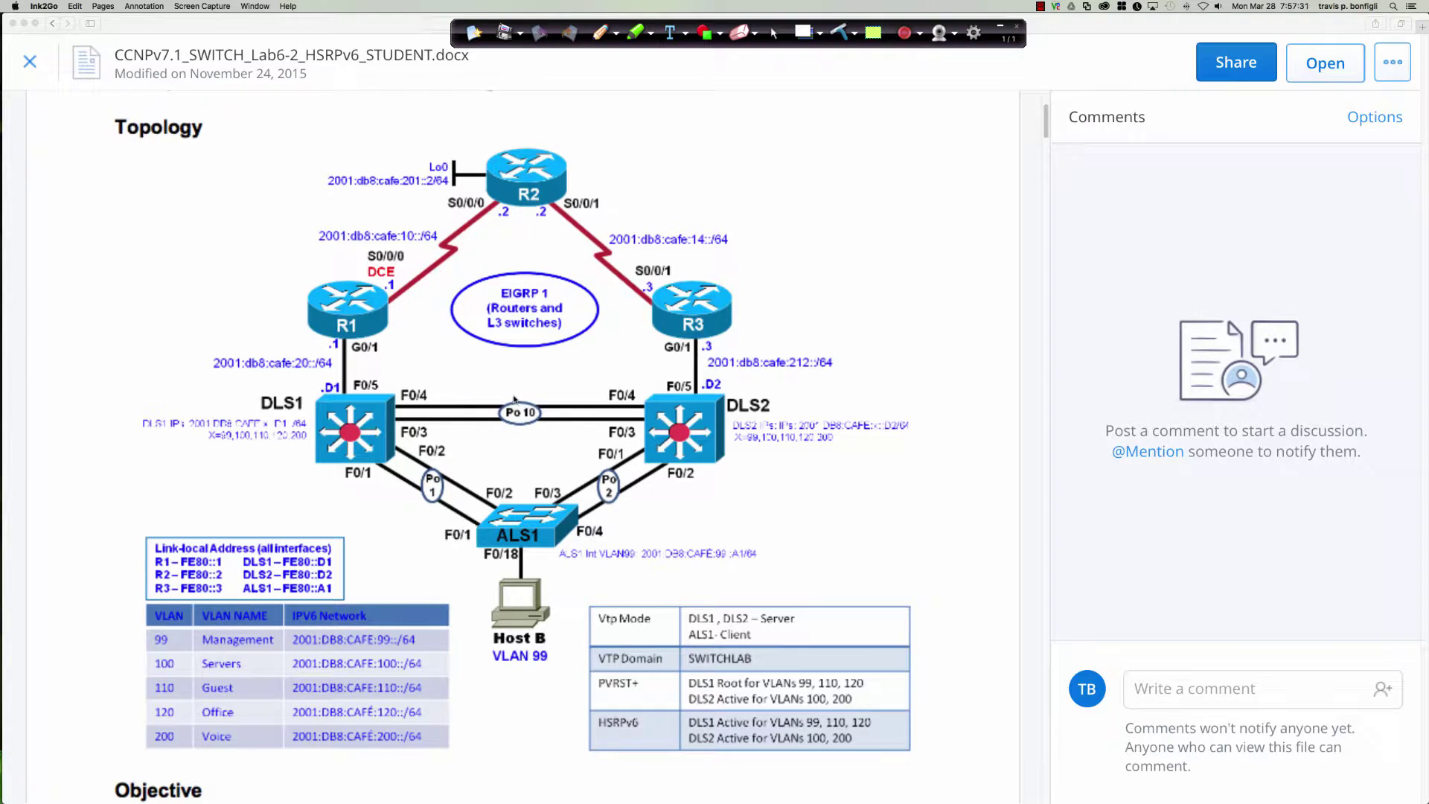
# - Handwrite port pairs 7/8 beside Po 1, 11/12 above Po 10 and 9/10 beside Po 2 on the topology, and clear the markings
pyautogui.click(600, 32)
pyautogui.moveTo(374, 501)
pyautogui.mouseDown()
pyautogui.moveTo(387, 529)
pyautogui.moveTo(417, 509)
pyautogui.mouseUp()
pyautogui.moveTo(511, 381)
pyautogui.mouseDown()
pyautogui.moveTo(509, 402)
pyautogui.moveTo(561, 398)
pyautogui.mouseUp()
pyautogui.moveTo(630, 506)
pyautogui.mouseDown()
pyautogui.moveTo(631, 523)
pyautogui.moveTo(658, 523)
pyautogui.mouseUp()
pyautogui.moveTo(670, 504)
pyautogui.mouseDown()
pyautogui.moveTo(667, 521)
pyautogui.moveTo(672, 503)
pyautogui.mouseUp()
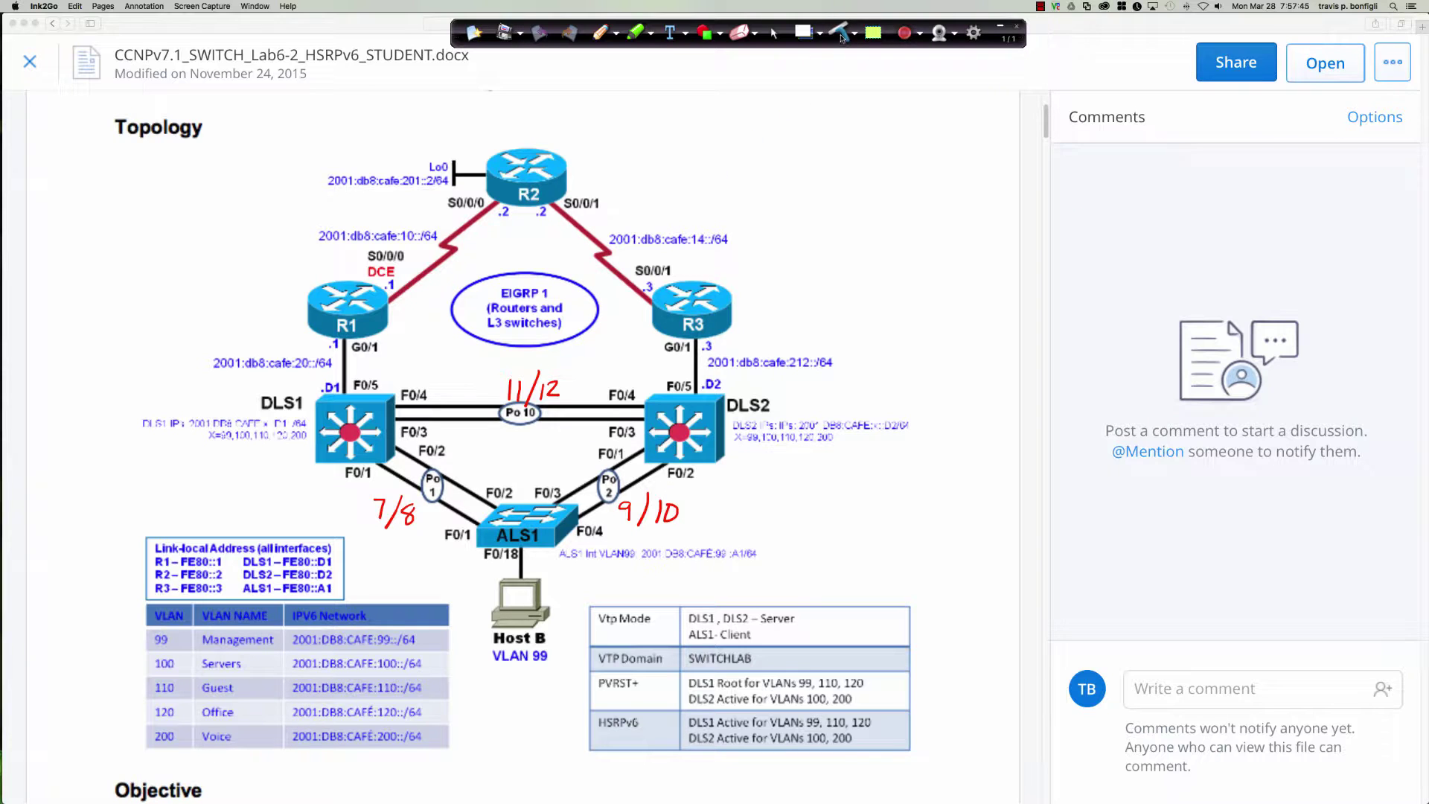
pyautogui.click(841, 34)
pyautogui.click(774, 35)
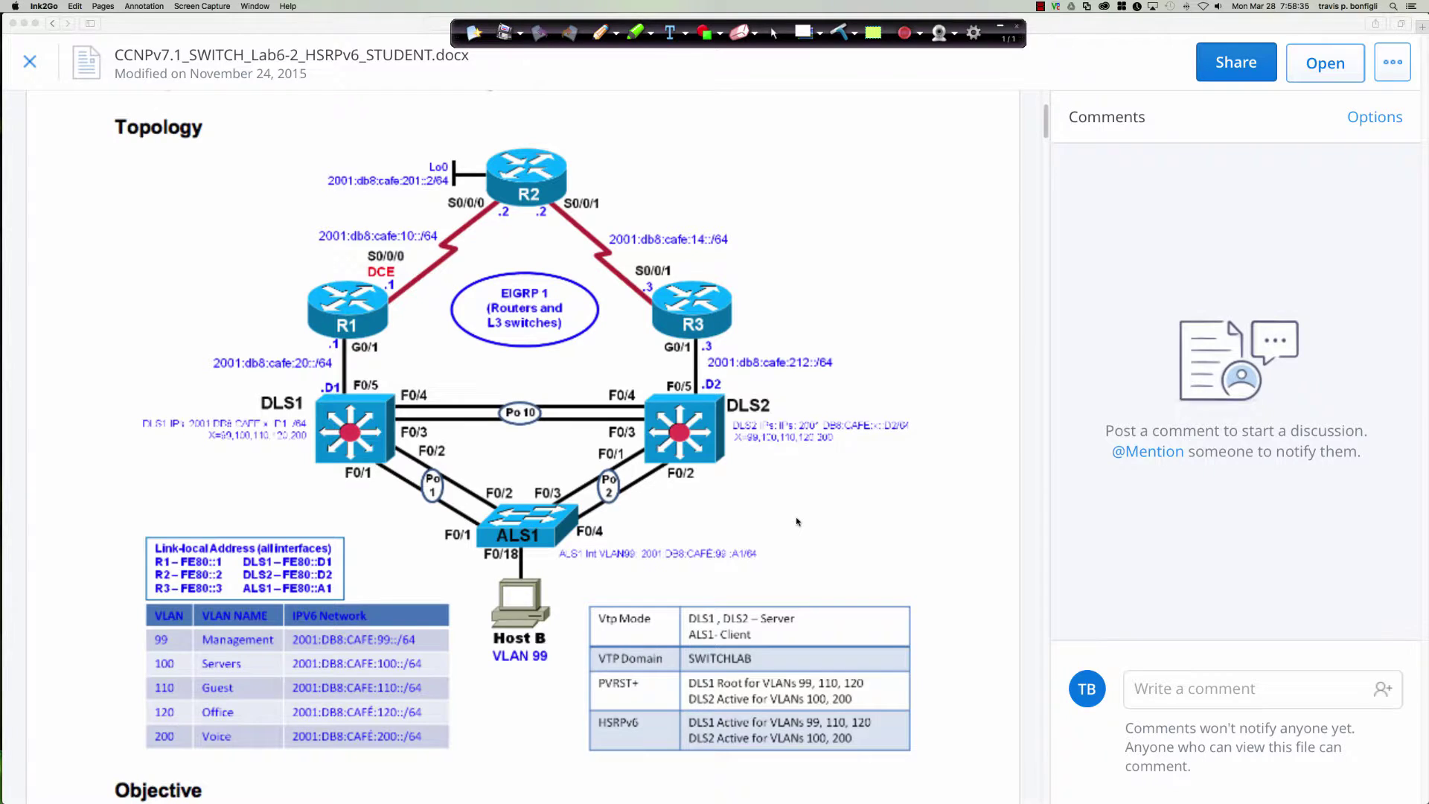
# - Switch to the SecureCRT console of DLSw01 and enter privileged EXEC mode
pyautogui.press('super+Tab')
pyautogui.press('super+Tab')
pyautogui.press('super+Tab')
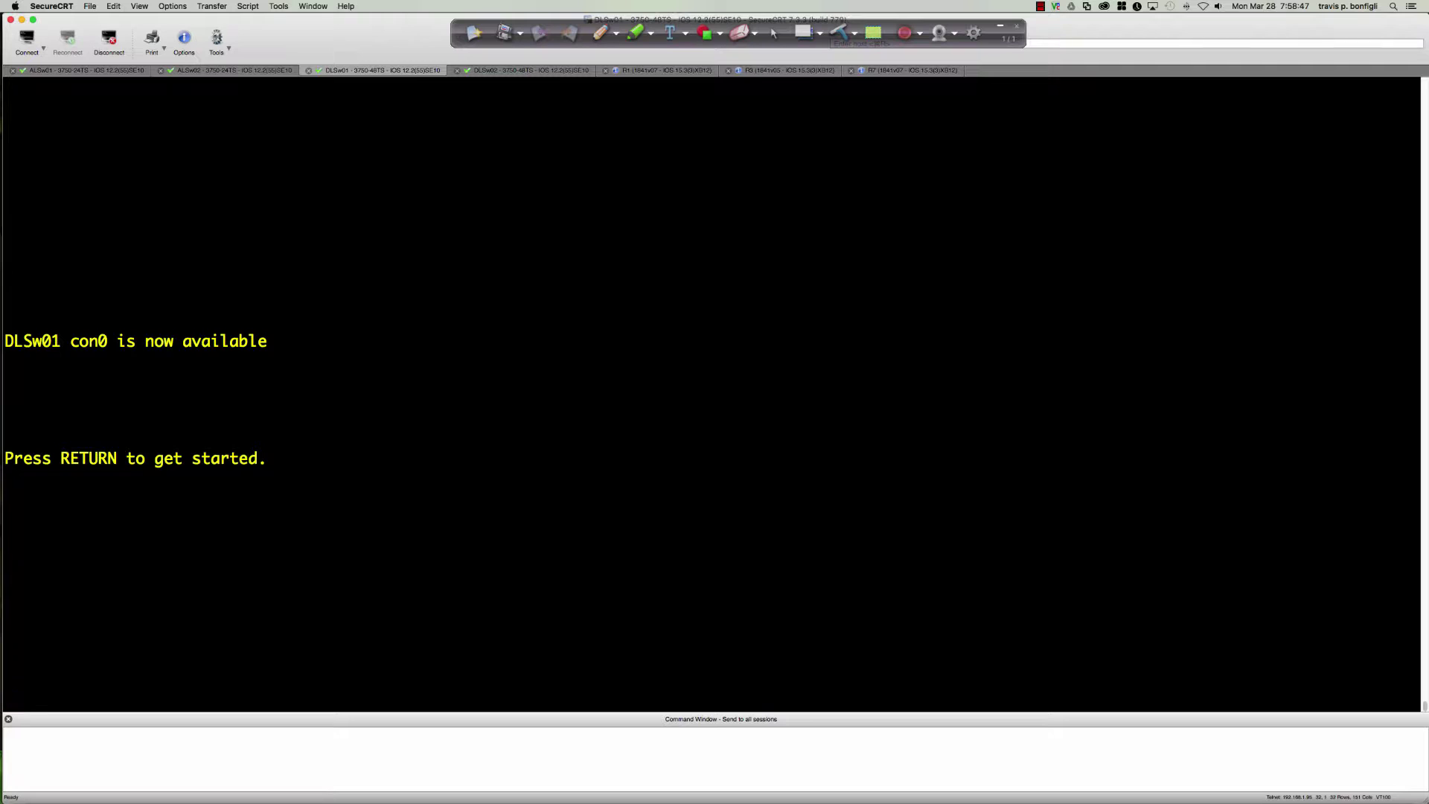
pyautogui.press('Return')
pyautogui.press('Return')
pyautogui.press('Return')
pyautogui.write('en')
pyautogui.press('Return')
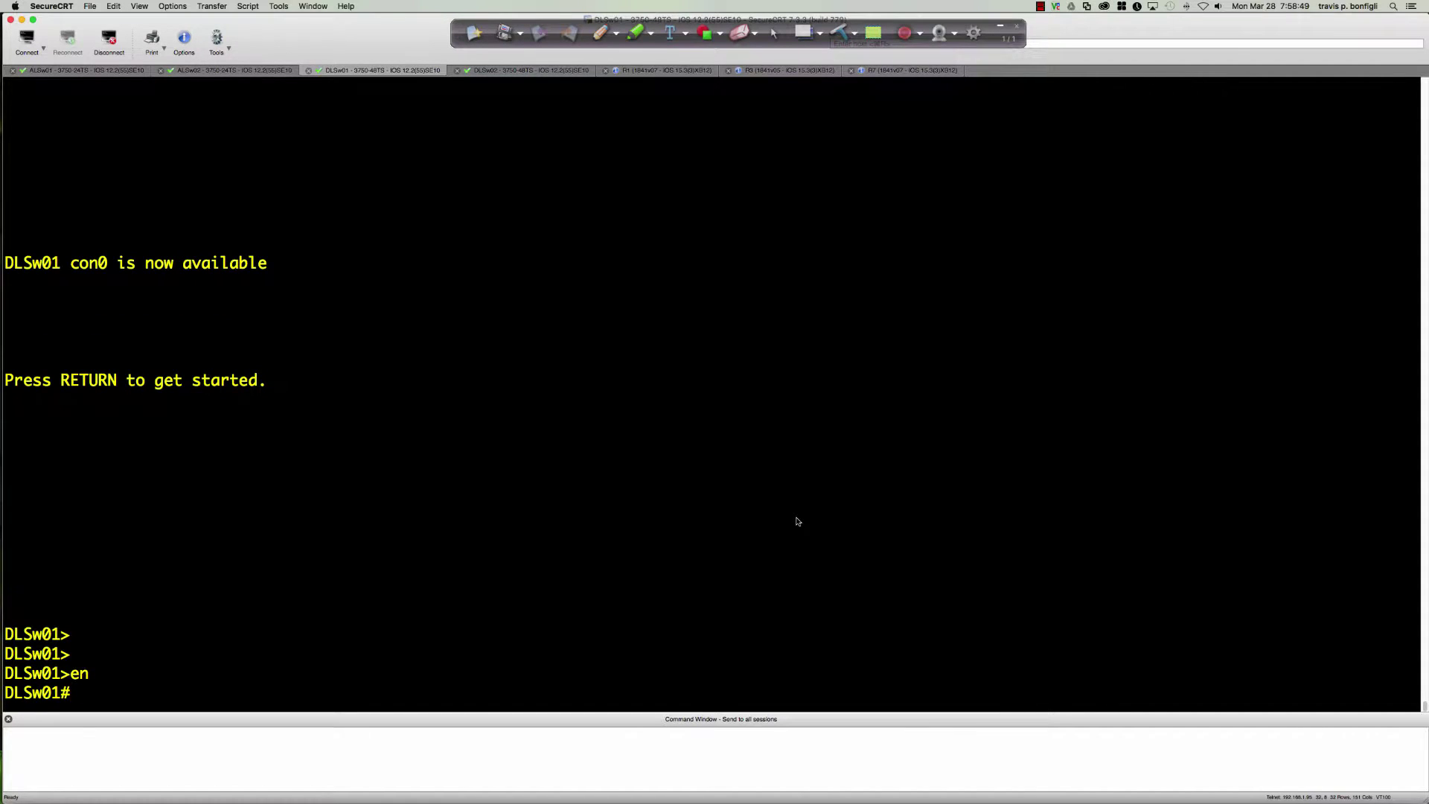
# - Display the software version of DLSw01 and examine its IOS release and image feature set
pyautogui.write('sh ver')
pyautogui.press('Return')
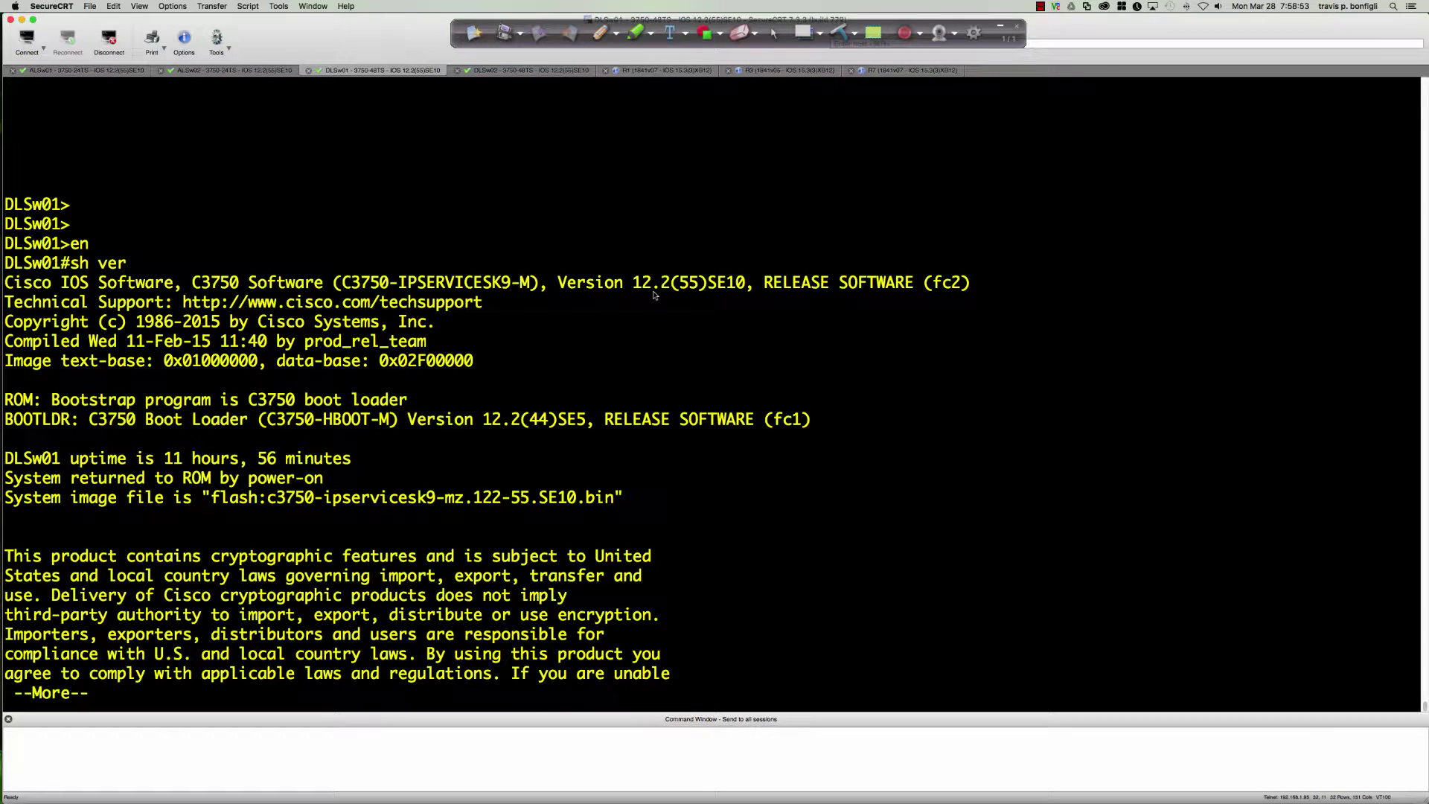
pyautogui.moveTo(633, 286); pyautogui.dragTo(744, 287)
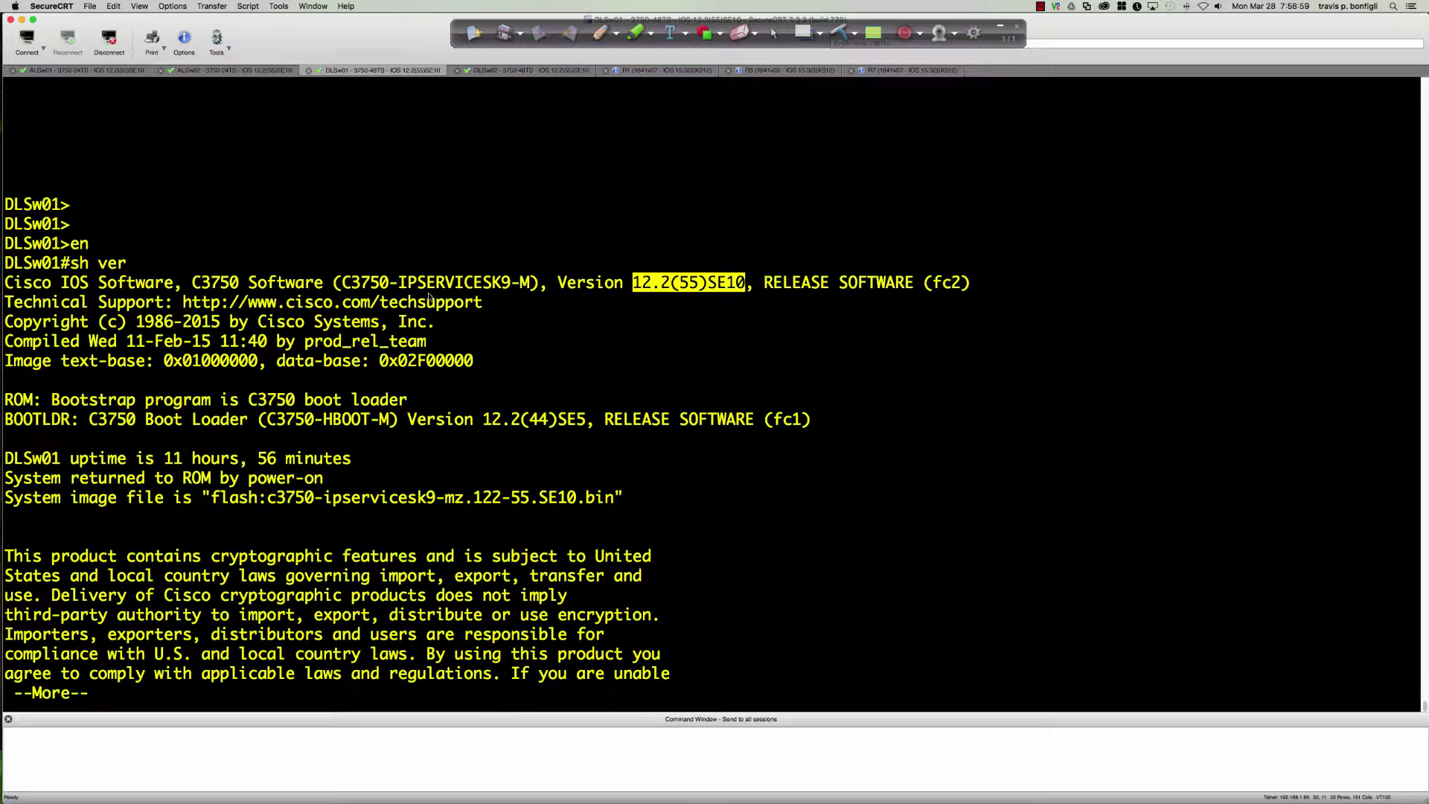
pyautogui.moveTo(399, 287); pyautogui.dragTo(509, 289)
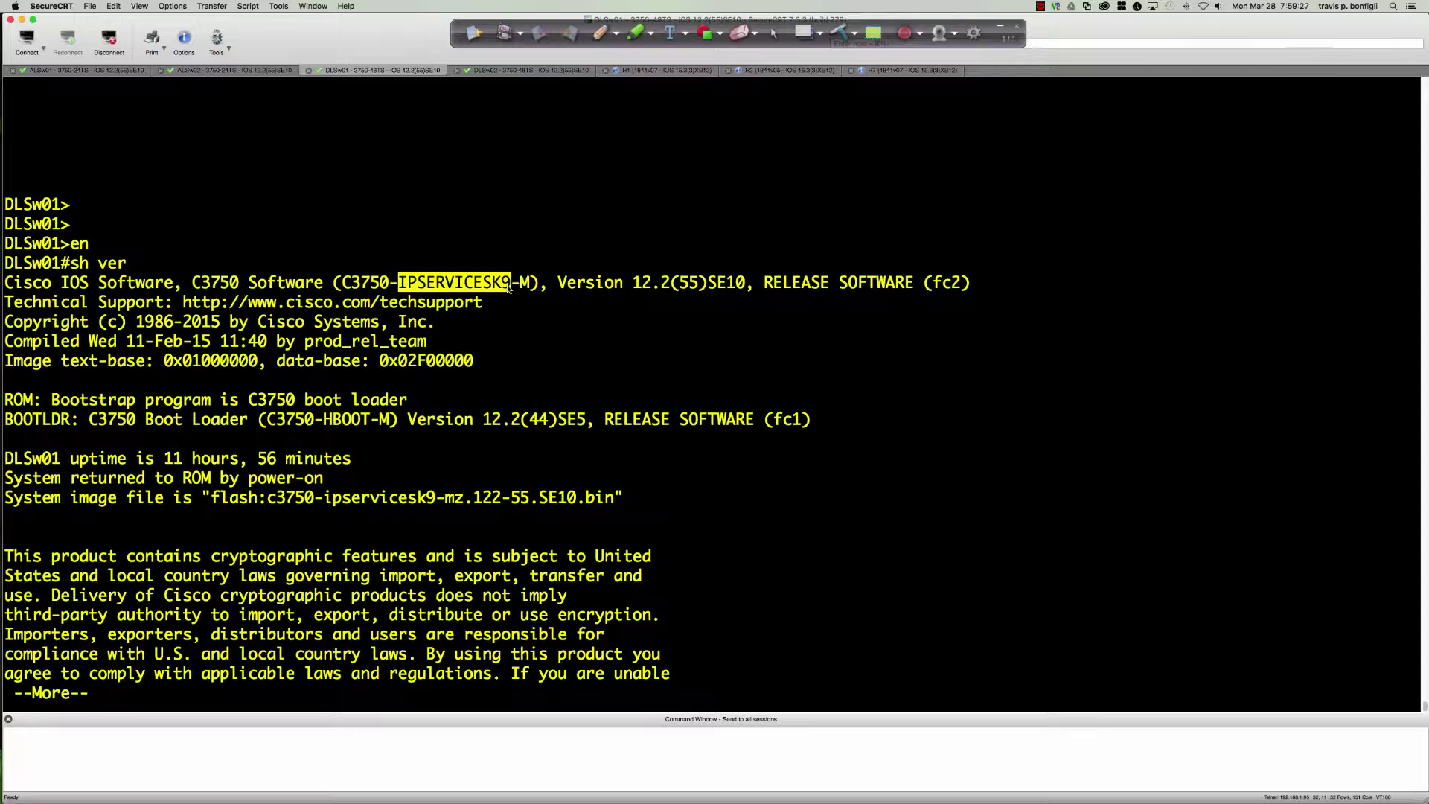
pyautogui.click(508, 287)
pyautogui.moveTo(560, 288); pyautogui.dragTo(747, 292)
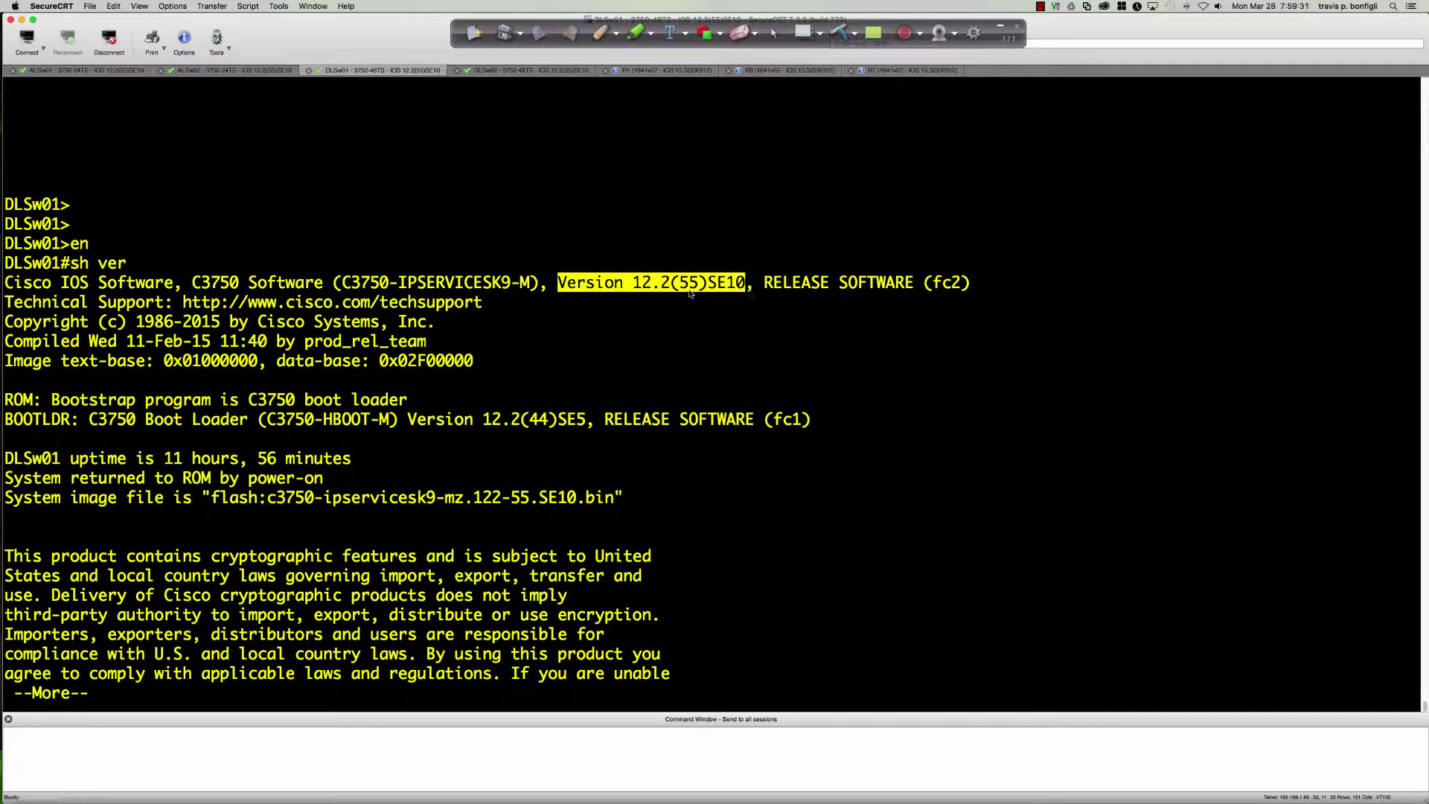
pyautogui.moveTo(399, 288); pyautogui.dragTo(509, 286)
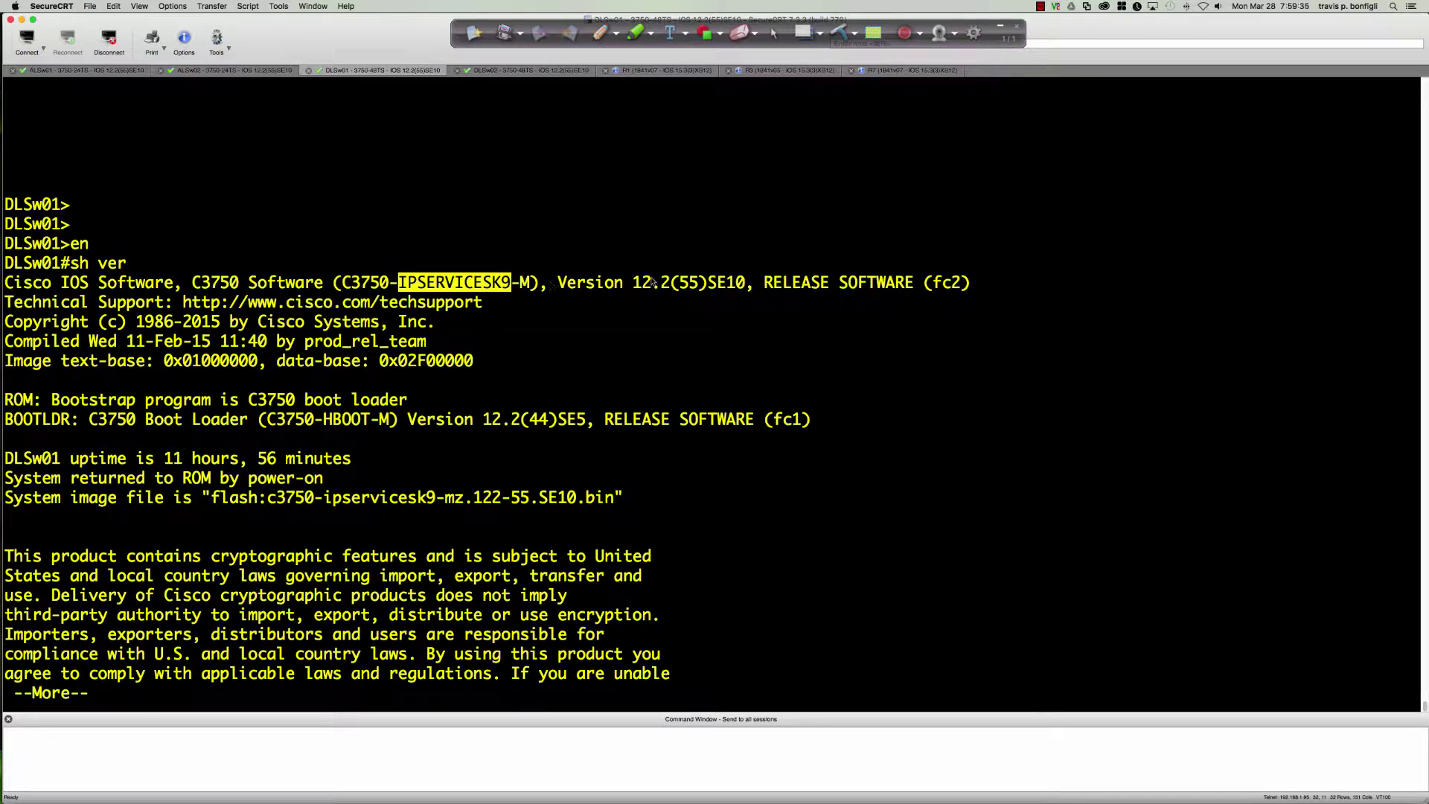
pyautogui.moveTo(633, 285); pyautogui.dragTo(747, 289)
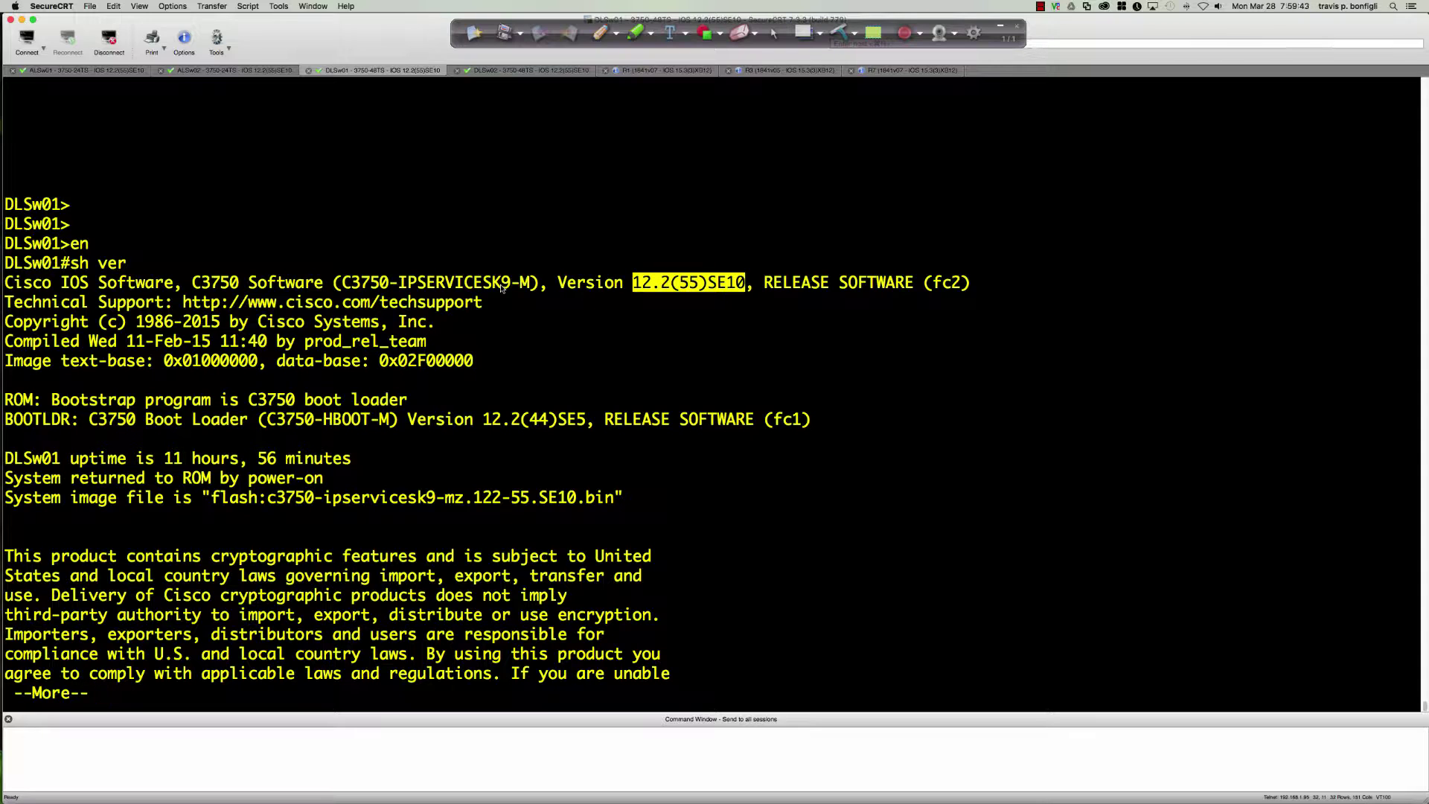
pyautogui.click(553, 312)
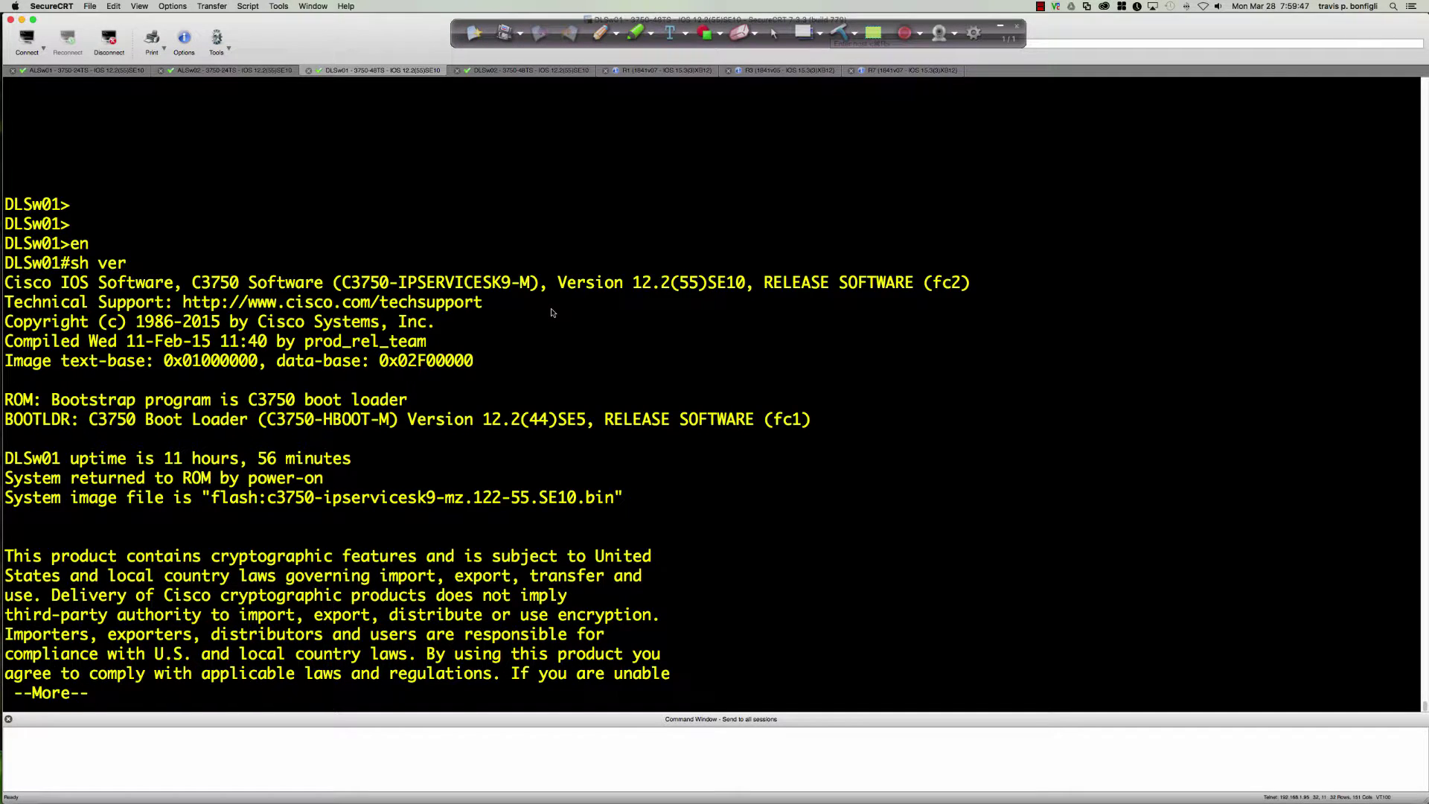
pyautogui.press('q')
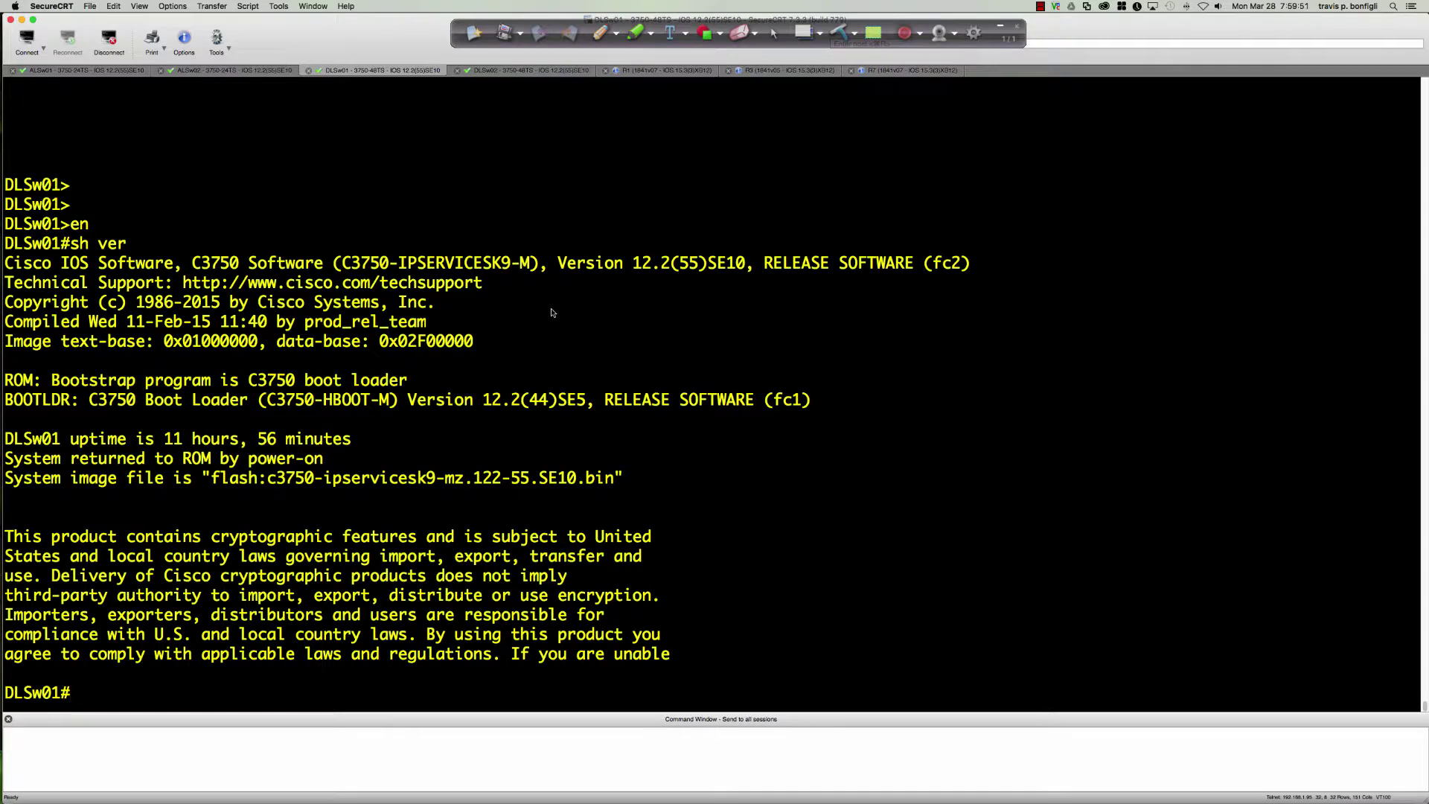
# - Show the EIGRP routes in the IPv6 routing table of DLSw01
pyautogui.write('sh ipv6 route eigrp')
pyautogui.press('Return')
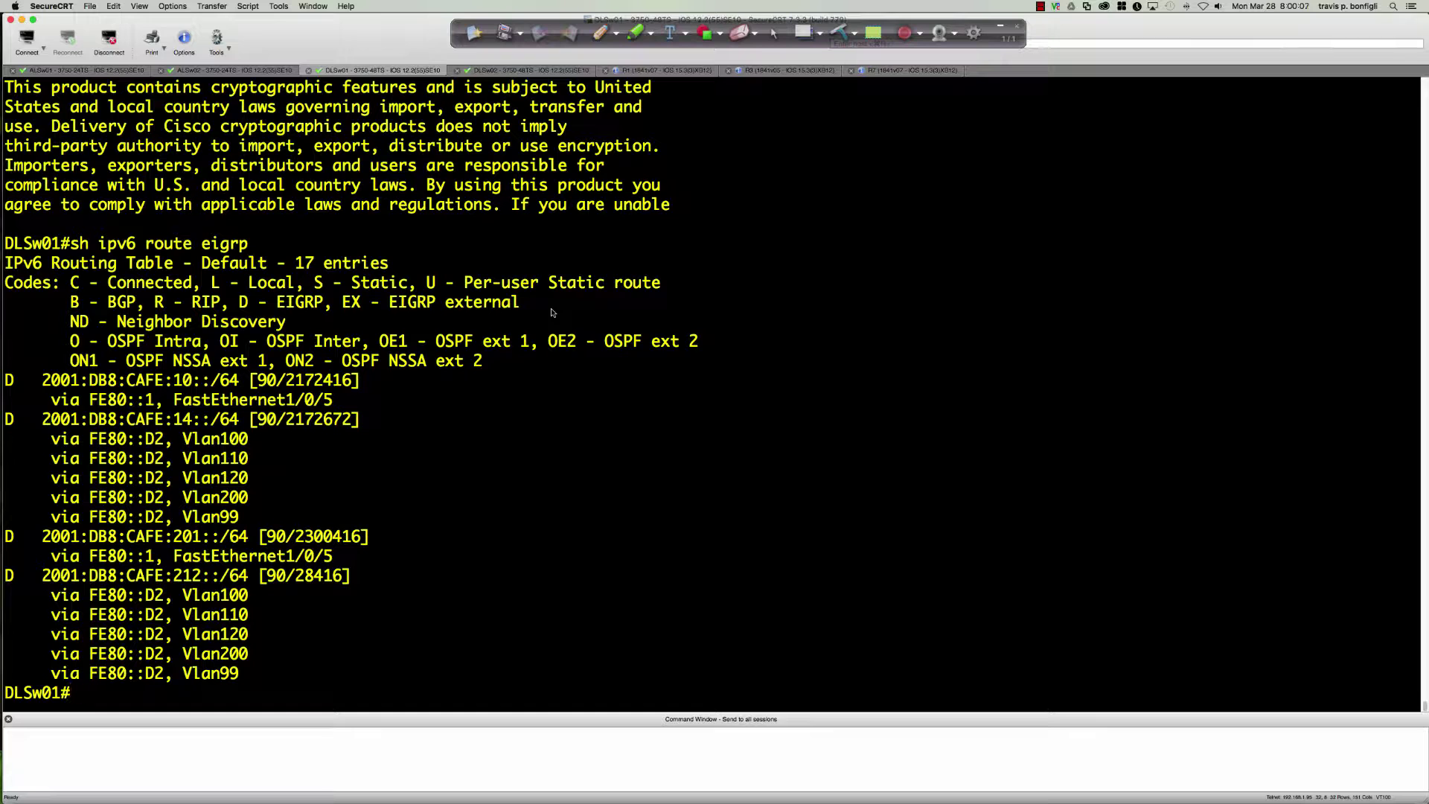
pyautogui.press('Return')
pyautogui.press('Return')
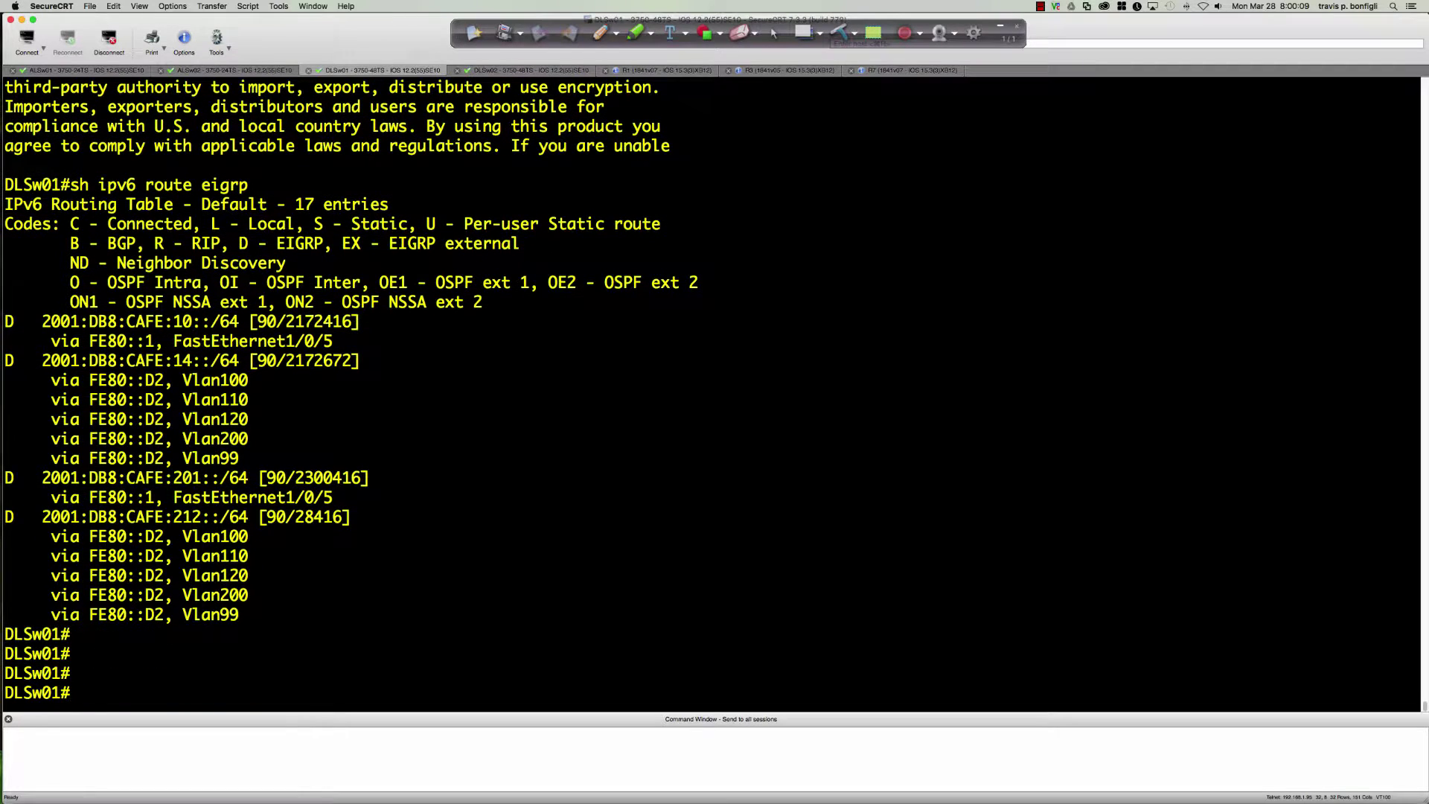
# - Enter global configuration mode on DLSw01 and open the VLAN 99 interface for configuration
pyautogui.write('conf t')
pyautogui.press('Return')
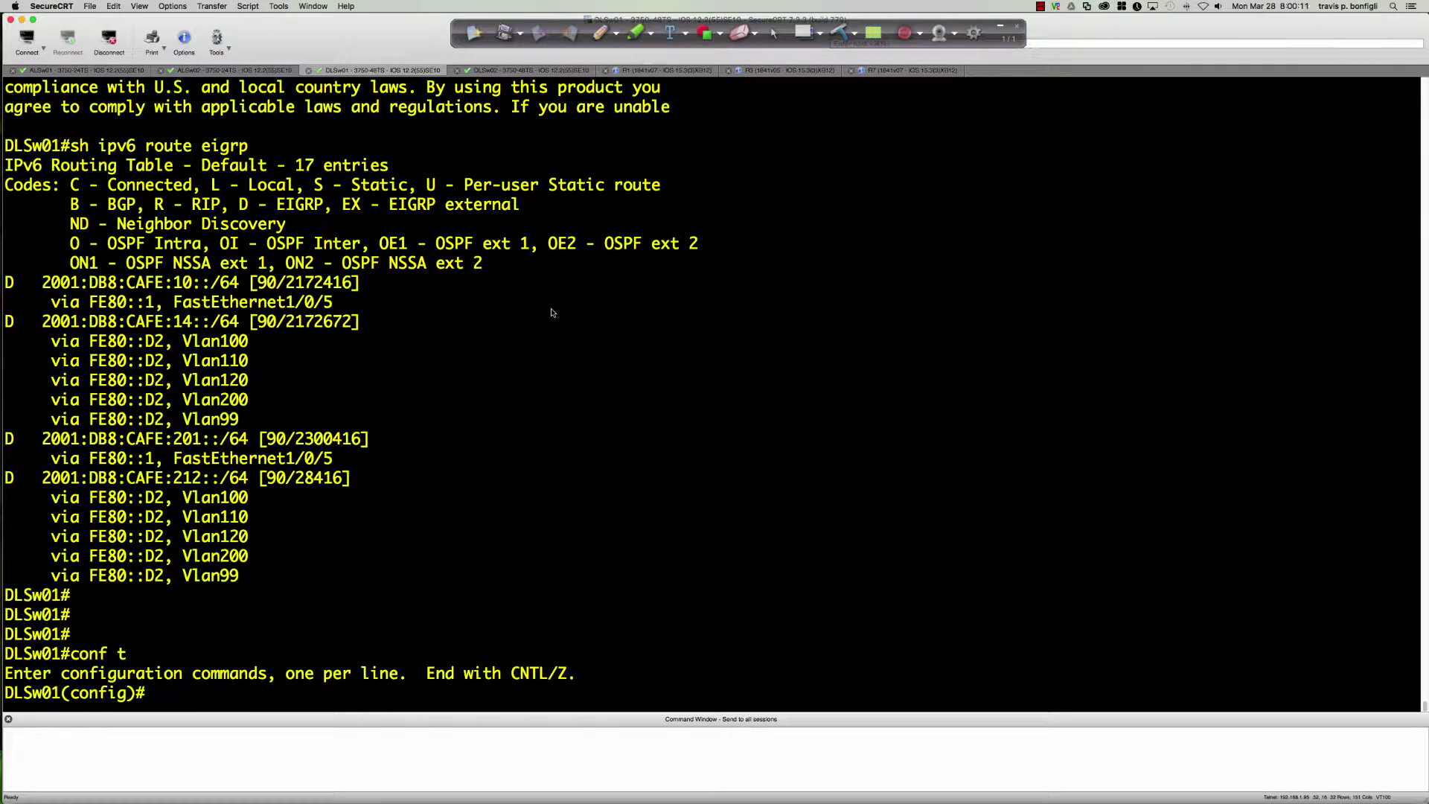
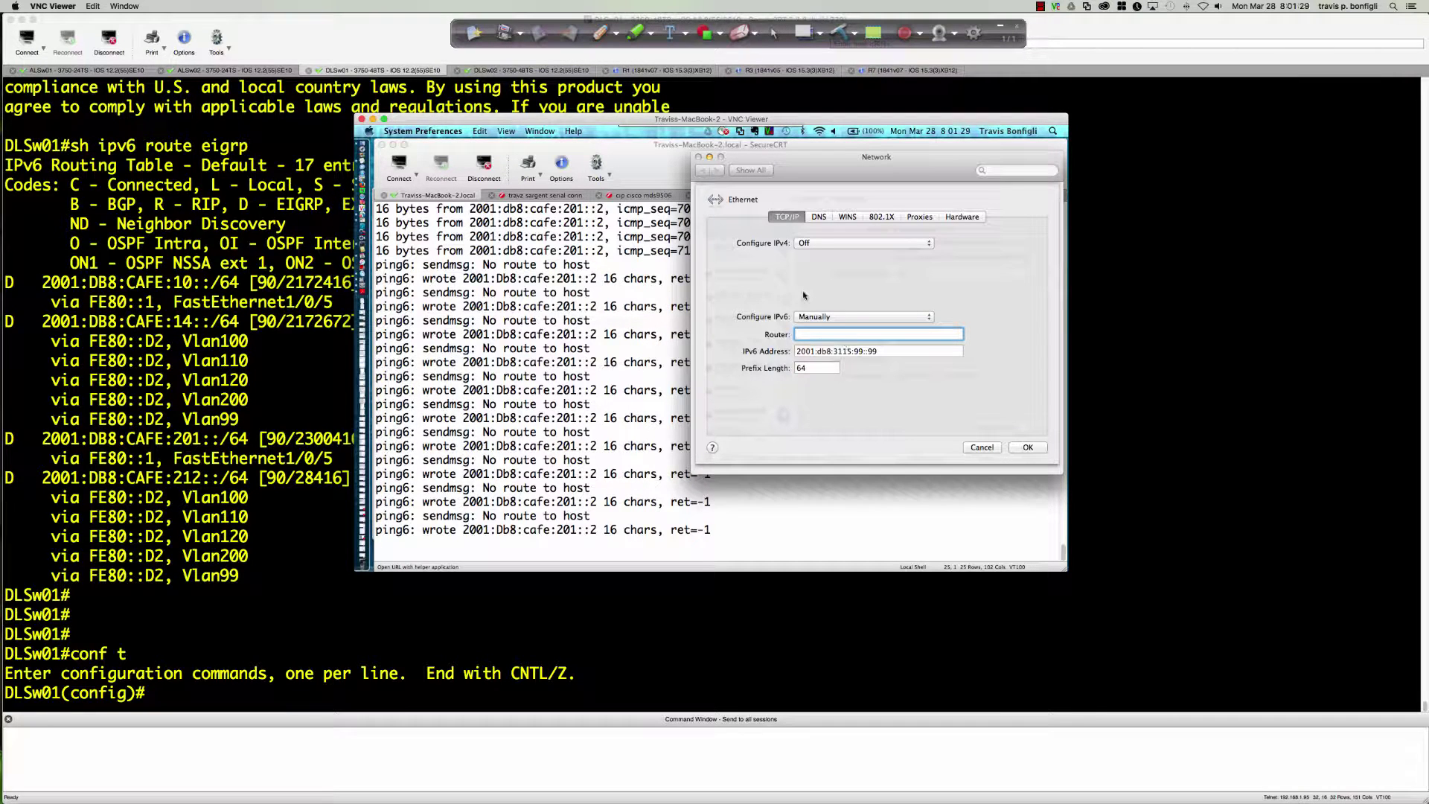
pyautogui.click(290, 242)
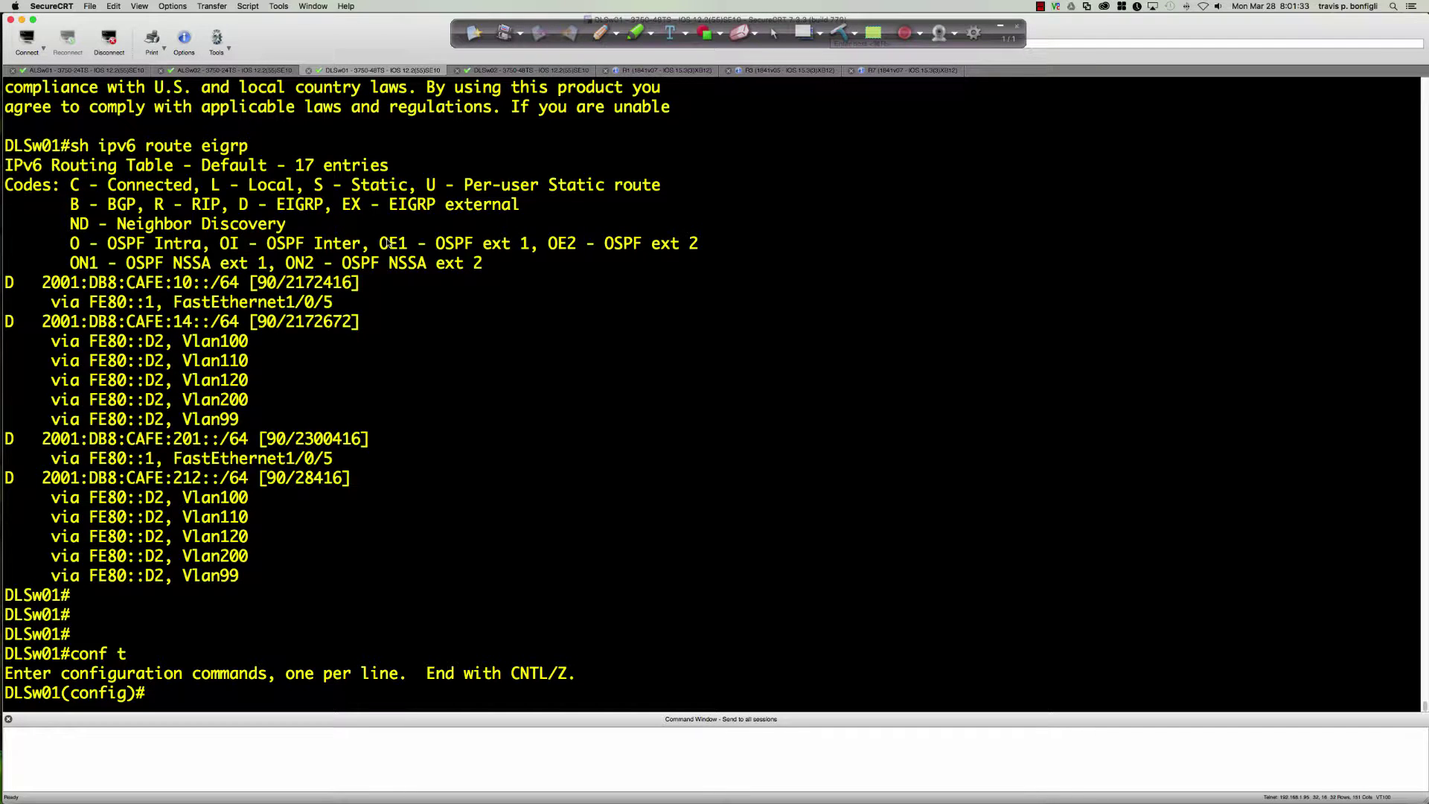
pyautogui.write('int vlan 99')
pyautogui.press('Return')
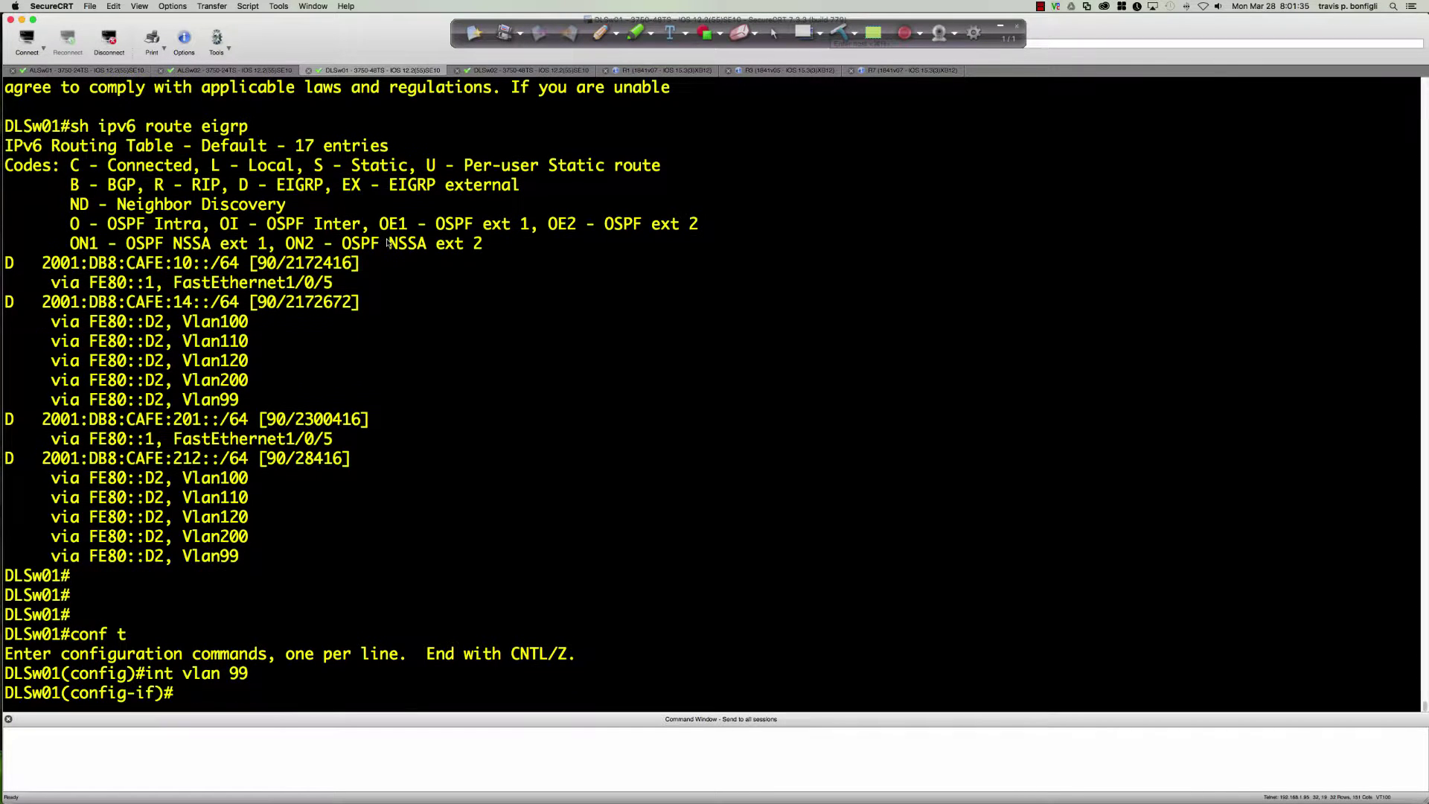
pyautogui.press('Return')
pyautogui.press('Return')
pyautogui.press('Return')
# - Set HSRP to version 2 on the VLAN 99 interface with the standby command
pyautogui.write('stn')
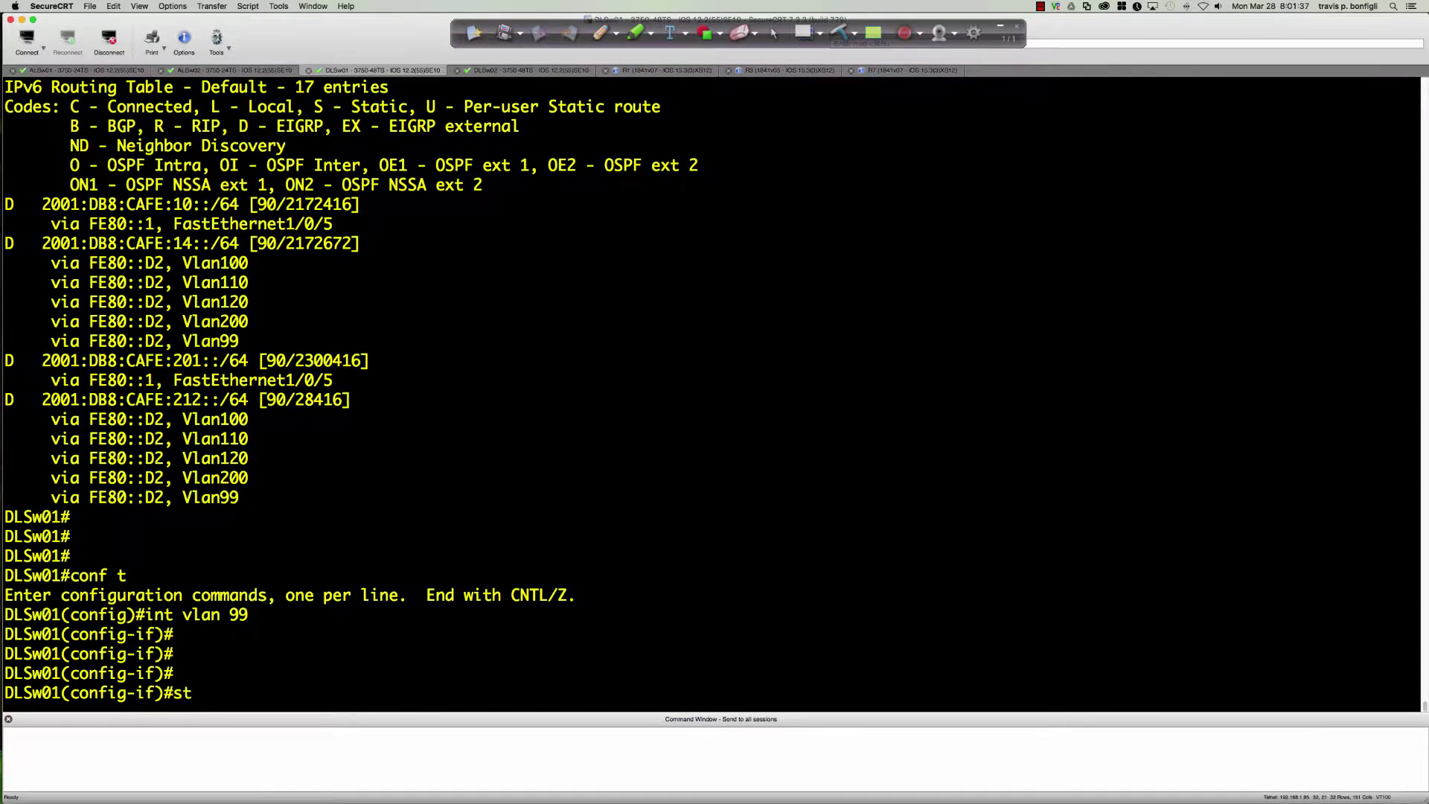
pyautogui.press('Tab')
pyautogui.press('BackSpace')
pyautogui.write('a')
pyautogui.press('Tab')
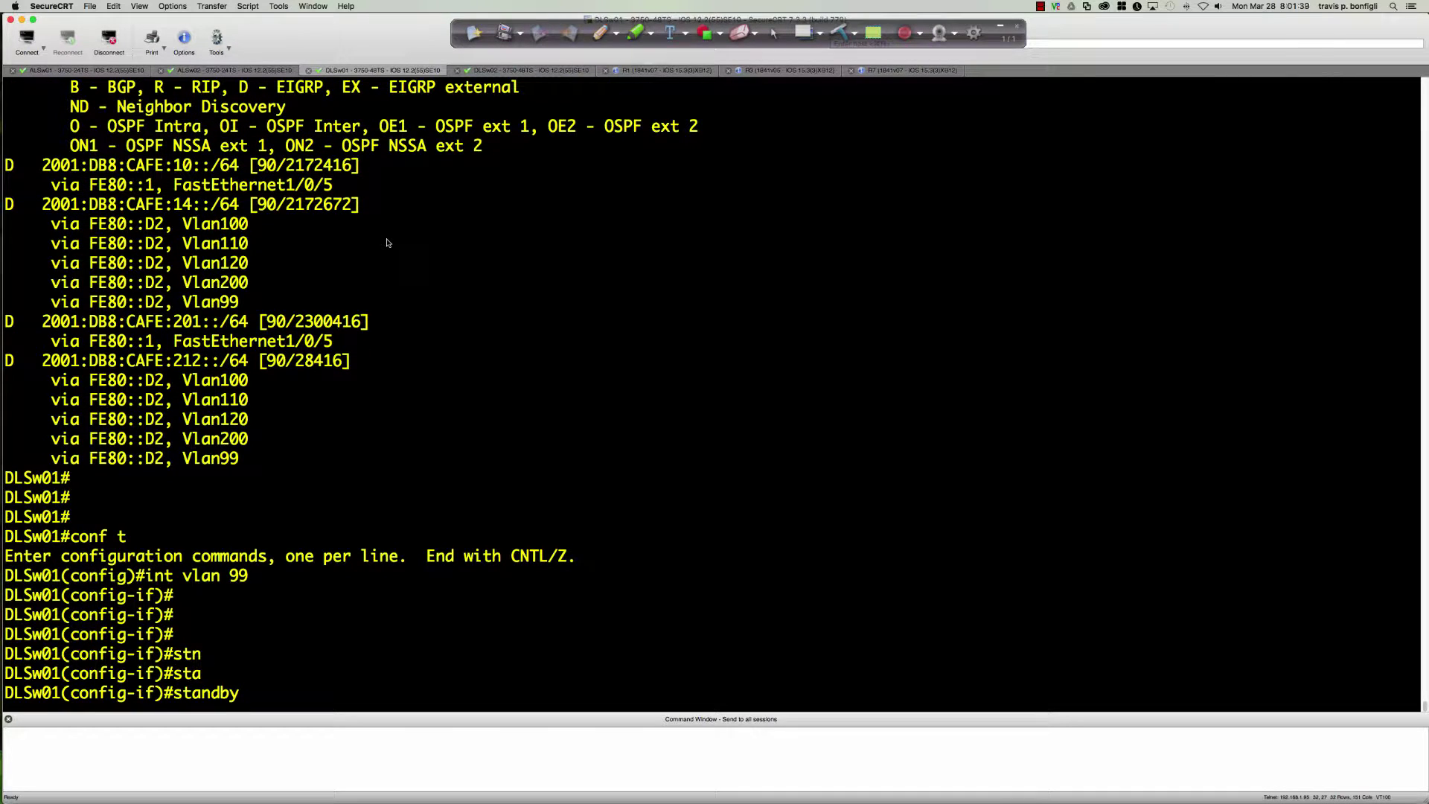
pyautogui.write('ver')
pyautogui.press('Tab')
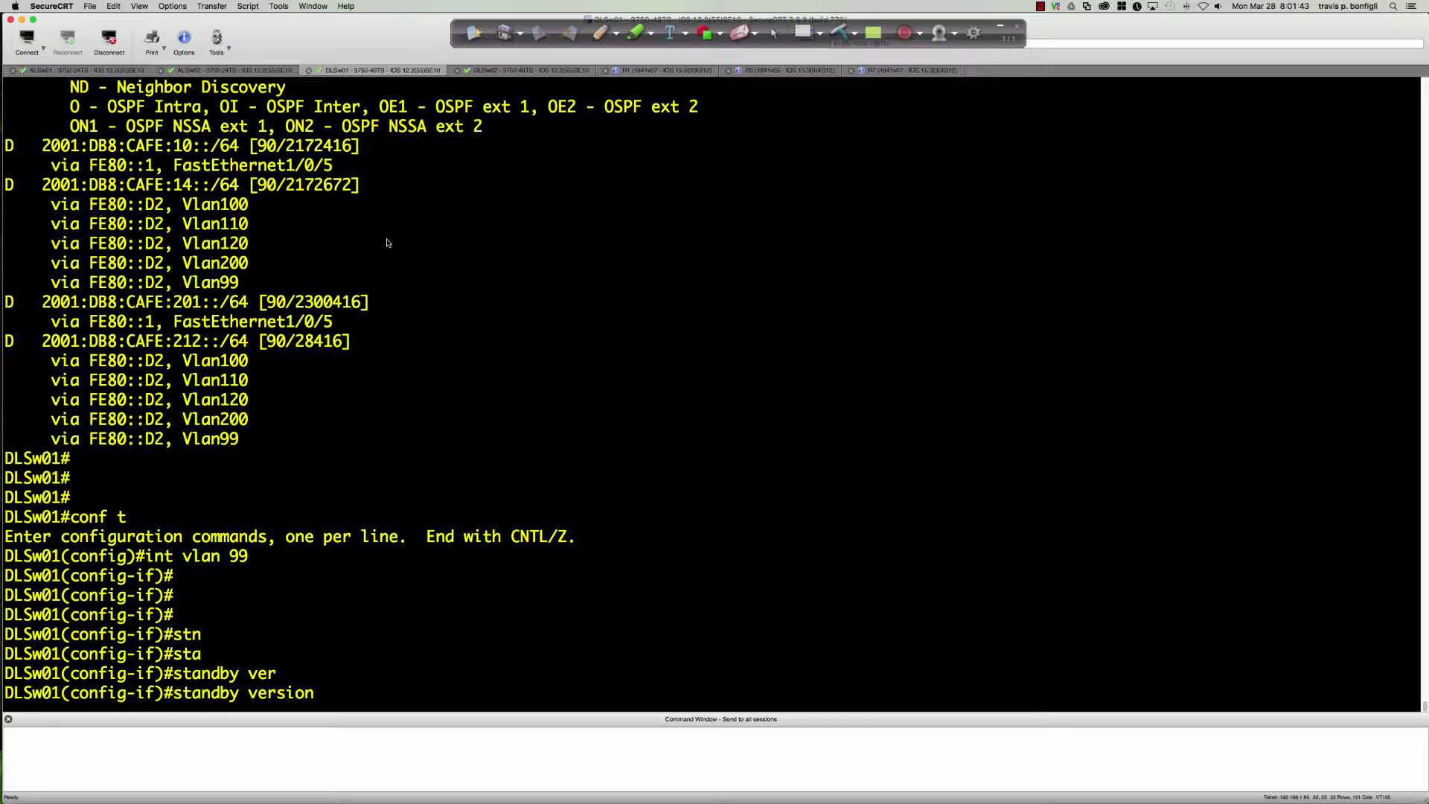
pyautogui.write('2')
pyautogui.press('Return')
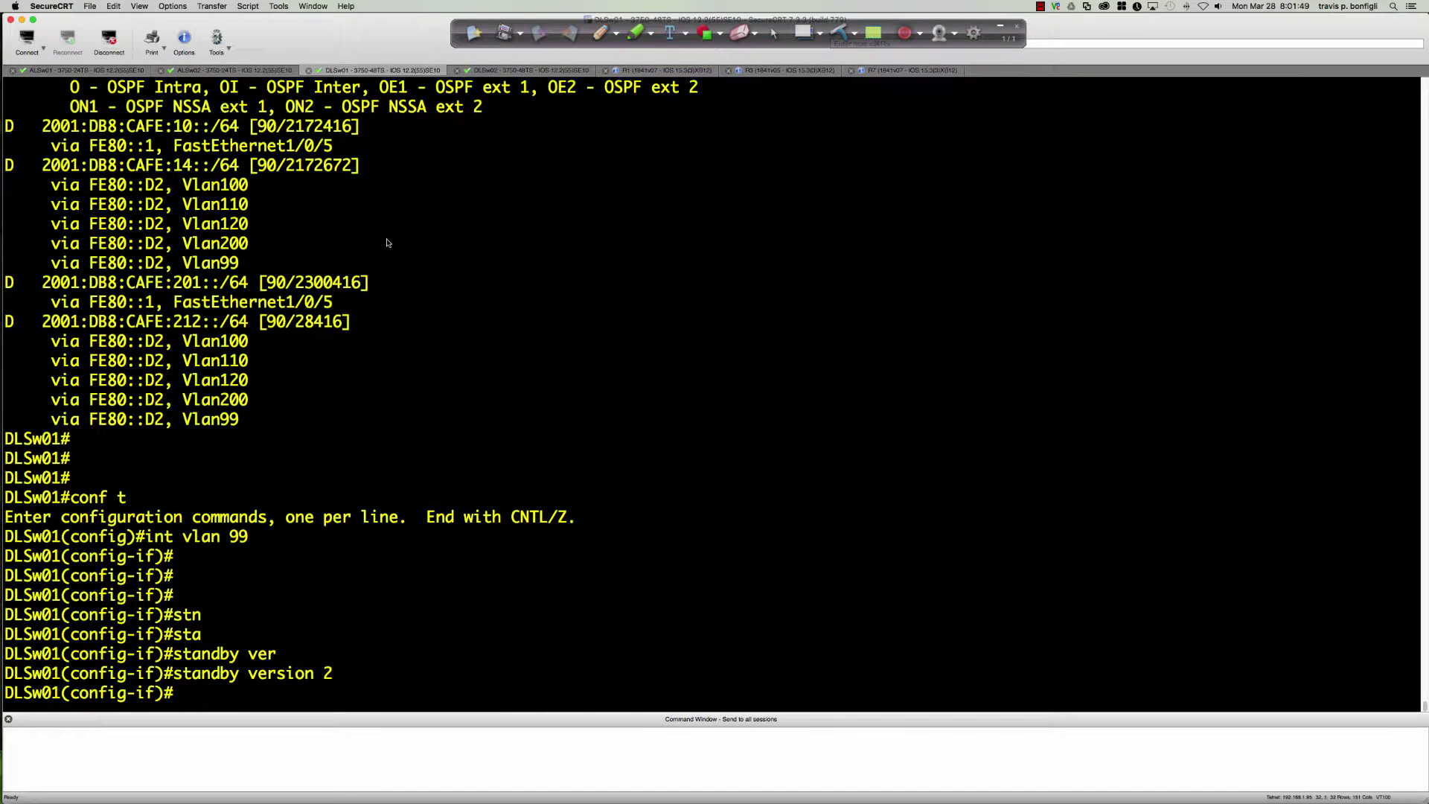
# - Check the IPv6 address options for standby group 99 and enable it on VLAN 99 with an autoconfig IPv6 address
pyautogui.write('stn')
pyautogui.press('Tab')
pyautogui.press('BackSpace')
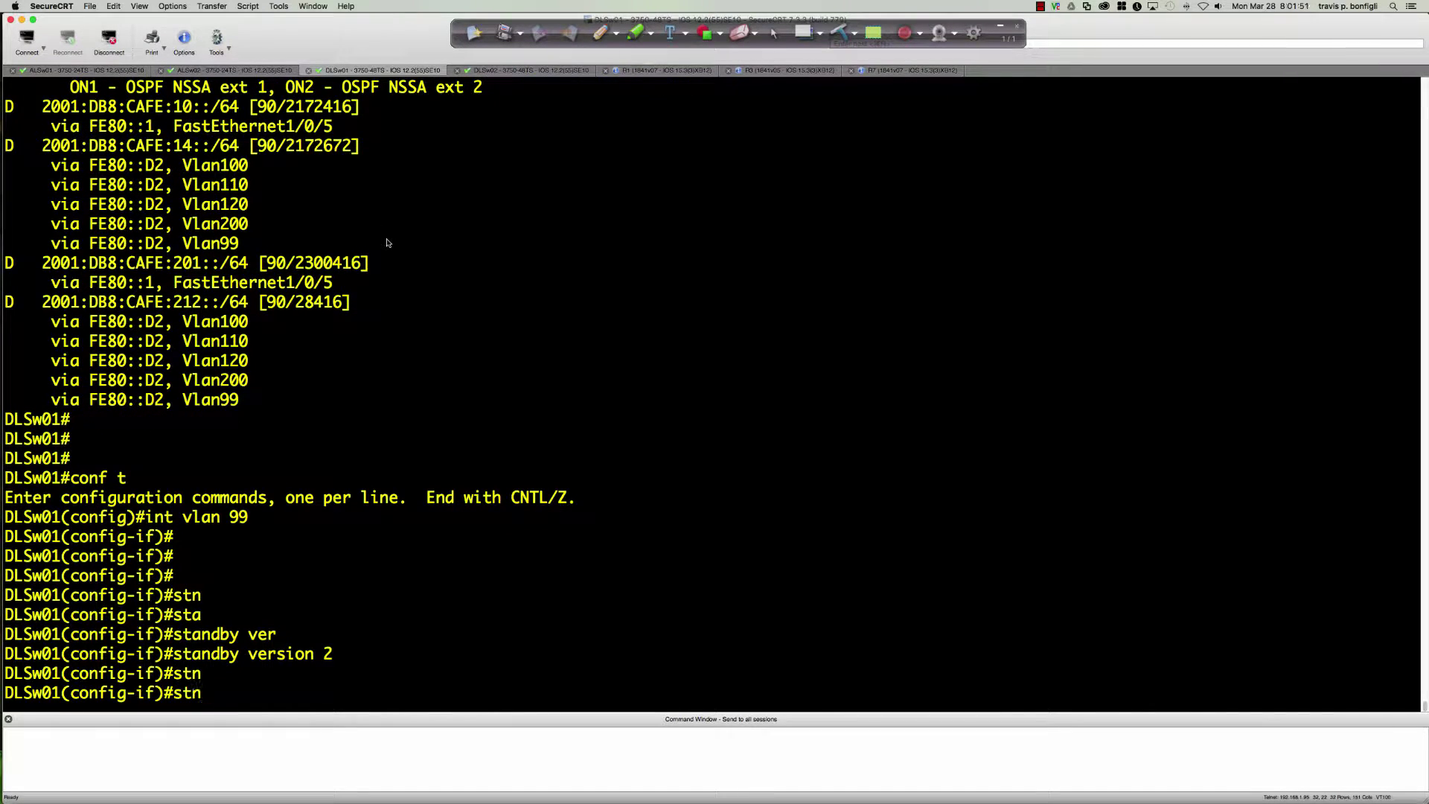
pyautogui.press('Tab')
pyautogui.write('a')
pyautogui.press('Tab')
pyautogui.write('99')
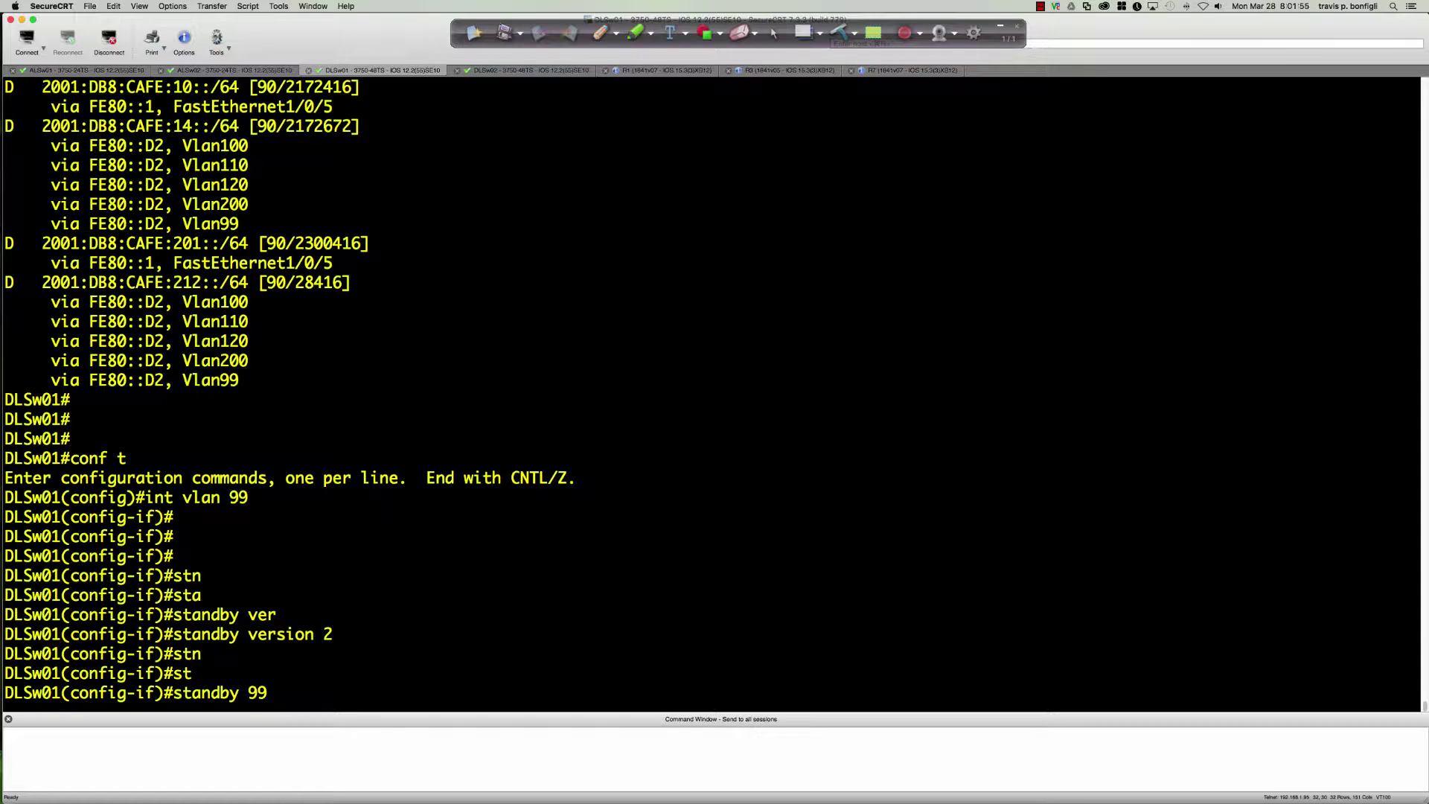
pyautogui.write(' ipv6 ?')
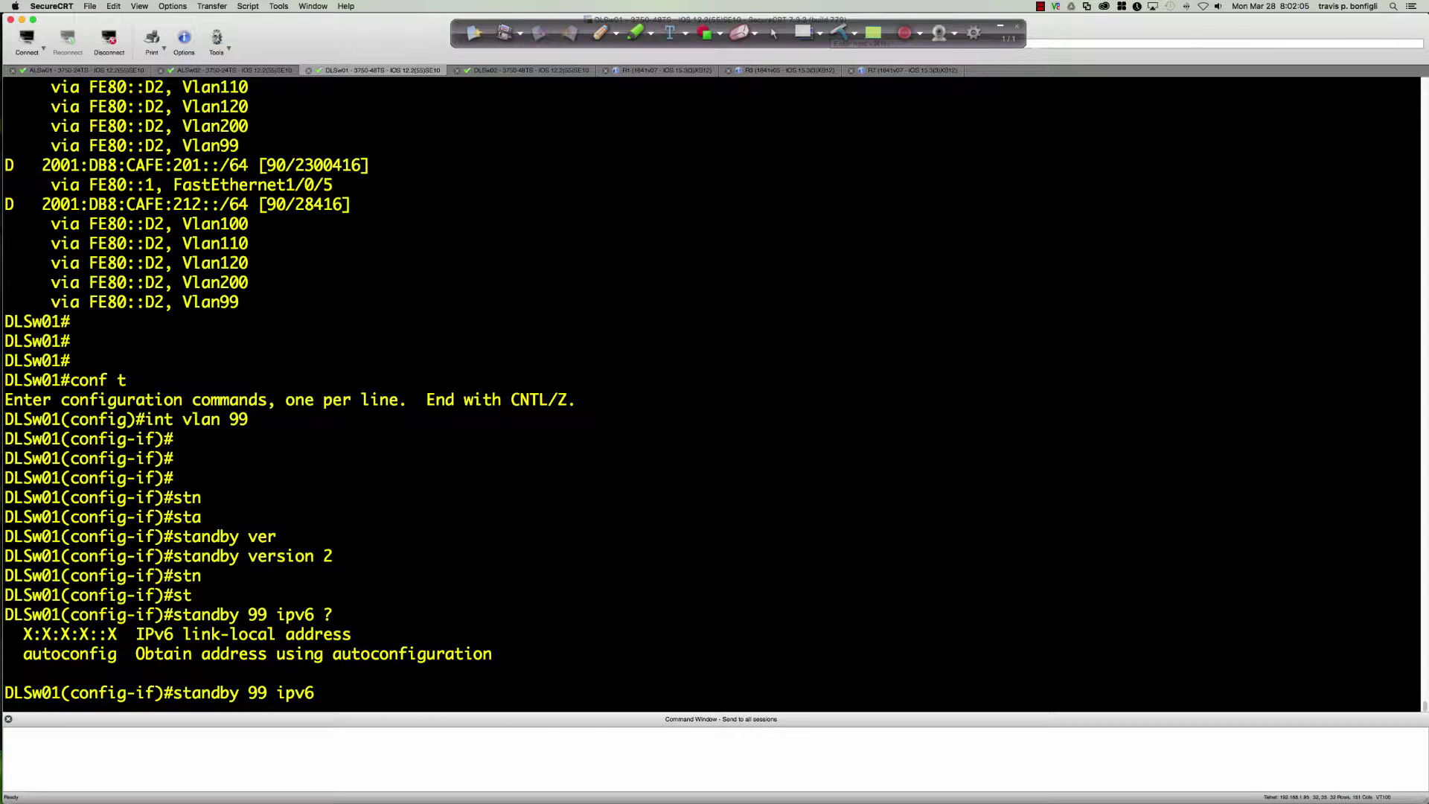
pyautogui.write('aut')
pyautogui.press('Tab')
pyautogui.write('oco')
pyautogui.press('Tab')
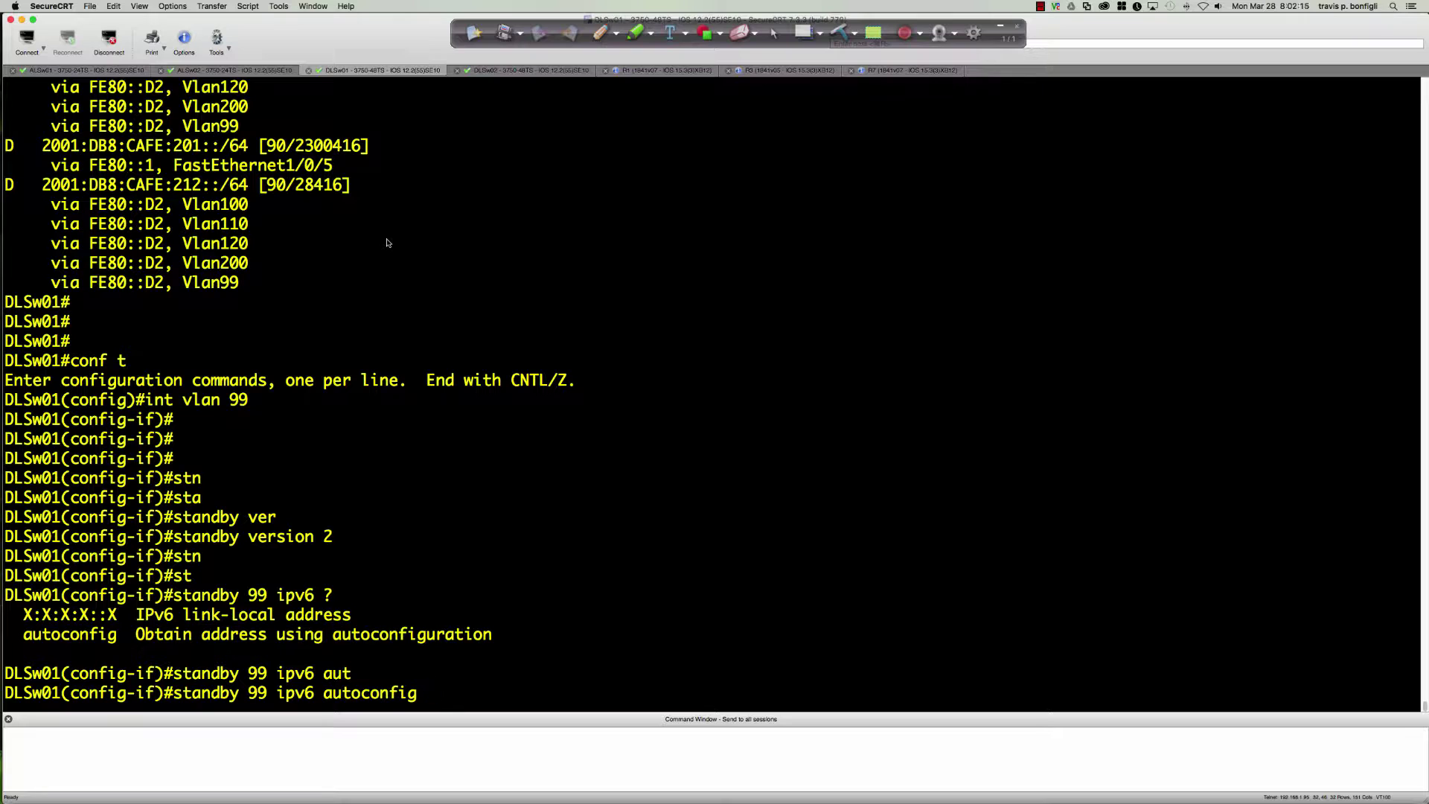
pyautogui.press('Return')
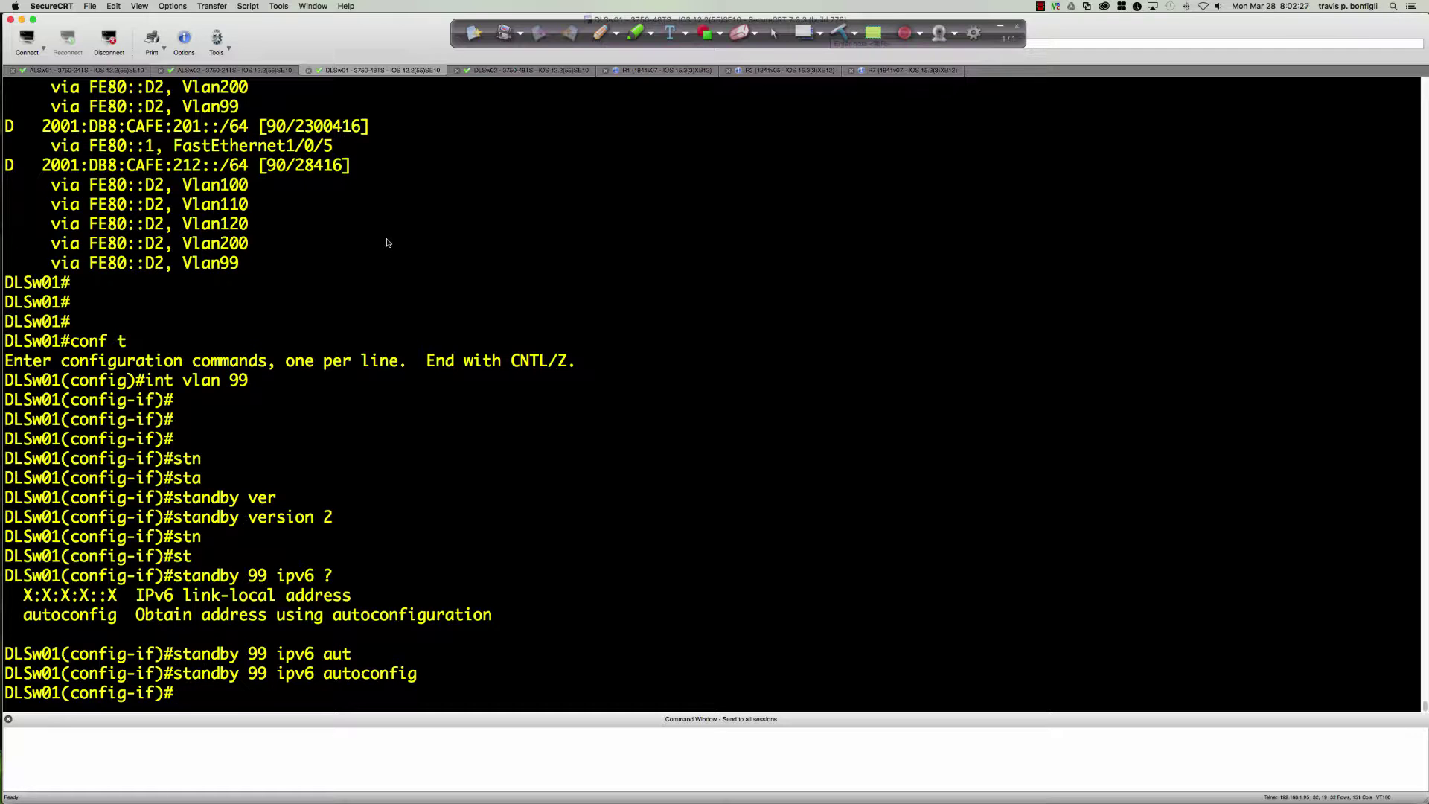
# - Set the priority of standby group 99 to 200 on the VLAN 99 interface
pyautogui.write('stand')
pyautogui.press('Tab')
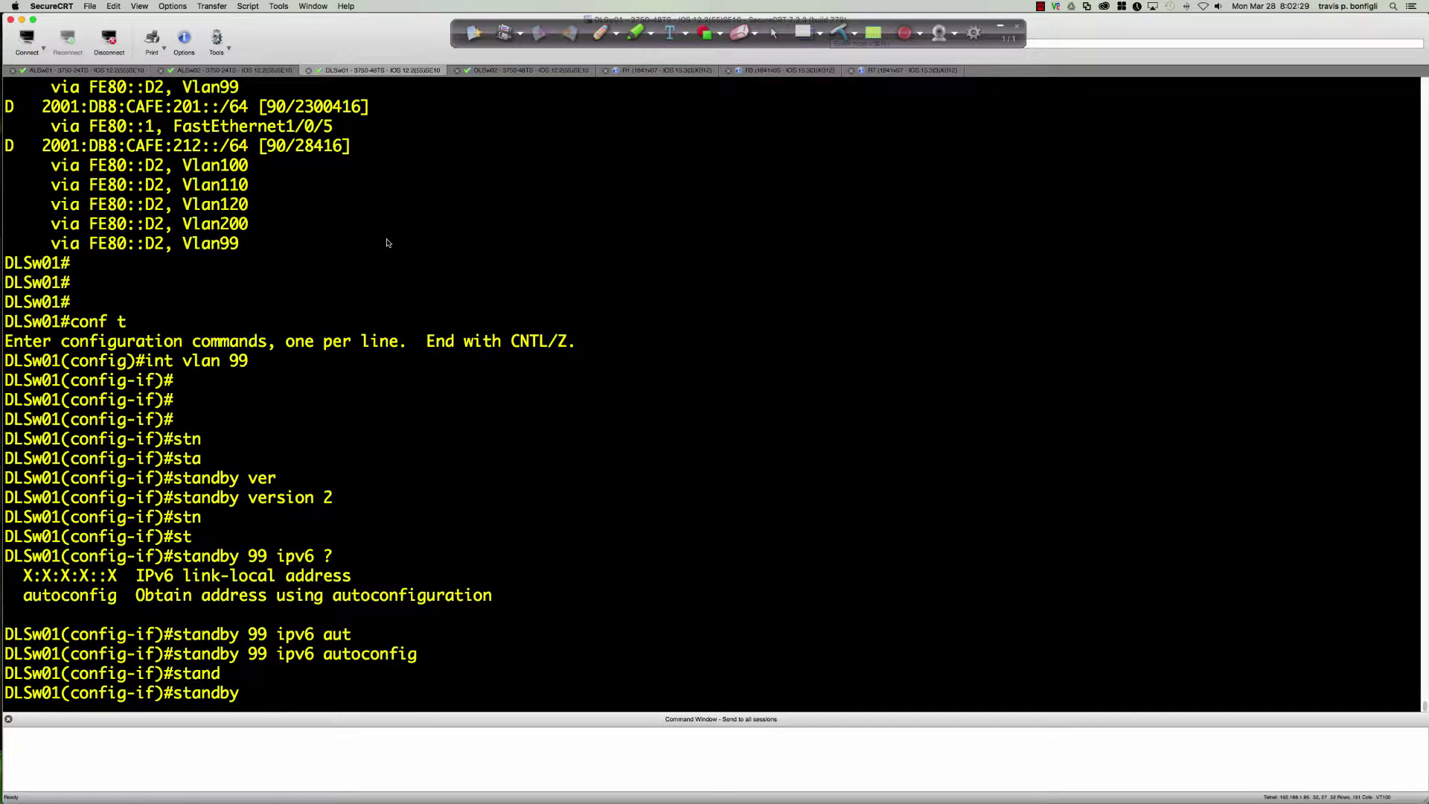
pyautogui.write('99 pri')
pyautogui.press('Tab')
pyautogui.write('200')
pyautogui.press('Return')
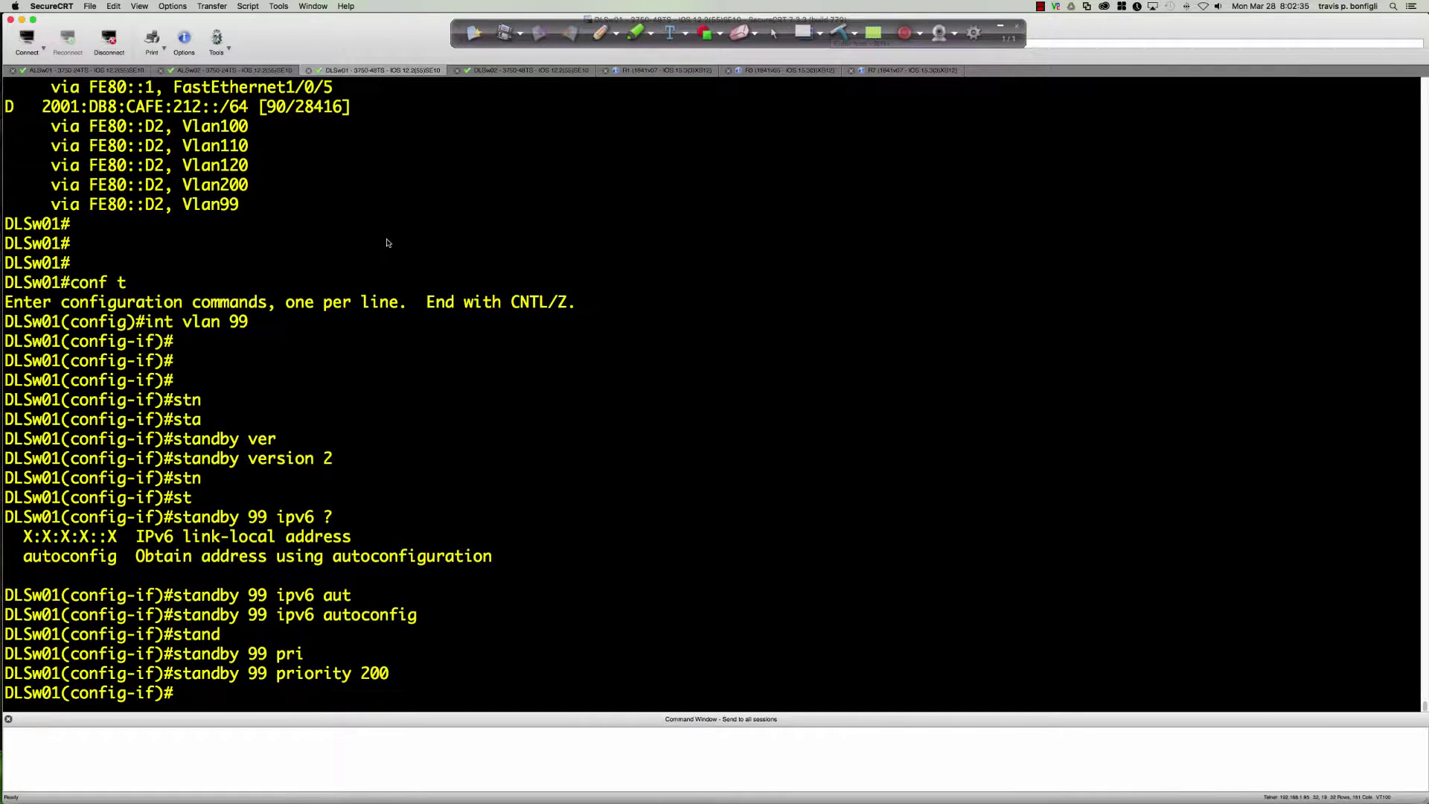
# - Enable preemption for standby group 99 on the VLAN 99 interface
pyautogui.write('st')
pyautogui.press('Tab')
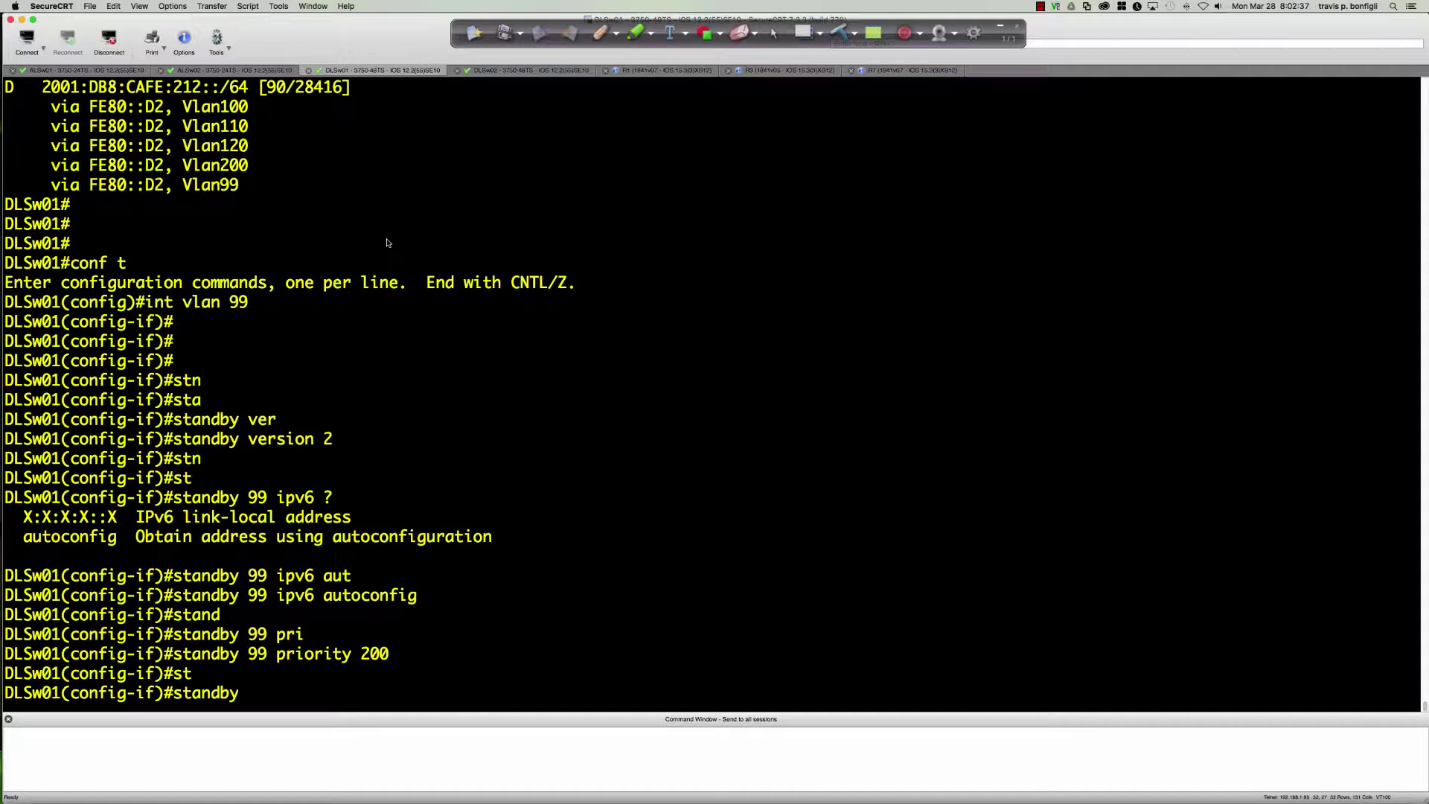
pyautogui.write('99 pre')
pyautogui.press('Tab')
pyautogui.press('Return')
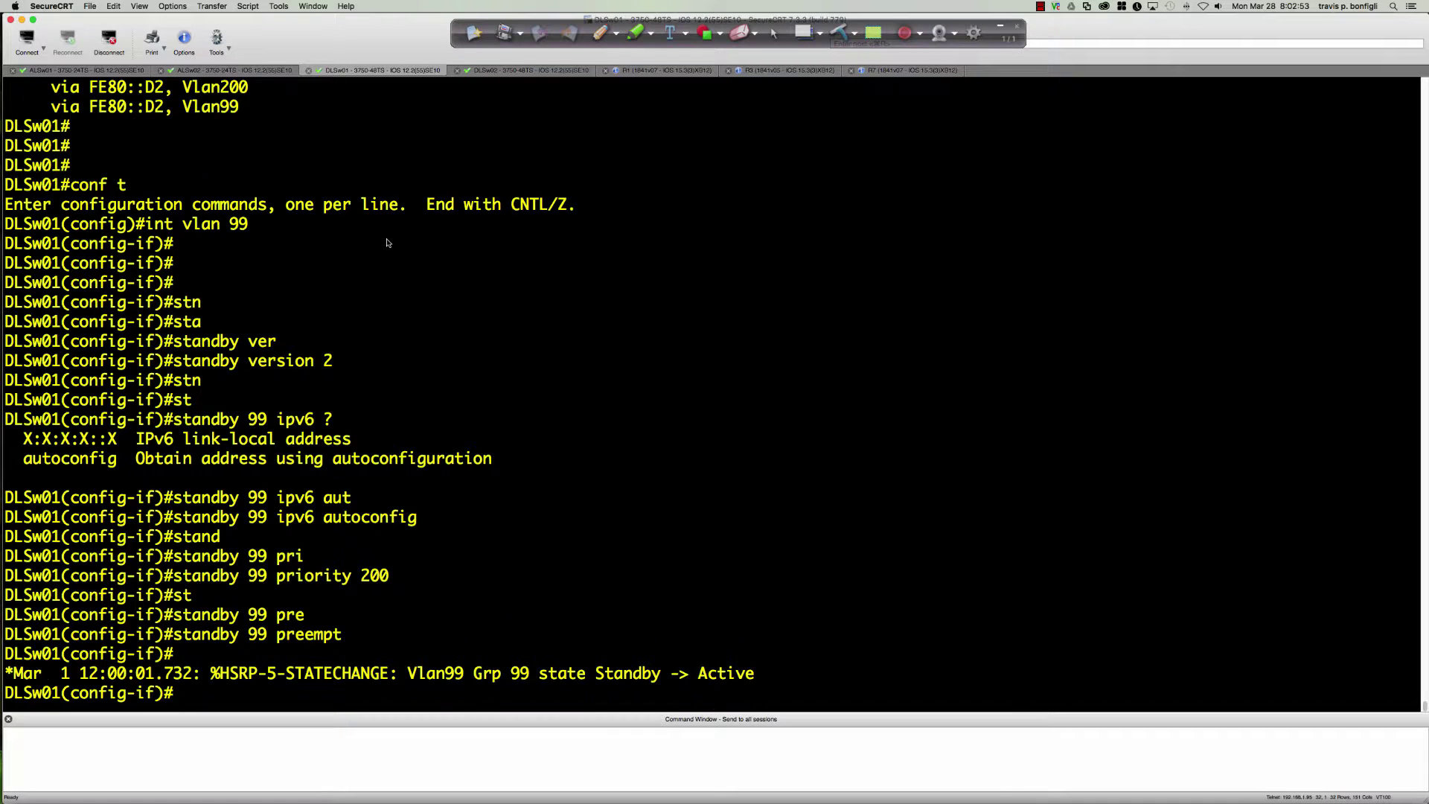
# - Open the VLAN 100 interface for configuration and set its HSRP version to 2
pyautogui.press('Return')
pyautogui.press('Return')
pyautogui.press('Return')
pyautogui.write('int vlan 100')
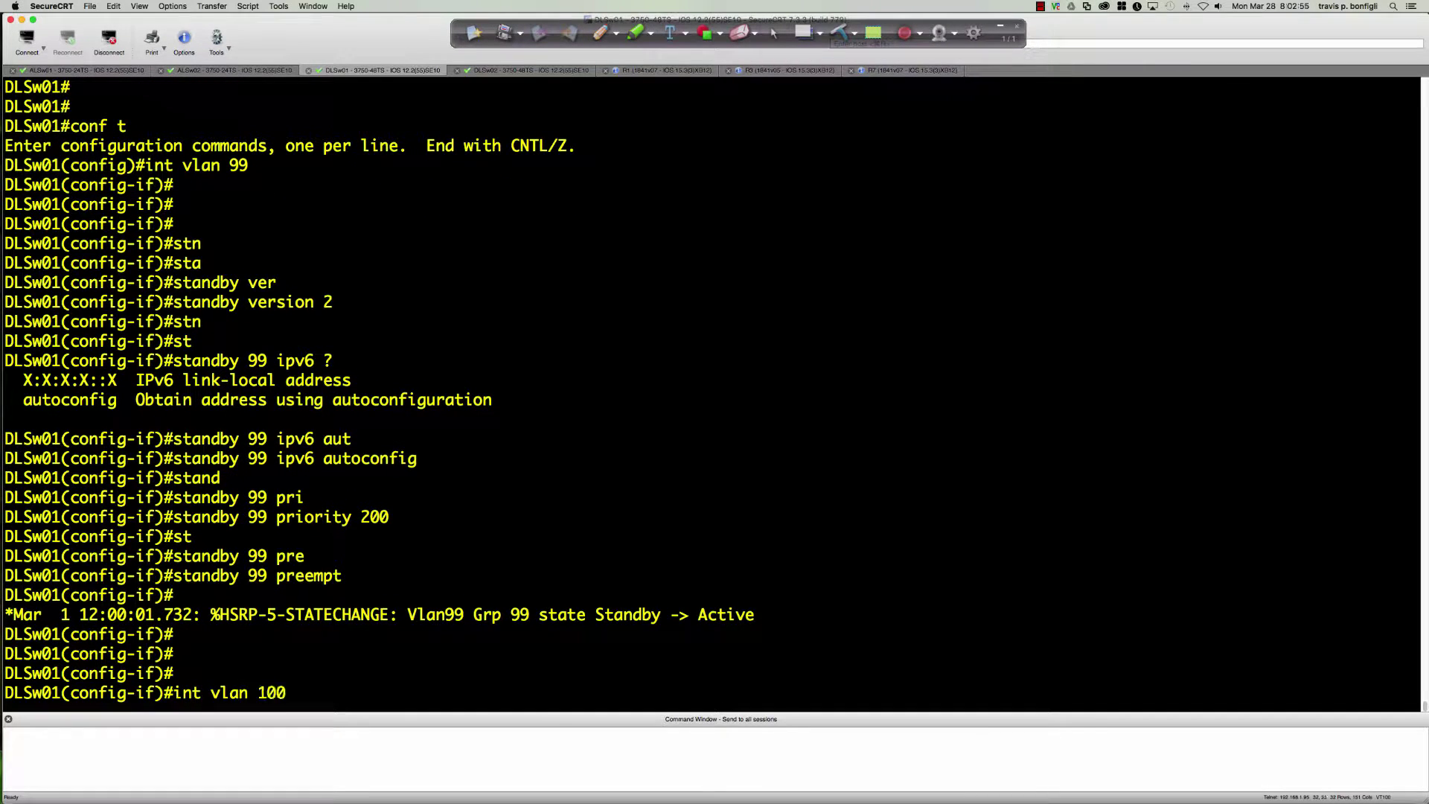
pyautogui.press('Return')
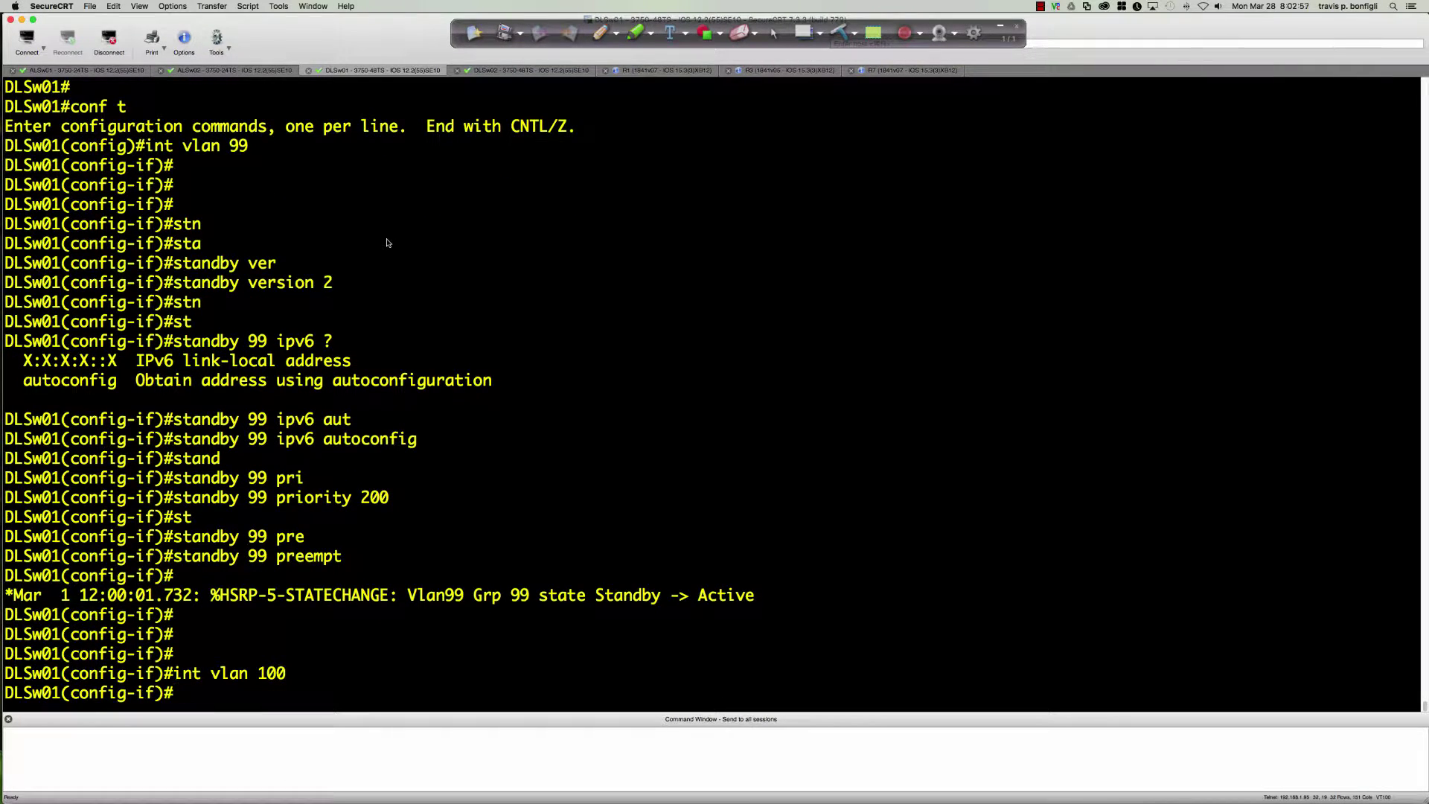
pyautogui.write('stand')
pyautogui.press('Tab')
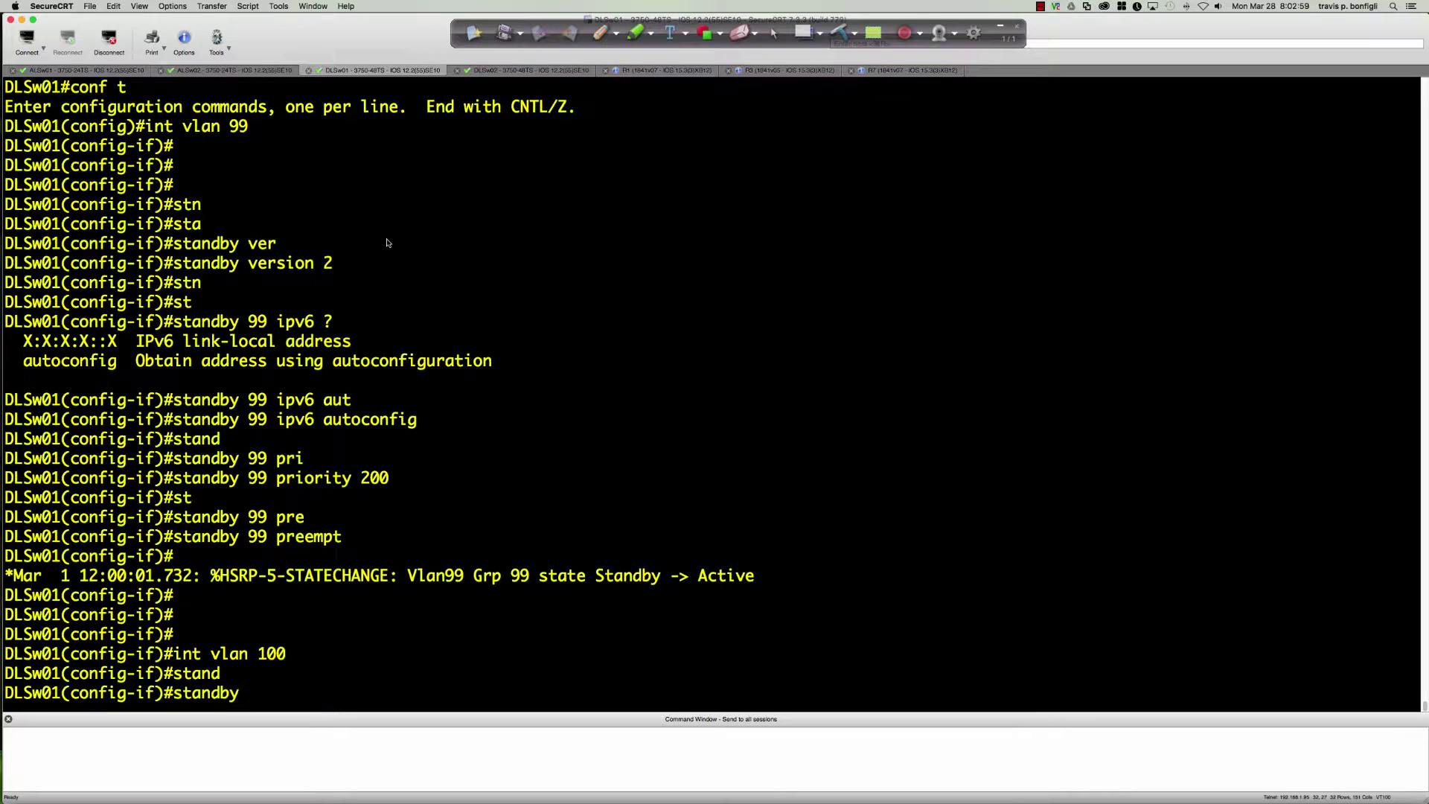
pyautogui.write('v')
pyautogui.press('Tab')
pyautogui.write('2')
pyautogui.press('Return')
# - Check the IPv6 address options for standby group 100 and enable it on VLAN 100 with an autoconfig IPv6 address
pyautogui.write('st')
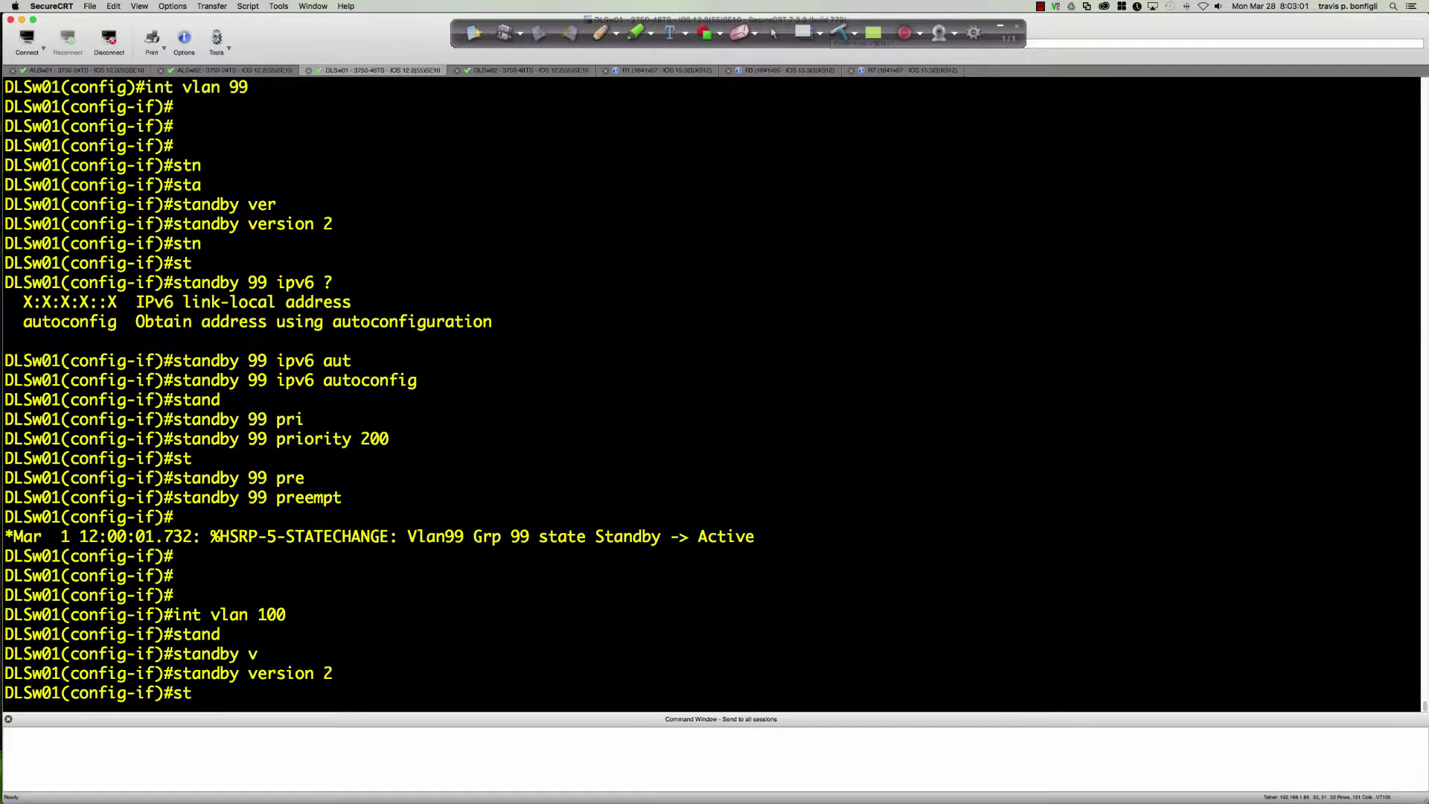
pyautogui.press('BackSpace')
pyautogui.press('BackSpace')
pyautogui.write('stn')
pyautogui.press('Tab')
pyautogui.press('BackSpace')
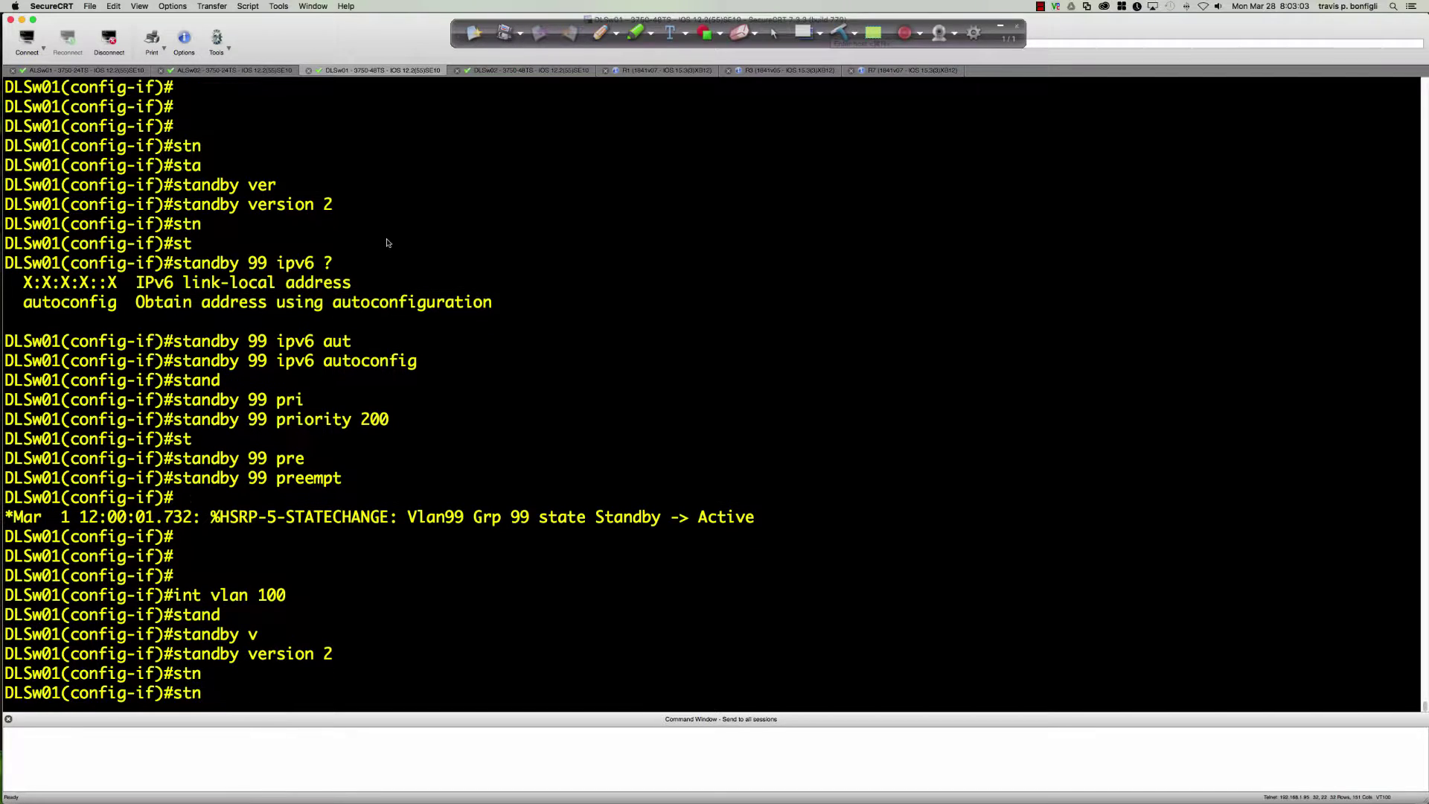
pyautogui.write('a')
pyautogui.press('Tab')
pyautogui.write('n')
pyautogui.press('Tab')
pyautogui.write('100')
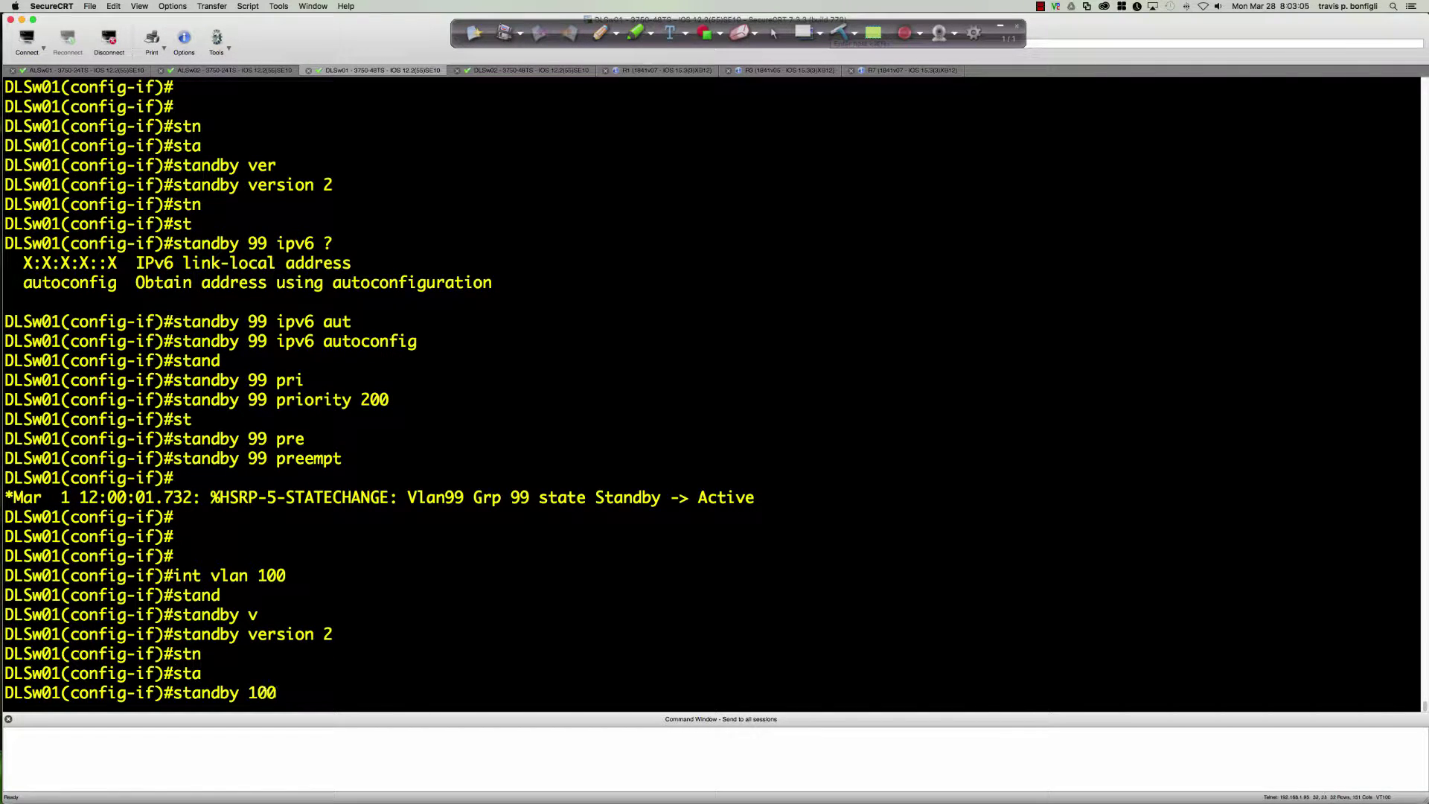
pyautogui.write(' ipv6 ')
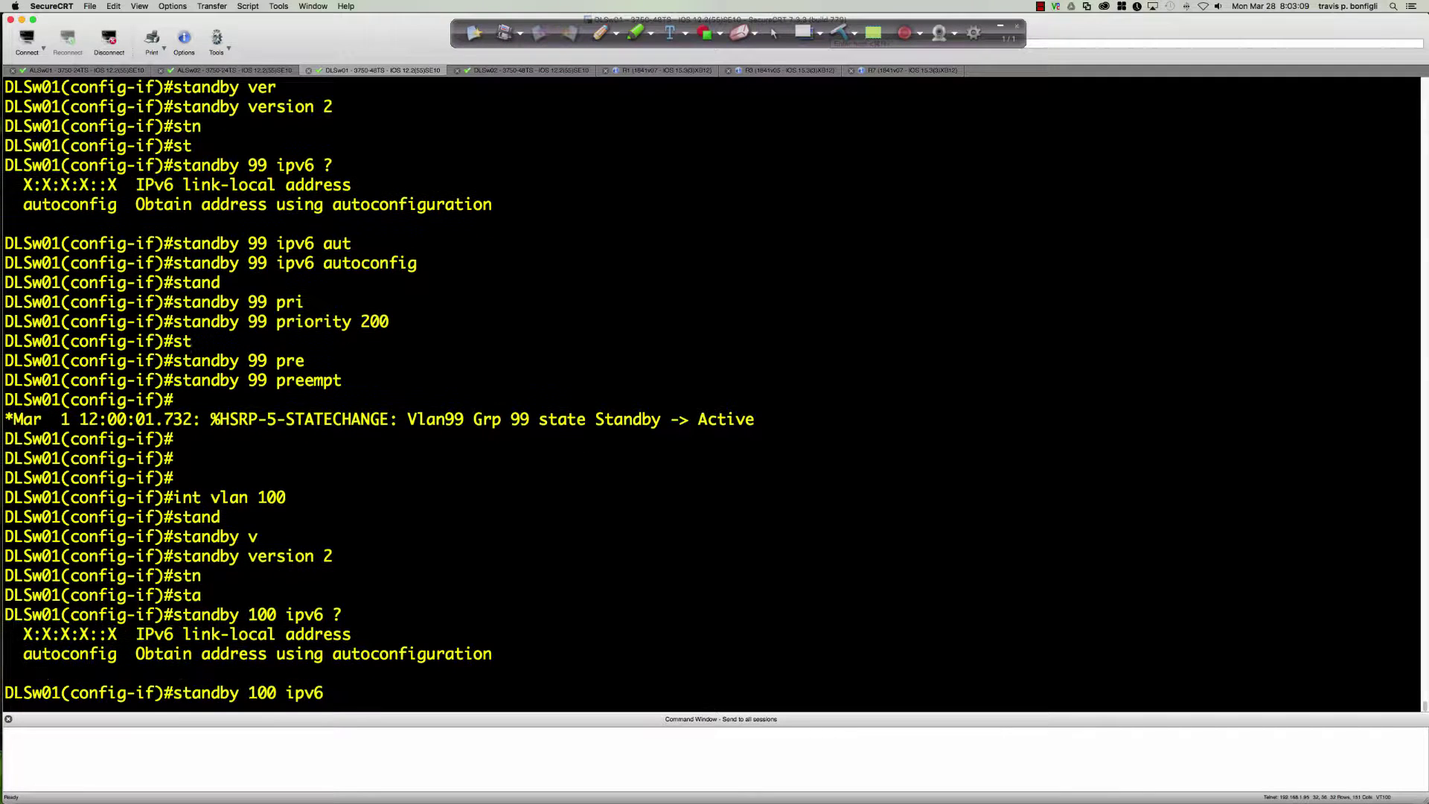
pyautogui.write('?au')
pyautogui.press('Tab')
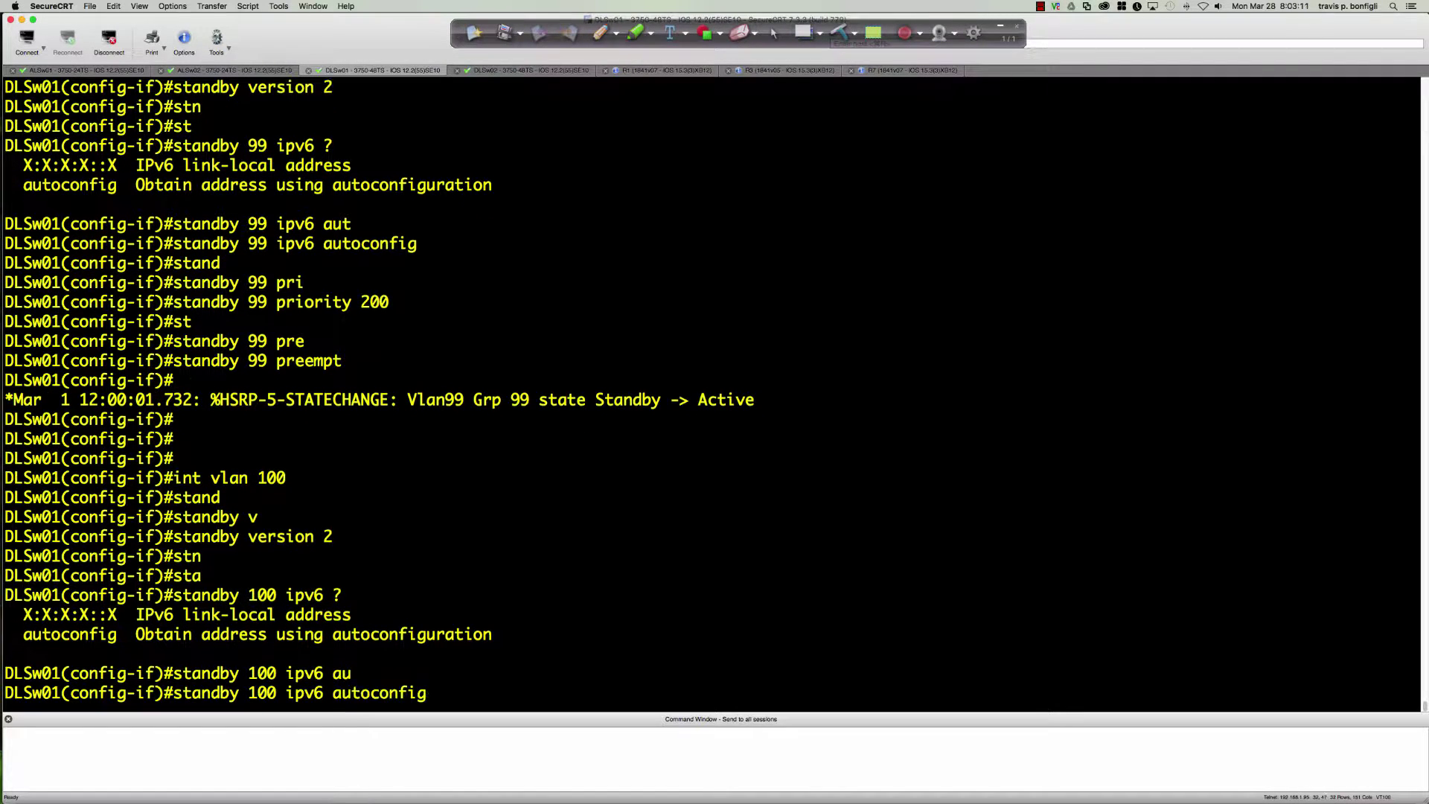
pyautogui.press('Return')
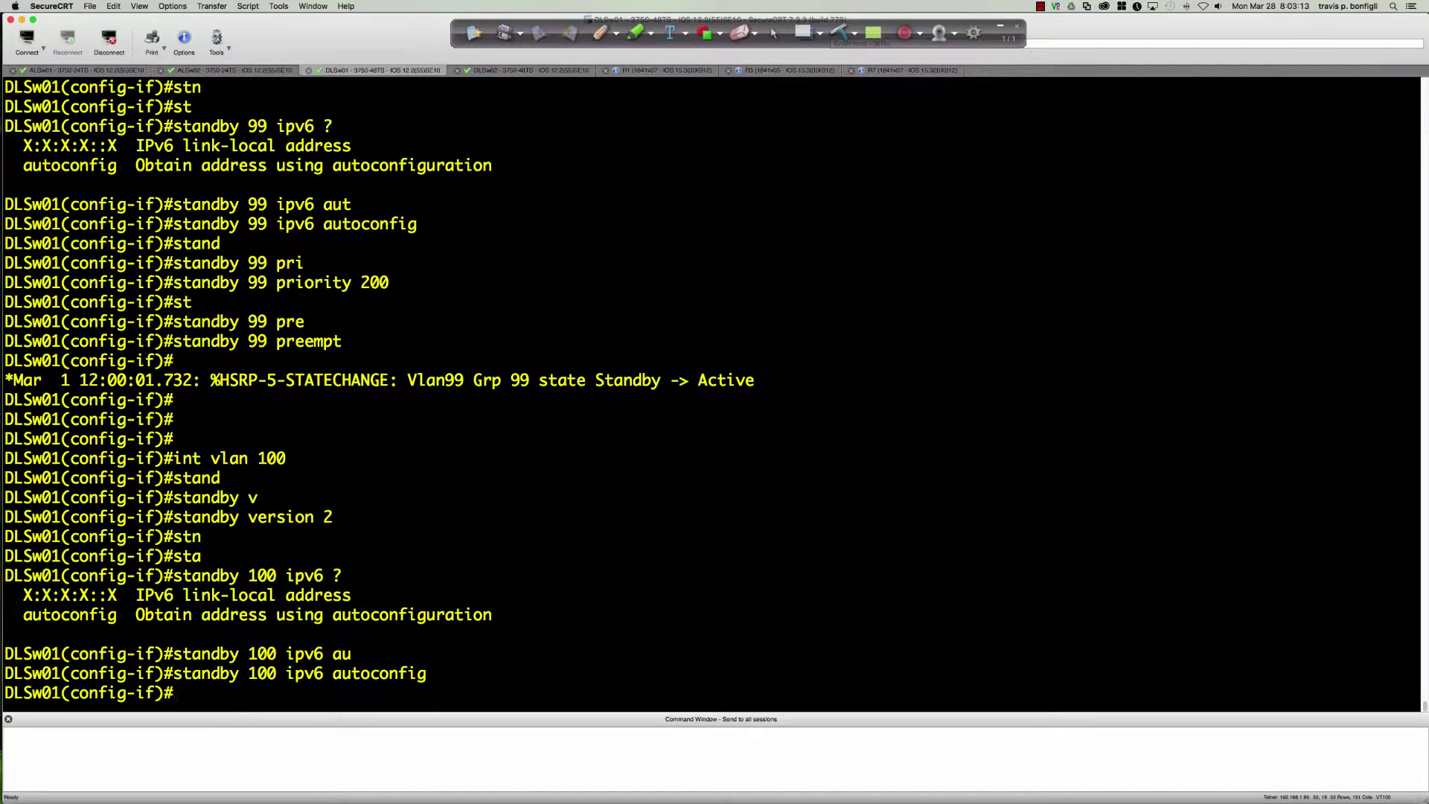
# - Enable preemption for standby group 100 on the VLAN 100 interface
pyautogui.write('stnd')
pyautogui.press('BackSpace')
pyautogui.press('BackSpace')
pyautogui.write('a')
pyautogui.press('Tab')
pyautogui.write('10')
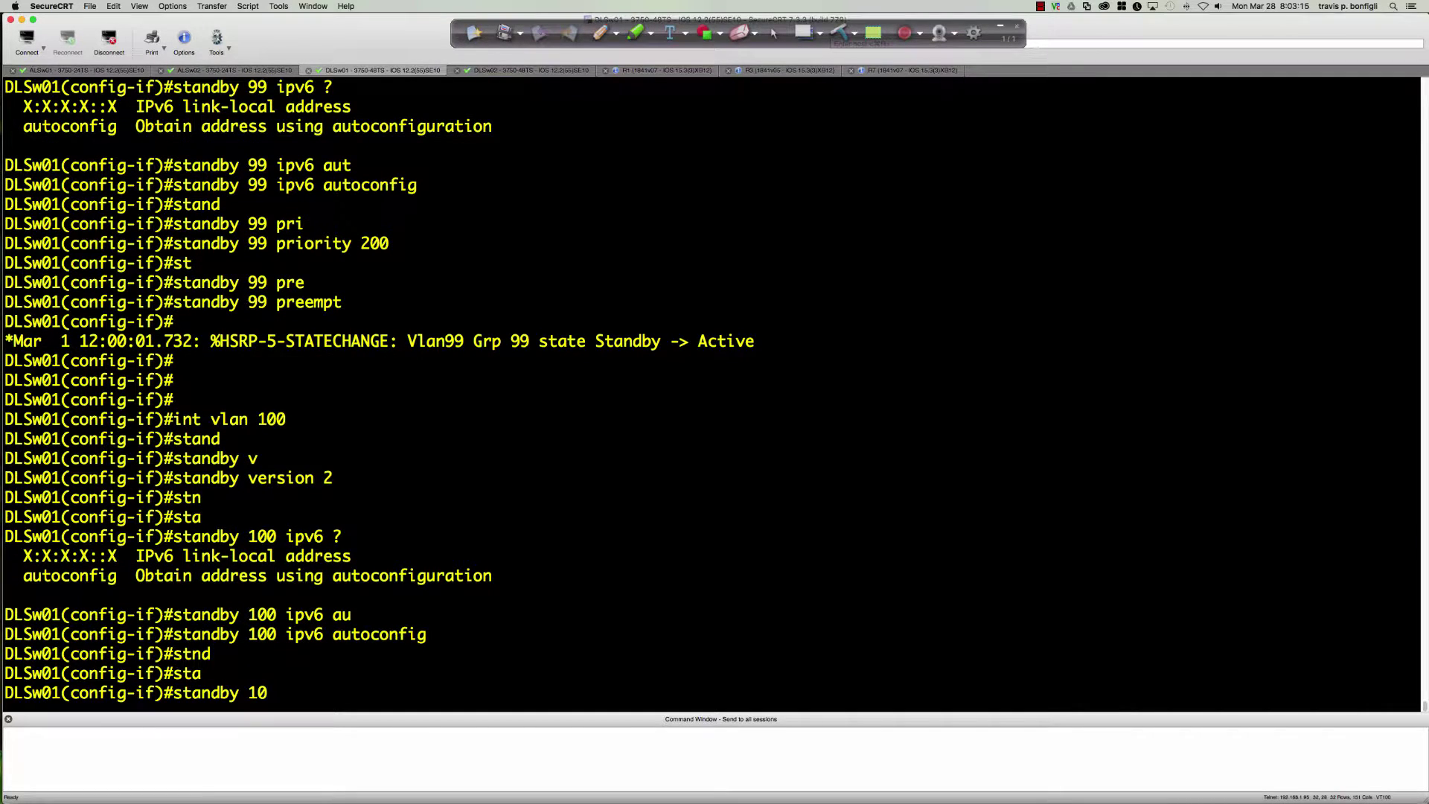
pyautogui.write('0 pre')
pyautogui.press('Tab')
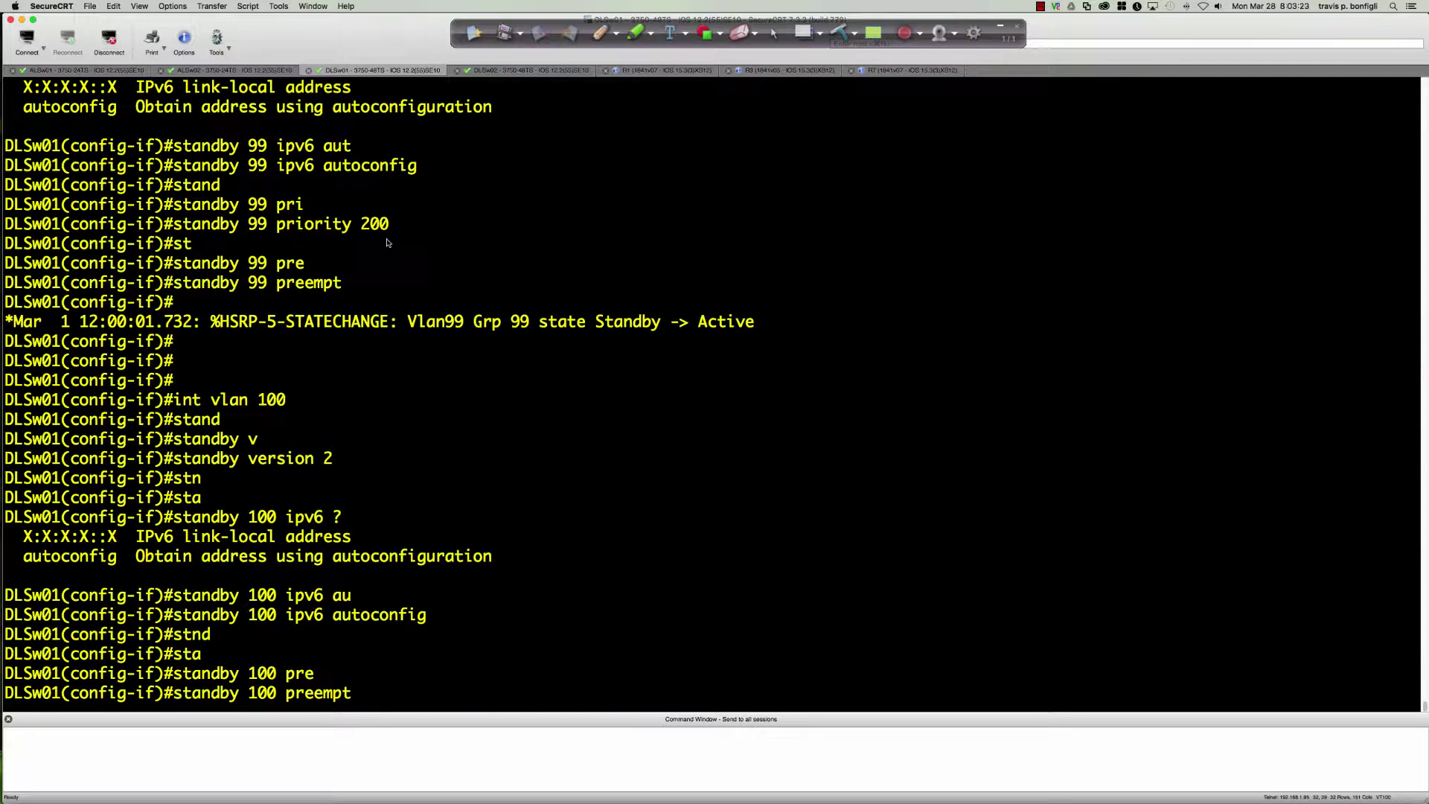
pyautogui.press('Return')
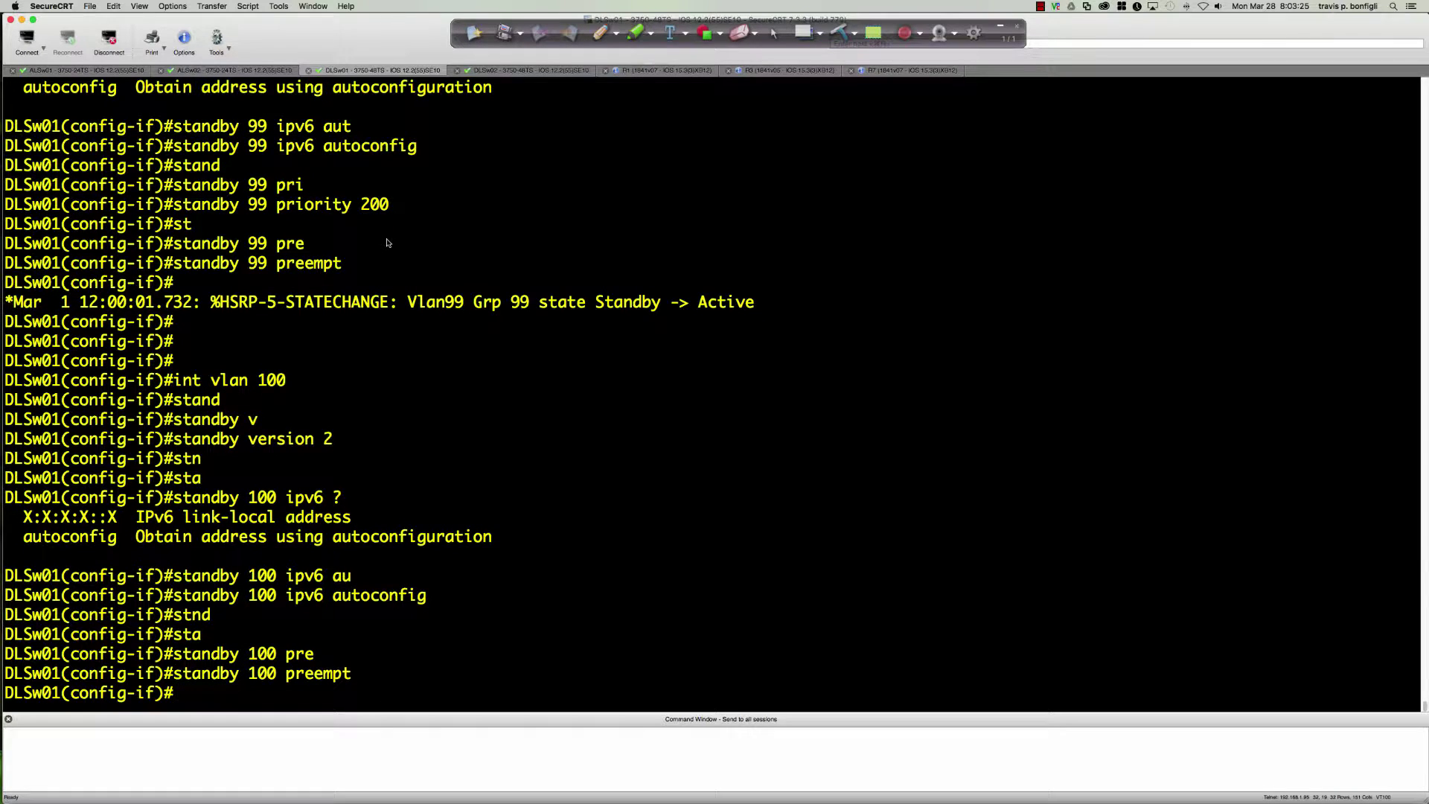
# - Set the priority of standby group 100 to 150 on the VLAN 100 interface
pyautogui.write('stan')
pyautogui.press('Tab')
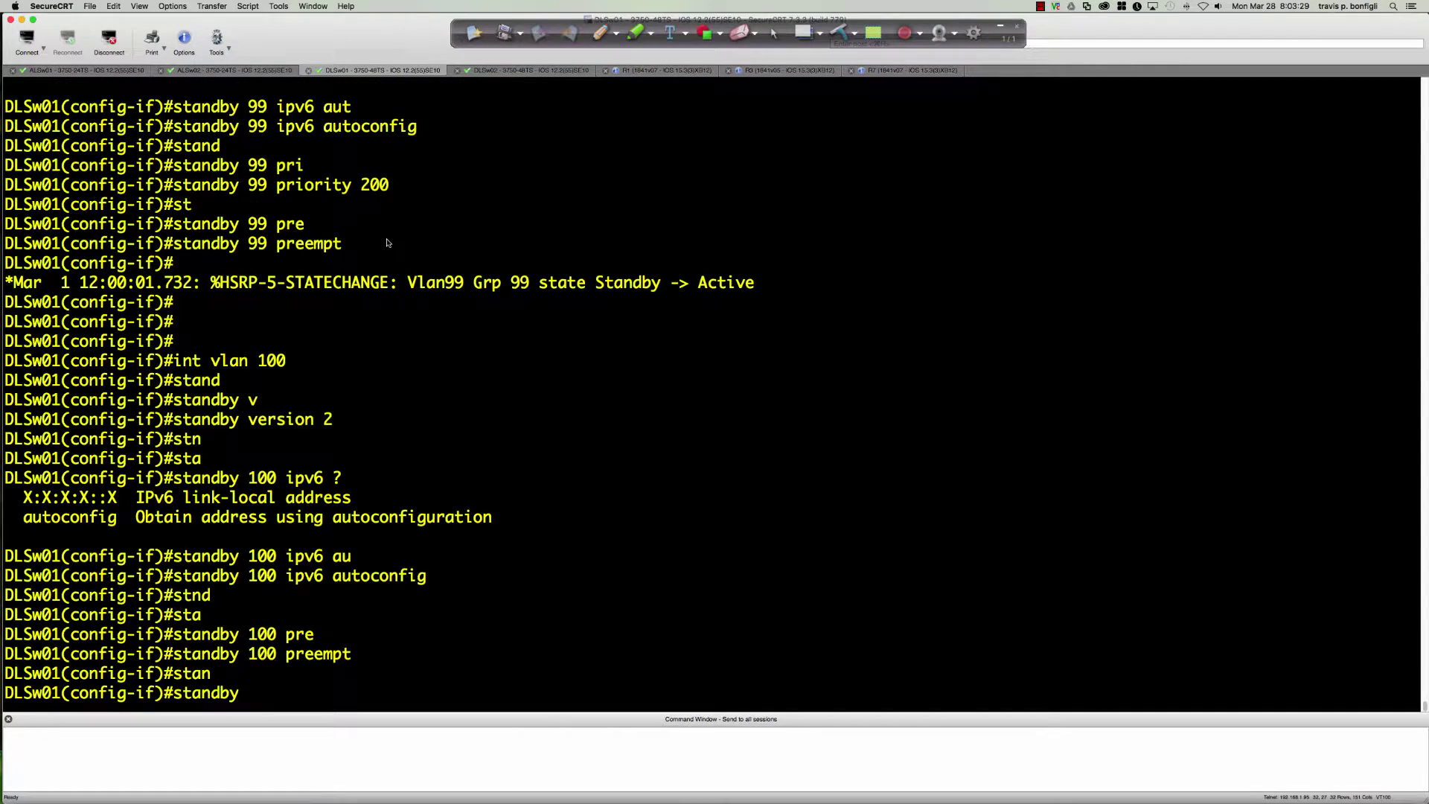
pyautogui.write('100 pri')
pyautogui.press('Tab')
pyautogui.write('150')
pyautogui.press('Return')
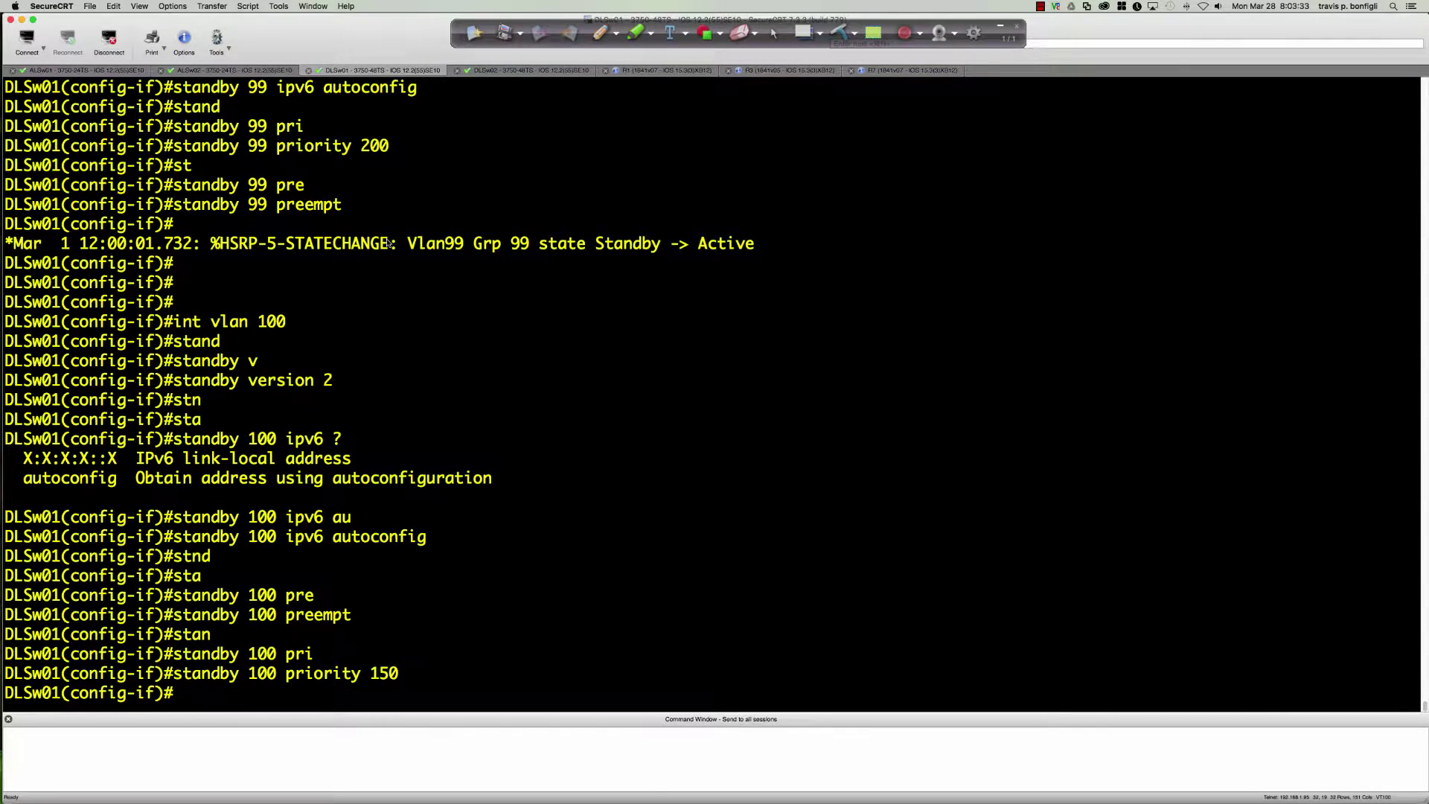
pyautogui.press('Return')
pyautogui.press('Return')
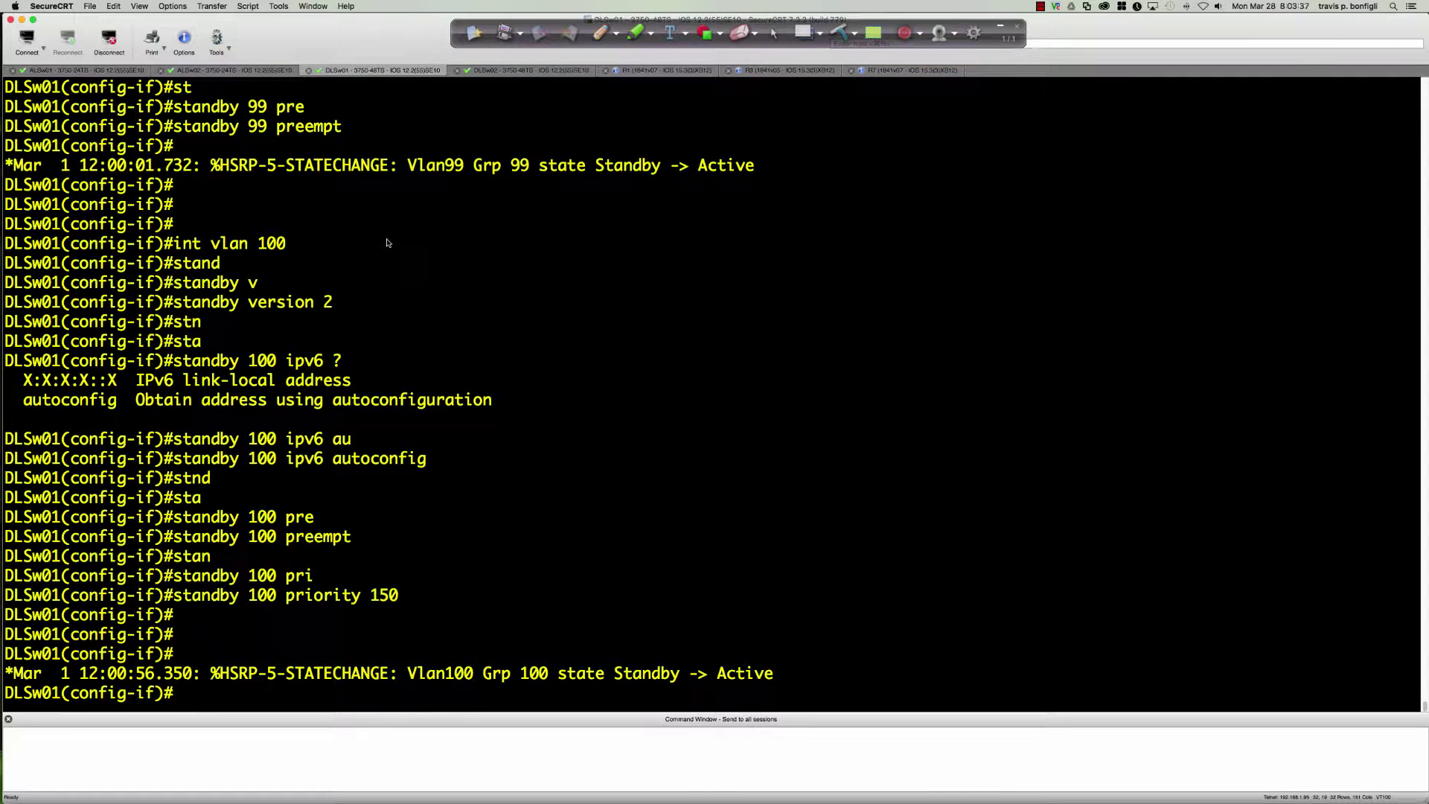
# - Open the VLAN 110 interface for configuration and set its HSRP version to 2
pyautogui.write('int vlan 110')
pyautogui.press('Return')
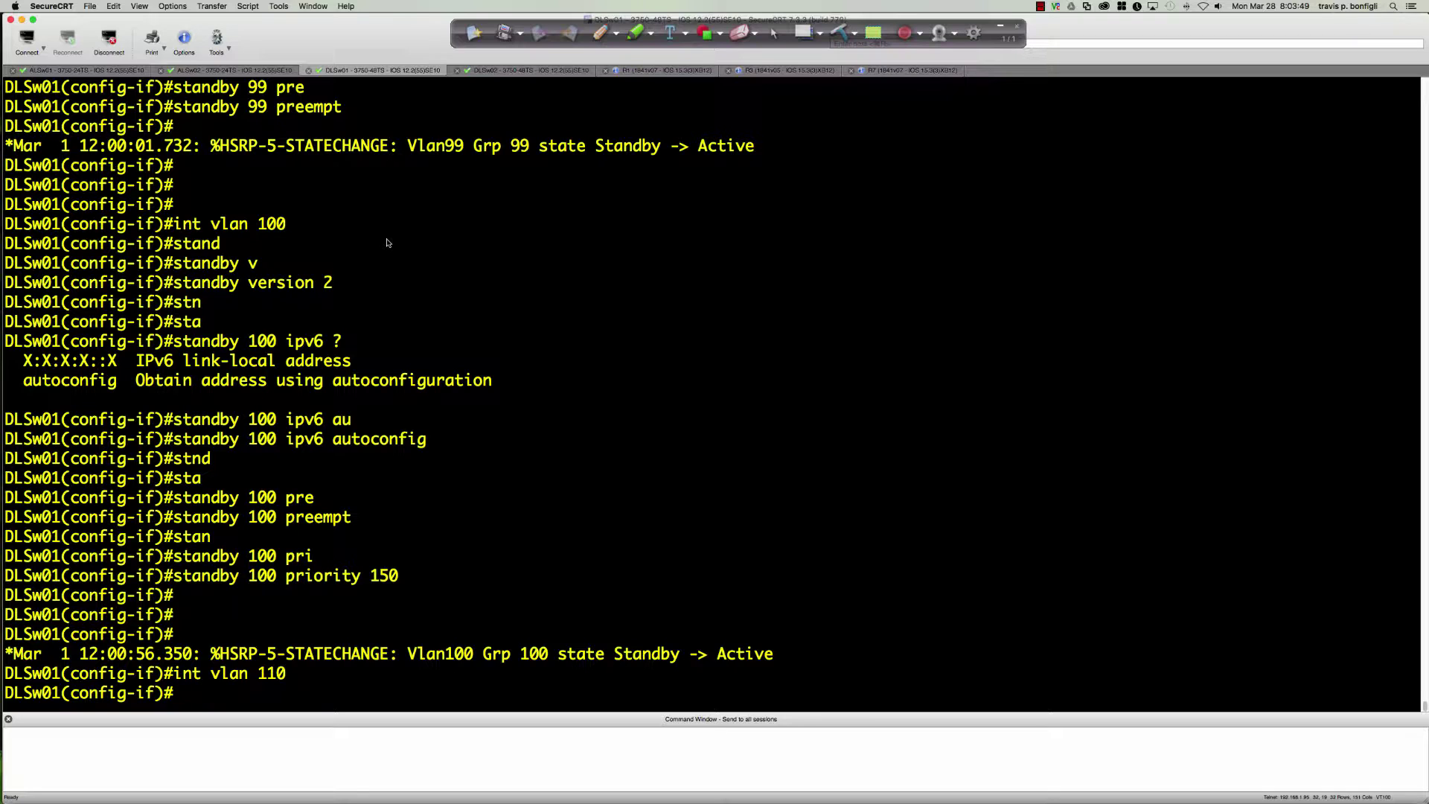
pyautogui.write('stan')
pyautogui.press('Tab')
pyautogui.write('v ')
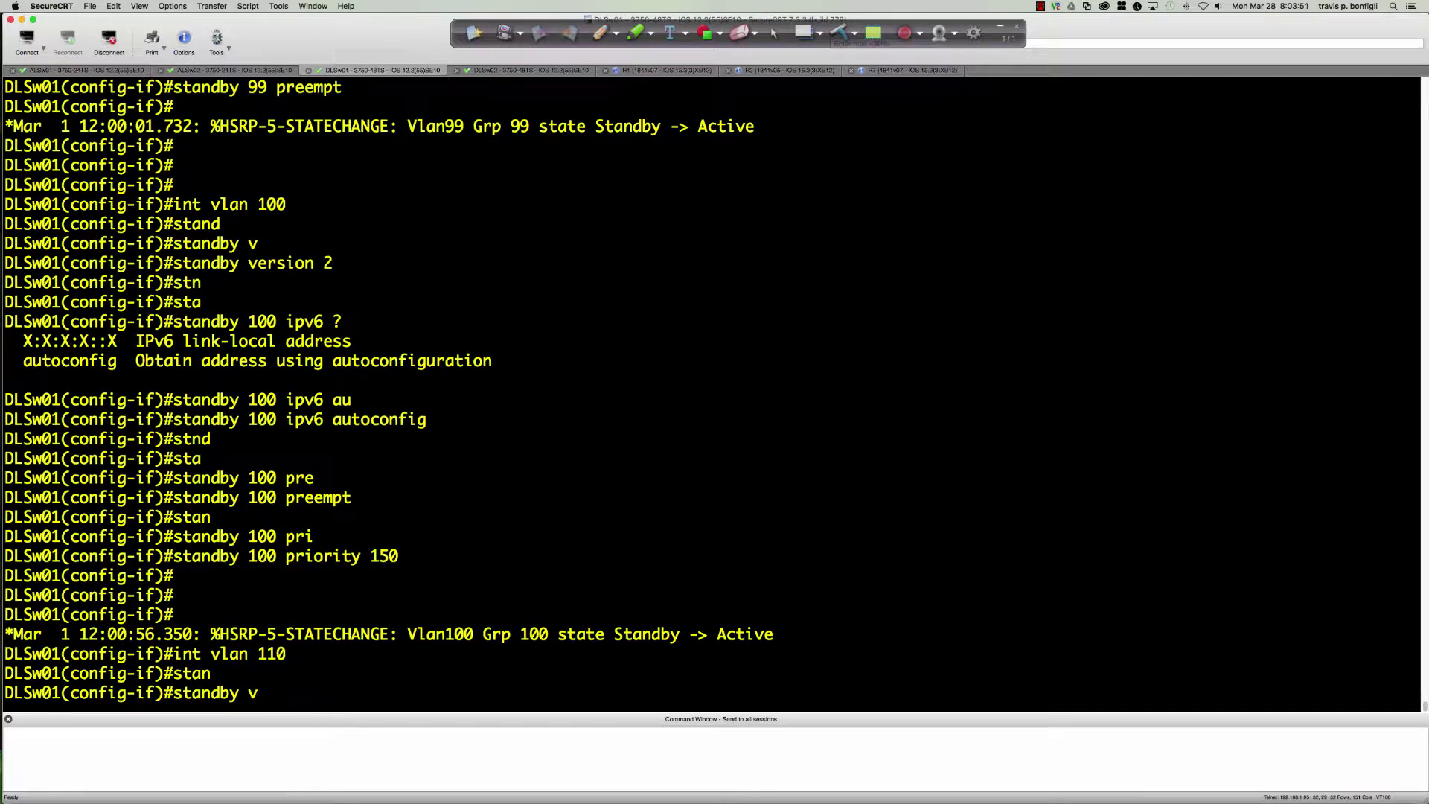
pyautogui.write('2')
pyautogui.press('Return')
# - Enable standby group 110 on the VLAN 110 interface with an autoconfig IPv6 address
pyautogui.write('sta')
pyautogui.press('Tab')
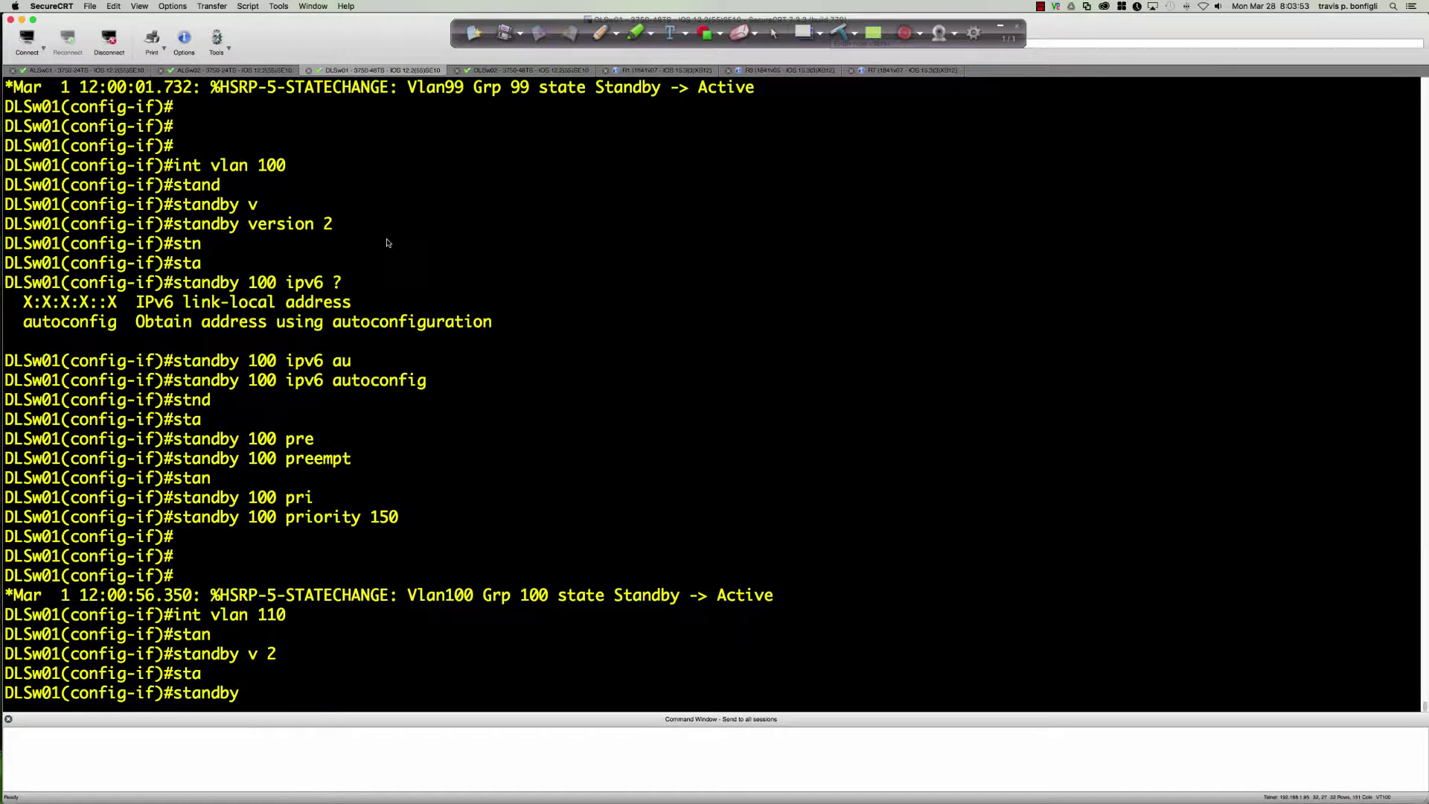
pyautogui.write('110 ipv6 au')
pyautogui.press('Tab')
pyautogui.press('Return')
# - Enable preemption for standby group 110 on the VLAN 110 interface
pyautogui.write('s')
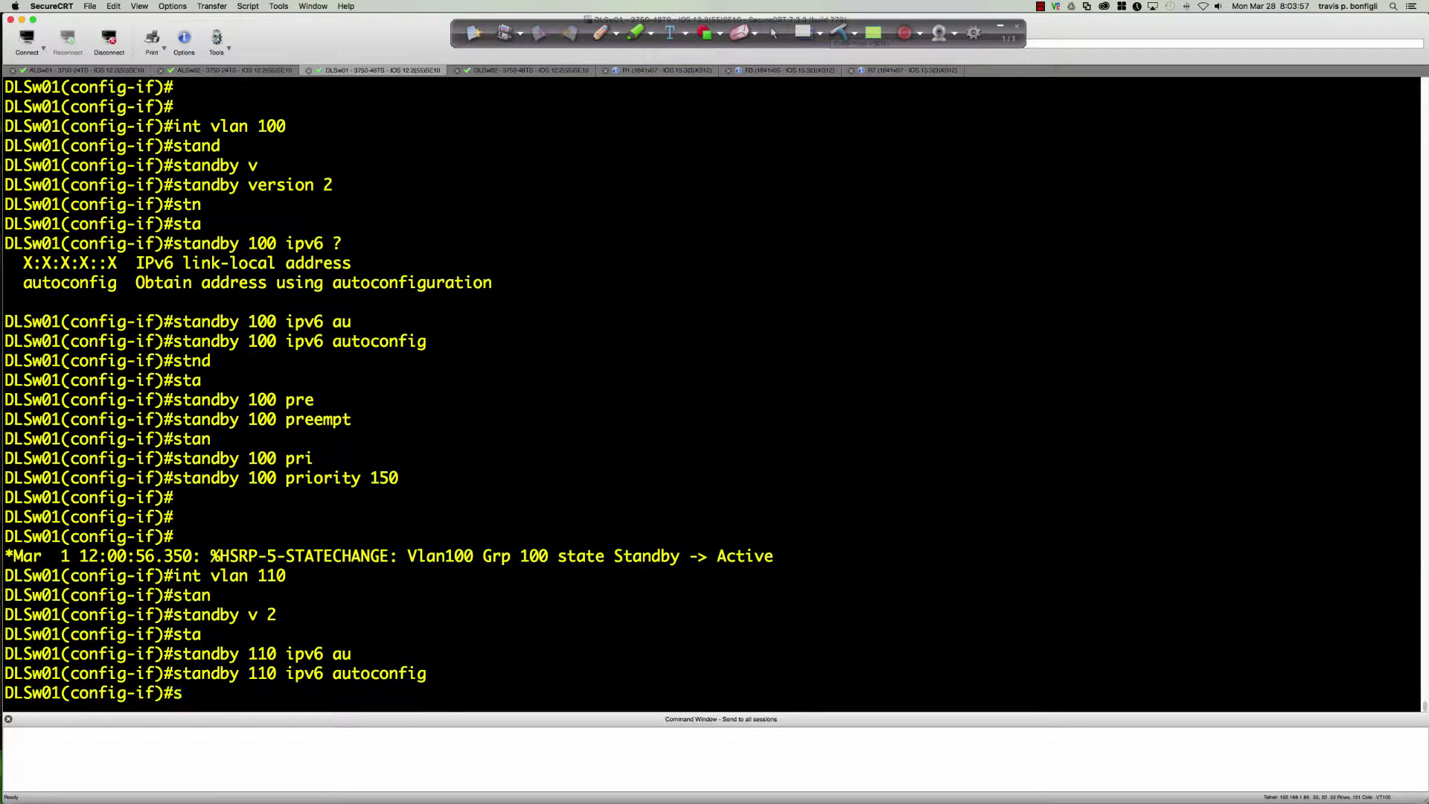
pyautogui.write('t')
pyautogui.press('Tab')
pyautogui.write('110 ')
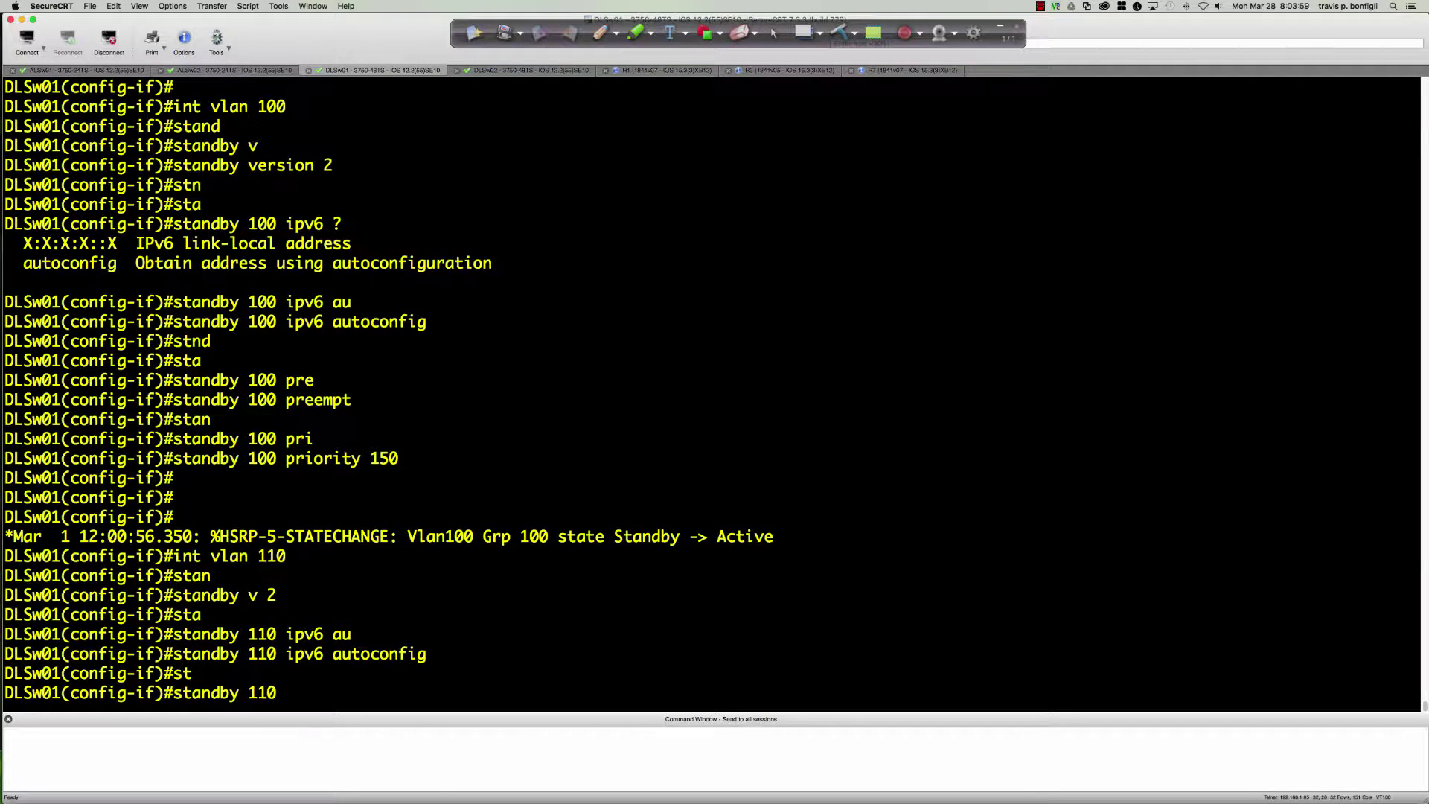
pyautogui.write('pre')
pyautogui.press('Tab')
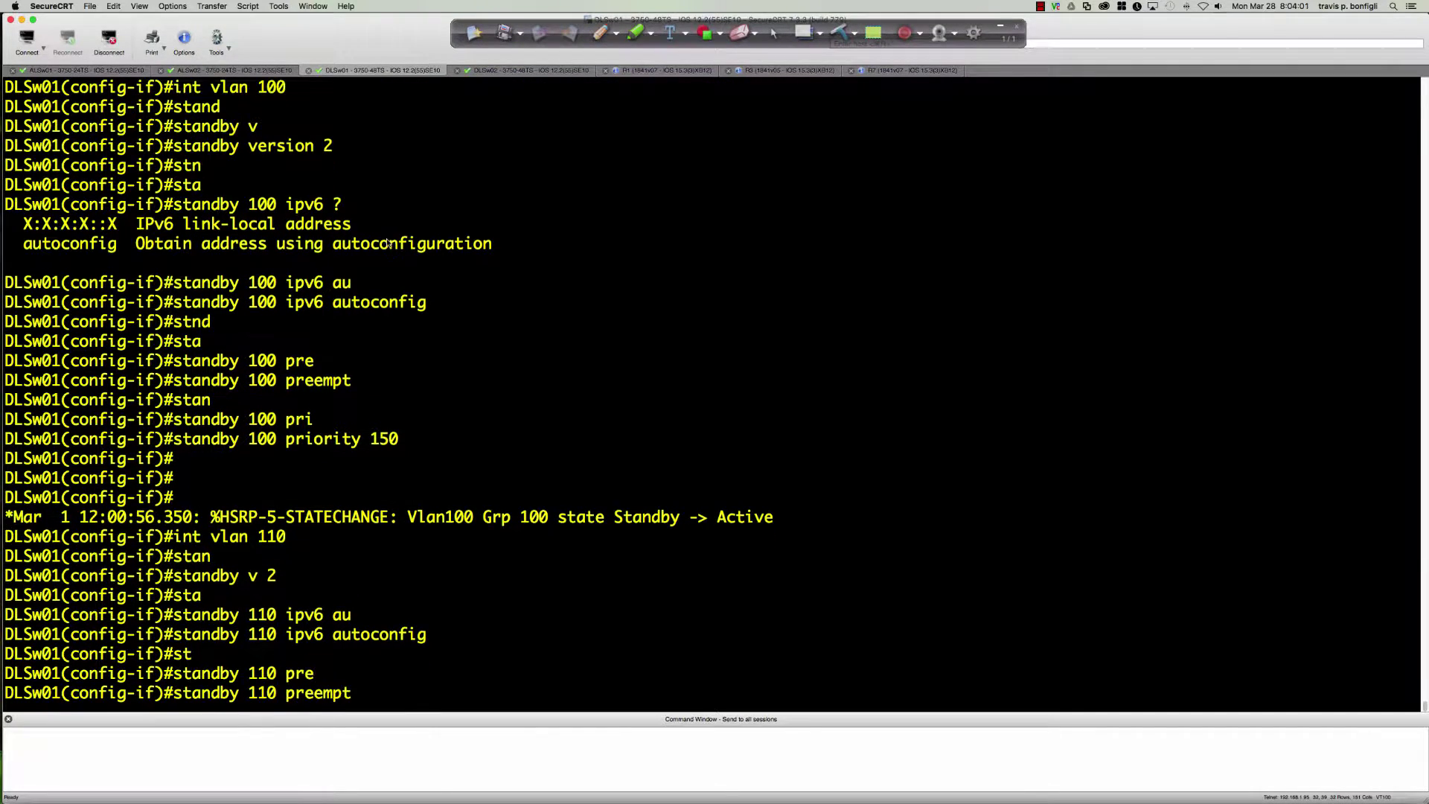
pyautogui.press('Return')
# - Set the priority of standby group 110 to 200 on the VLAN 110 interface
pyautogui.write('stan')
pyautogui.press('Tab')
pyautogui.write('11')
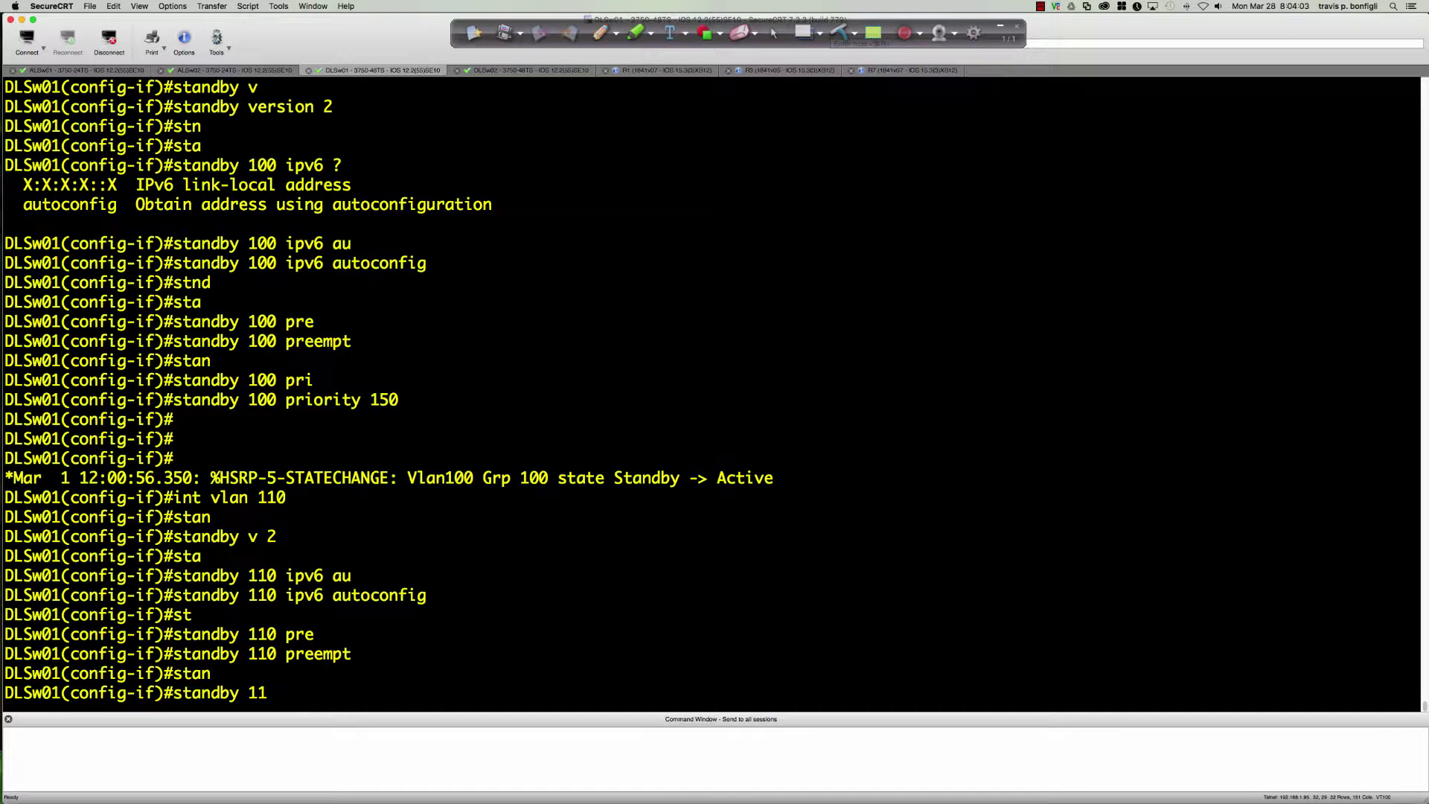
pyautogui.write('0 pri')
pyautogui.press('Tab')
pyautogui.write('2')
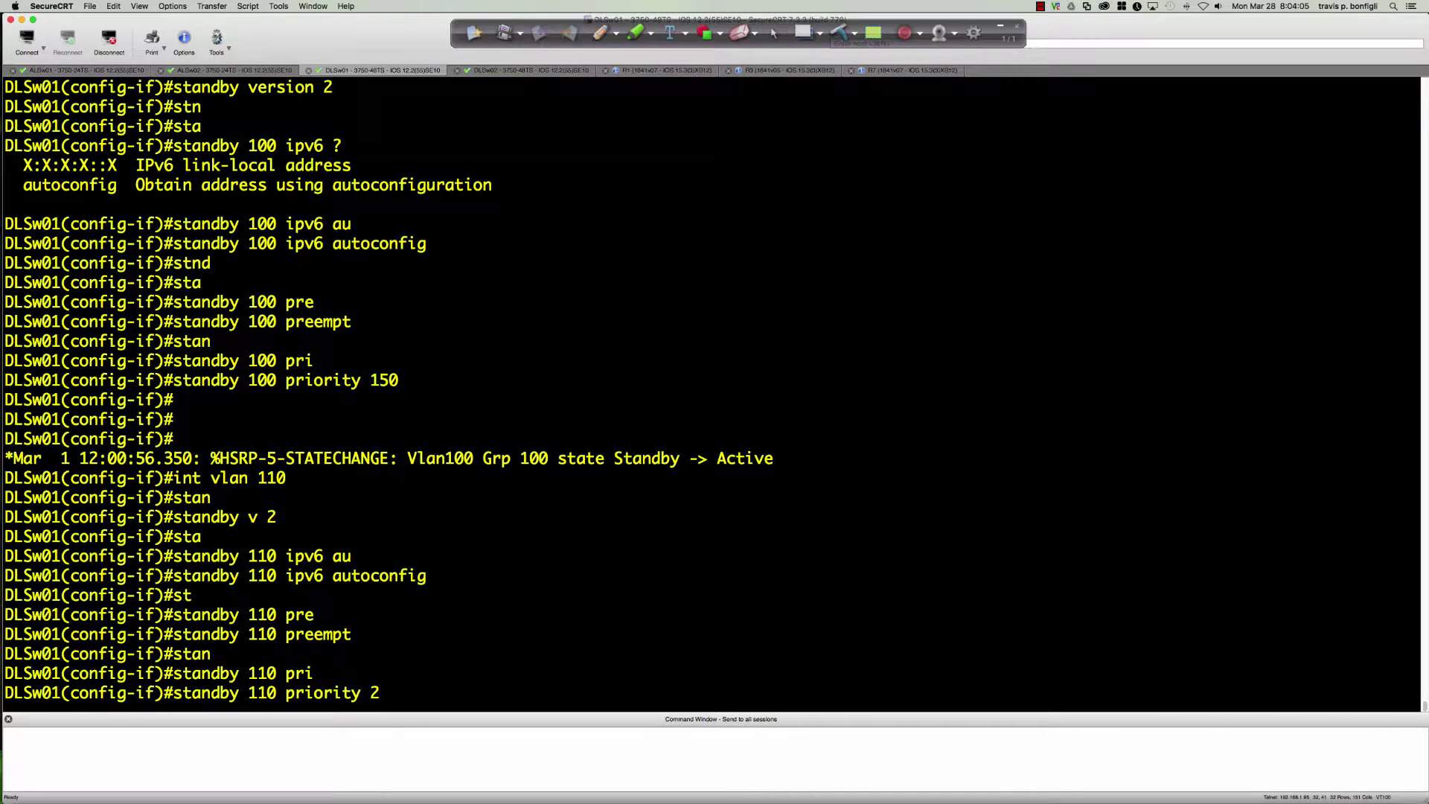
pyautogui.write('00')
pyautogui.press('Return')
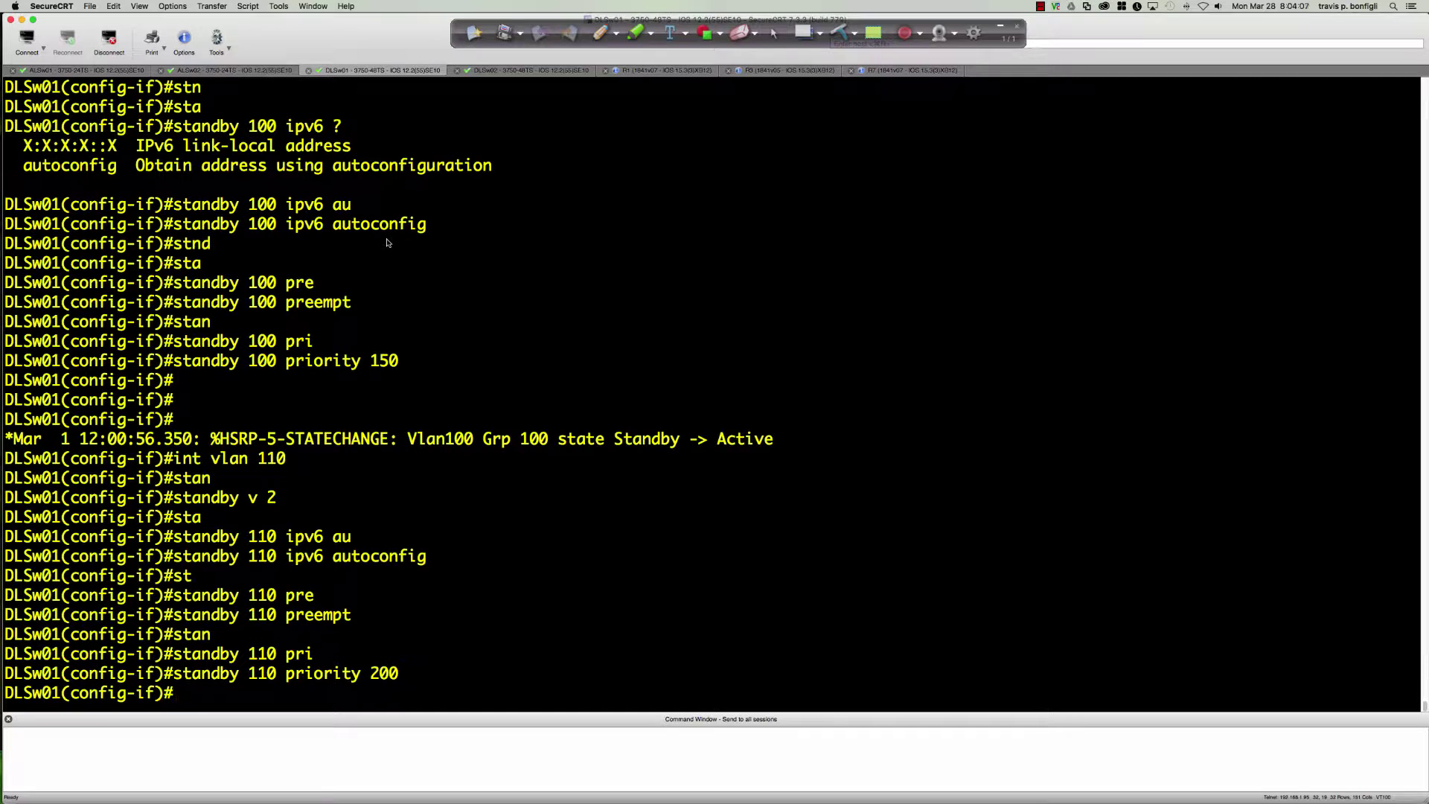
pyautogui.press('Return')
pyautogui.press('Return')
pyautogui.press('Return')
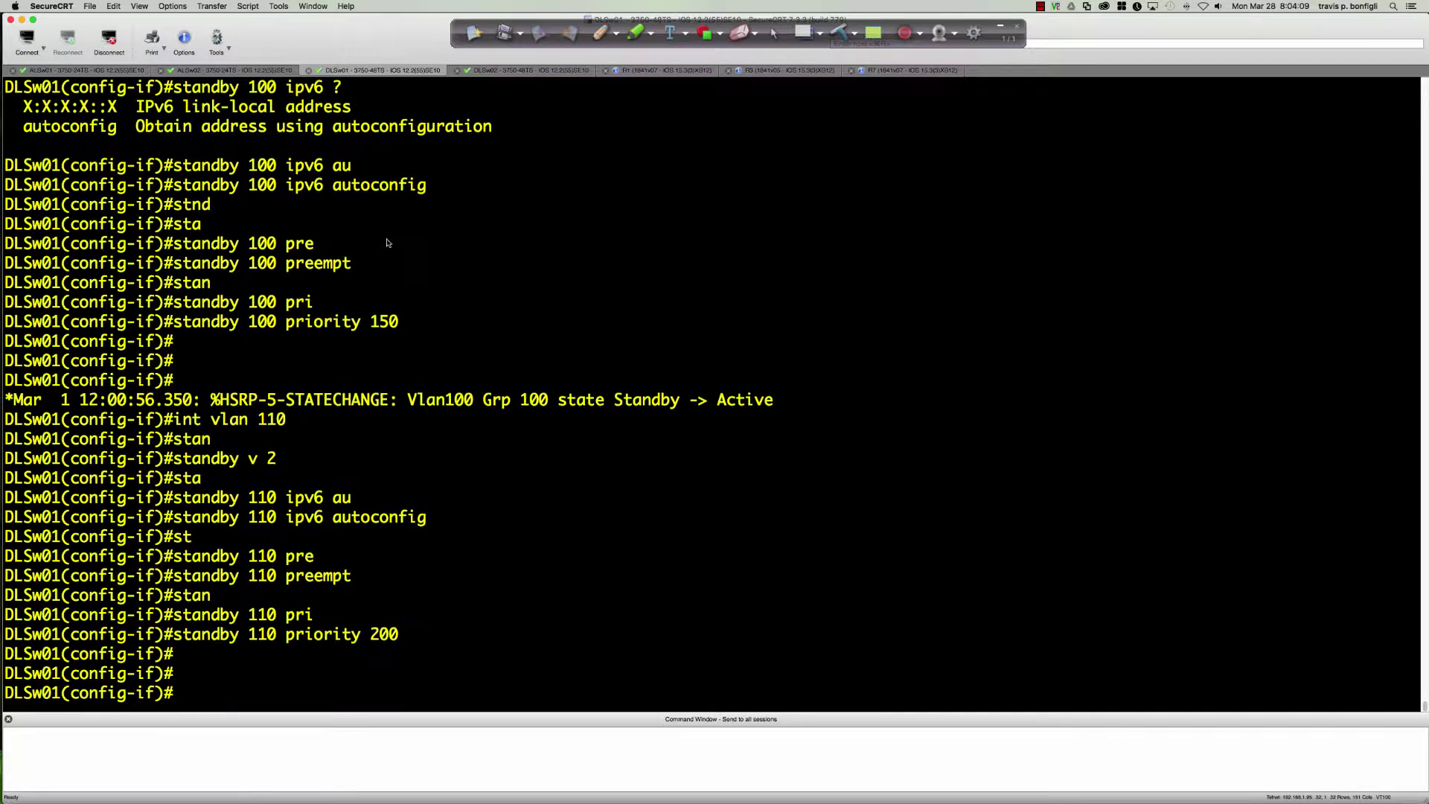
# - Open the VLAN 120 interface for configuration and set its HSRP version to 2
pyautogui.write('int v')
pyautogui.press('BackSpace')
pyautogui.press('BackSpace')
pyautogui.press('BackSpace')
pyautogui.write('t')
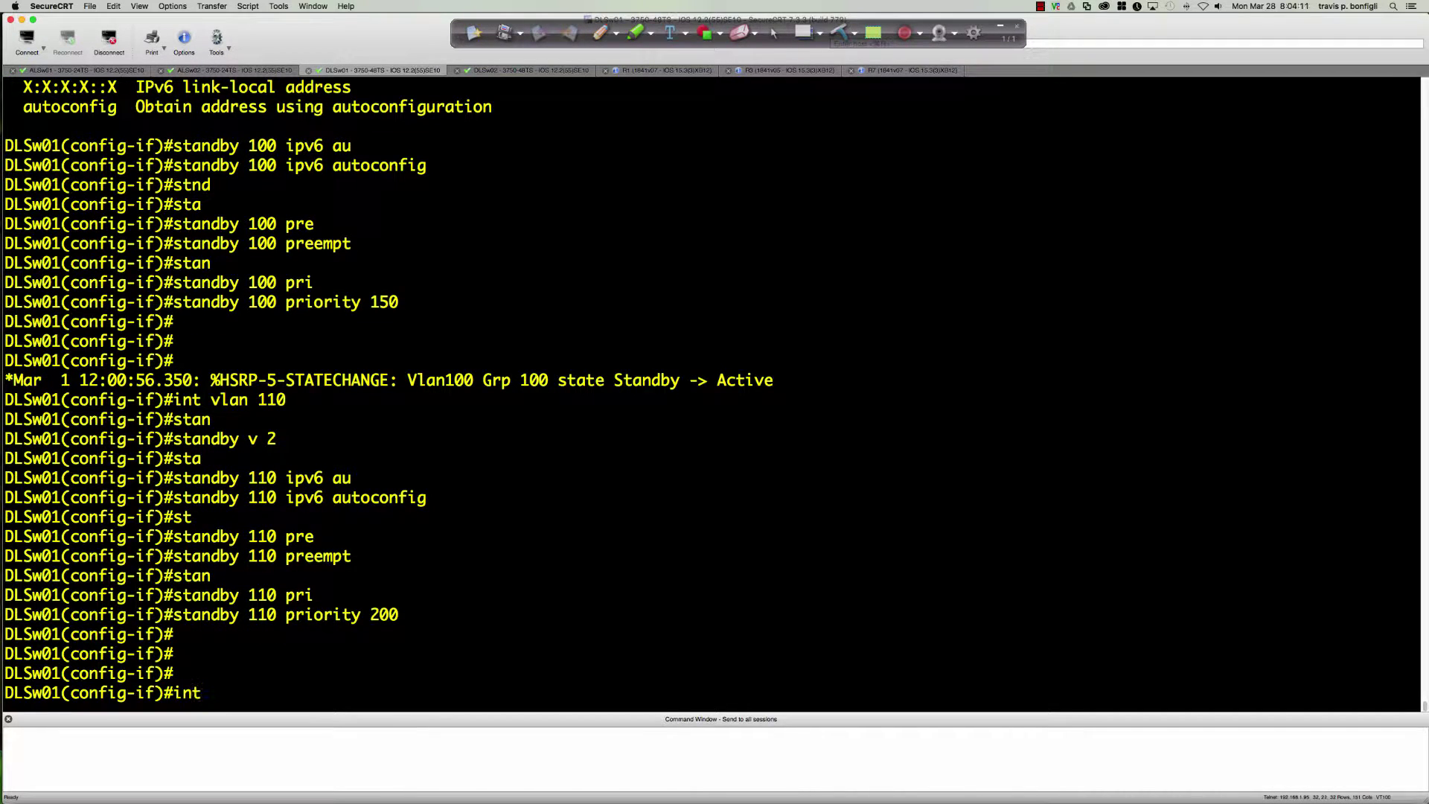
pyautogui.write(' vlan 120')
pyautogui.press('Return')
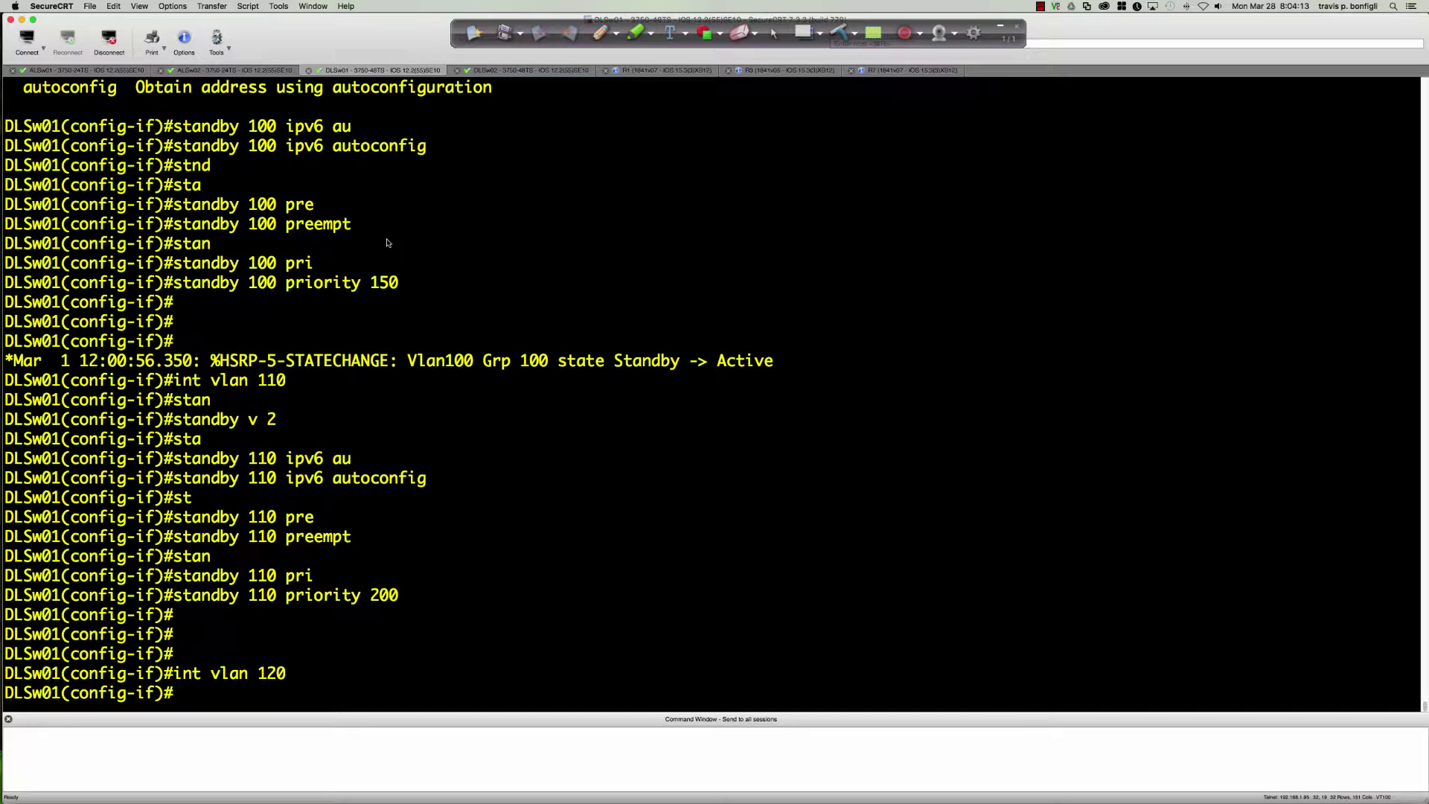
pyautogui.write('stan')
pyautogui.press('Tab')
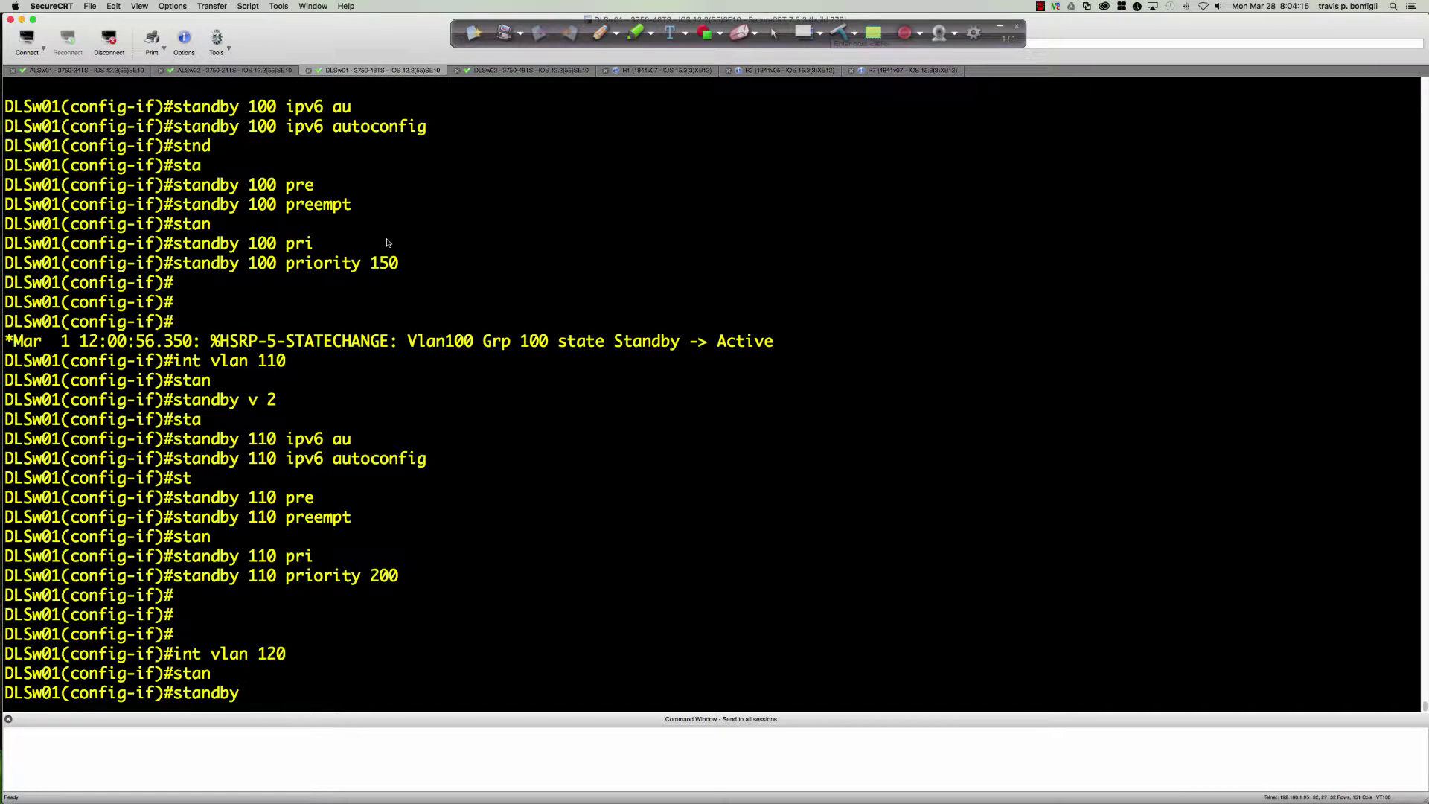
pyautogui.write('v 2')
pyautogui.press('Return')
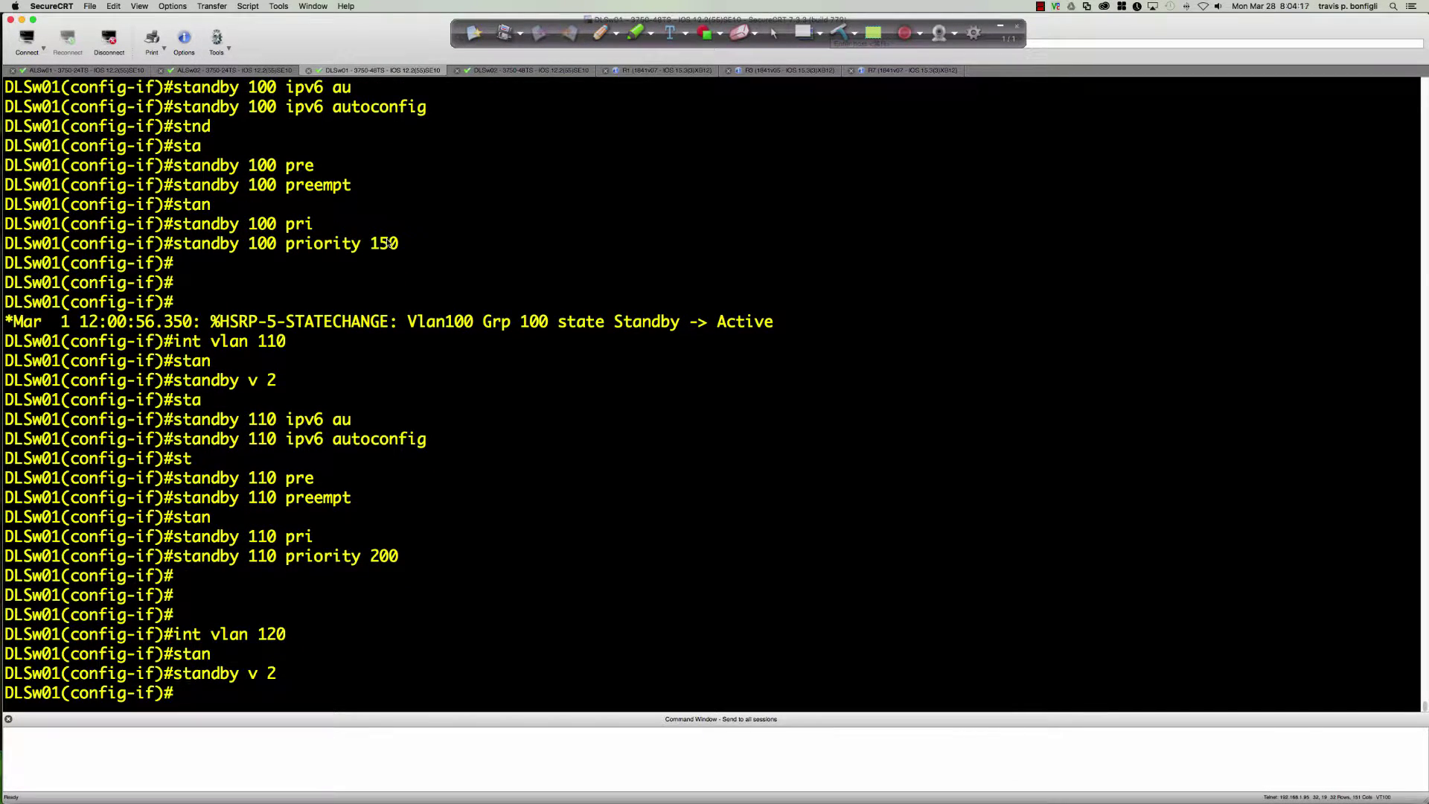
# - Enable standby group 120 on the VLAN 120 interface with an autoconfig IPv6 address
pyautogui.write('stan')
pyautogui.press('Tab')
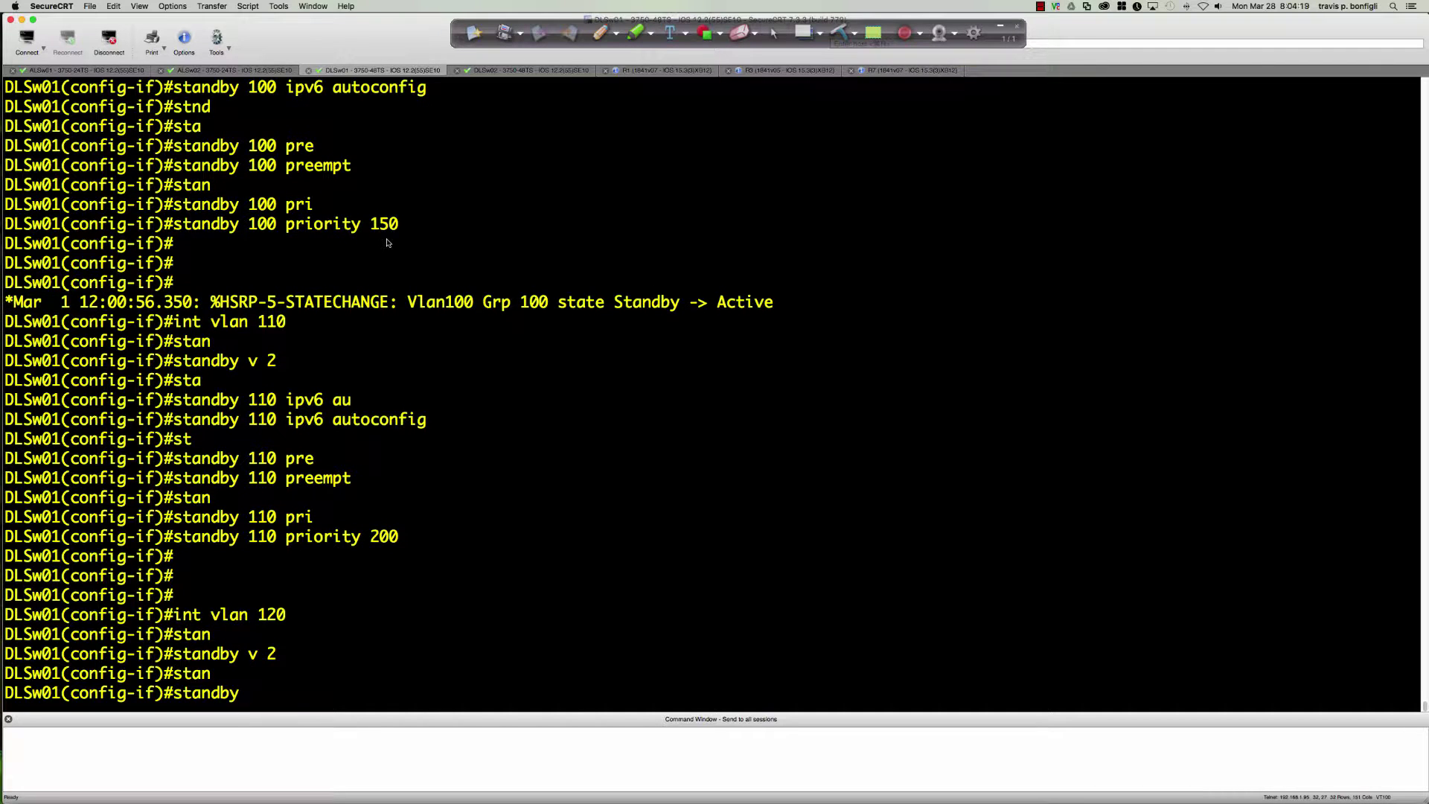
pyautogui.write('120 ipv6 au')
pyautogui.press('Tab')
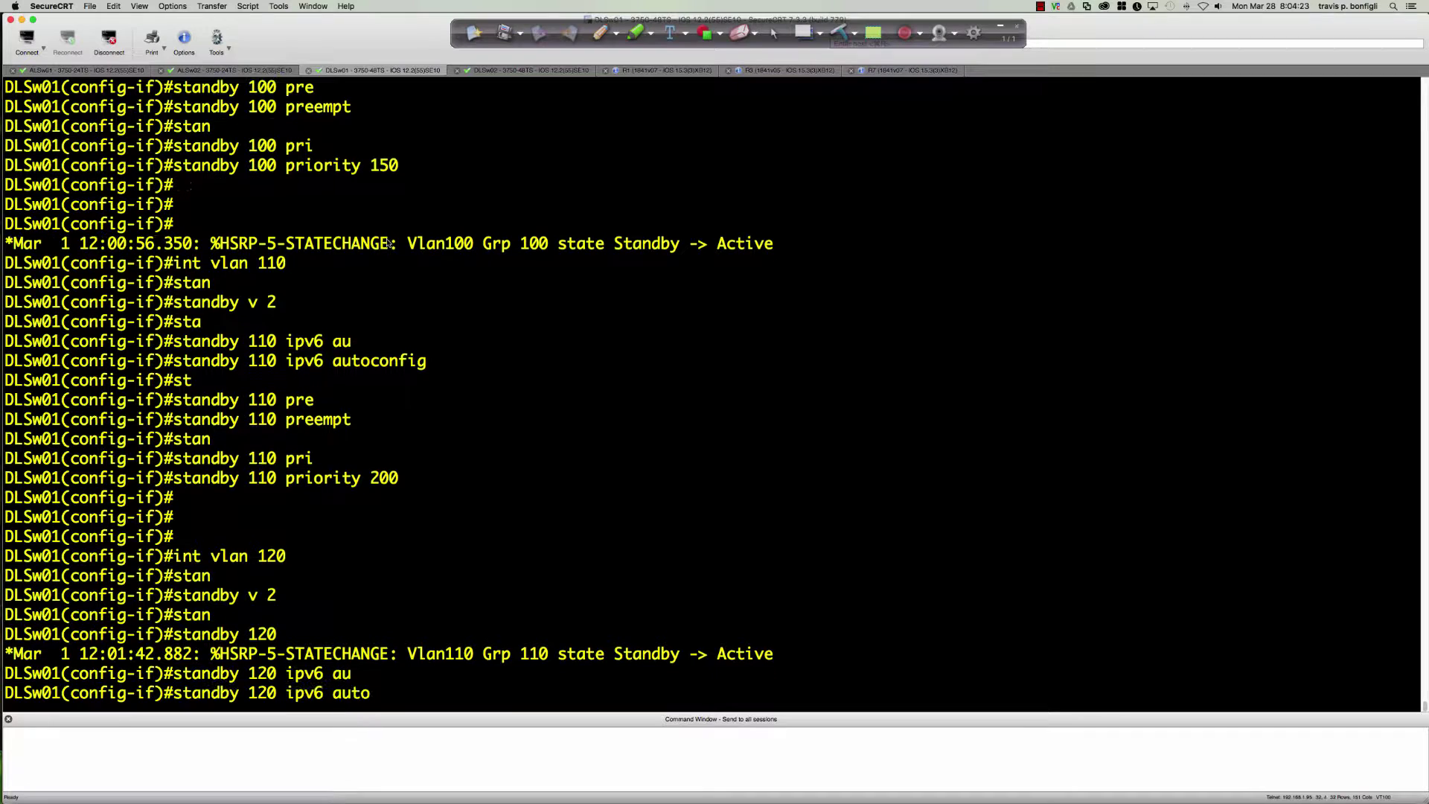
pyautogui.press('Return')
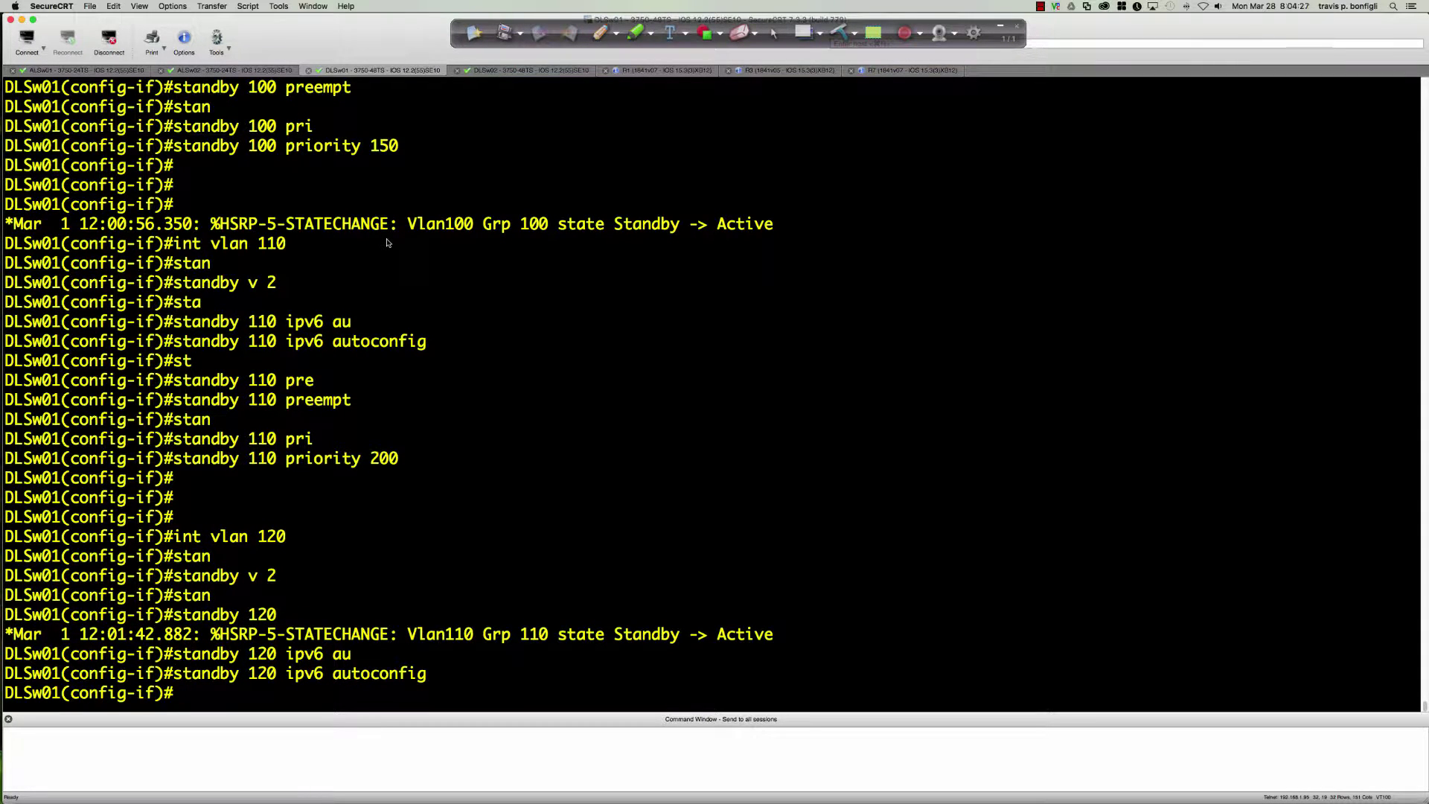
# - Set the priority of standby group 120 to 200 on the VLAN 120 interface
pyautogui.write('stan')
pyautogui.press('Tab')
pyautogui.write('12')
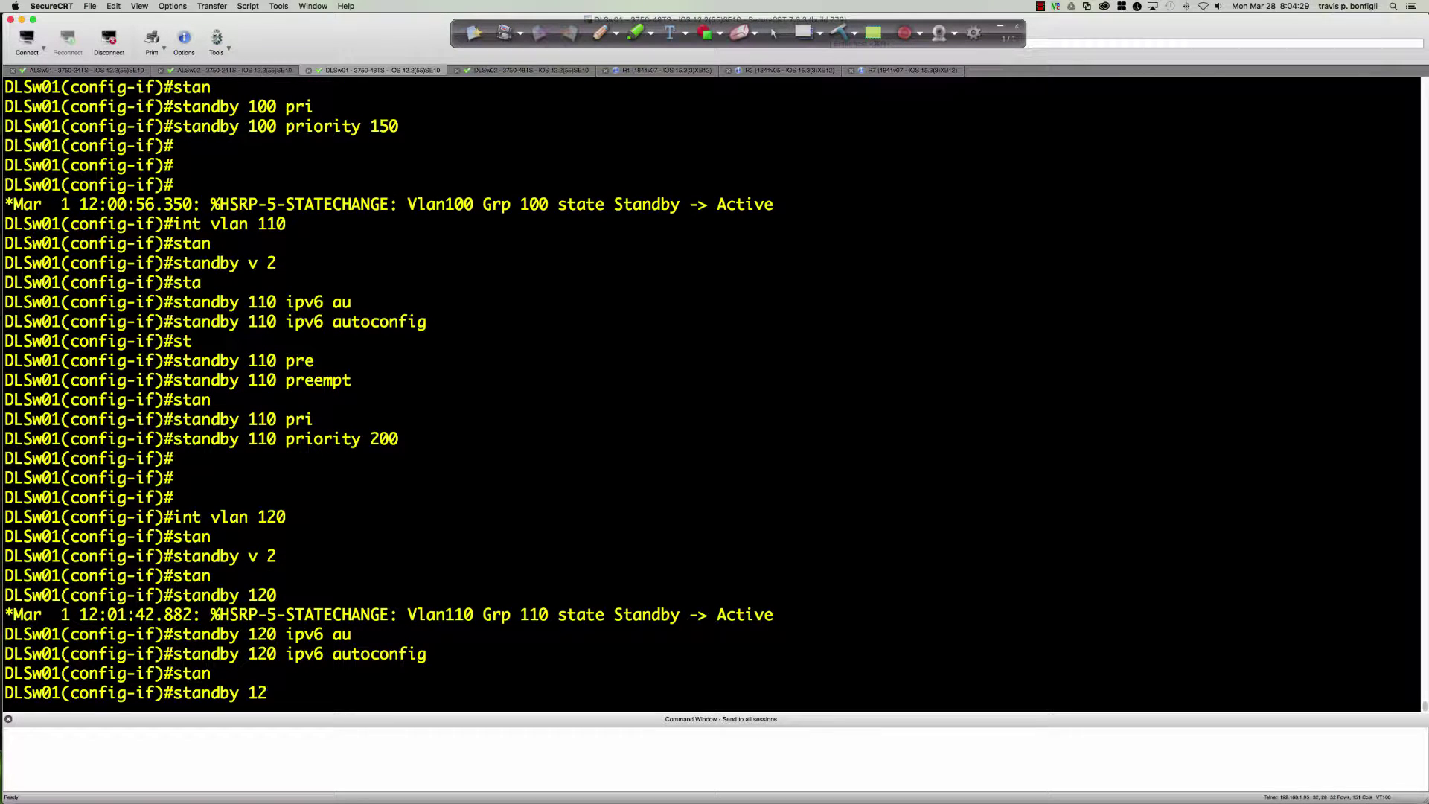
pyautogui.write('0 pri')
pyautogui.press('Tab')
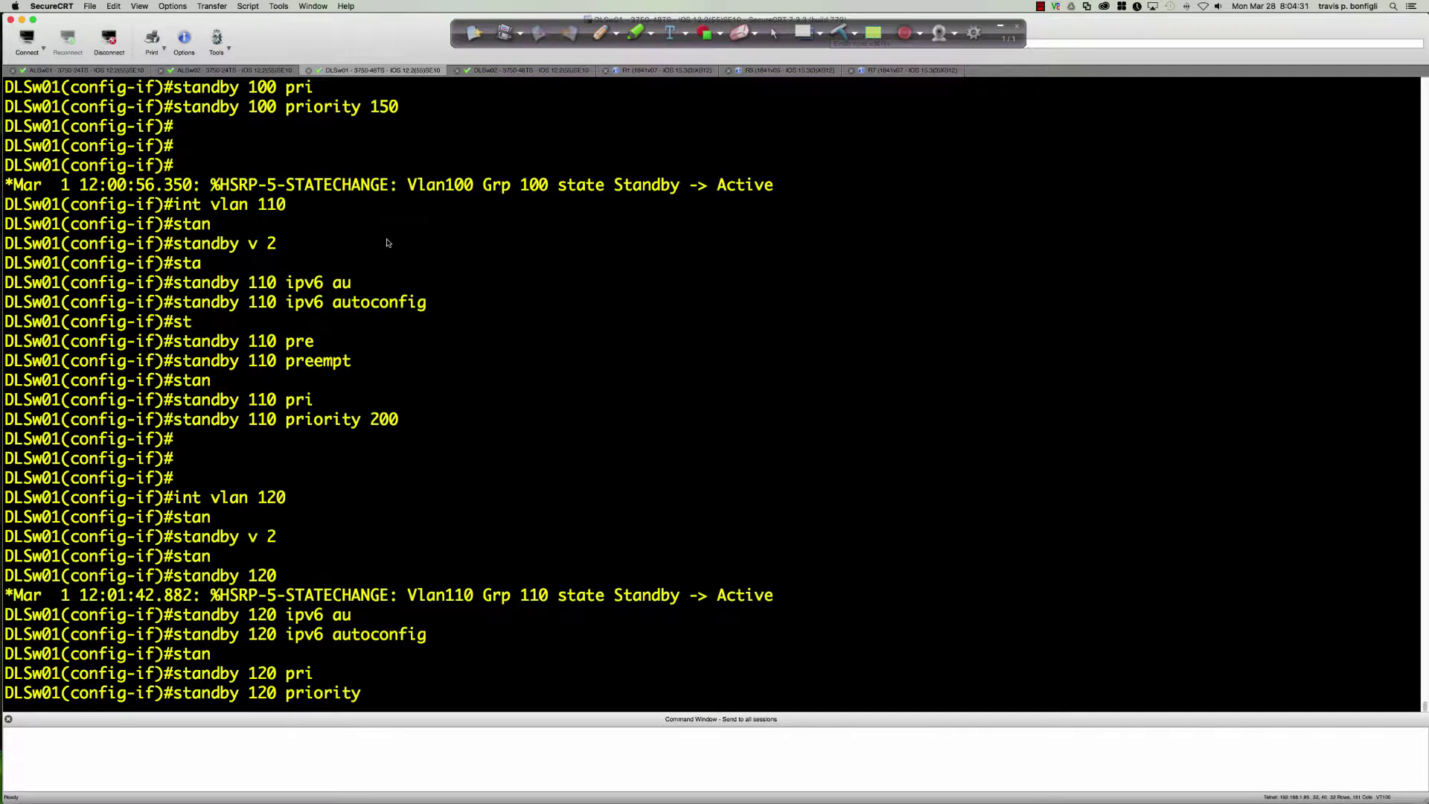
pyautogui.write('200')
pyautogui.press('Return')
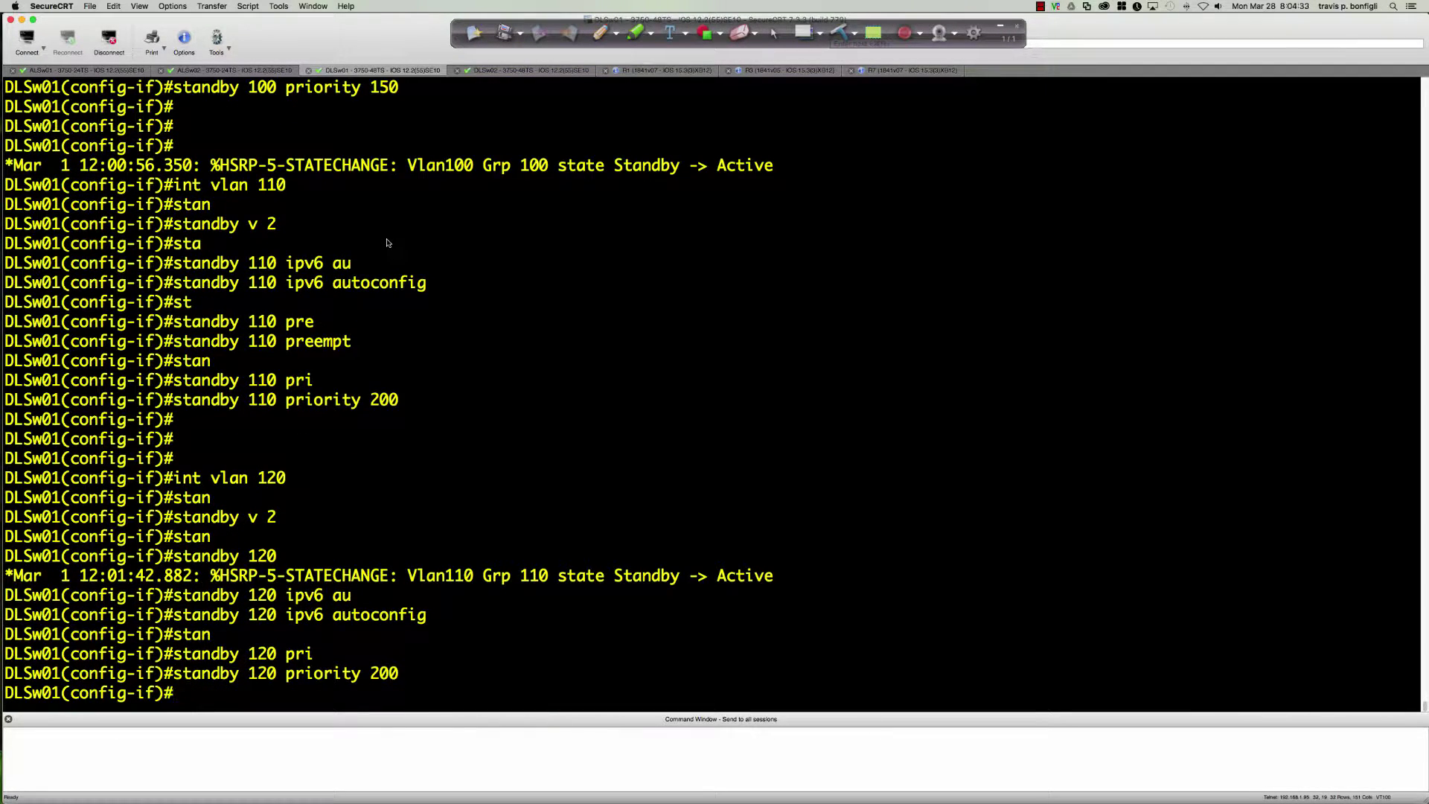
# - Enable preemption for standby group 120 on the VLAN 120 interface
pyautogui.write('sst')
pyautogui.press('BackSpace')
pyautogui.press('BackSpace')
pyautogui.press('BackSpace')
pyautogui.write('ta')
pyautogui.press('Tab')
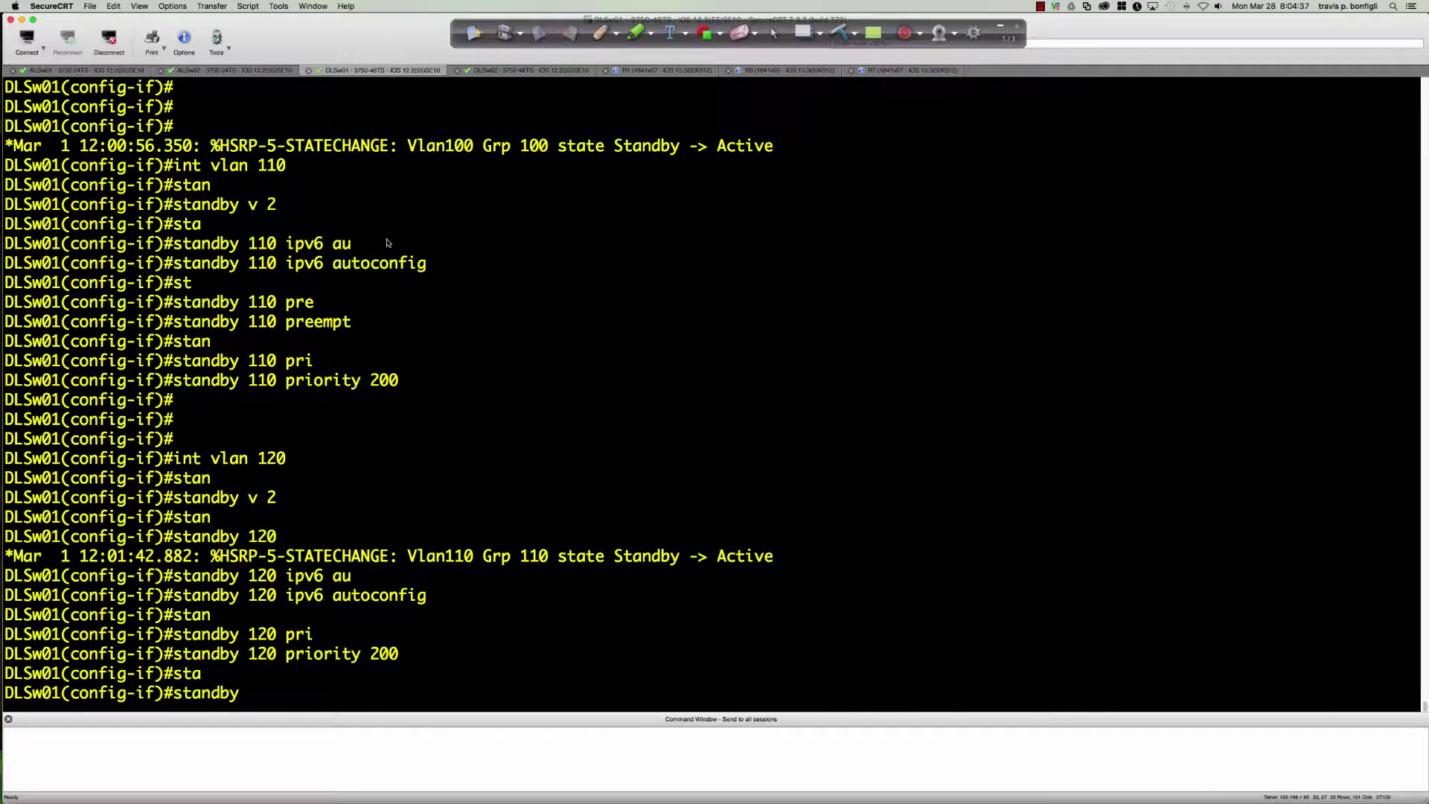
pyautogui.write('120 pre')
pyautogui.press('Tab')
pyautogui.press('Return')
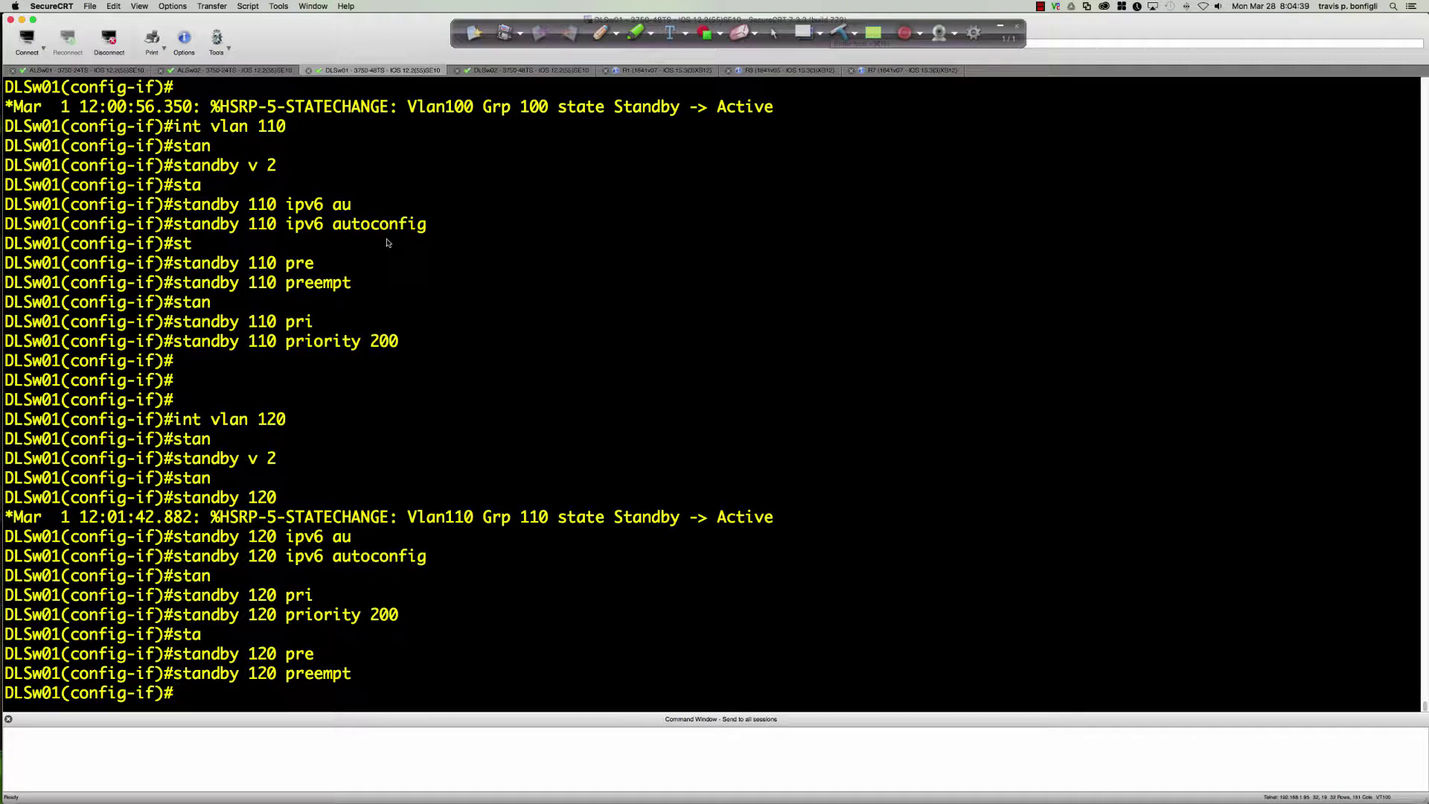
pyautogui.press('Return')
pyautogui.press('Return')
pyautogui.press('Return')
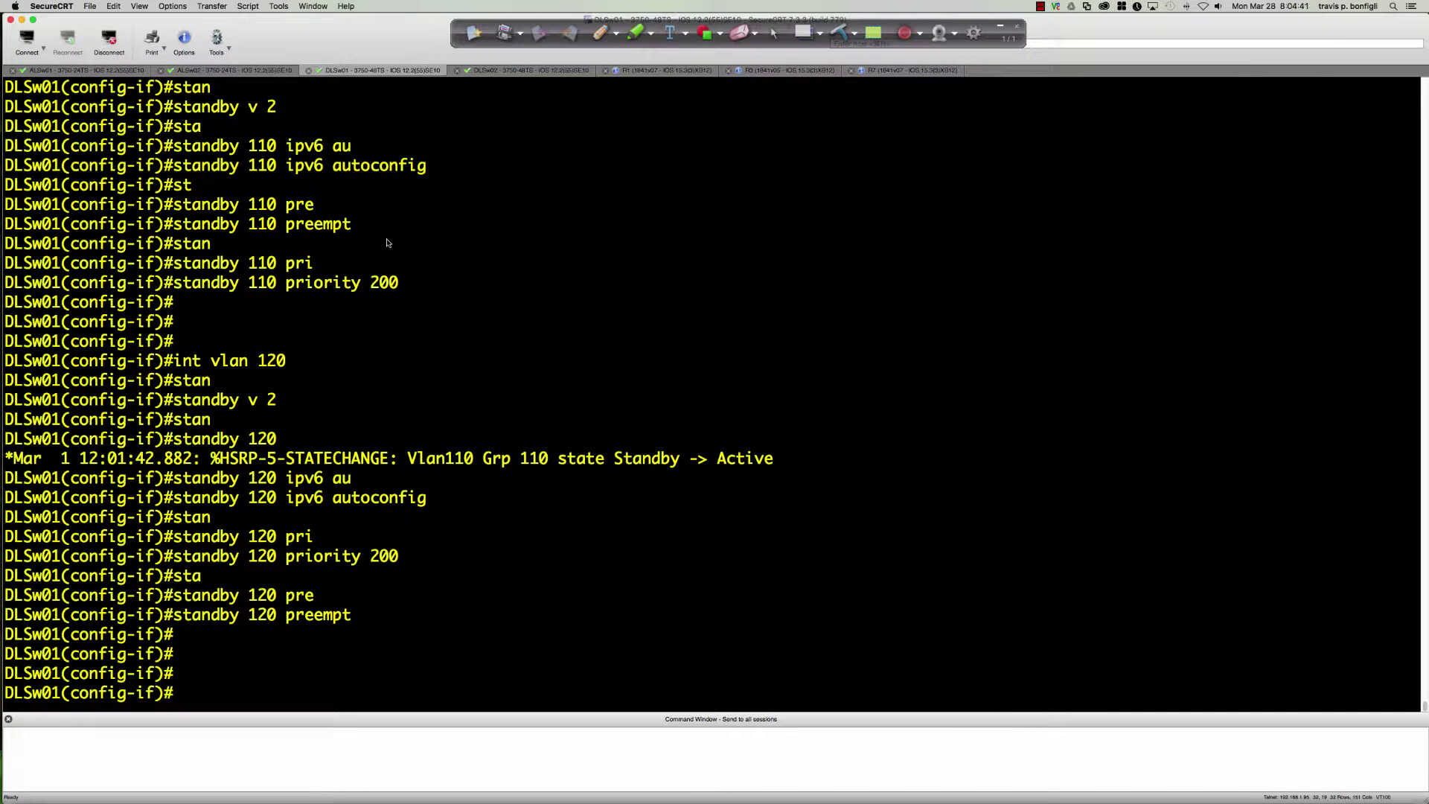
# - Open the VLAN 200 interface for configuration and set its HSRP version to 2
pyautogui.write('int vlan 200')
pyautogui.press('Return')
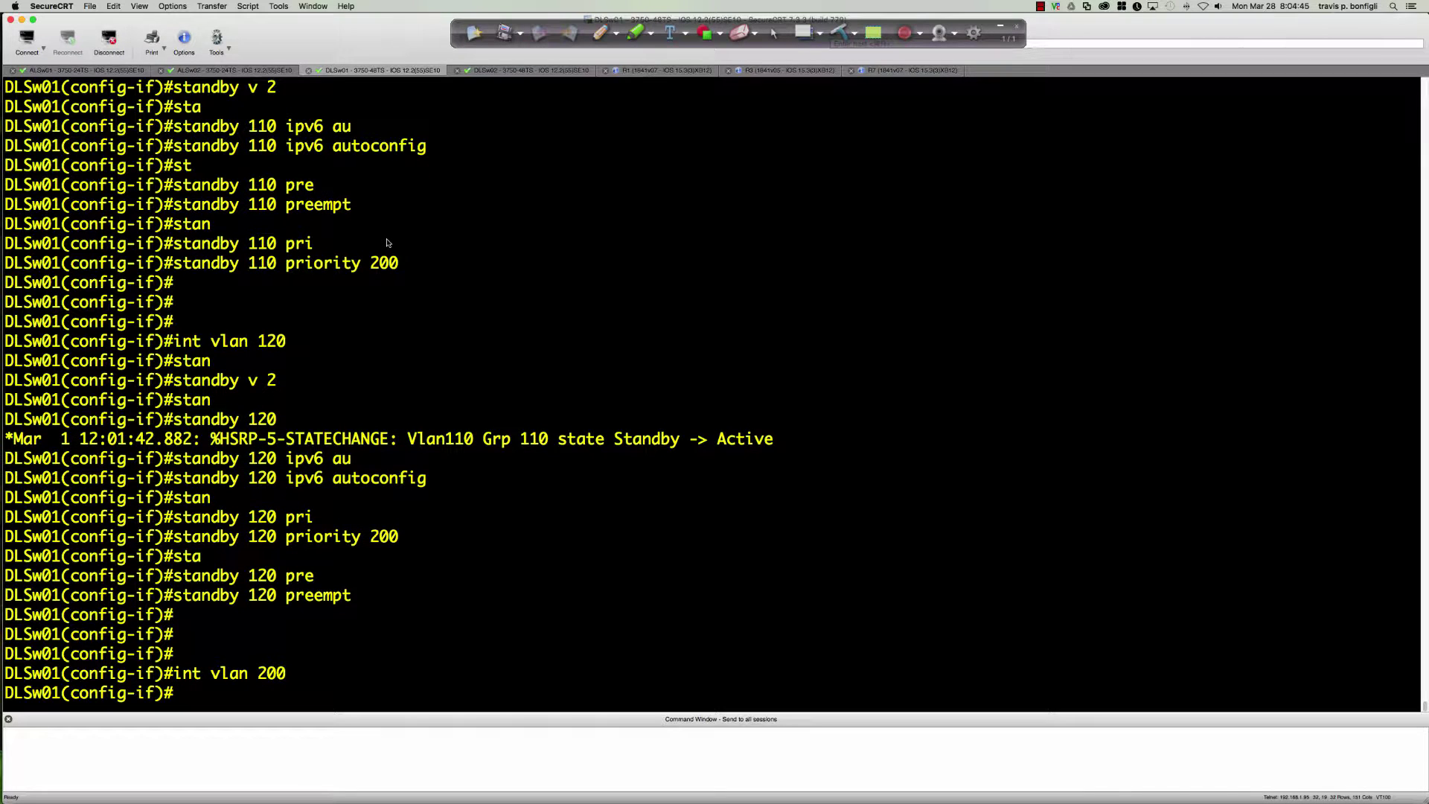
pyautogui.write('stan')
pyautogui.press('Tab')
pyautogui.write('v 1')
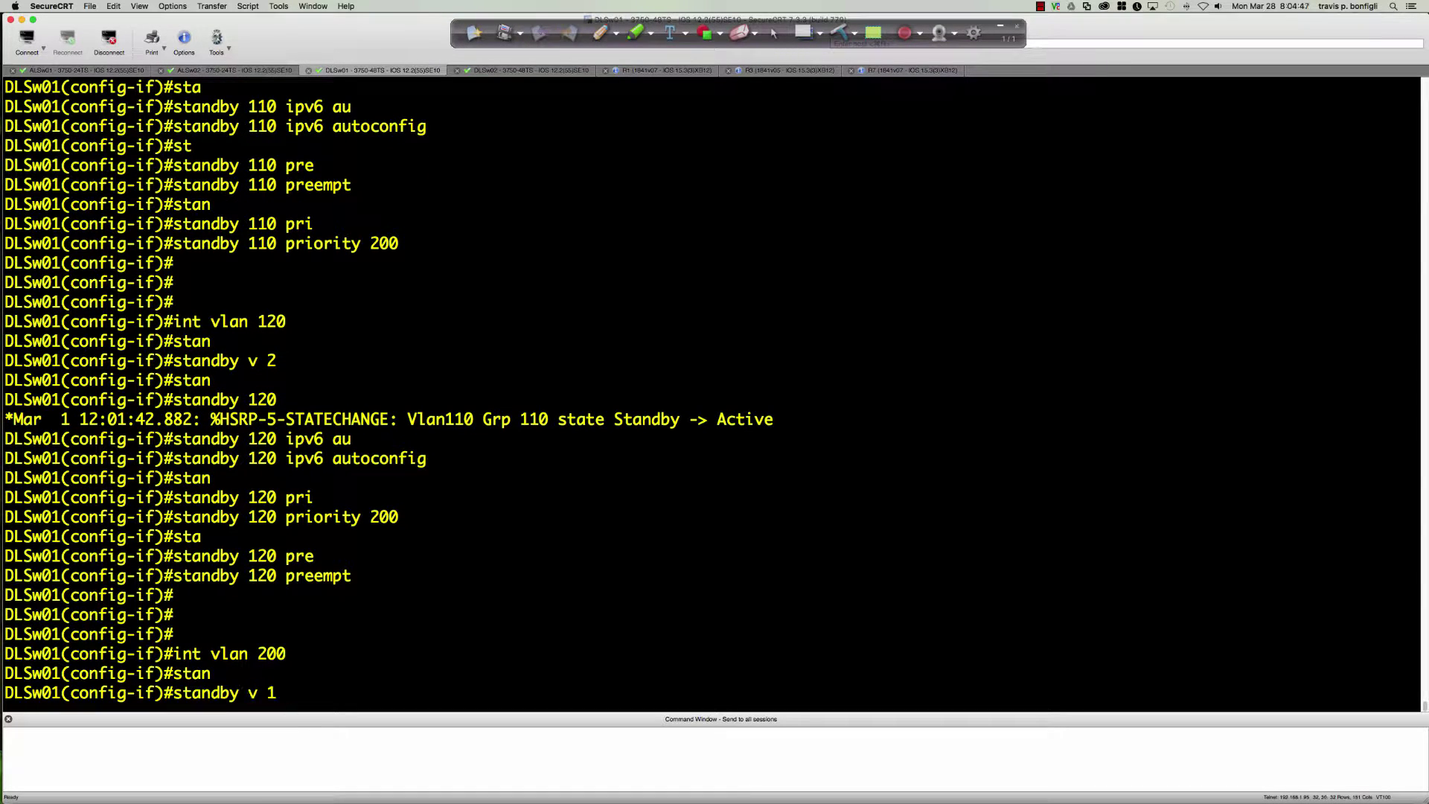
pyautogui.press('Return')
pyautogui.press('Up')
pyautogui.press('BackSpace')
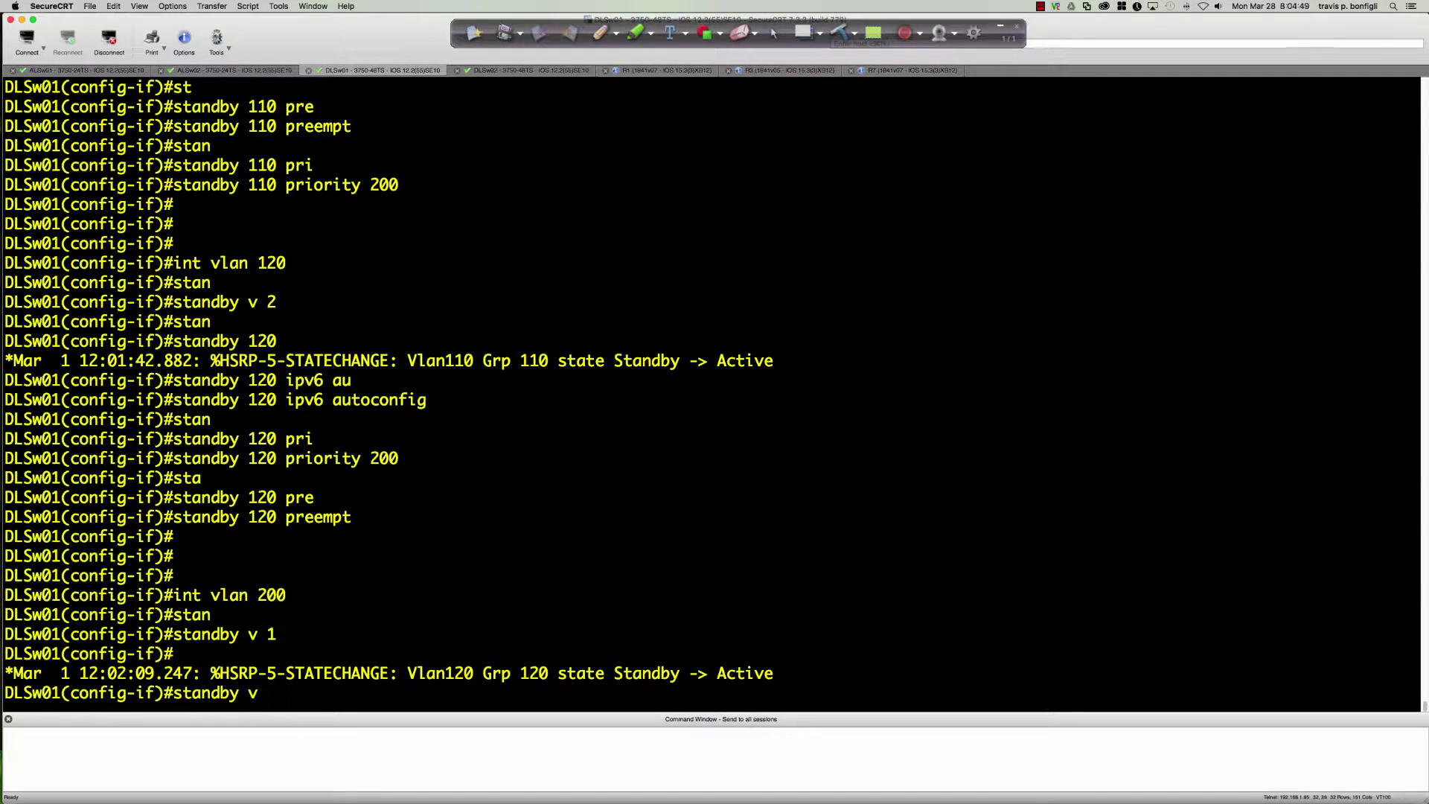
pyautogui.write('2')
pyautogui.press('Return')
# - Display the running configuration of the VLAN 200 interface to check its HSRP version
pyautogui.write('do sh run')
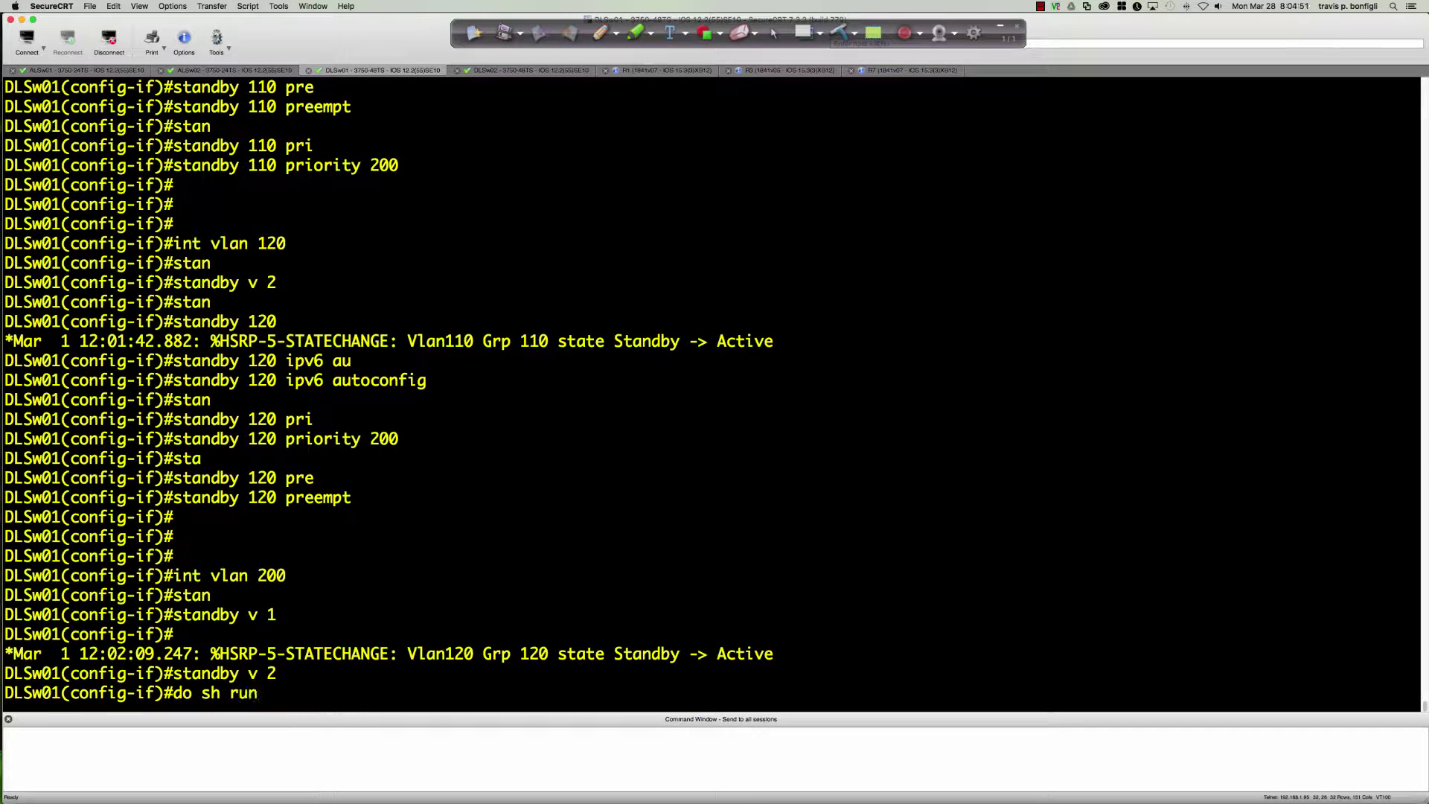
pyautogui.write(' int vlan 200')
pyautogui.press('Return')
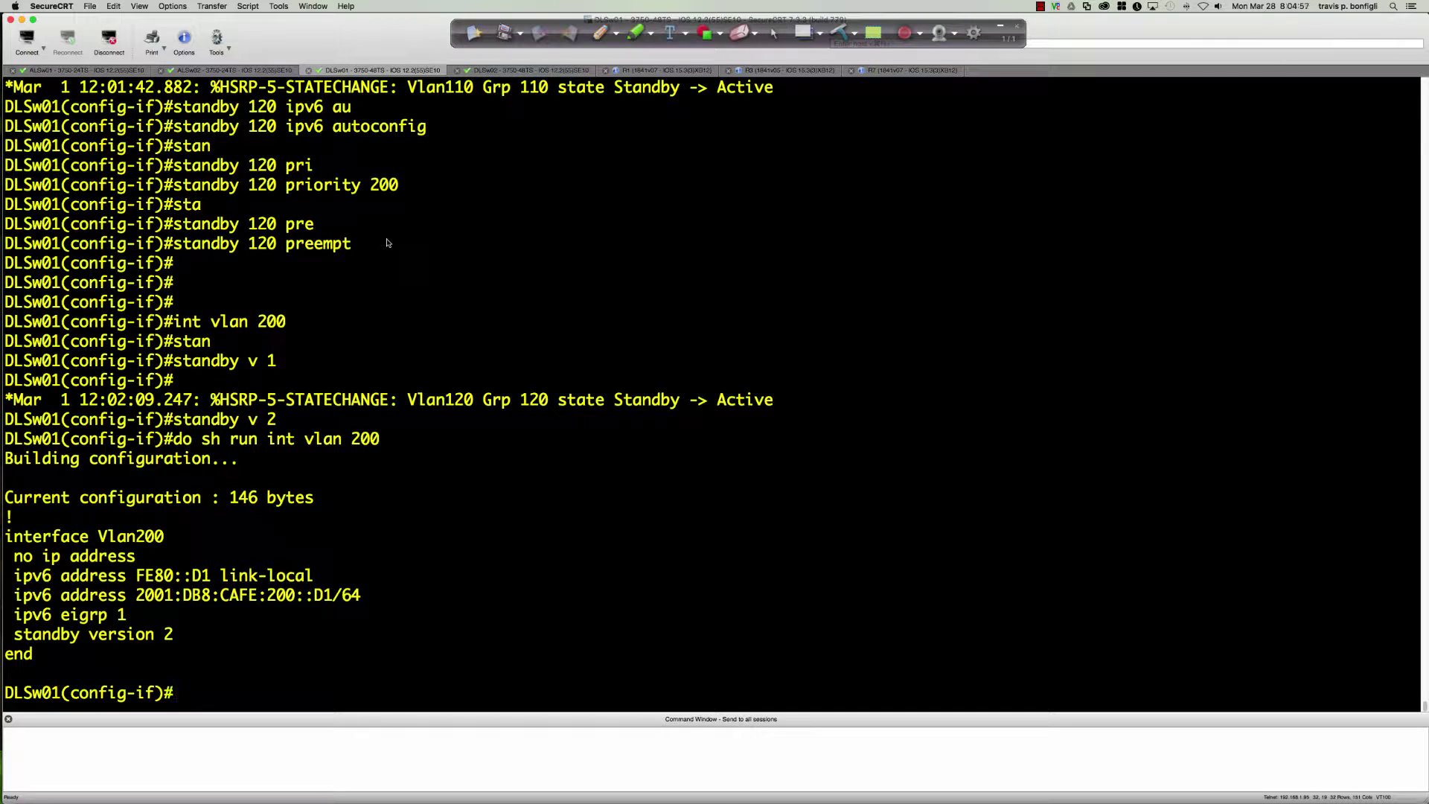
# - Enable standby group 200 on the VLAN 200 interface with an autoconfig IPv6 address
pyautogui.write('stan')
pyautogui.press('Tab')
pyautogui.write('200')
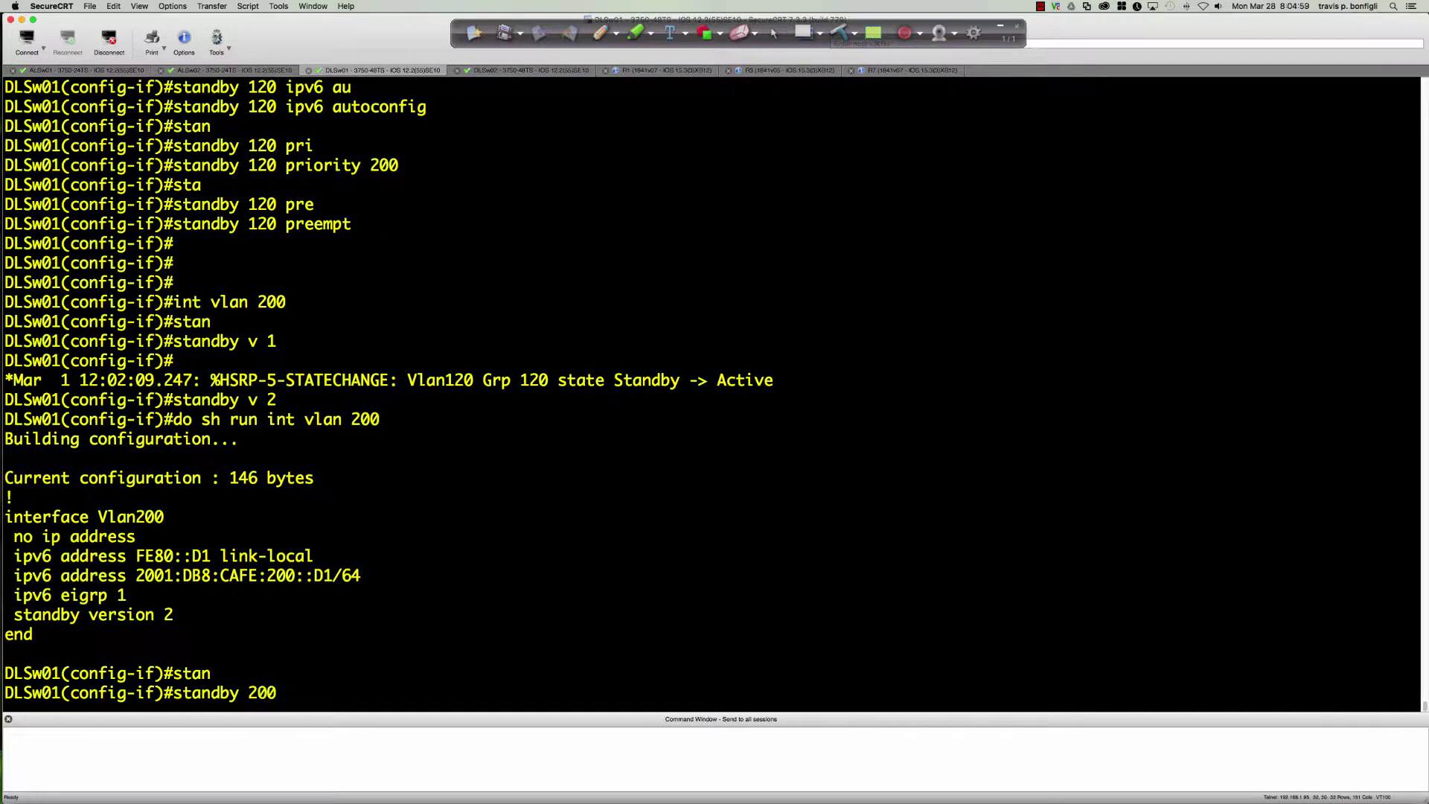
pyautogui.write(' ipv6 auto')
pyautogui.press('Tab')
pyautogui.press('Return')
# - Enable preemption for standby group 200 on the VLAN 200 interface
pyautogui.write('stan')
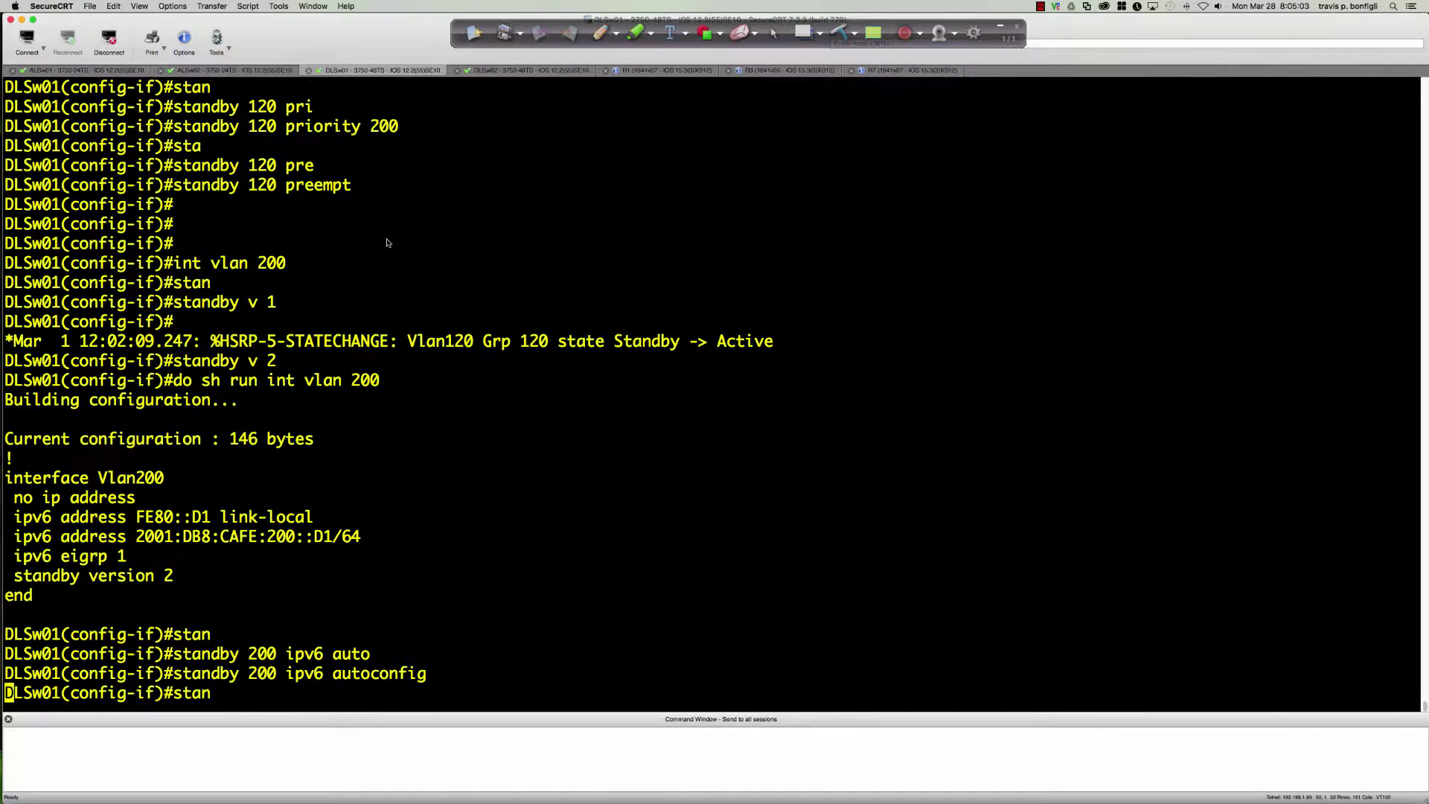
pyautogui.press('Tab')
pyautogui.write('200 pre')
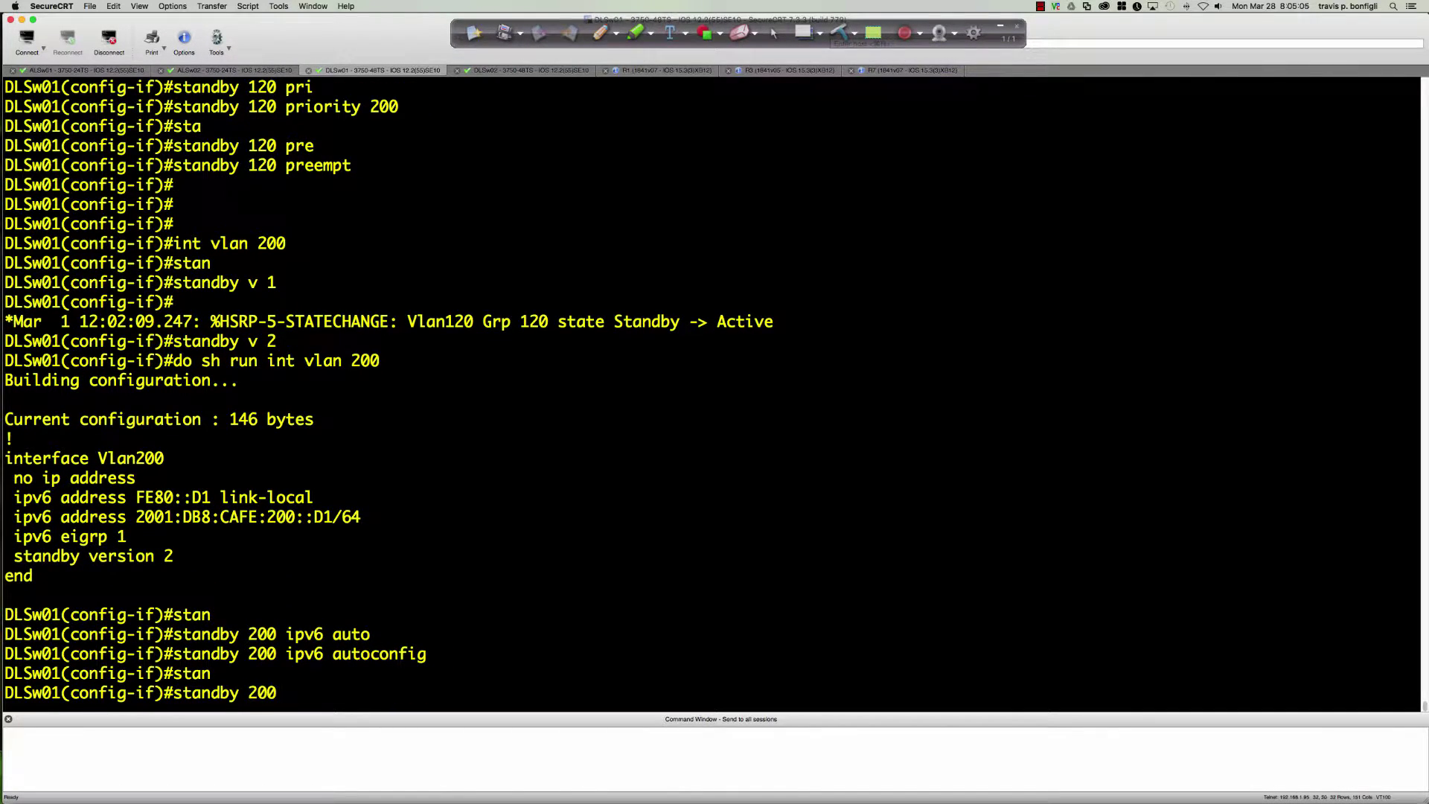
pyautogui.press('Tab')
pyautogui.press('Return')
# - Set the priority of standby group 200 to 150 on the VLAN 200 interface and leave configuration mode
pyautogui.write('stan')
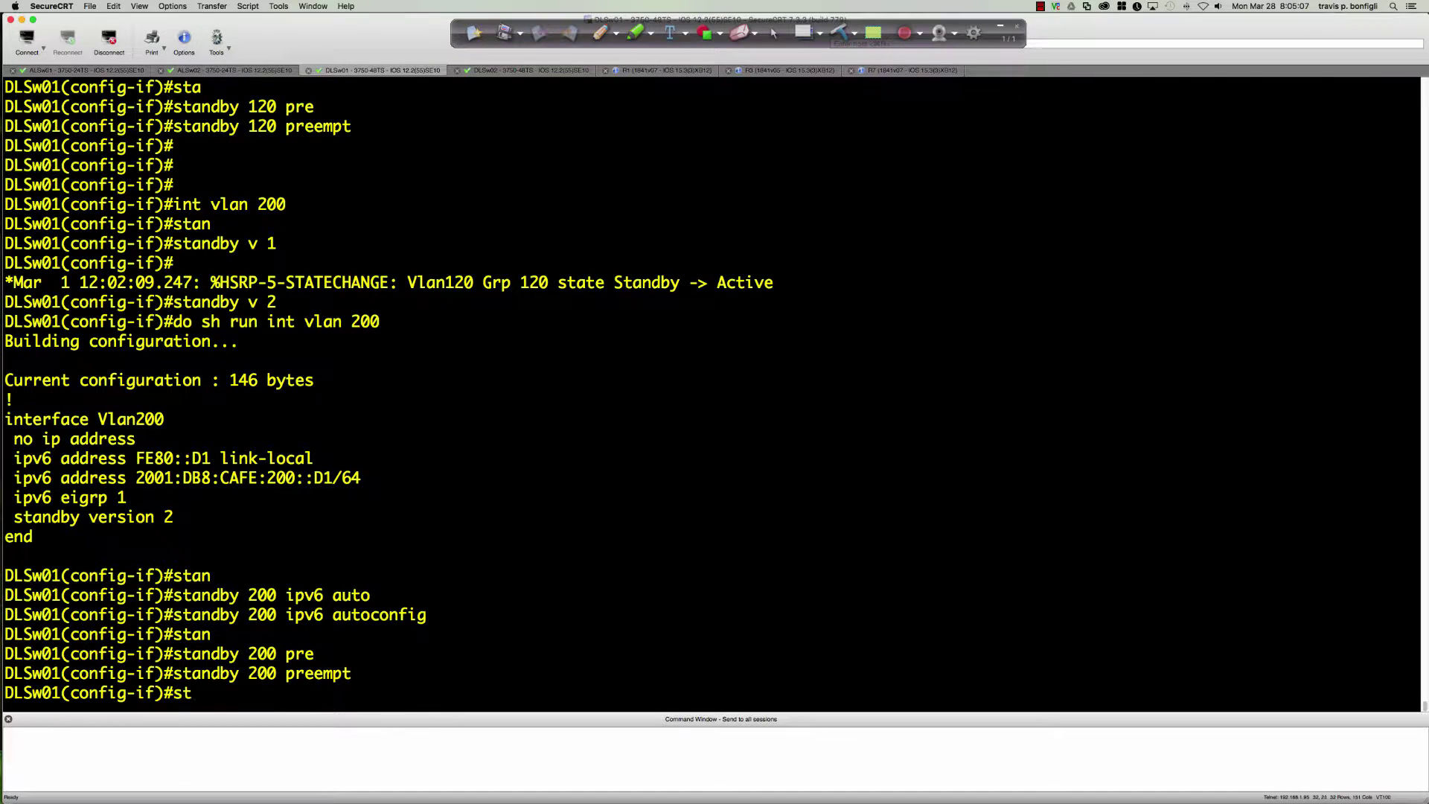
pyautogui.press('Tab')
pyautogui.write('200 pri')
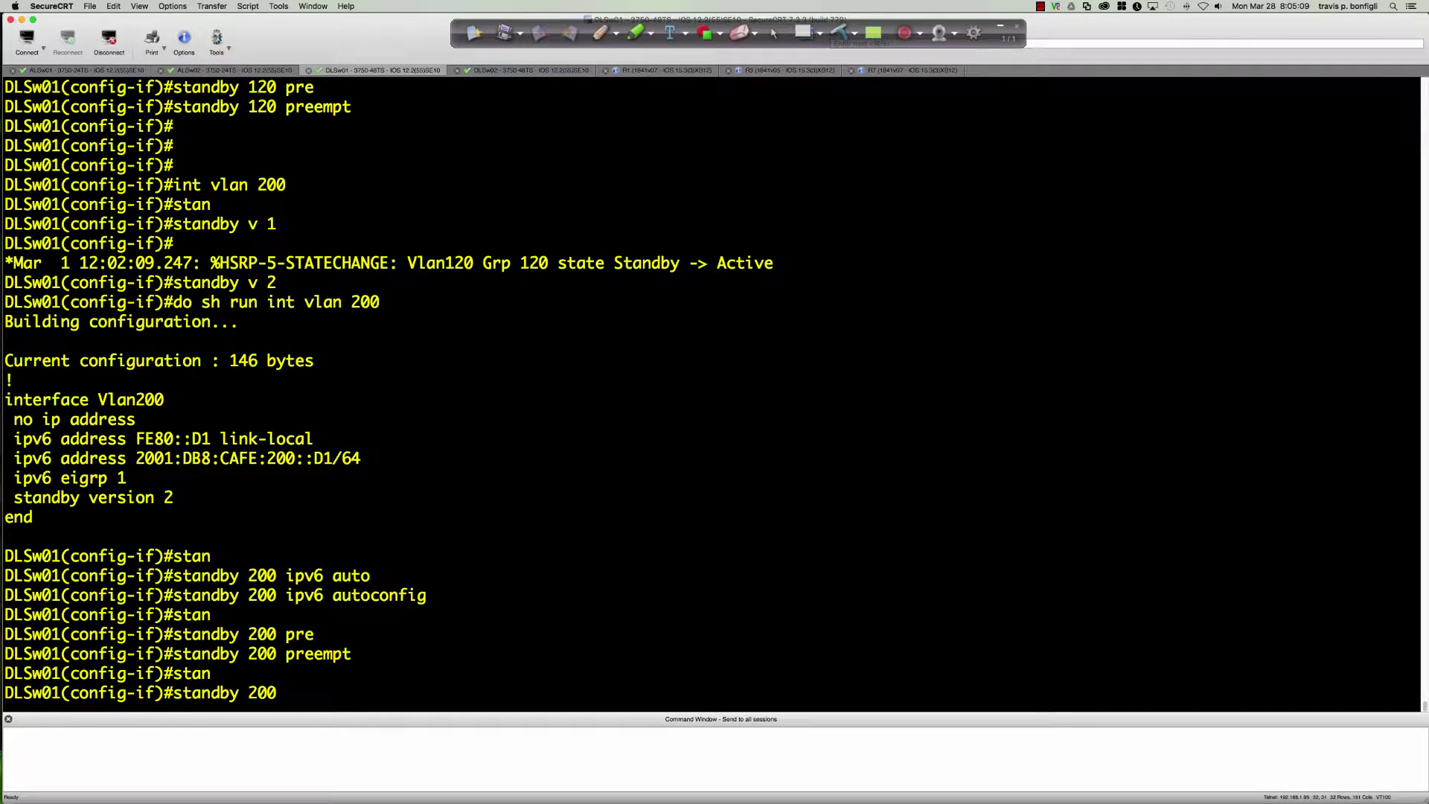
pyautogui.press('Tab')
pyautogui.write('150')
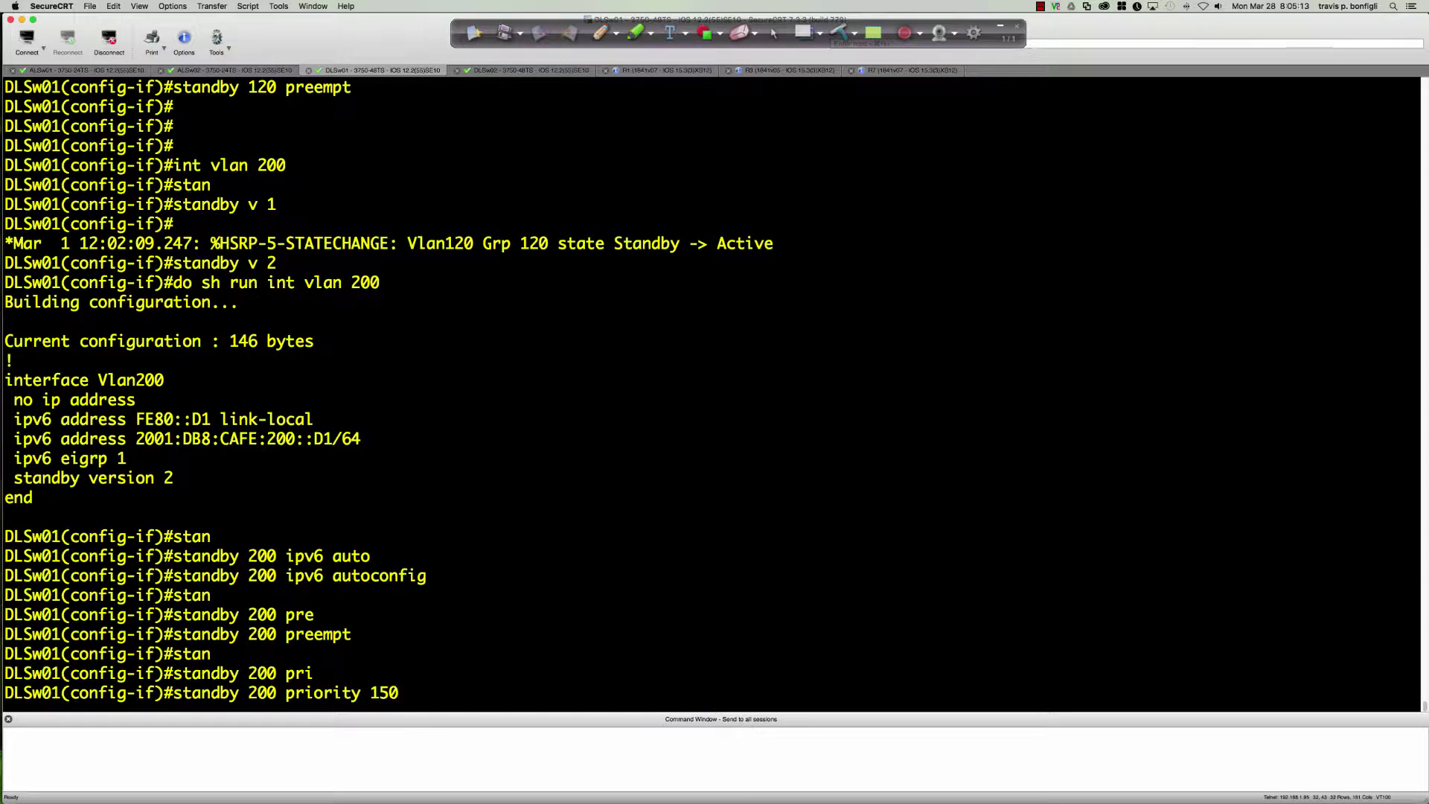
pyautogui.press('Return')
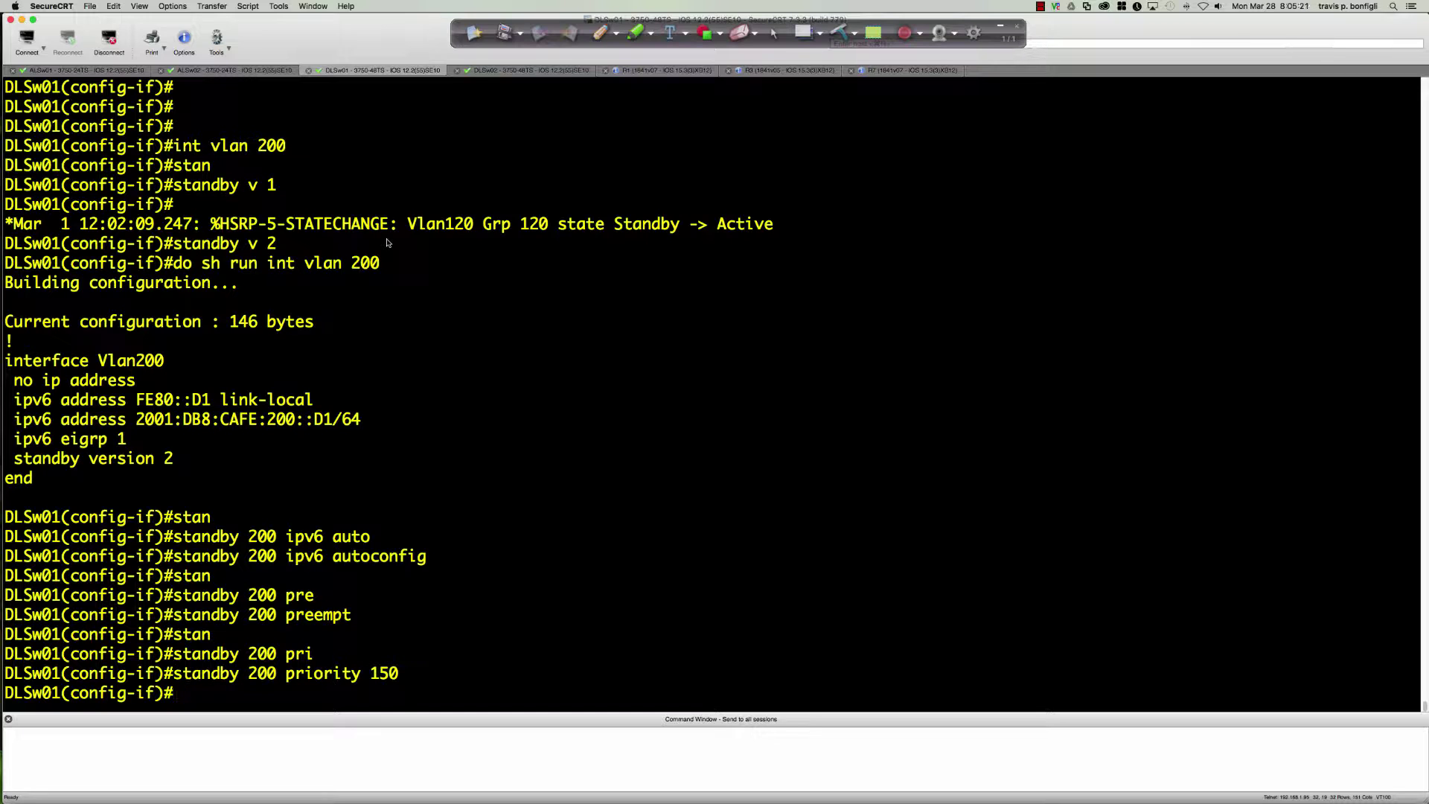
pyautogui.write('end')
pyautogui.press('Return')
pyautogui.press('Return')
pyautogui.press('Return')
pyautogui.press('Return')
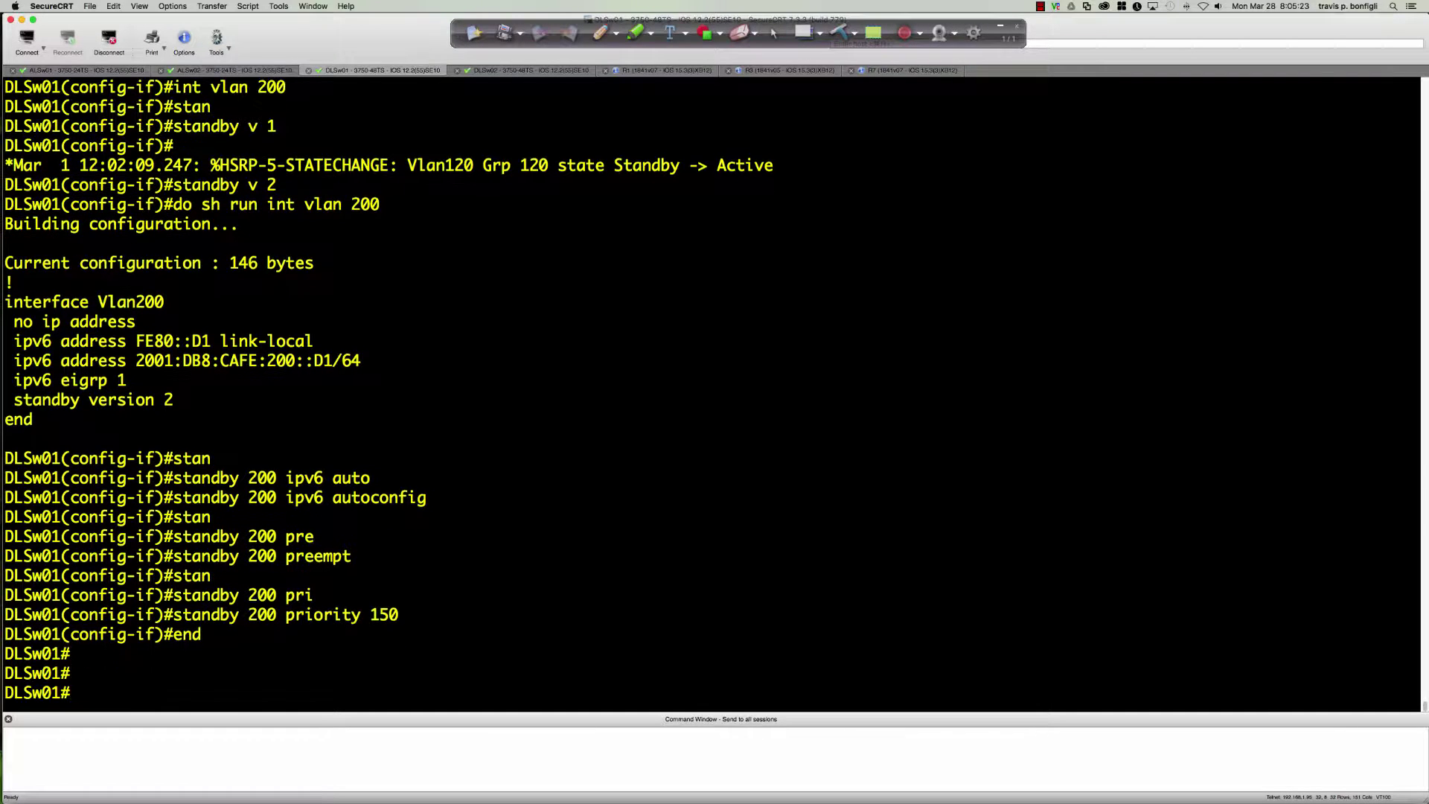
# - Display the running configuration beginning at Vlan1 and read through the VLAN 99, 100 and 110 interface sections
pyautogui.write('sh run |')
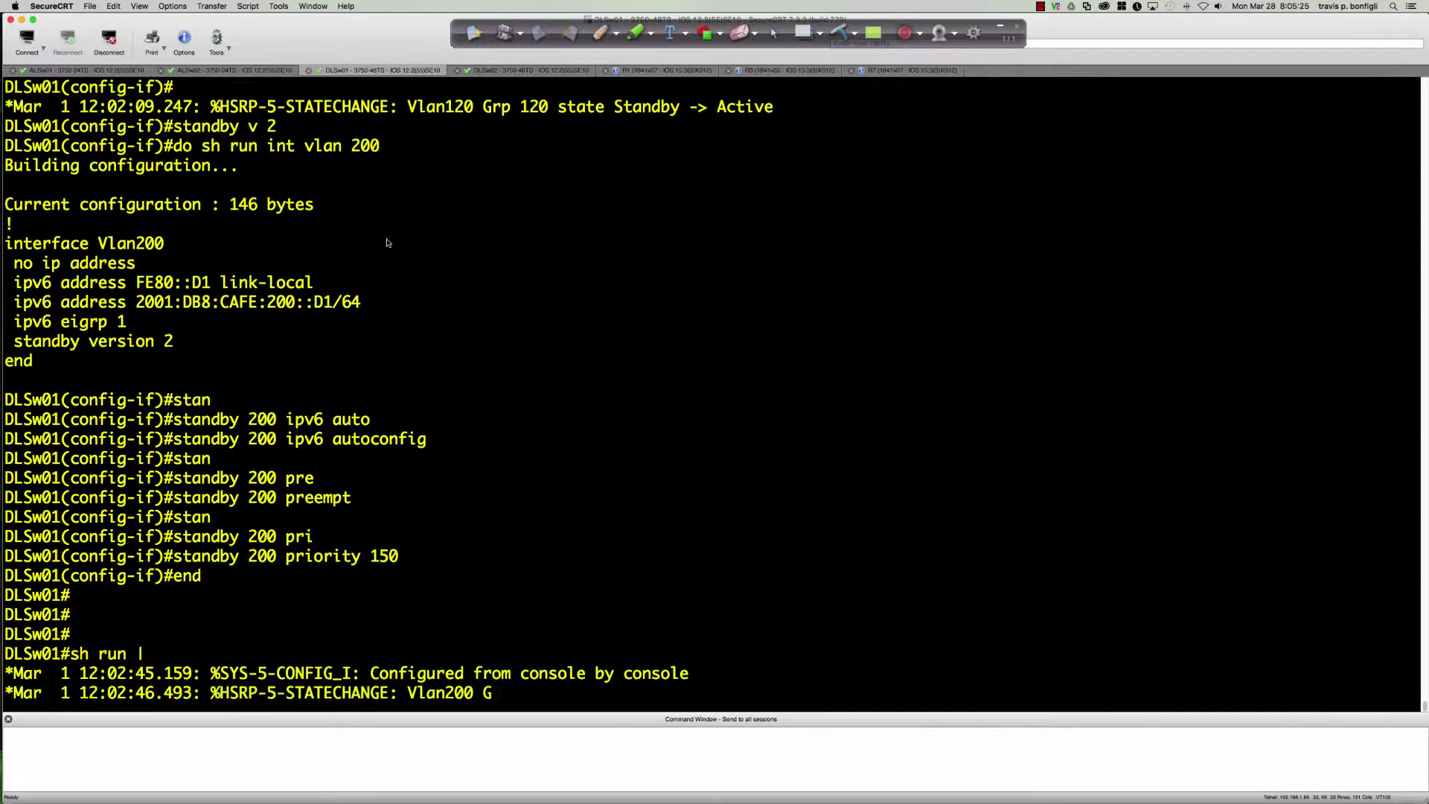
pyautogui.write(' beg Vlan1')
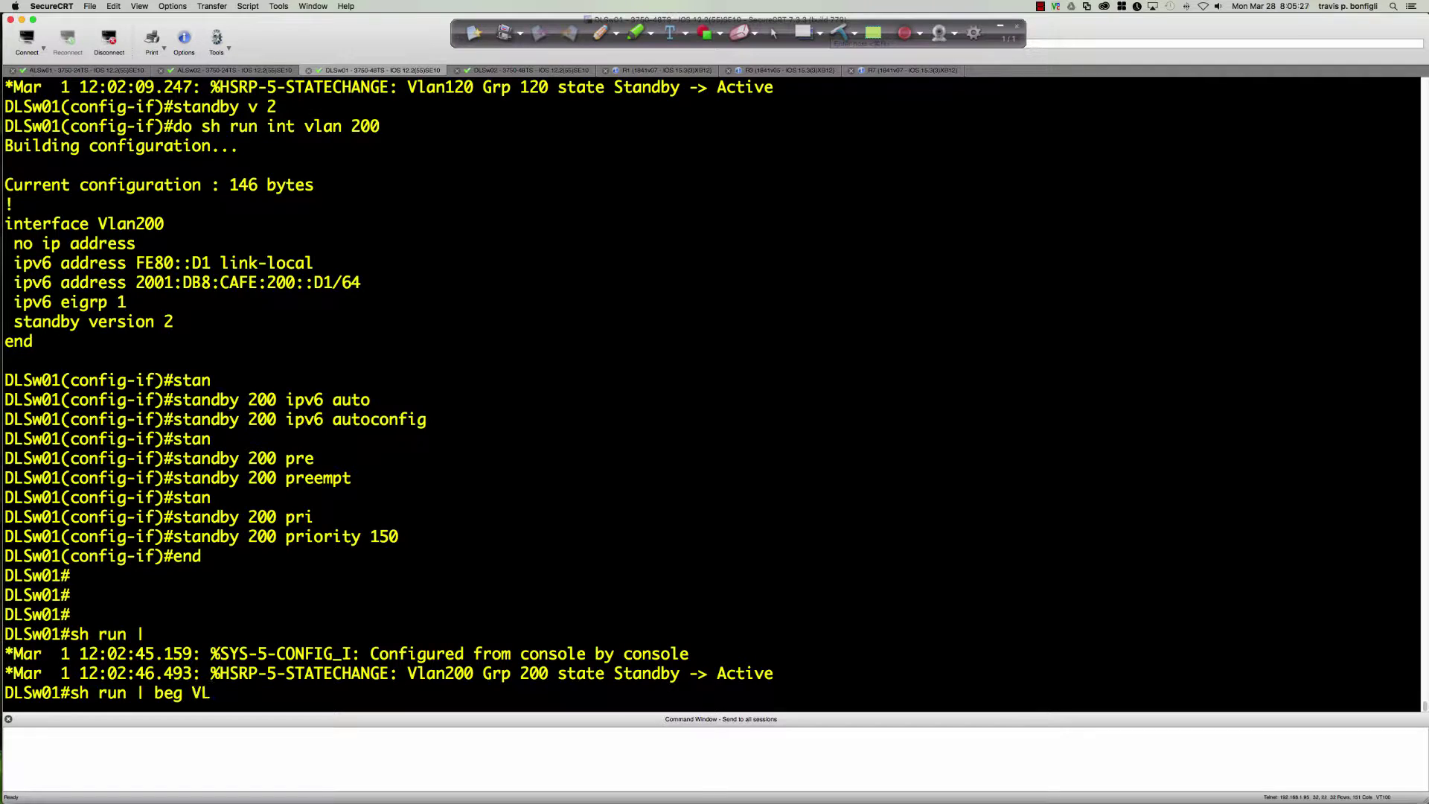
pyautogui.press('Return')
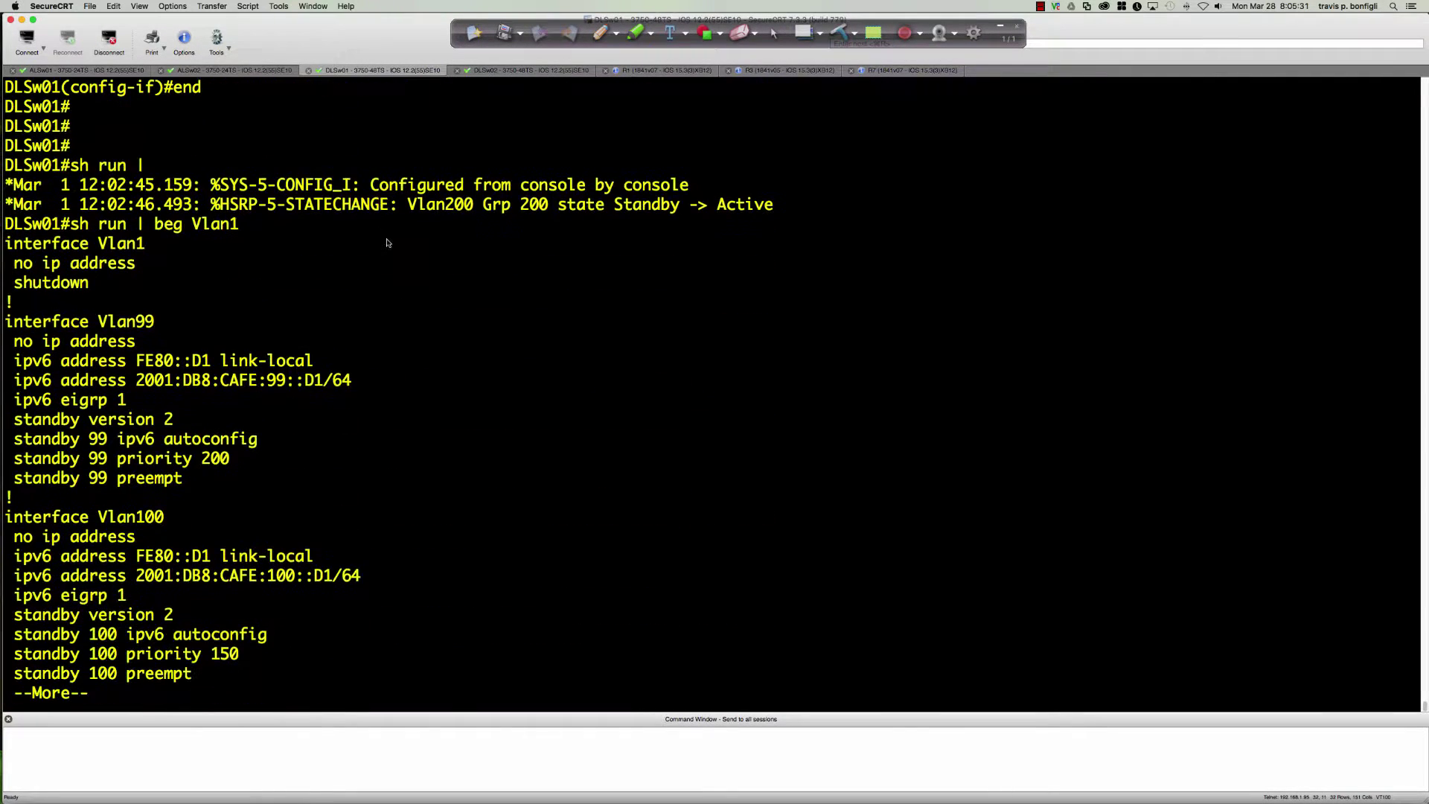
pyautogui.press('Return')
pyautogui.press('Return')
pyautogui.press('Return')
pyautogui.press('Return')
pyautogui.press('Return')
pyautogui.press('Return')
pyautogui.press('Return')
pyautogui.press('Return')
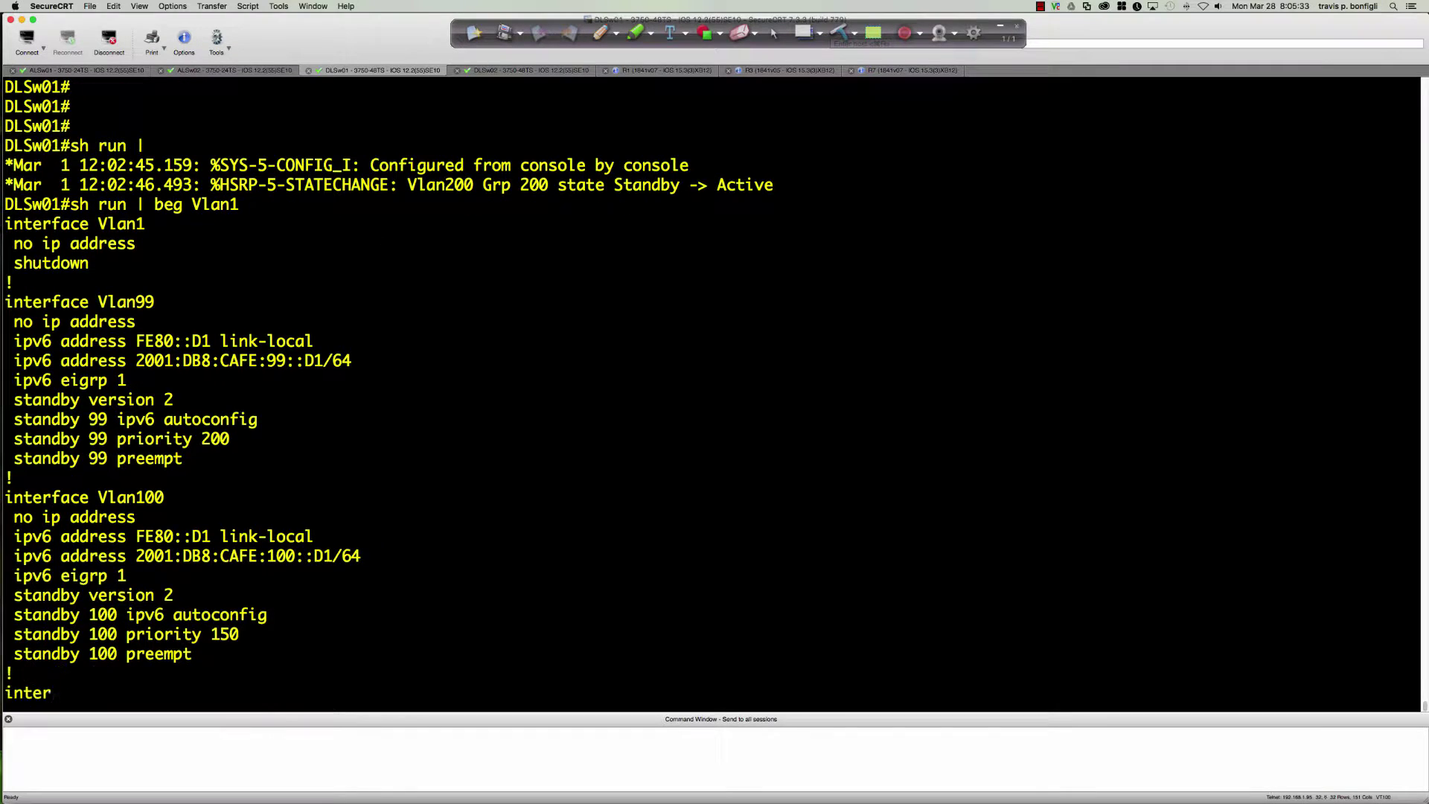
pyautogui.press('Return')
pyautogui.press('Return')
pyautogui.press('Return')
pyautogui.press('Return')
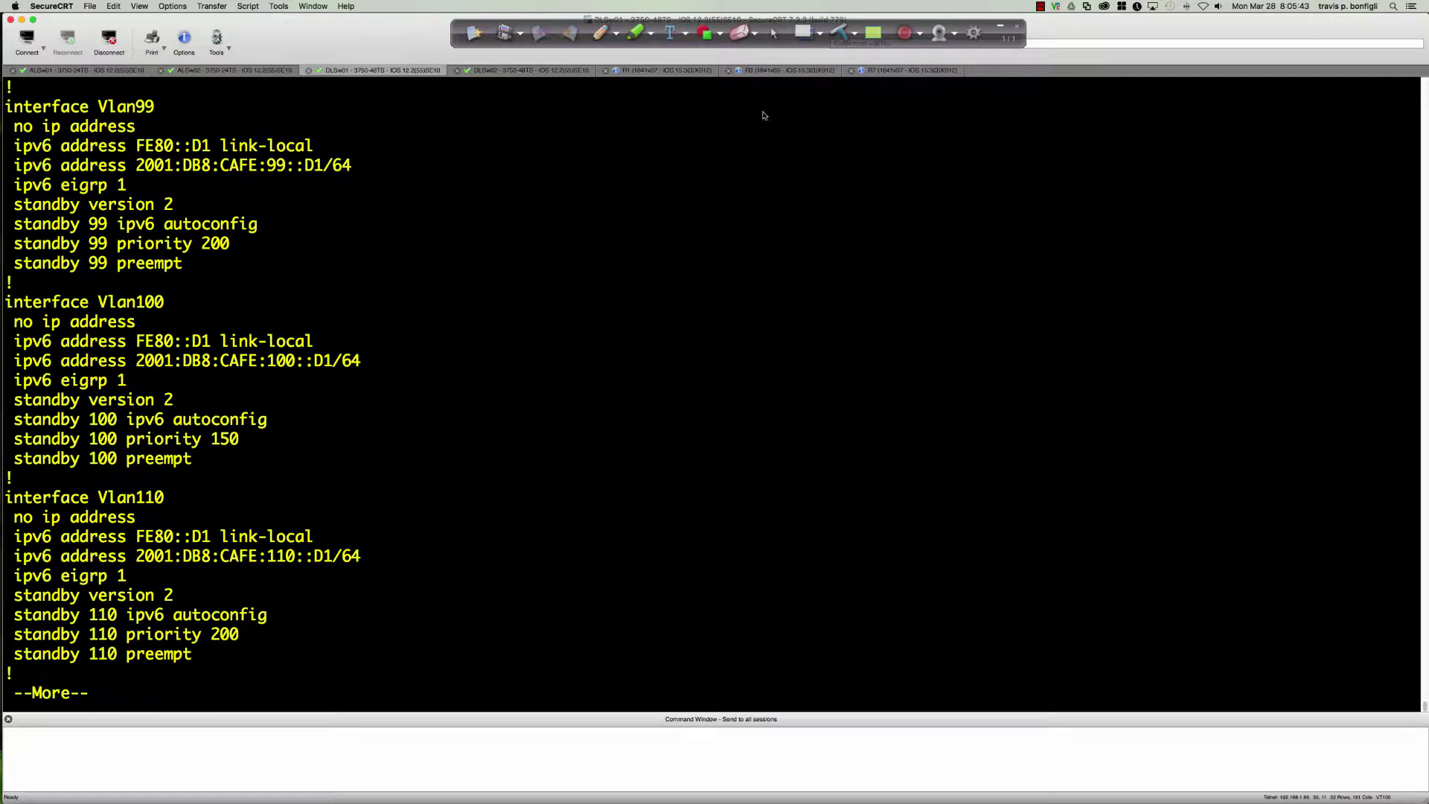
# - With the Ink2Go pen, frame the Vlan99 section, mark its preempt line, circle priorities 200 and 150, and write 51
pyautogui.press('super+shift+p')
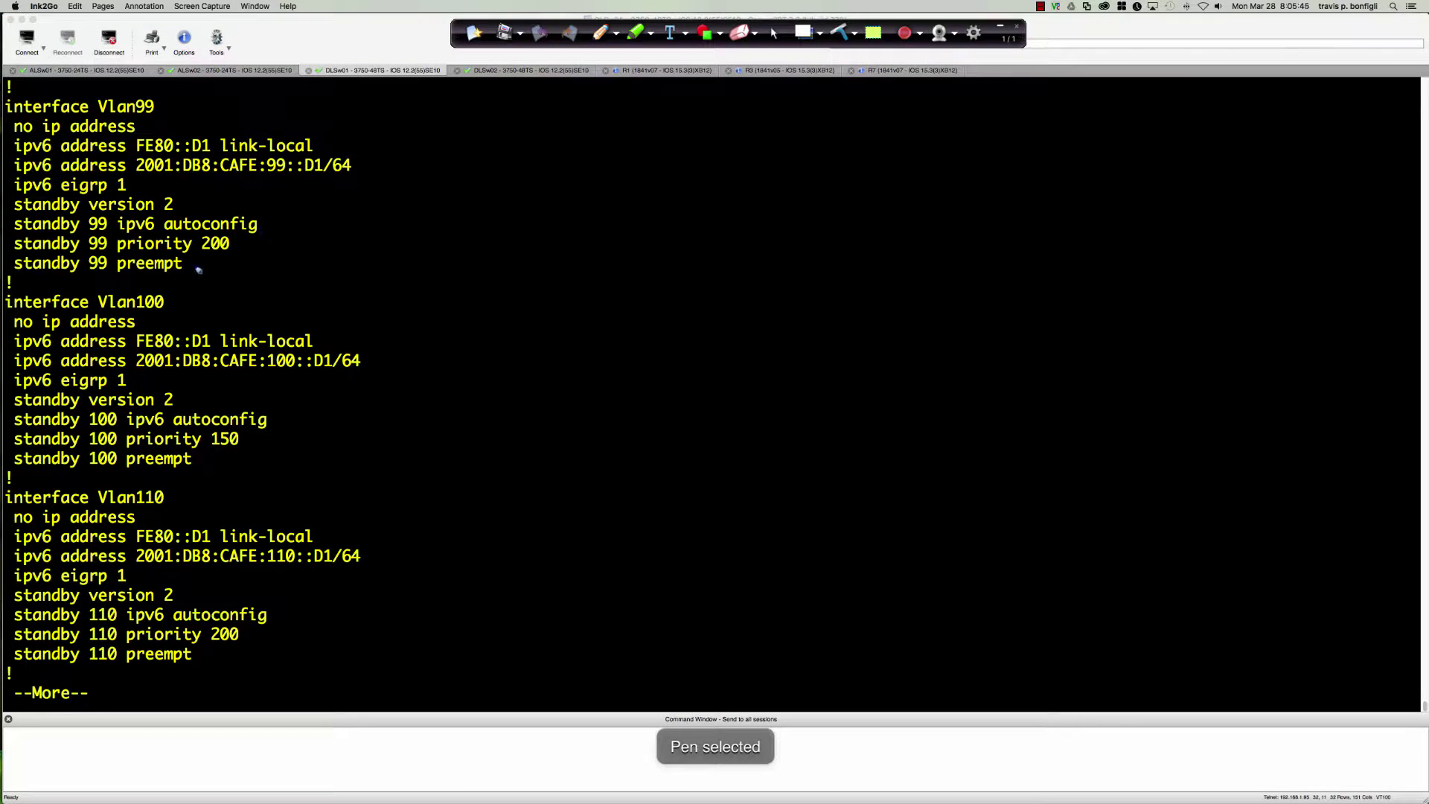
pyautogui.moveTo(151, 89)
pyautogui.mouseDown()
pyautogui.moveTo(372, 103)
pyautogui.moveTo(382, 287)
pyautogui.moveTo(158, 286)
pyautogui.moveTo(192, 270)
pyautogui.mouseUp()
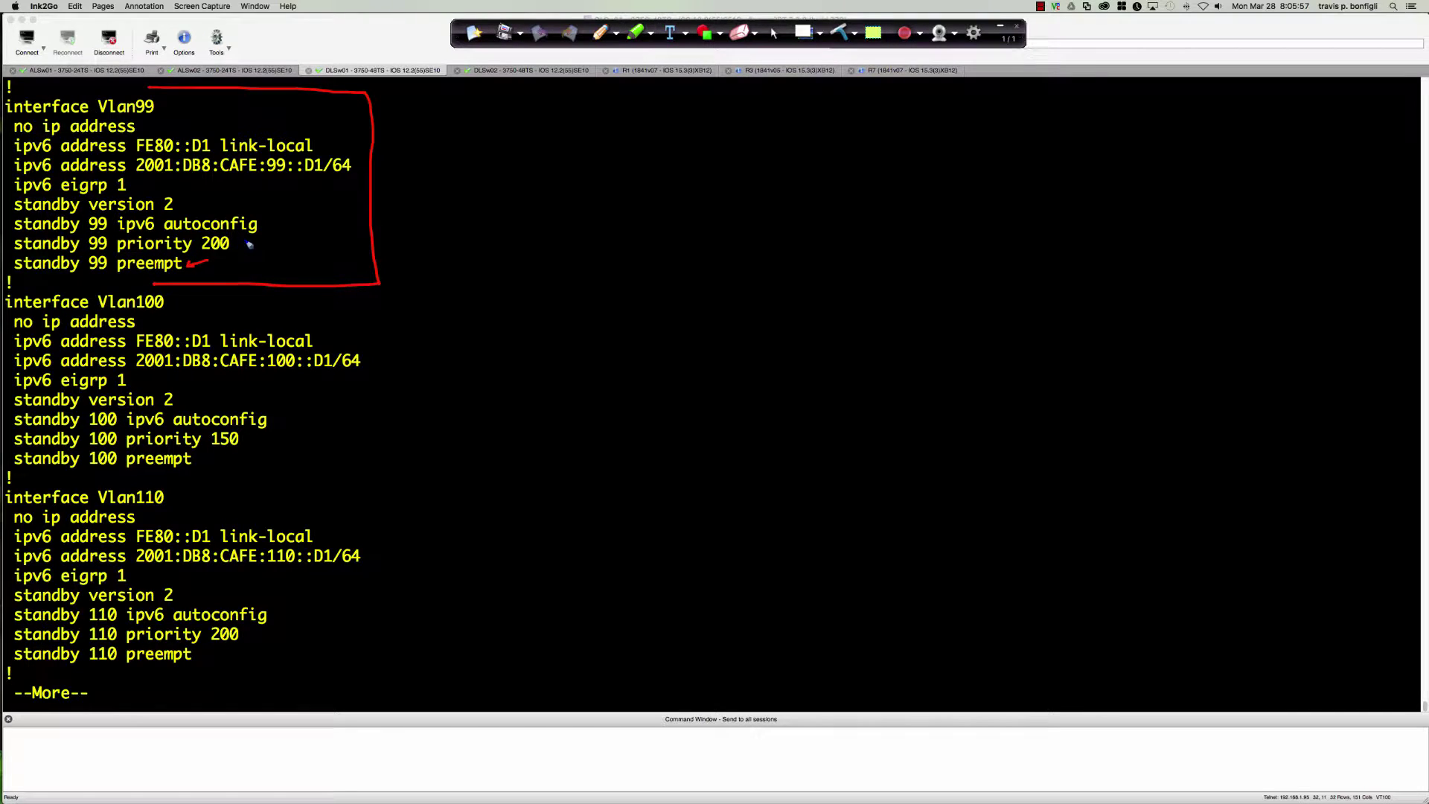
pyautogui.moveTo(241, 243); pyautogui.dragTo(233, 244)
pyautogui.moveTo(217, 427)
pyautogui.mouseDown()
pyautogui.moveTo(230, 459)
pyautogui.moveTo(251, 446)
pyautogui.moveTo(225, 426)
pyautogui.mouseUp()
pyautogui.moveTo(217, 240)
pyautogui.mouseDown()
pyautogui.moveTo(195, 251)
pyautogui.moveTo(234, 241)
pyautogui.moveTo(211, 235)
pyautogui.mouseUp()
pyautogui.moveTo(310, 298)
pyautogui.mouseDown()
pyautogui.moveTo(306, 315)
pyautogui.moveTo(321, 297)
pyautogui.moveTo(330, 319)
pyautogui.mouseUp()
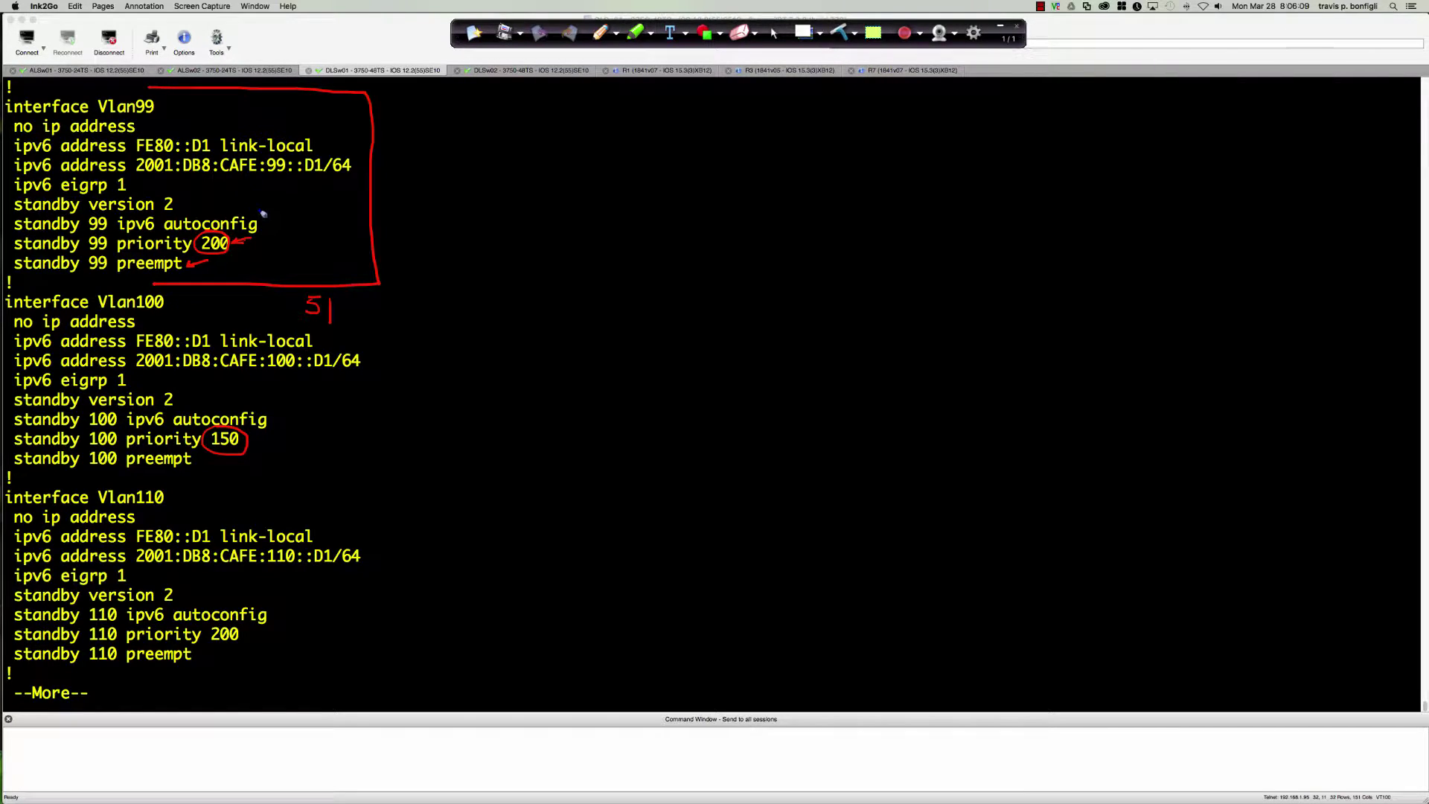
# - Draw an arrow from the Vlan99 autoconfig line and handwrite "standby 99 ip 192.168.1.1" with an IPv4 label beside it
pyautogui.moveTo(285, 201)
pyautogui.mouseDown()
pyautogui.moveTo(258, 222)
pyautogui.moveTo(272, 223)
pyautogui.mouseUp()
pyautogui.moveTo(269, 222)
pyautogui.mouseDown()
pyautogui.moveTo(408, 221)
pyautogui.moveTo(387, 227)
pyautogui.mouseUp()
pyautogui.moveTo(438, 216)
pyautogui.mouseDown()
pyautogui.moveTo(422, 223)
pyautogui.moveTo(536, 216)
pyautogui.moveTo(530, 237)
pyautogui.mouseUp()
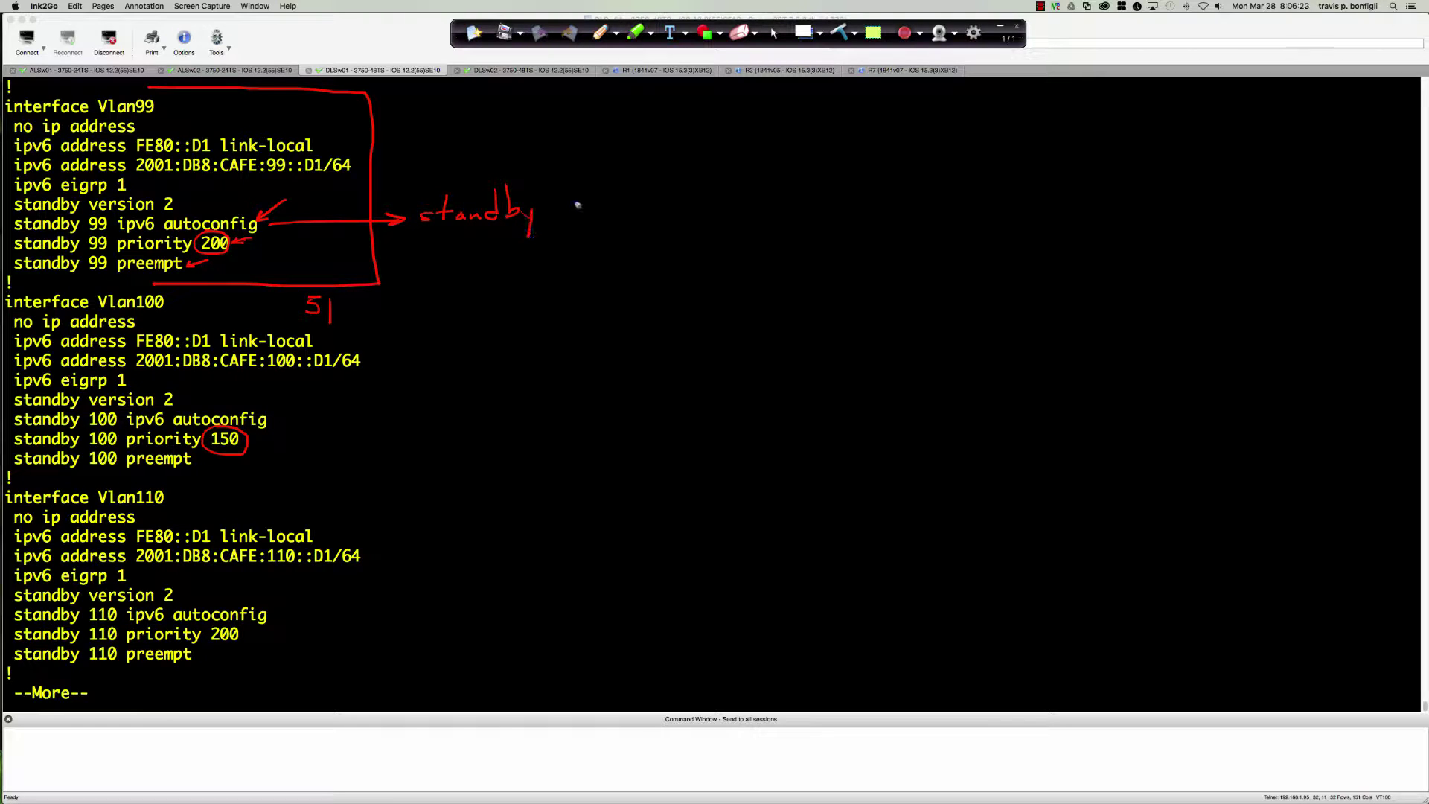
pyautogui.moveTo(587, 198)
pyautogui.mouseDown()
pyautogui.moveTo(653, 226)
pyautogui.moveTo(652, 202)
pyautogui.moveTo(671, 244)
pyautogui.moveTo(672, 229)
pyautogui.moveTo(735, 225)
pyautogui.moveTo(744, 205)
pyautogui.moveTo(763, 226)
pyautogui.moveTo(786, 203)
pyautogui.moveTo(788, 218)
pyautogui.moveTo(823, 222)
pyautogui.moveTo(867, 202)
pyautogui.moveTo(939, 221)
pyautogui.mouseUp()
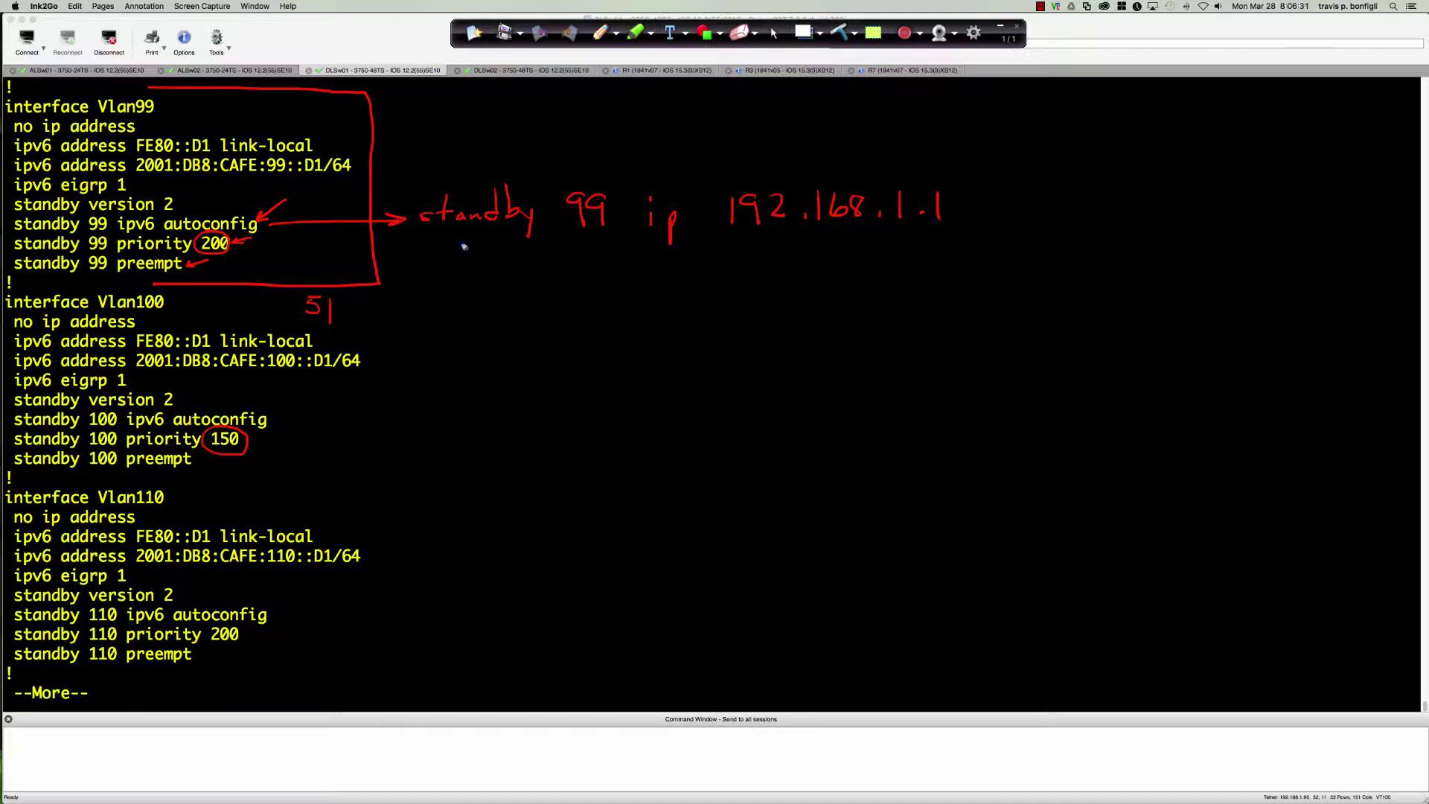
pyautogui.moveTo(434, 253); pyautogui.dragTo(964, 250)
pyautogui.moveTo(1016, 181)
pyautogui.mouseDown()
pyautogui.moveTo(984, 237)
pyautogui.moveTo(1018, 238)
pyautogui.mouseUp()
pyautogui.moveTo(1029, 202)
pyautogui.mouseDown()
pyautogui.moveTo(1028, 227)
pyautogui.moveTo(1045, 200)
pyautogui.moveTo(1045, 219)
pyautogui.mouseUp()
pyautogui.moveTo(1054, 201)
pyautogui.mouseDown()
pyautogui.moveTo(1057, 227)
pyautogui.moveTo(1056, 213)
pyautogui.moveTo(1102, 210)
pyautogui.mouseUp()
pyautogui.moveTo(1095, 198)
pyautogui.mouseDown()
pyautogui.moveTo(1123, 185)
pyautogui.moveTo(1138, 242)
pyautogui.moveTo(1100, 238)
pyautogui.mouseUp()
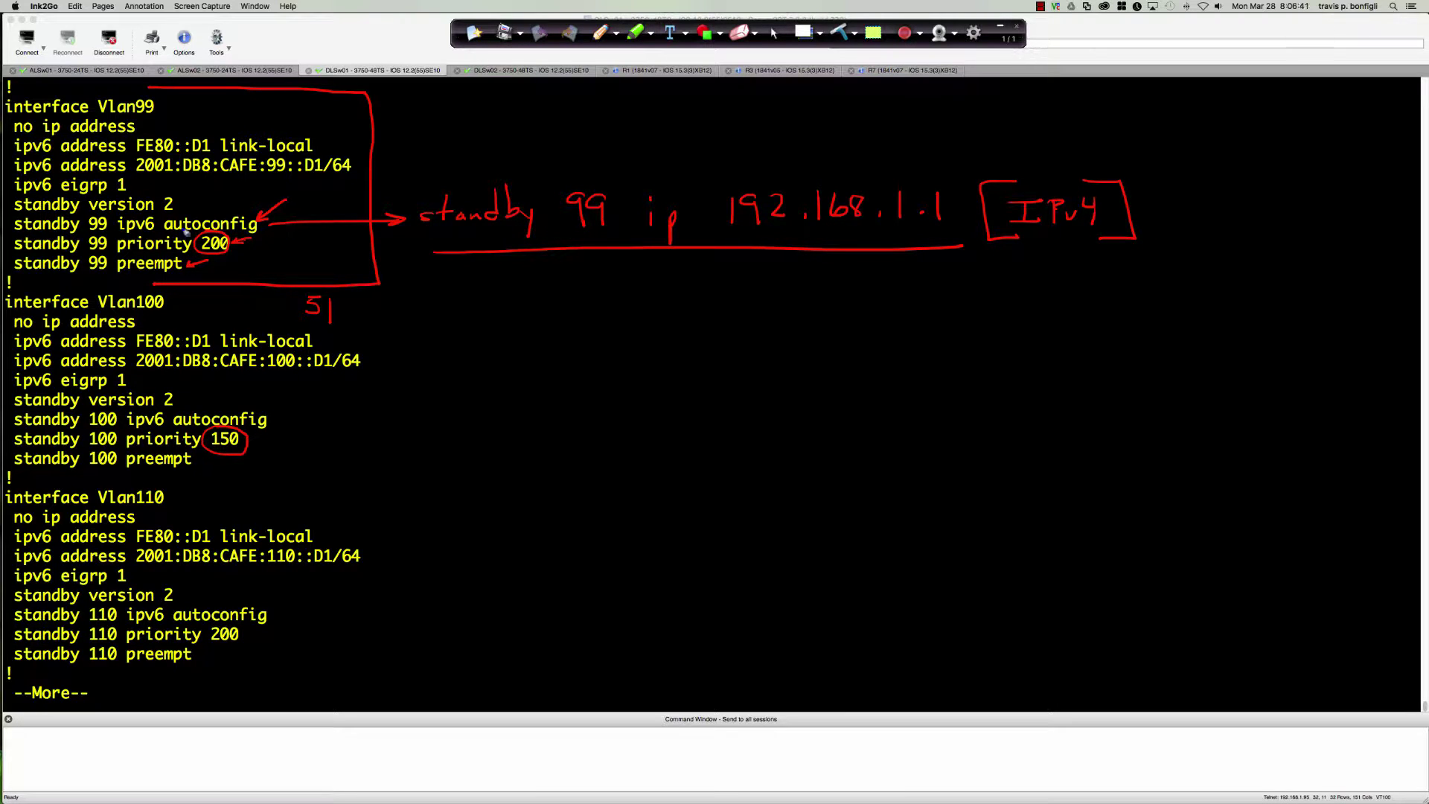
# - Underline the standby 99 ipv6 autoconfig line, add an arrow to standby version 2, and mark the autoconfig line with a circled asterisk
pyautogui.moveTo(14, 233)
pyautogui.mouseDown()
pyautogui.moveTo(190, 235)
pyautogui.moveTo(221, 256)
pyautogui.moveTo(254, 237)
pyautogui.mouseUp()
pyautogui.moveTo(213, 189)
pyautogui.mouseDown()
pyautogui.moveTo(179, 205)
pyautogui.moveTo(195, 210)
pyautogui.mouseUp()
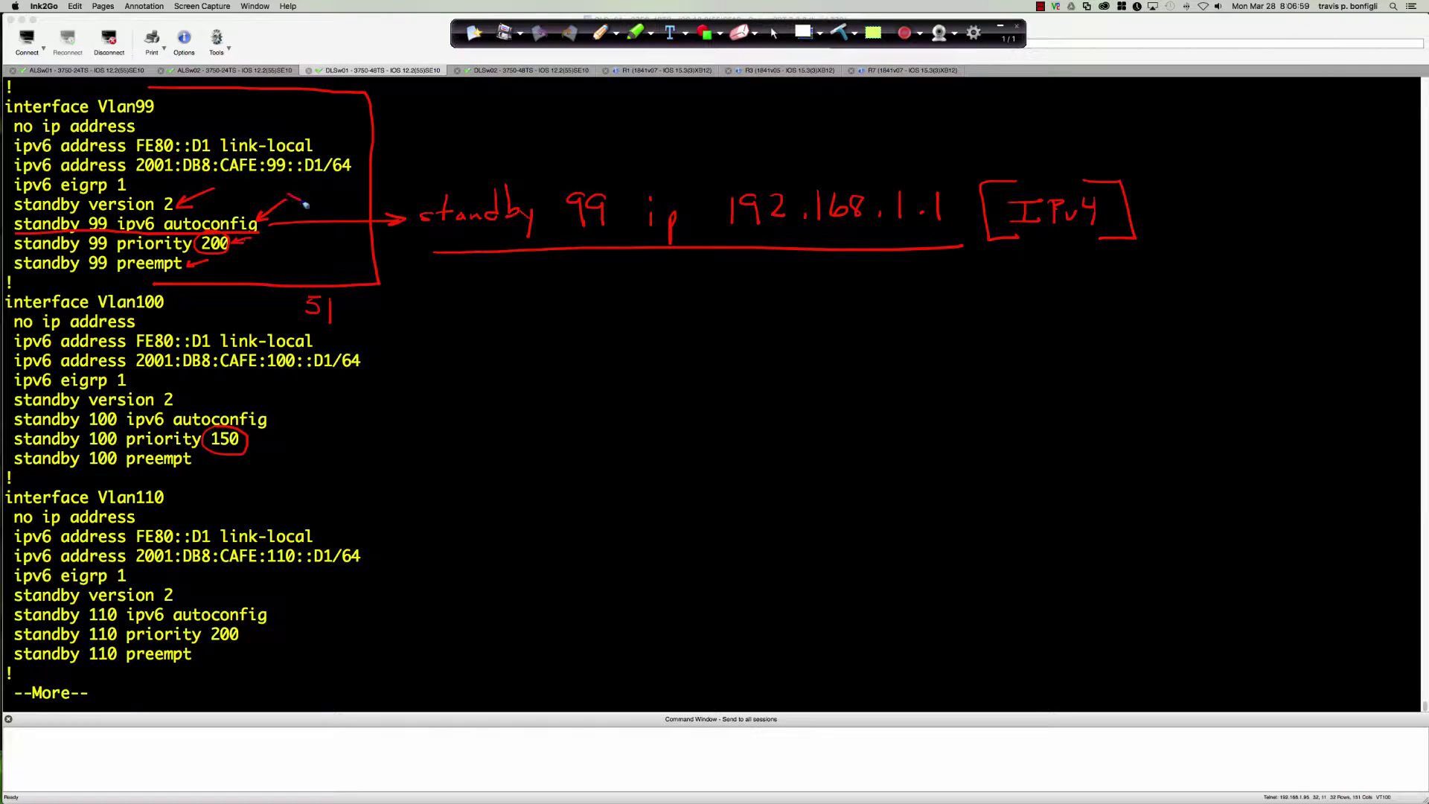
pyautogui.moveTo(287, 192)
pyautogui.mouseDown()
pyautogui.moveTo(319, 199)
pyautogui.moveTo(285, 192)
pyautogui.mouseUp()
# - Clear all pen annotations from the screen and return to the SecureCRT terminal session
pyautogui.click(773, 34)
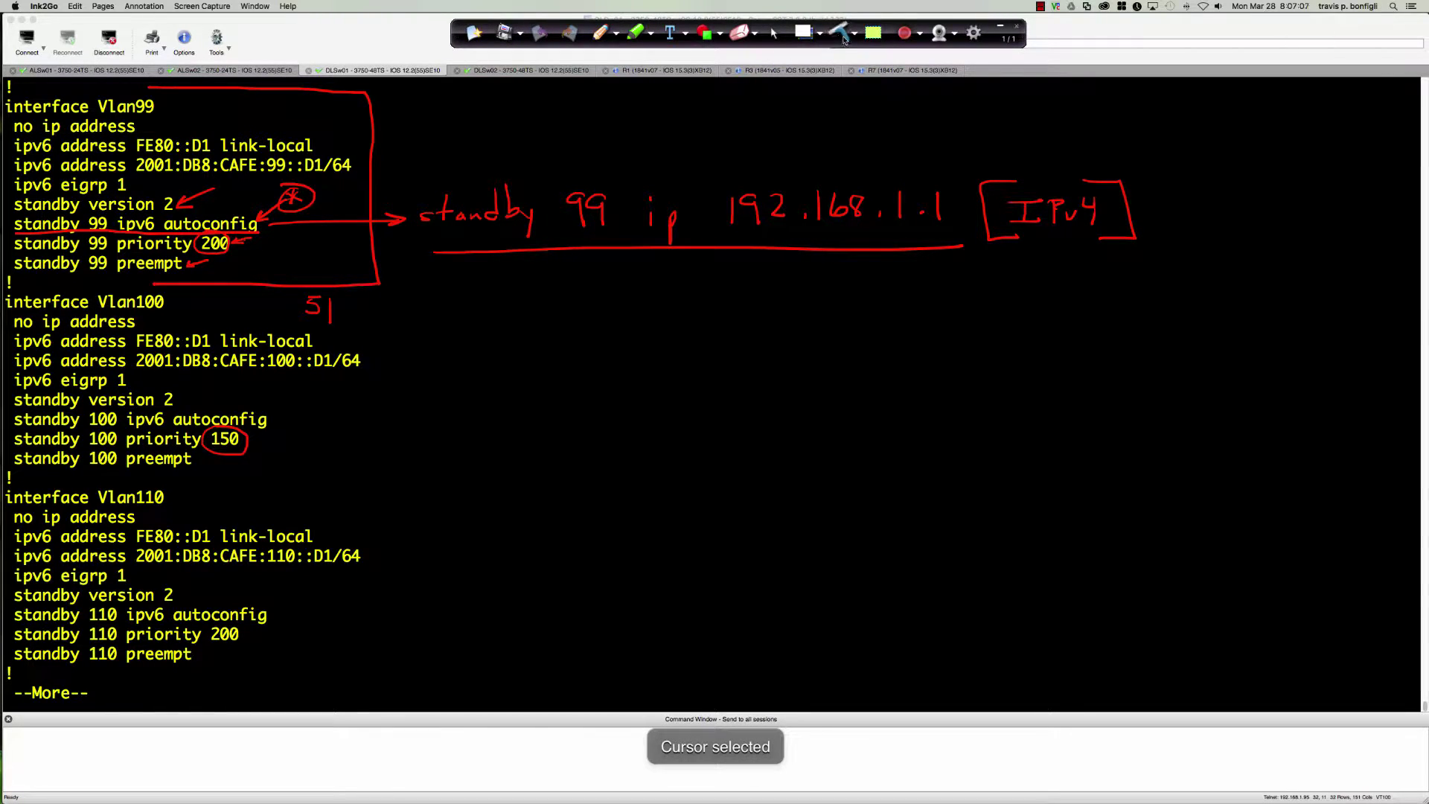
pyautogui.press('super+Delete')
pyautogui.click(522, 202)
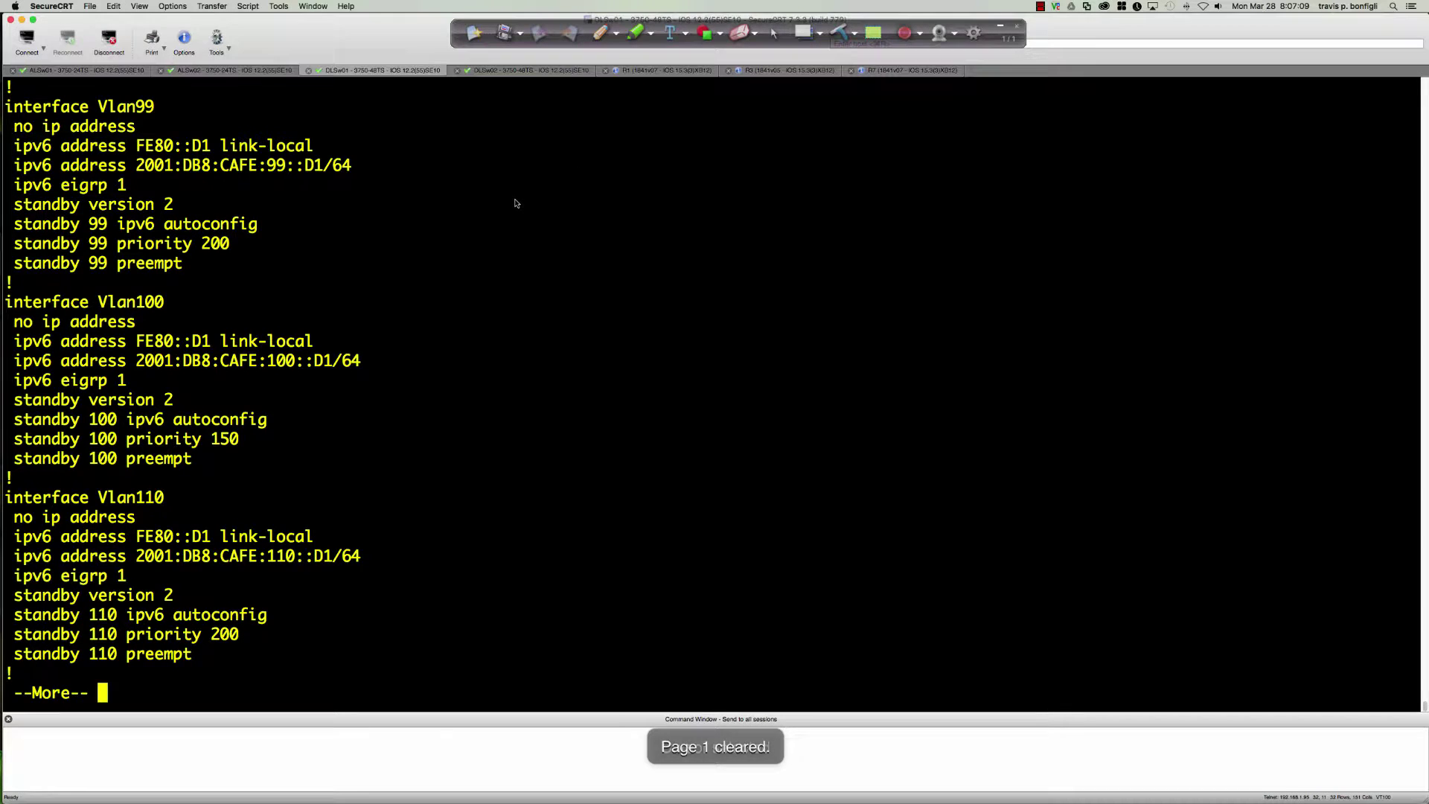
# - Advance the configuration listing to the Vlan120 and Vlan200 sections, examine the standby 120 priority and preempt settings, and quit the listing
pyautogui.press('space')
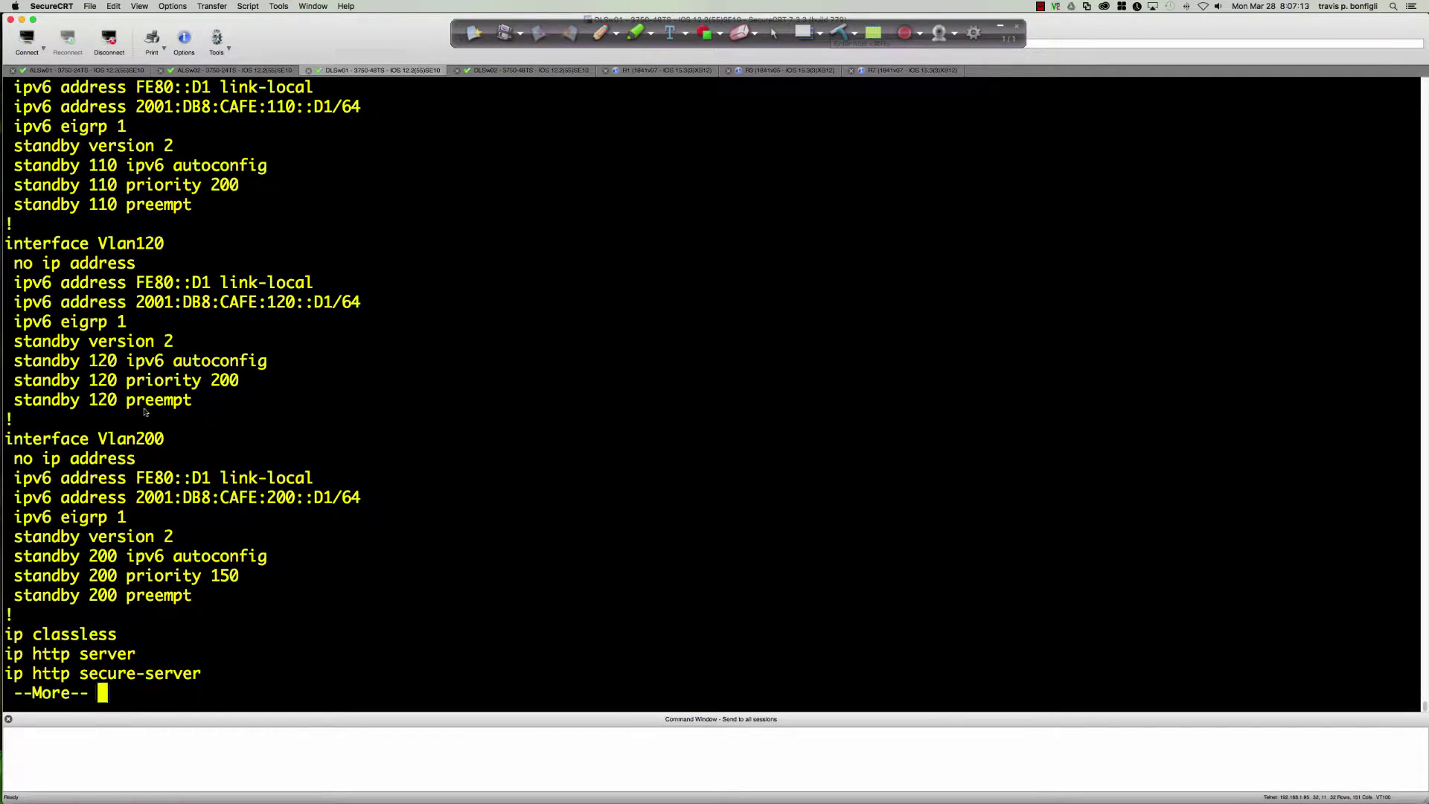
pyautogui.doubleClick(179, 366)
pyautogui.moveTo(164, 381); pyautogui.dragTo(242, 386)
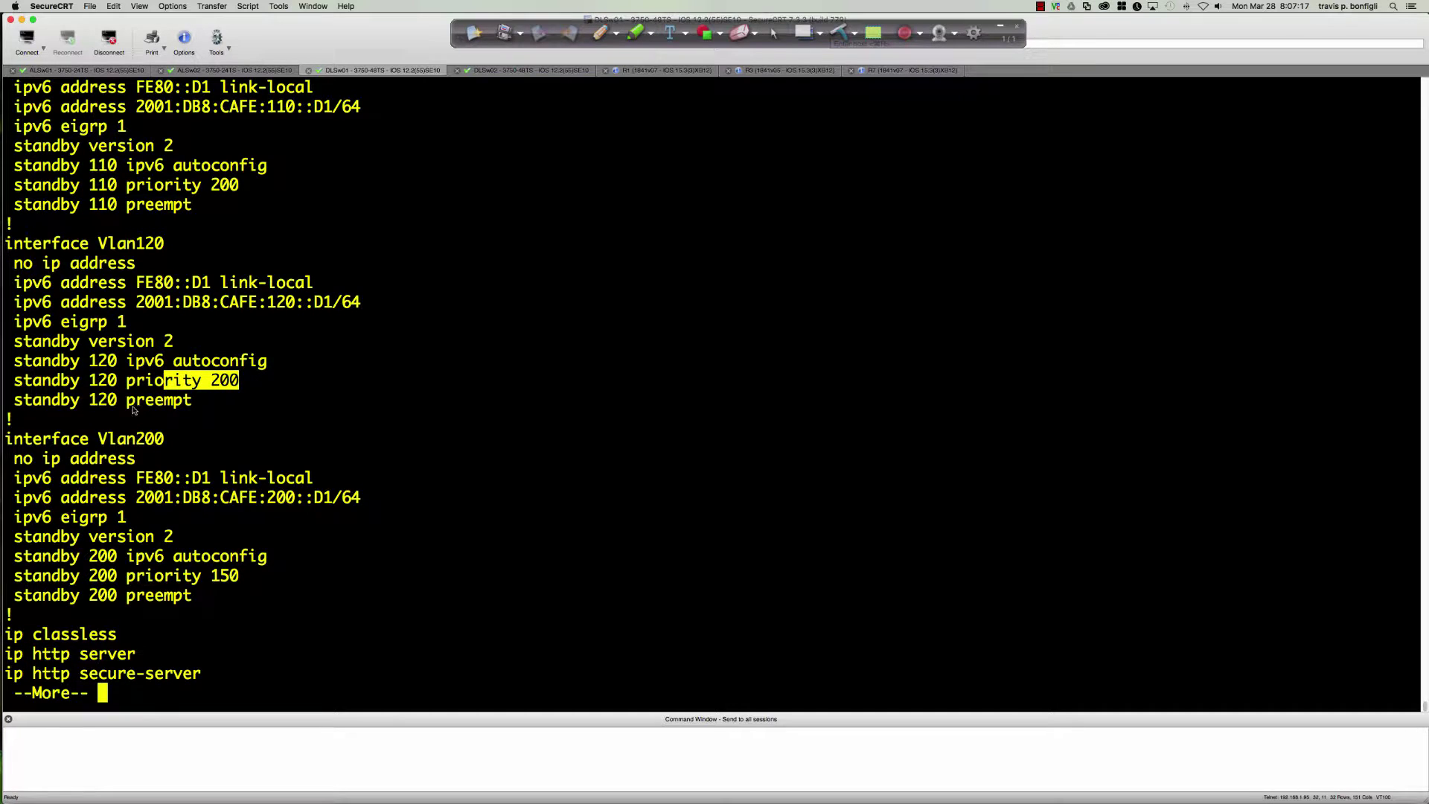
pyautogui.moveTo(118, 401); pyautogui.dragTo(198, 402)
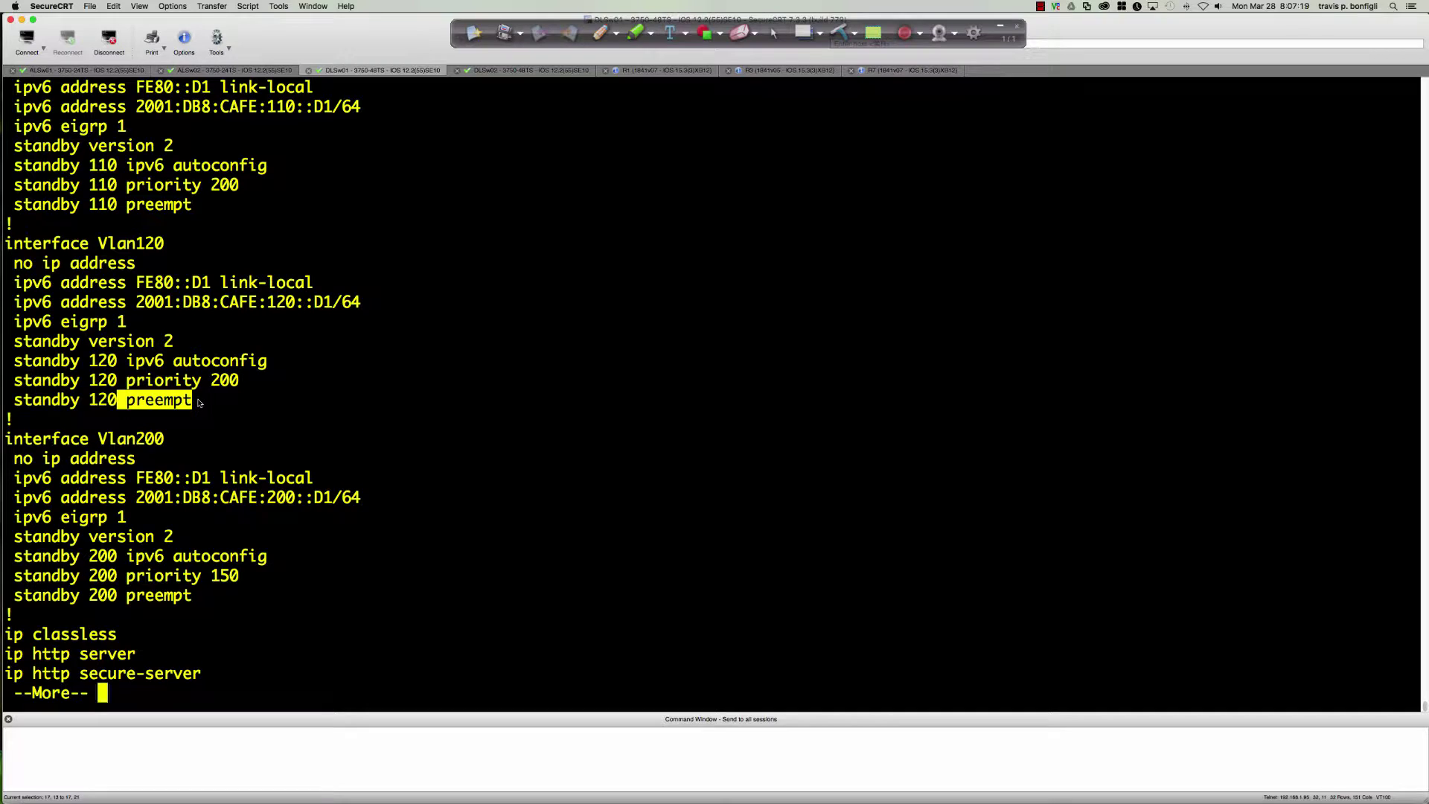
pyautogui.click(199, 402)
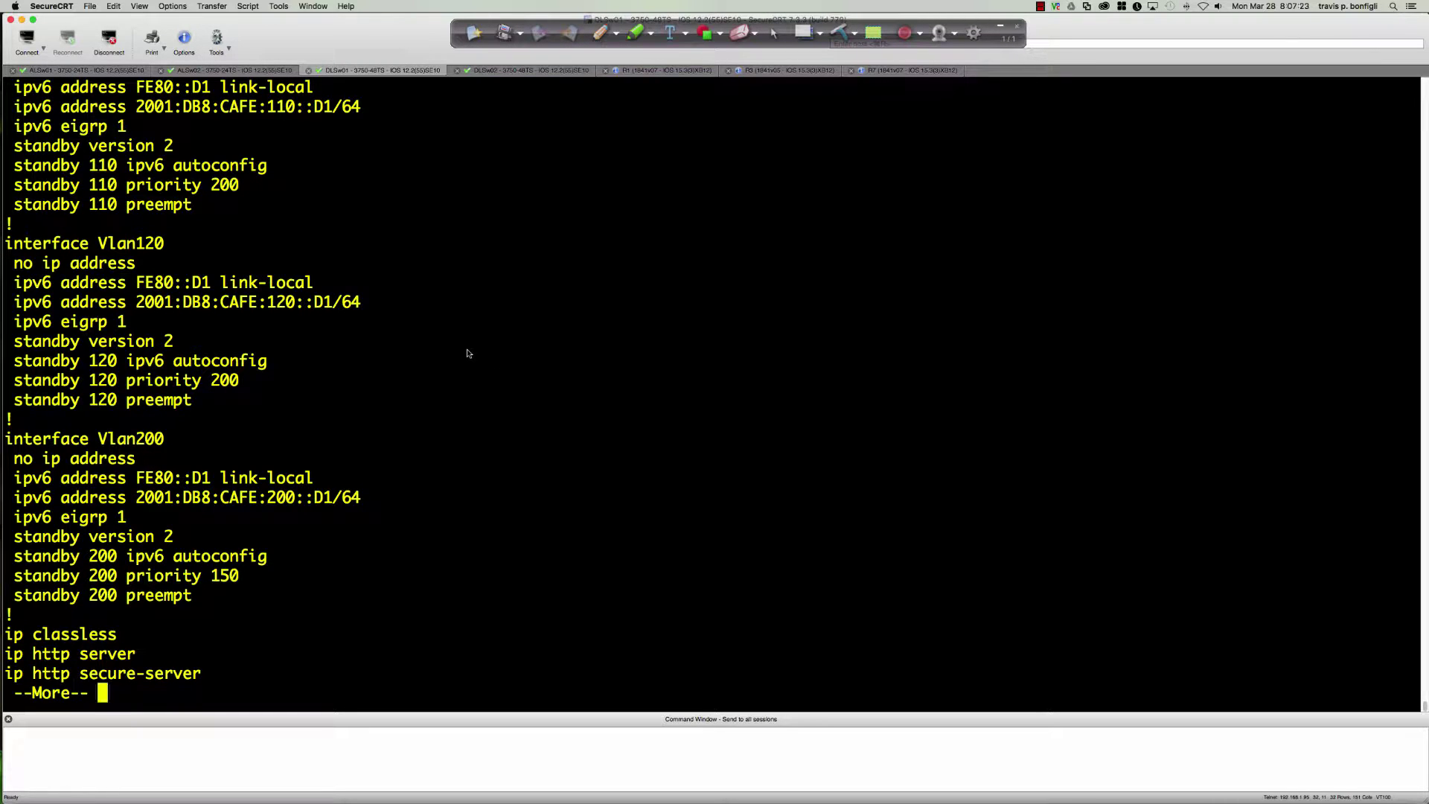
pyautogui.press('q')
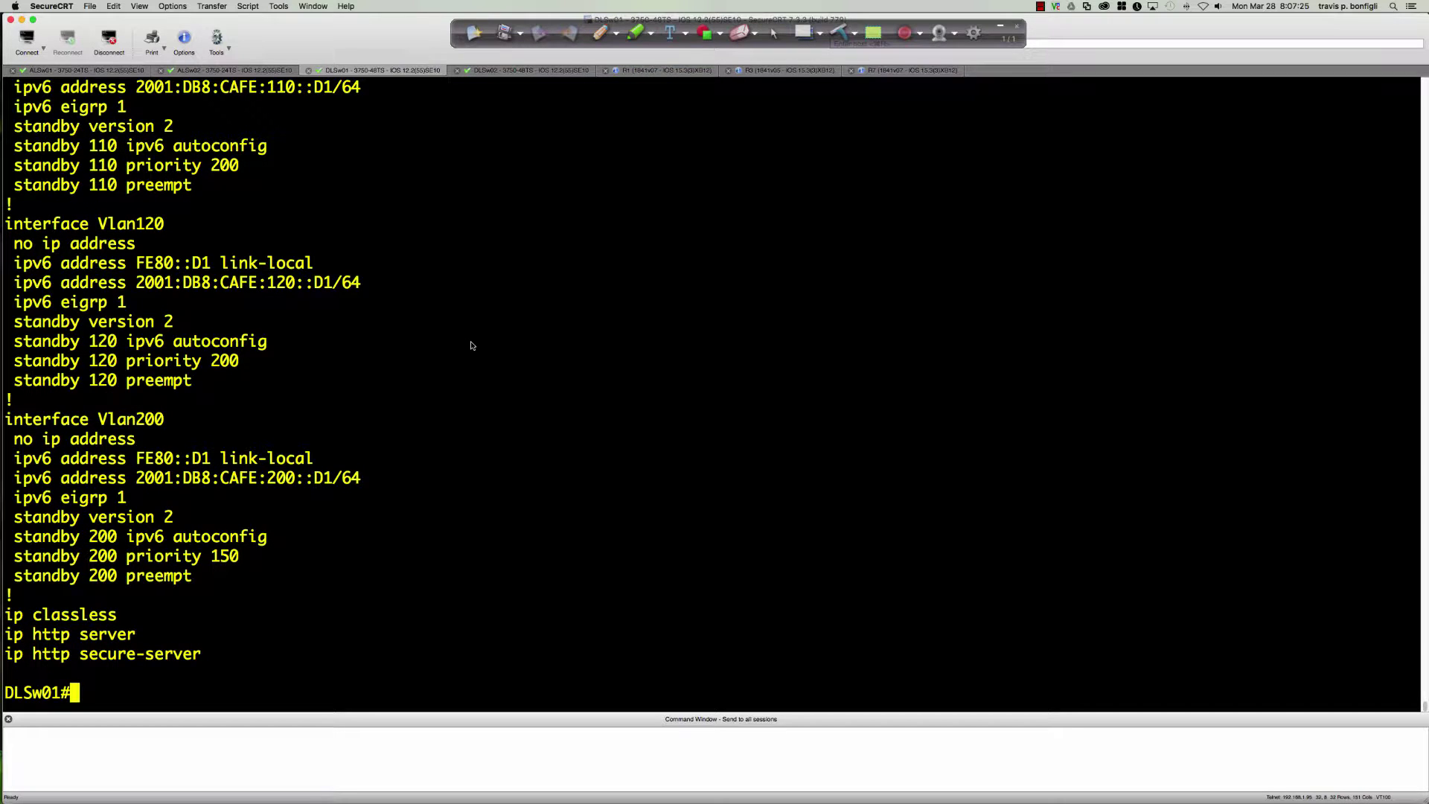
# - Enter interface configuration for VLAN 99 on DLSw01 and list the options of the standby 99 preempt command
pyautogui.write('conf t')
pyautogui.press('Return')
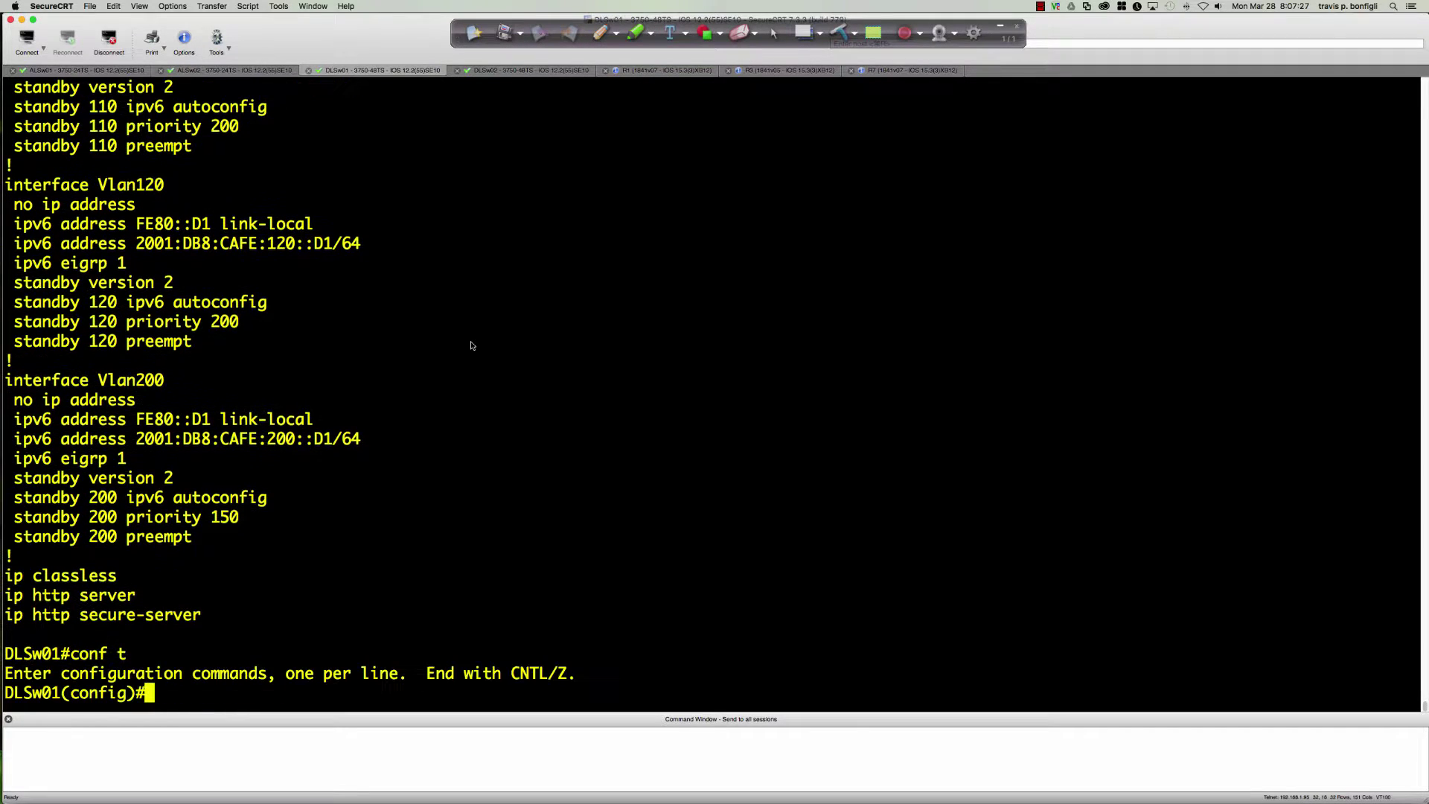
pyautogui.write('int vlan 99')
pyautogui.press('Return')
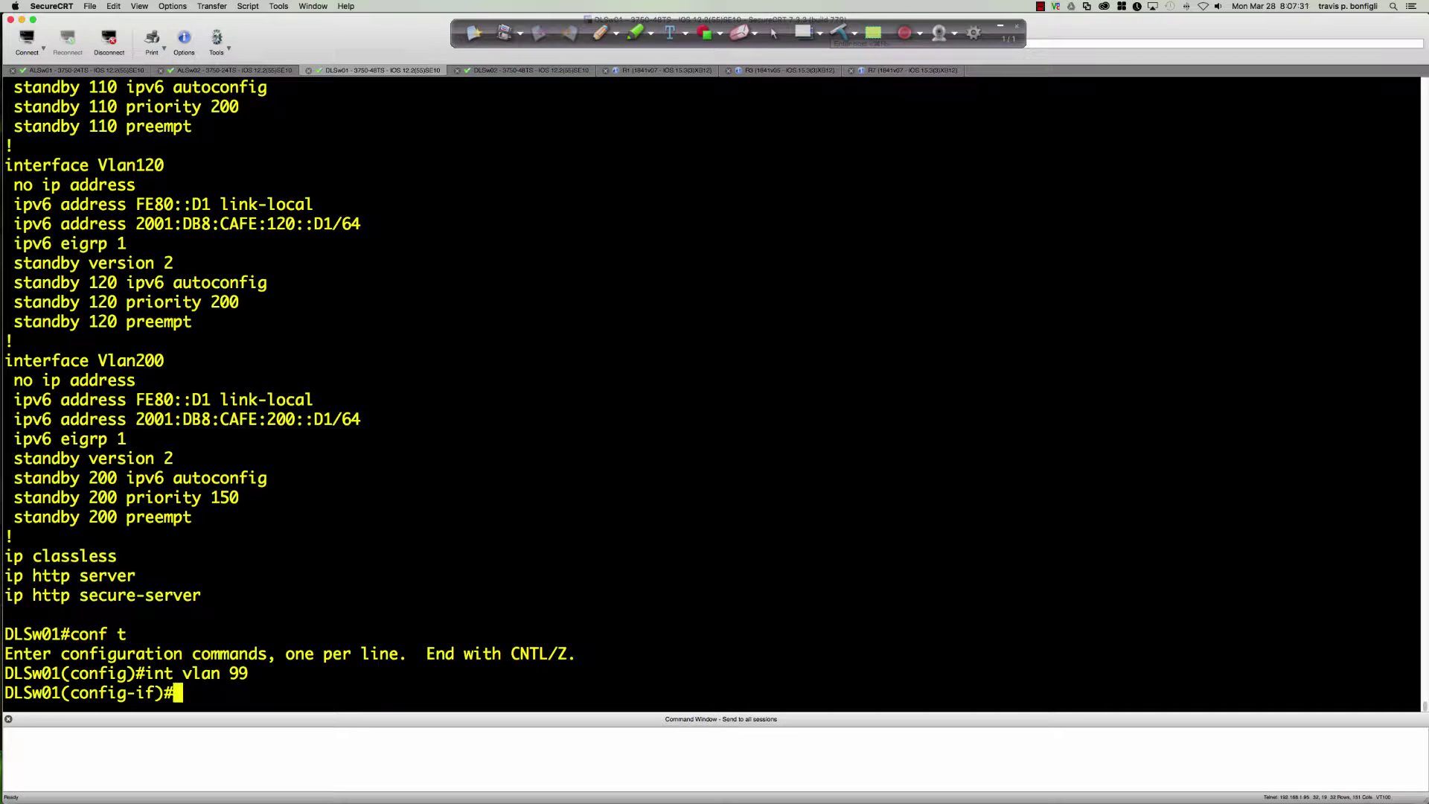
pyautogui.write('stan')
pyautogui.press('Tab')
pyautogui.write('99 pr')
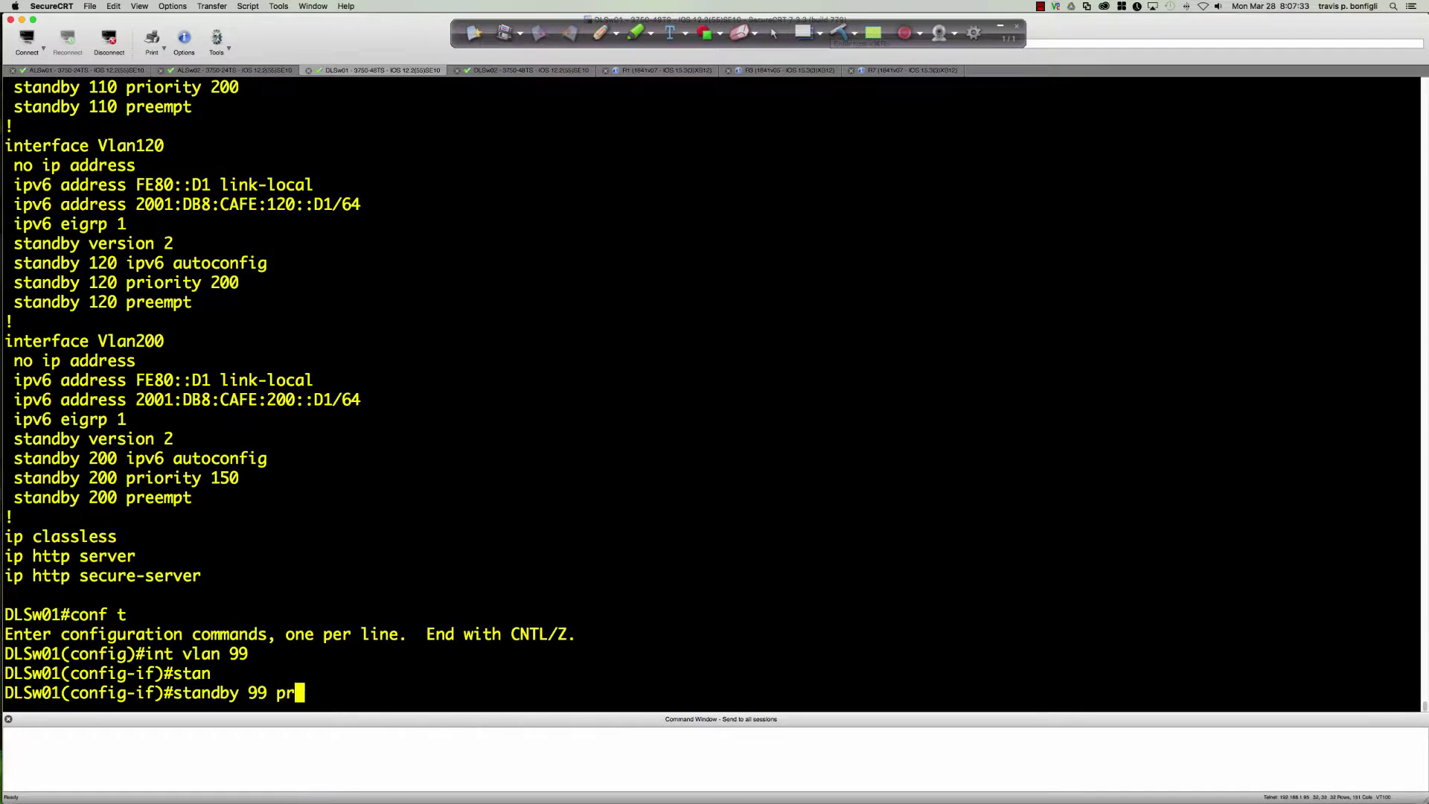
pyautogui.write('e')
pyautogui.press('Tab')
pyautogui.write('?')
# - Set HSRP group 99 preemption with "standby 99 preempt delay minimum 270 reload 270", checking the options available after the minimum value
pyautogui.write('del')
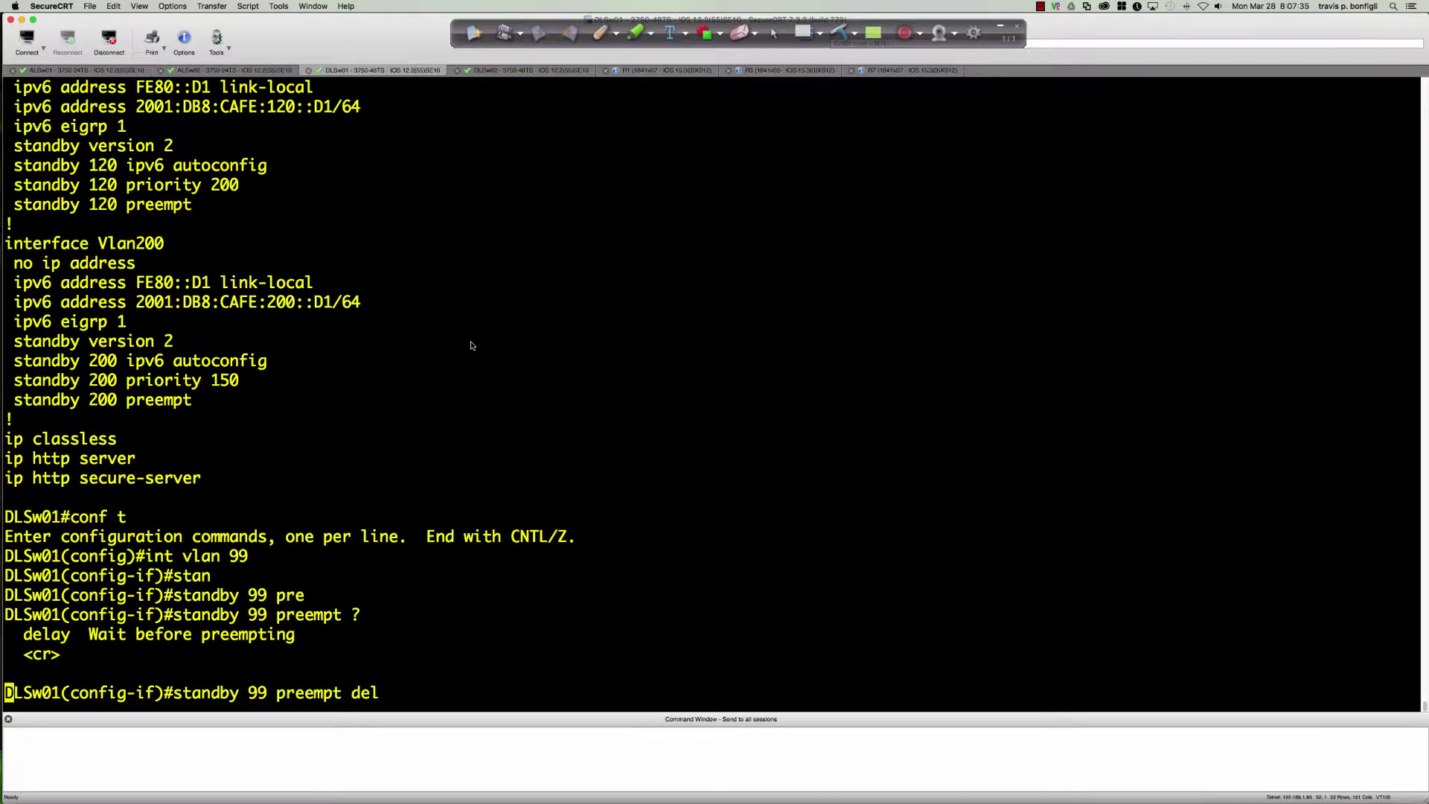
pyautogui.press('Tab')
pyautogui.write('mi')
pyautogui.press('Tab')
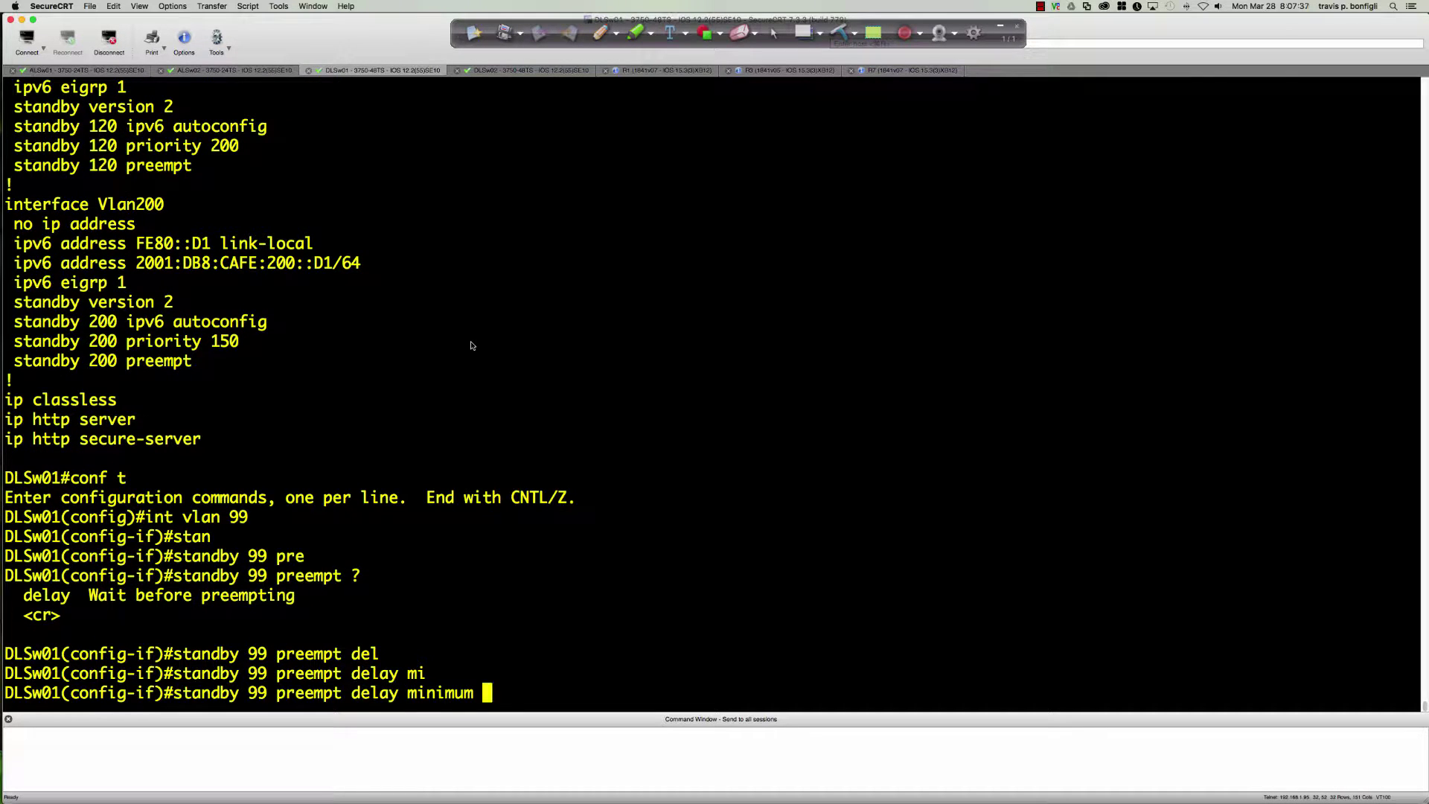
pyautogui.write('270 ?')
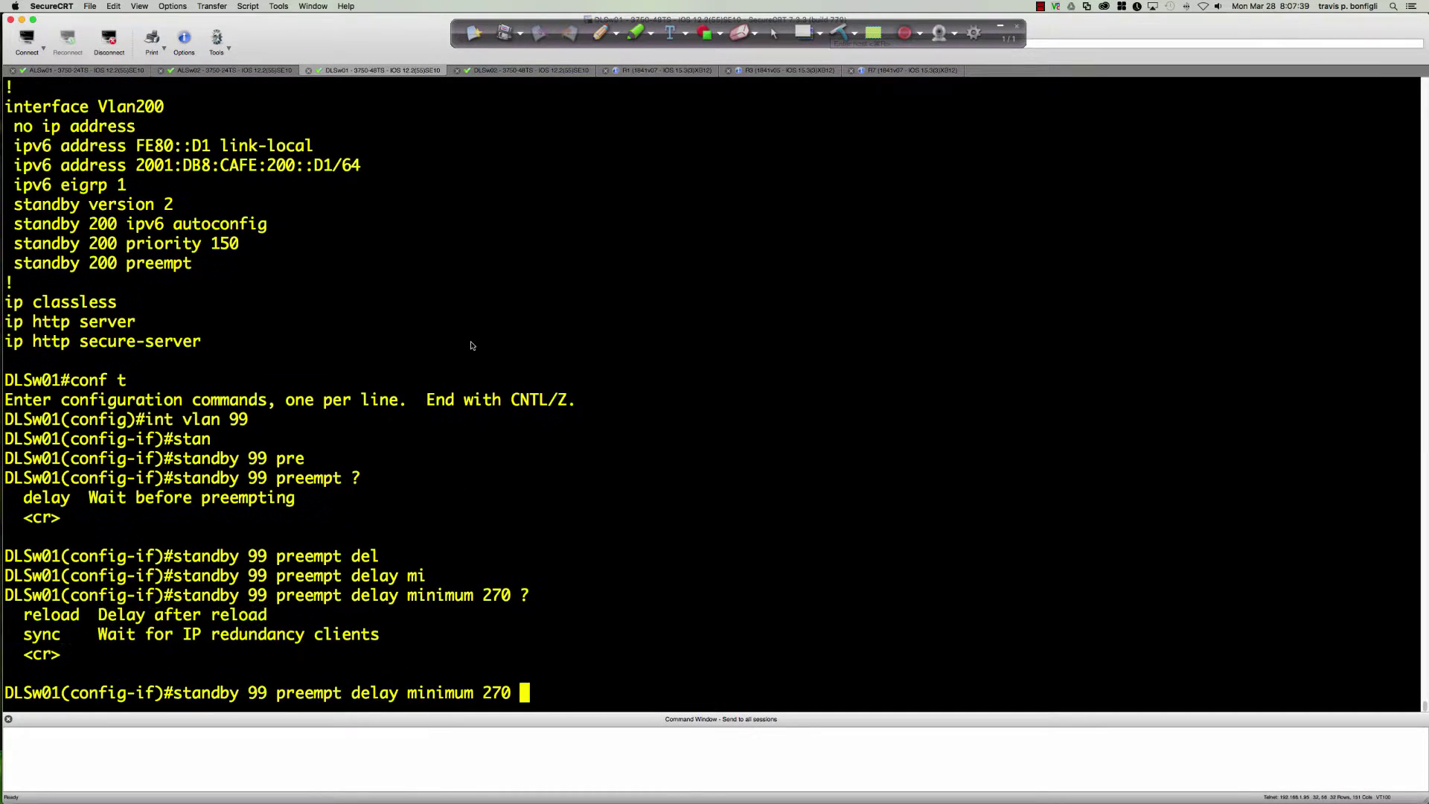
pyautogui.write('re')
pyautogui.press('Tab')
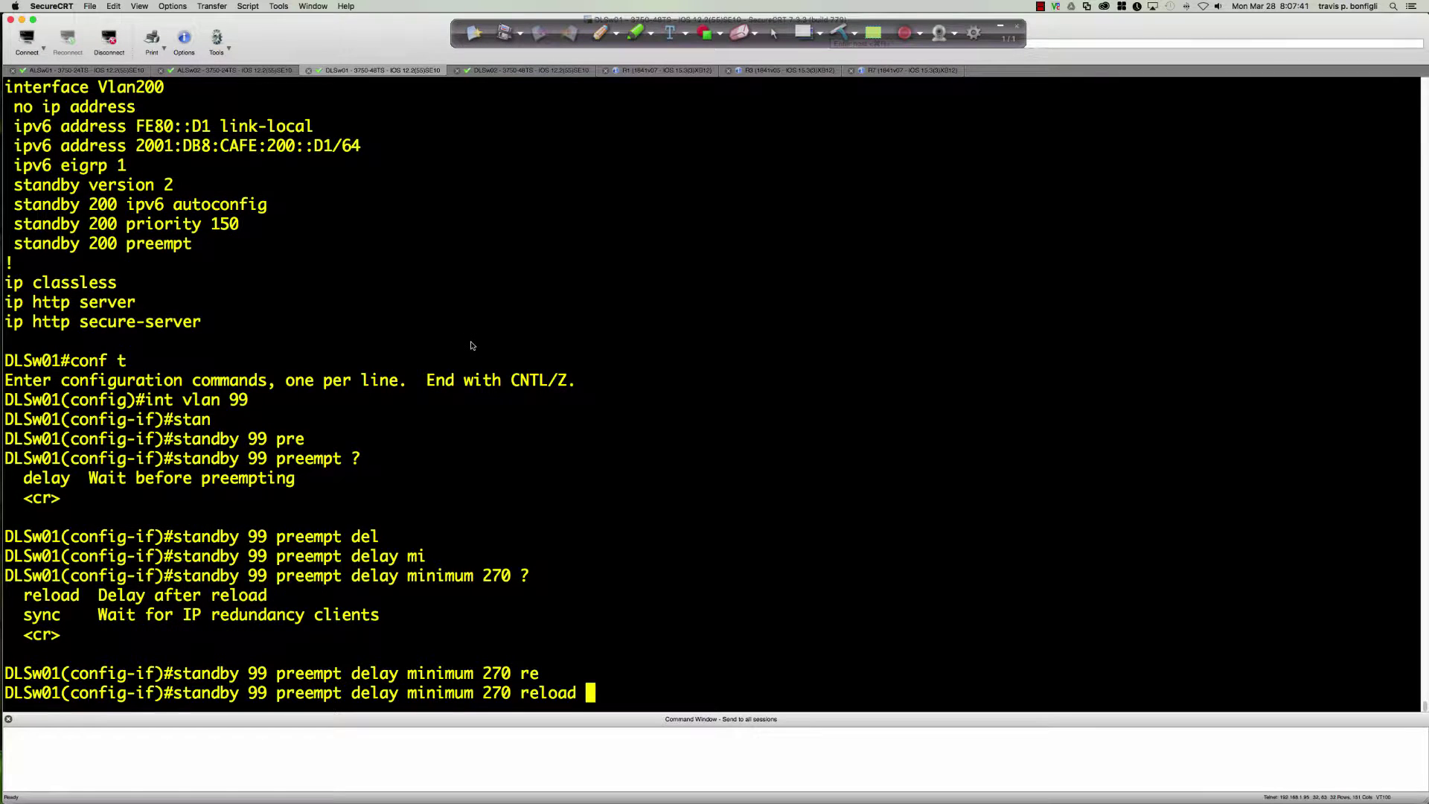
pyautogui.write('270')
pyautogui.press('Return')
# - Display the running configuration of interface VLAN 99 from within interface configuration mode
pyautogui.press('Return')
pyautogui.press('Return')
pyautogui.write('do sh run itn vlan')
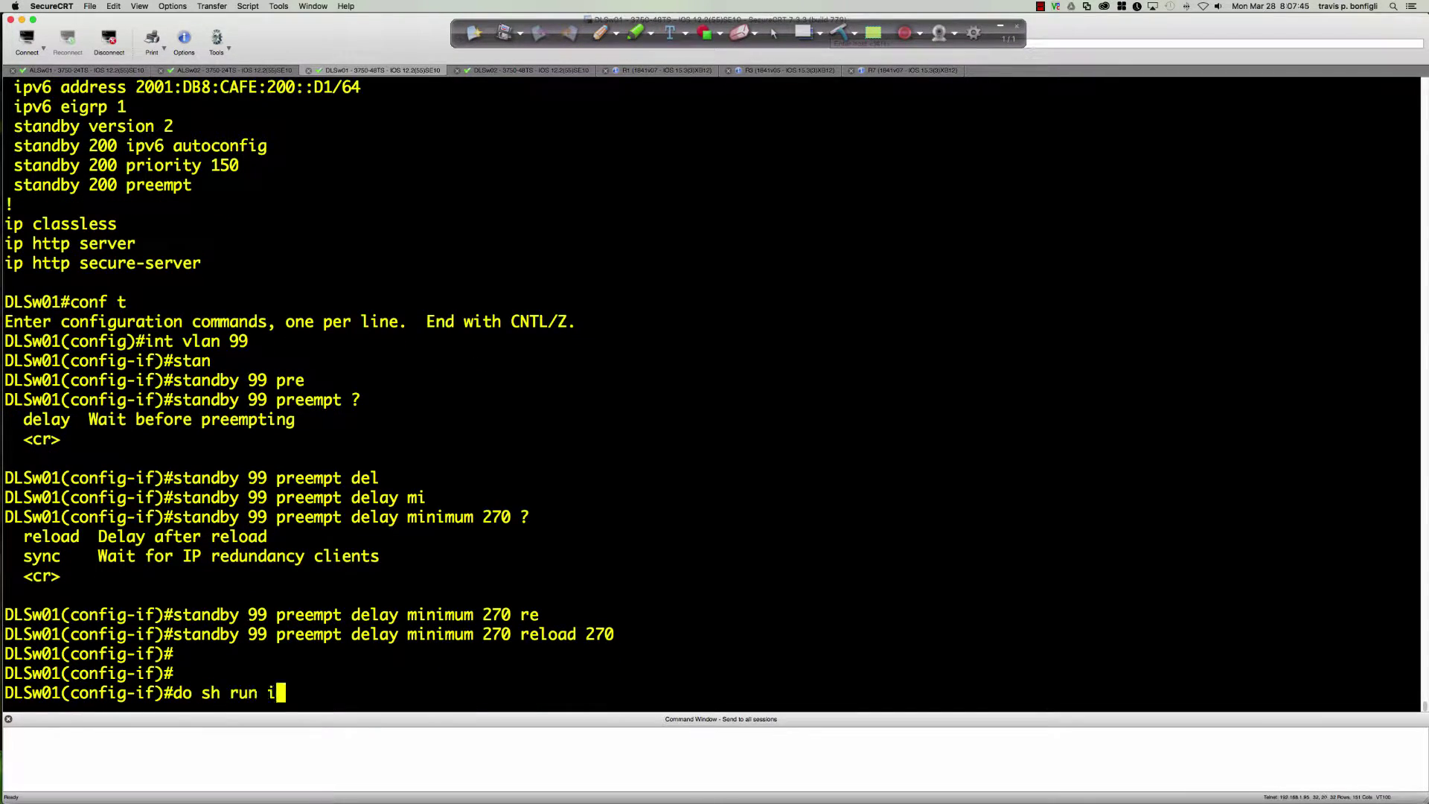
pyautogui.press('BackSpace')
pyautogui.press('BackSpace')
pyautogui.press('BackSpace')
pyautogui.press('BackSpace')
pyautogui.press('BackSpace')
pyautogui.press('BackSpace')
pyautogui.write('nt van')
pyautogui.press('BackSpace')
pyautogui.press('BackSpace')
pyautogui.write('lan 99')
pyautogui.press('Return')
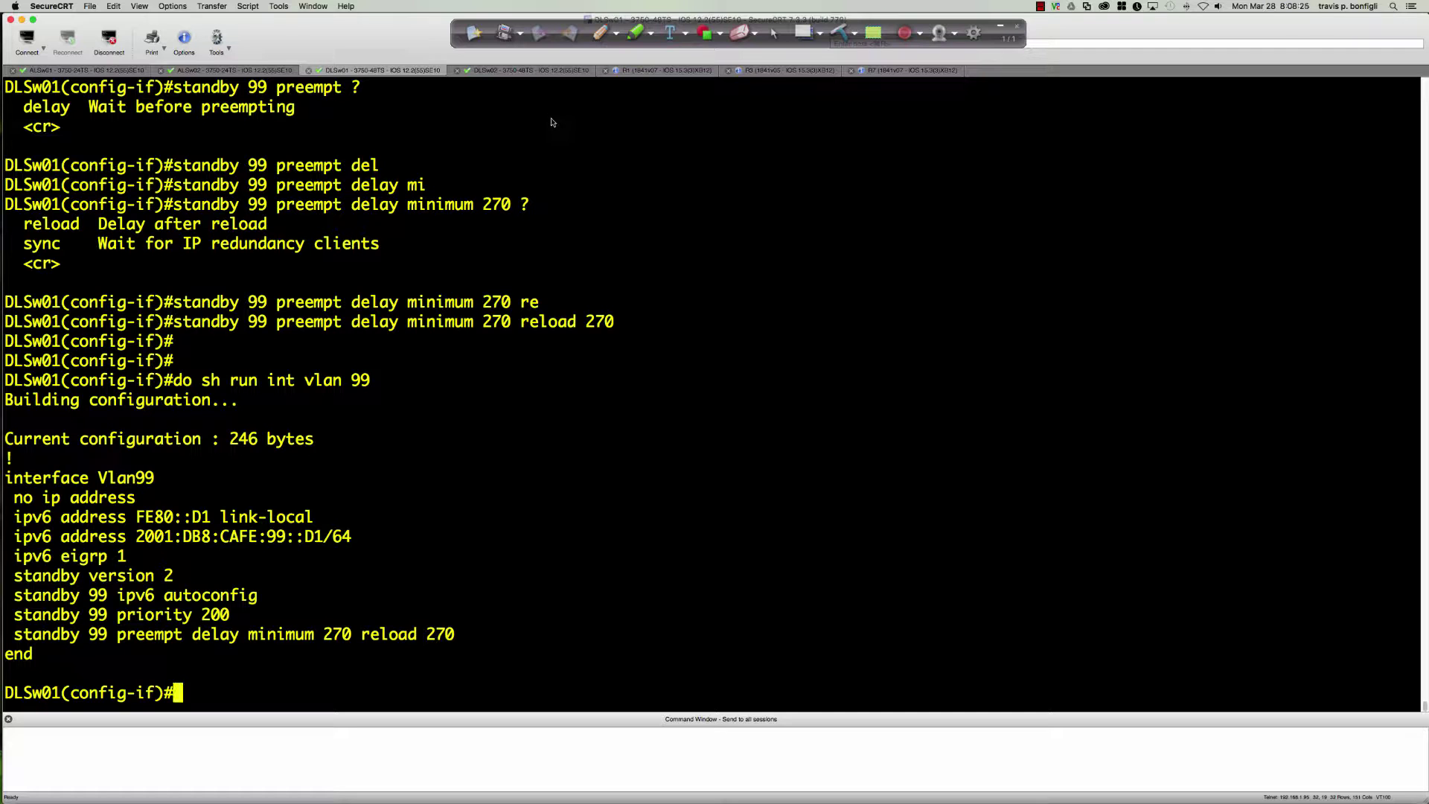
# - Exit configuration mode and save the DLSw01 configuration to memory with "wri mem"
pyautogui.write('end')
pyautogui.press('Return')
pyautogui.write('wri mem')
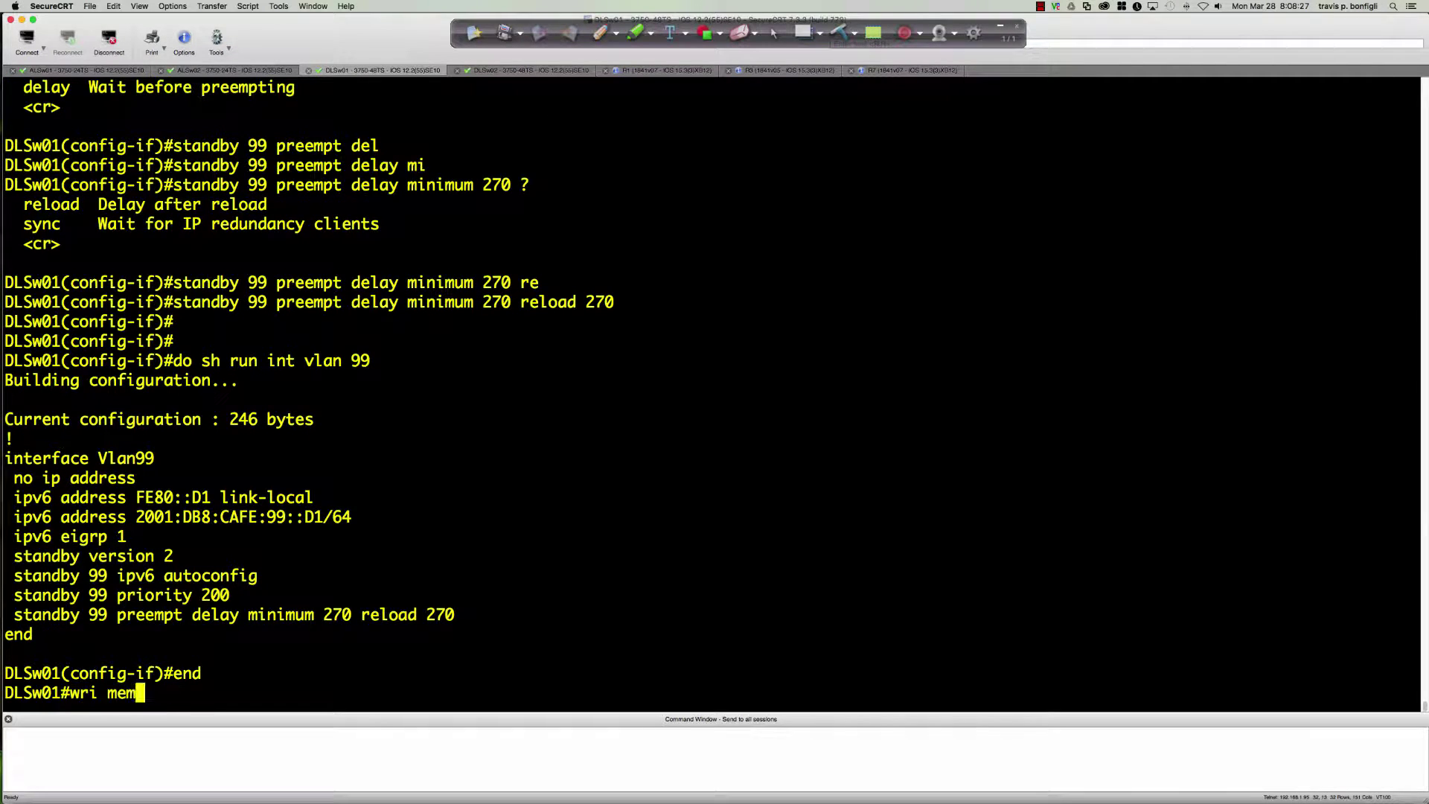
pyautogui.press('Return')
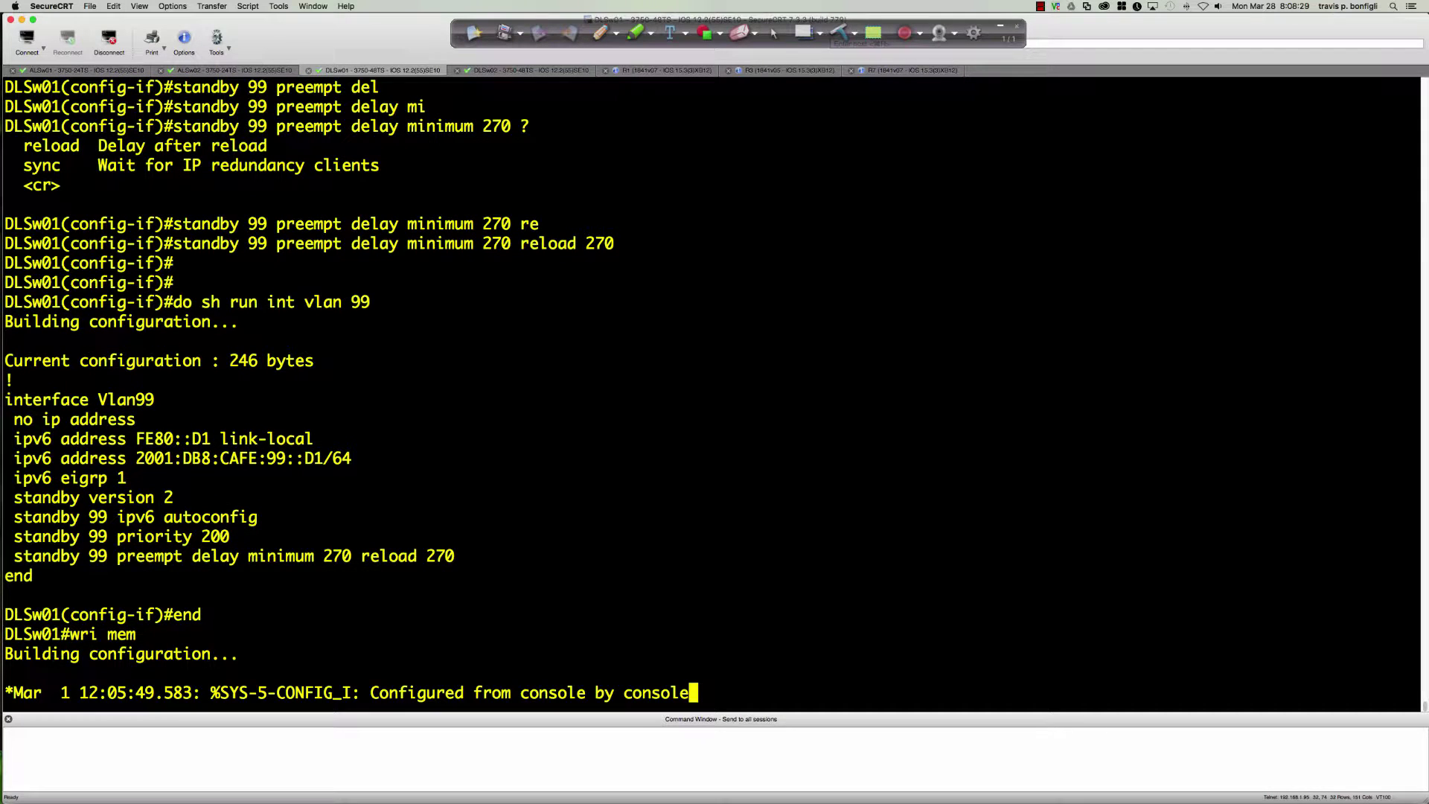
pyautogui.press('Return')
pyautogui.press('Return')
pyautogui.press('Return')
pyautogui.press('Return')
pyautogui.press('Return')
# - Display the HSRP status of all groups with the show standby command
pyautogui.write('sh stand')
pyautogui.press('Tab')
pyautogui.press('Return')
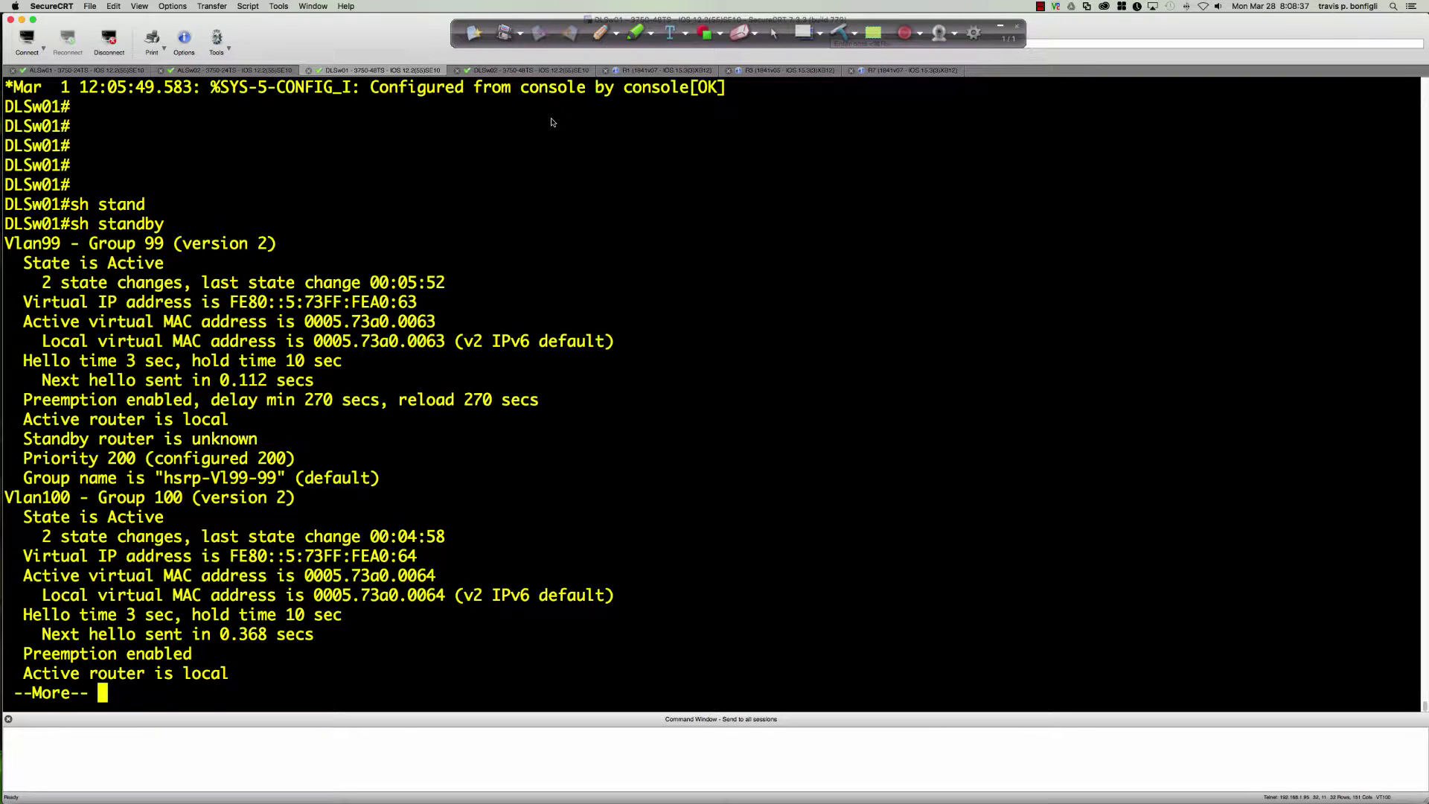
# - Annotate the Vlan99 output with the red pen: underline the virtual IP and virtual MAC, box FF:FE, and label the IP "EUI-64" with an arrow
pyautogui.click(600, 33)
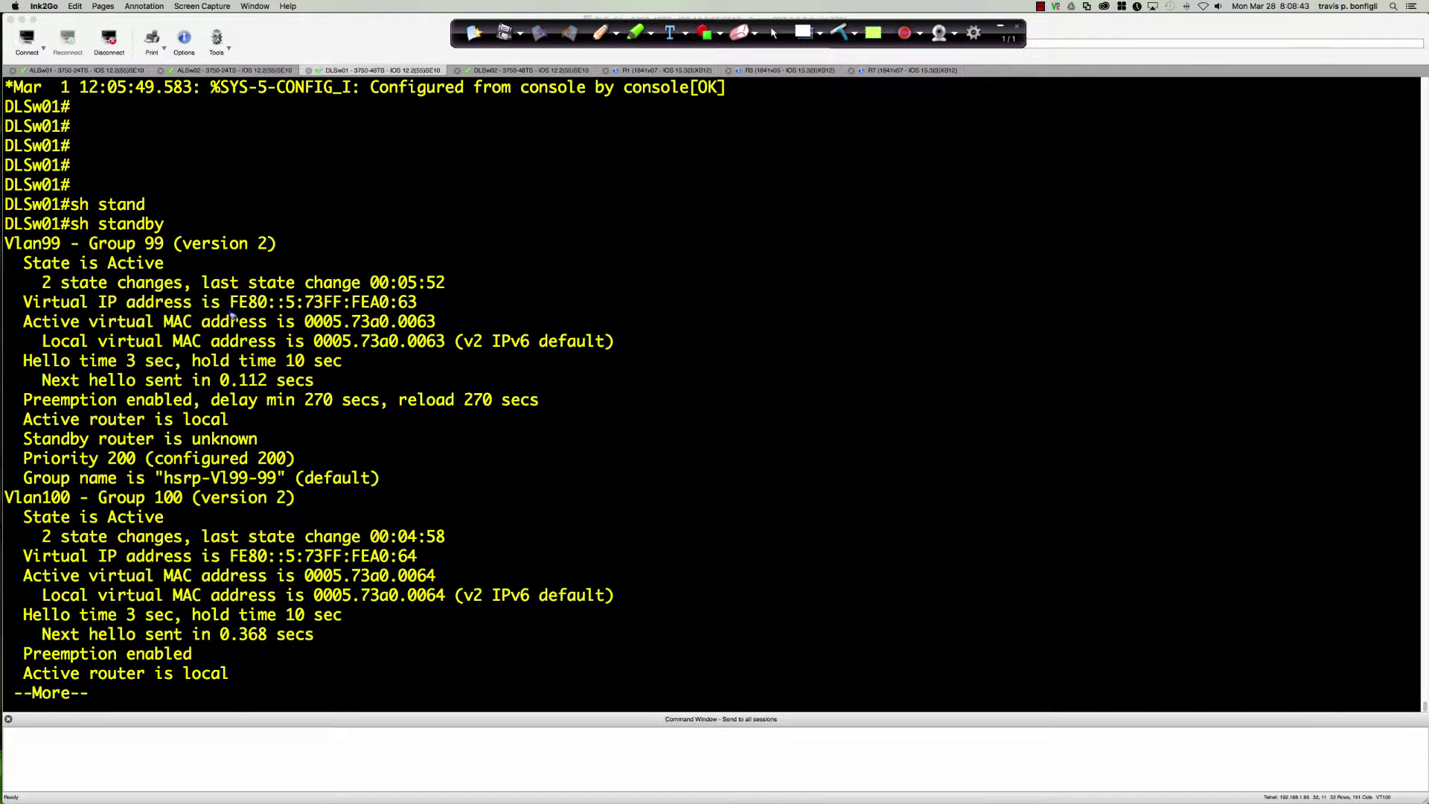
pyautogui.moveTo(230, 314); pyautogui.dragTo(421, 312)
pyautogui.moveTo(496, 280)
pyautogui.mouseDown()
pyautogui.moveTo(427, 304)
pyautogui.moveTo(445, 311)
pyautogui.mouseUp()
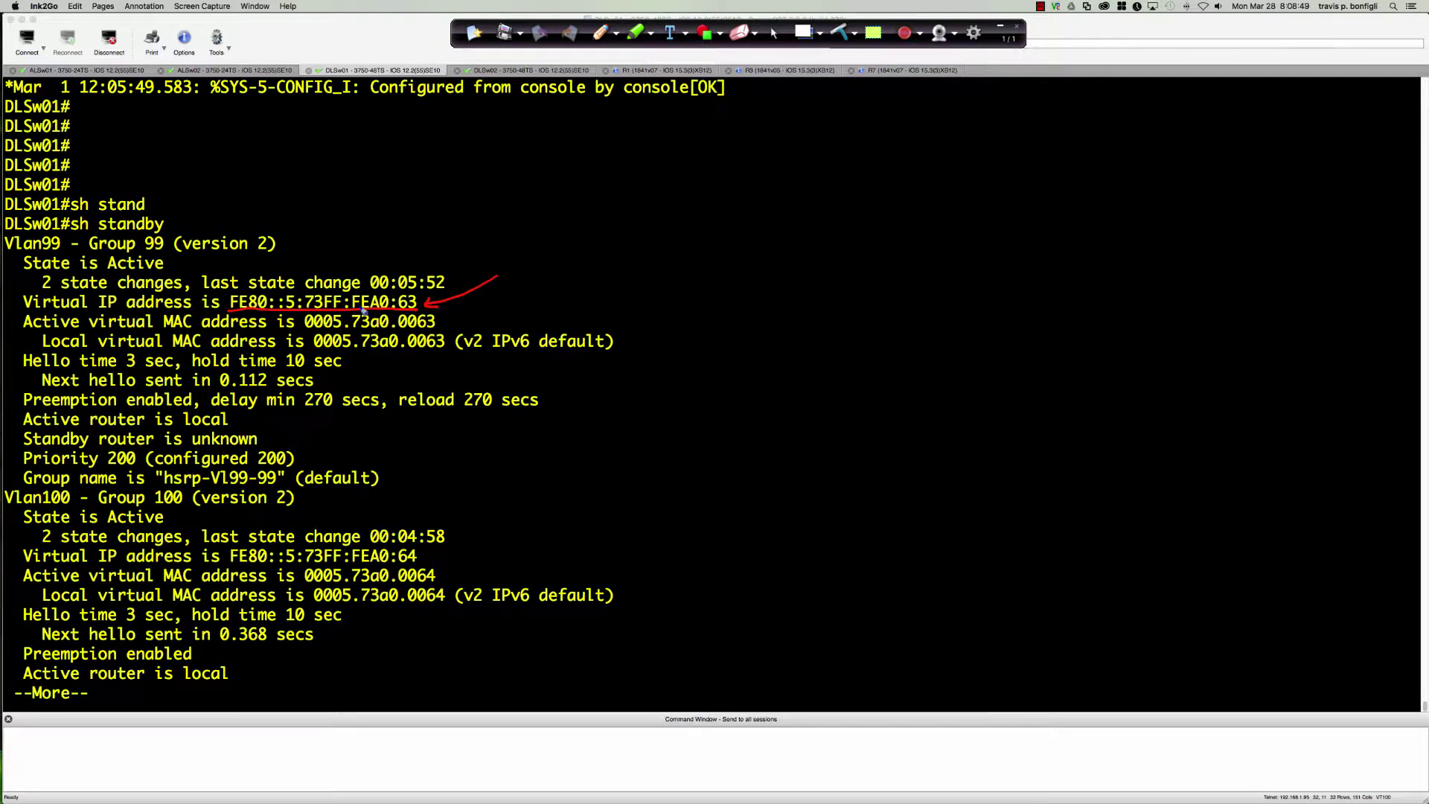
pyautogui.moveTo(336, 291)
pyautogui.mouseDown()
pyautogui.moveTo(323, 288)
pyautogui.moveTo(324, 316)
pyautogui.moveTo(356, 290)
pyautogui.moveTo(338, 293)
pyautogui.mouseUp()
pyautogui.moveTo(313, 334); pyautogui.dragTo(437, 334)
pyautogui.moveTo(521, 248)
pyautogui.mouseDown()
pyautogui.moveTo(550, 258)
pyautogui.moveTo(548, 243)
pyautogui.moveTo(562, 255)
pyautogui.moveTo(569, 233)
pyautogui.moveTo(576, 257)
pyautogui.moveTo(611, 244)
pyautogui.mouseUp()
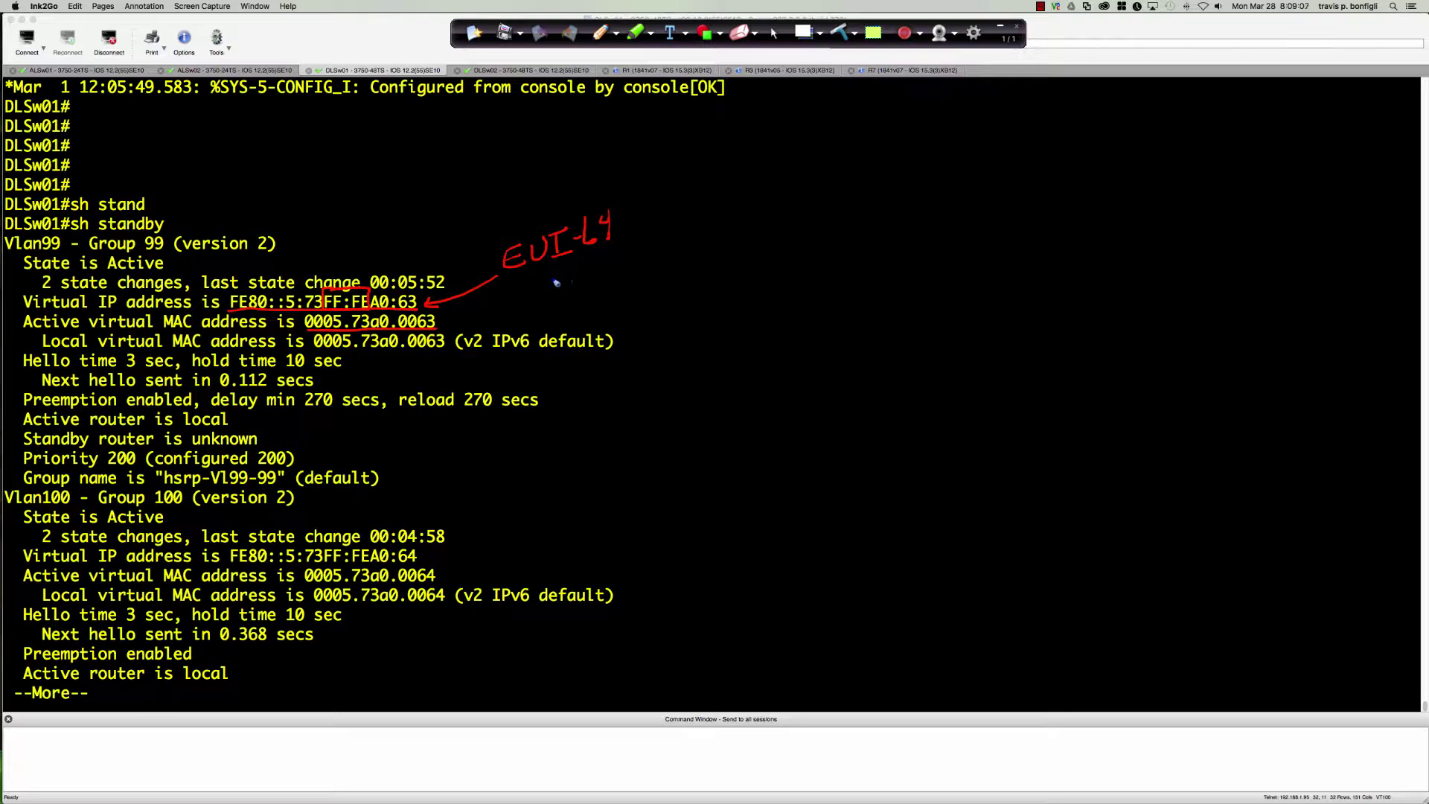
# - Draw an arrow from the active virtual MAC address and handwrite 0005.73a0.0063 beside it, slashing the zeros
pyautogui.moveTo(445, 325); pyautogui.dragTo(689, 307)
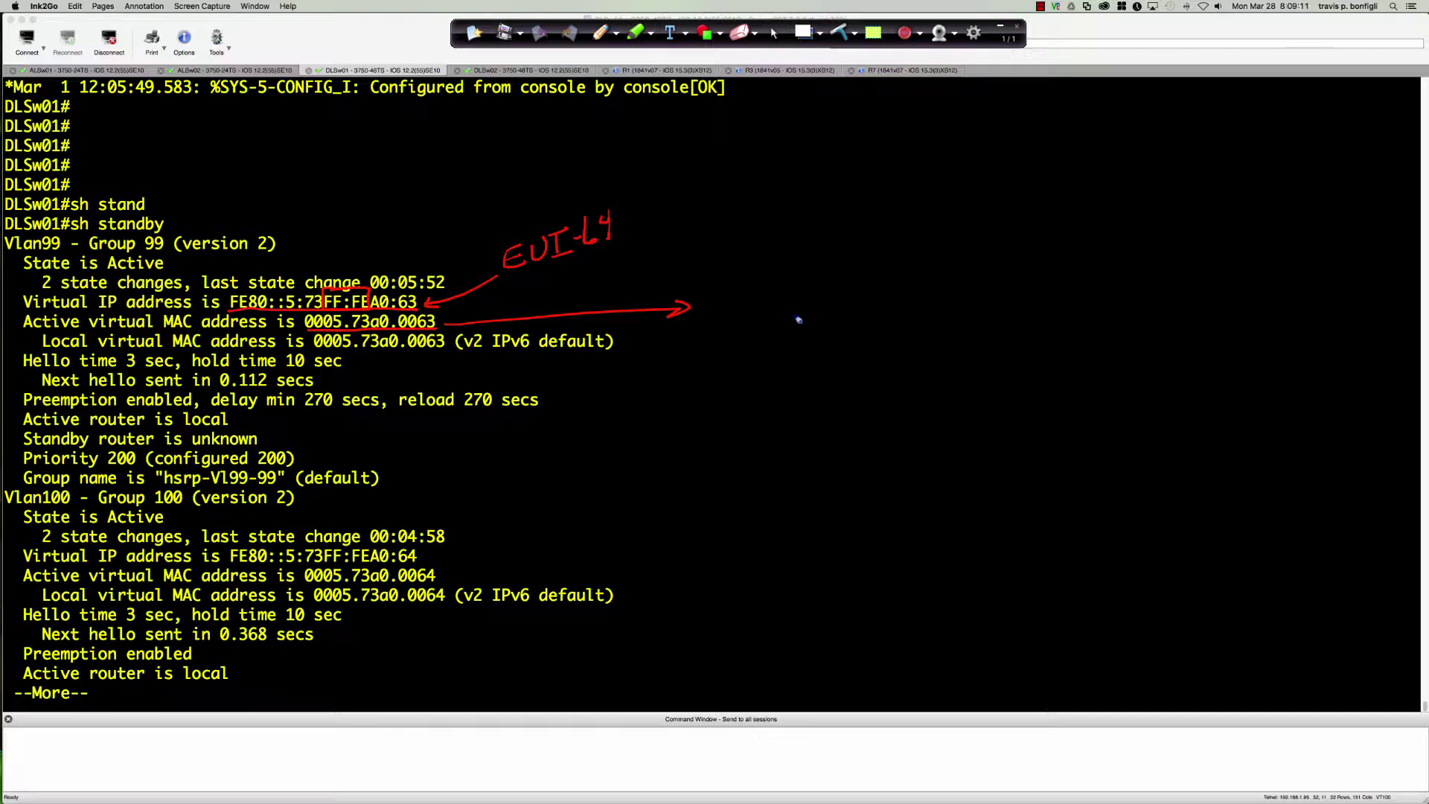
pyautogui.moveTo(777, 302)
pyautogui.mouseDown()
pyautogui.moveTo(885, 311)
pyautogui.moveTo(870, 314)
pyautogui.mouseUp()
pyautogui.moveTo(875, 291)
pyautogui.mouseDown()
pyautogui.moveTo(908, 316)
pyautogui.moveTo(967, 314)
pyautogui.moveTo(956, 318)
pyautogui.moveTo(994, 316)
pyautogui.moveTo(1017, 290)
pyautogui.mouseUp()
pyautogui.click(906, 315)
pyautogui.moveTo(1030, 287); pyautogui.dragTo(1007, 327)
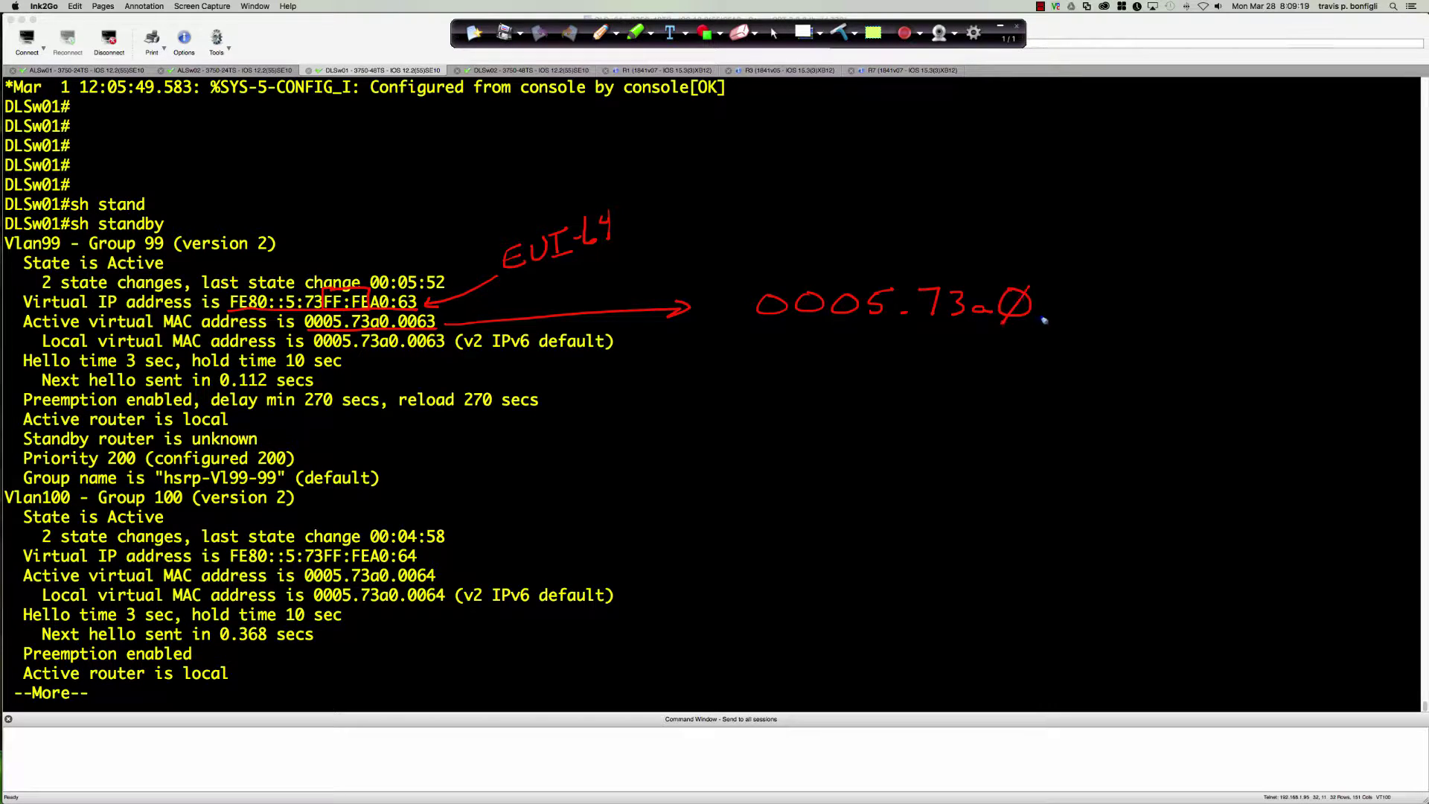
pyautogui.moveTo(858, 293)
pyautogui.mouseDown()
pyautogui.moveTo(841, 320)
pyautogui.moveTo(800, 326)
pyautogui.mouseUp()
pyautogui.moveTo(785, 292); pyautogui.dragTo(761, 323)
pyautogui.moveTo(1080, 298); pyautogui.dragTo(1138, 309)
pyautogui.moveTo(1158, 292)
pyautogui.mouseDown()
pyautogui.moveTo(1176, 298)
pyautogui.moveTo(1155, 318)
pyautogui.moveTo(1057, 324)
pyautogui.mouseUp()
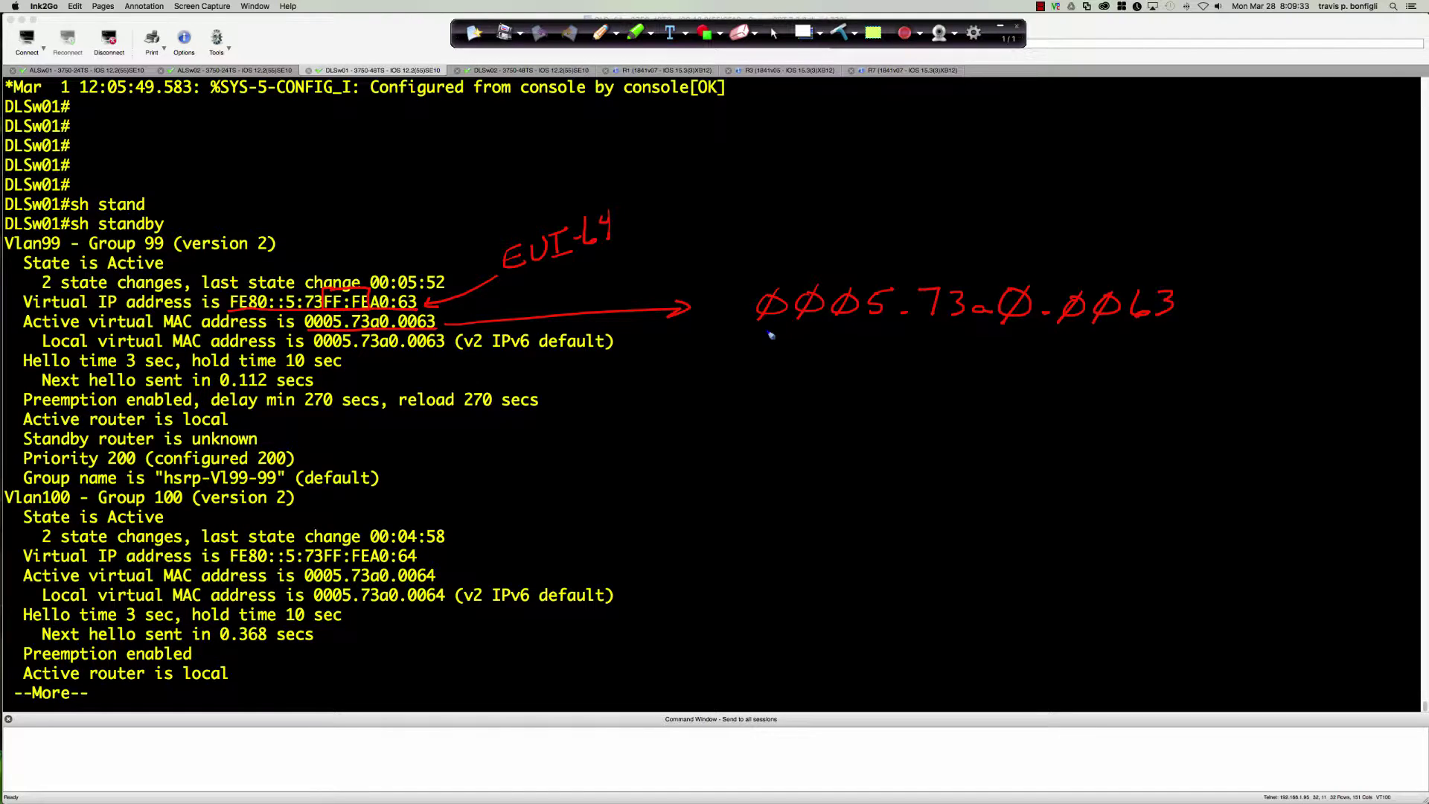
# - Expand the first two MAC digits into 0000 0000 with arrows, box the seventh bit, and write a 1 beneath it
pyautogui.moveTo(764, 325)
pyautogui.mouseDown()
pyautogui.moveTo(759, 350)
pyautogui.moveTo(773, 350)
pyautogui.moveTo(707, 389)
pyautogui.moveTo(759, 388)
pyautogui.mouseUp()
pyautogui.moveTo(806, 320); pyautogui.dragTo(791, 385)
pyautogui.moveTo(808, 383)
pyautogui.mouseDown()
pyautogui.moveTo(836, 384)
pyautogui.moveTo(830, 407)
pyautogui.moveTo(813, 409)
pyautogui.moveTo(836, 378)
pyautogui.moveTo(817, 374)
pyautogui.mouseUp()
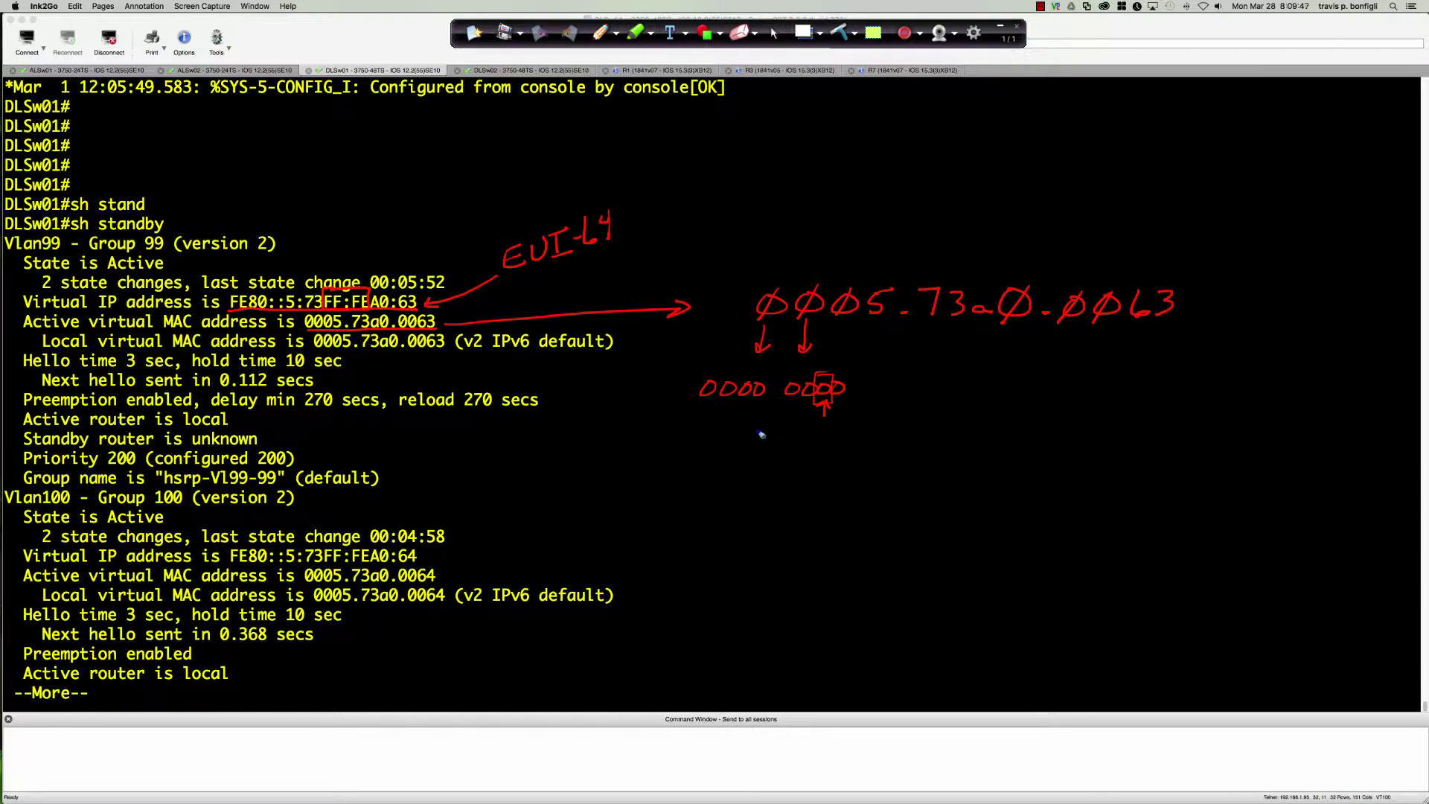
pyautogui.moveTo(823, 422); pyautogui.dragTo(822, 441)
# - Handwrite the flipped-bit MAC address 0205.73a0.0063 below the binary digits
pyautogui.moveTo(766, 477)
pyautogui.mouseDown()
pyautogui.moveTo(802, 477)
pyautogui.moveTo(792, 495)
pyautogui.moveTo(818, 499)
pyautogui.mouseUp()
pyautogui.moveTo(841, 469)
pyautogui.mouseDown()
pyautogui.moveTo(828, 490)
pyautogui.moveTo(843, 467)
pyautogui.mouseUp()
pyautogui.moveTo(866, 465)
pyautogui.mouseDown()
pyautogui.moveTo(852, 492)
pyautogui.moveTo(875, 463)
pyautogui.moveTo(894, 488)
pyautogui.moveTo(924, 464)
pyautogui.moveTo(914, 492)
pyautogui.mouseUp()
pyautogui.moveTo(930, 464)
pyautogui.mouseDown()
pyautogui.moveTo(934, 492)
pyautogui.moveTo(972, 482)
pyautogui.moveTo(987, 494)
pyautogui.moveTo(1009, 470)
pyautogui.moveTo(985, 500)
pyautogui.moveTo(1061, 485)
pyautogui.moveTo(1068, 467)
pyautogui.moveTo(1145, 487)
pyautogui.mouseUp()
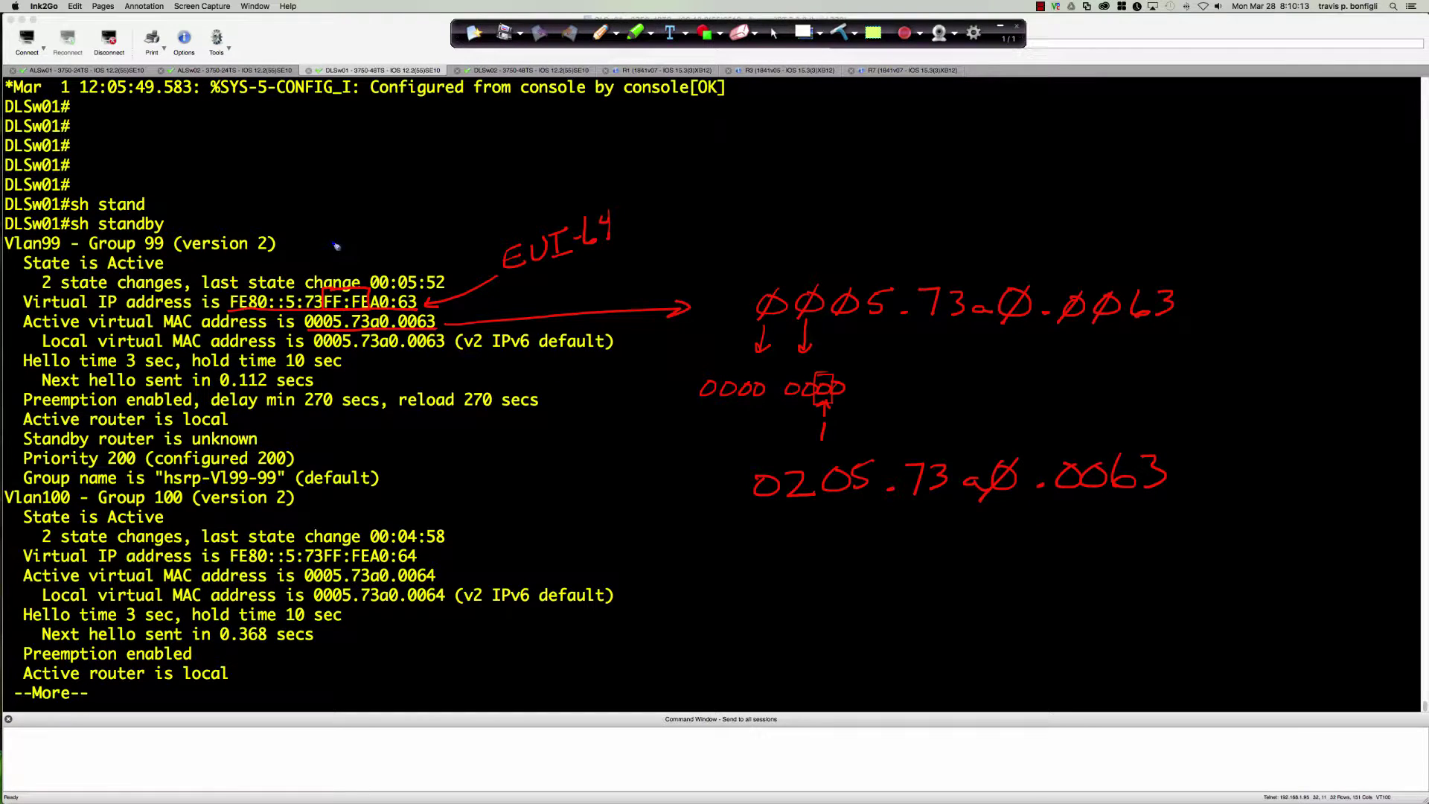
# - Circle the 2 in 0205 and the 5 in both original addresses, adding arrows to the virtual IP's 5 and the boxed bit
pyautogui.moveTo(333, 242); pyautogui.dragTo(298, 292)
pyautogui.moveTo(795, 460); pyautogui.dragTo(787, 456)
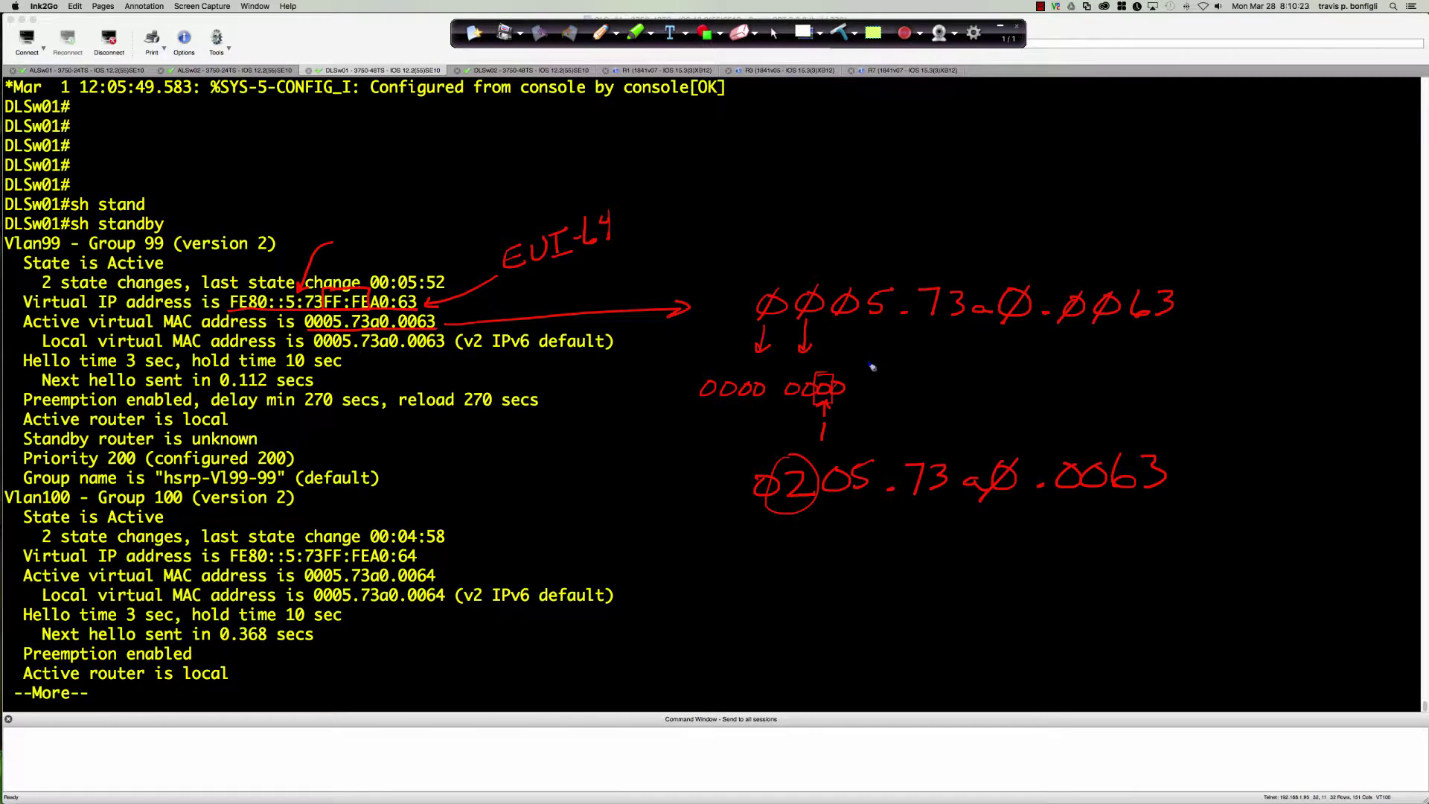
pyautogui.moveTo(899, 350)
pyautogui.mouseDown()
pyautogui.moveTo(842, 381)
pyautogui.moveTo(869, 378)
pyautogui.mouseUp()
pyautogui.moveTo(296, 301)
pyautogui.mouseDown()
pyautogui.moveTo(277, 304)
pyautogui.moveTo(295, 289)
pyautogui.mouseUp()
pyautogui.moveTo(875, 277)
pyautogui.mouseDown()
pyautogui.moveTo(881, 334)
pyautogui.moveTo(903, 300)
pyautogui.moveTo(877, 274)
pyautogui.mouseUp()
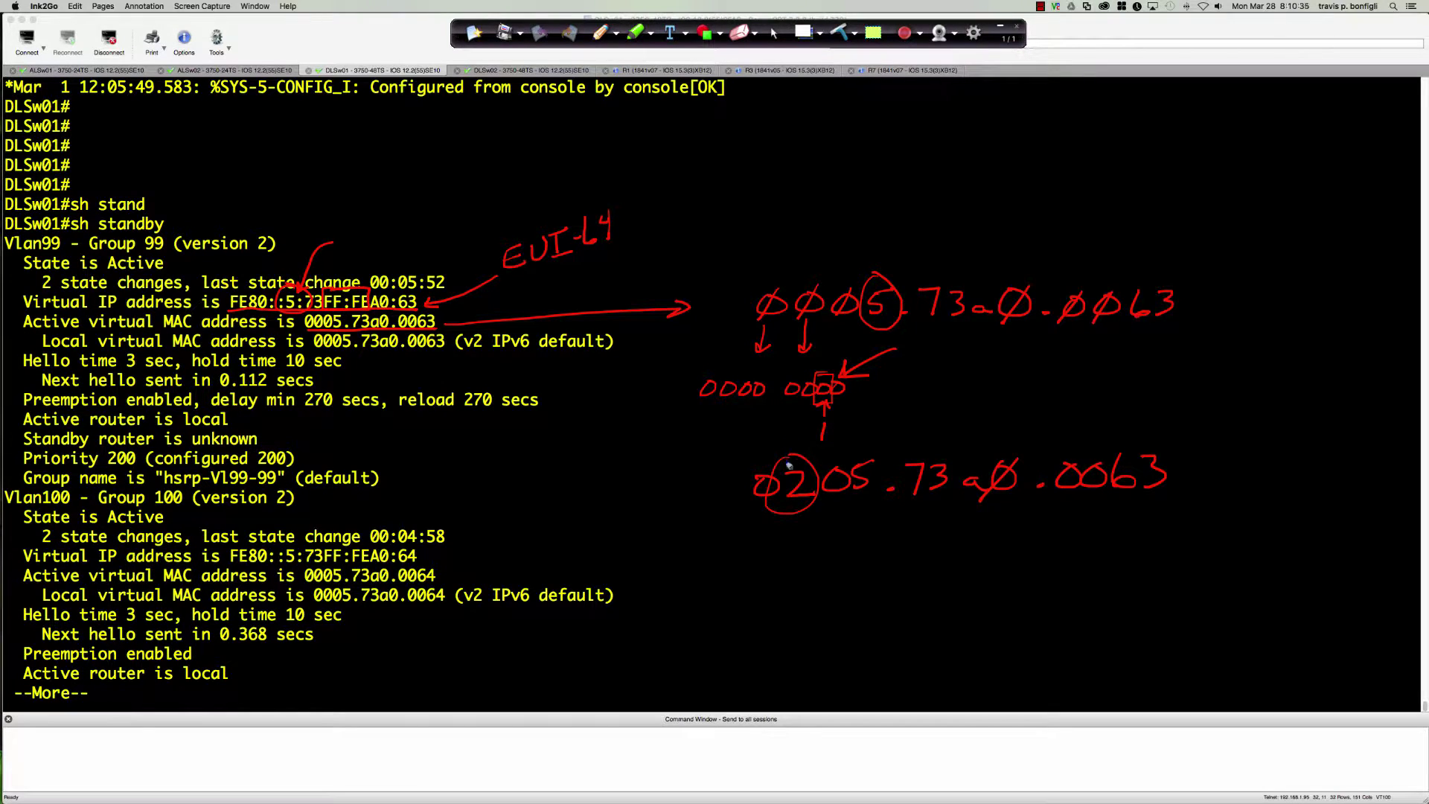
# - Cross out 0205 in the flipped-bit address and circle that part
pyautogui.moveTo(752, 433); pyautogui.dragTo(852, 495)
pyautogui.moveTo(854, 430); pyautogui.dragTo(754, 512)
pyautogui.moveTo(833, 421)
pyautogui.mouseDown()
pyautogui.moveTo(696, 476)
pyautogui.moveTo(826, 403)
pyautogui.mouseUp()
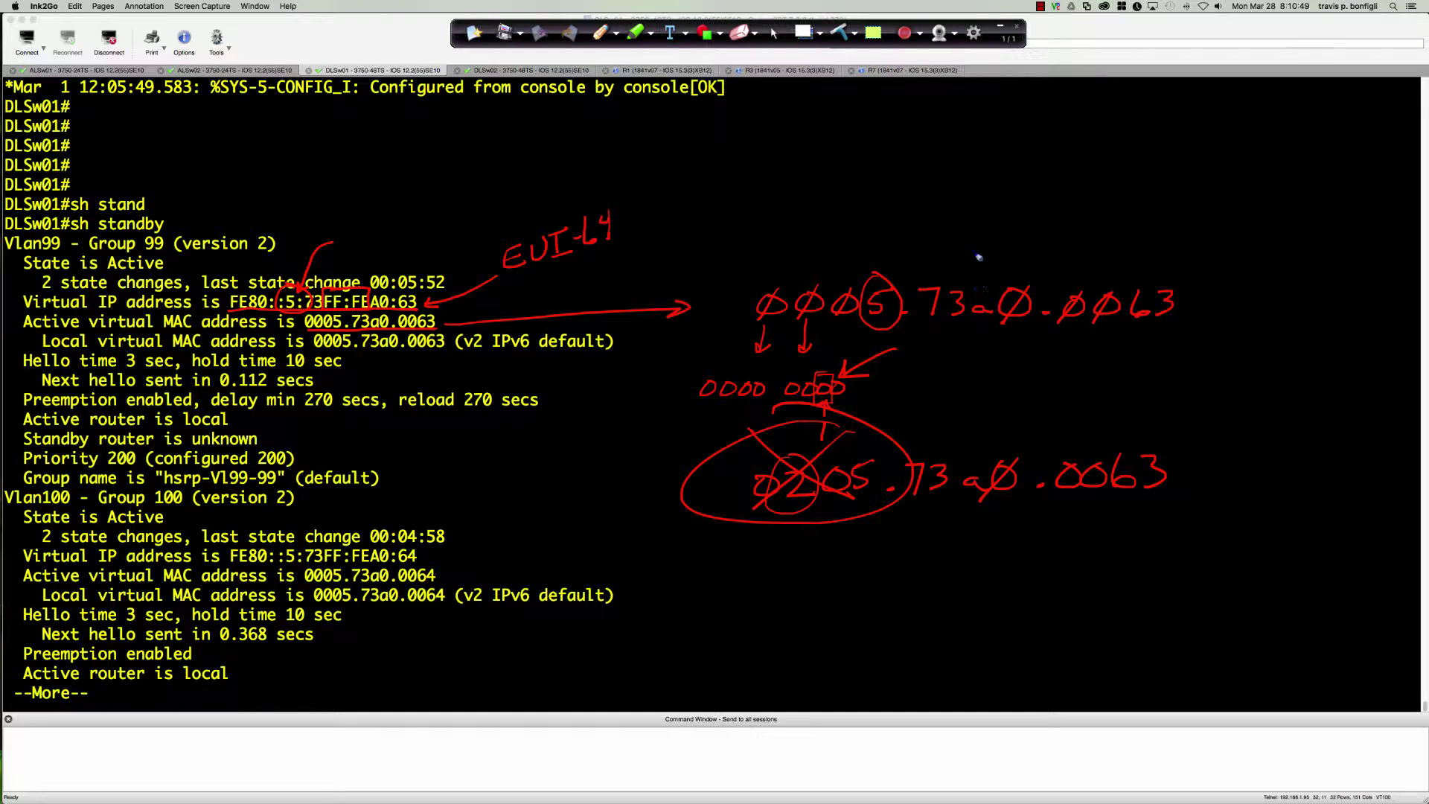
# - Handwrite "FF FE" above the MAC address with an arrow pointing between 73 and a0
pyautogui.moveTo(968, 222)
pyautogui.mouseDown()
pyautogui.moveTo(964, 296)
pyautogui.moveTo(976, 285)
pyautogui.mouseUp()
pyautogui.moveTo(923, 172)
pyautogui.mouseDown()
pyautogui.moveTo(928, 193)
pyautogui.moveTo(944, 156)
pyautogui.mouseUp()
pyautogui.moveTo(923, 174); pyautogui.dragTo(948, 190)
pyautogui.moveTo(950, 157)
pyautogui.mouseDown()
pyautogui.moveTo(985, 173)
pyautogui.moveTo(989, 191)
pyautogui.moveTo(998, 154)
pyautogui.mouseUp()
pyautogui.moveTo(985, 172)
pyautogui.mouseDown()
pyautogui.moveTo(1023, 184)
pyautogui.moveTo(1020, 155)
pyautogui.mouseUp()
pyautogui.moveTo(1004, 172); pyautogui.dragTo(1016, 171)
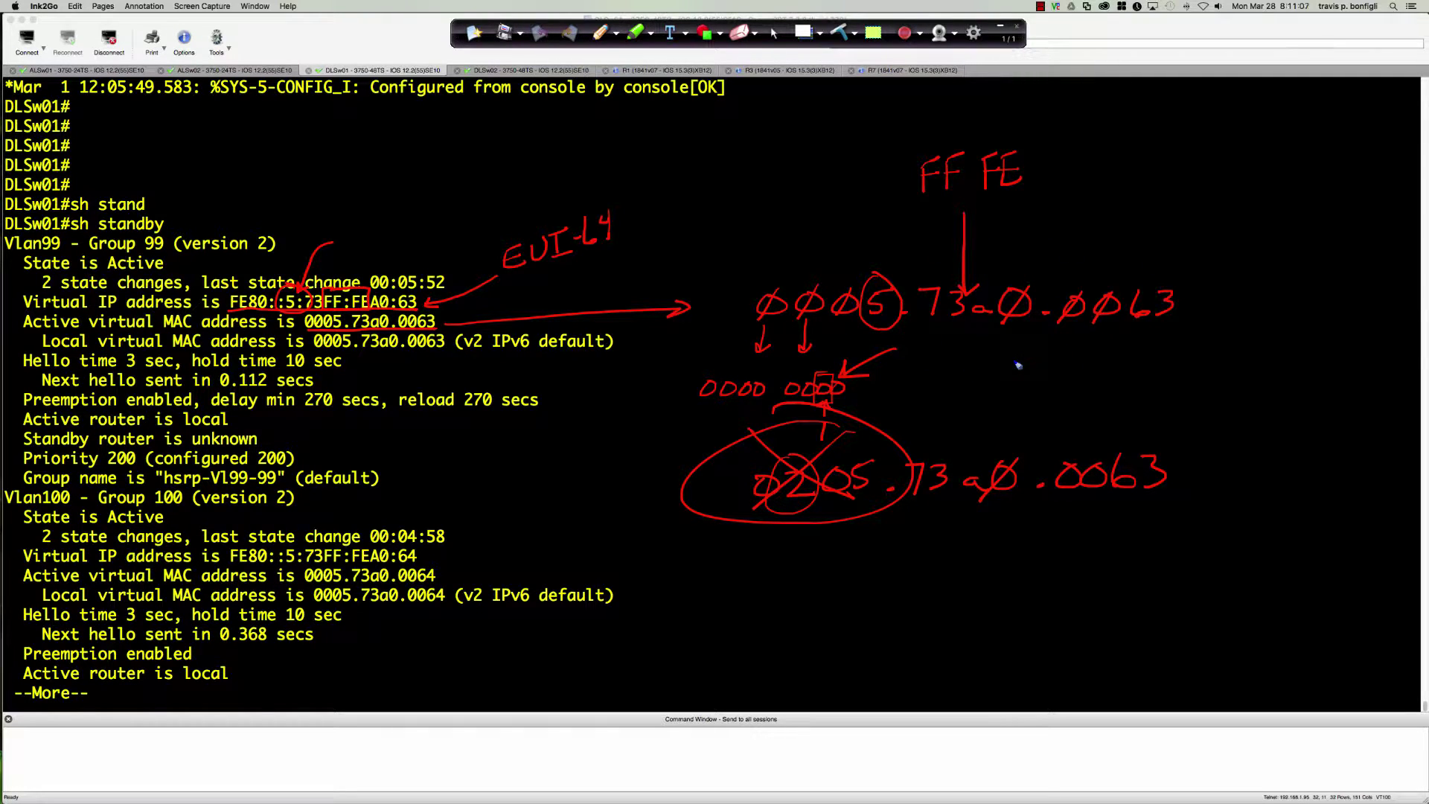
# - Handwrite the link-local prefix FE80:: below the MAC addresses and mark the double colon with an arrow from 0000
pyautogui.moveTo(660, 601); pyautogui.dragTo(653, 649)
pyautogui.moveTo(659, 601)
pyautogui.mouseDown()
pyautogui.moveTo(684, 593)
pyautogui.moveTo(679, 620)
pyautogui.moveTo(713, 638)
pyautogui.moveTo(714, 596)
pyautogui.moveTo(708, 618)
pyautogui.moveTo(734, 639)
pyautogui.moveTo(750, 599)
pyautogui.moveTo(774, 605)
pyautogui.mouseUp()
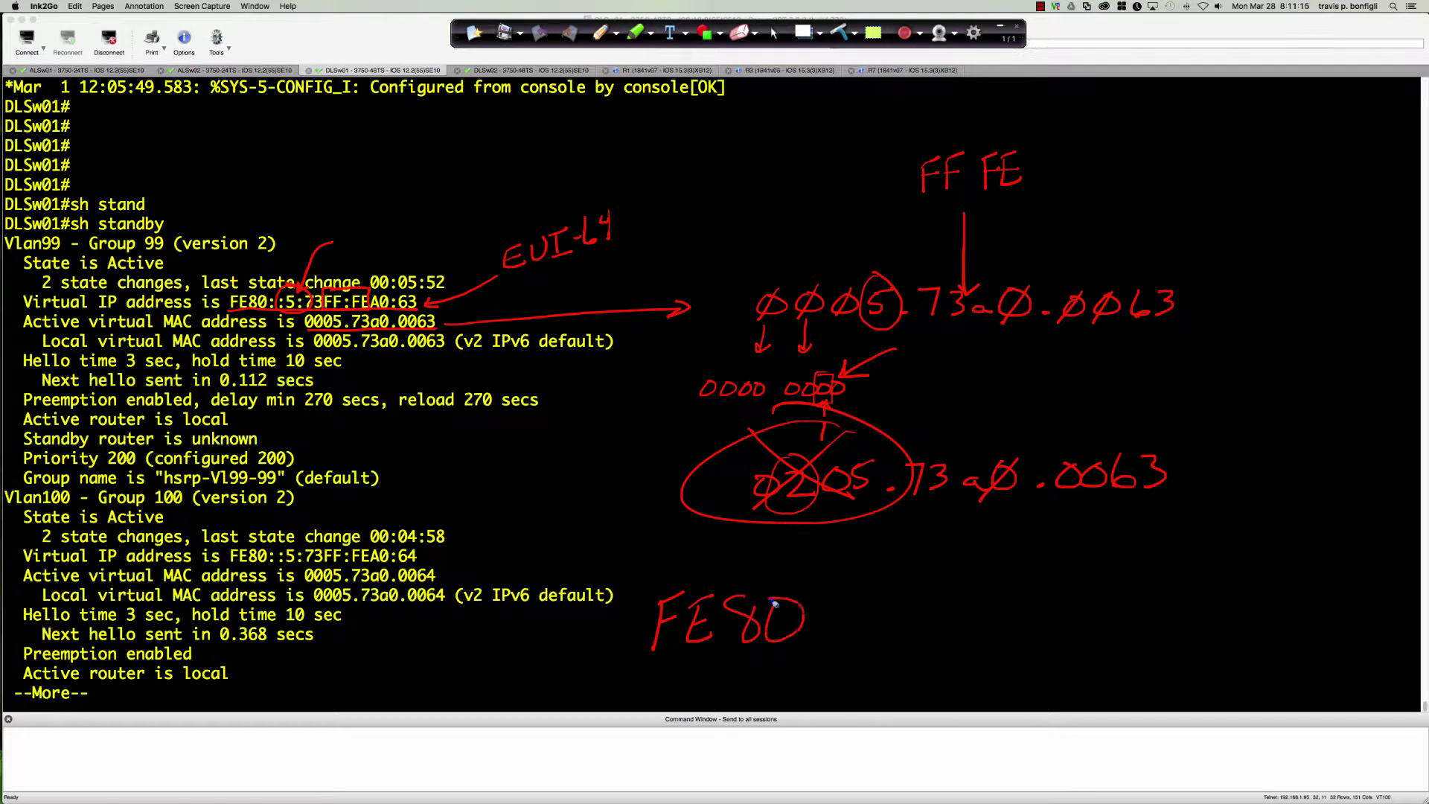
pyautogui.click(826, 603)
pyautogui.click(826, 629)
pyautogui.click(859, 599)
pyautogui.click(859, 634)
pyautogui.moveTo(841, 565)
pyautogui.mouseDown()
pyautogui.moveTo(840, 592)
pyautogui.moveTo(855, 588)
pyautogui.moveTo(831, 636)
pyautogui.moveTo(820, 552)
pyautogui.moveTo(858, 549)
pyautogui.mouseUp()
pyautogui.moveTo(859, 630); pyautogui.dragTo(861, 630)
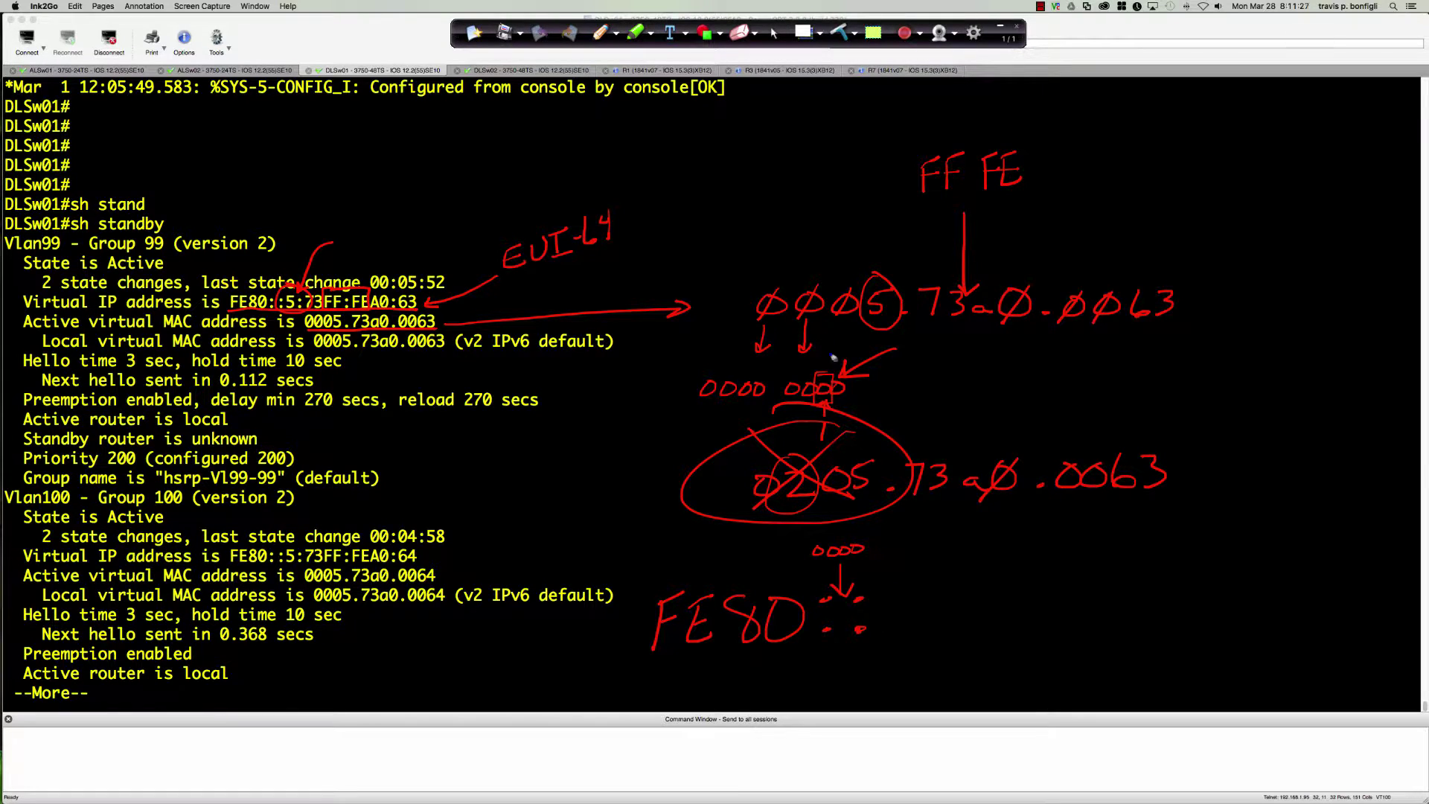
# - Cross out the three leading zeros of the handwritten original MAC address and append "5:" to the FE80:: prefix
pyautogui.moveTo(766, 282); pyautogui.dragTo(862, 325)
pyautogui.moveTo(759, 325); pyautogui.dragTo(827, 301)
pyautogui.moveTo(904, 596); pyautogui.dragTo(883, 621)
pyautogui.click(933, 594)
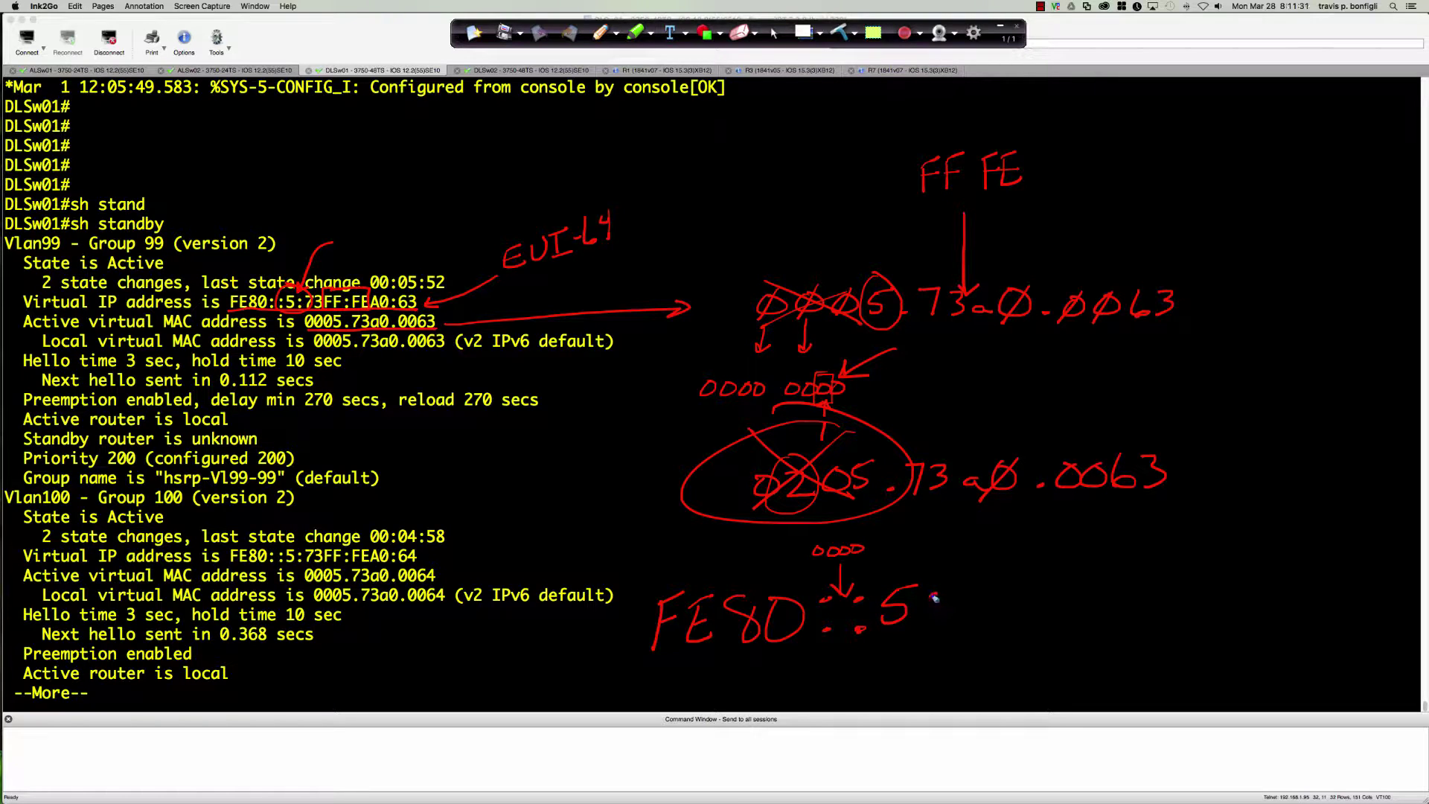
pyautogui.click(934, 629)
# - Continue the handwritten IPv6 address with 73FF:FEA0 and slash the zeros in FE80 and FEA0
pyautogui.moveTo(957, 595)
pyautogui.mouseDown()
pyautogui.moveTo(971, 631)
pyautogui.moveTo(1020, 627)
pyautogui.moveTo(1038, 588)
pyautogui.moveTo(1034, 605)
pyautogui.mouseUp()
pyautogui.moveTo(1046, 593); pyautogui.dragTo(1045, 633)
pyautogui.moveTo(1047, 591)
pyautogui.mouseDown()
pyautogui.moveTo(1062, 587)
pyautogui.moveTo(1062, 605)
pyautogui.mouseUp()
pyautogui.click(1073, 590)
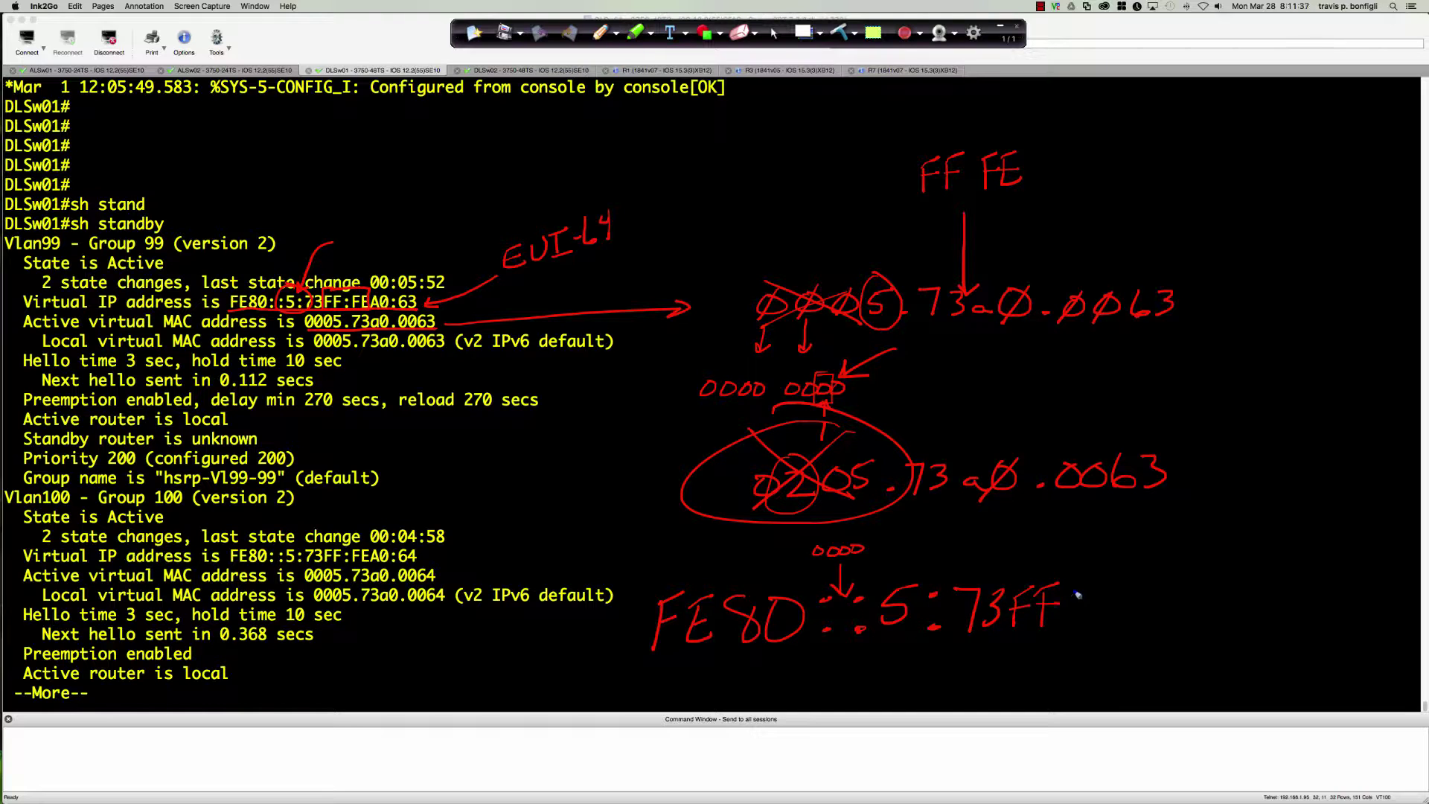
pyautogui.click(1070, 628)
pyautogui.moveTo(1105, 587)
pyautogui.mouseDown()
pyautogui.moveTo(1103, 630)
pyautogui.moveTo(1125, 579)
pyautogui.moveTo(1123, 599)
pyautogui.mouseUp()
pyautogui.moveTo(1132, 585)
pyautogui.mouseDown()
pyautogui.moveTo(1157, 618)
pyautogui.moveTo(1156, 582)
pyautogui.moveTo(1151, 600)
pyautogui.mouseUp()
pyautogui.moveTo(1157, 619)
pyautogui.mouseDown()
pyautogui.moveTo(1169, 588)
pyautogui.moveTo(1171, 609)
pyautogui.moveTo(1201, 616)
pyautogui.moveTo(1195, 587)
pyautogui.mouseUp()
pyautogui.moveTo(1208, 585); pyautogui.dragTo(1178, 634)
pyautogui.moveTo(801, 590); pyautogui.dragTo(765, 660)
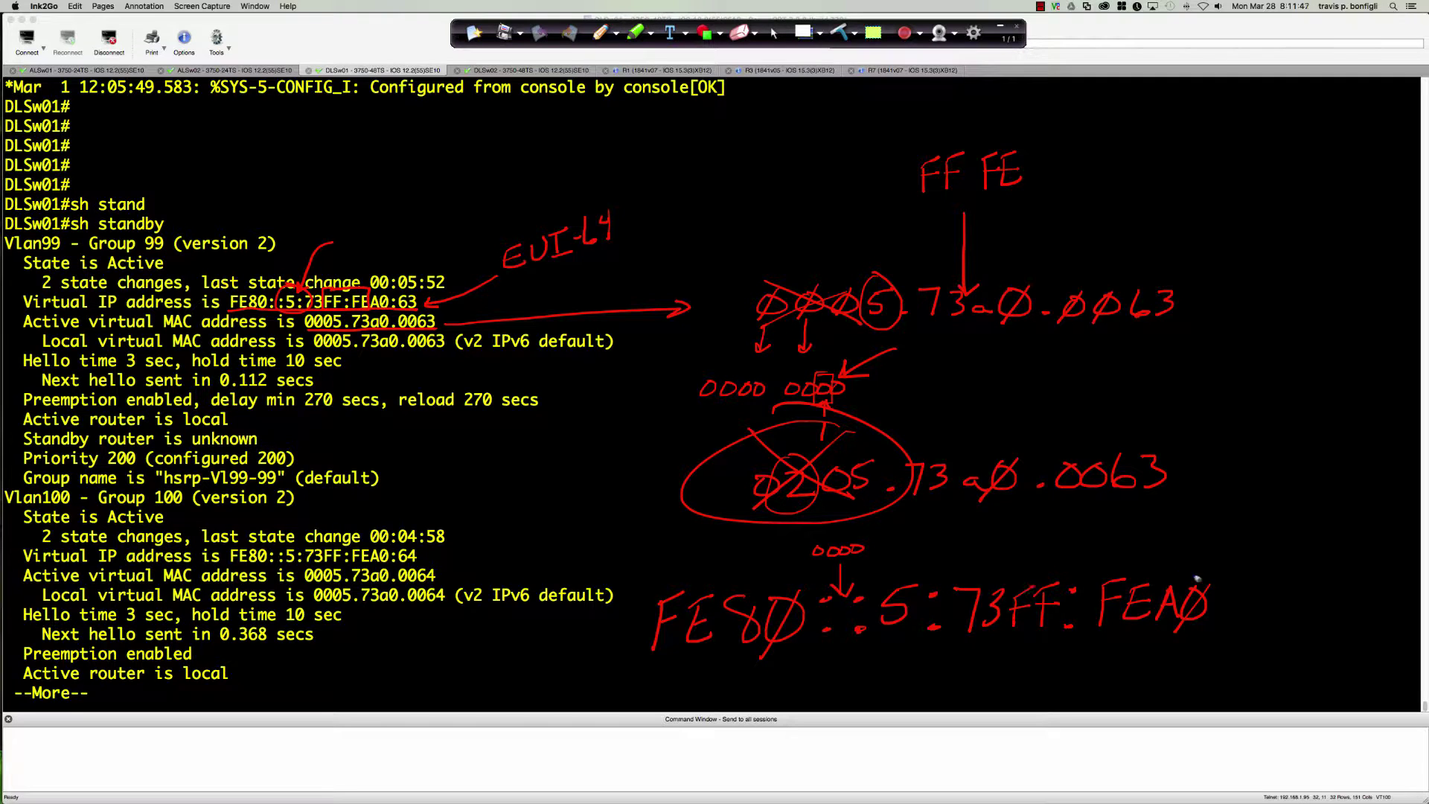
# - Finish the handwritten IPv6 address with ":63", crossing out the MAC's last 00, and box the whole address
pyautogui.moveTo(1224, 587); pyautogui.dragTo(1221, 622)
pyautogui.moveTo(1047, 288)
pyautogui.mouseDown()
pyautogui.moveTo(1069, 289)
pyautogui.moveTo(1061, 337)
pyautogui.mouseUp()
pyautogui.moveTo(1257, 582)
pyautogui.mouseDown()
pyautogui.moveTo(1265, 622)
pyautogui.moveTo(1250, 611)
pyautogui.moveTo(1274, 616)
pyautogui.mouseUp()
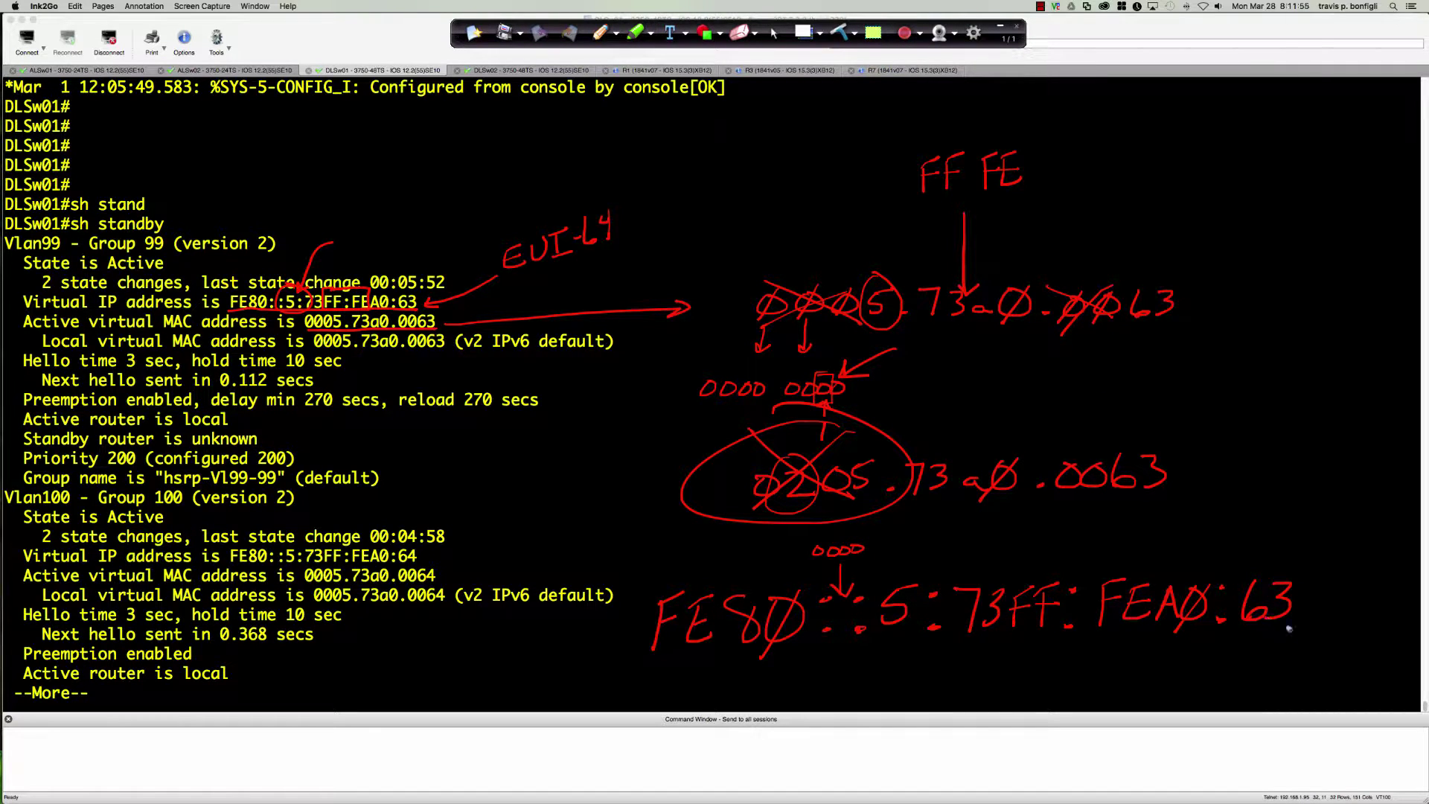
pyautogui.moveTo(1259, 558)
pyautogui.mouseDown()
pyautogui.moveTo(631, 570)
pyautogui.moveTo(627, 680)
pyautogui.moveTo(1185, 683)
pyautogui.moveTo(1335, 661)
pyautogui.moveTo(1315, 559)
pyautogui.moveTo(1245, 555)
pyautogui.mouseUp()
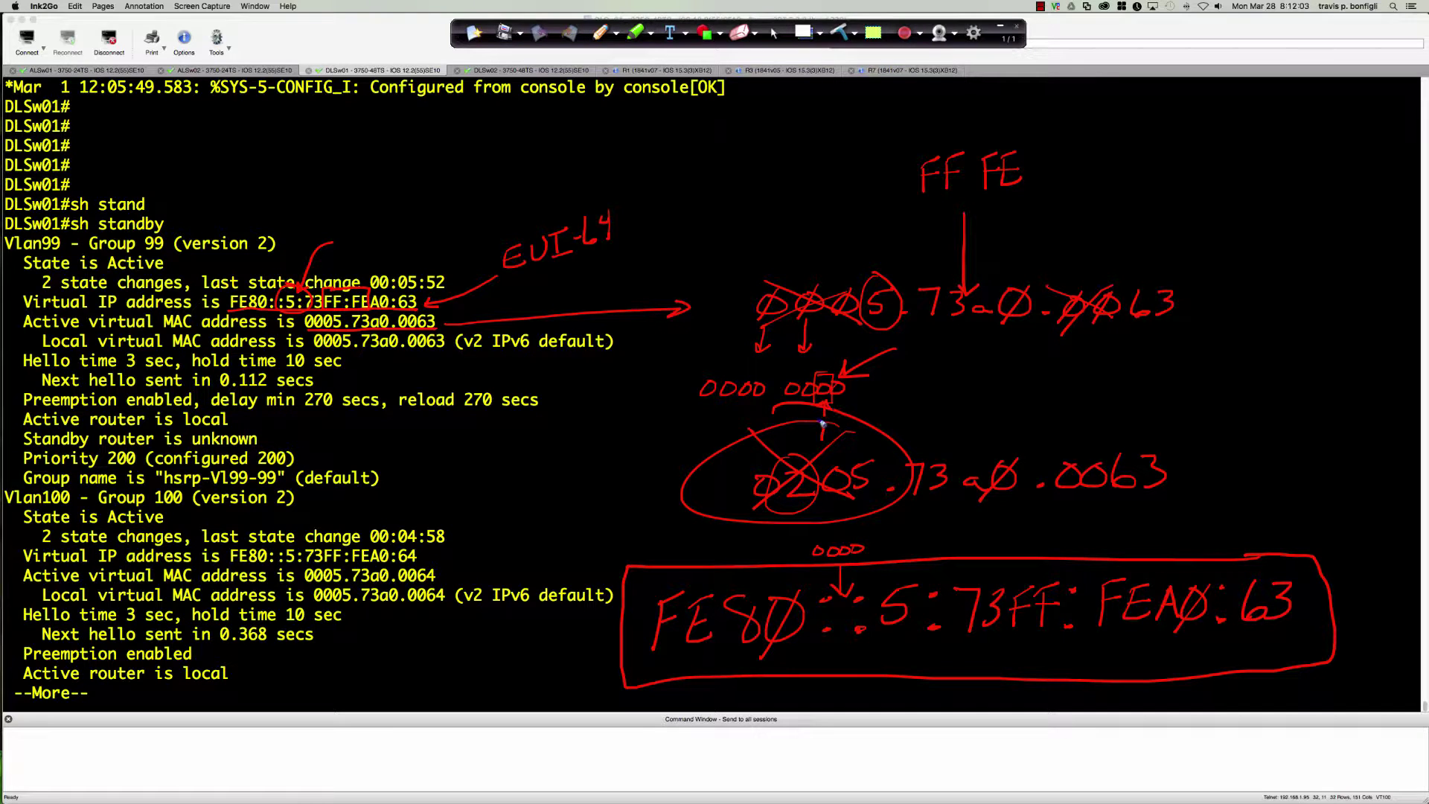
# - Circle the binary bit-flip digits and write "NO" beside them, underlined twice
pyautogui.moveTo(827, 336)
pyautogui.mouseDown()
pyautogui.moveTo(686, 419)
pyautogui.moveTo(870, 450)
pyautogui.moveTo(829, 338)
pyautogui.mouseUp()
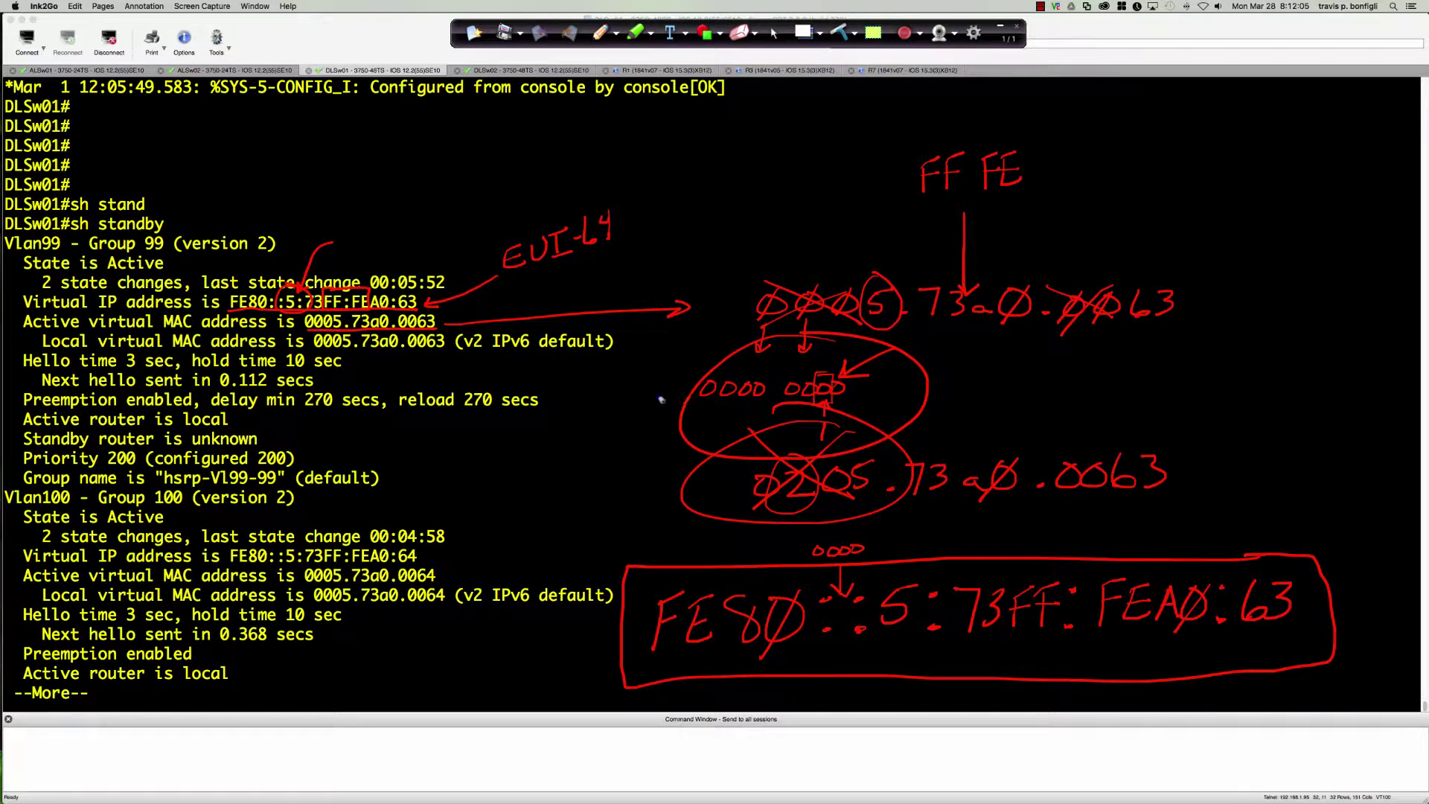
pyautogui.moveTo(596, 423)
pyautogui.mouseDown()
pyautogui.moveTo(625, 412)
pyautogui.moveTo(624, 377)
pyautogui.moveTo(647, 371)
pyautogui.moveTo(680, 407)
pyautogui.mouseUp()
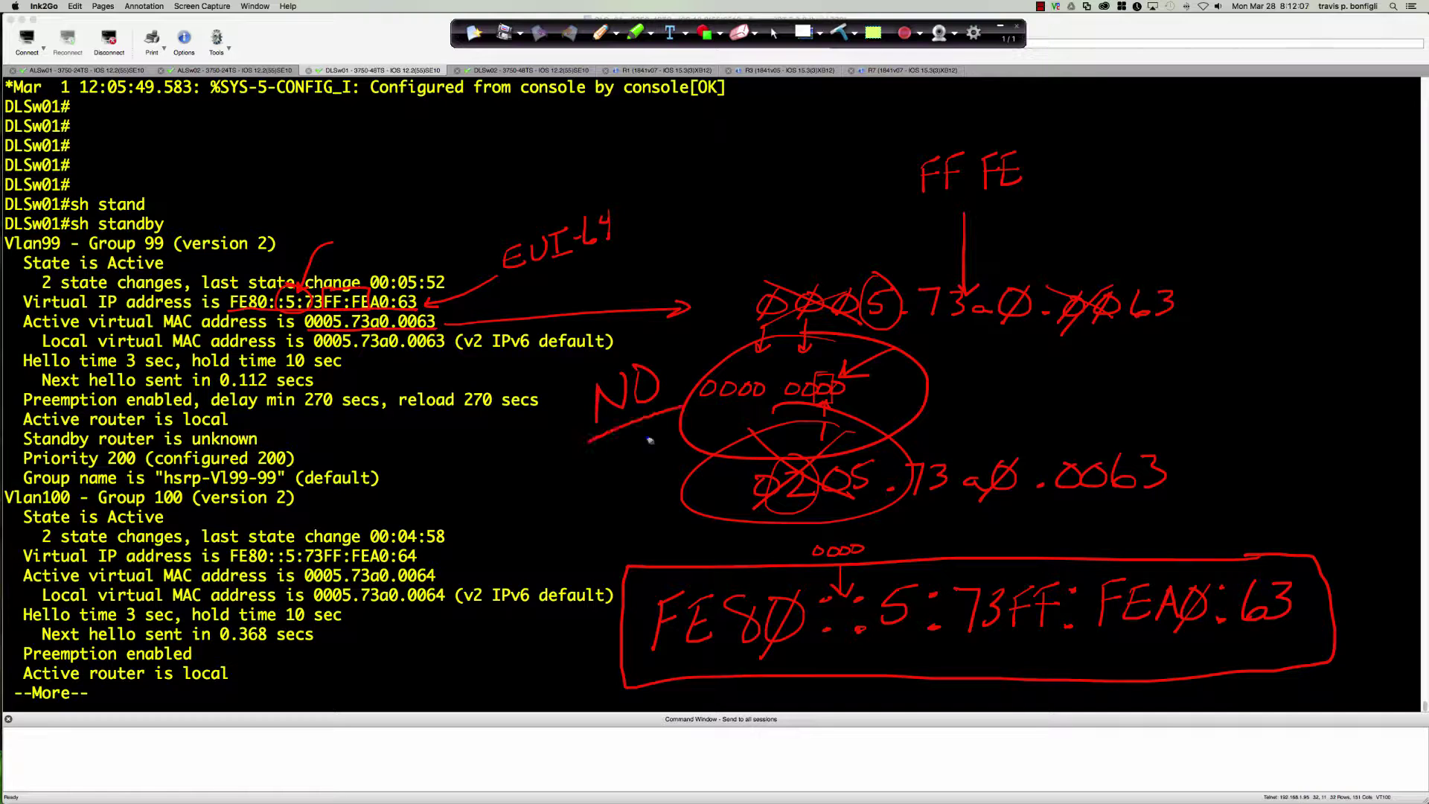
pyautogui.moveTo(615, 448); pyautogui.dragTo(692, 423)
# - Write 205 with an arrow to the boxed IPv6 address, cross it out, and draw another arrow pointing at the box
pyautogui.moveTo(954, 525)
pyautogui.mouseDown()
pyautogui.moveTo(902, 559)
pyautogui.moveTo(919, 555)
pyautogui.mouseUp()
pyautogui.moveTo(961, 517)
pyautogui.mouseDown()
pyautogui.moveTo(974, 532)
pyautogui.moveTo(985, 519)
pyautogui.mouseUp()
pyautogui.click(964, 535)
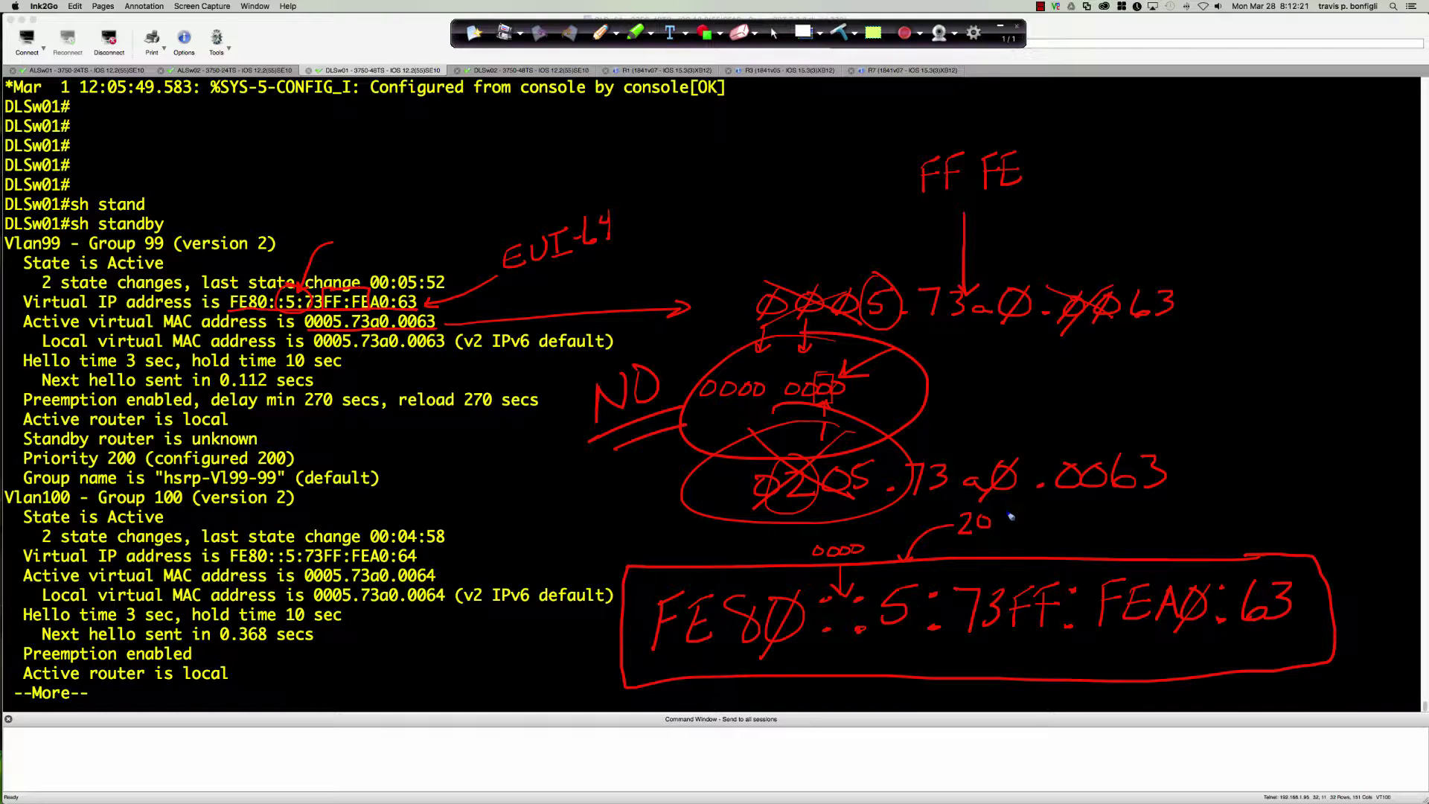
pyautogui.moveTo(998, 513); pyautogui.dragTo(995, 531)
pyautogui.moveTo(999, 513); pyautogui.dragTo(1019, 534)
pyautogui.moveTo(485, 638)
pyautogui.mouseDown()
pyautogui.moveTo(601, 635)
pyautogui.moveTo(574, 625)
pyautogui.mouseUp()
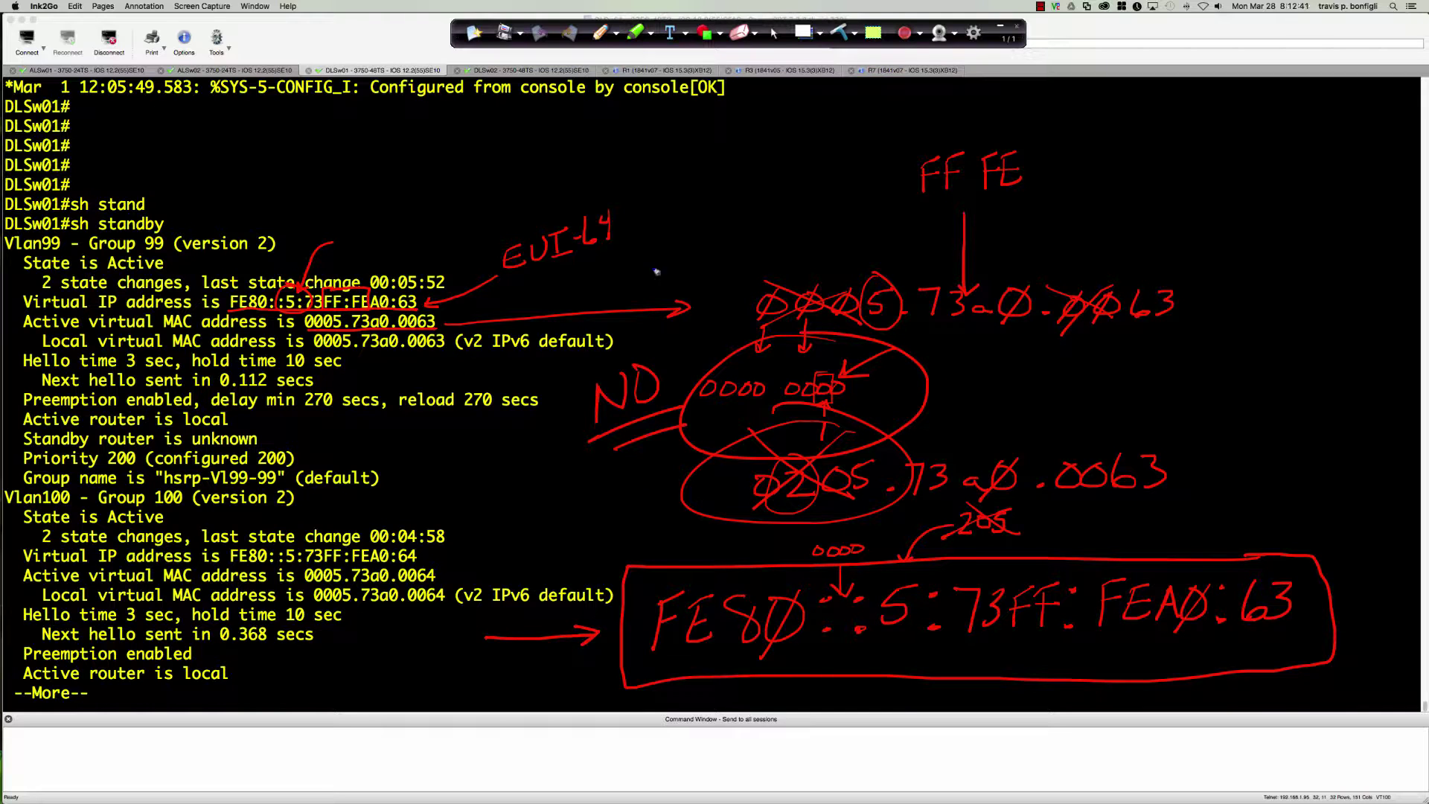
# - Write "MODIFIED" above EUI-64, box the two words together, and draw an arrow from the box towards the handwritten MAC address
pyautogui.moveTo(492, 220)
pyautogui.mouseDown()
pyautogui.moveTo(550, 189)
pyautogui.moveTo(570, 197)
pyautogui.moveTo(576, 179)
pyautogui.moveTo(638, 166)
pyautogui.mouseUp()
pyautogui.moveTo(500, 168)
pyautogui.mouseDown()
pyautogui.moveTo(459, 203)
pyautogui.moveTo(501, 301)
pyautogui.moveTo(679, 244)
pyautogui.moveTo(654, 135)
pyautogui.moveTo(476, 172)
pyautogui.mouseUp()
pyautogui.moveTo(648, 253)
pyautogui.mouseDown()
pyautogui.moveTo(716, 313)
pyautogui.moveTo(692, 325)
pyautogui.mouseUp()
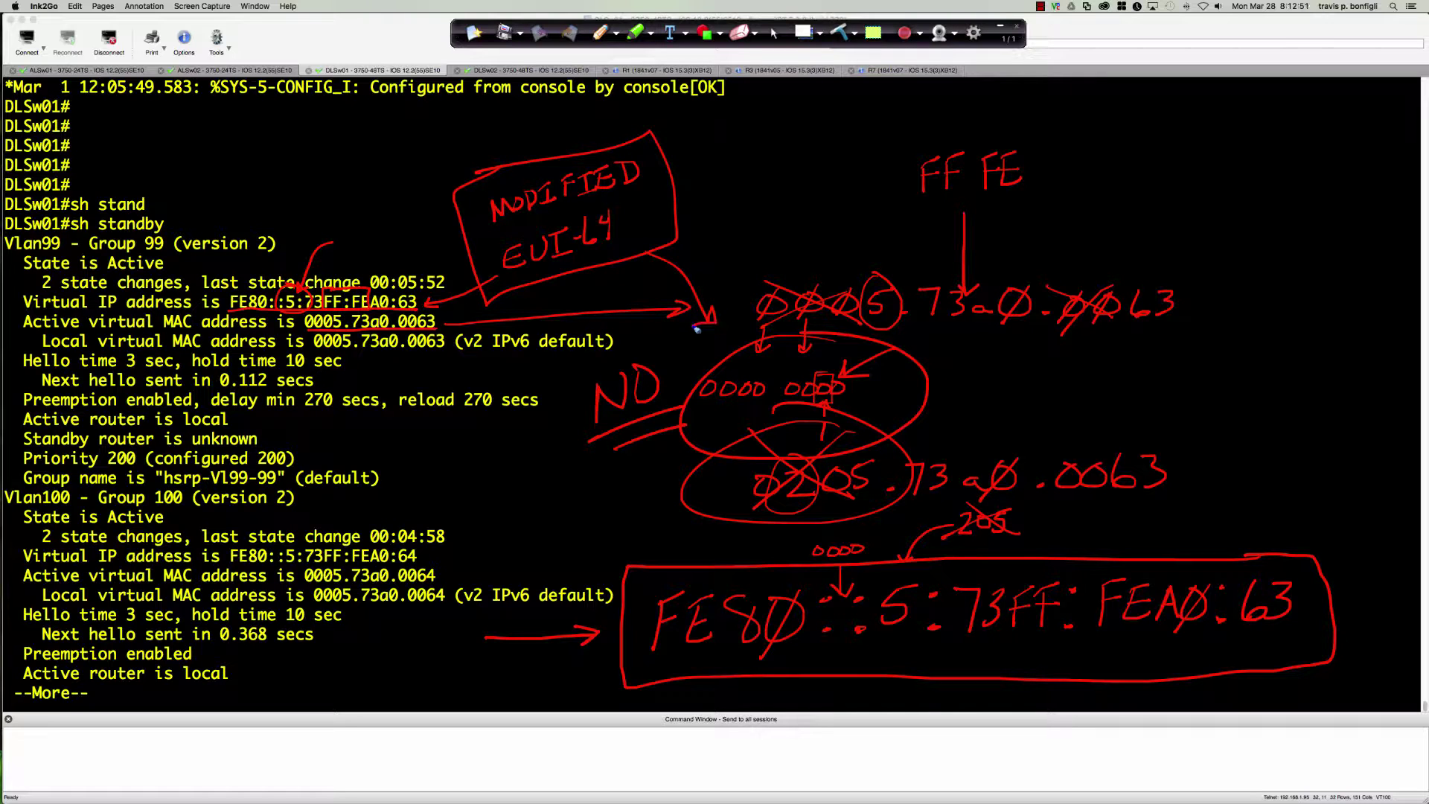
# - Write "NOT Flip" beside the arrow from the EUI-64 box, and box the FF FE and 0000 notes
pyautogui.moveTo(702, 276)
pyautogui.mouseDown()
pyautogui.moveTo(716, 262)
pyautogui.moveTo(743, 268)
pyautogui.moveTo(749, 237)
pyautogui.mouseUp()
pyautogui.moveTo(673, 372)
pyautogui.mouseDown()
pyautogui.moveTo(677, 350)
pyautogui.moveTo(690, 347)
pyautogui.moveTo(693, 369)
pyautogui.moveTo(704, 345)
pyautogui.moveTo(703, 362)
pyautogui.mouseUp()
pyautogui.moveTo(999, 140)
pyautogui.mouseDown()
pyautogui.moveTo(921, 142)
pyautogui.moveTo(899, 207)
pyautogui.moveTo(1062, 198)
pyautogui.moveTo(1059, 146)
pyautogui.moveTo(973, 138)
pyautogui.mouseUp()
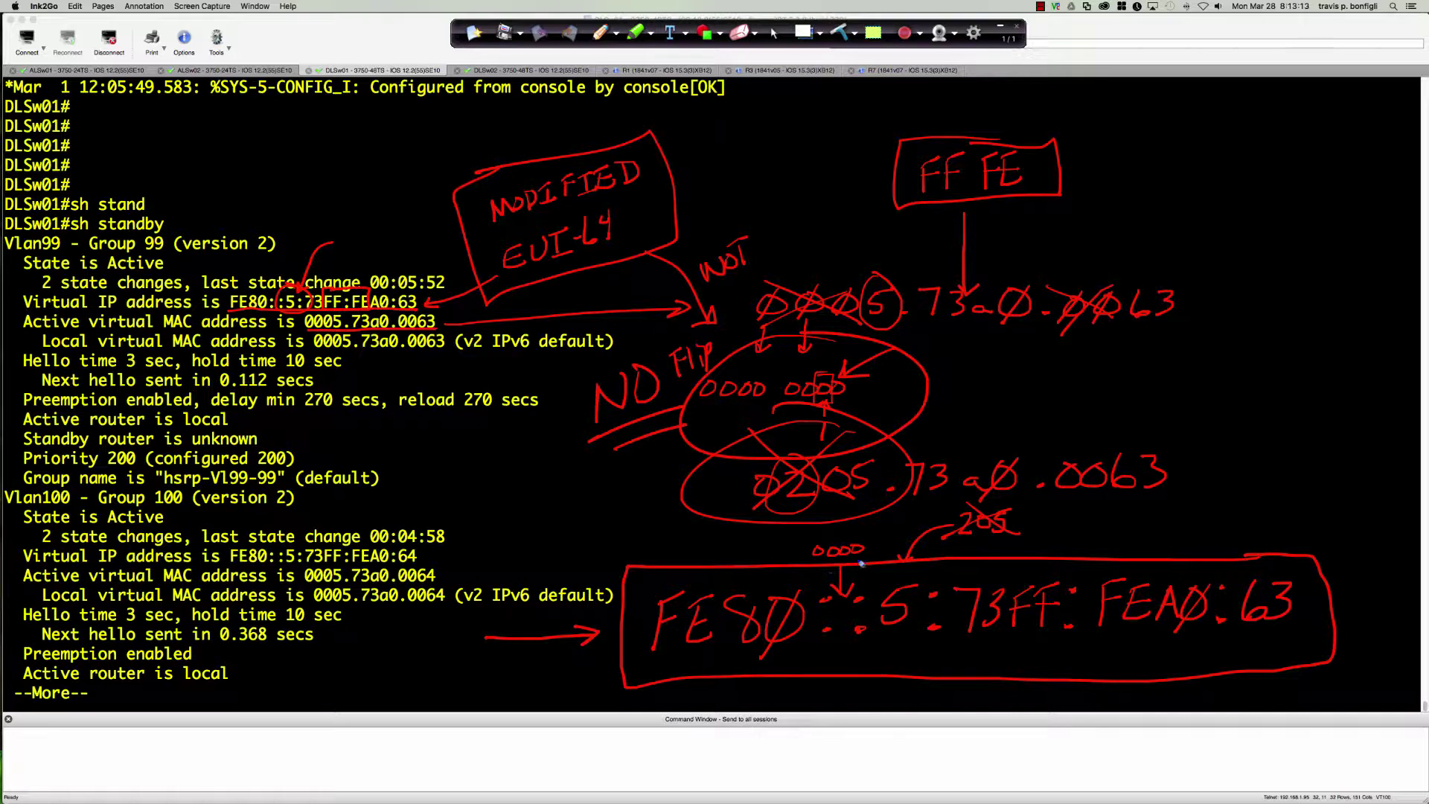
pyautogui.moveTo(859, 531)
pyautogui.mouseDown()
pyautogui.moveTo(801, 531)
pyautogui.moveTo(824, 565)
pyautogui.moveTo(888, 562)
pyautogui.moveTo(886, 529)
pyautogui.moveTo(819, 524)
pyautogui.mouseUp()
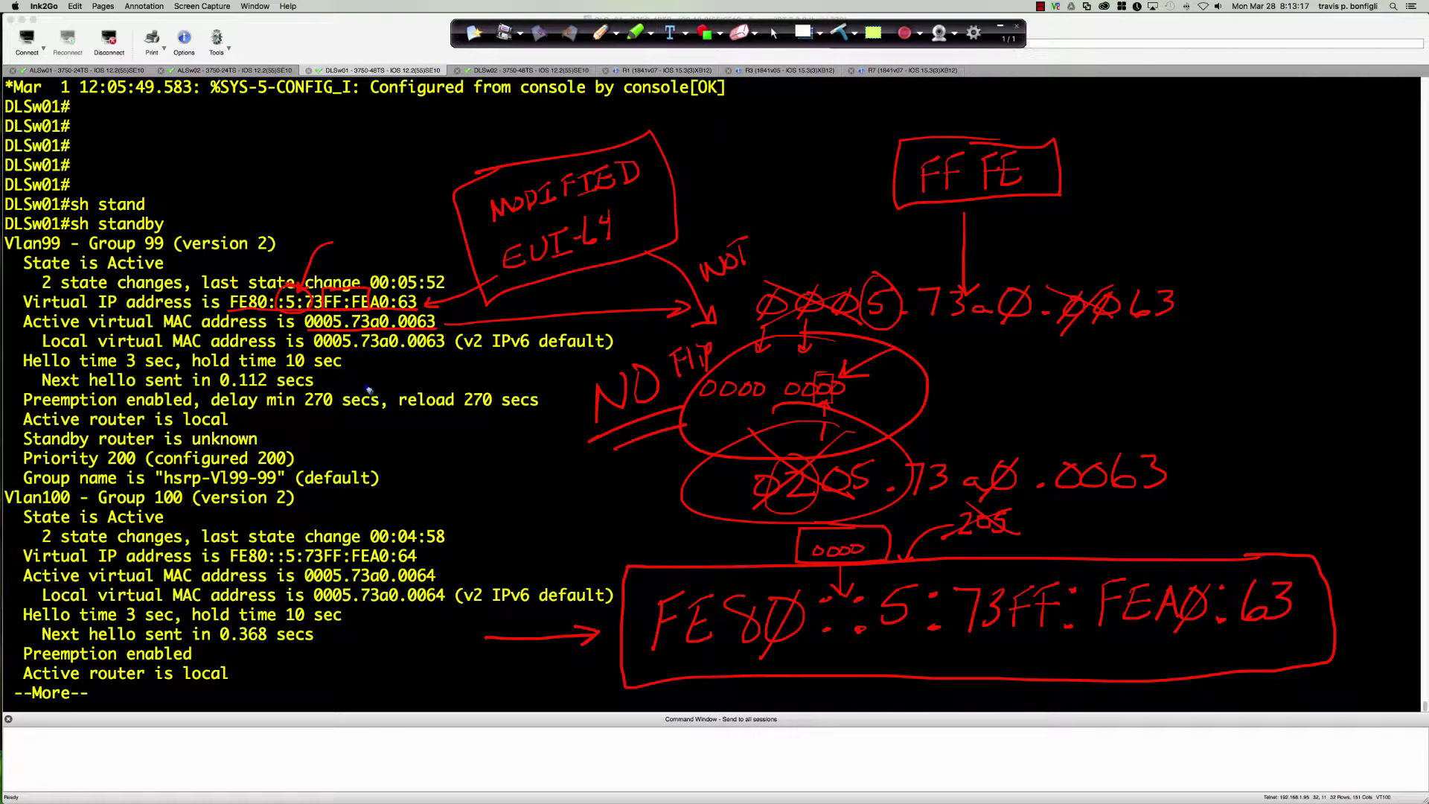
# - Underline "v2 IPv6 default", circle both 270-second delay values, and point arrows at the Vlan99 standby router and priority lines
pyautogui.moveTo(465, 353); pyautogui.dragTo(616, 357)
pyautogui.moveTo(321, 390)
pyautogui.mouseDown()
pyautogui.moveTo(330, 418)
pyautogui.moveTo(345, 401)
pyautogui.moveTo(314, 387)
pyautogui.mouseUp()
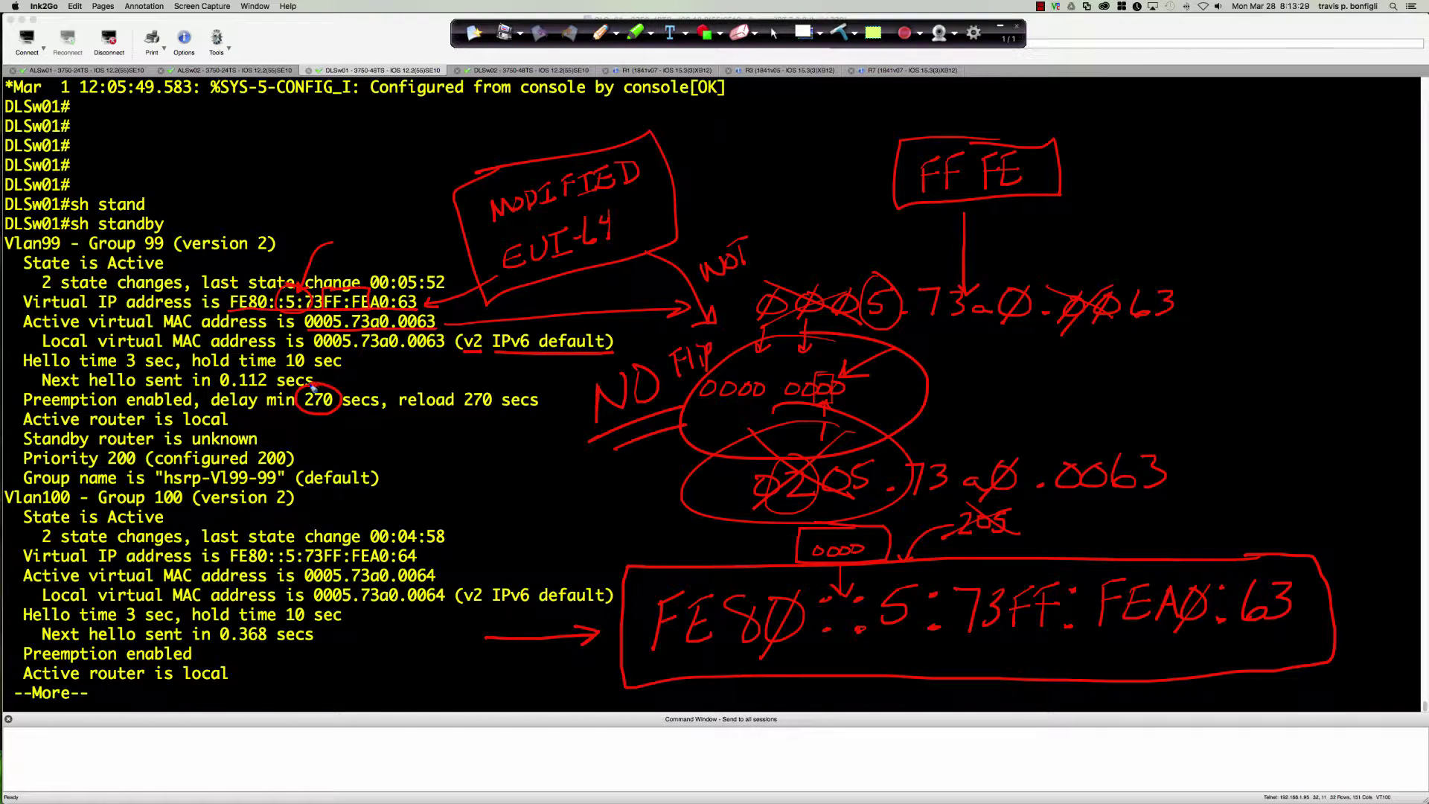
pyautogui.moveTo(485, 390)
pyautogui.mouseDown()
pyautogui.moveTo(466, 415)
pyautogui.moveTo(502, 412)
pyautogui.moveTo(475, 385)
pyautogui.mouseUp()
pyautogui.moveTo(298, 429)
pyautogui.mouseDown()
pyautogui.moveTo(262, 439)
pyautogui.moveTo(281, 445)
pyautogui.mouseUp()
pyautogui.moveTo(334, 440)
pyautogui.mouseDown()
pyautogui.moveTo(299, 457)
pyautogui.moveTo(321, 460)
pyautogui.mouseUp()
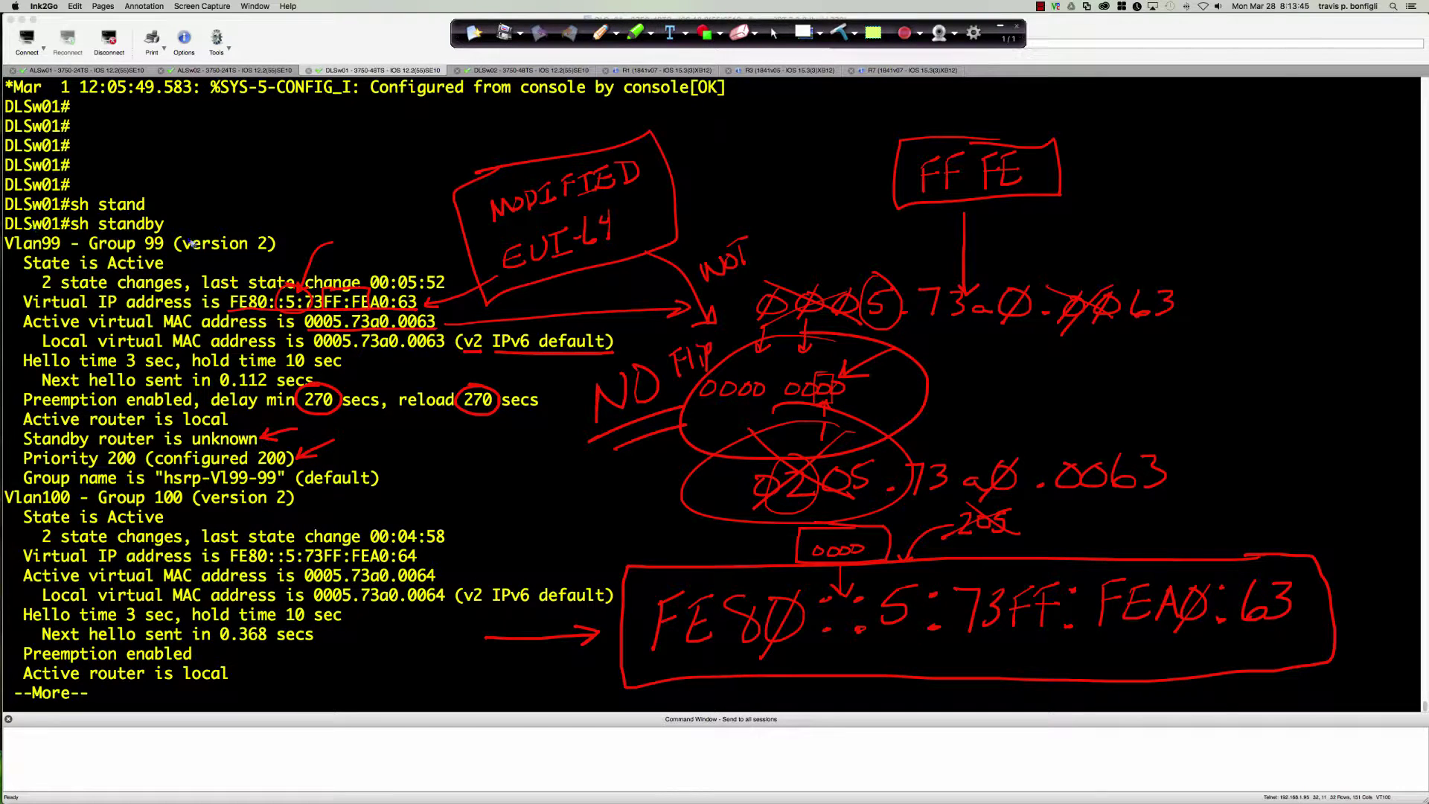
# - Bracket the Vlan99 output block, mark its group name, and underline the "Active router is local" line with an arrow
pyautogui.moveTo(8, 236)
pyautogui.mouseDown()
pyautogui.moveTo(13, 488)
pyautogui.moveTo(54, 484)
pyautogui.mouseUp()
pyautogui.moveTo(388, 458); pyautogui.dragTo(384, 470)
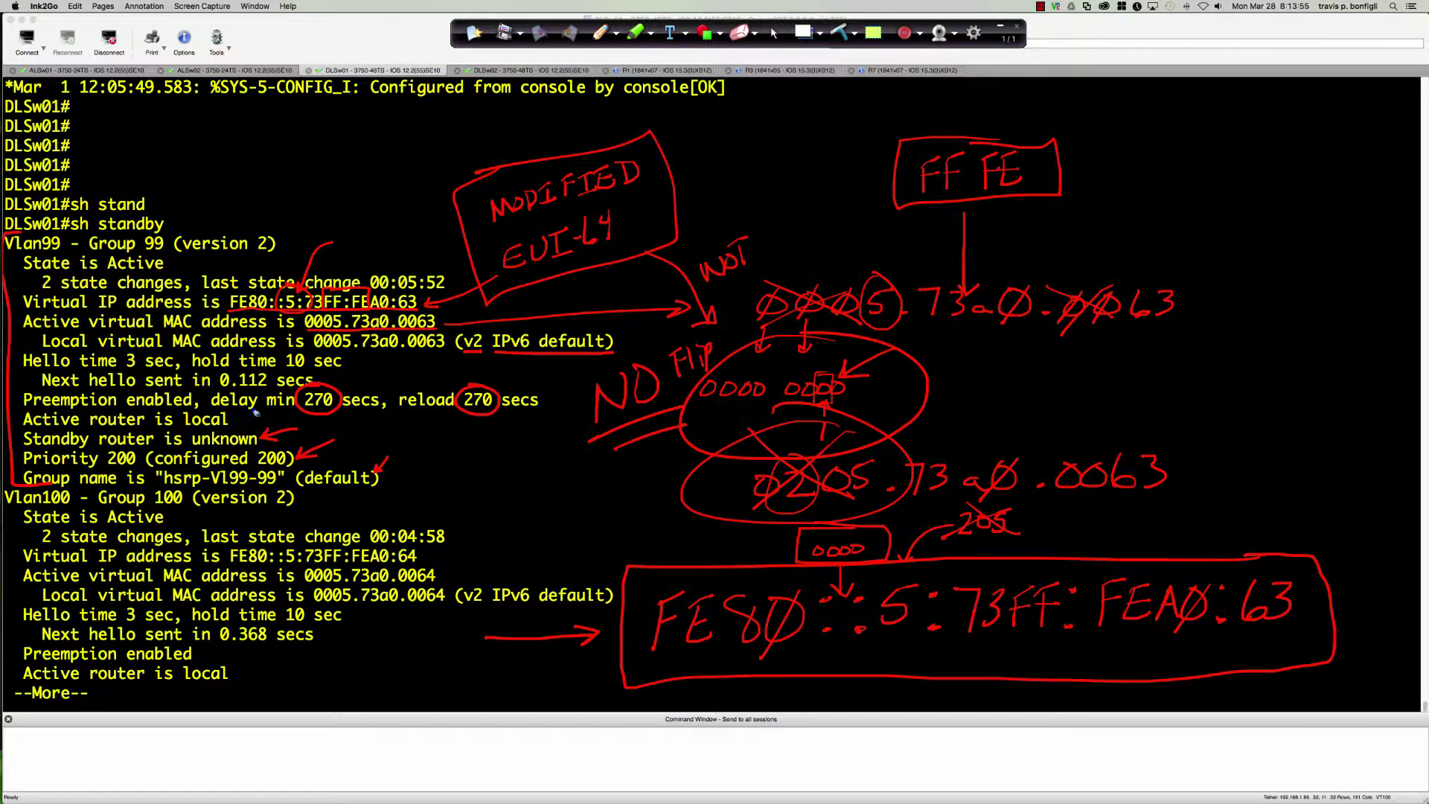
pyautogui.moveTo(255, 411)
pyautogui.mouseDown()
pyautogui.moveTo(229, 422)
pyautogui.moveTo(240, 429)
pyautogui.mouseUp()
pyautogui.moveTo(26, 432); pyautogui.dragTo(225, 430)
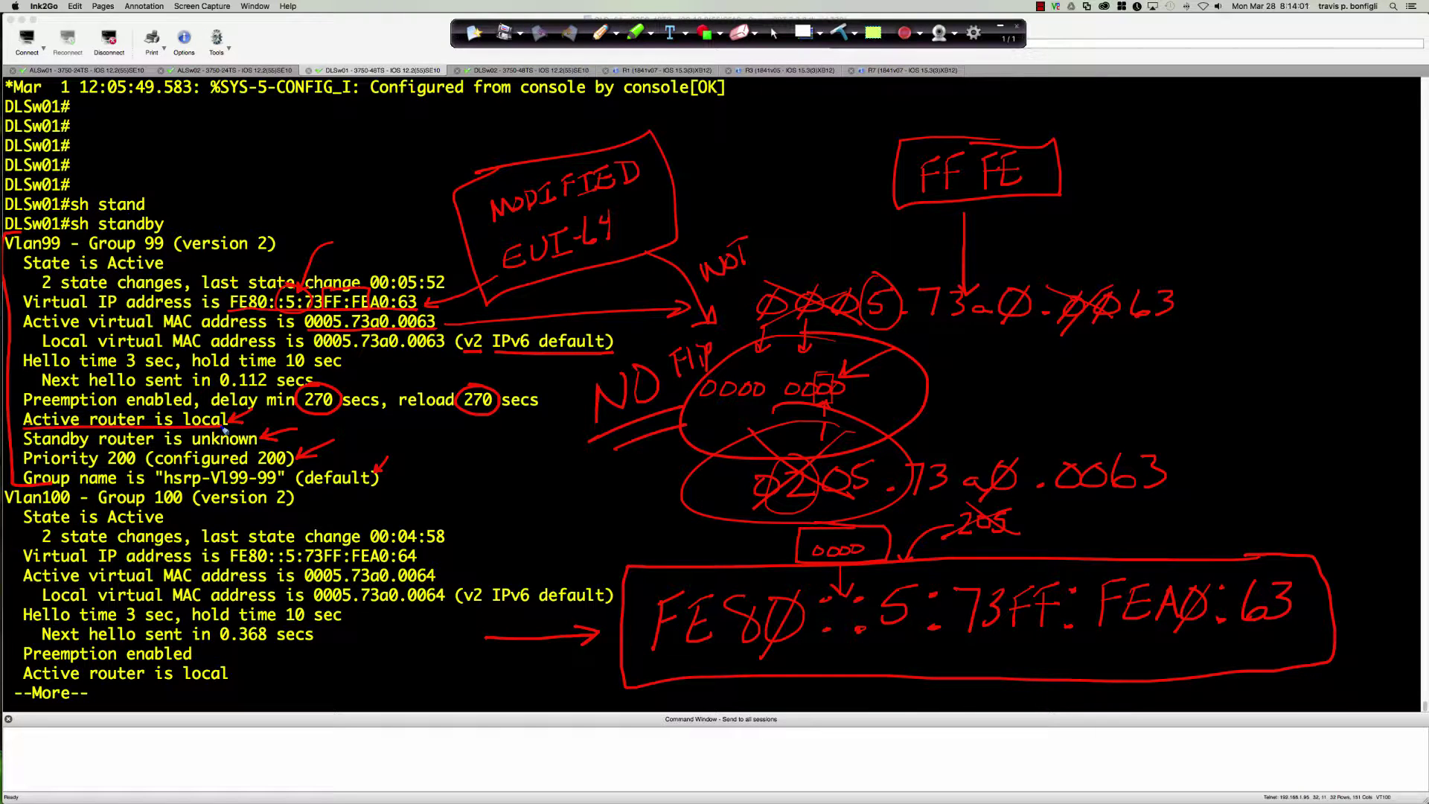
# - Finish marking up the output, clear all annotations from the page, and return to the terminal with the normal cursor
pyautogui.moveTo(398, 362); pyautogui.dragTo(354, 367)
pyautogui.moveTo(778, 411); pyautogui.dragTo(825, 378)
pyautogui.click(781, 39)
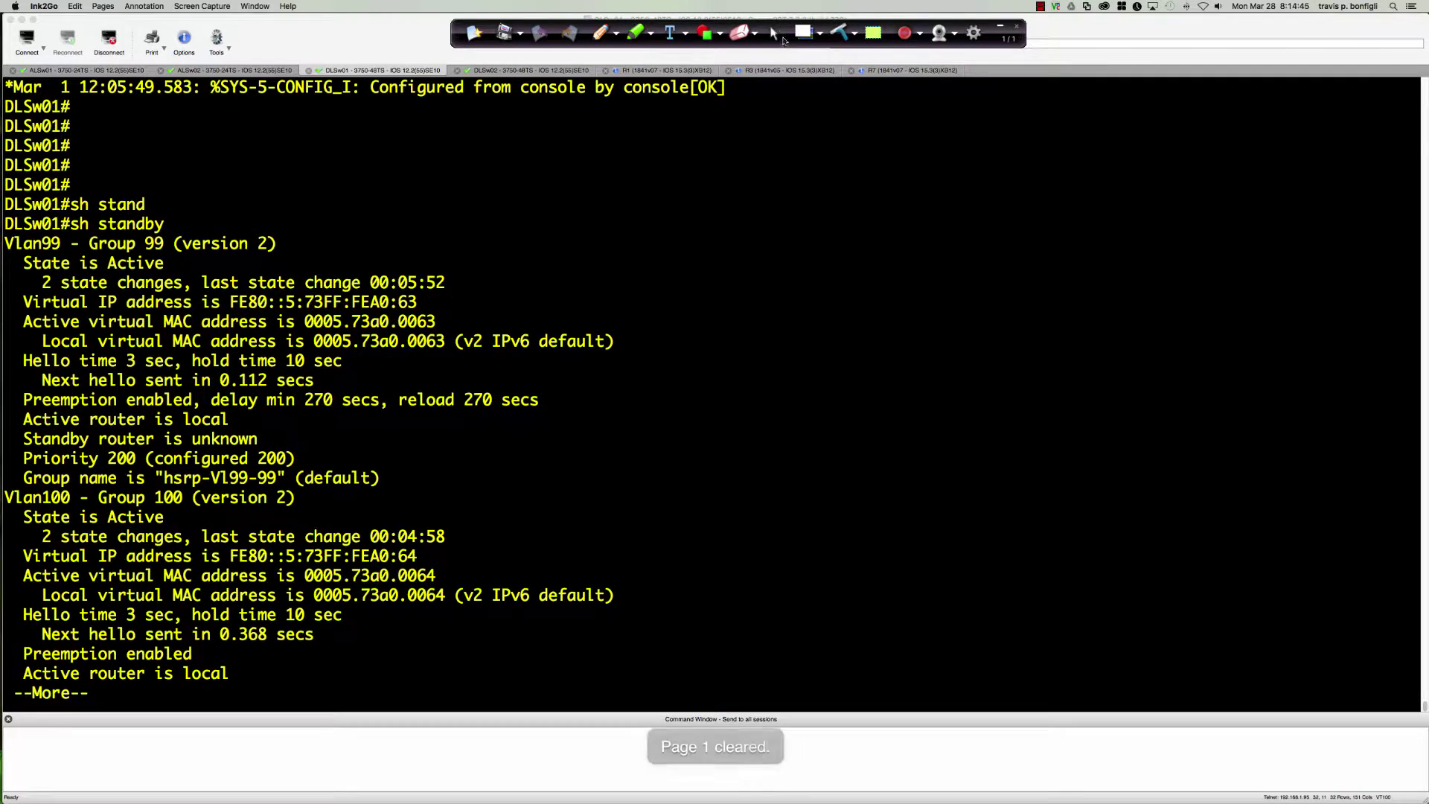
pyautogui.click(774, 34)
pyautogui.click(765, 173)
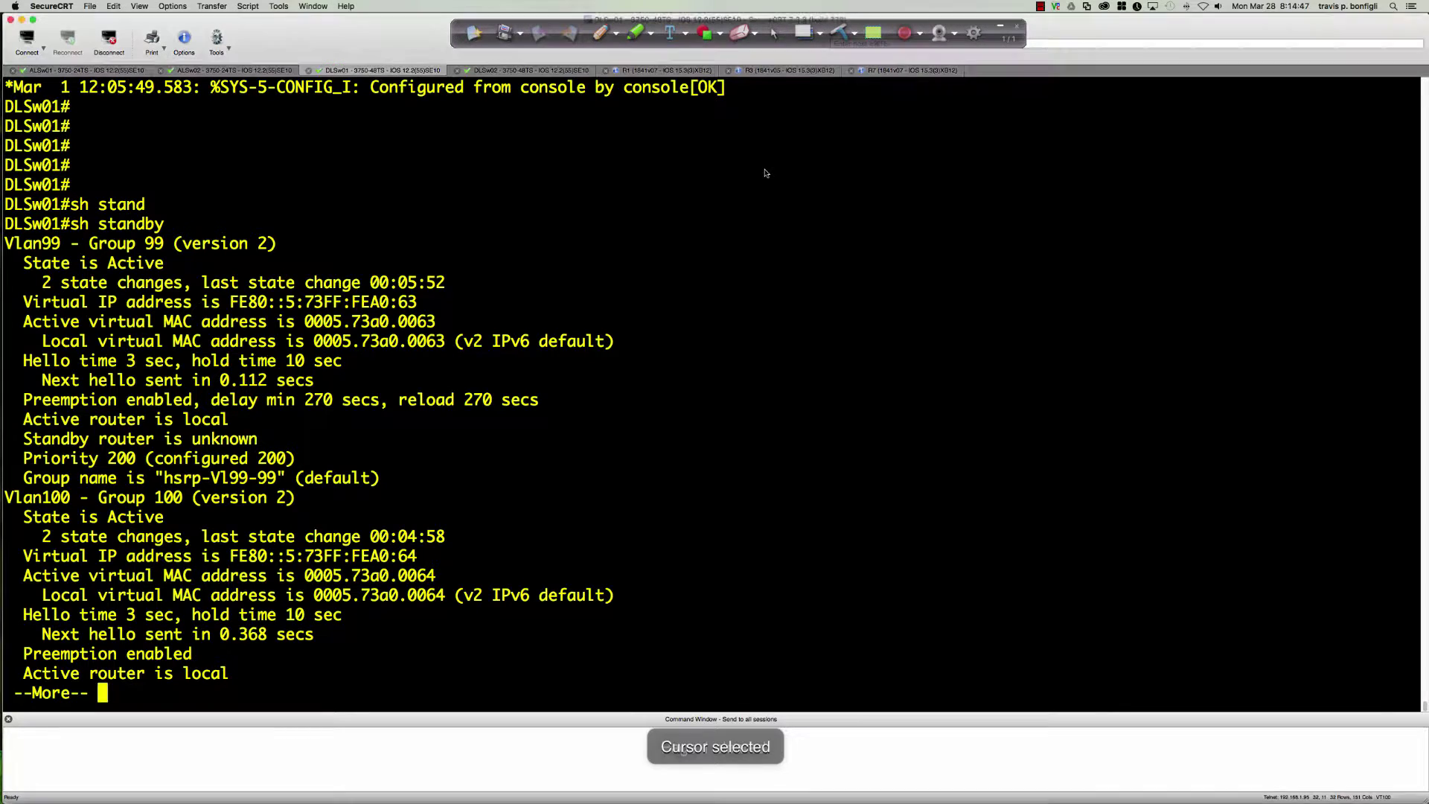
# - Leave the paged standby output and save DLSw01's configuration with "wri mem"
pyautogui.press('space')
pyautogui.write('wi')
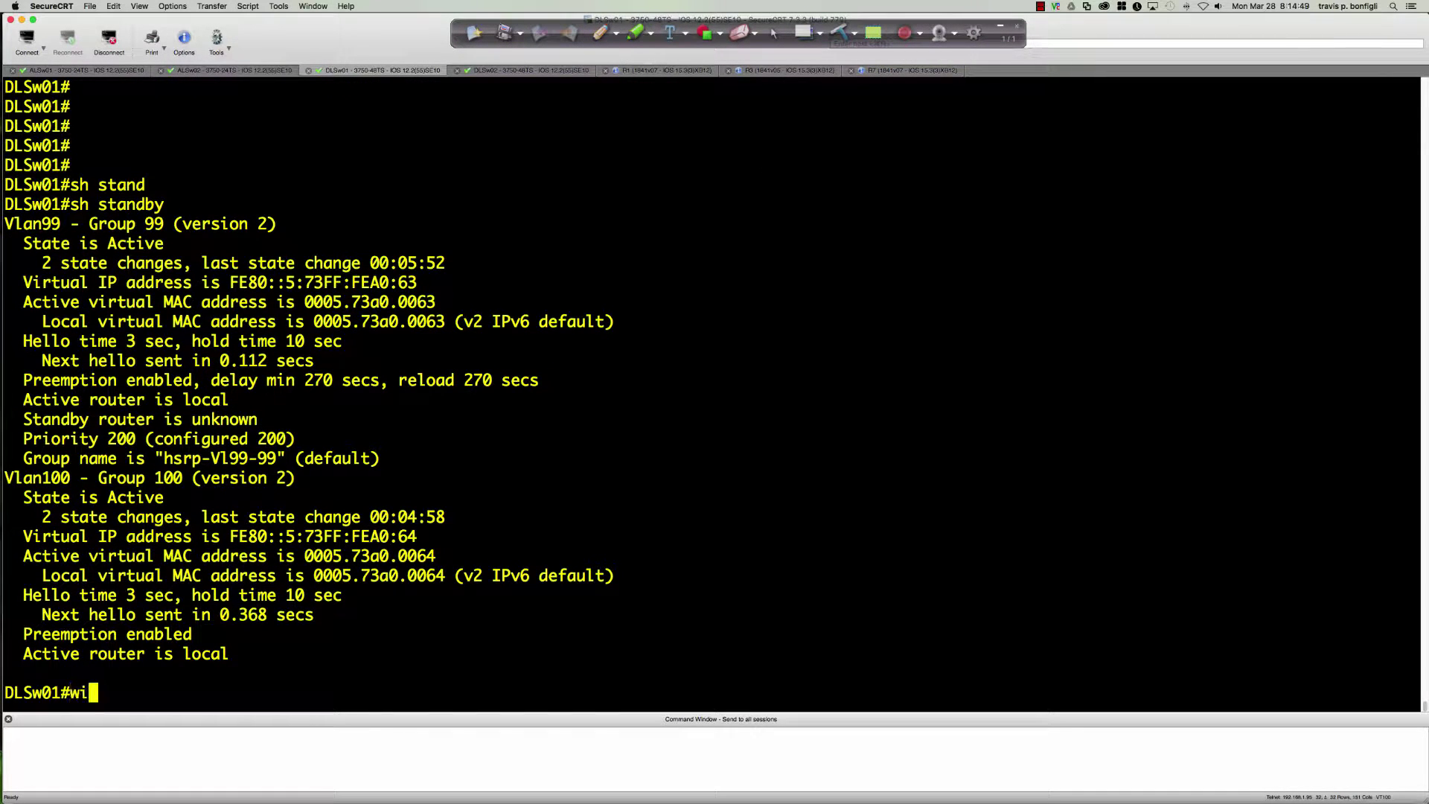
pyautogui.press('BackSpace')
pyautogui.write('ri mem')
pyautogui.press('Return')
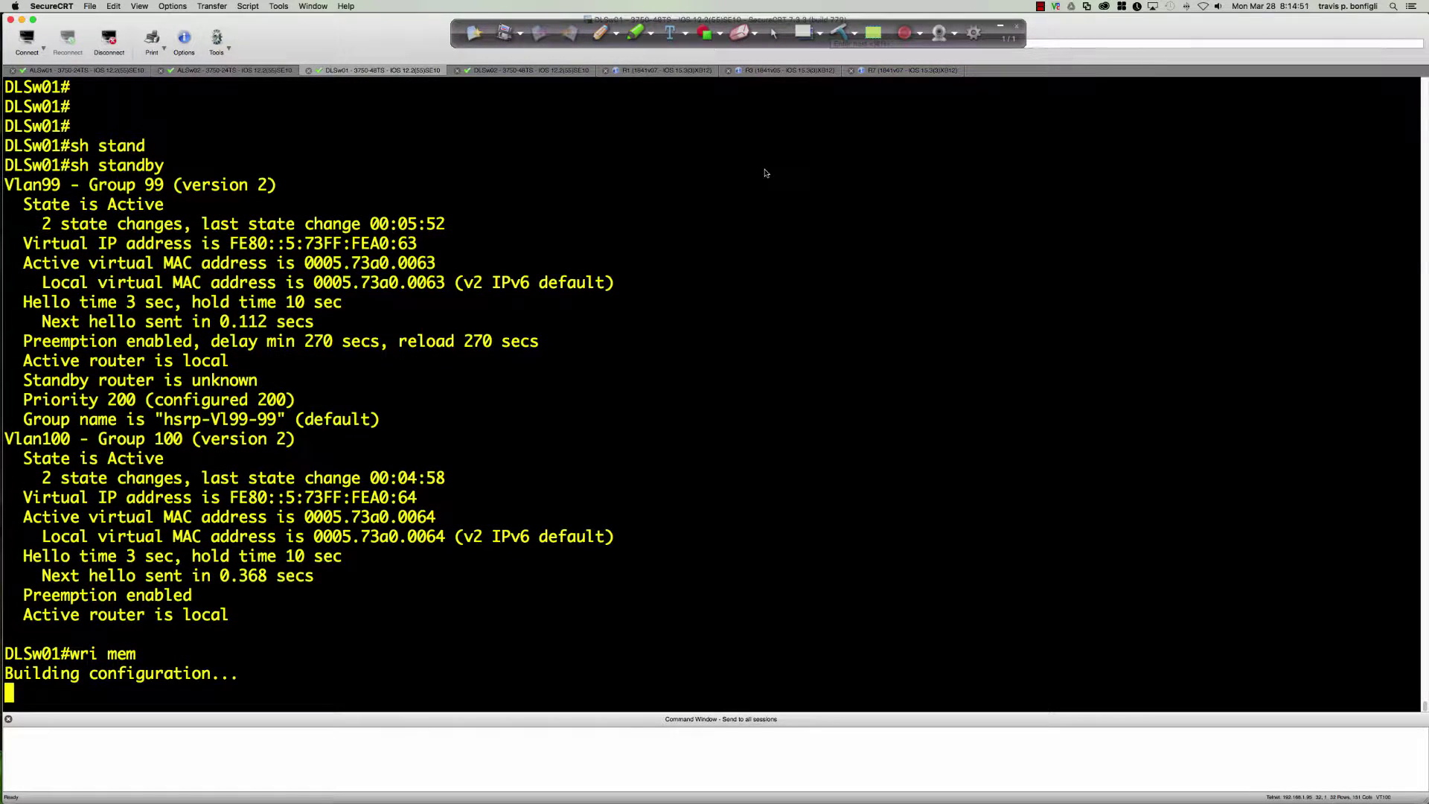
# - Switch to the DLSw02 session and wake its console to reach the user prompt
pyautogui.click(538, 70)
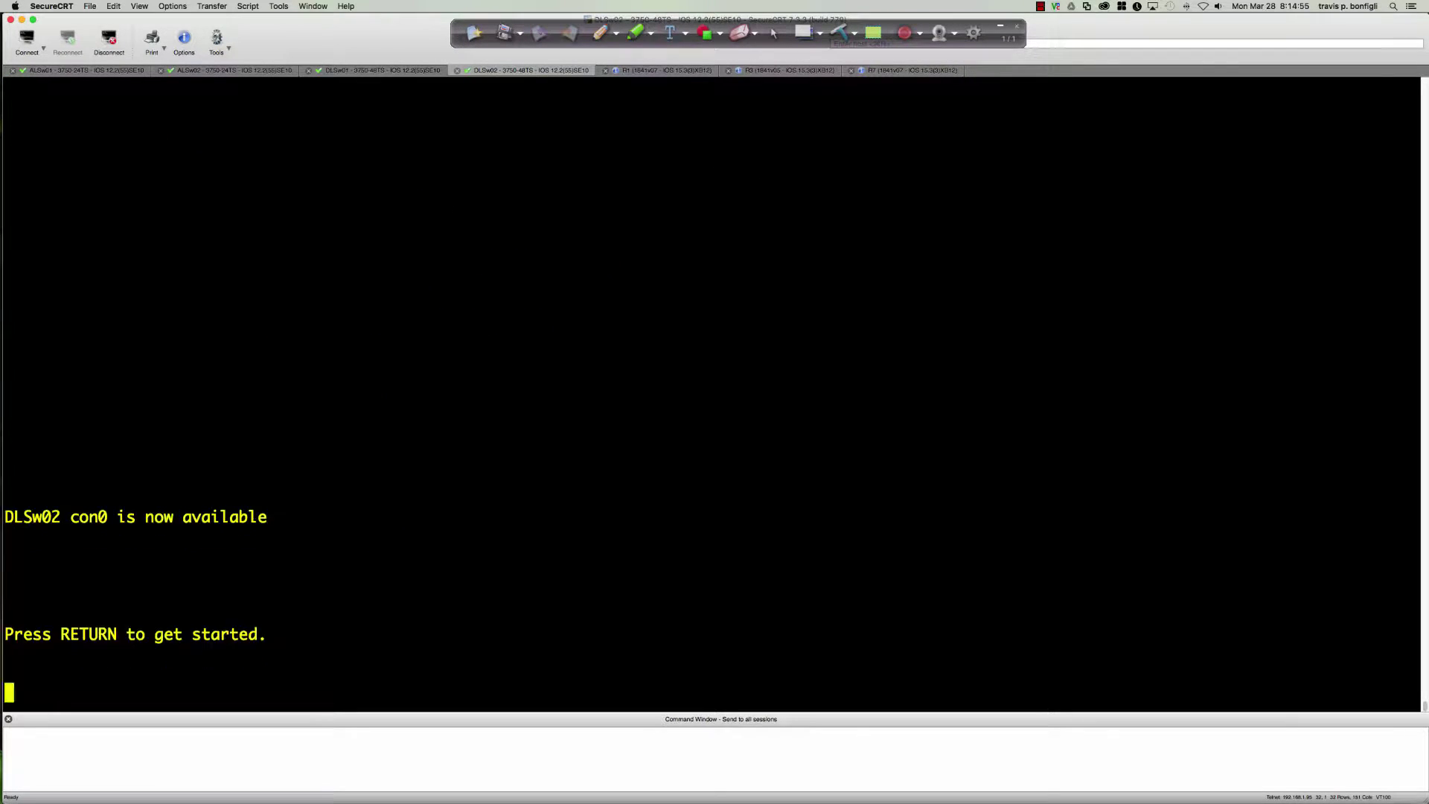
pyautogui.press('Return')
pyautogui.press('Return')
pyautogui.press('Return')
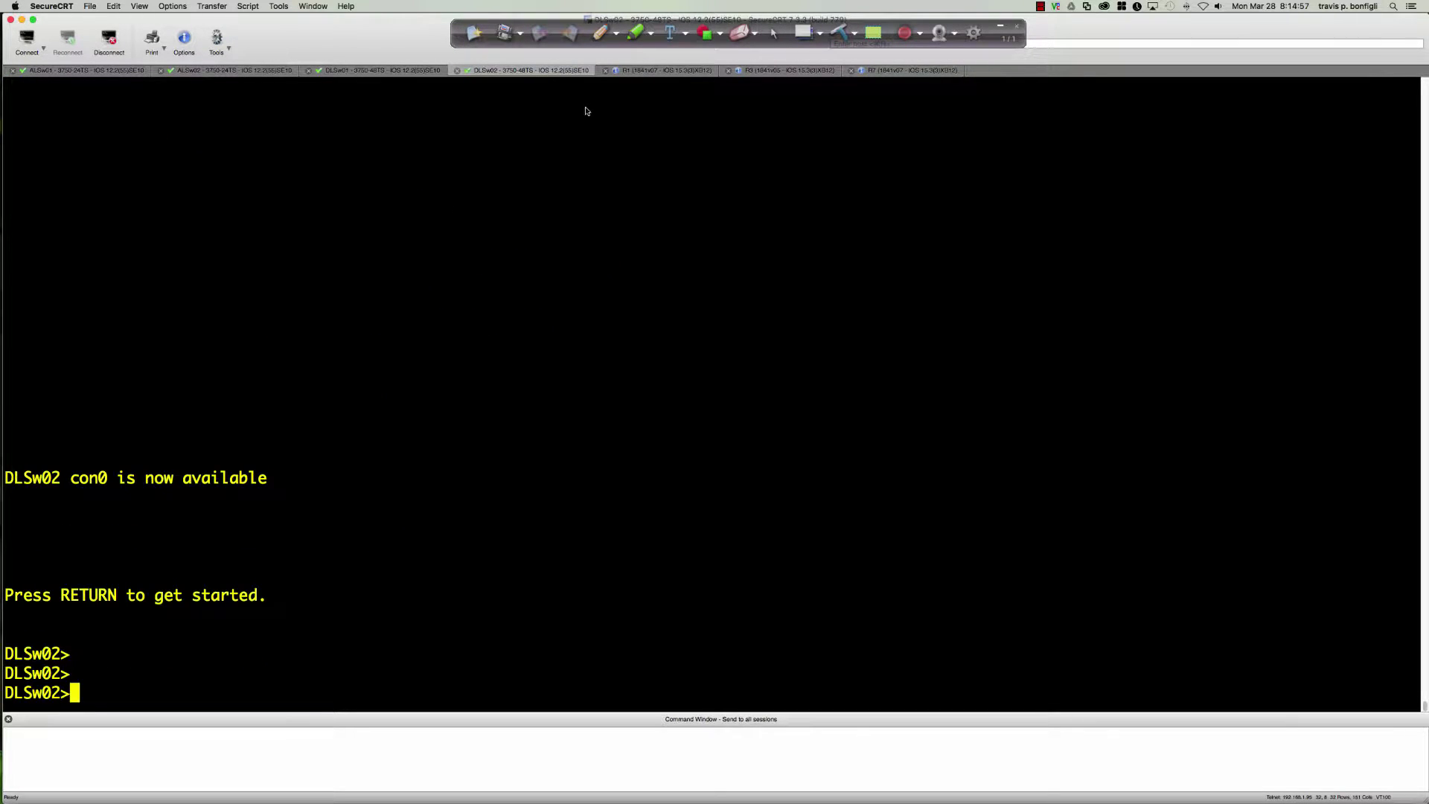
# - Return to the DLSw01 session and list the available "debug ipv6" options
pyautogui.click(374, 71)
pyautogui.write('debu')
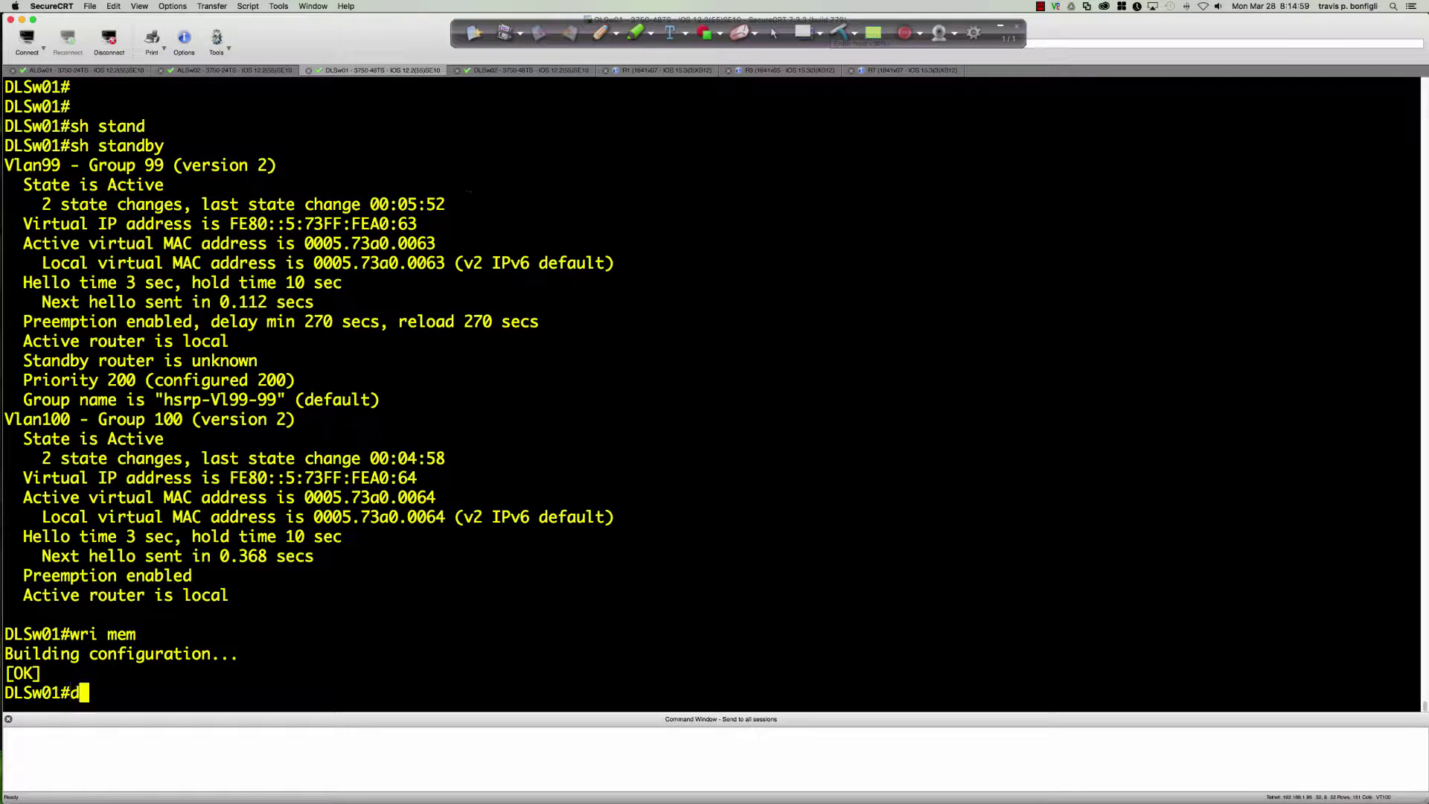
pyautogui.press('Tab')
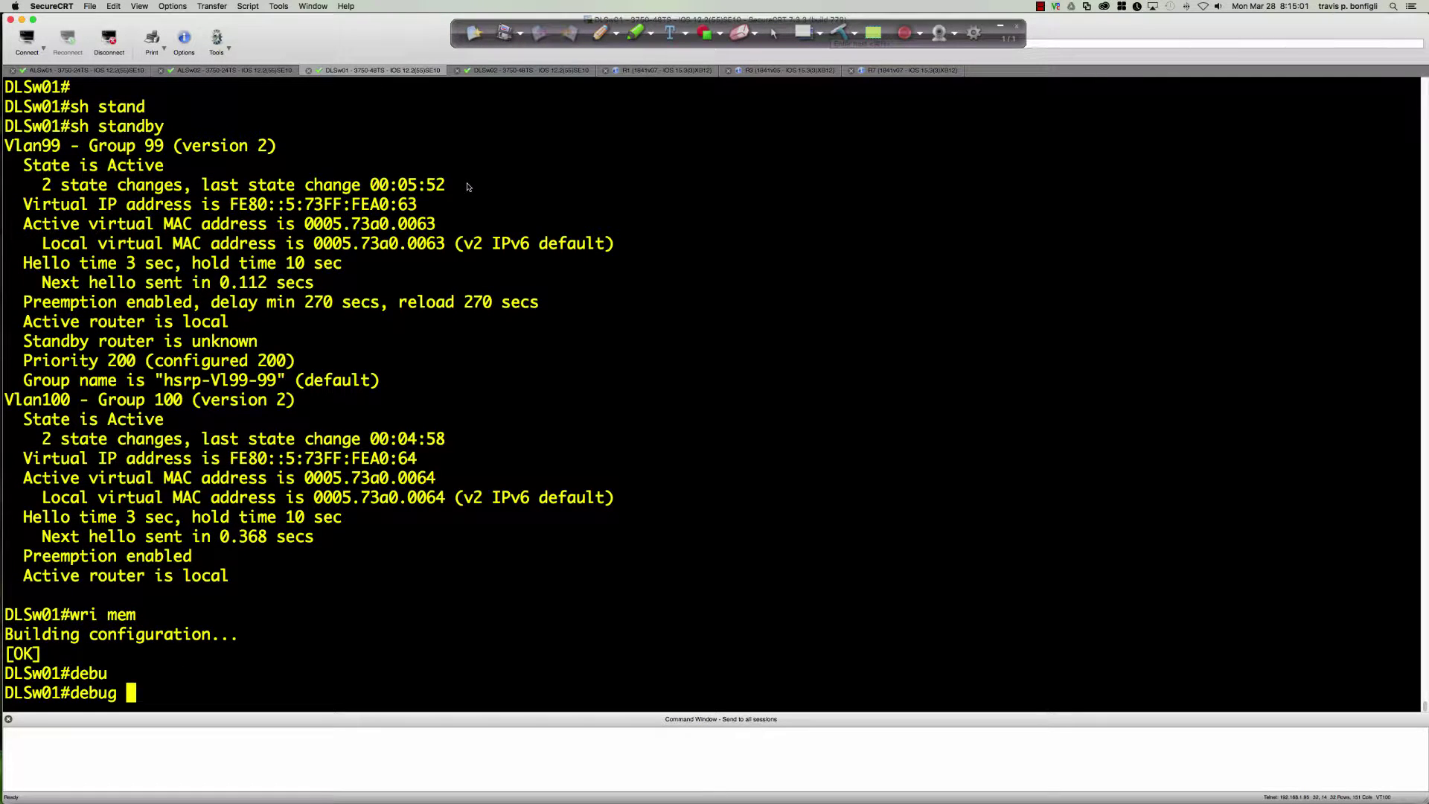
pyautogui.write('st')
pyautogui.press('Tab')
pyautogui.press('BackSpace')
pyautogui.press('BackSpace')
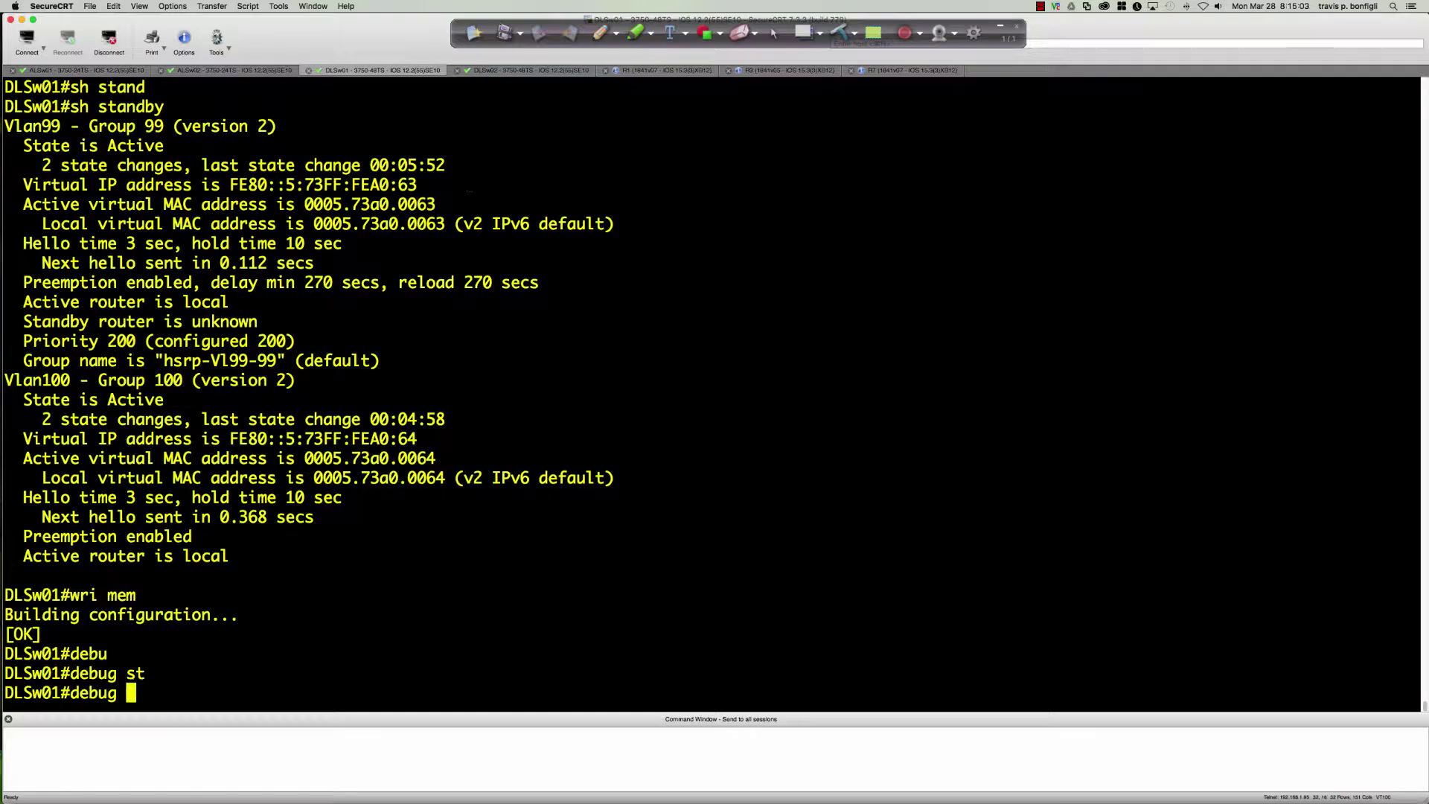
pyautogui.write('ipv6 ?')
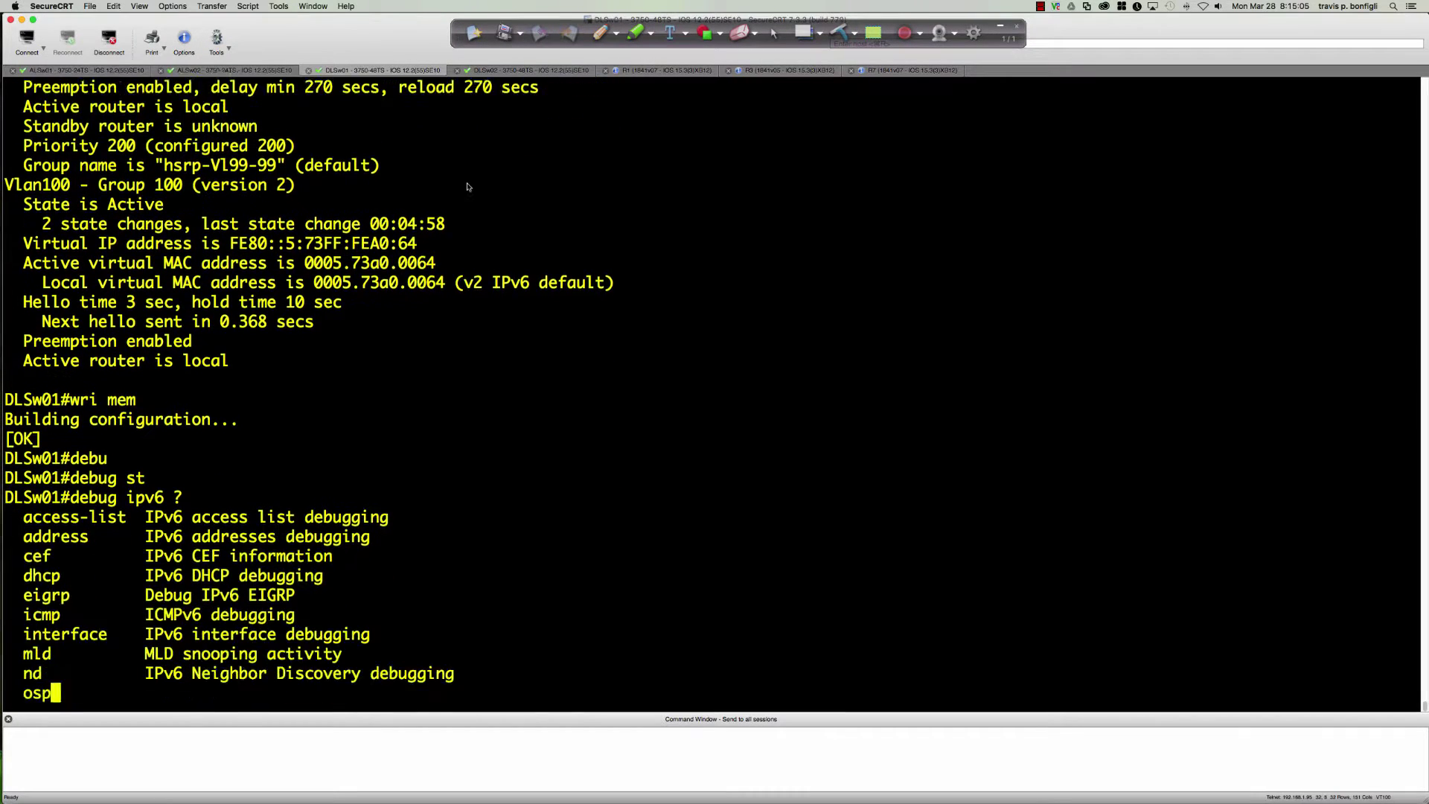
# - Replace the ipv6 keyword with standby and run "debug standby" on DLSw01 to watch live HSRP messages
pyautogui.press('BackSpace')
pyautogui.press('BackSpace')
pyautogui.press('BackSpace')
pyautogui.press('BackSpace')
pyautogui.press('BackSpace')
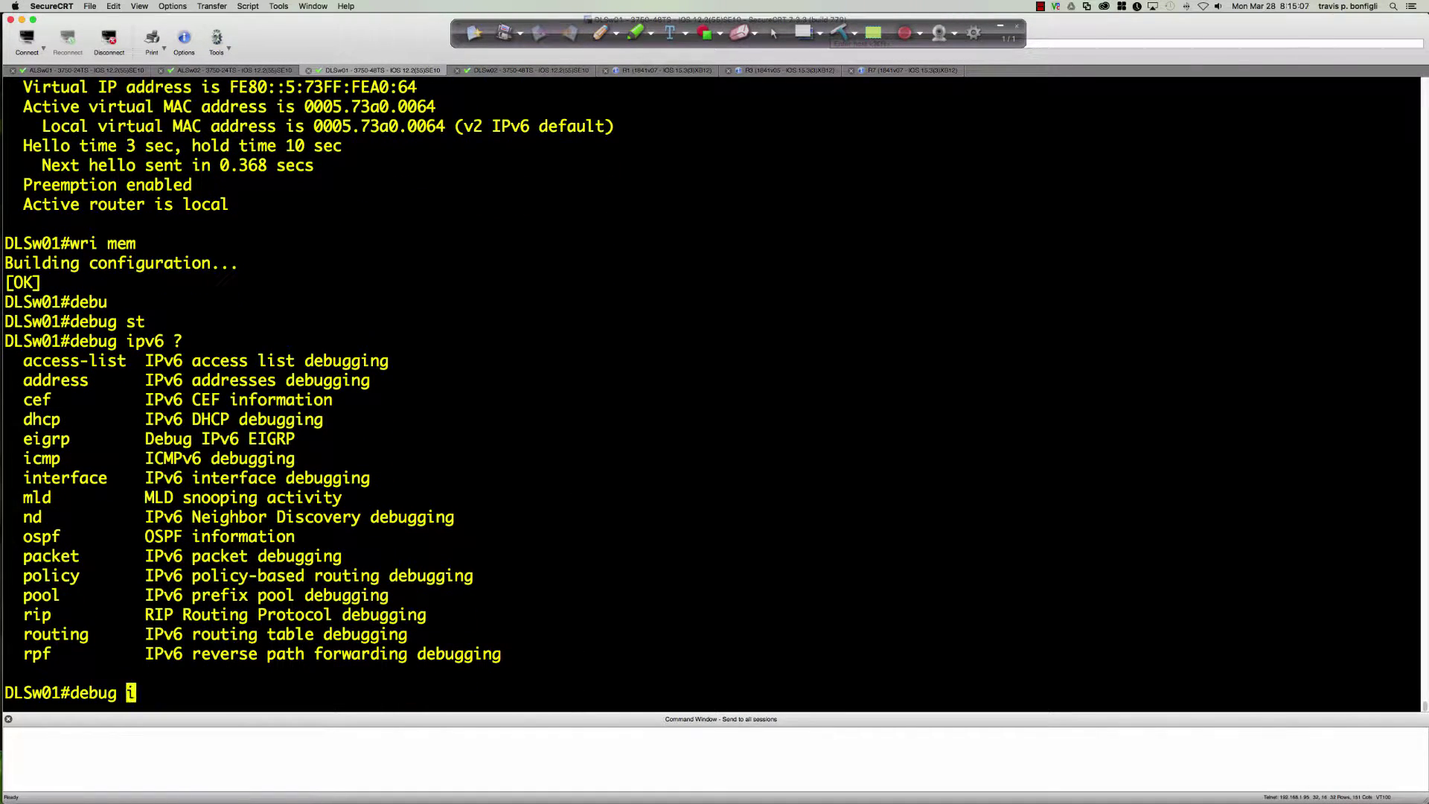
pyautogui.write('stand')
pyautogui.press('Tab')
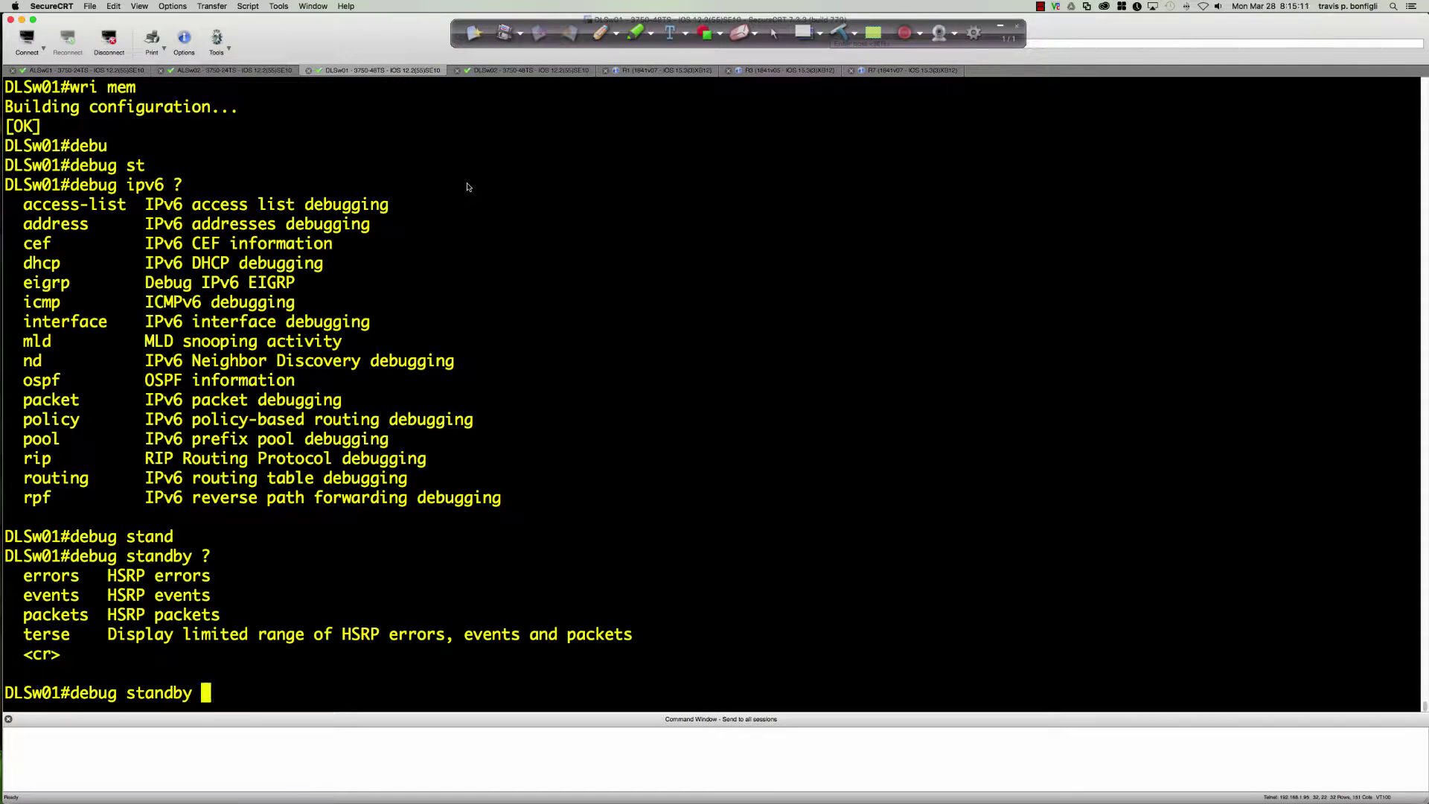
pyautogui.press('Return')
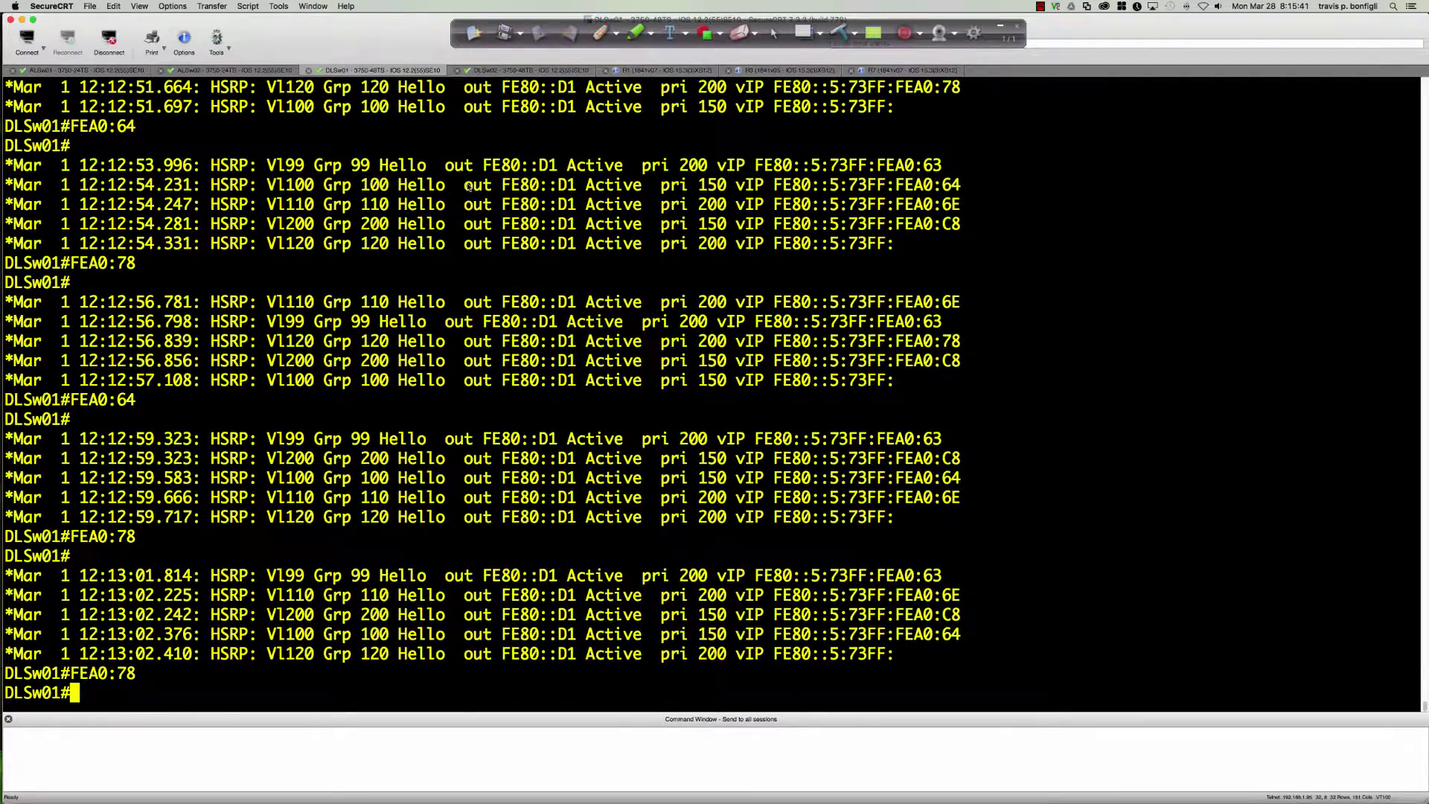
# - Turn off all debugging on DLSw01 with "u all"
pyautogui.write('u all')
pyautogui.press('Return')
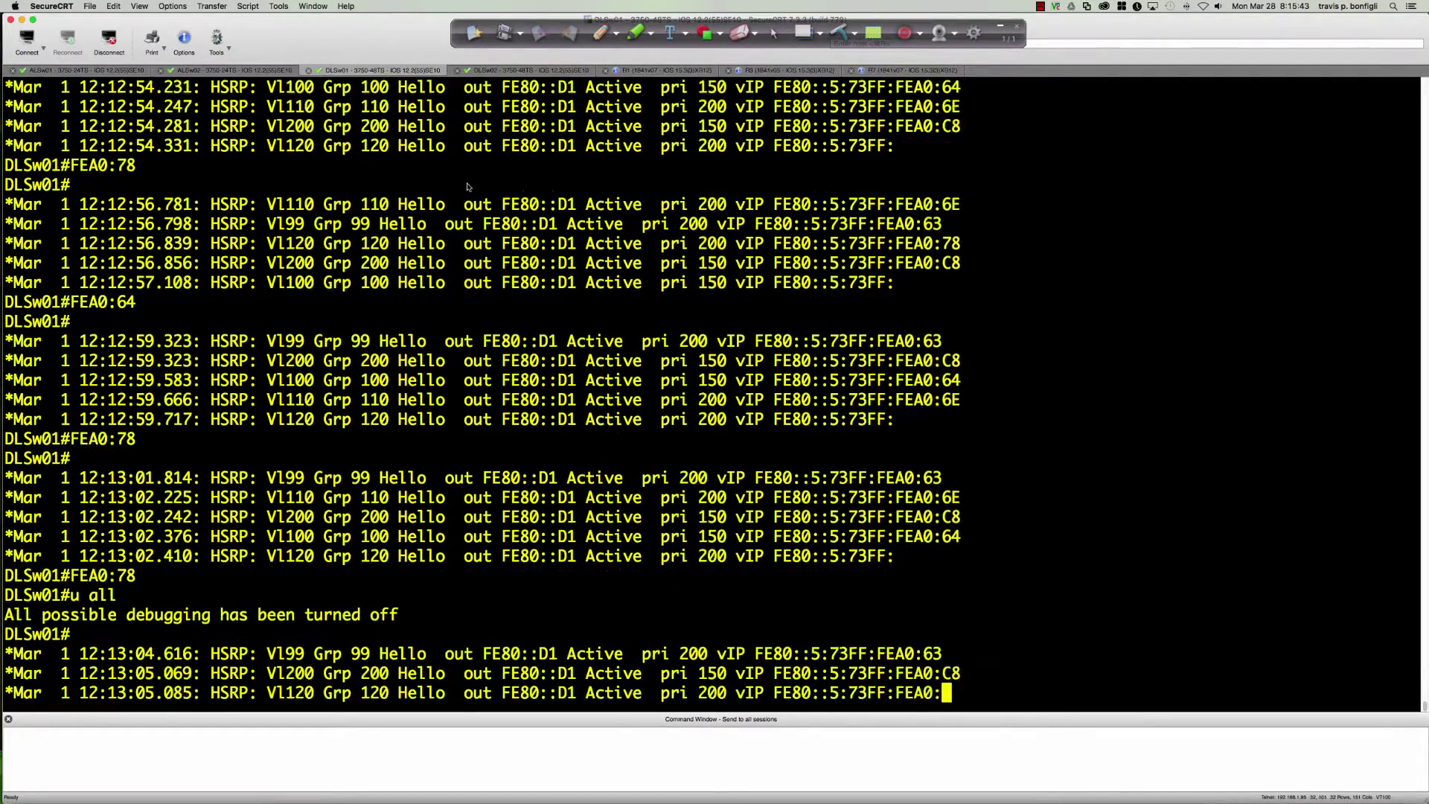
pyautogui.write('u all')
# - List the "debug standby" options and enable HSRP error debugging with "debug standby errors"
pyautogui.press('Up')
pyautogui.press('BackSpace')
pyautogui.press('BackSpace')
pyautogui.press('BackSpace')
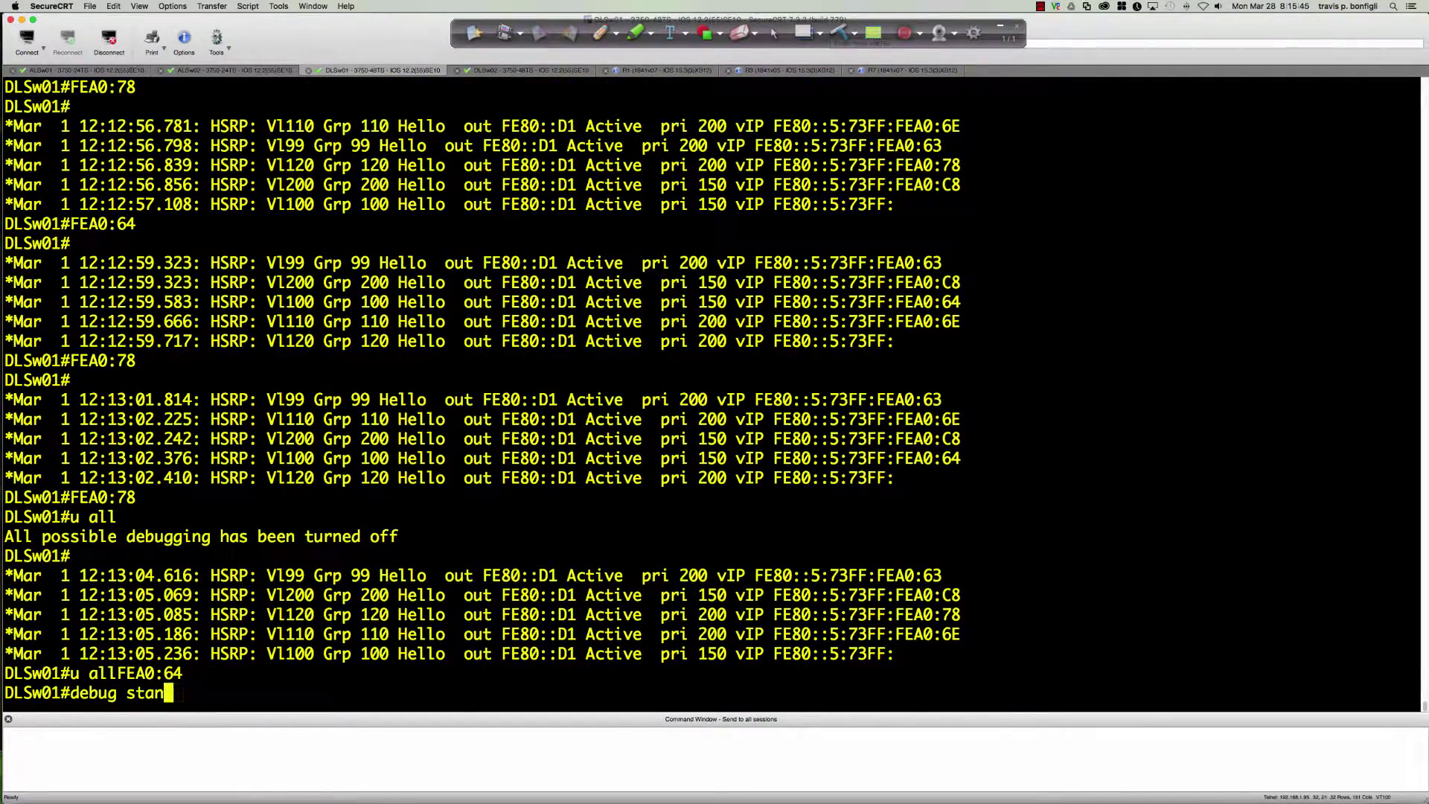
pyautogui.press('Tab')
pyautogui.write('?')
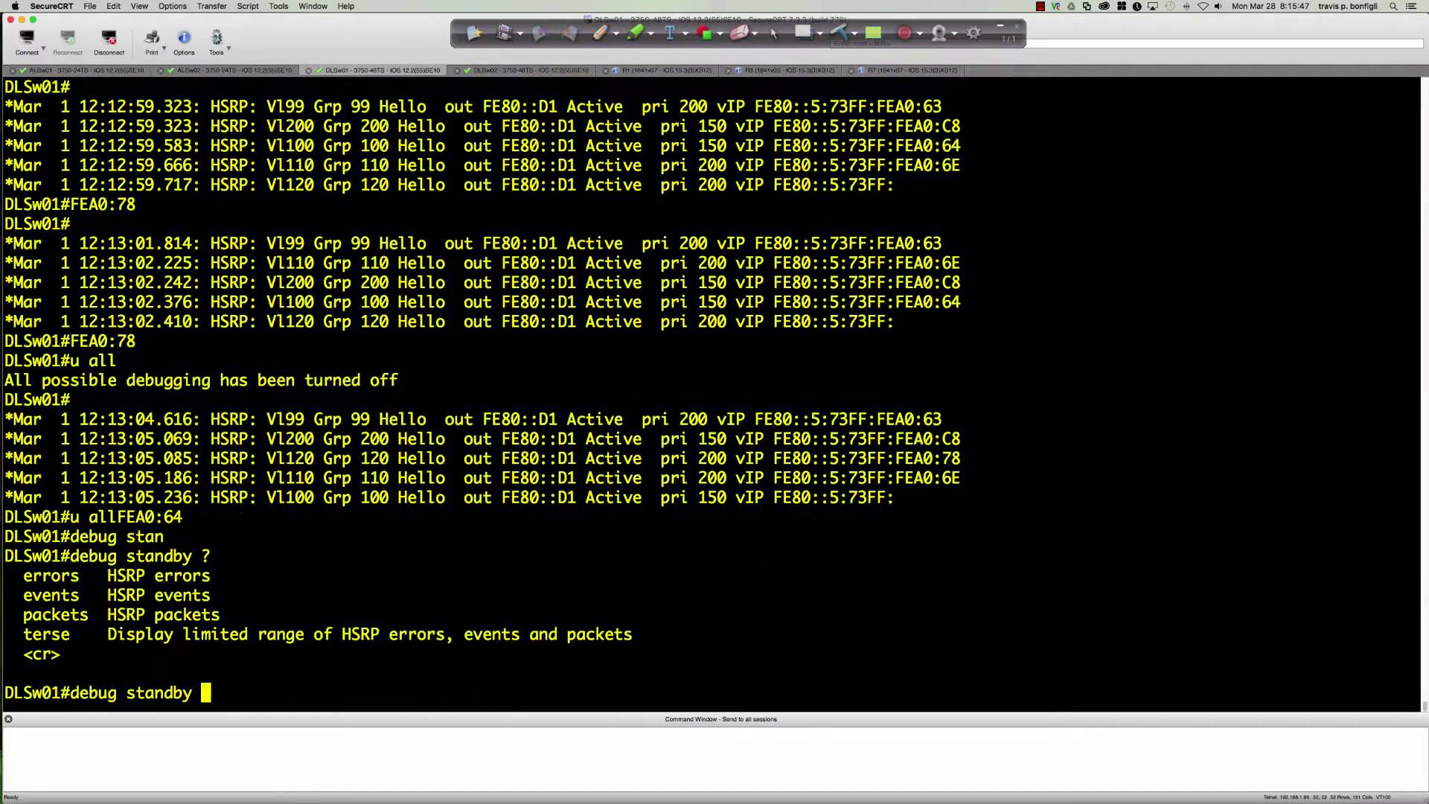
pyautogui.write('err')
pyautogui.press('Tab')
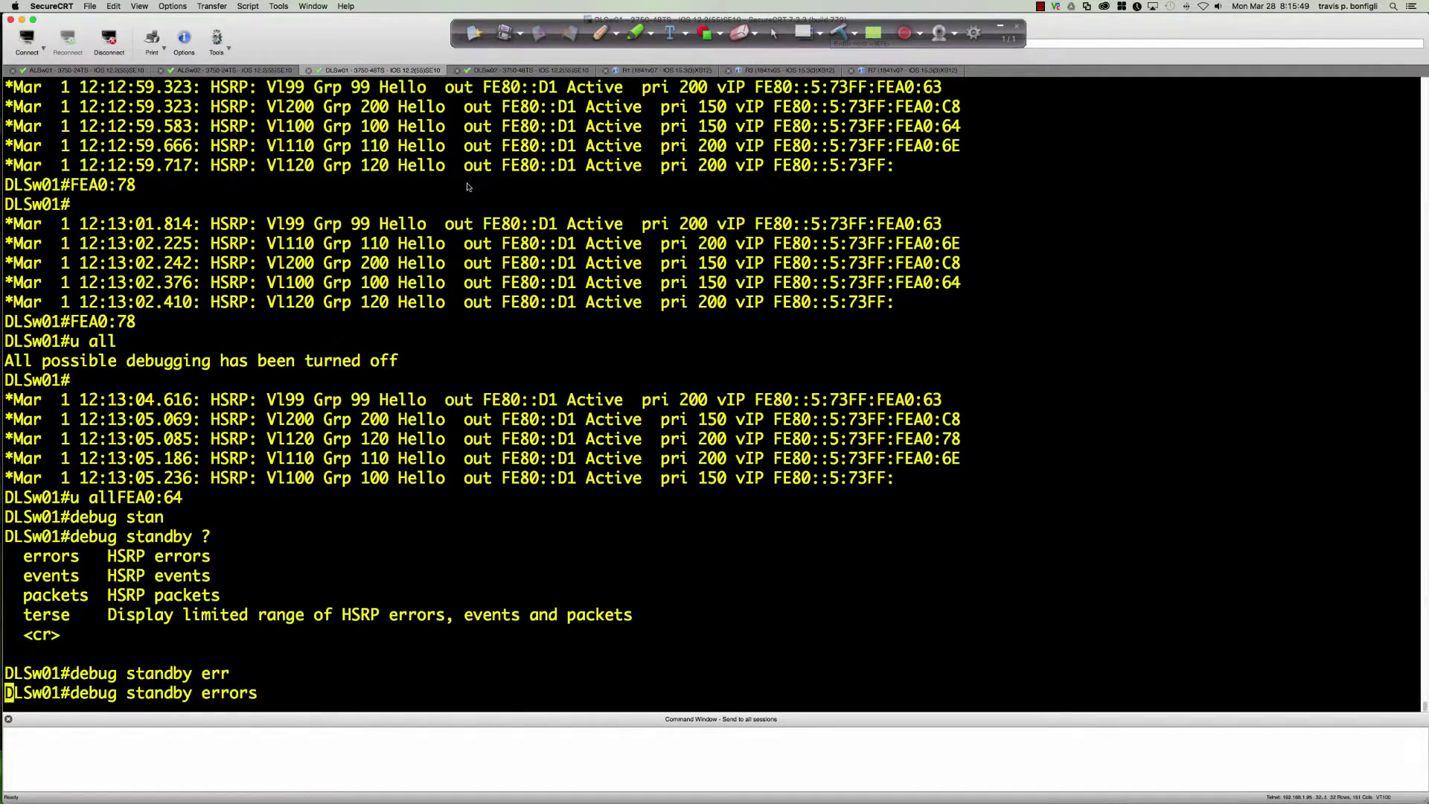
pyautogui.press('Return')
# - Enable HSRP event debugging on DLSw01 with "debug standby events" and add blank prompt lines
pyautogui.press('Up')
pyautogui.press('BackSpace')
pyautogui.press('BackSpace')
pyautogui.press('BackSpace')
pyautogui.press('BackSpace')
pyautogui.press('BackSpace')
pyautogui.press('BackSpace')
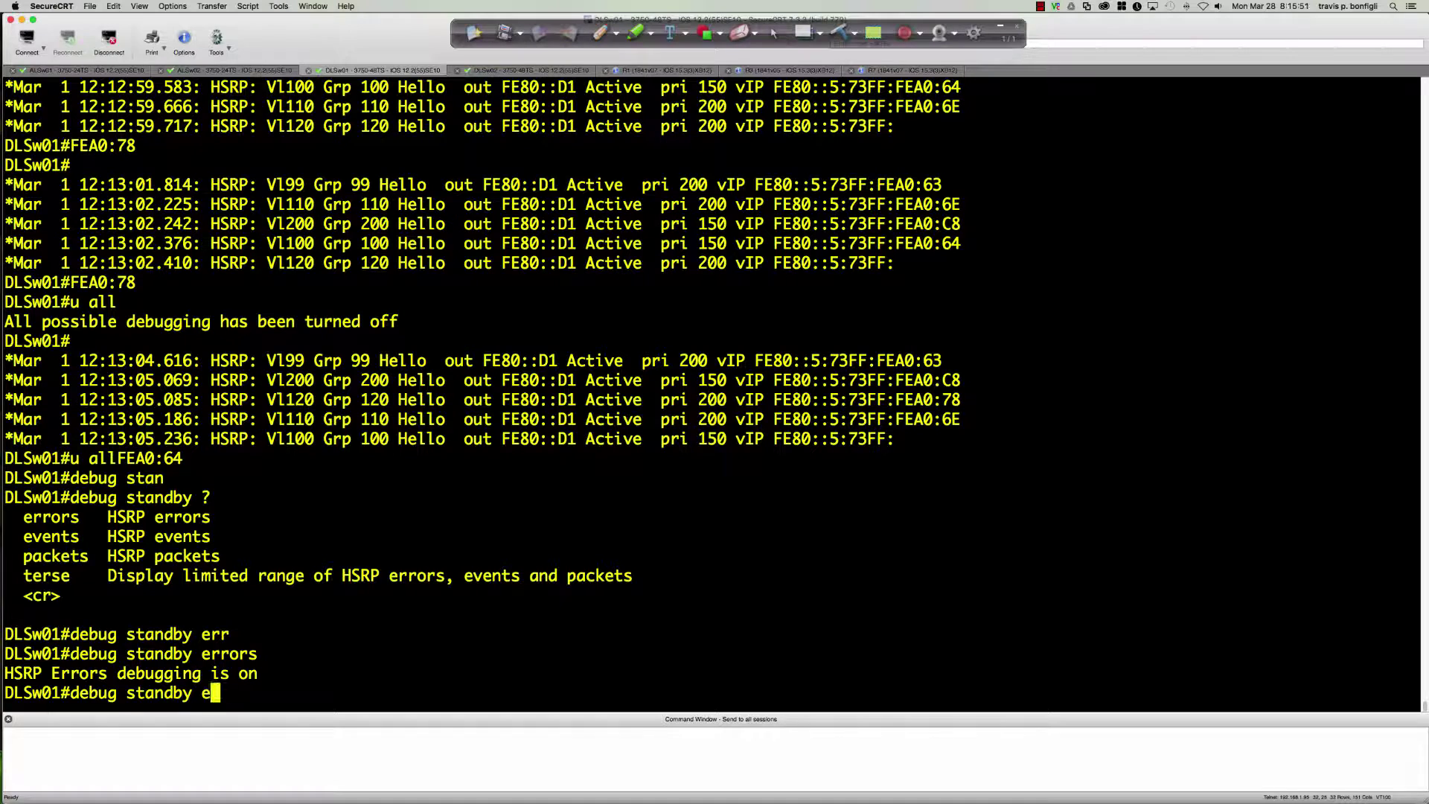
pyautogui.write('ev')
pyautogui.press('Tab')
pyautogui.press('Return')
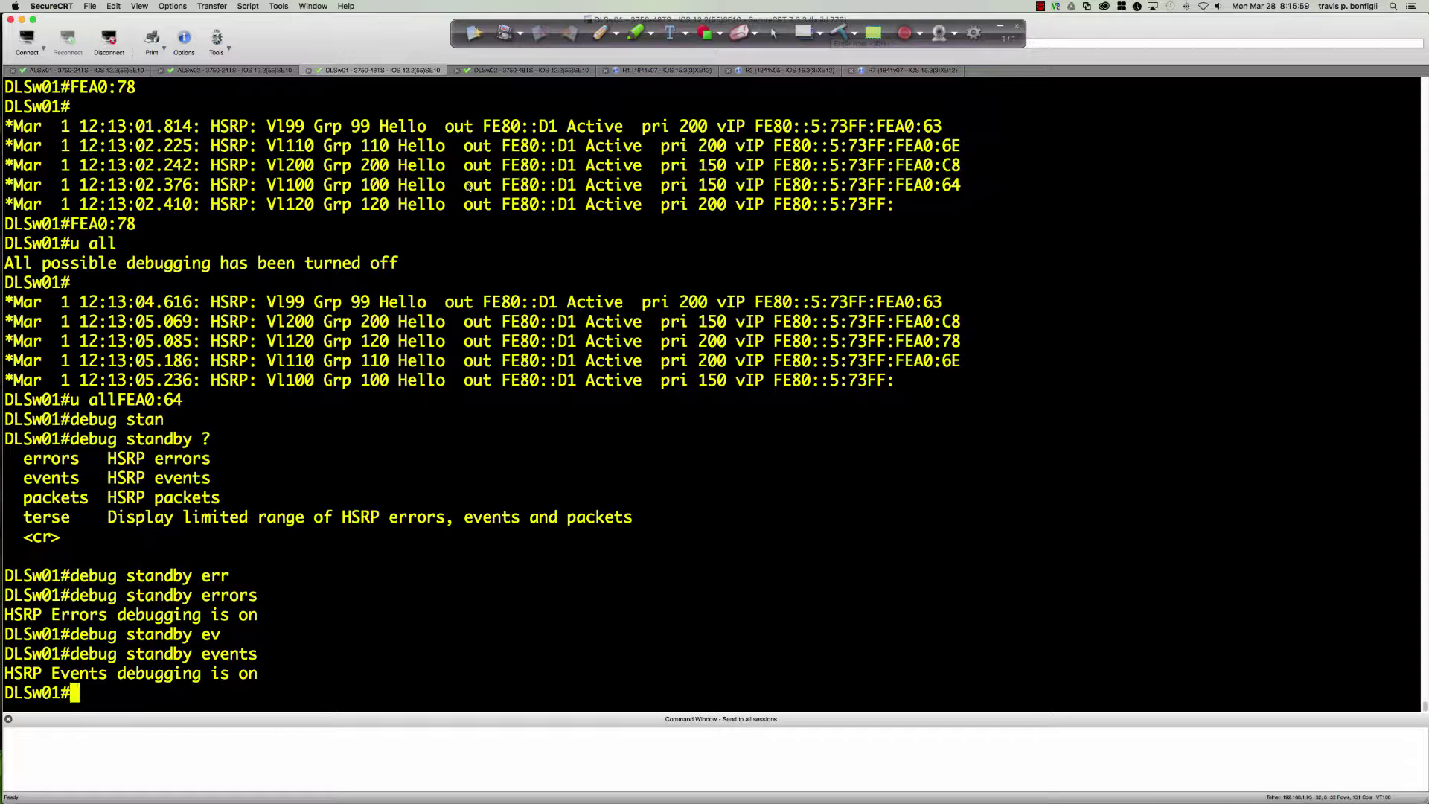
pyautogui.press('Return')
pyautogui.press('Return')
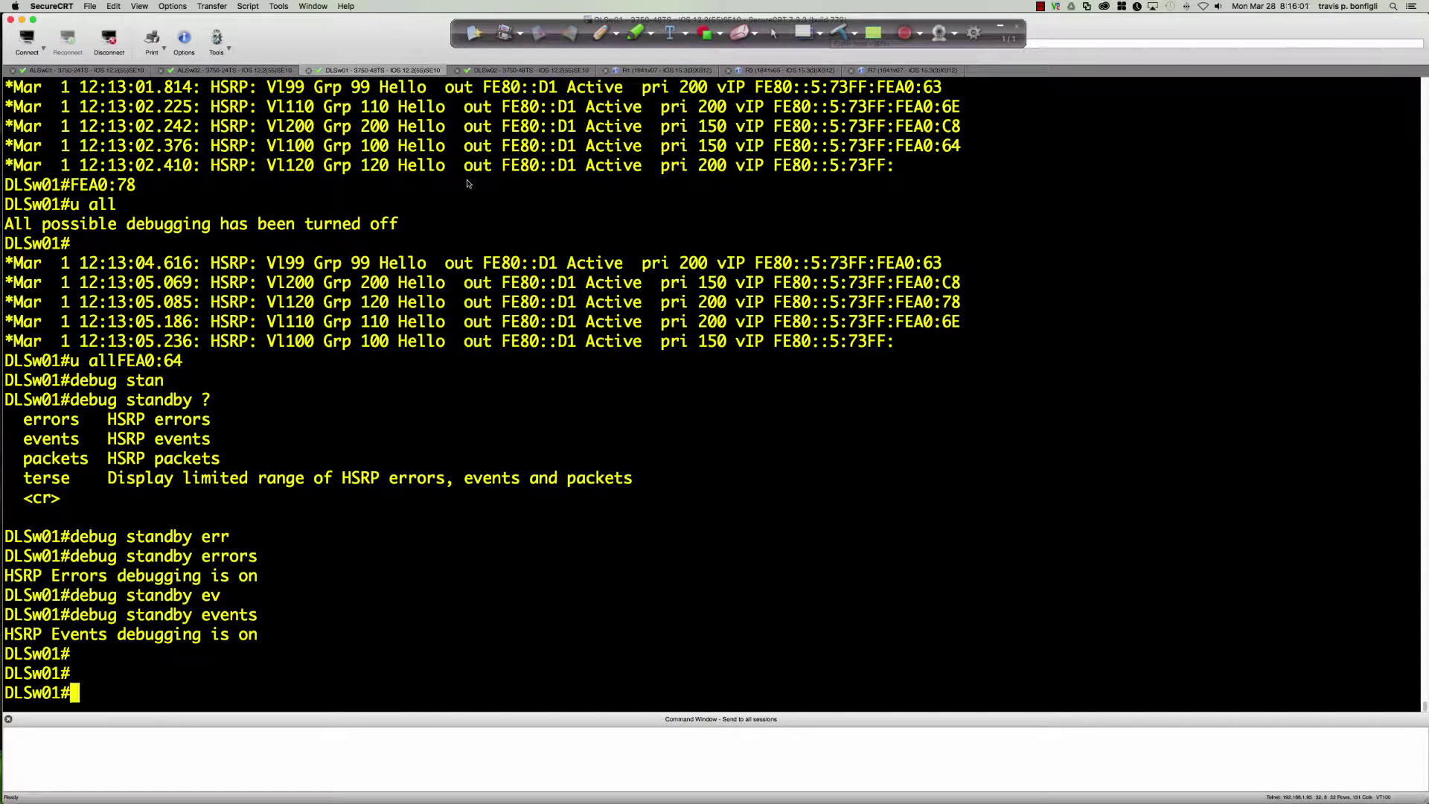
# - Switch to the DLSw02 session and enter privileged mode, followed by global configuration mode
pyautogui.click(490, 72)
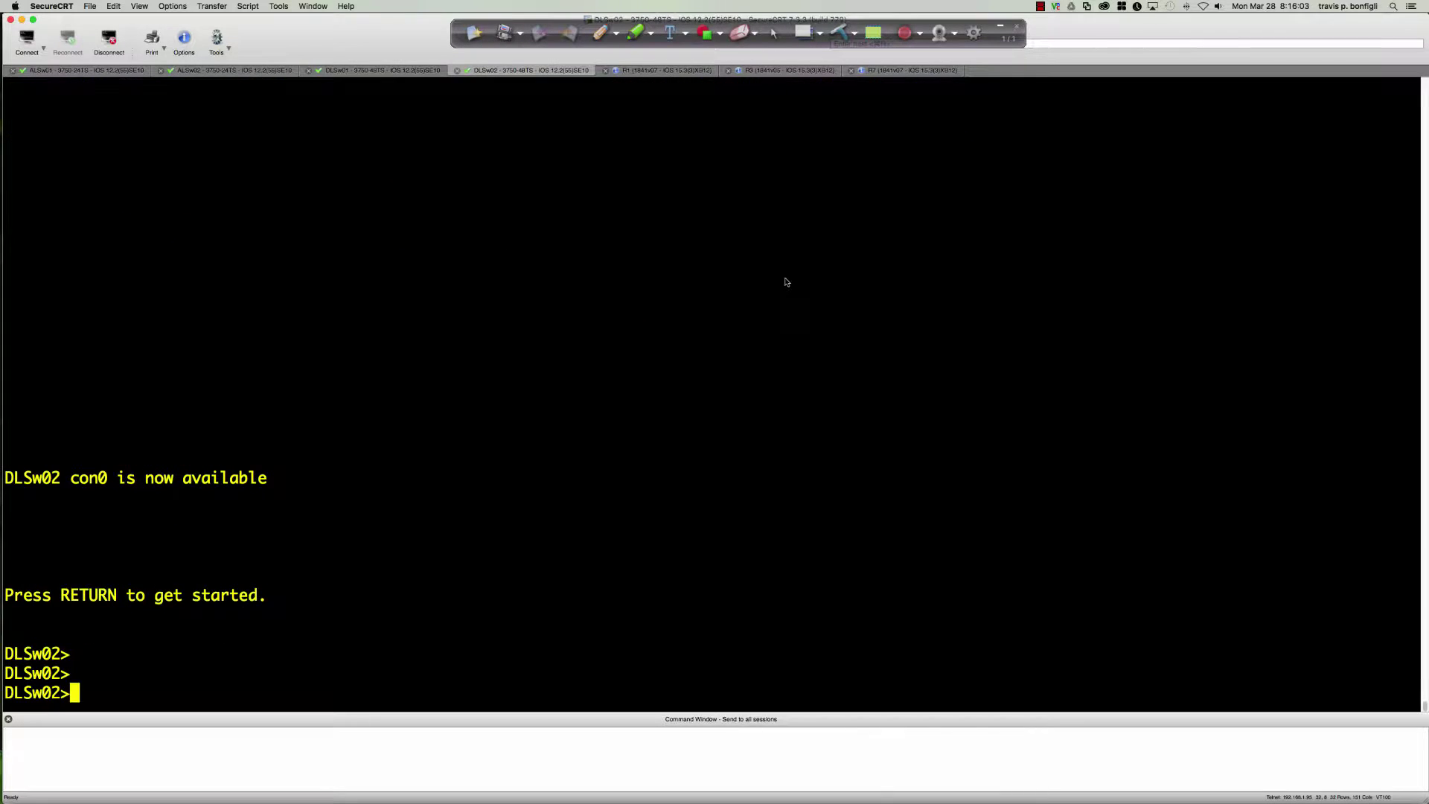
pyautogui.write('en')
pyautogui.press('Return')
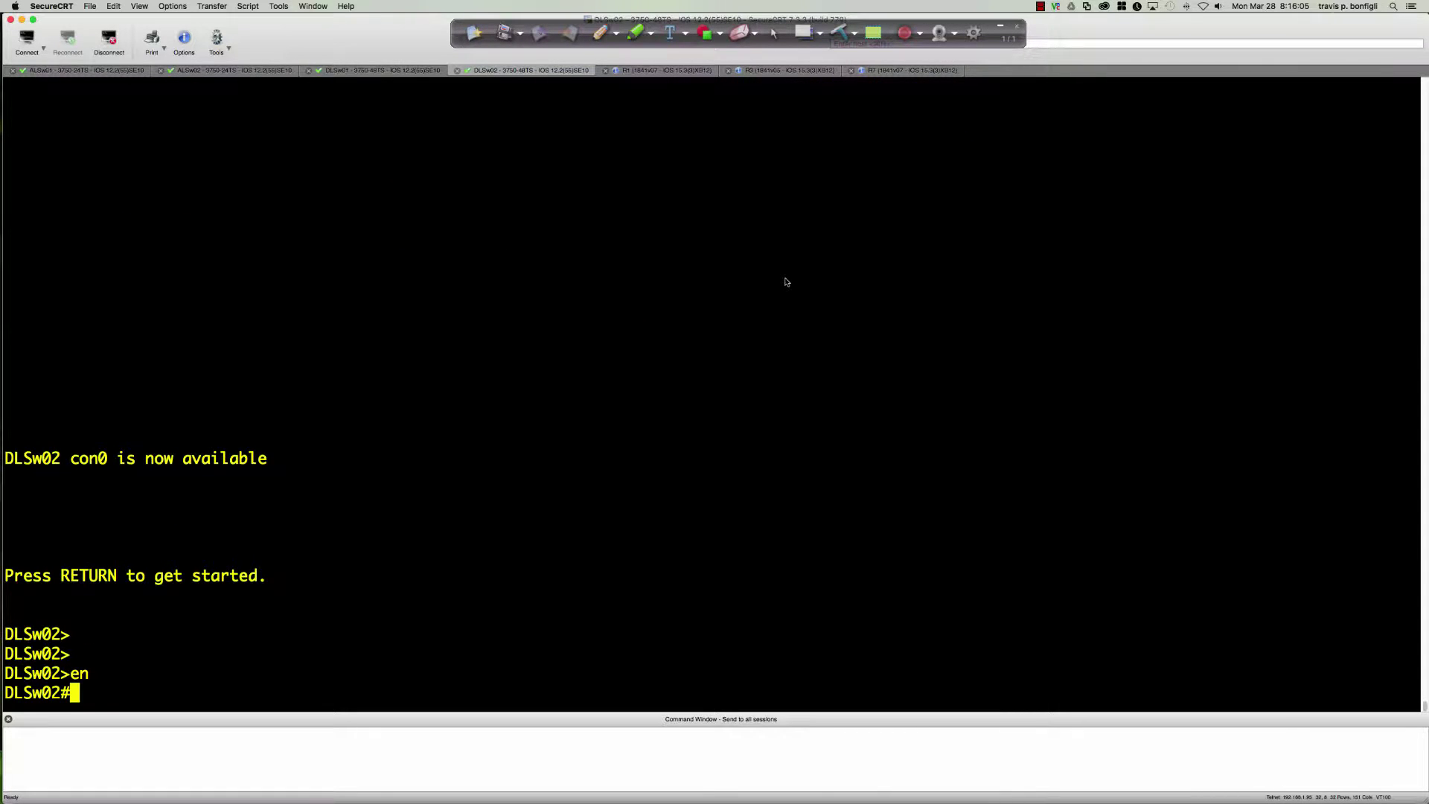
pyautogui.press('Return')
pyautogui.press('Return')
pyautogui.press('Return')
pyautogui.write('conf t')
pyautogui.press('Return')
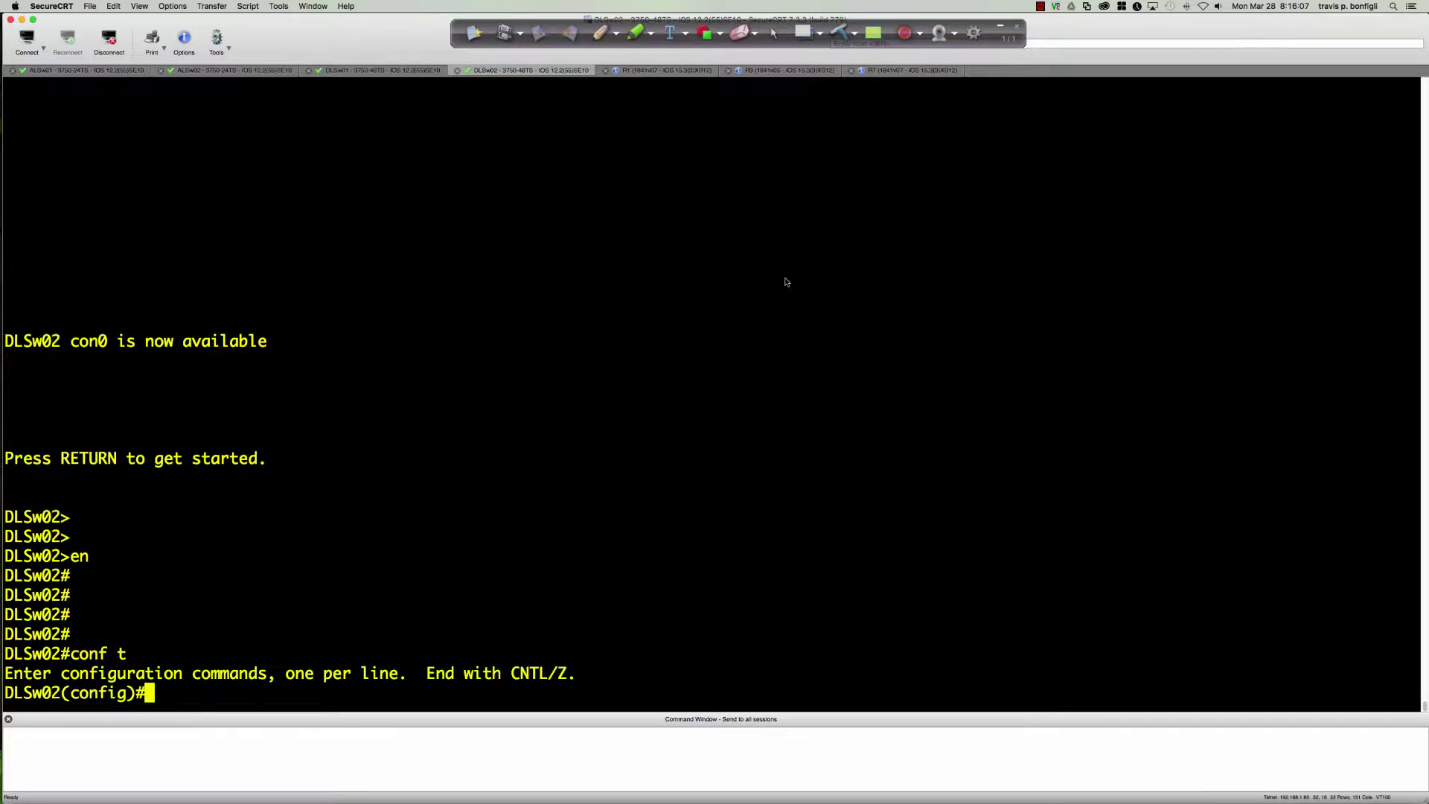
# - Enter interface VLAN 99 configuration on DLSw02 and display that interface's running configuration
pyautogui.write('int vlan 99')
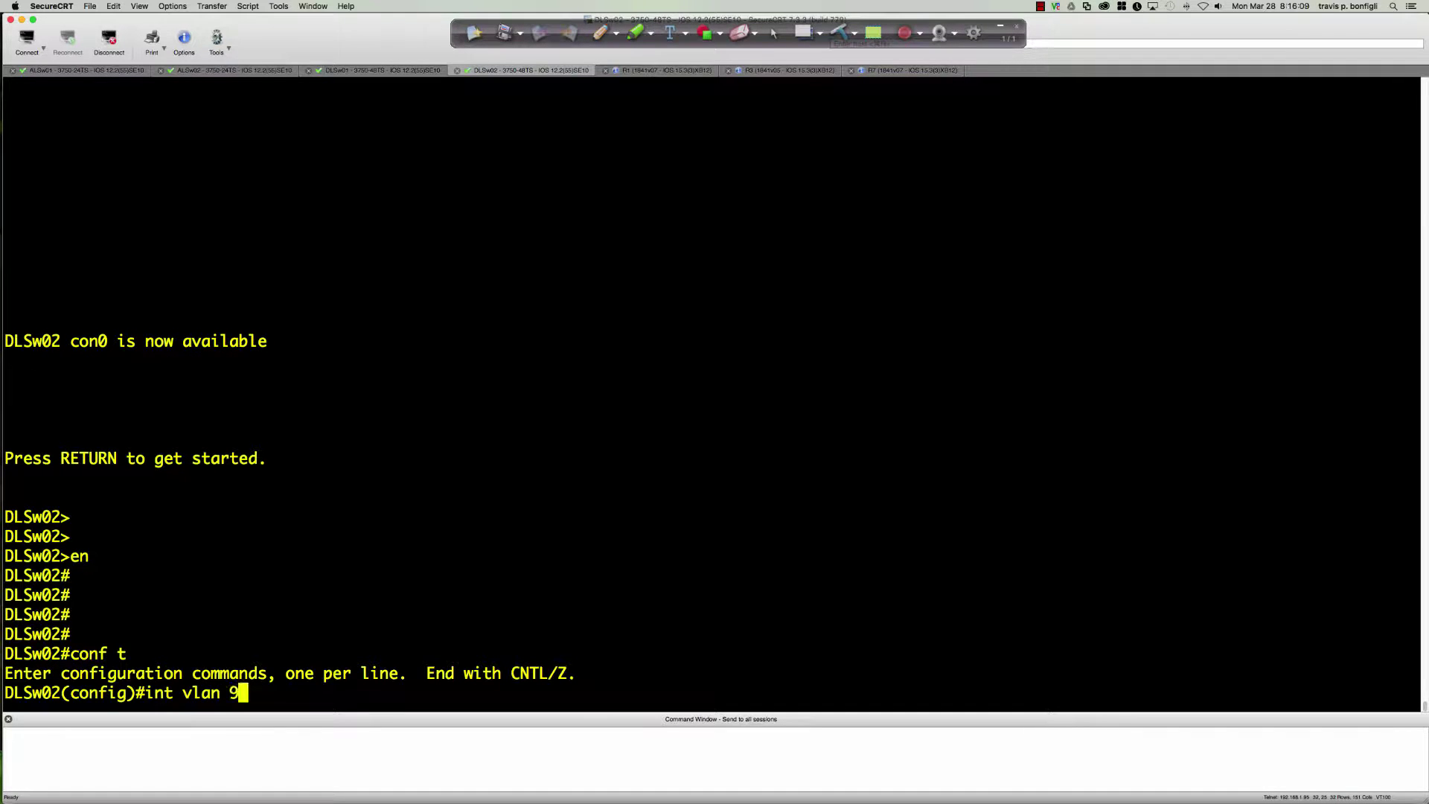
pyautogui.press('Return')
pyautogui.write('do sh run int ')
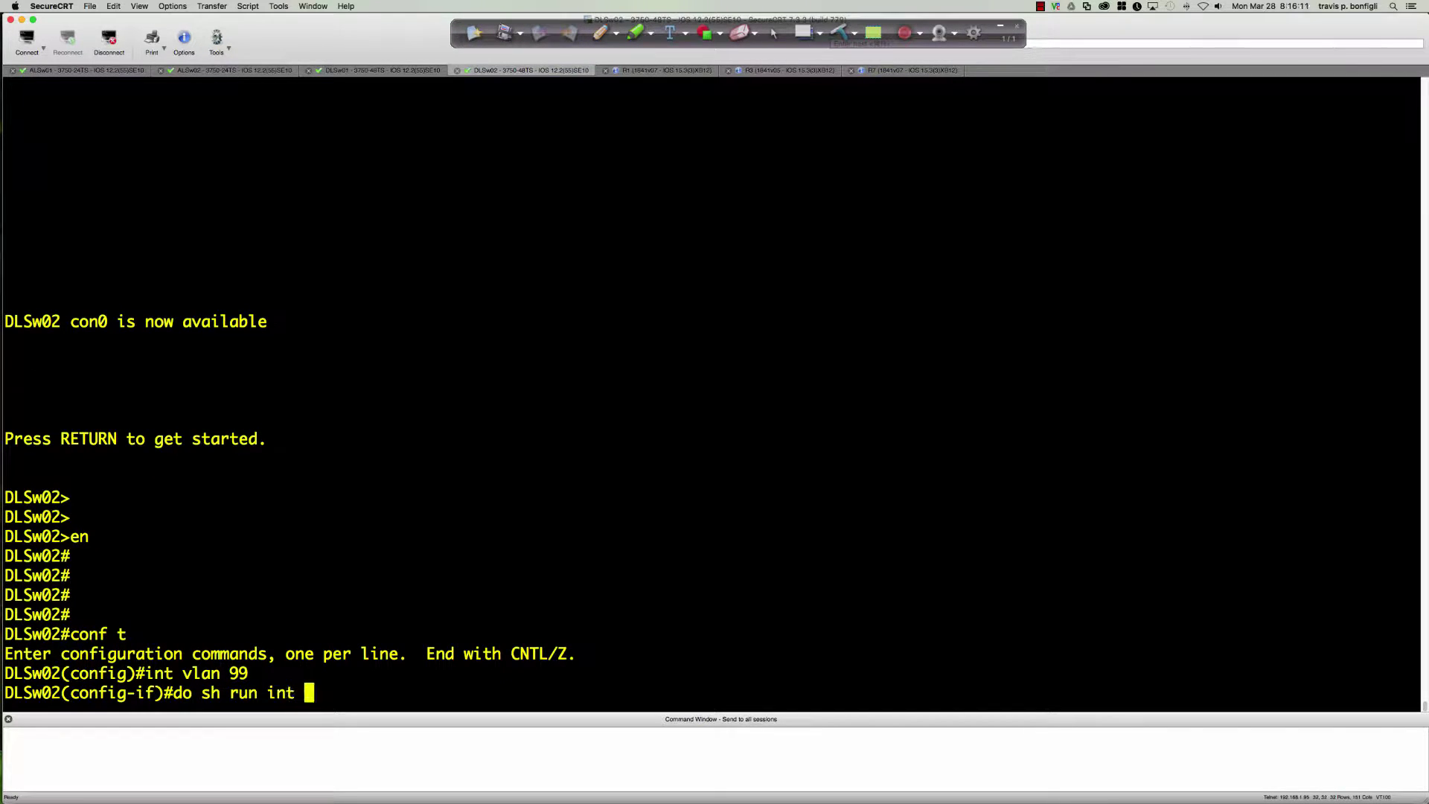
pyautogui.write('vlan 99')
pyautogui.press('Return')
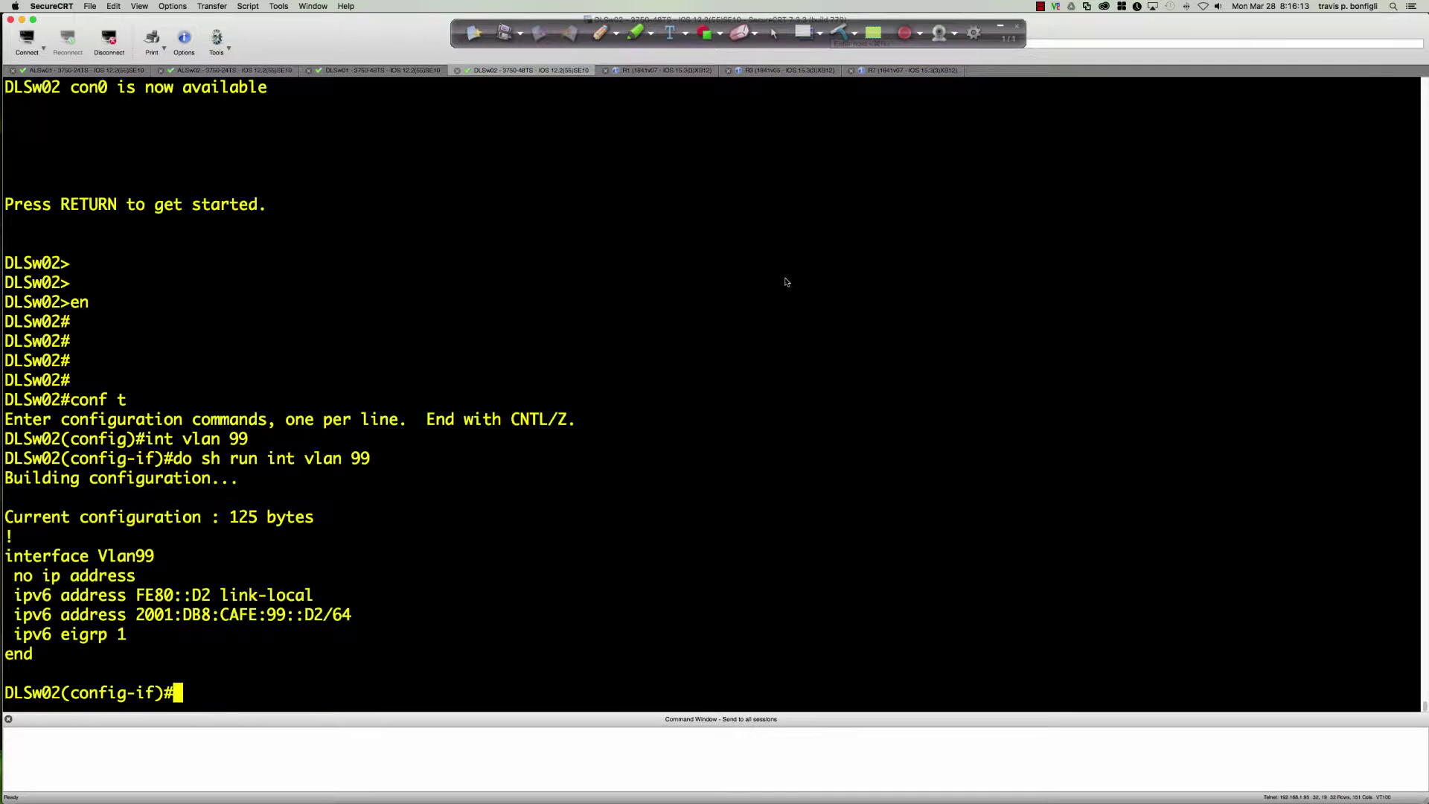
pyautogui.press('Return')
pyautogui.press('Return')
pyautogui.press('Return')
pyautogui.press('Return')
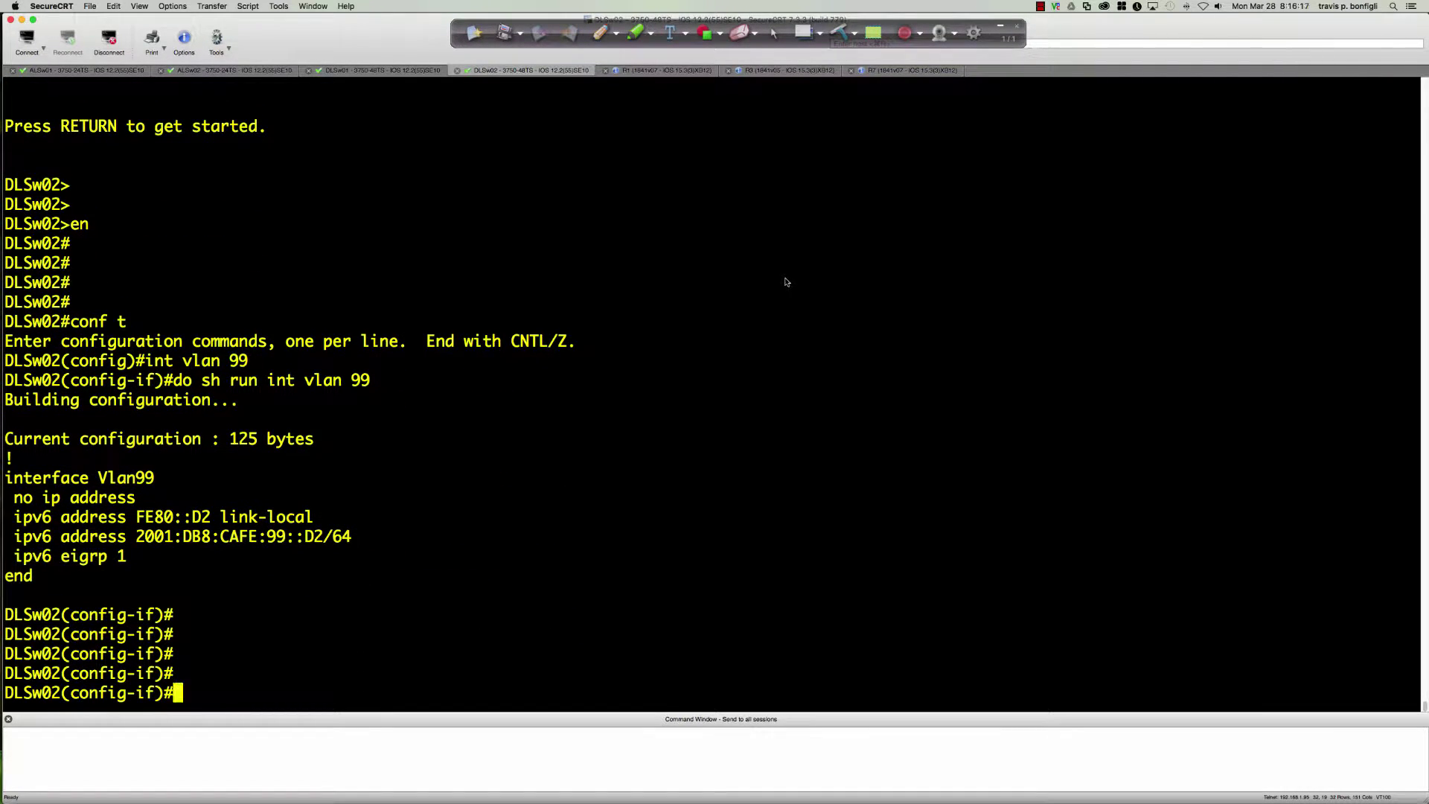
# - Set HSRP to version 2 on DLSw02's VLAN 99 interface with "standby v 2"
pyautogui.write('stan')
pyautogui.press('Tab')
pyautogui.write('v 2')
pyautogui.press('Return')
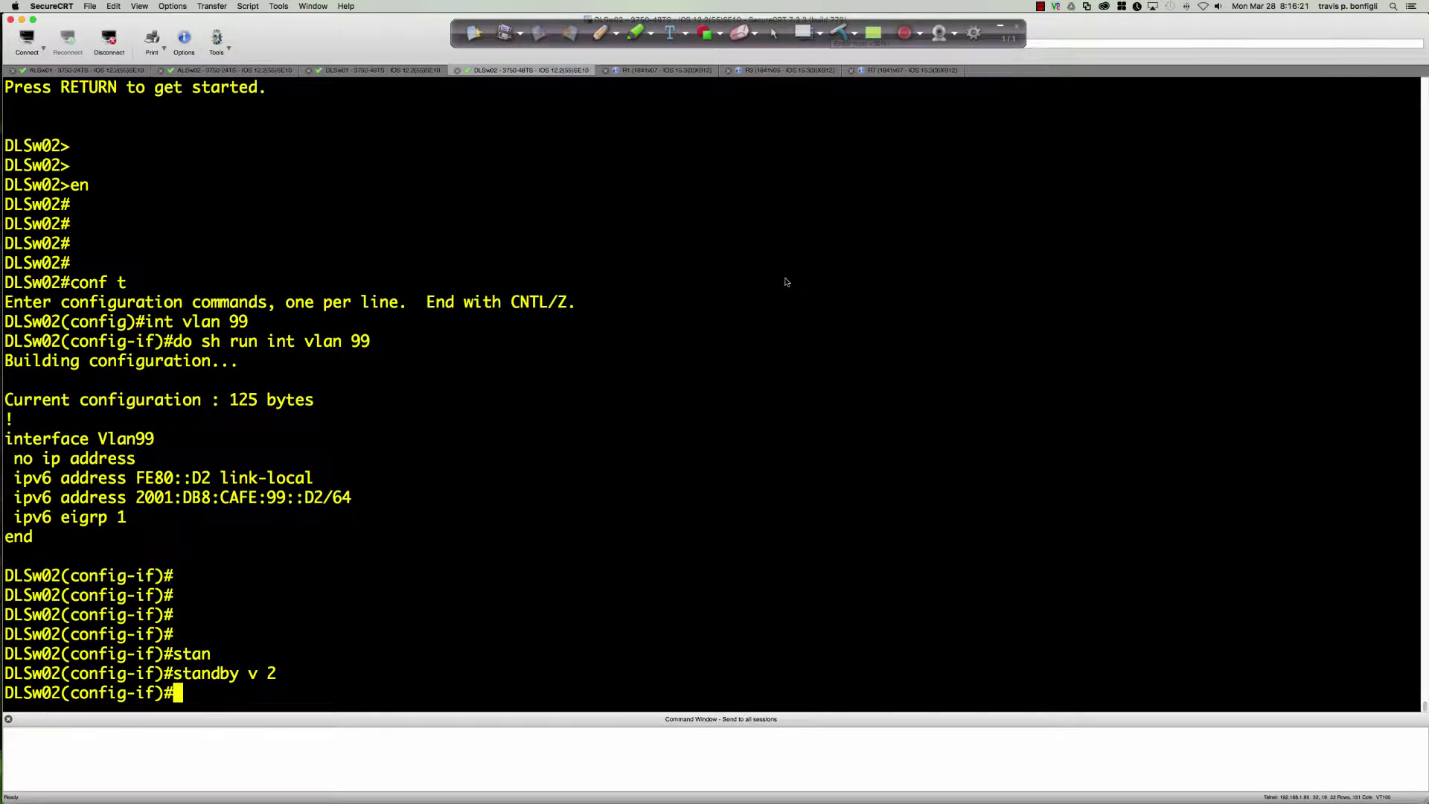
# - Start the "standby 99 ipv6" command on DLSw02's VLAN 99 interface and list its available address options
pyautogui.write('stan')
pyautogui.press('Tab')
pyautogui.write('99')
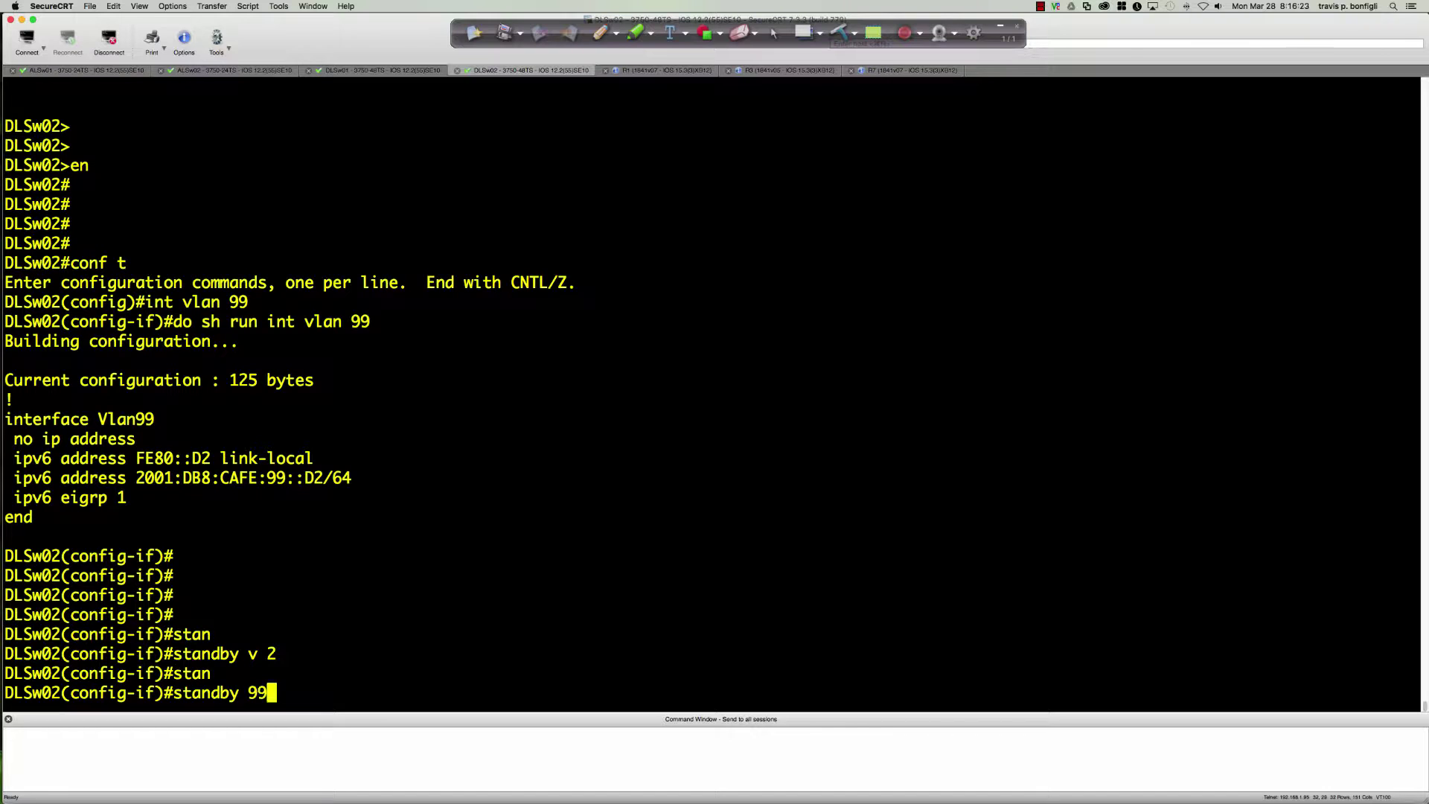
pyautogui.write(' ipv6 ?')
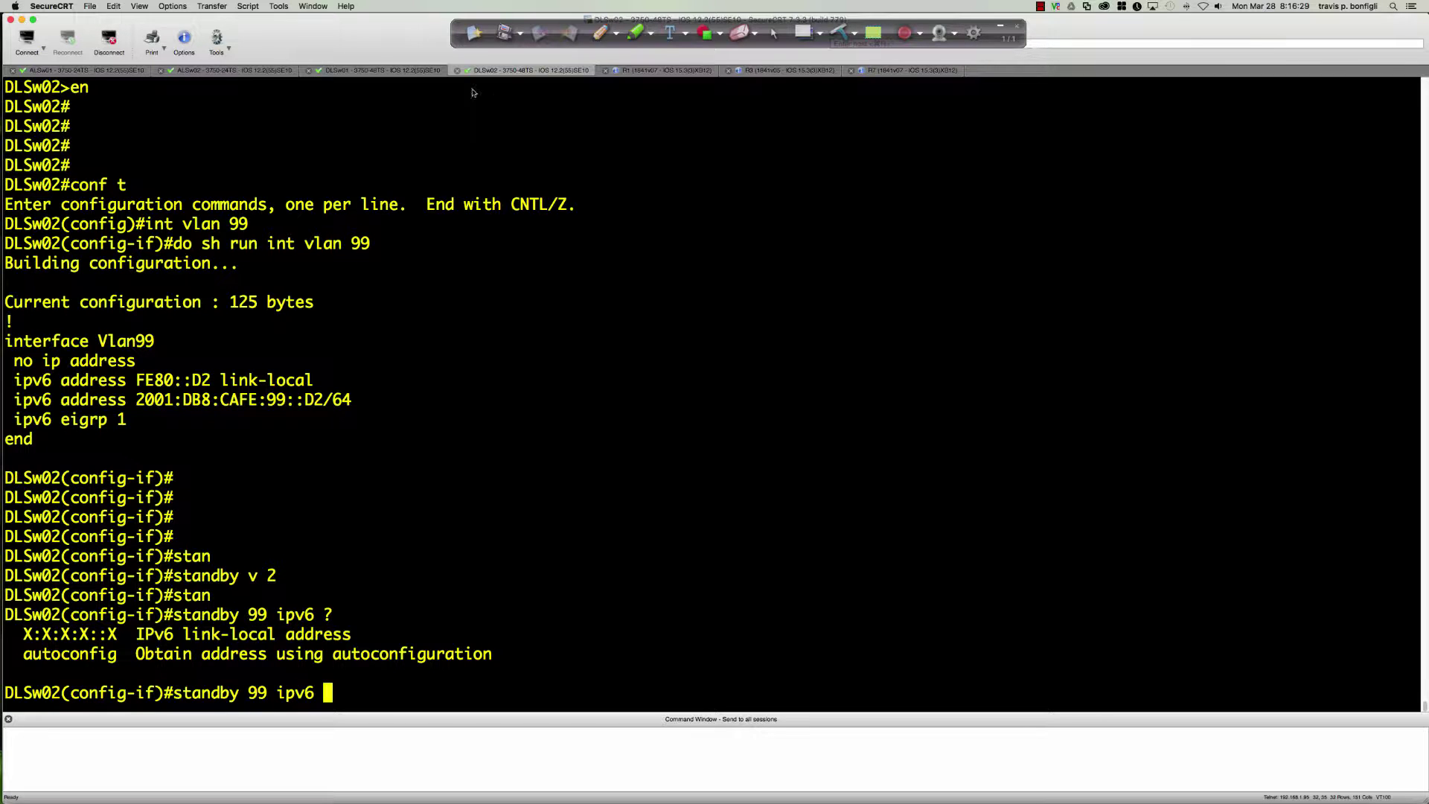
# - Switch to the DLSw01 session and copy VLAN 99's virtual address FE80::5:73FF:FEA0:63 from the earlier debug output
pyautogui.click(422, 71)
pyautogui.scroll(3, 546, 306)
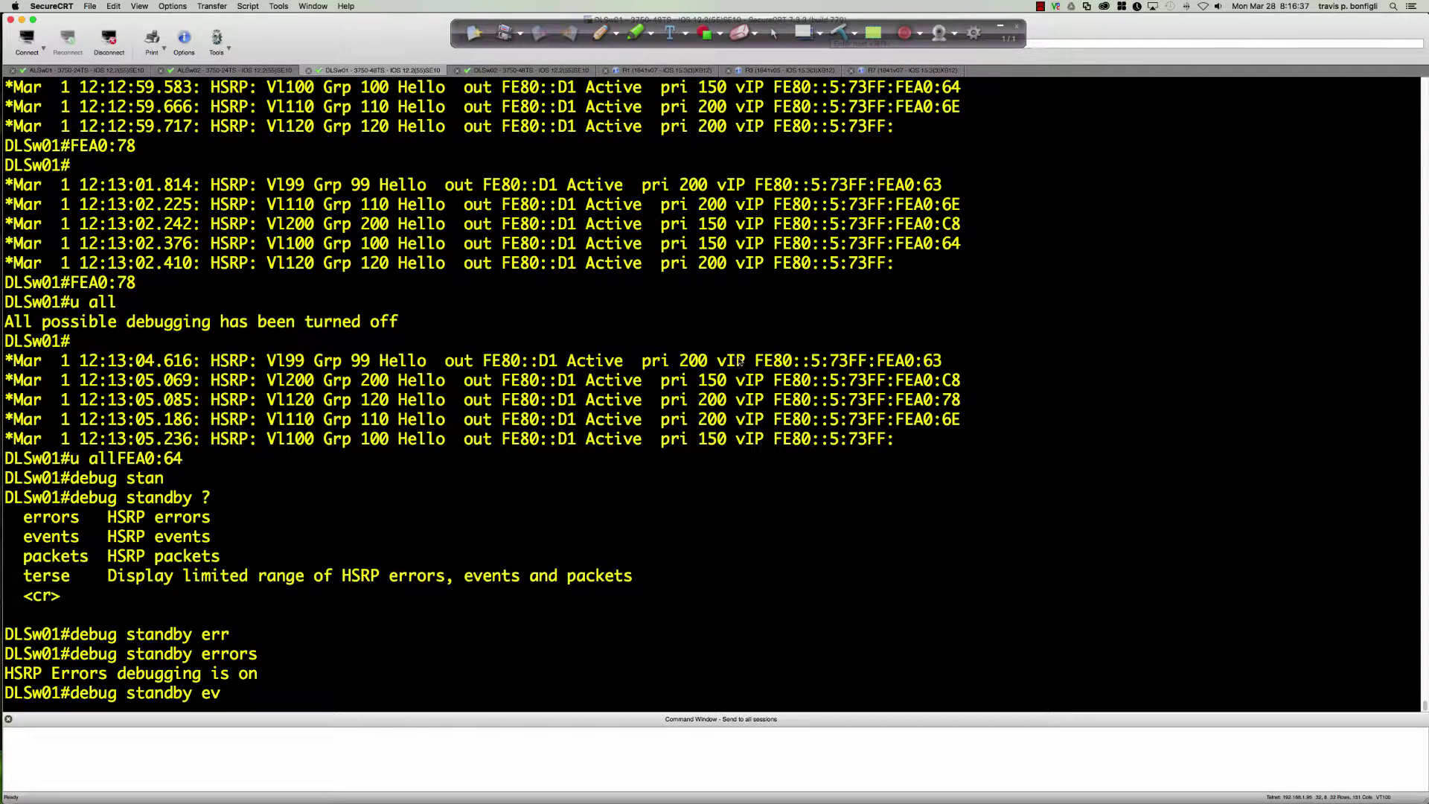
pyautogui.moveTo(758, 363); pyautogui.dragTo(942, 362)
pyautogui.rightClick(941, 361)
pyautogui.click(953, 369)
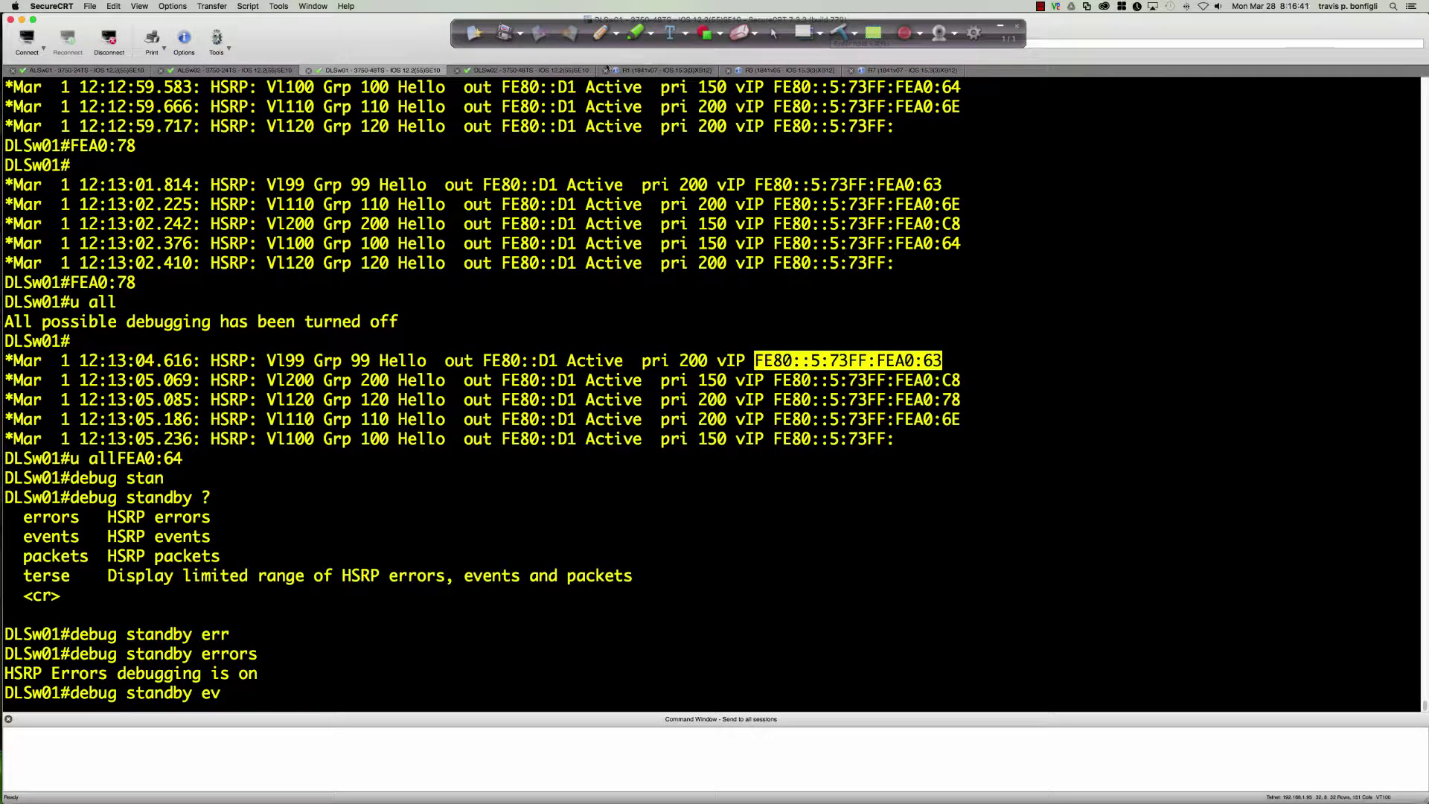
# - Return to DLSw02 and complete "standby 99 ipv6" with the copied virtual address FE80::5:73FF:FEA0:63
pyautogui.click(533, 70)
pyautogui.rightClick(803, 278)
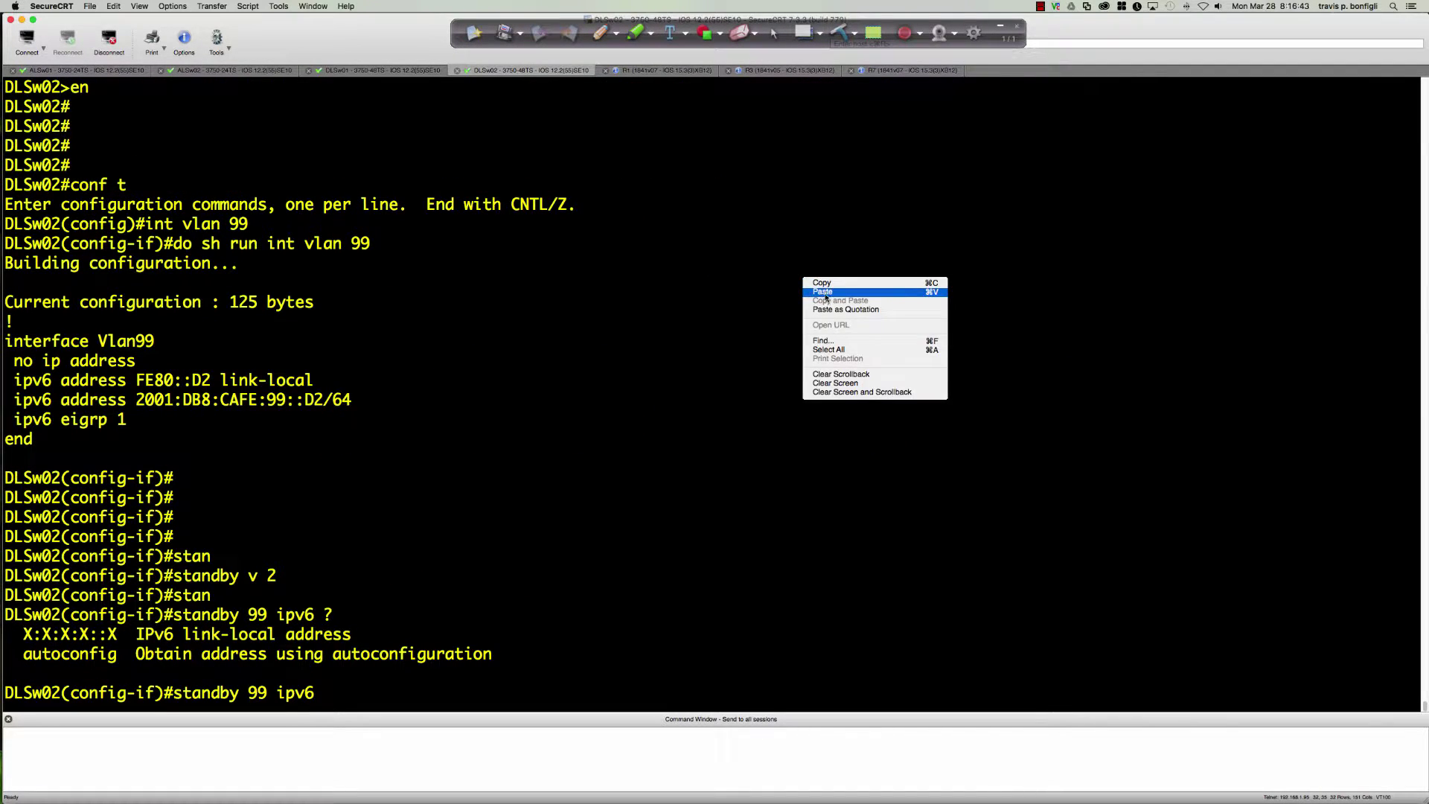
pyautogui.click(824, 295)
pyautogui.press('Return')
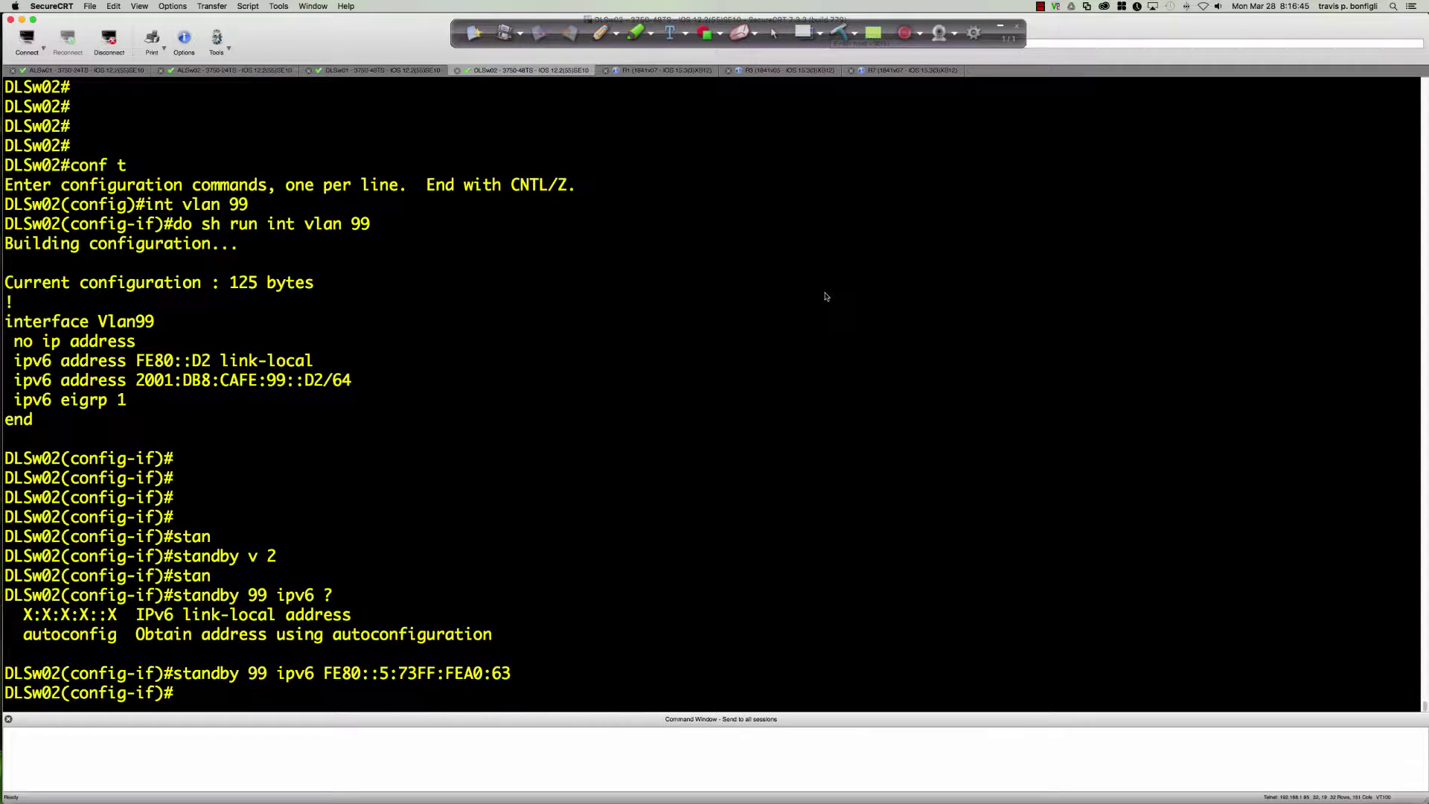
# - Enable preemption for HSRP group 99 on DLSw02's VLAN 99 interface with "standby 99 preempt"
pyautogui.write('stan')
pyautogui.press('Tab')
pyautogui.write('99')
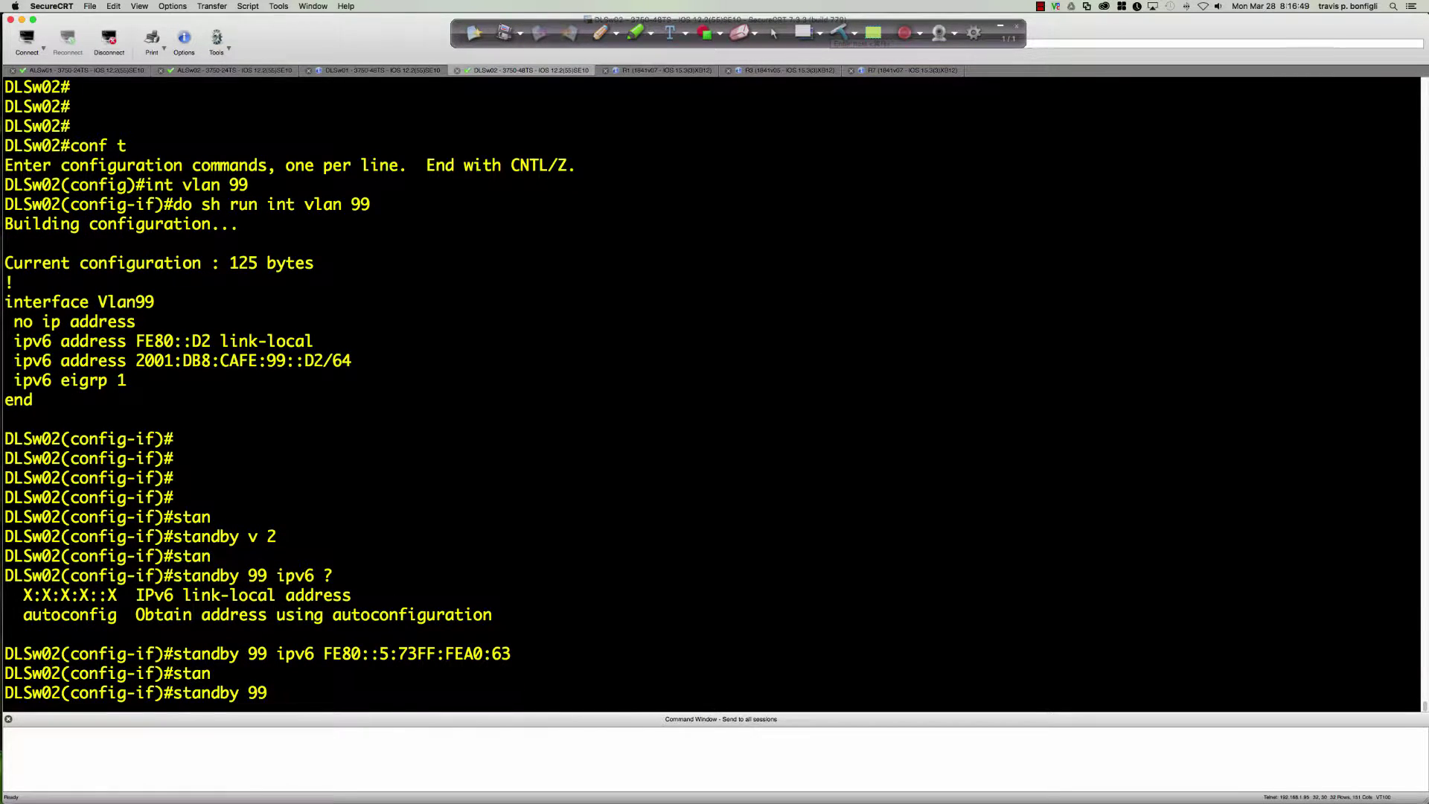
pyautogui.write(' ip')
pyautogui.press('BackSpace')
pyautogui.press('BackSpace')
pyautogui.write('pre')
pyautogui.press('Tab')
pyautogui.press('Return')
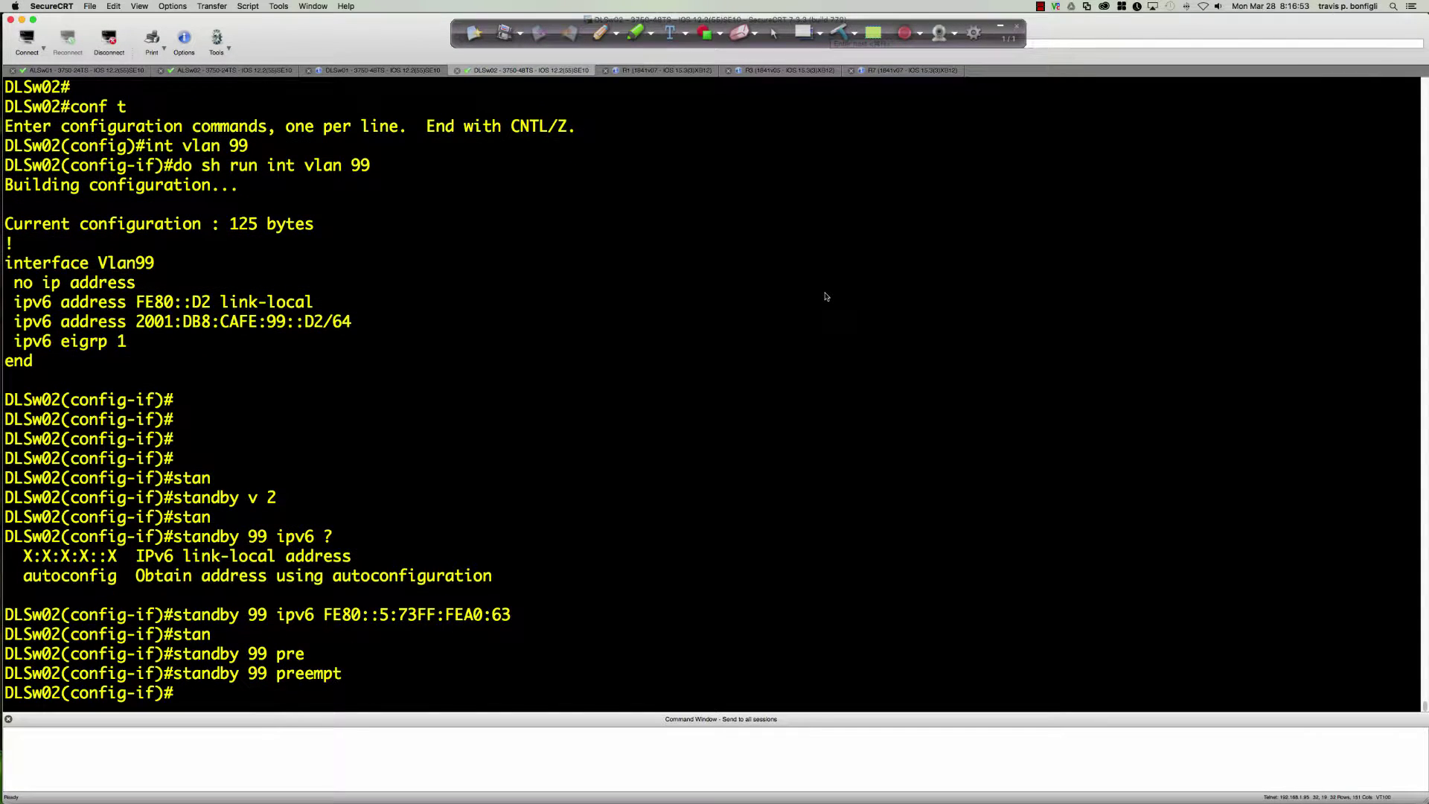
# - Set the HSRP group 99 priority to 150 on DLSw02's VLAN 99 interface and add blank prompt lines
pyautogui.write('stn')
pyautogui.press('Tab')
pyautogui.press('BackSpace')
pyautogui.write('a')
pyautogui.press('Tab')
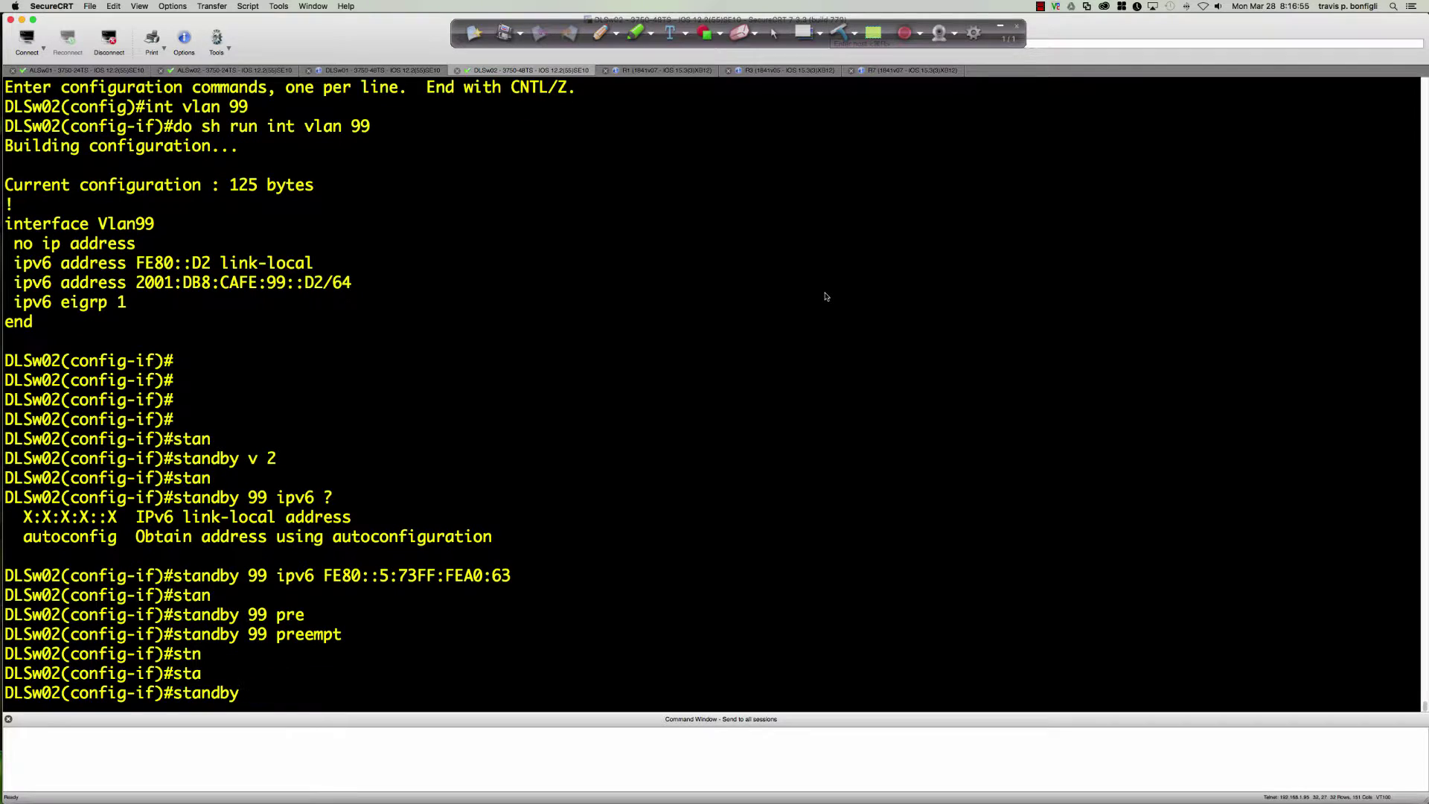
pyautogui.write('99 pri')
pyautogui.press('Tab')
pyautogui.write('1')
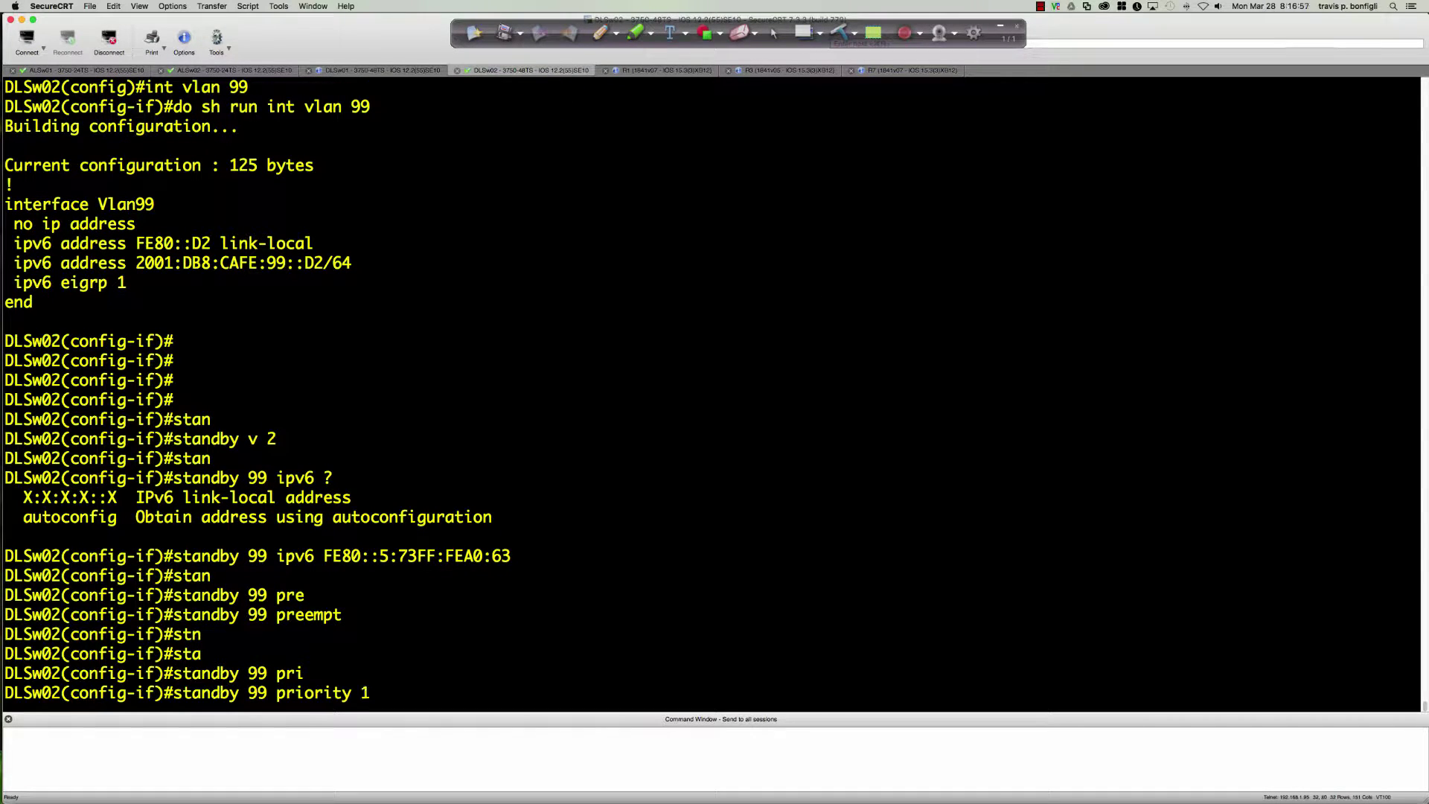
pyautogui.write('50')
pyautogui.press('Return')
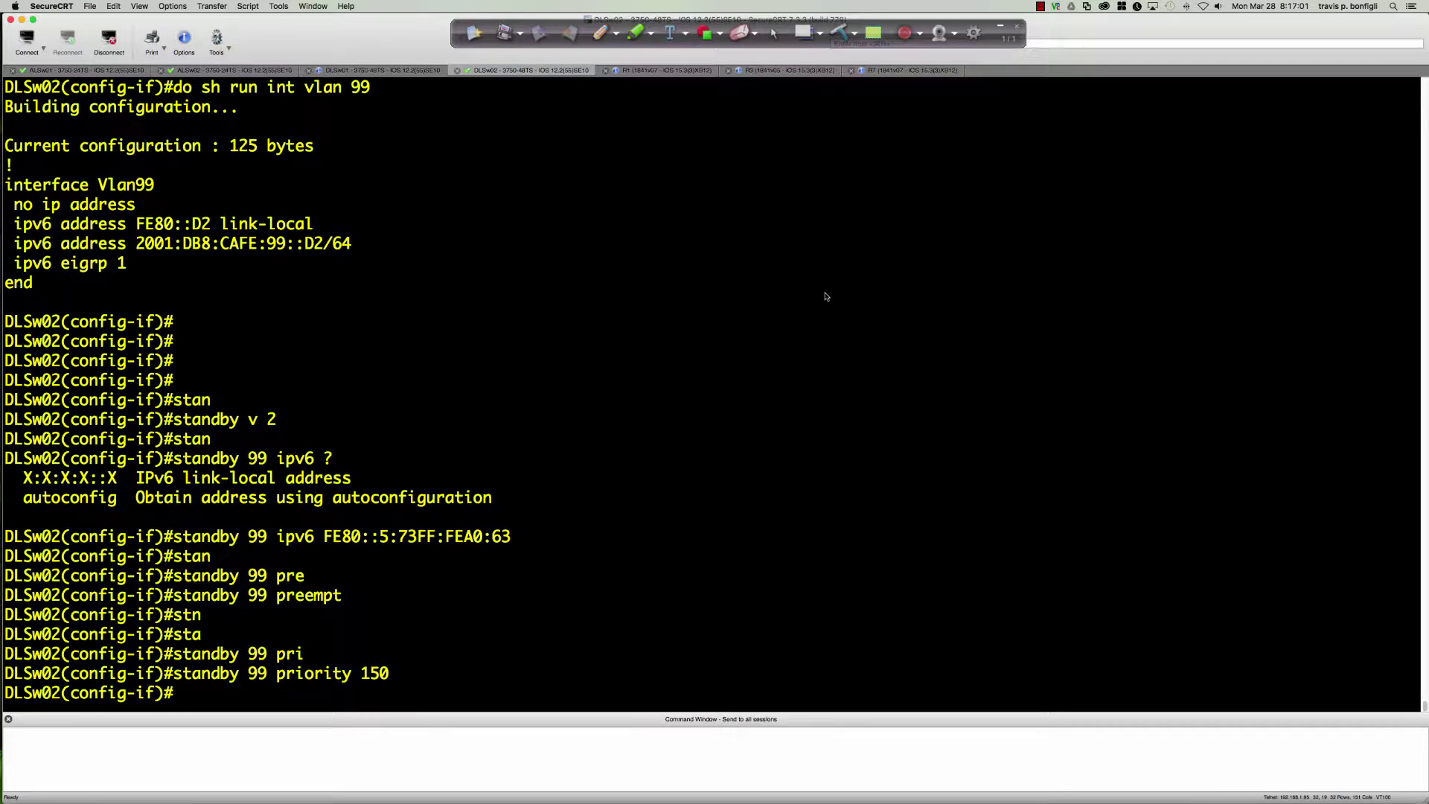
pyautogui.press('Return')
pyautogui.press('Return')
pyautogui.press('Return')
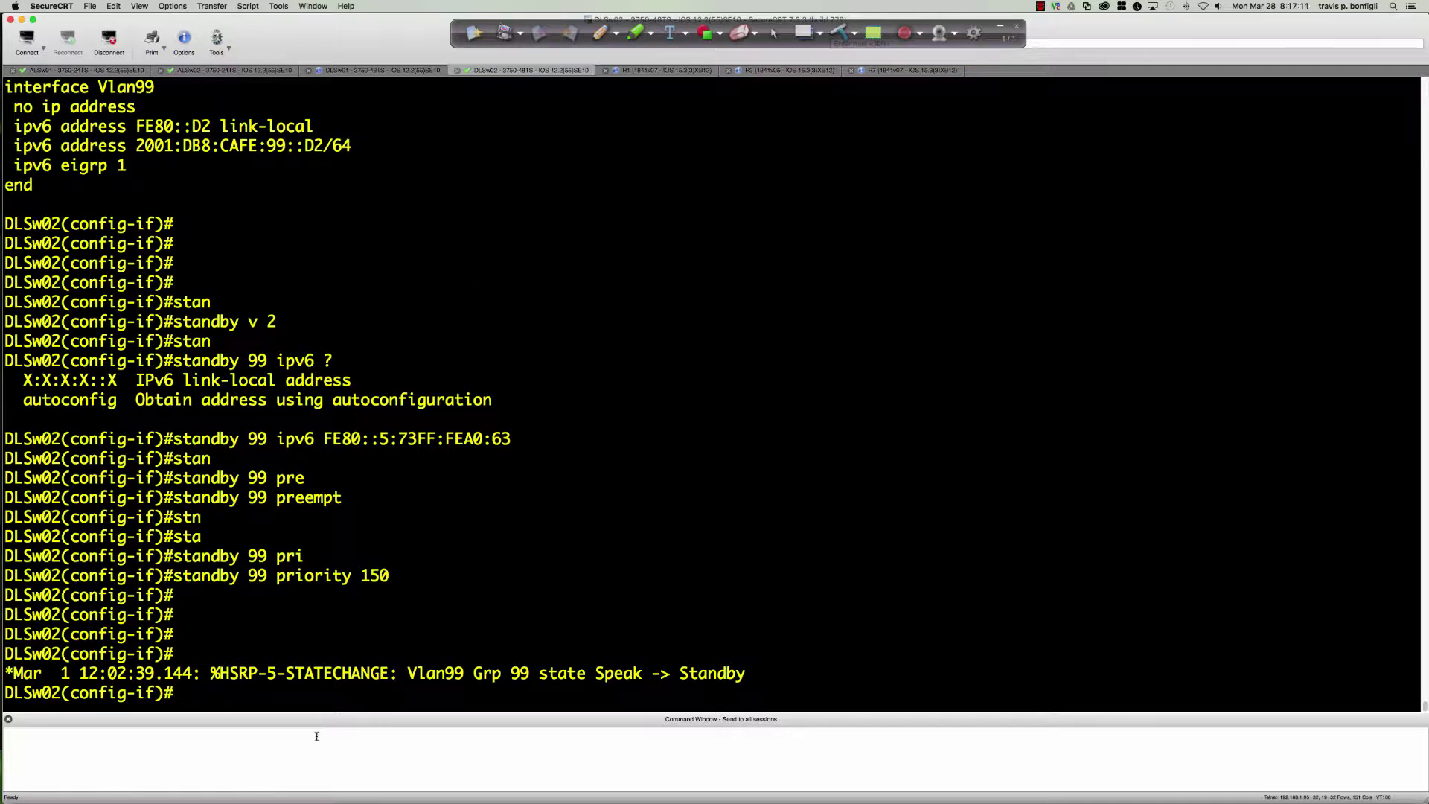
# - Examine the HSRP state change message on DLSw02 and the VLAN 99 neighbor debug events on DLSw01
pyautogui.moveTo(211, 673); pyautogui.dragTo(746, 674)
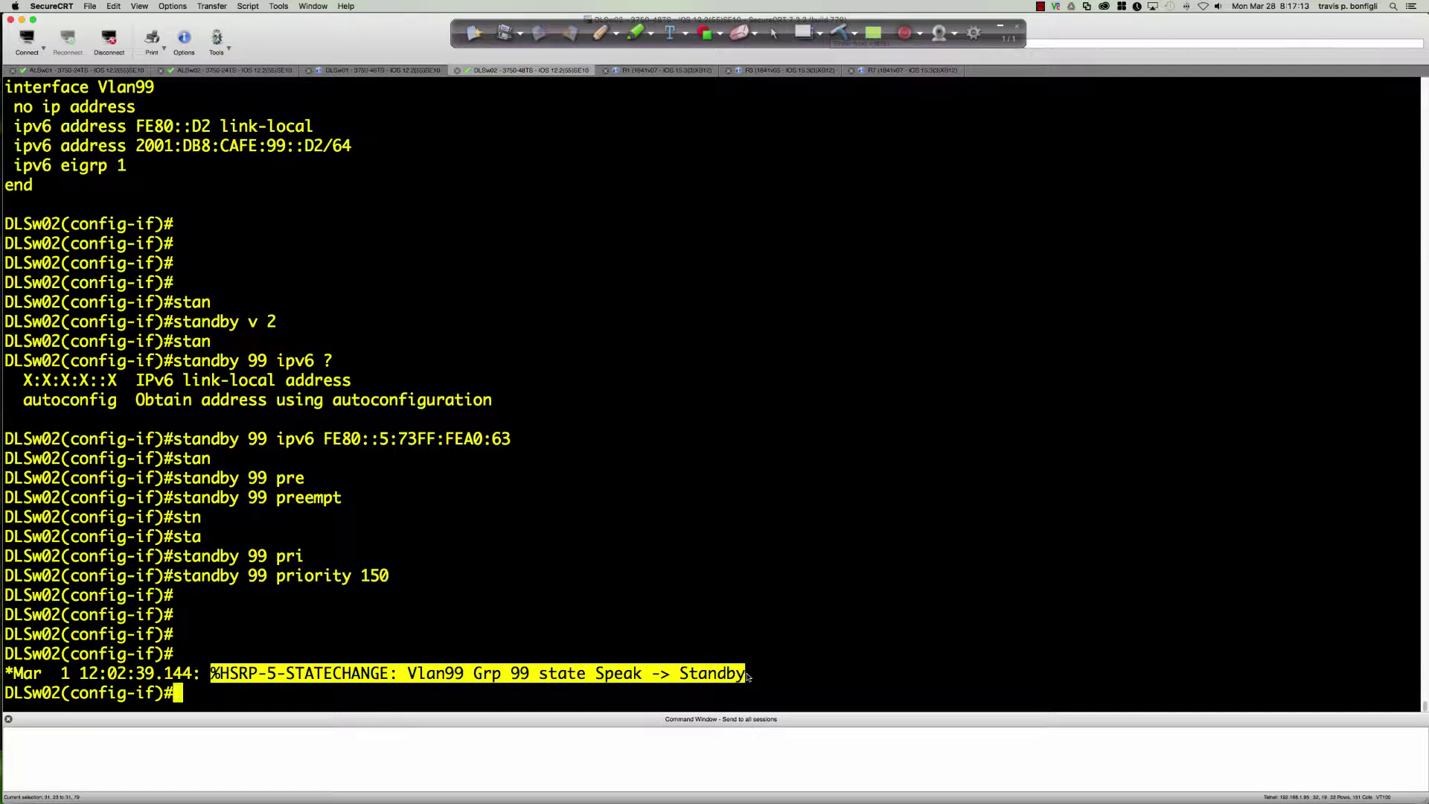
pyautogui.click(365, 70)
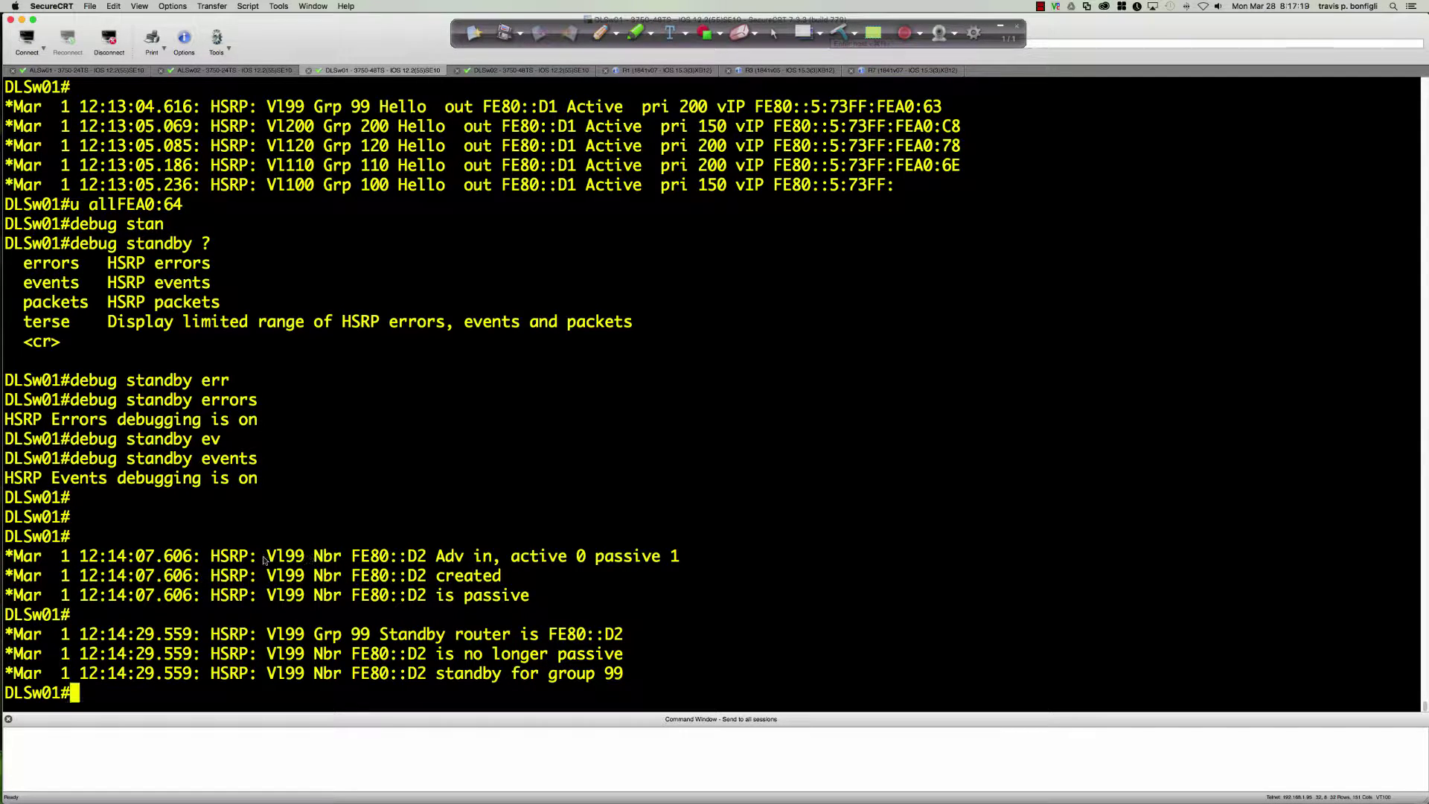
pyautogui.moveTo(305, 558); pyautogui.dragTo(685, 559)
pyautogui.moveTo(343, 578); pyautogui.dragTo(505, 578)
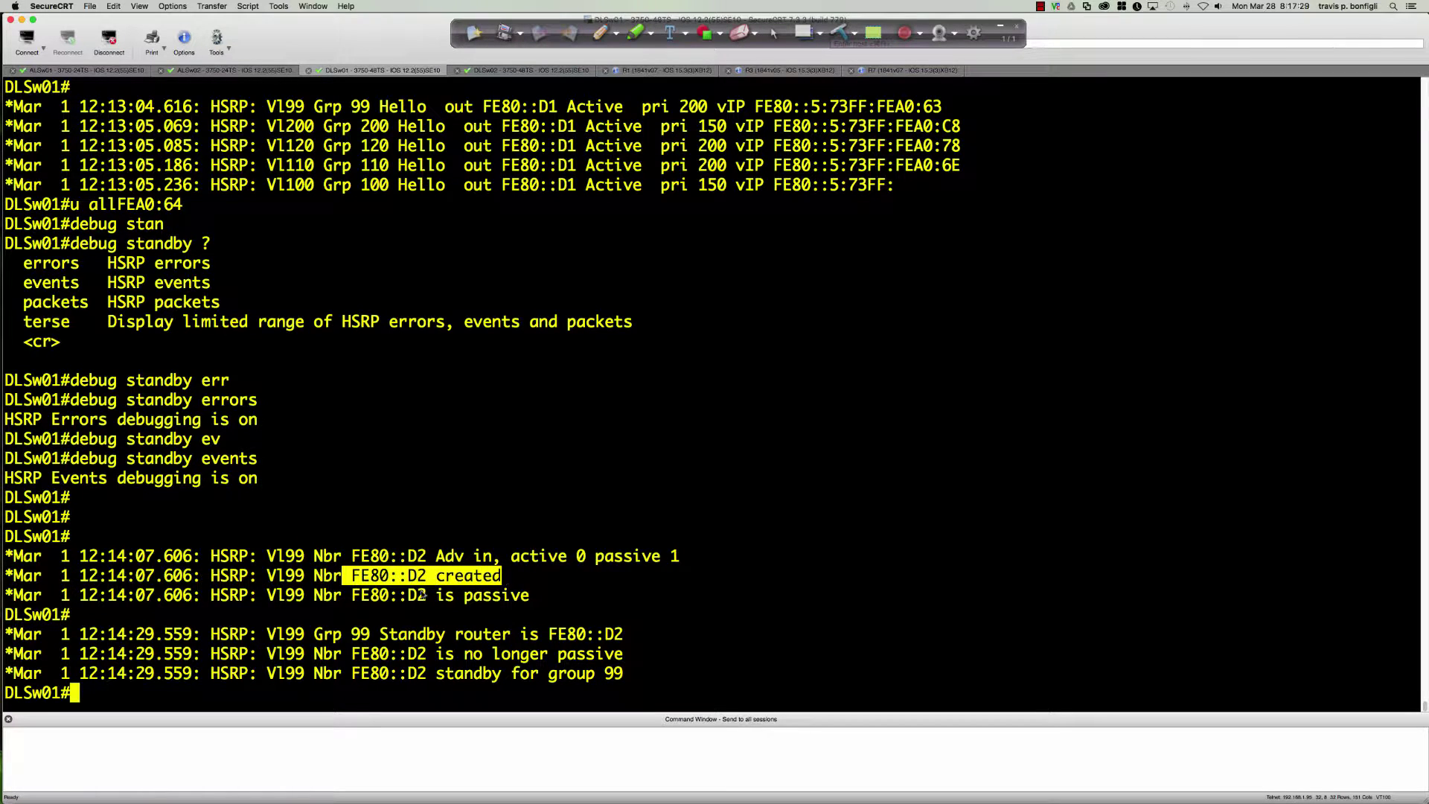
pyautogui.moveTo(344, 634); pyautogui.dragTo(625, 639)
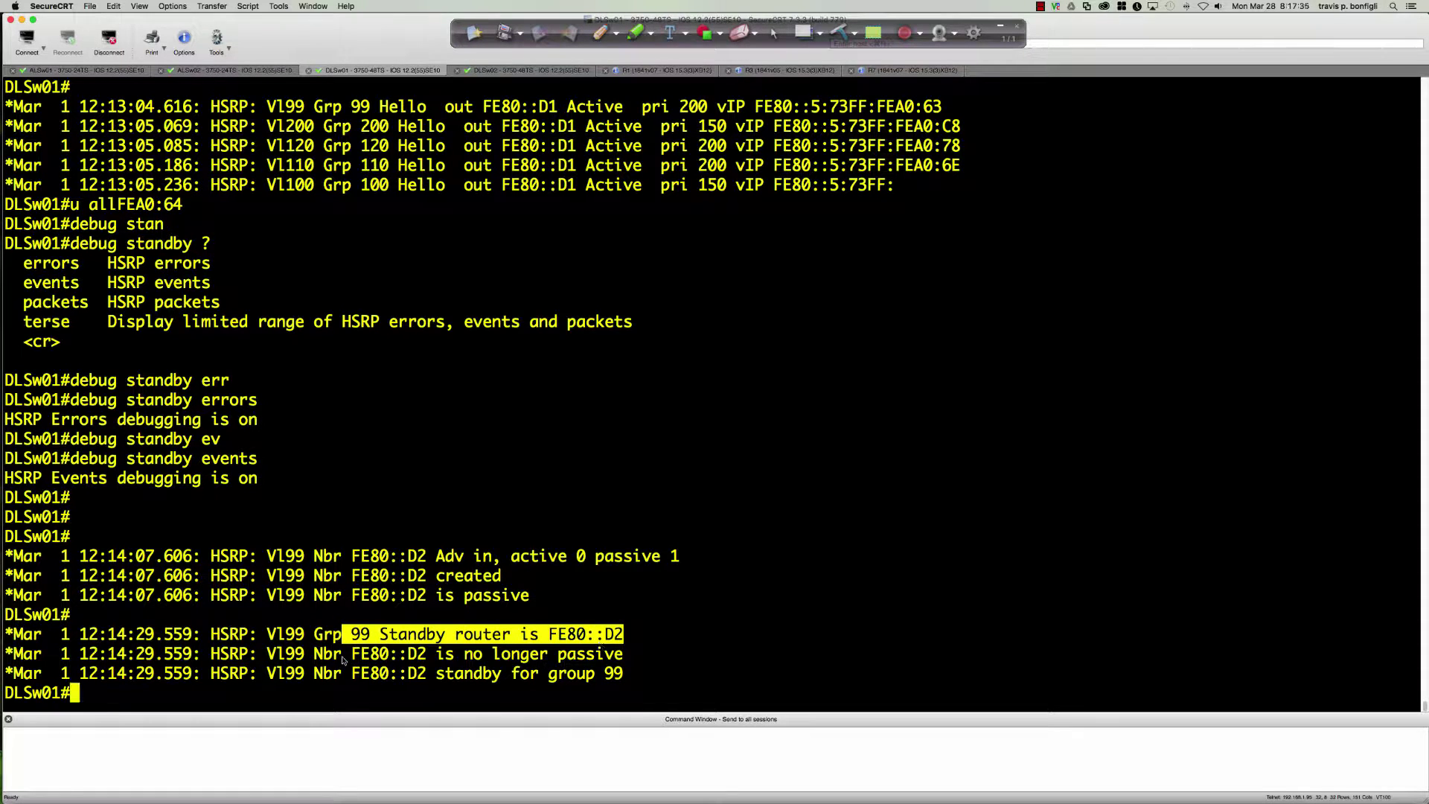
pyautogui.moveTo(344, 655); pyautogui.dragTo(632, 659)
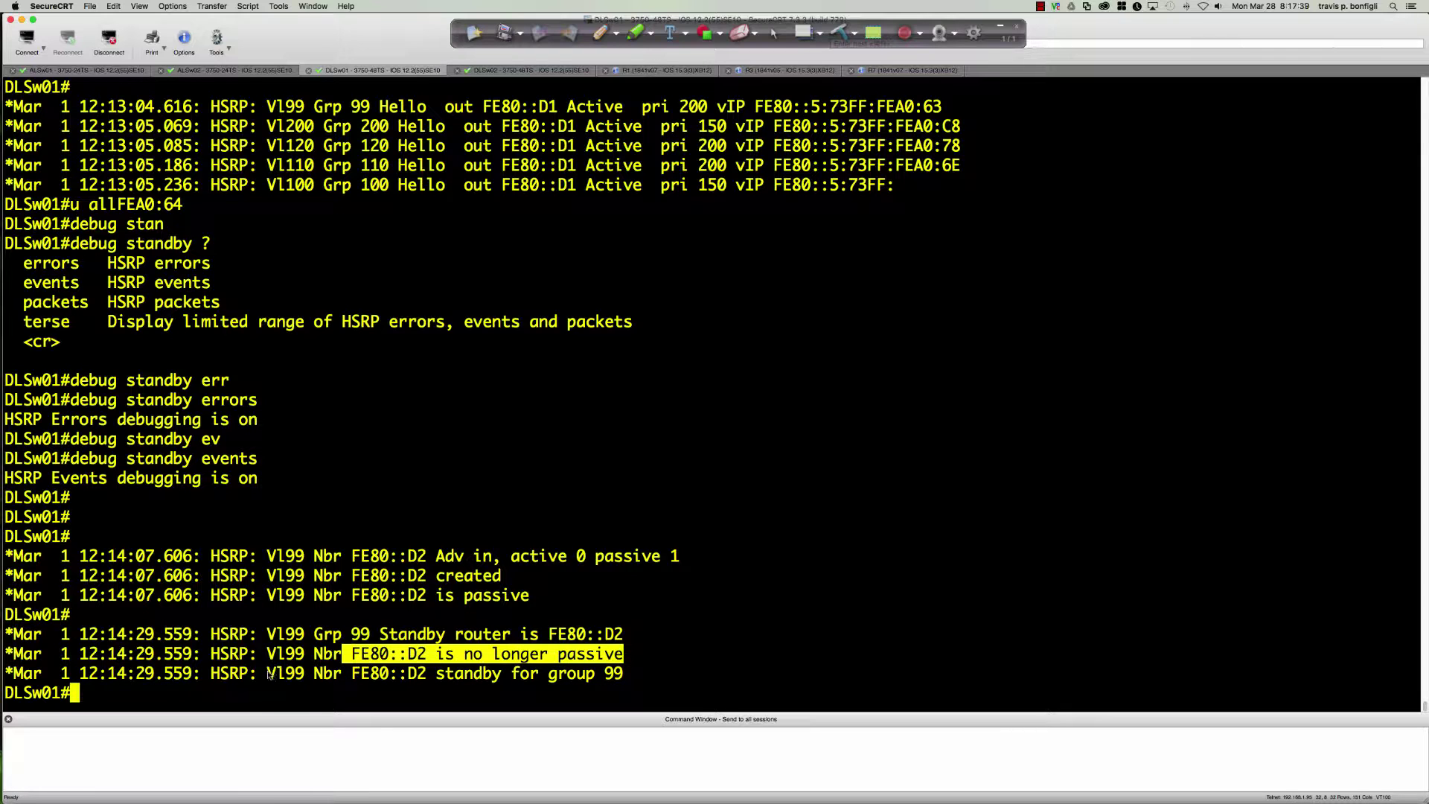
pyautogui.moveTo(268, 672); pyautogui.dragTo(626, 672)
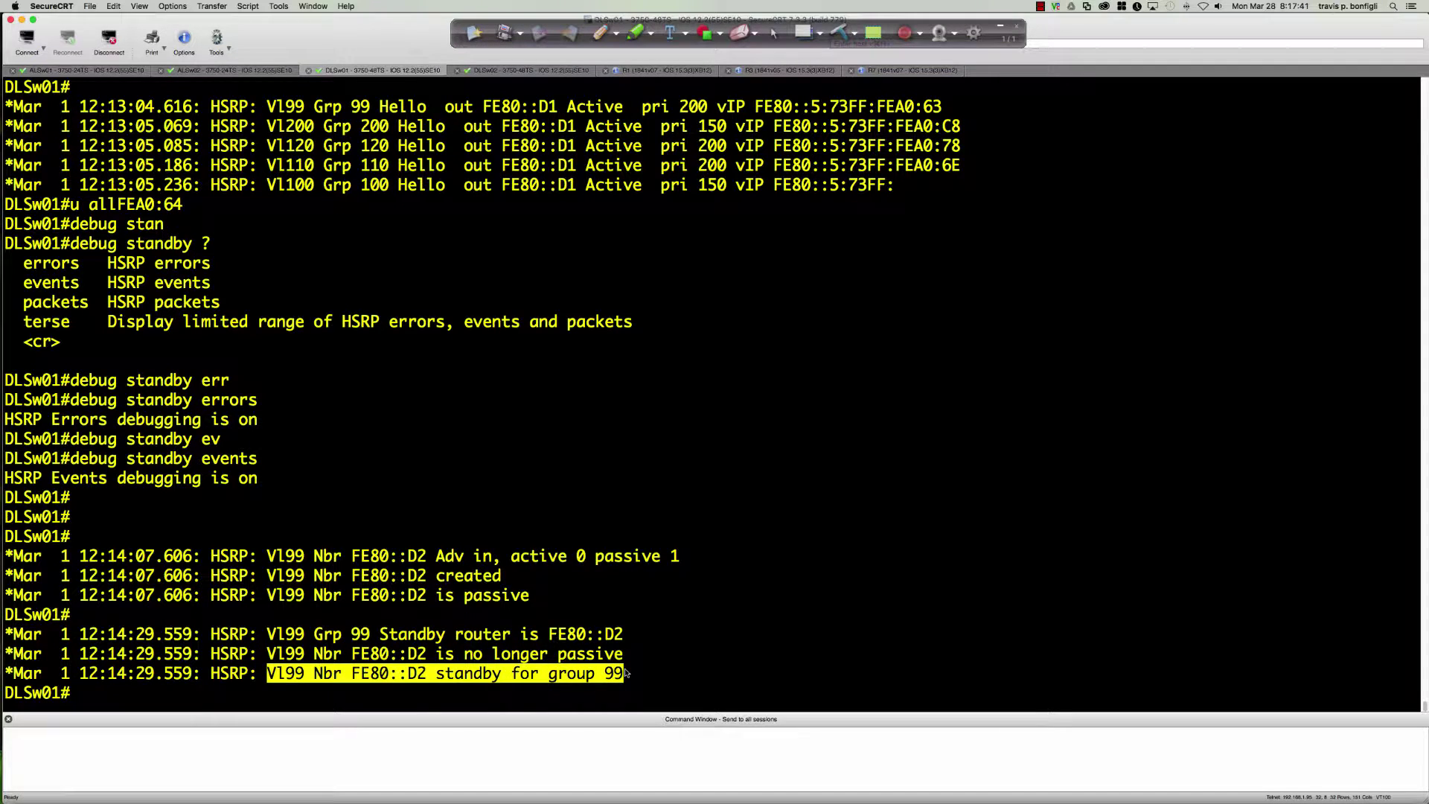
pyautogui.click(678, 646)
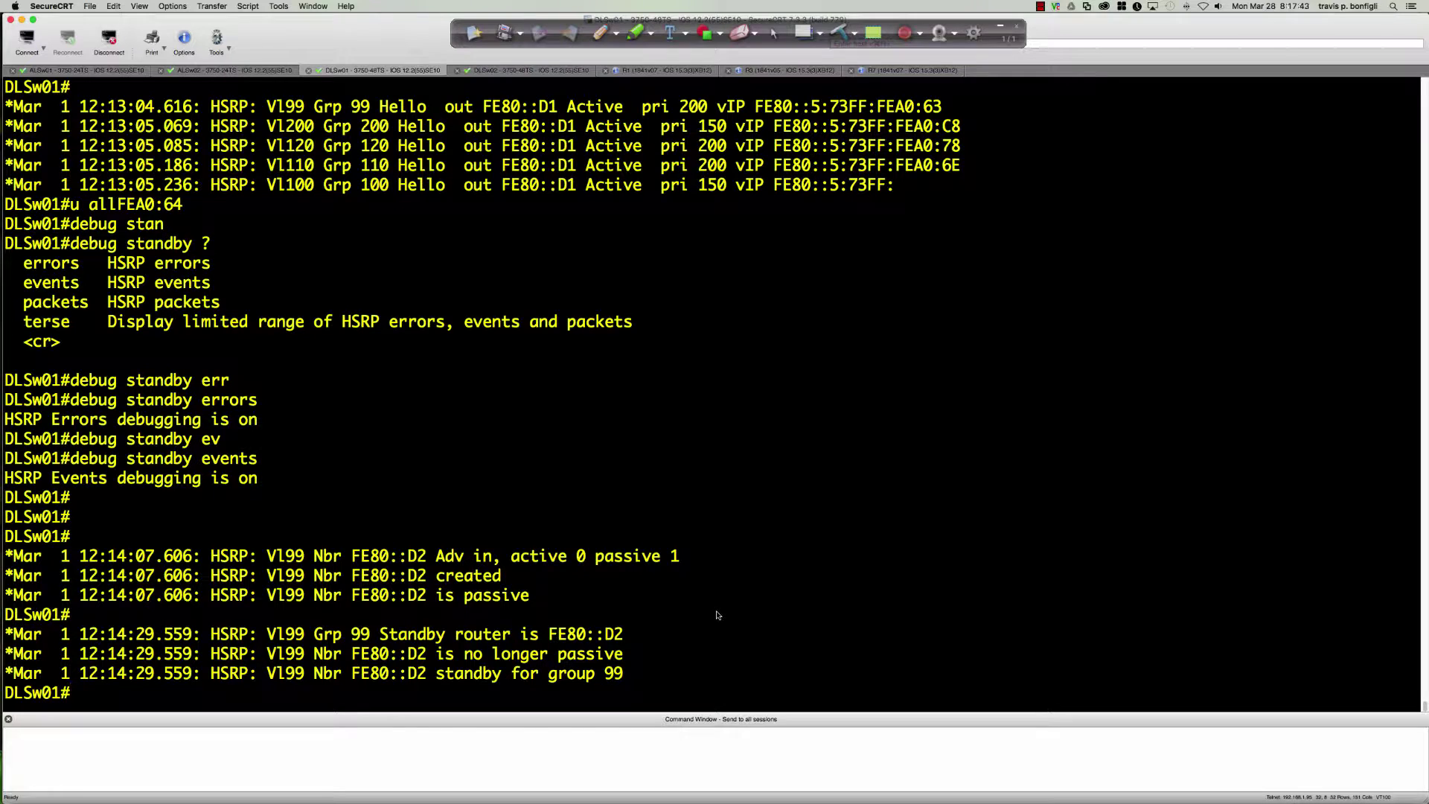
# - Display the HSRP summary on DLSw01 with "sh standby brief" and examine the VLAN 99 entry's roles and virtual IP
pyautogui.write('sh stan')
pyautogui.press('Tab')
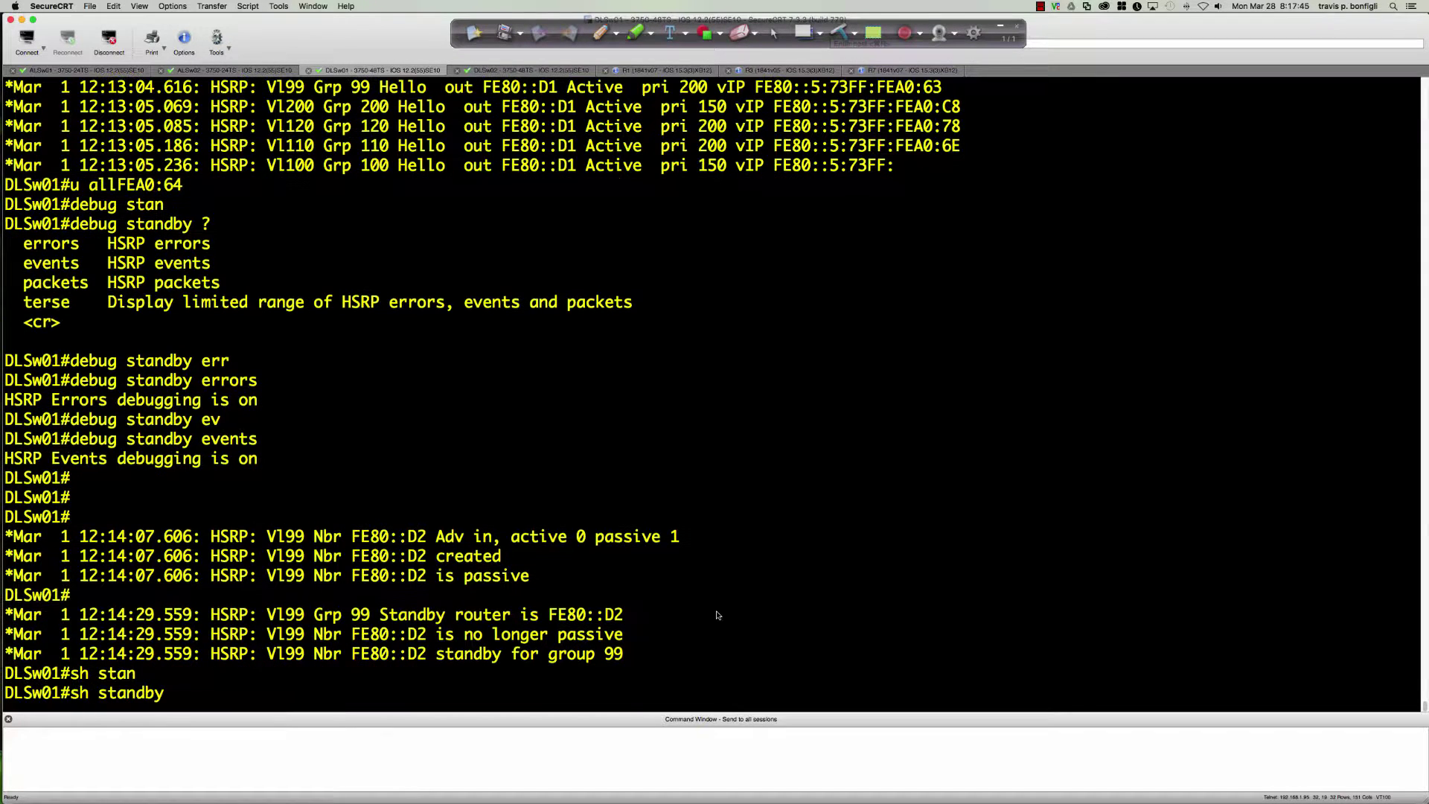
pyautogui.write('bri')
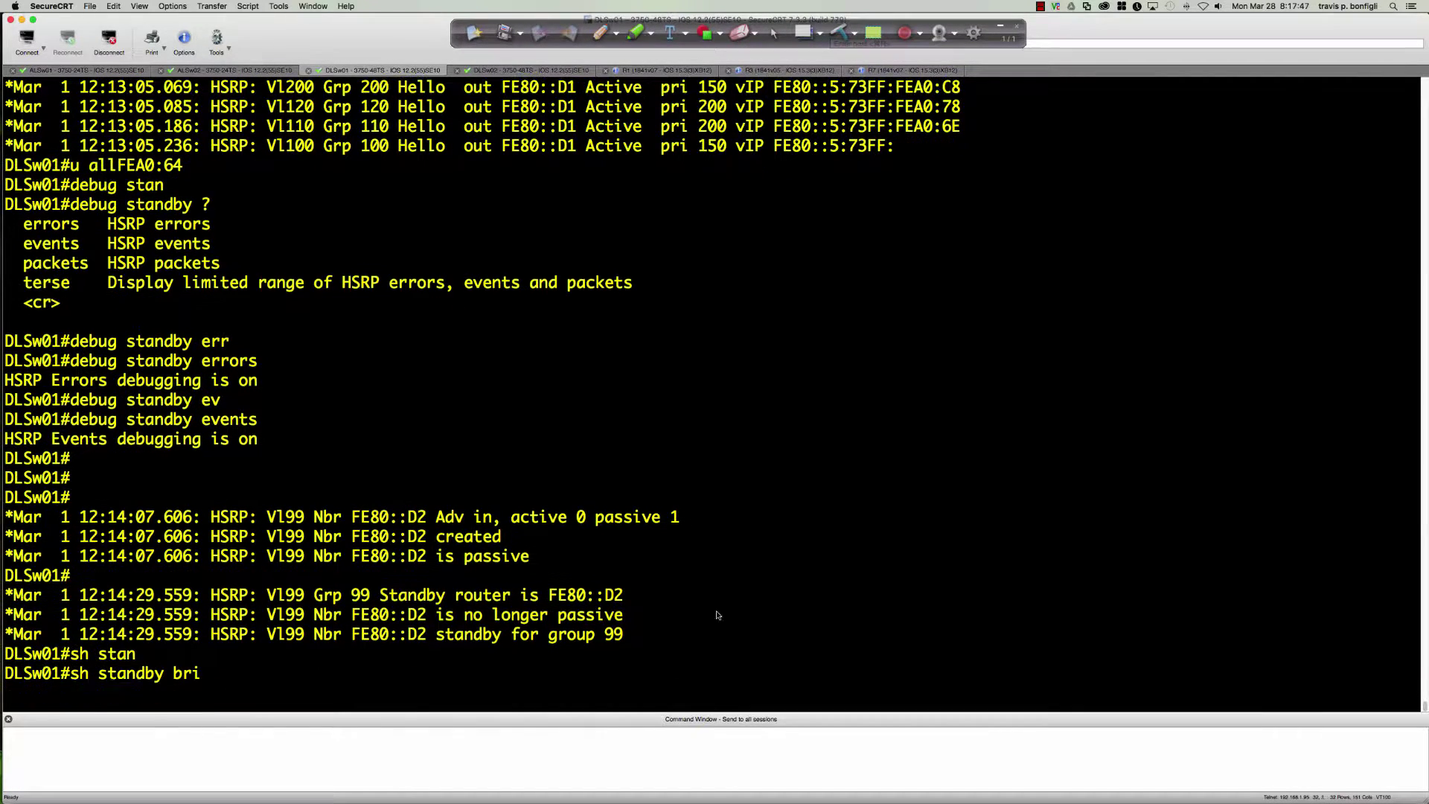
pyautogui.press('Tab')
pyautogui.press('Return')
pyautogui.press('Return')
pyautogui.press('Return')
pyautogui.press('Return')
pyautogui.press('Return')
pyautogui.press('Return')
pyautogui.press('Return')
pyautogui.press('Return')
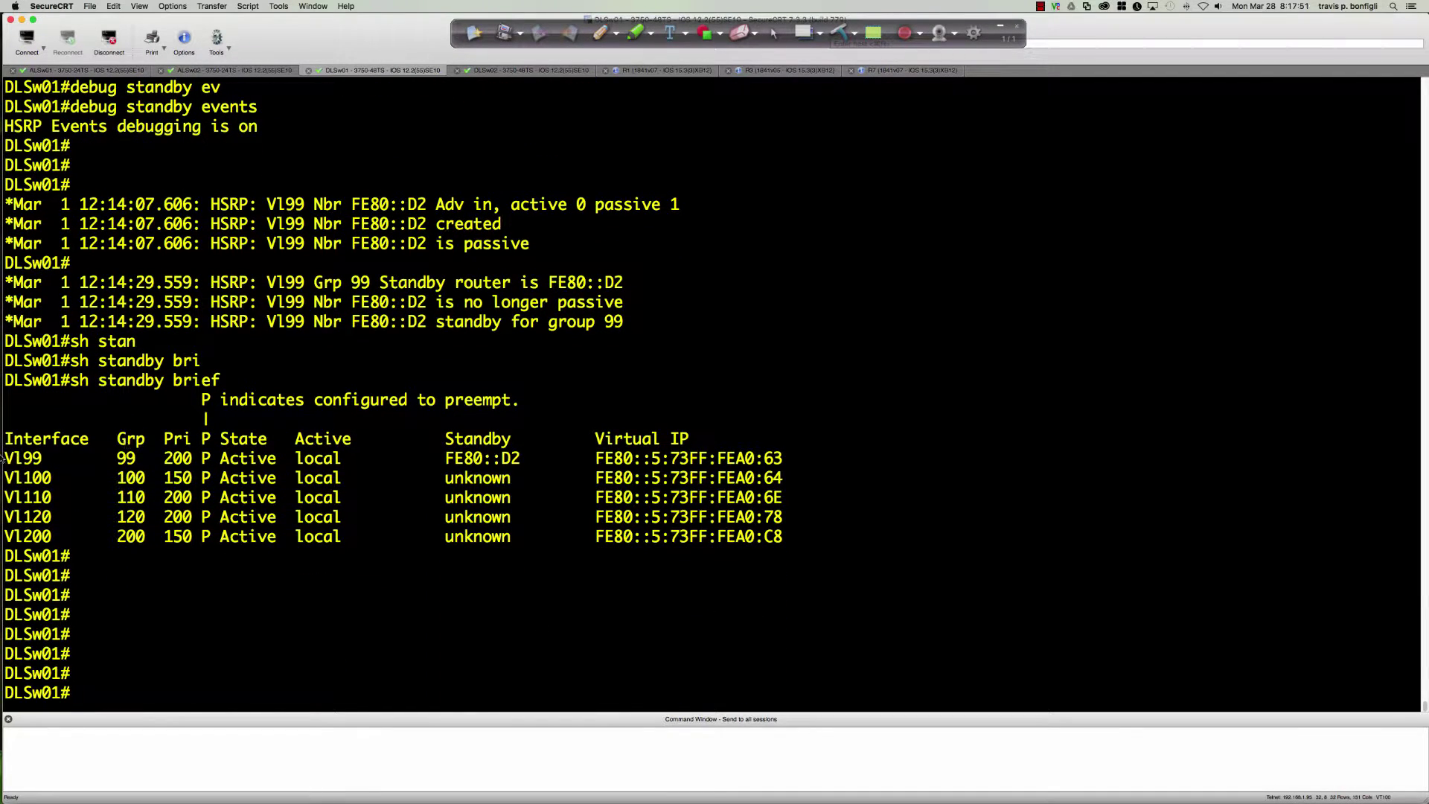
pyautogui.moveTo(5, 457); pyautogui.dragTo(414, 456)
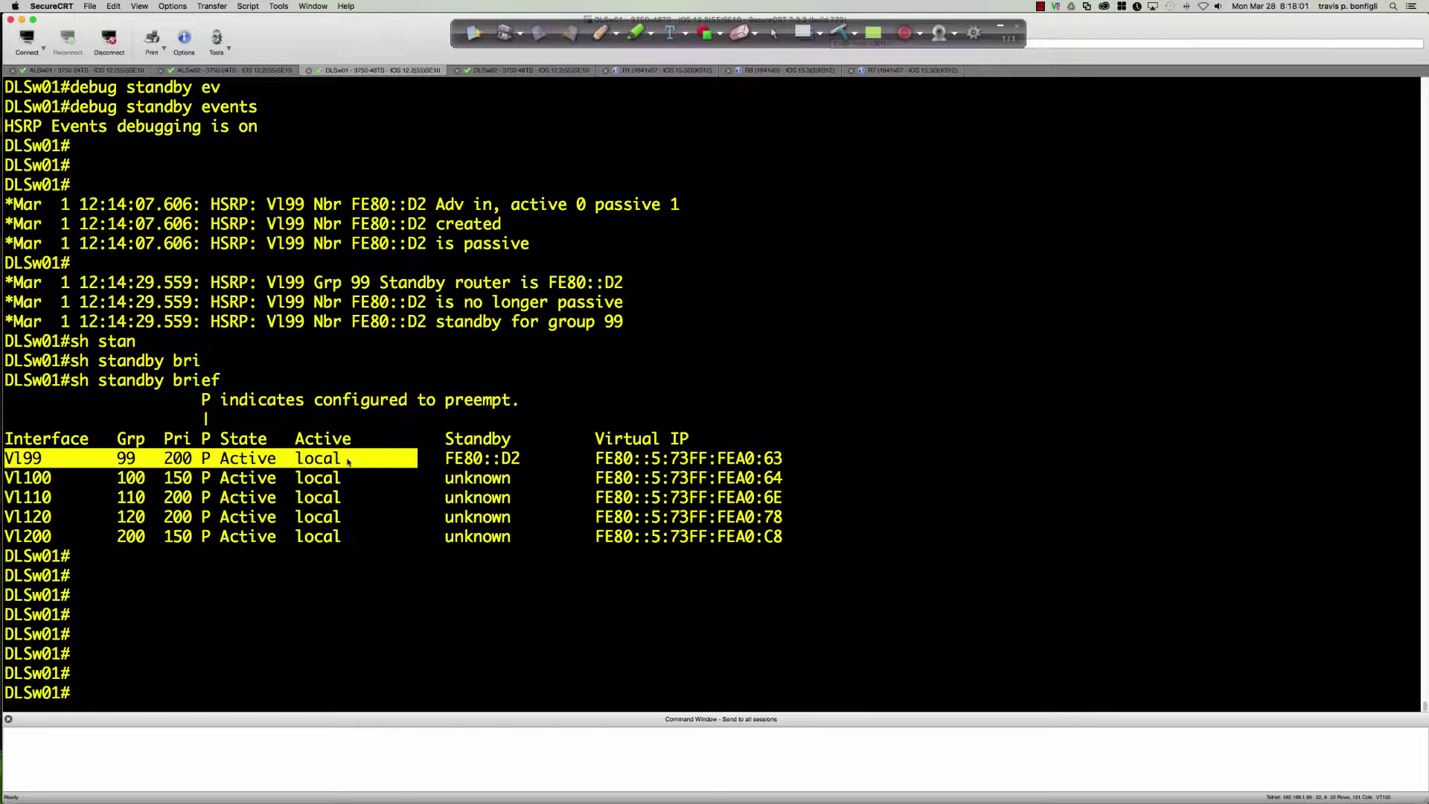
pyautogui.moveTo(445, 459); pyautogui.dragTo(784, 462)
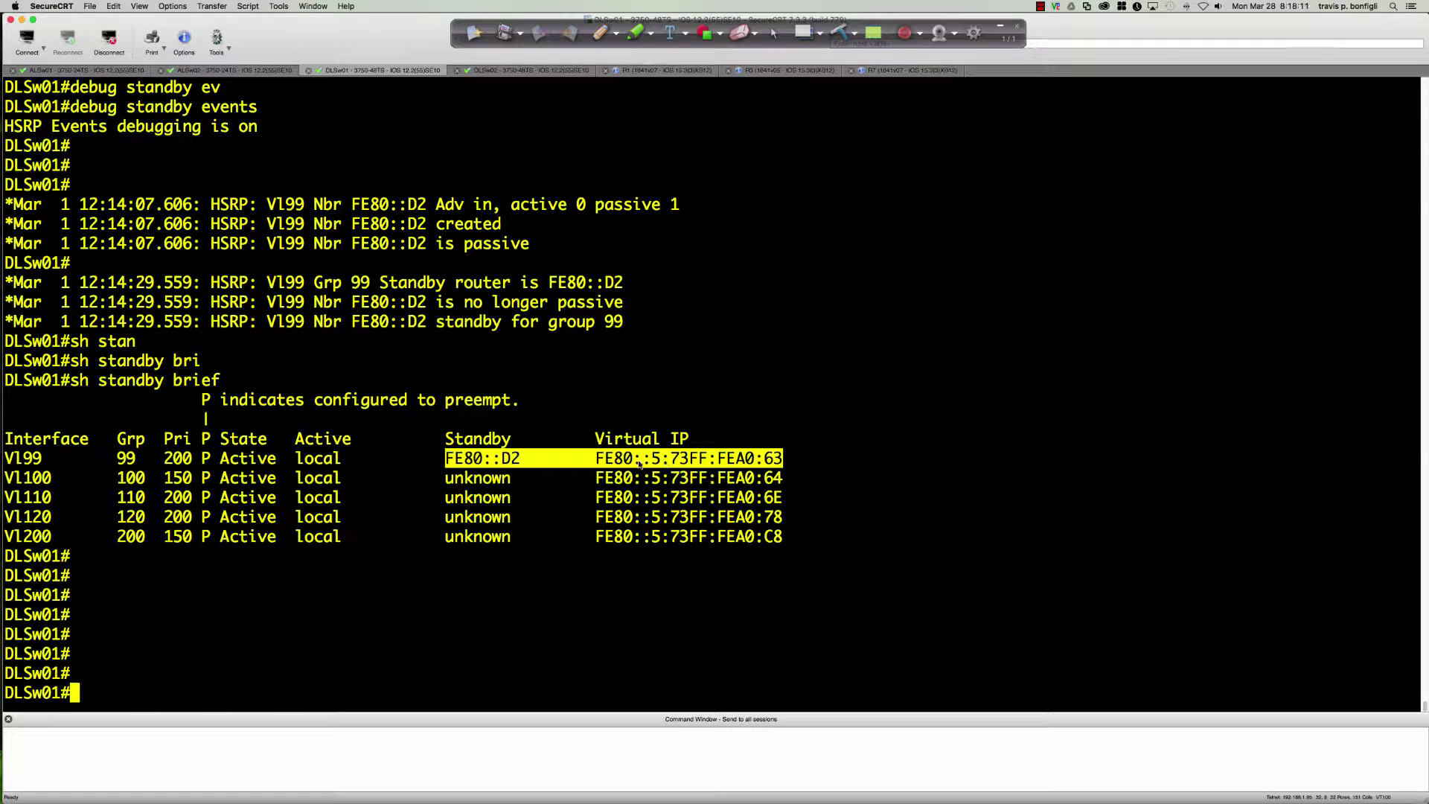
pyautogui.click(676, 411)
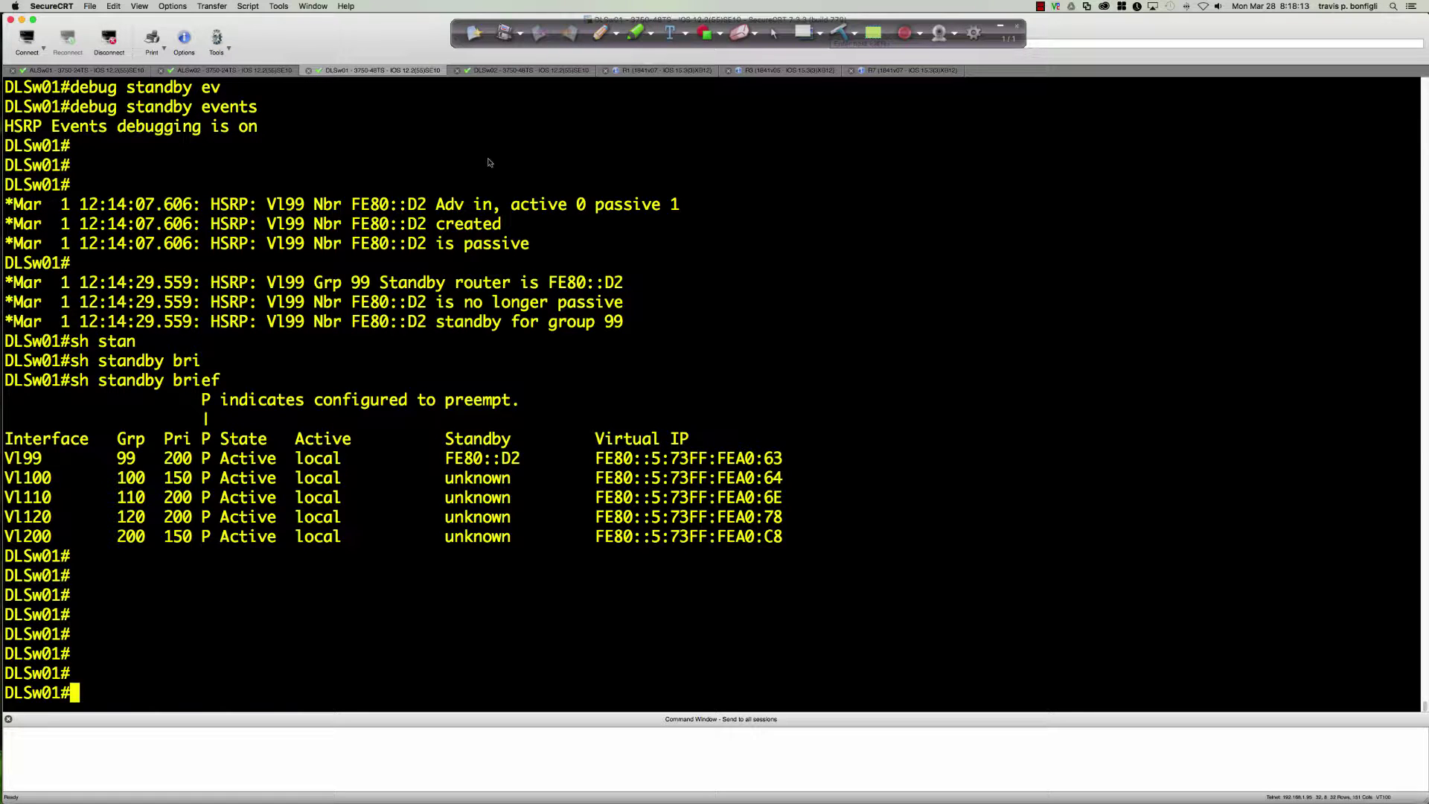
# - Switch to DLSw02 and remove the group 99 virtual address with "no standby 99 ipv6 FE80::5:73FF:FEA0:63"
pyautogui.click(497, 70)
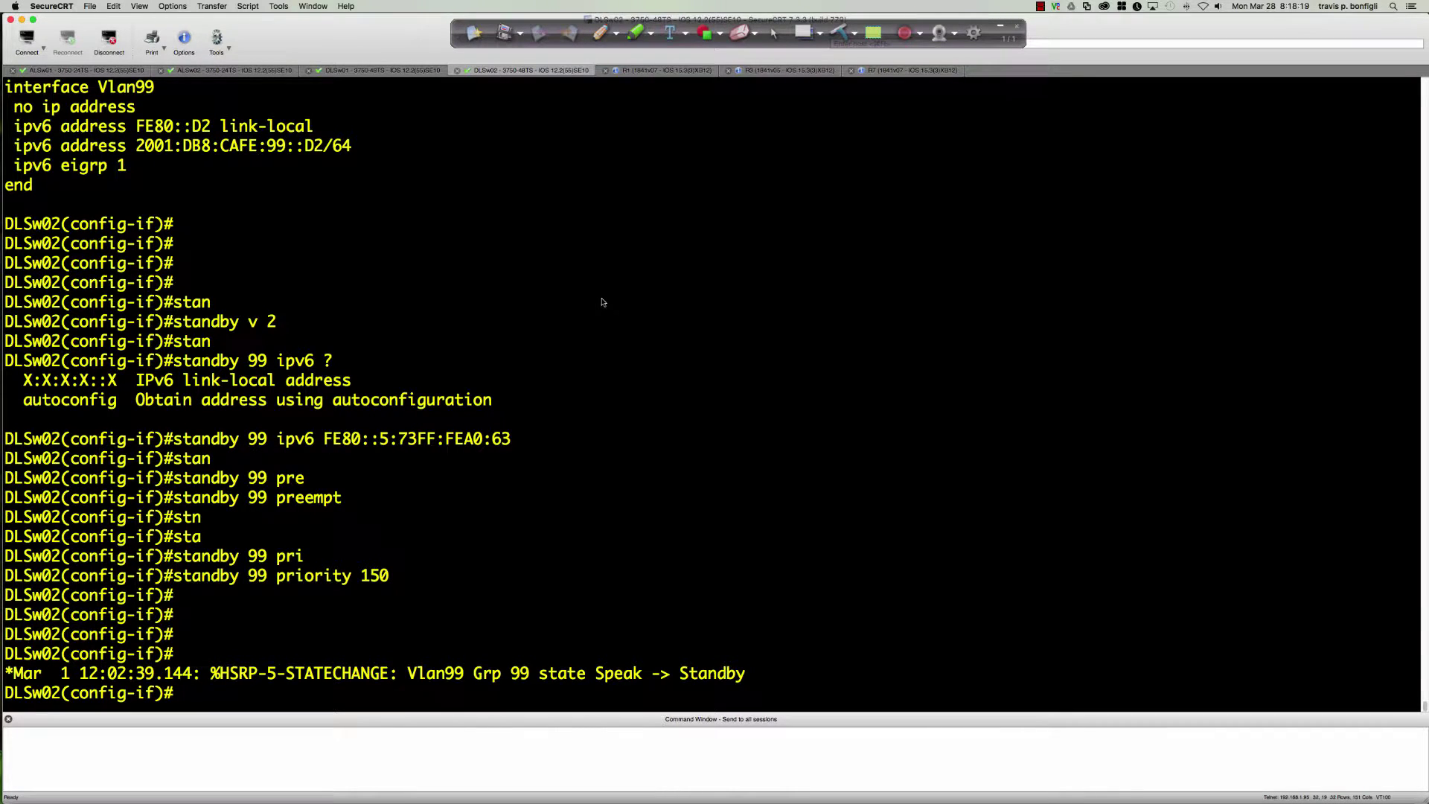
pyautogui.press('Return')
pyautogui.press('Return')
pyautogui.press('Return')
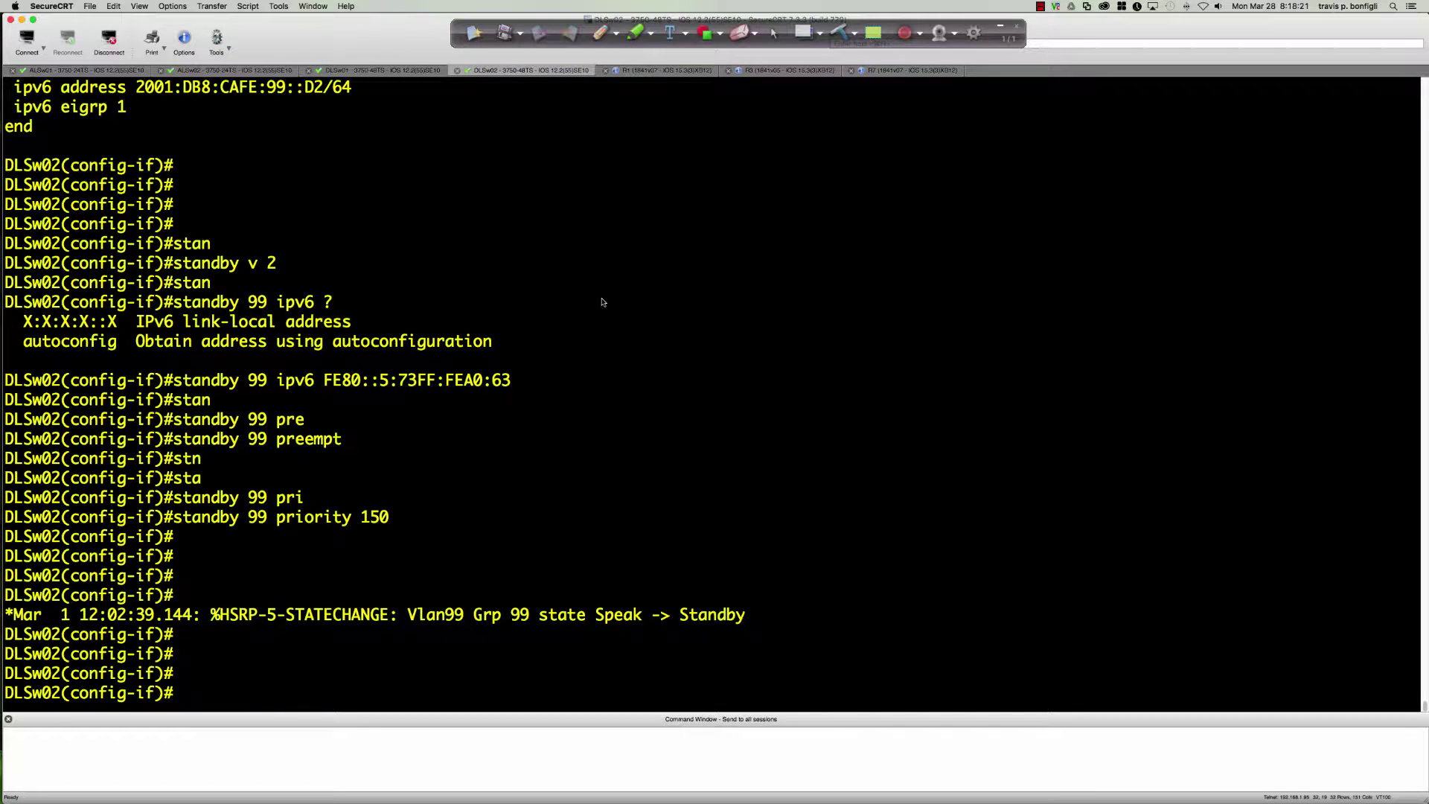
pyautogui.write('no')
pyautogui.moveTo(178, 383); pyautogui.dragTo(511, 382)
pyautogui.press('super+c')
pyautogui.rightClick(507, 382)
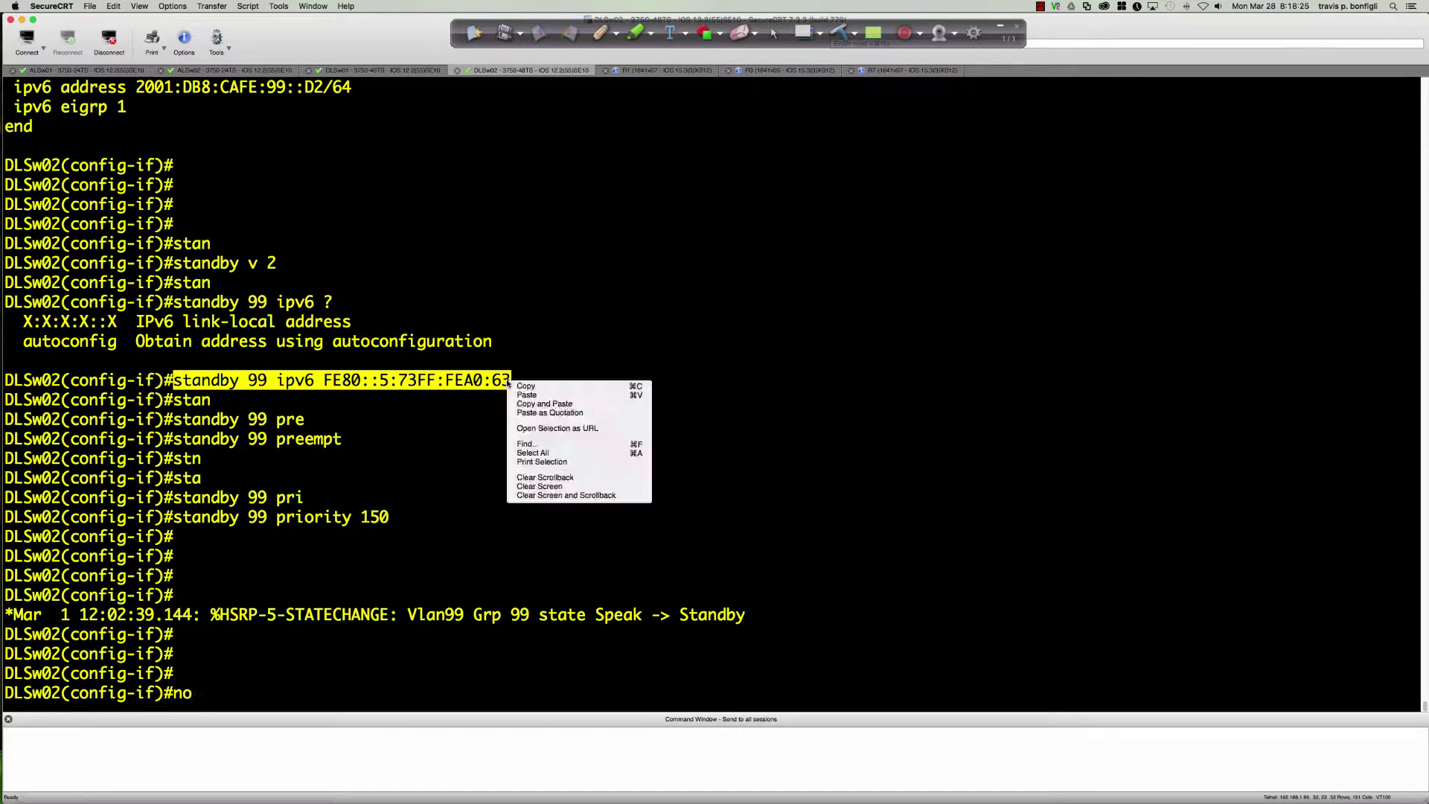
pyautogui.click(529, 395)
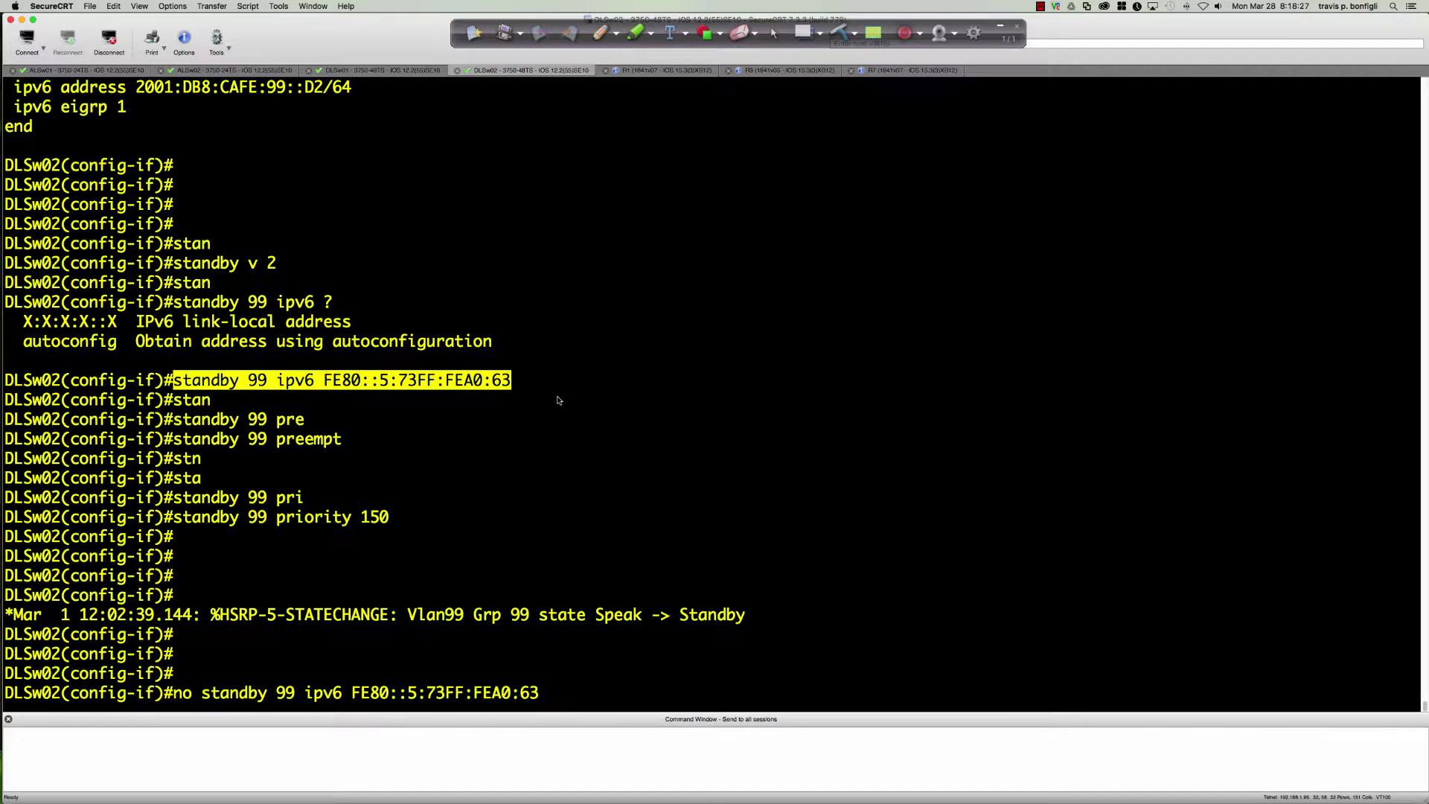
pyautogui.press('Return')
# - Reuse the previous command to configure a mismatched group 99 virtual address on DLSw02 with "standby 99 ipv6 FE80::5:73FF:FEA0:64"
pyautogui.press('Up')
pyautogui.press('BackSpace')
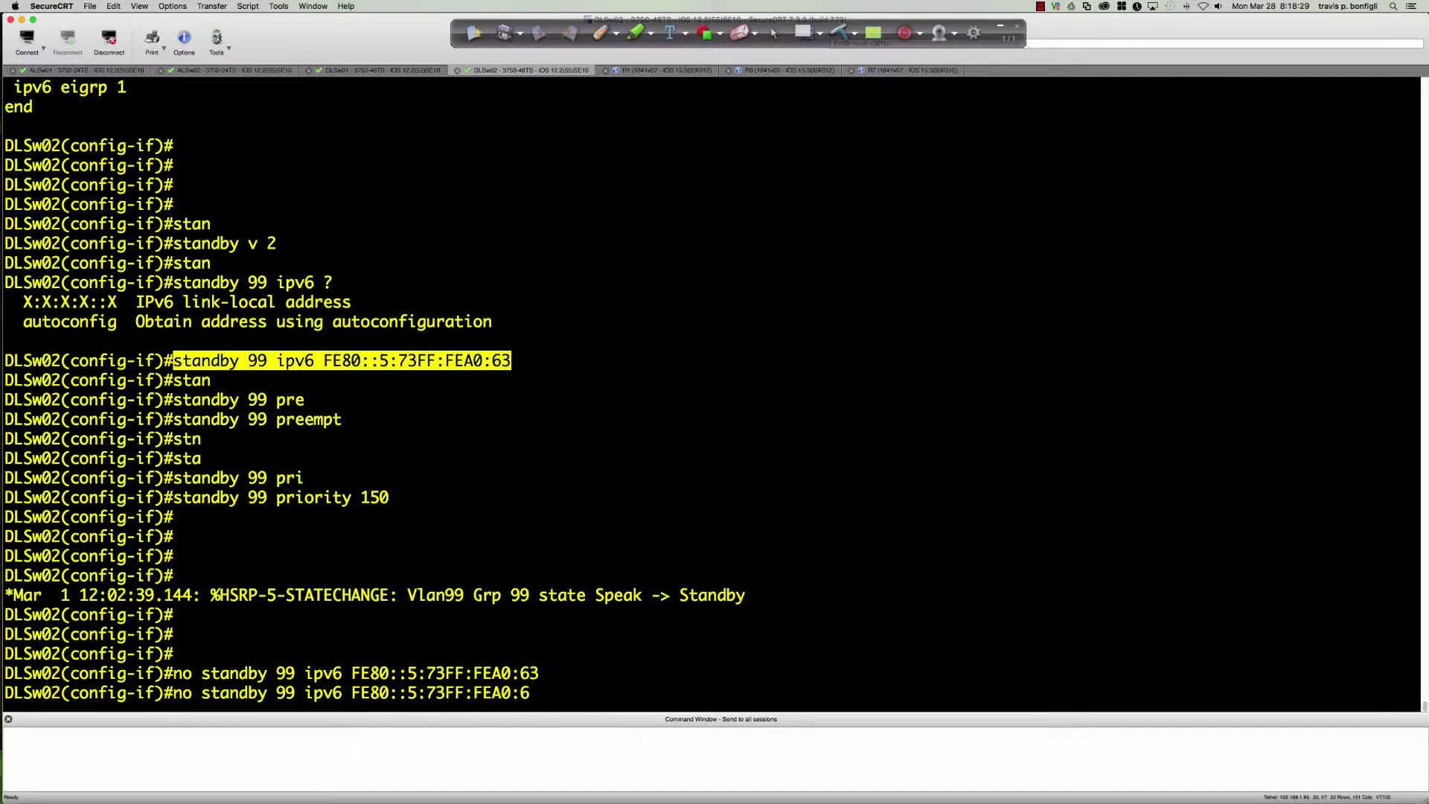
pyautogui.write('4')
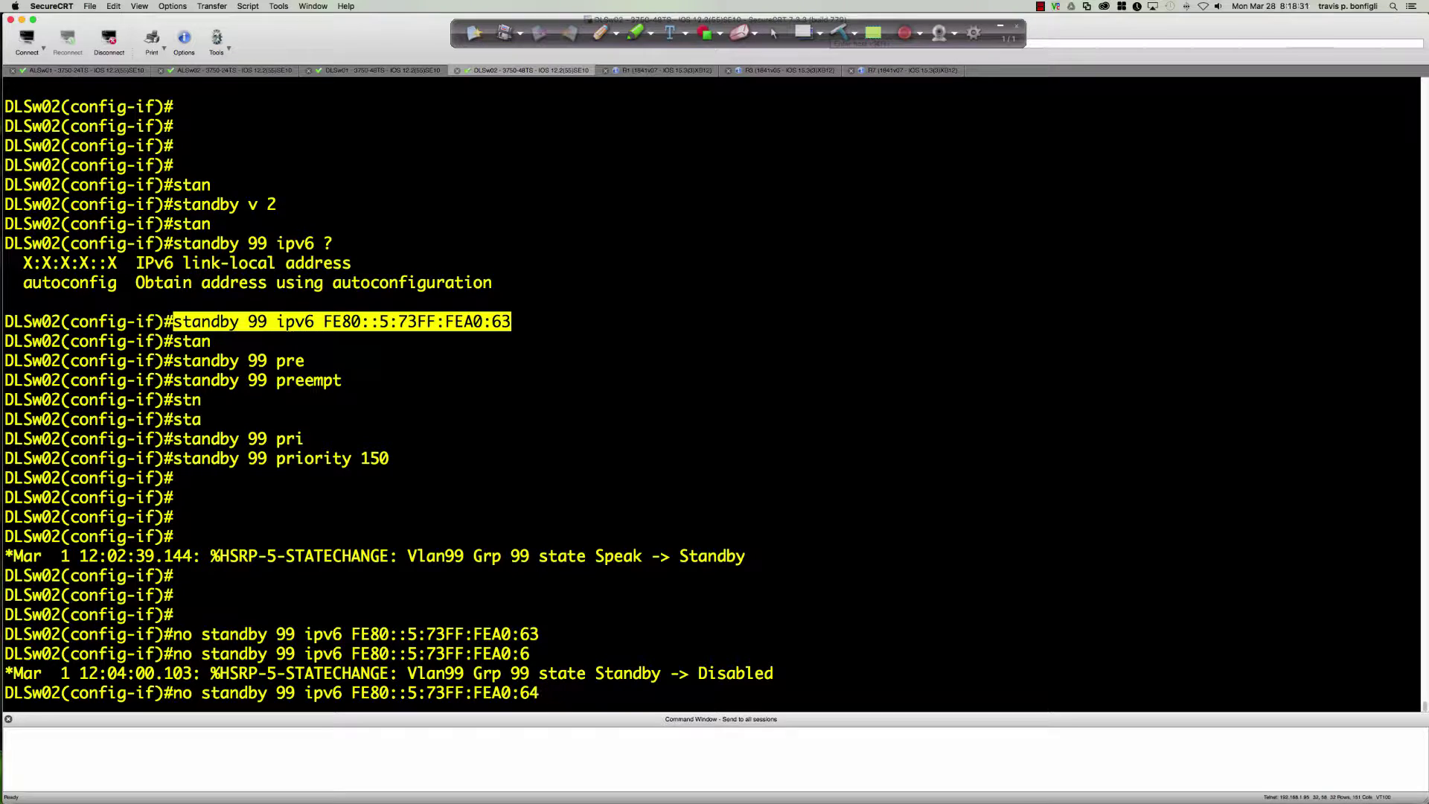
pyautogui.press('Left')
pyautogui.press('Left')
pyautogui.press('Left')
pyautogui.press('Left')
pyautogui.press('Left')
pyautogui.press('Left')
pyautogui.press('Left')
pyautogui.press('Left')
pyautogui.press('Left')
pyautogui.press('Left')
pyautogui.press('Left')
pyautogui.press('Left')
pyautogui.press('Left')
pyautogui.press('Left')
pyautogui.press('Left')
pyautogui.press('Left')
pyautogui.press('Left')
pyautogui.press('Left')
pyautogui.press('Left')
pyautogui.press('Left')
pyautogui.press('Left')
pyautogui.press('Left')
pyautogui.press('Left')
pyautogui.press('Left')
pyautogui.press('Left')
pyautogui.press('Left')
pyautogui.press('Left')
pyautogui.press('Left')
pyautogui.press('Left')
pyautogui.press('Left')
pyautogui.press('Left')
pyautogui.press('Left')
pyautogui.press('BackSpace')
pyautogui.press('BackSpace')
pyautogui.press('BackSpace')
pyautogui.press('Return')
pyautogui.press('Return')
pyautogui.press('Return')
pyautogui.press('Return')
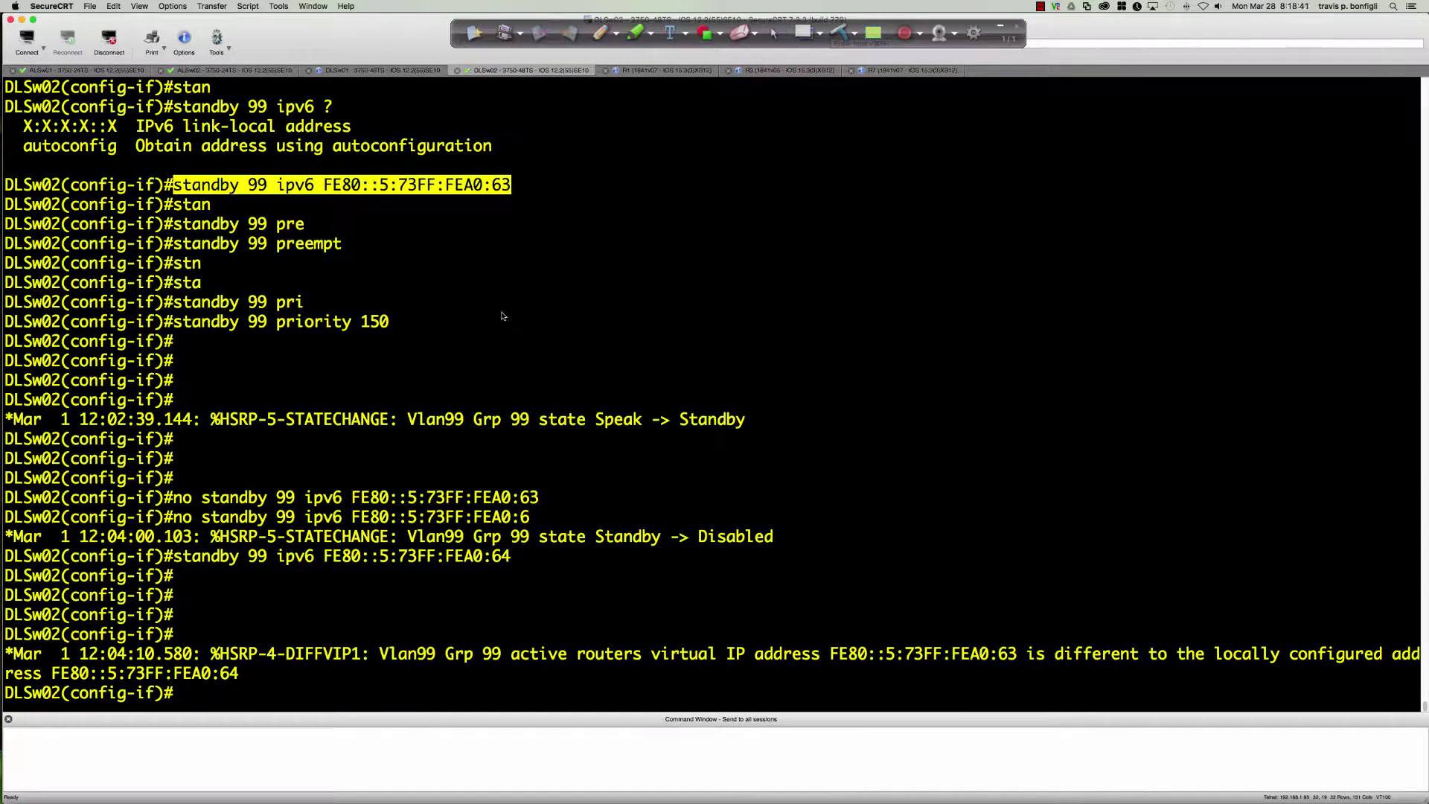
# - Switch to DLSw01 and examine the newest HSRP debug events for VLAN 99 group 99
pyautogui.click(348, 71)
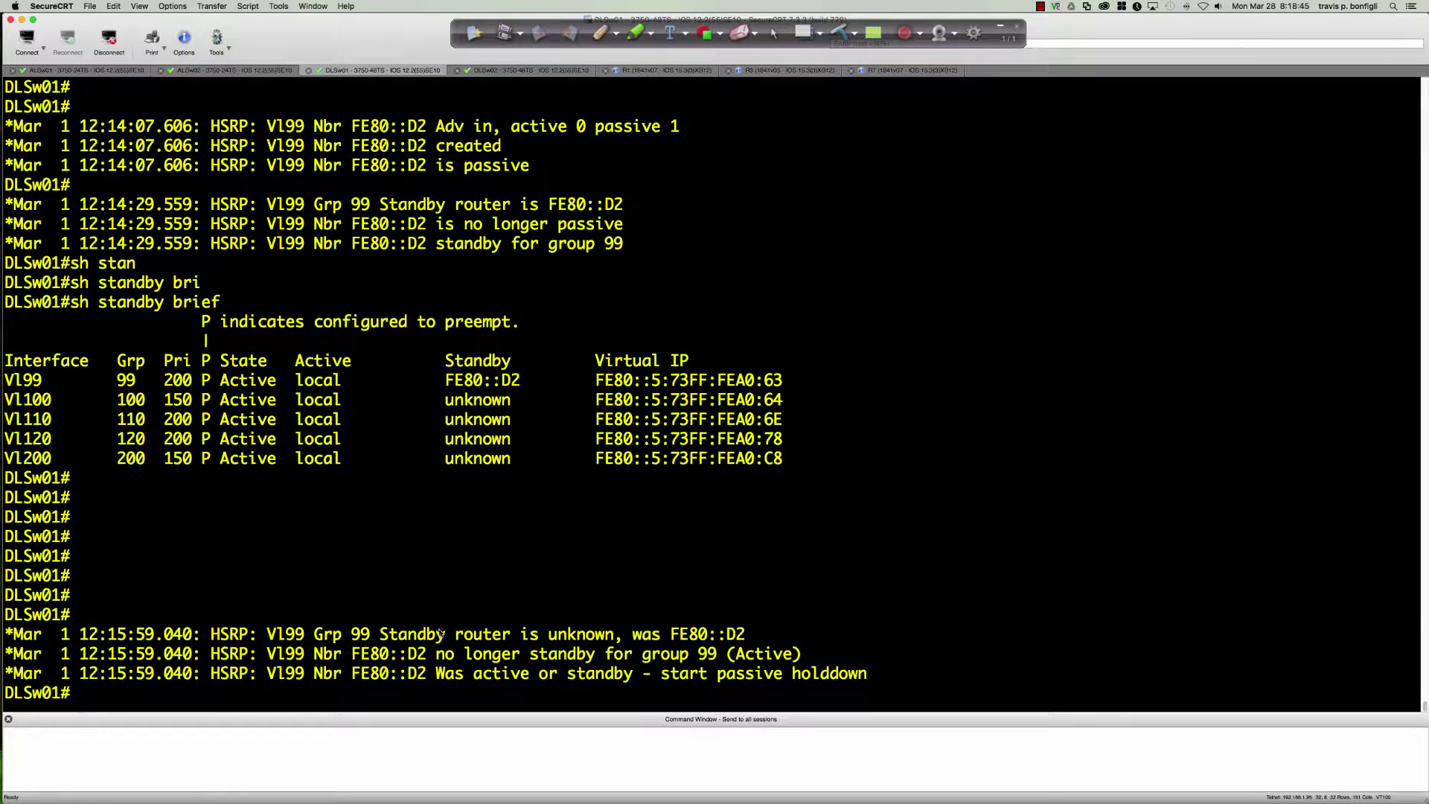
pyautogui.moveTo(445, 633); pyautogui.dragTo(745, 633)
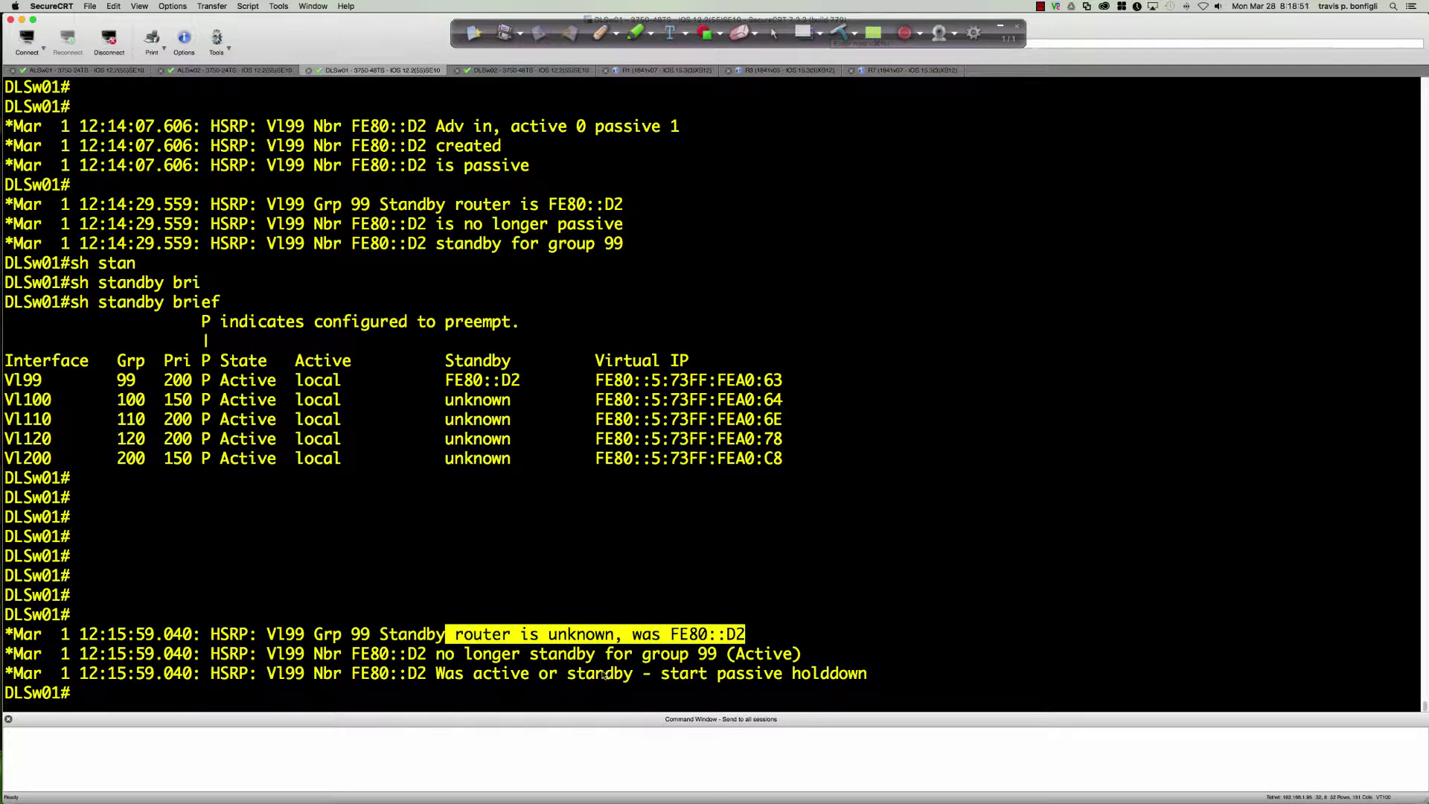
pyautogui.moveTo(408, 672); pyautogui.dragTo(867, 675)
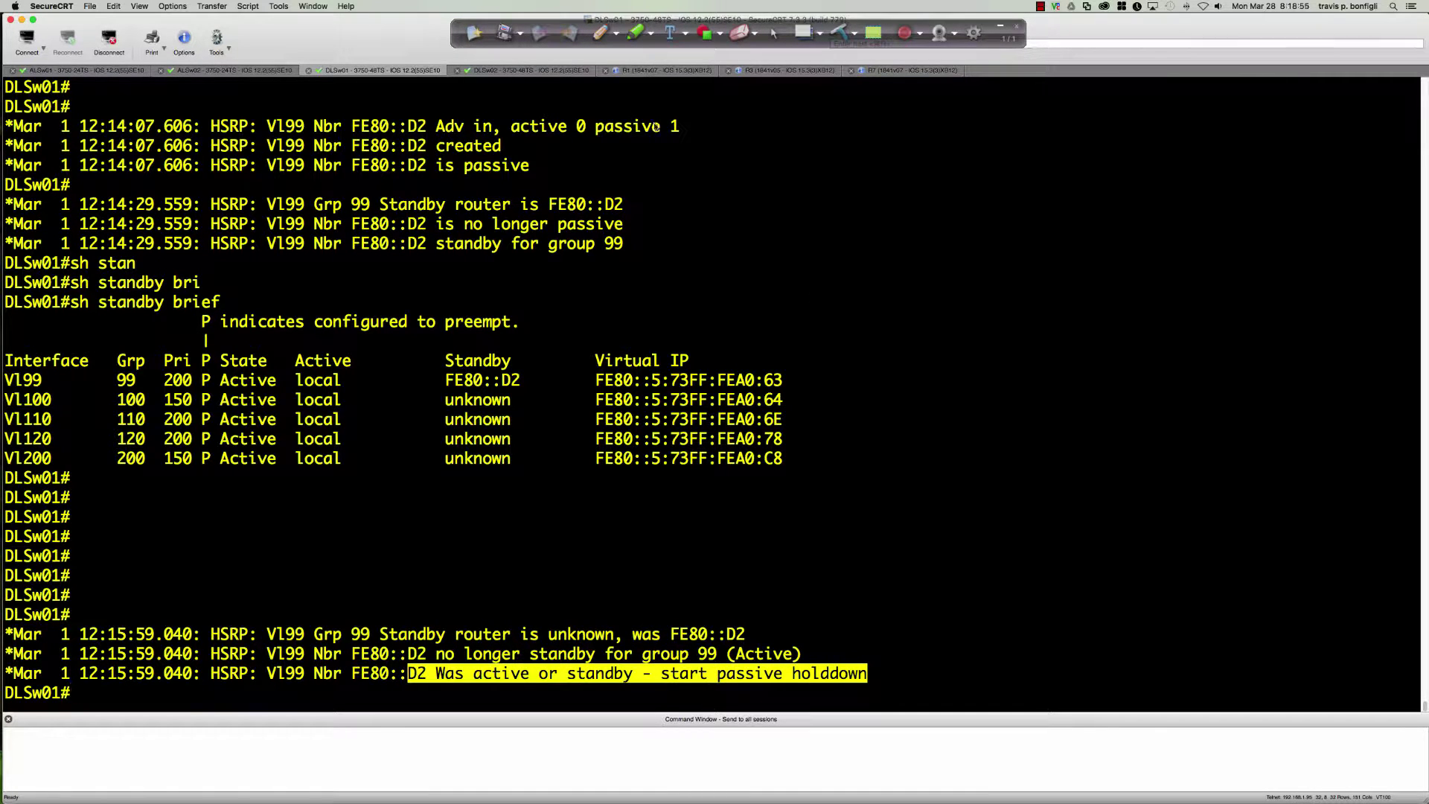
# - Examine the HSRP virtual IP address mismatch message for VLAN 99 in the DLSw02 session
pyautogui.click(535, 70)
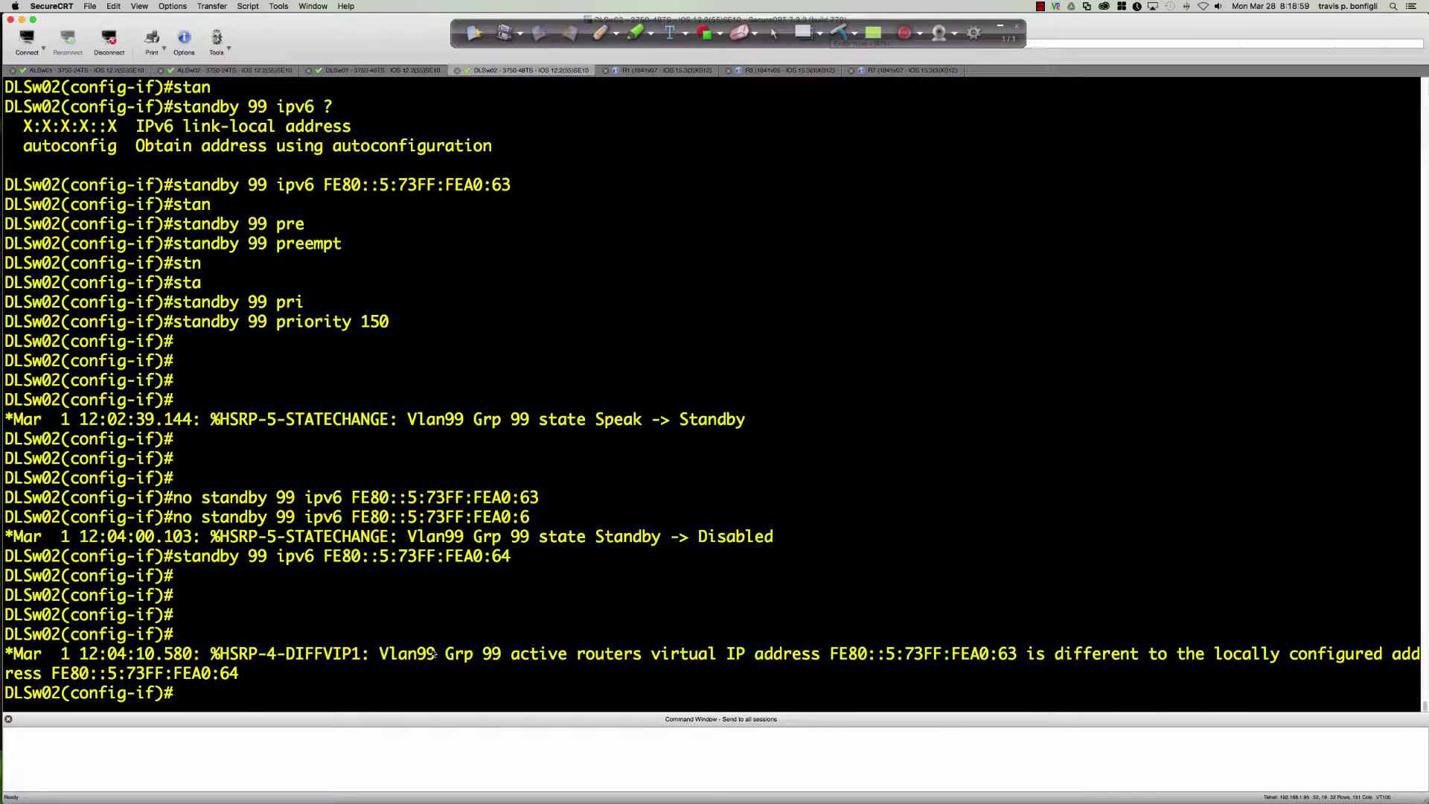
pyautogui.moveTo(396, 658); pyautogui.dragTo(1128, 676)
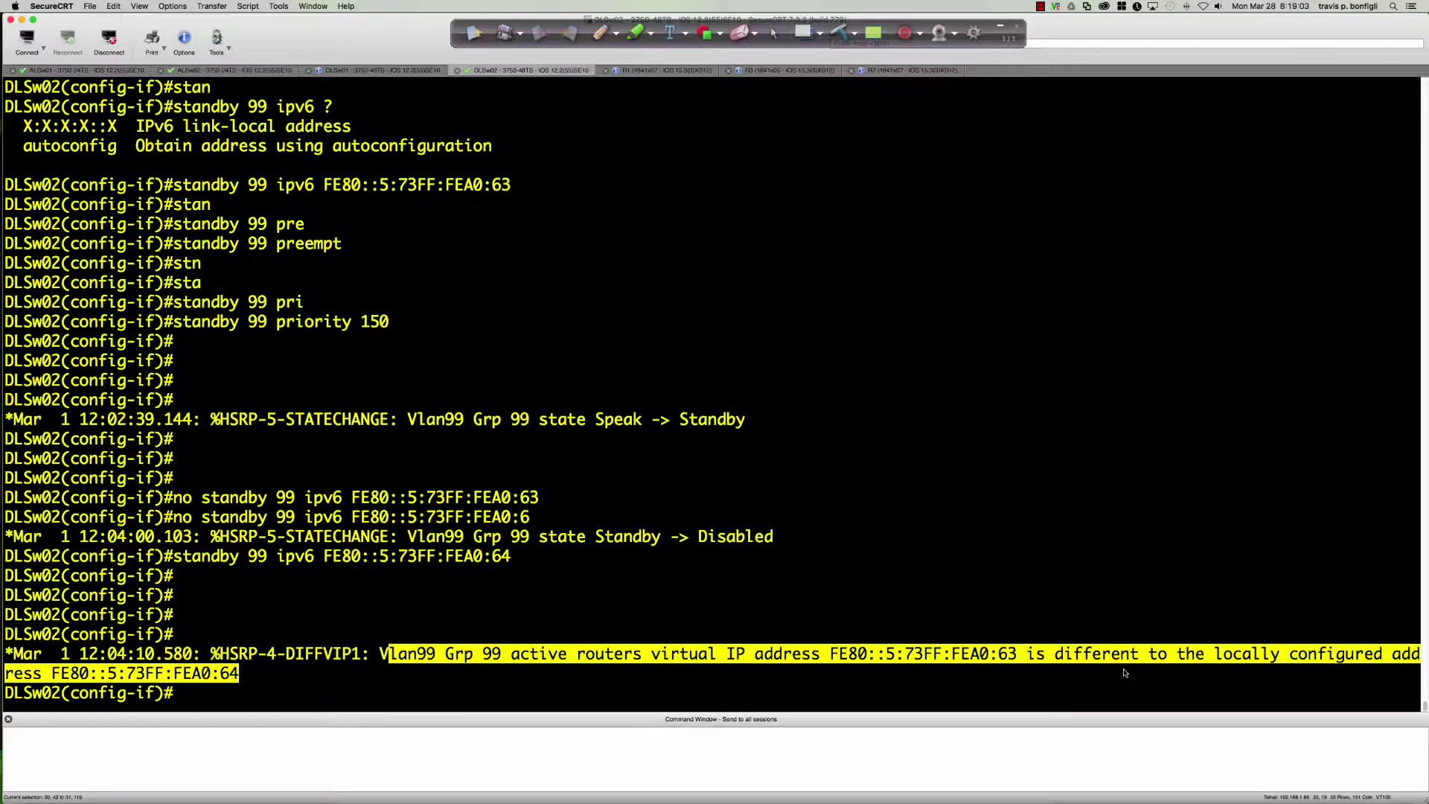
pyautogui.click(1001, 586)
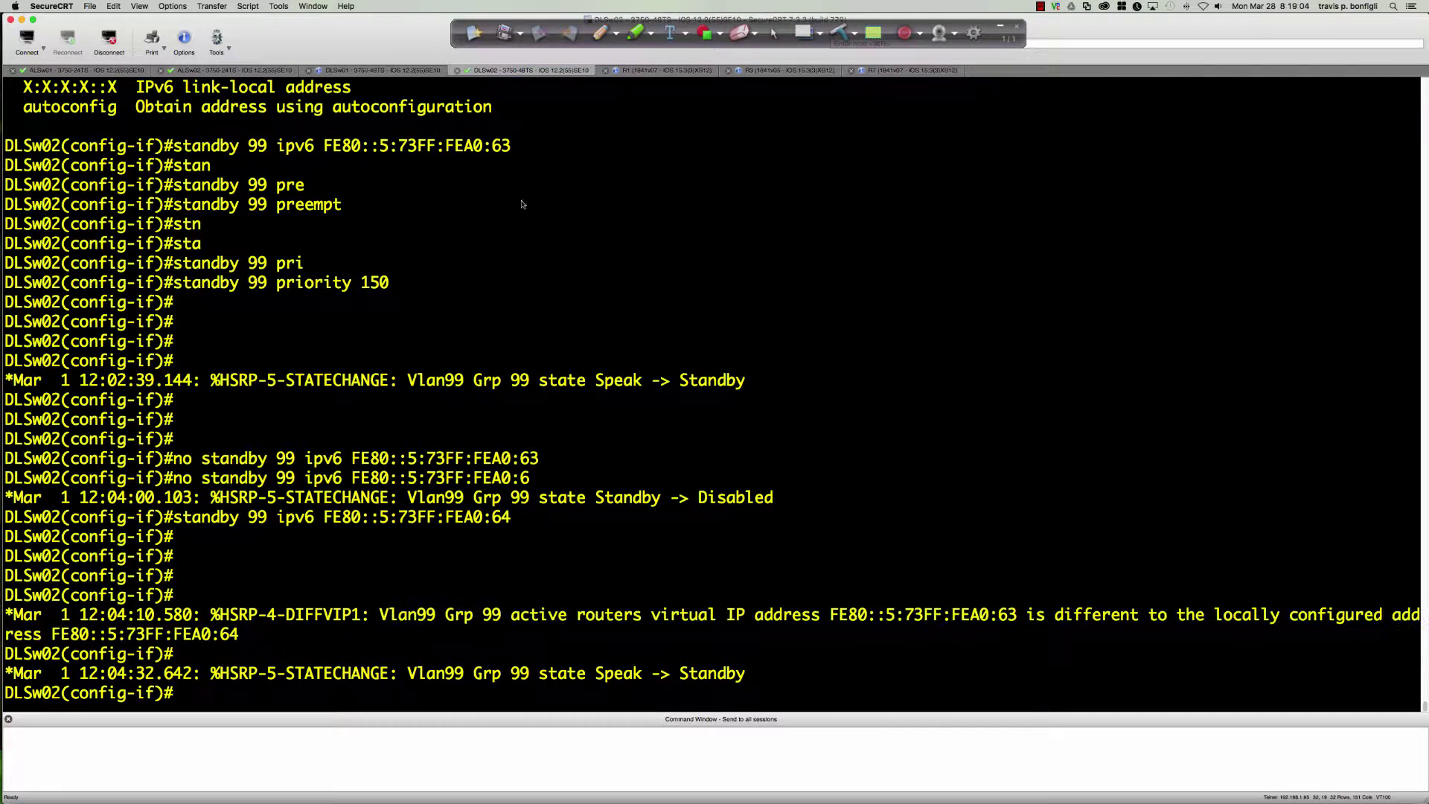
# - Turn on HSRP packet debugging in the DLSw01 session with debug standby packets
pyautogui.click(358, 75)
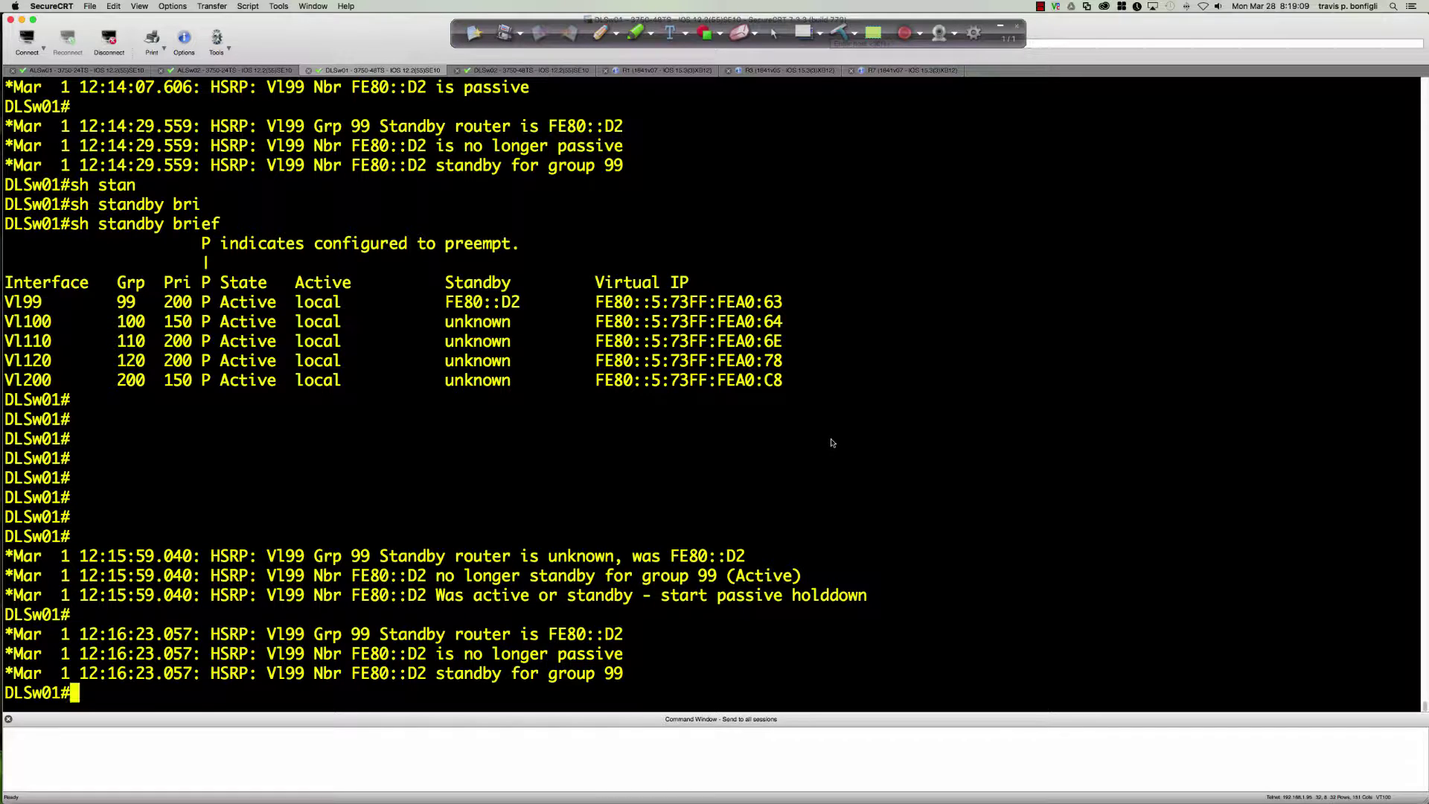
pyautogui.press('Return')
pyautogui.press('Return')
pyautogui.press('Return')
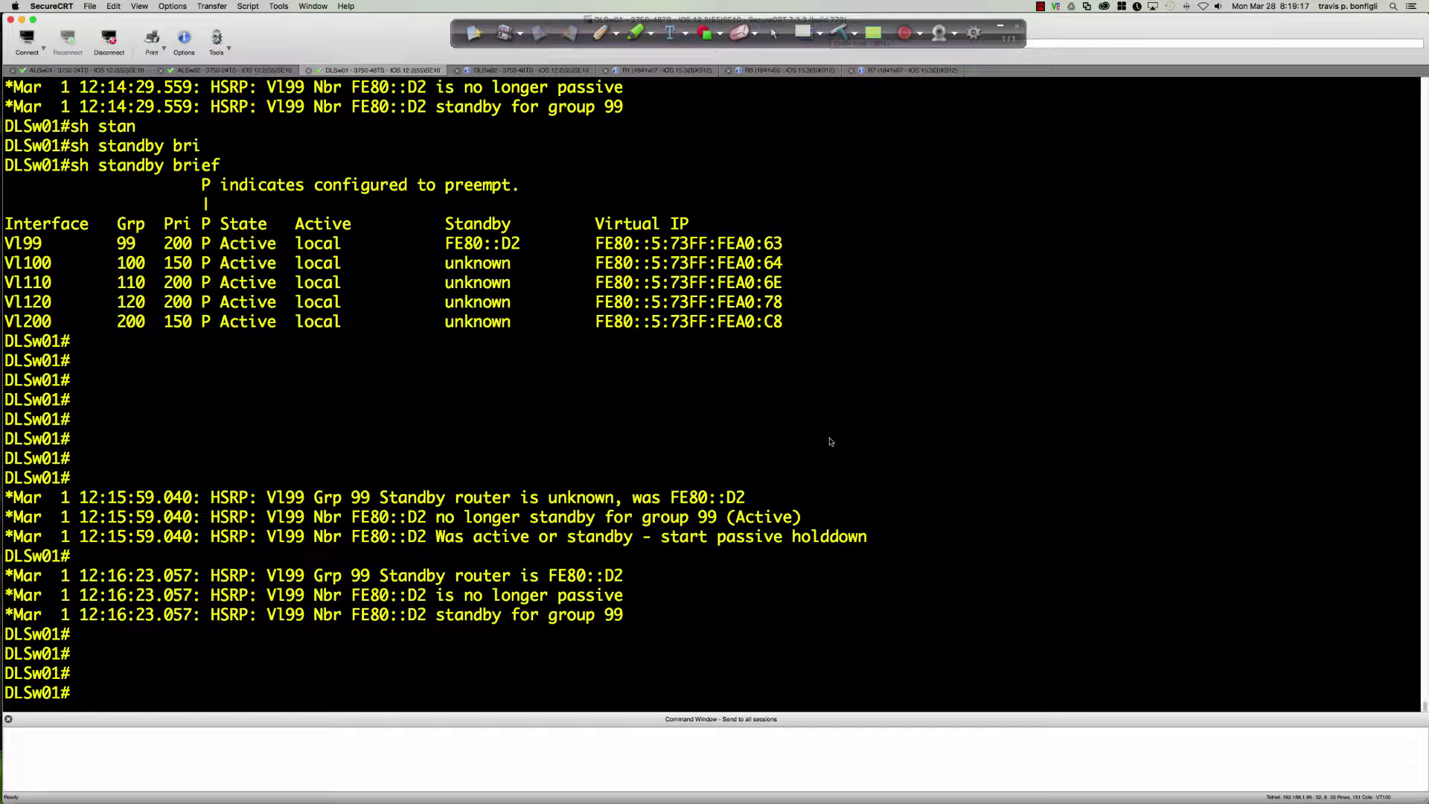
pyautogui.press('Up')
pyautogui.press('Up')
pyautogui.press('BackSpace')
pyautogui.press('BackSpace')
pyautogui.press('BackSpace')
pyautogui.press('BackSpace')
pyautogui.press('BackSpace')
pyautogui.press('BackSpace')
pyautogui.press('BackSpace')
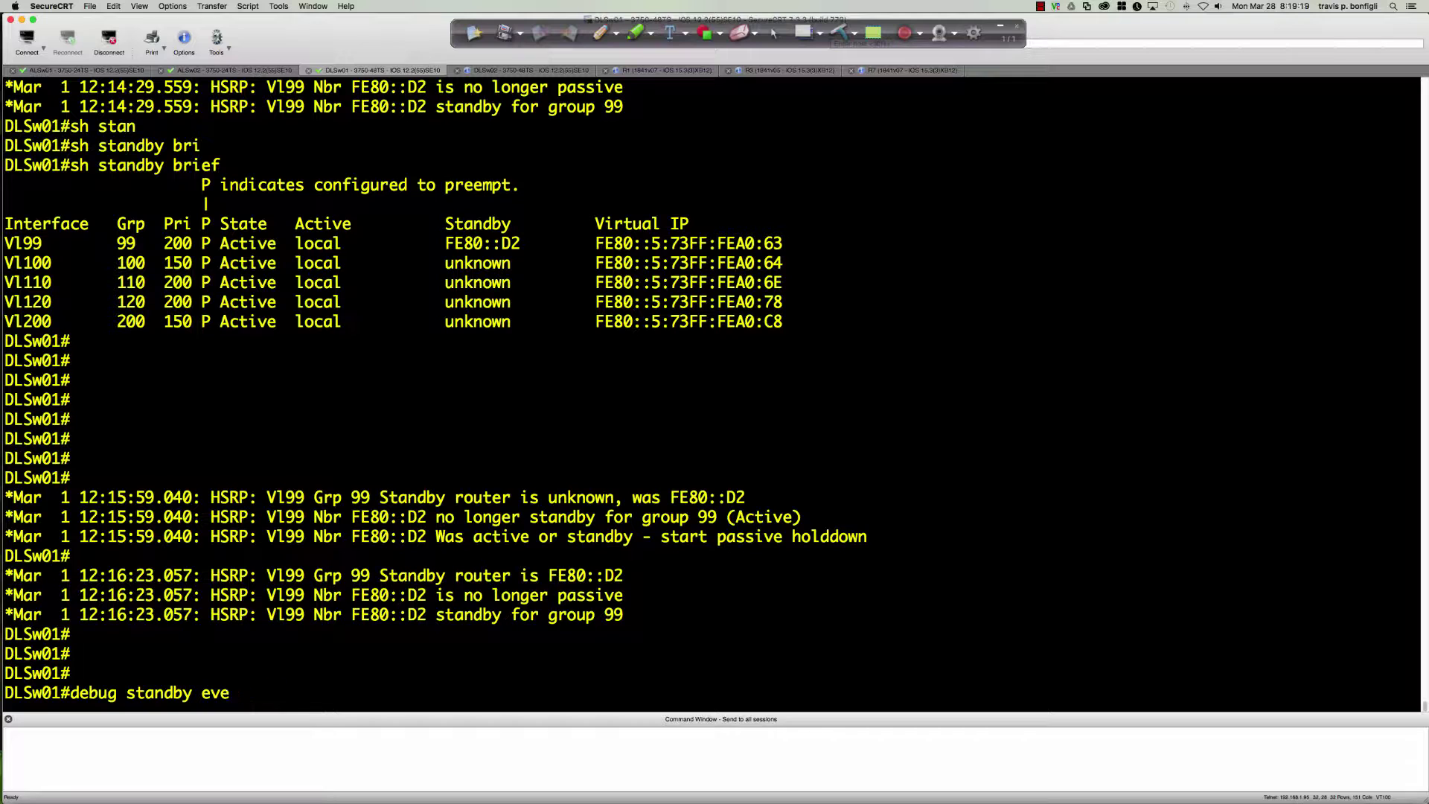
pyautogui.write('pack')
pyautogui.press('Tab')
pyautogui.press('Return')
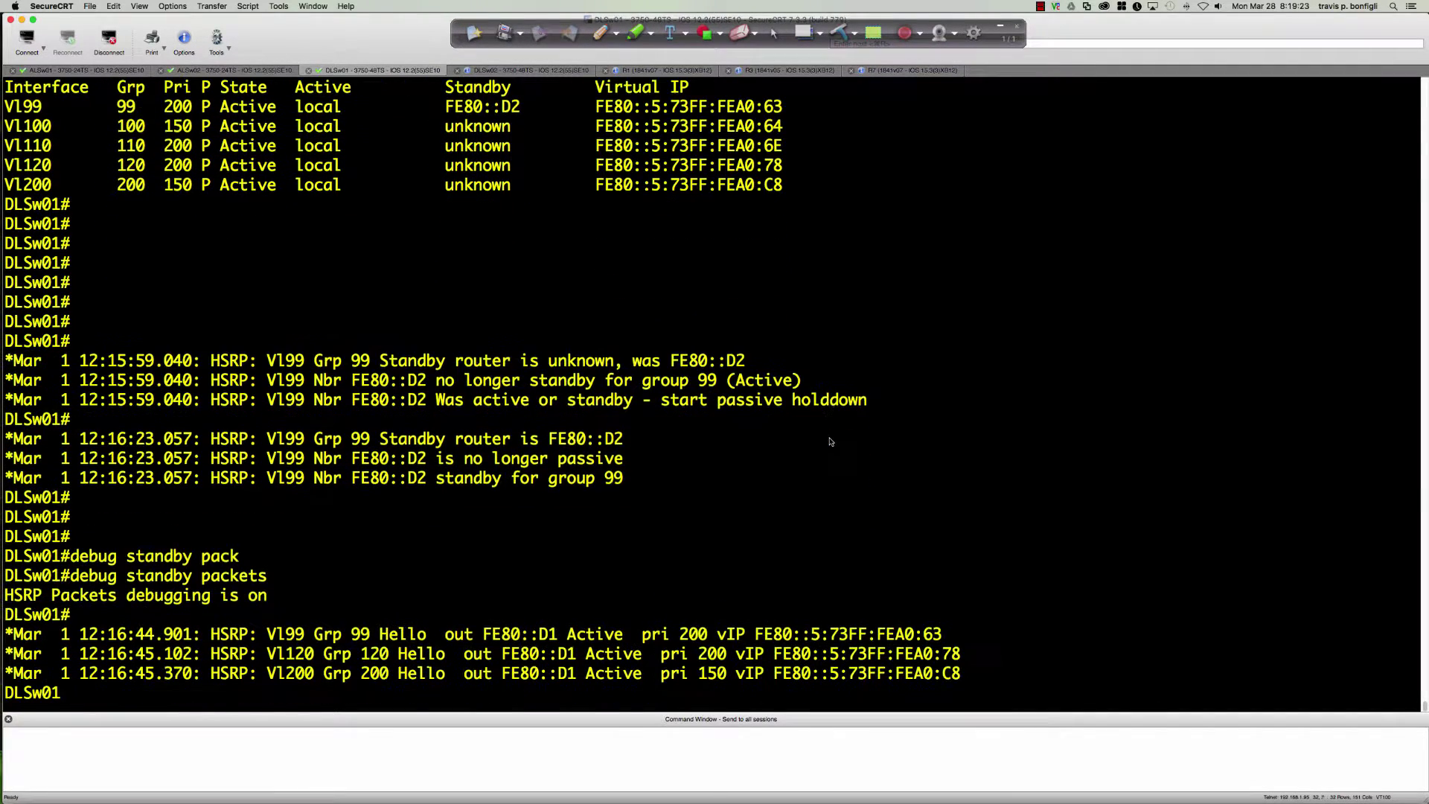
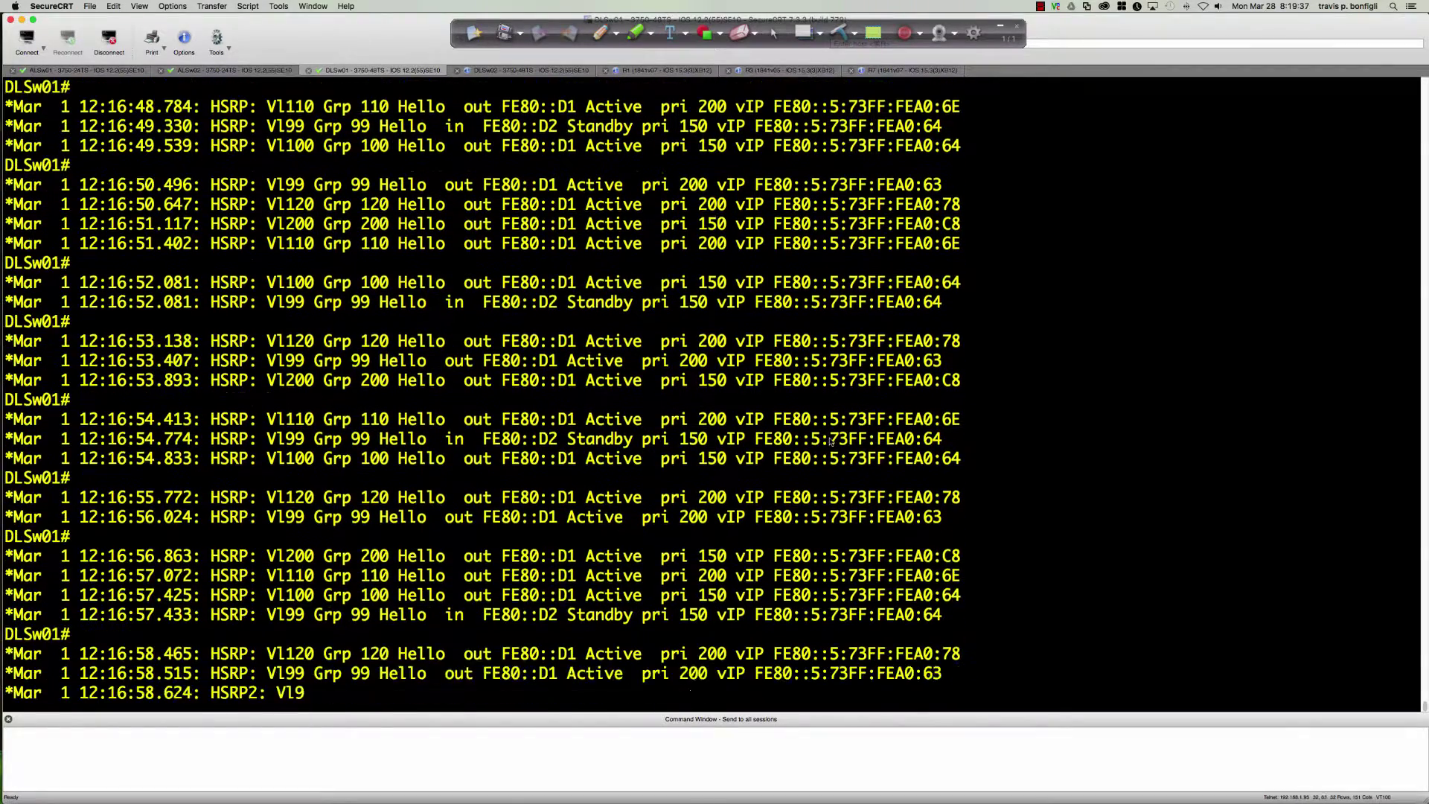
# - Turn off all debugging on DLSw01 with u all and examine the incoming VLAN 99 hello from FE80::D2
pyautogui.write('u al')
pyautogui.write('l')
pyautogui.press('Return')
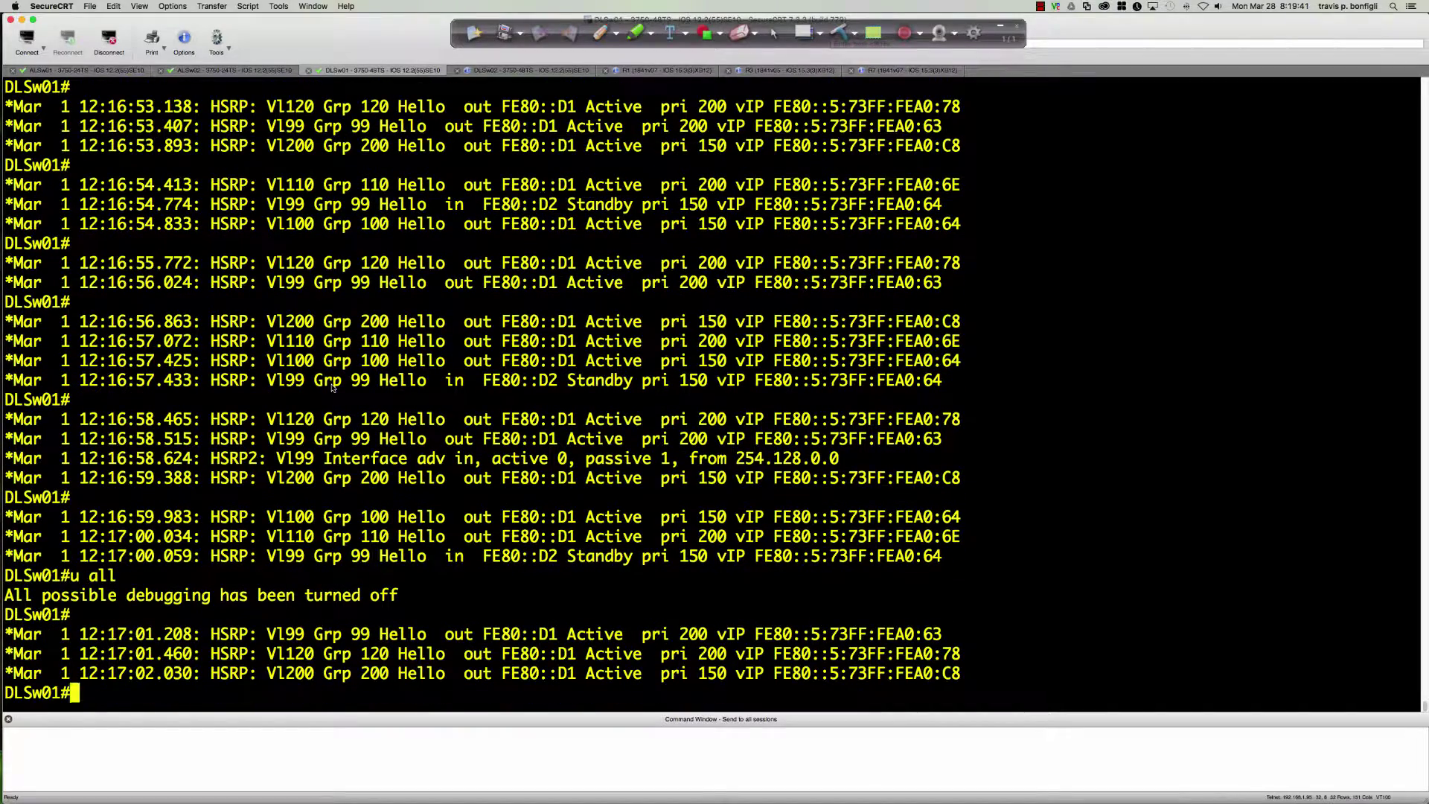
pyautogui.moveTo(334, 380); pyautogui.dragTo(984, 385)
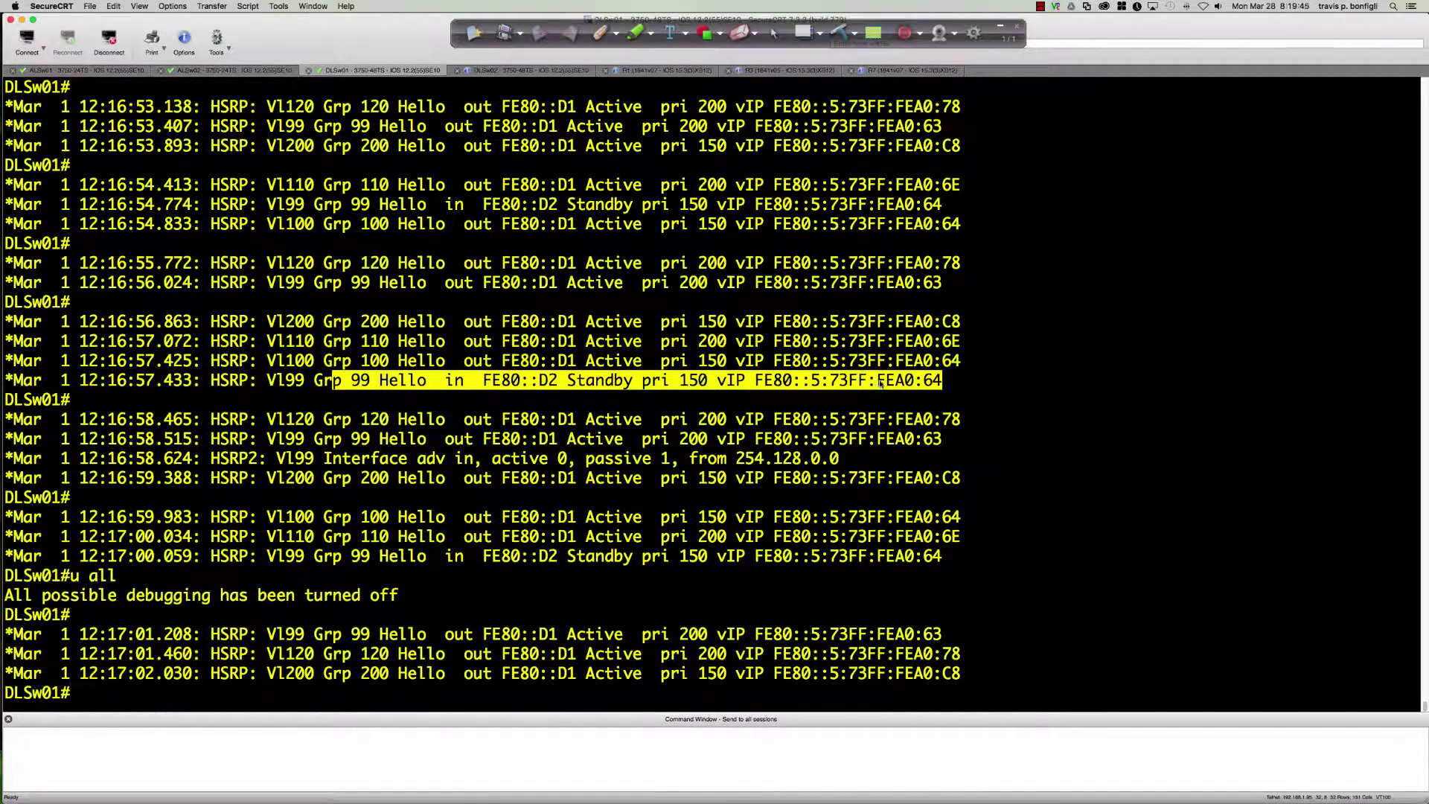
pyautogui.click(660, 146)
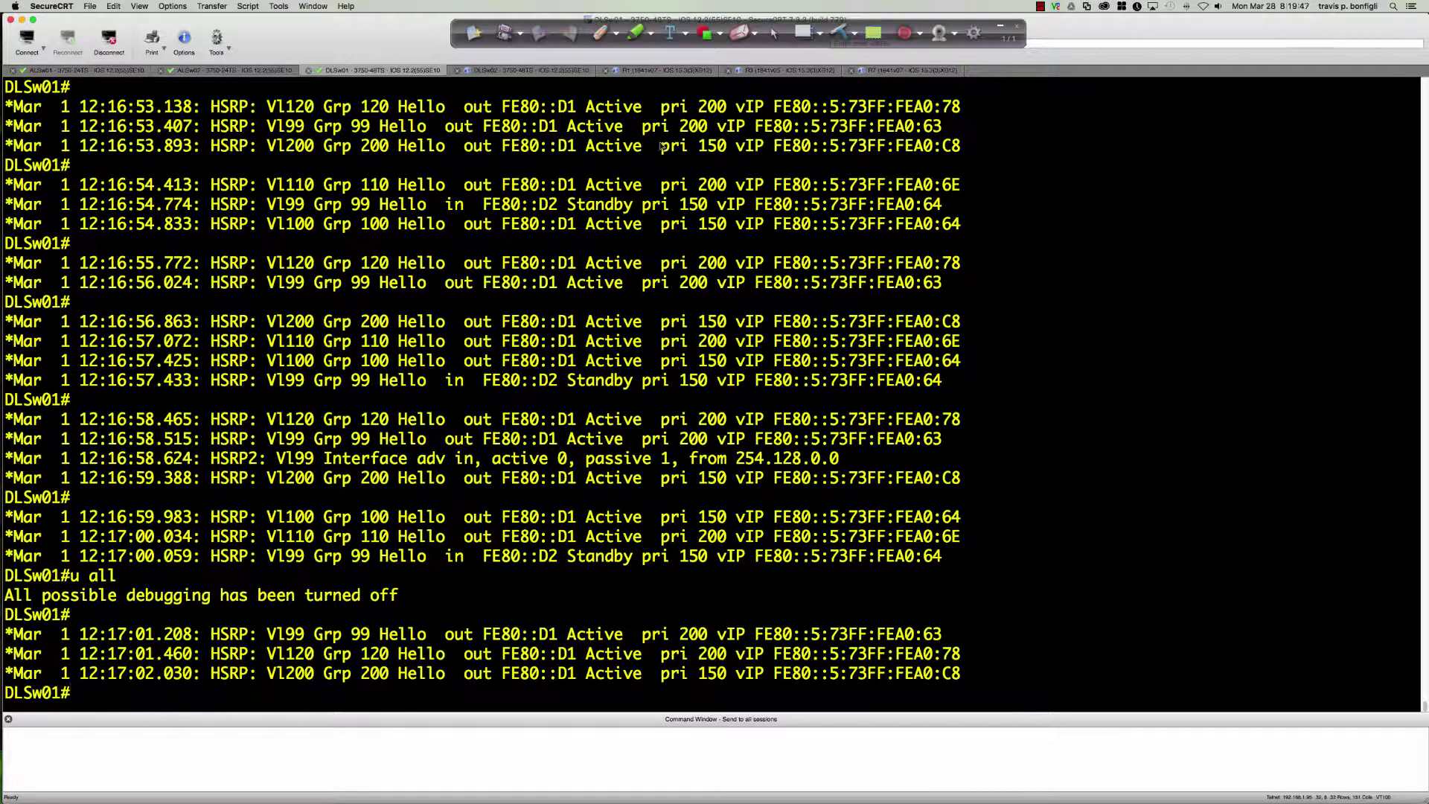
# - In the DLSw02 session, remove the standby group 99 IPv6 virtual address FE80::5:73FF:FEA0:64
pyautogui.click(528, 70)
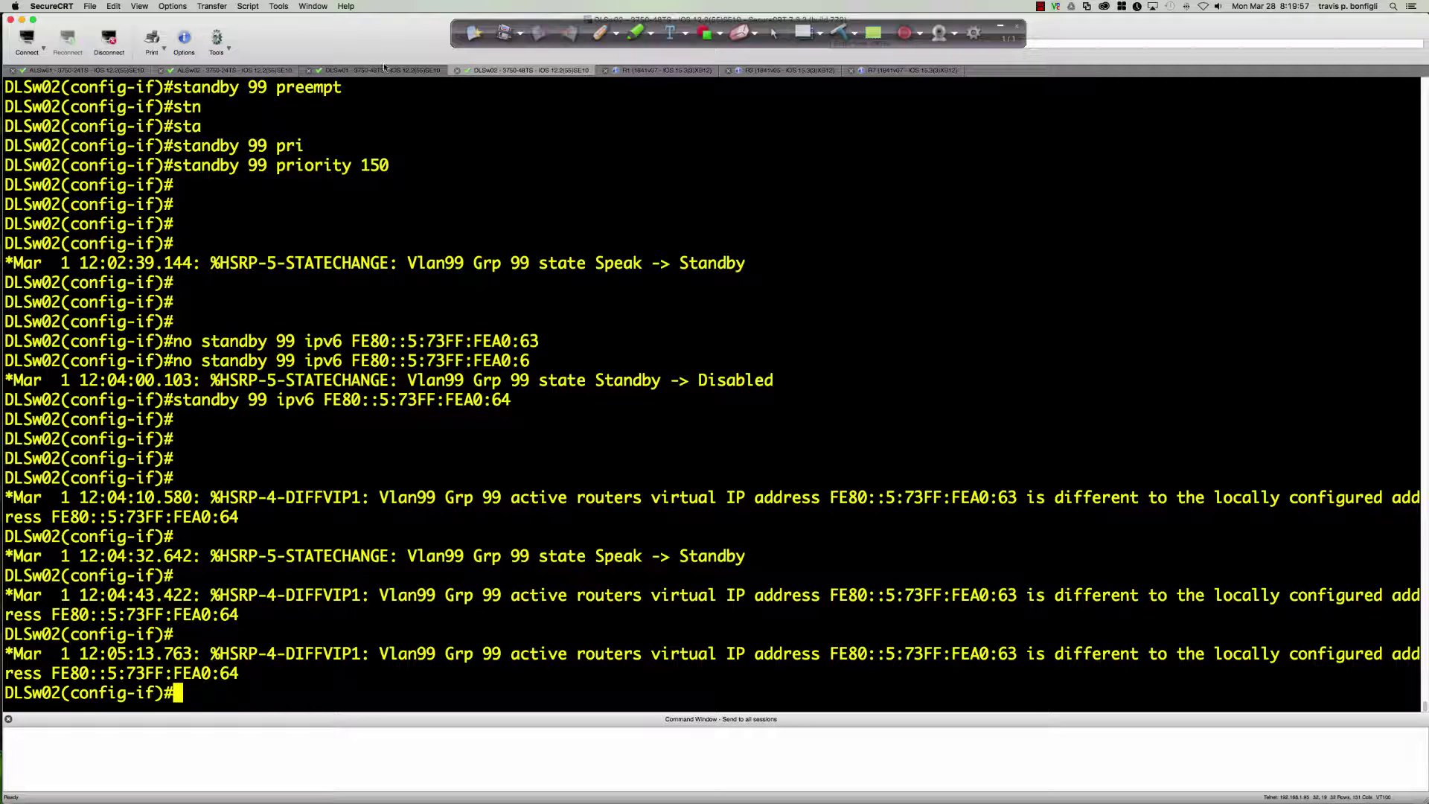
pyautogui.press('Up')
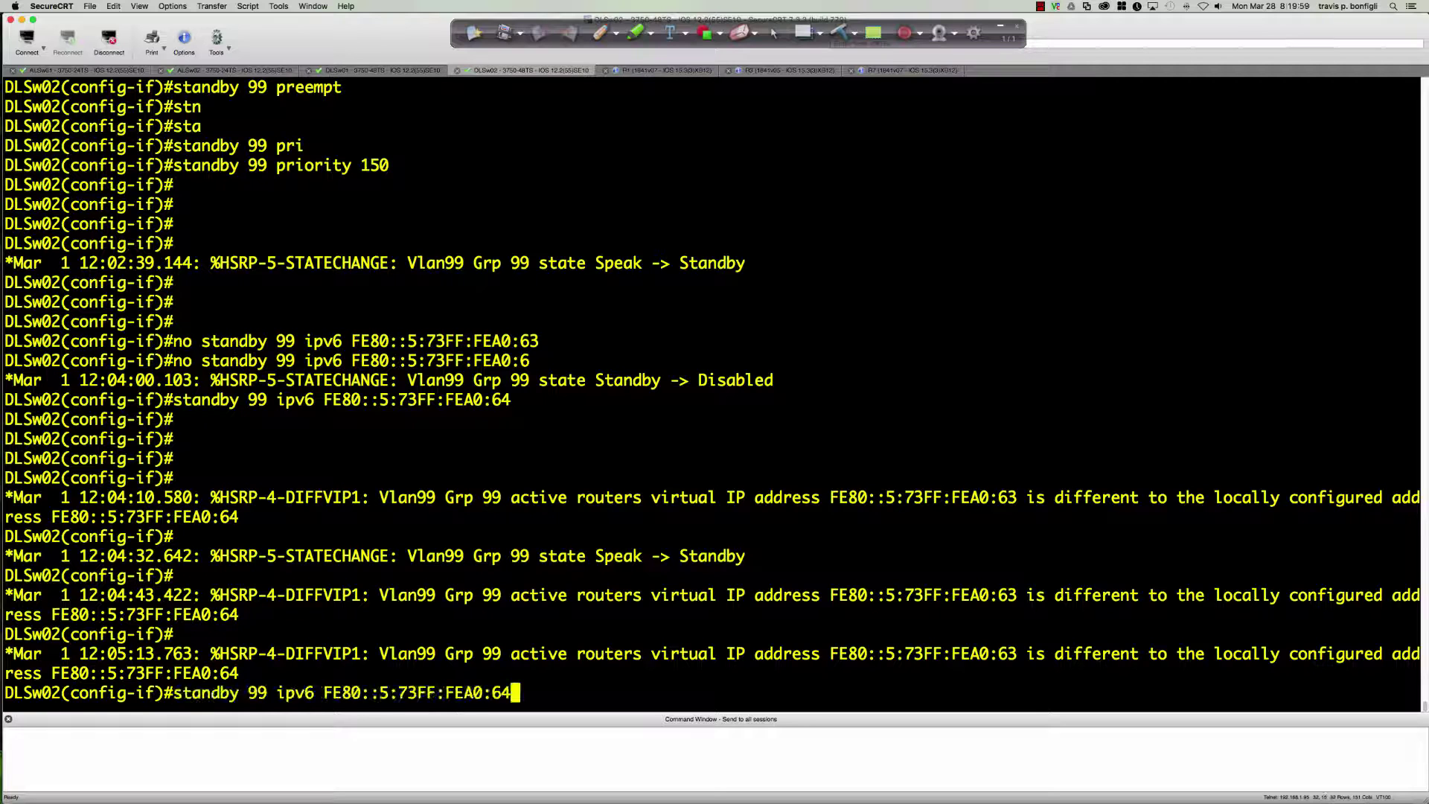
pyautogui.hotkey('ctrl', 'a')
pyautogui.write('no')
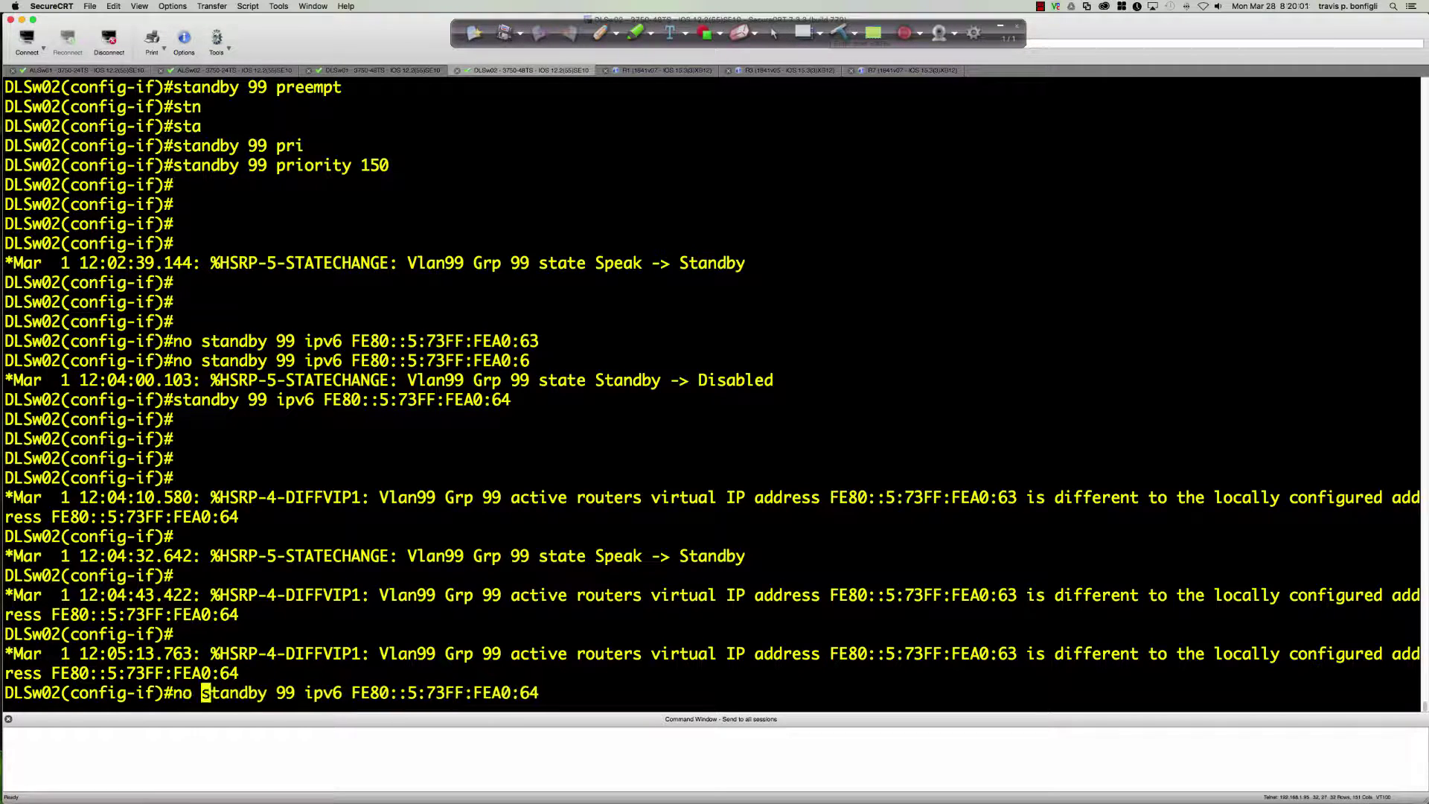
pyautogui.press('Return')
# - Set the standby group 99 IPv6 virtual address on DLSw02 to FE80::5:73FF:FEA0:63
pyautogui.press('Up')
pyautogui.press('Up')
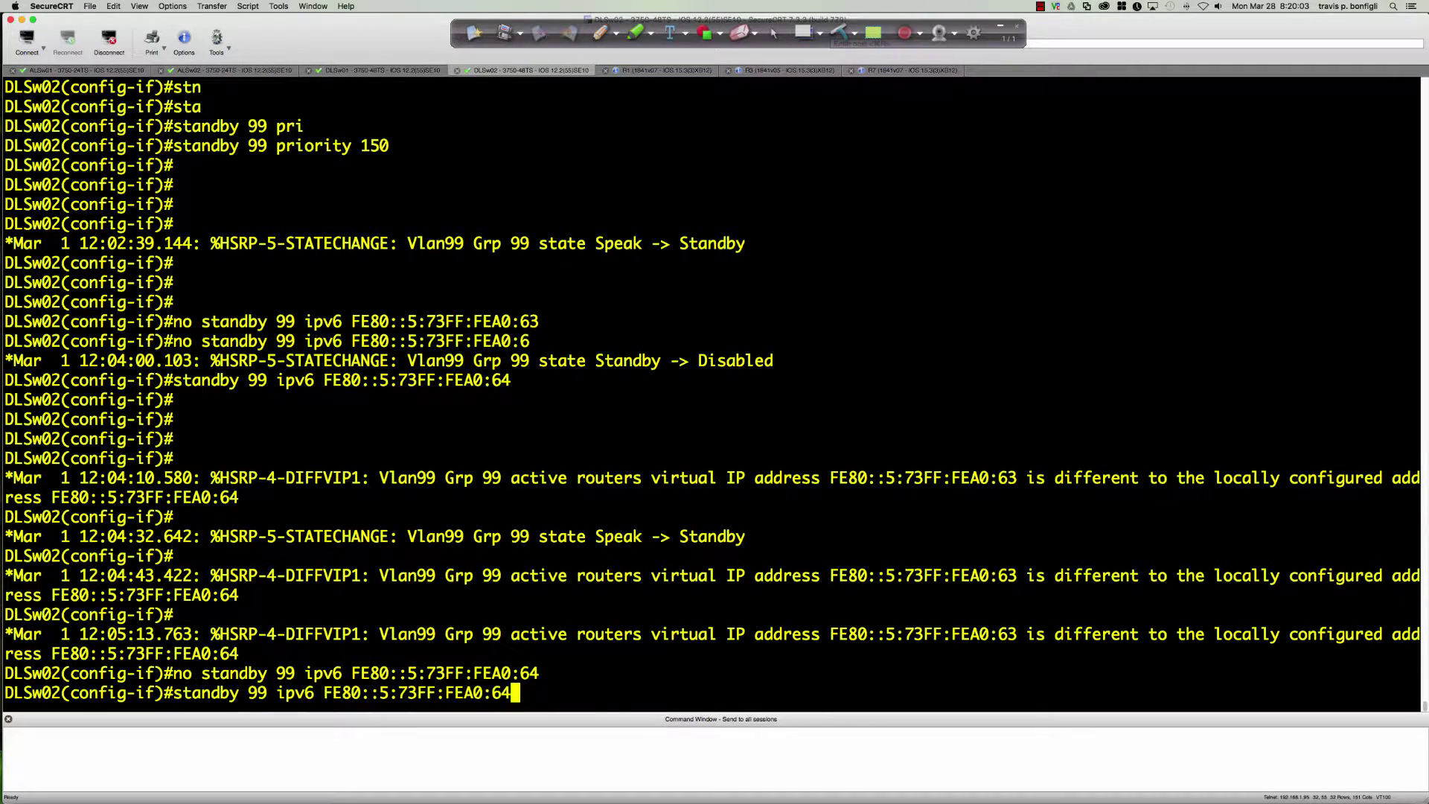
pyautogui.press('Return')
pyautogui.press('Up')
pyautogui.press('BackSpace')
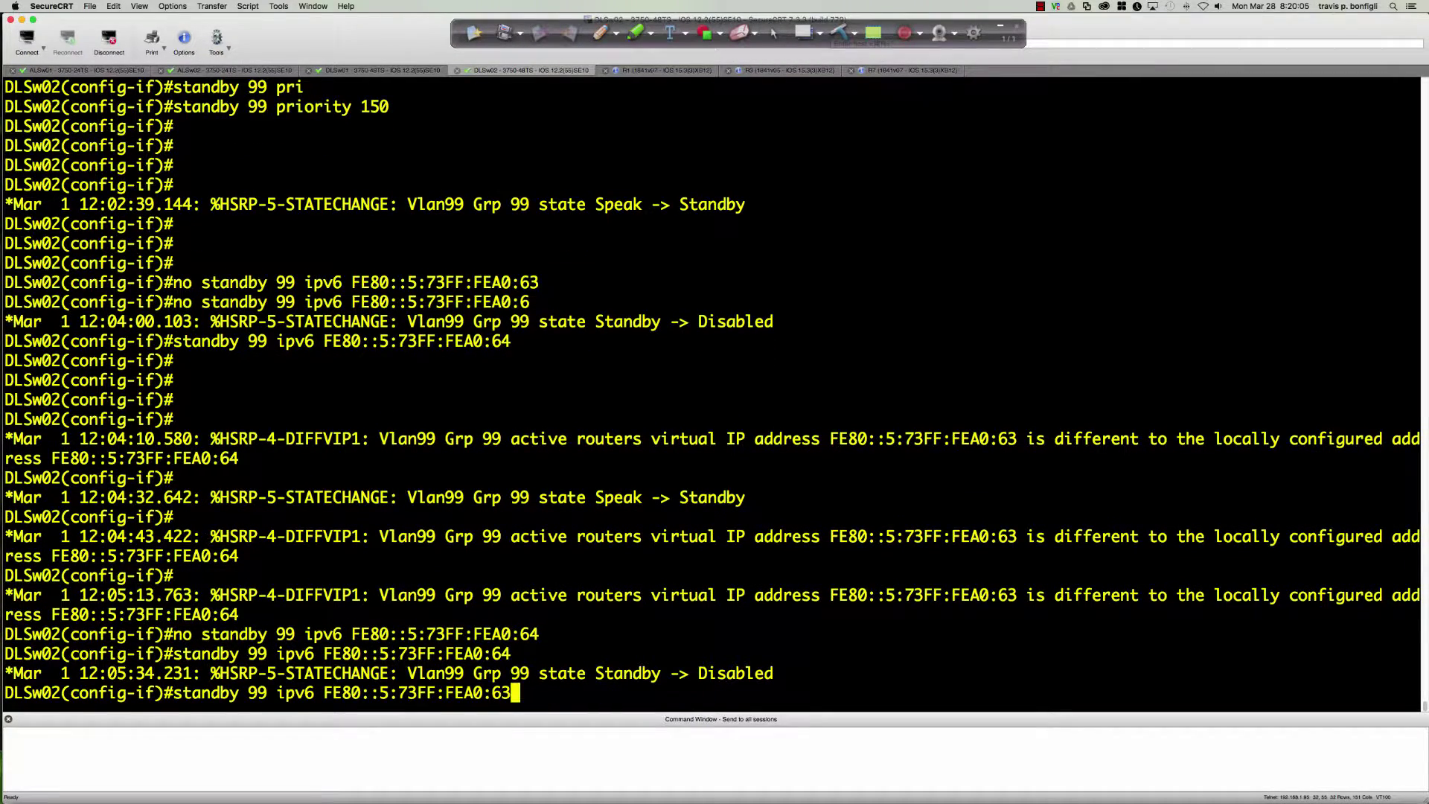
pyautogui.press('Return')
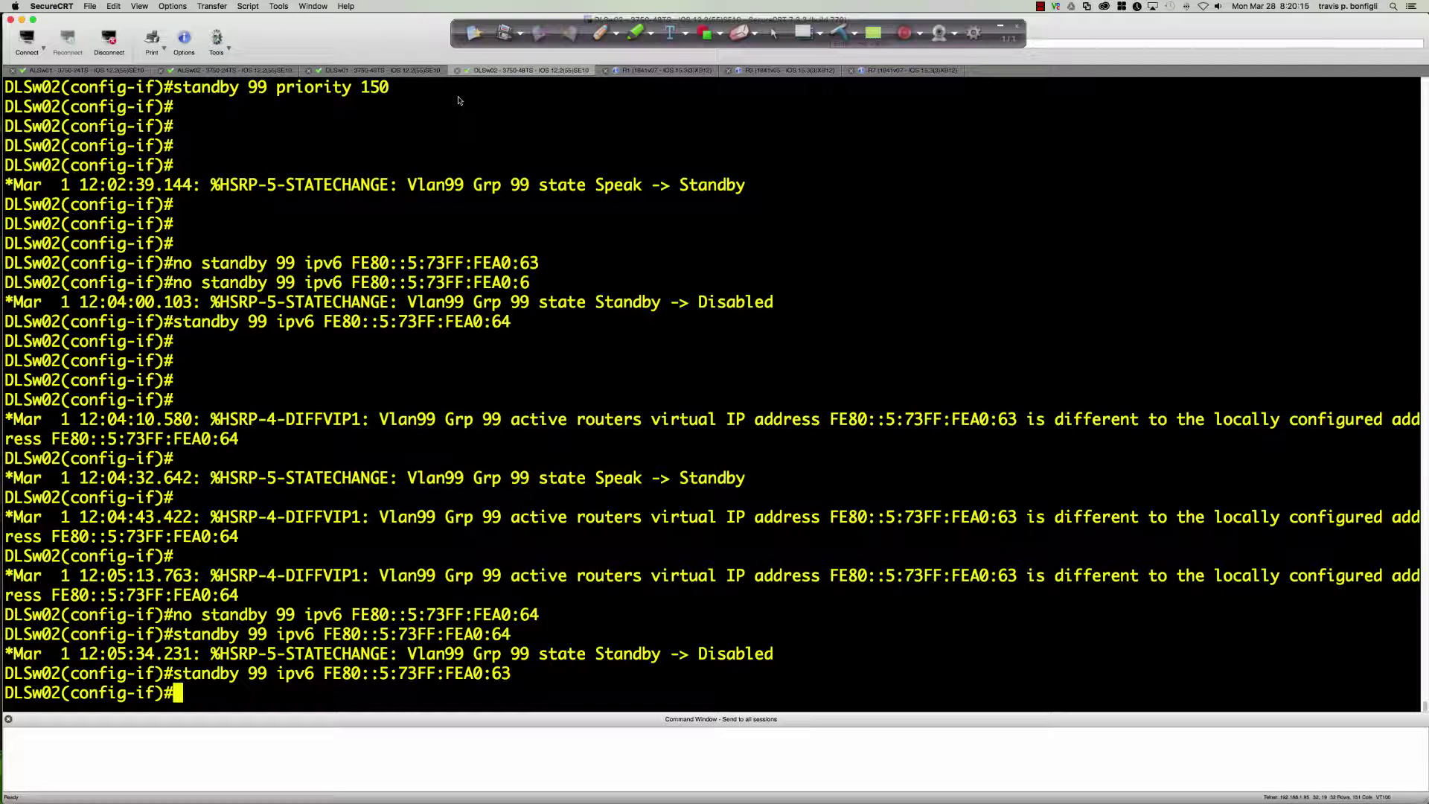
# - Enable HSRP events and HSRP errors debugging in the DLSw01 session
pyautogui.click(407, 73)
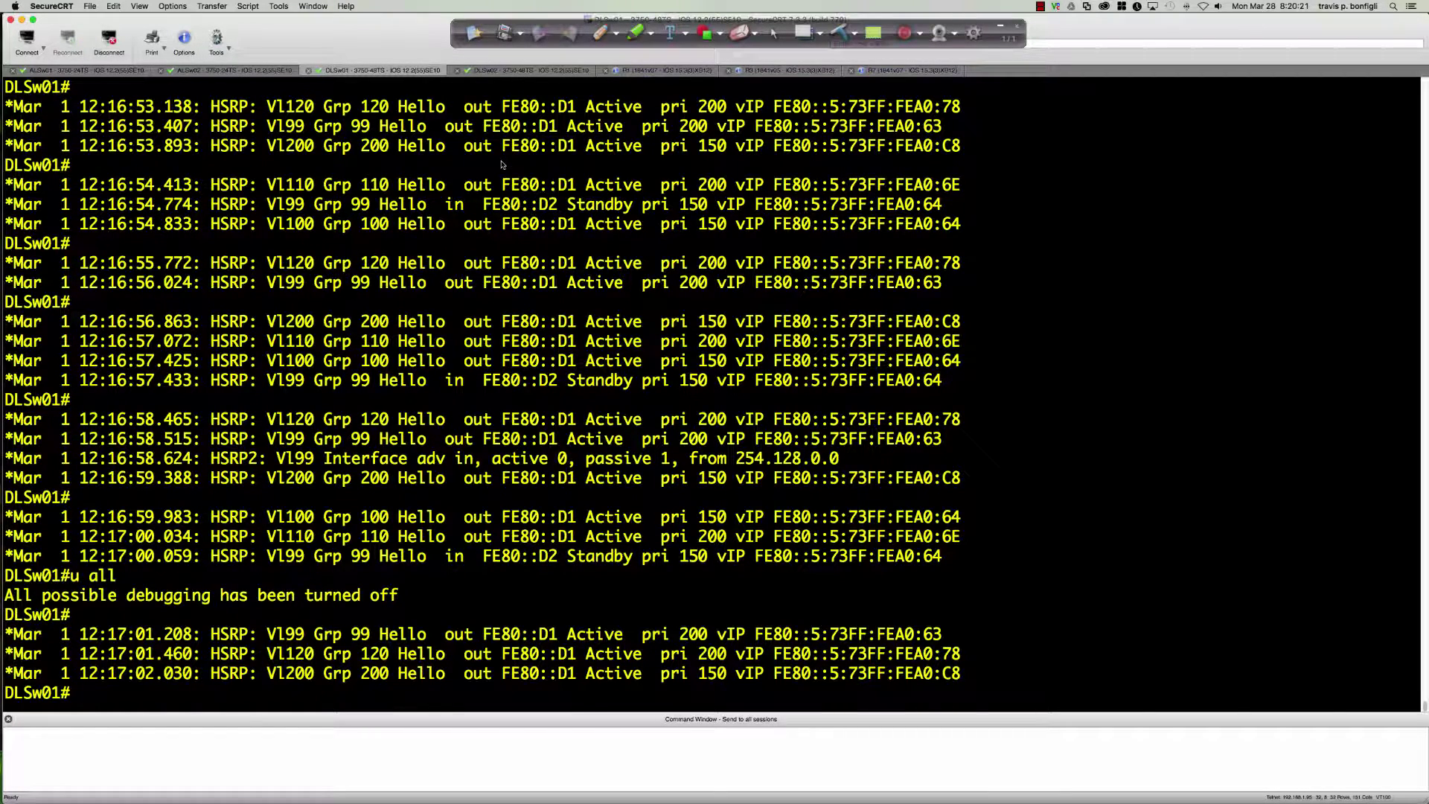
pyautogui.press('Up')
pyautogui.press('Up')
pyautogui.press('Up')
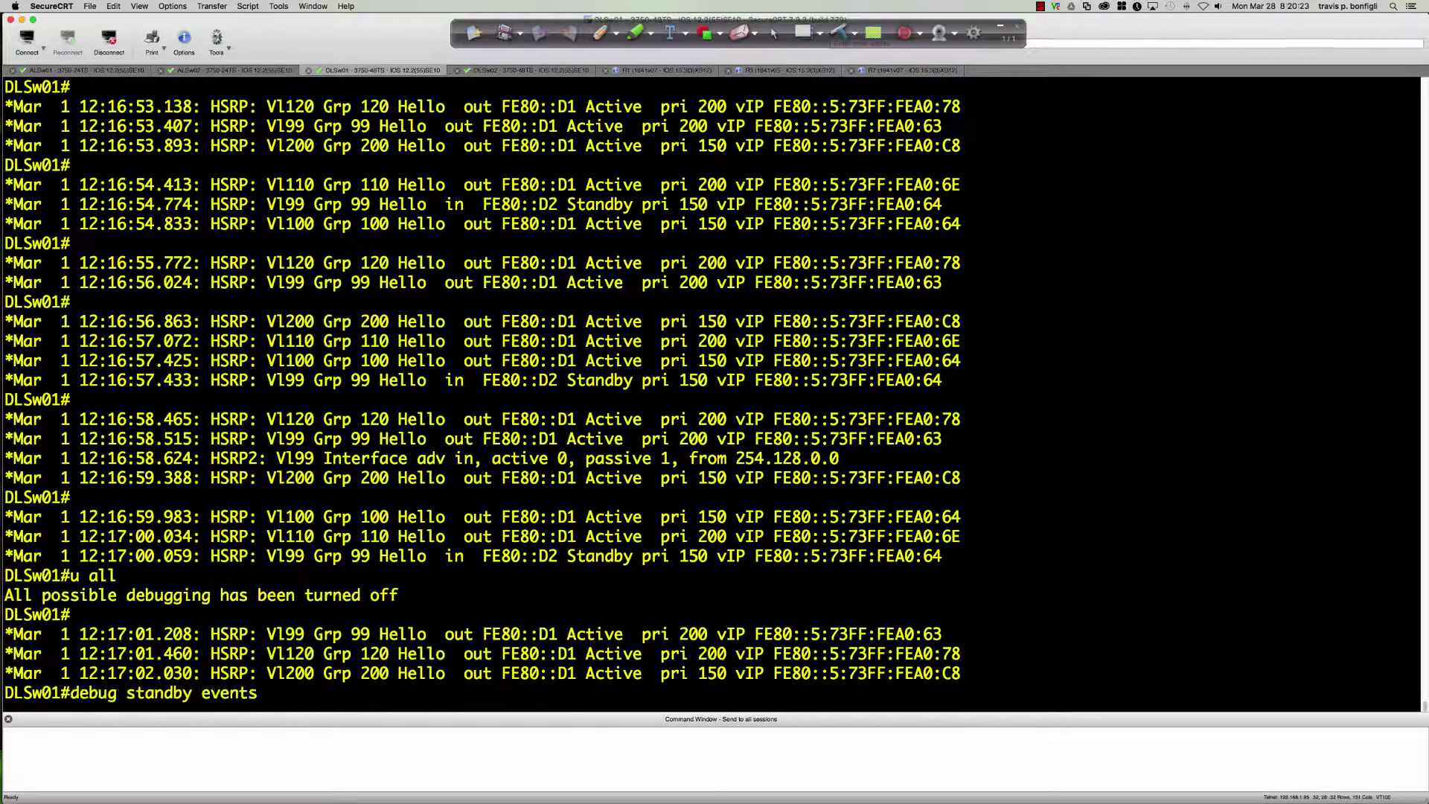
pyautogui.press('Return')
pyautogui.press('Up')
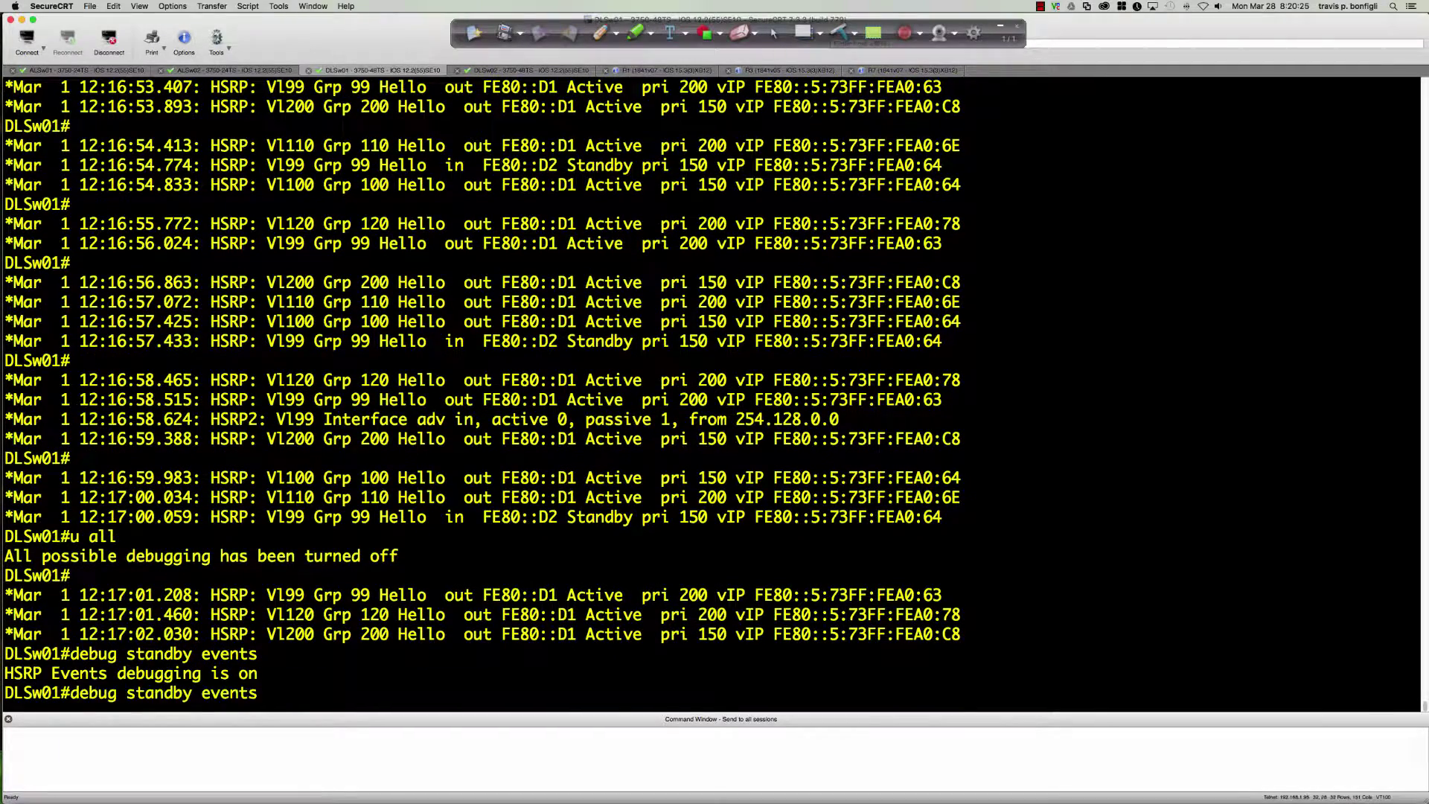
pyautogui.press('Up')
pyautogui.press('Down')
pyautogui.press('Up')
pyautogui.press('Return')
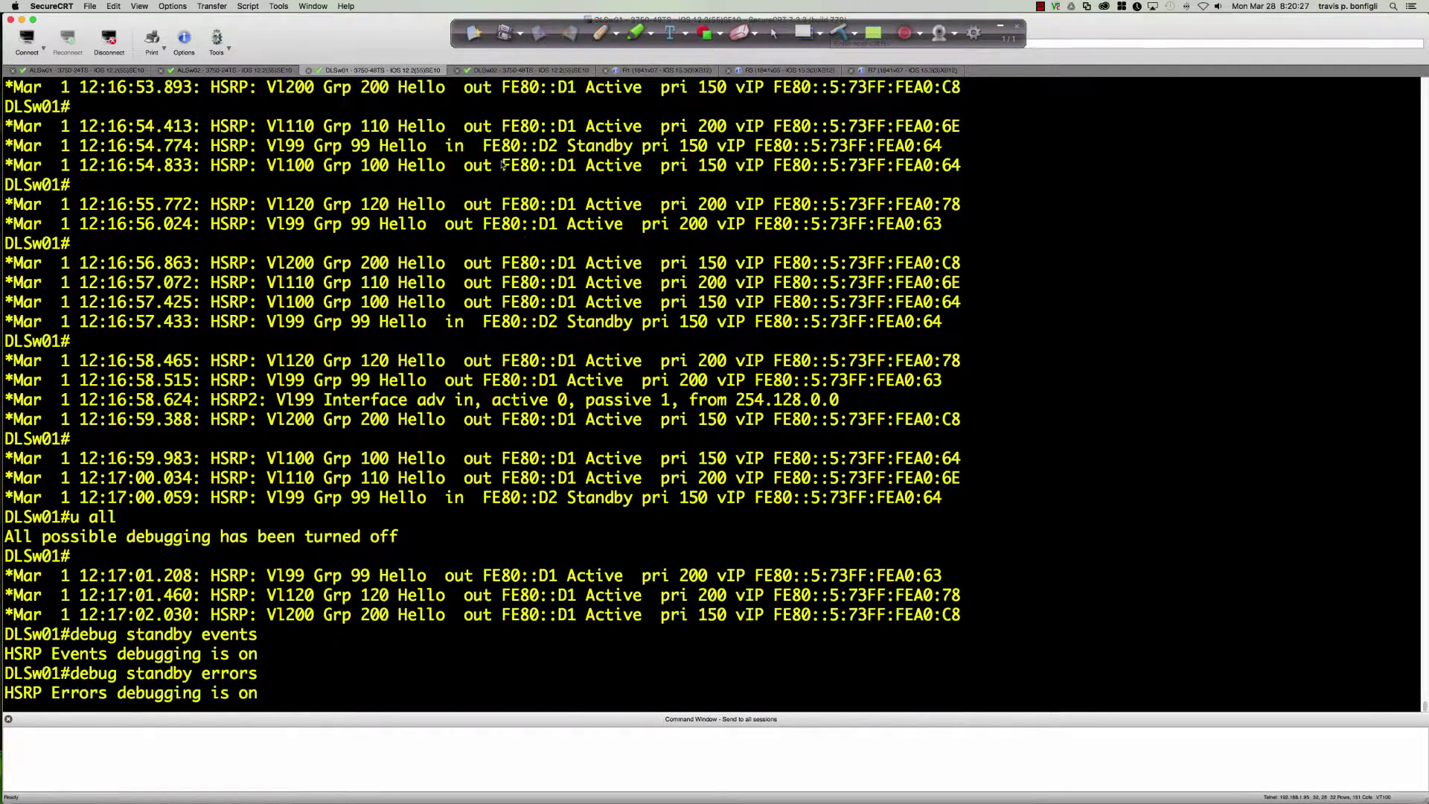
# - Display the brief HSRP summary in the DLSw02 session with do sh standby bri, followed by several blank prompt lines
pyautogui.click(546, 71)
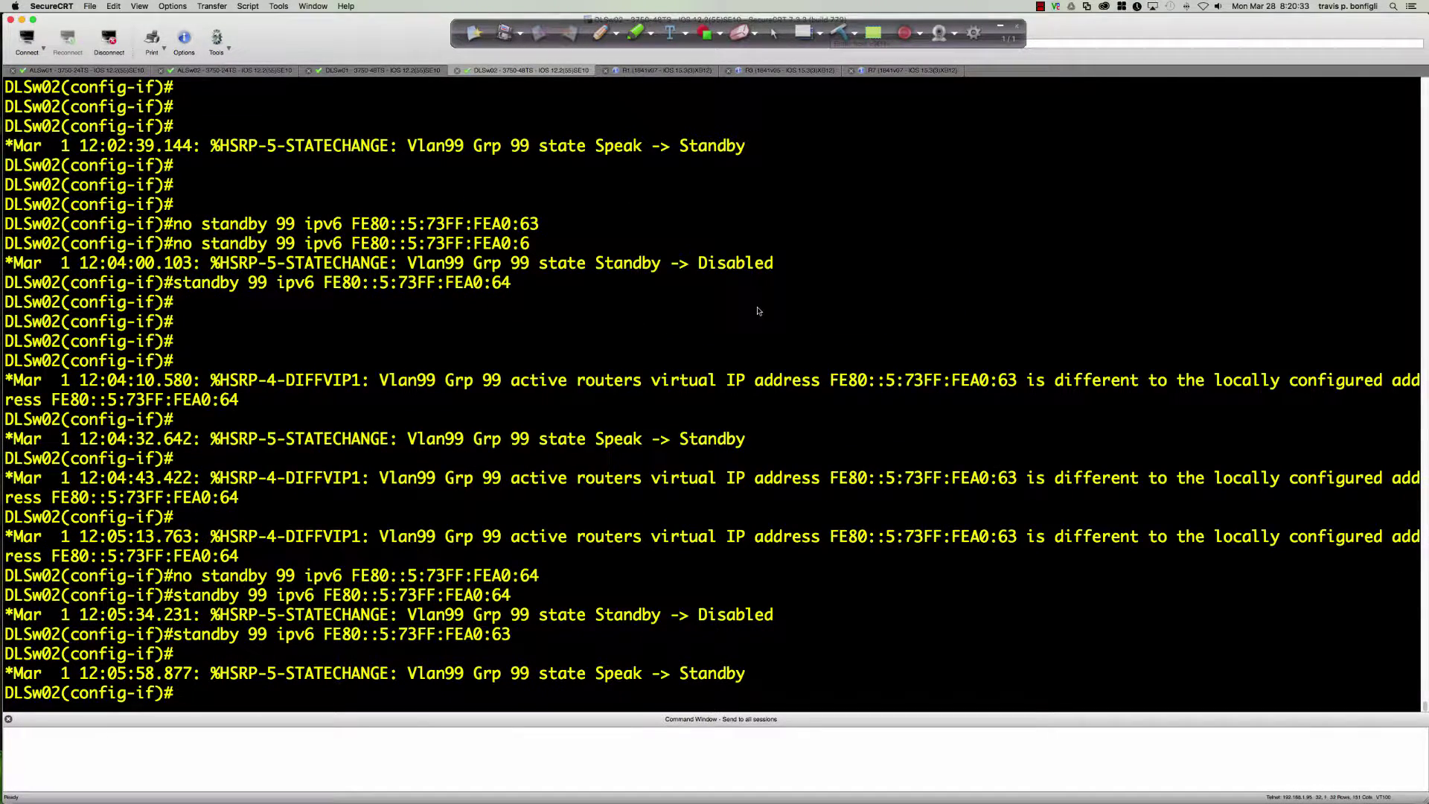
pyautogui.press('Return')
pyautogui.press('Return')
pyautogui.press('Return')
pyautogui.press('Return')
pyautogui.write('do sh ')
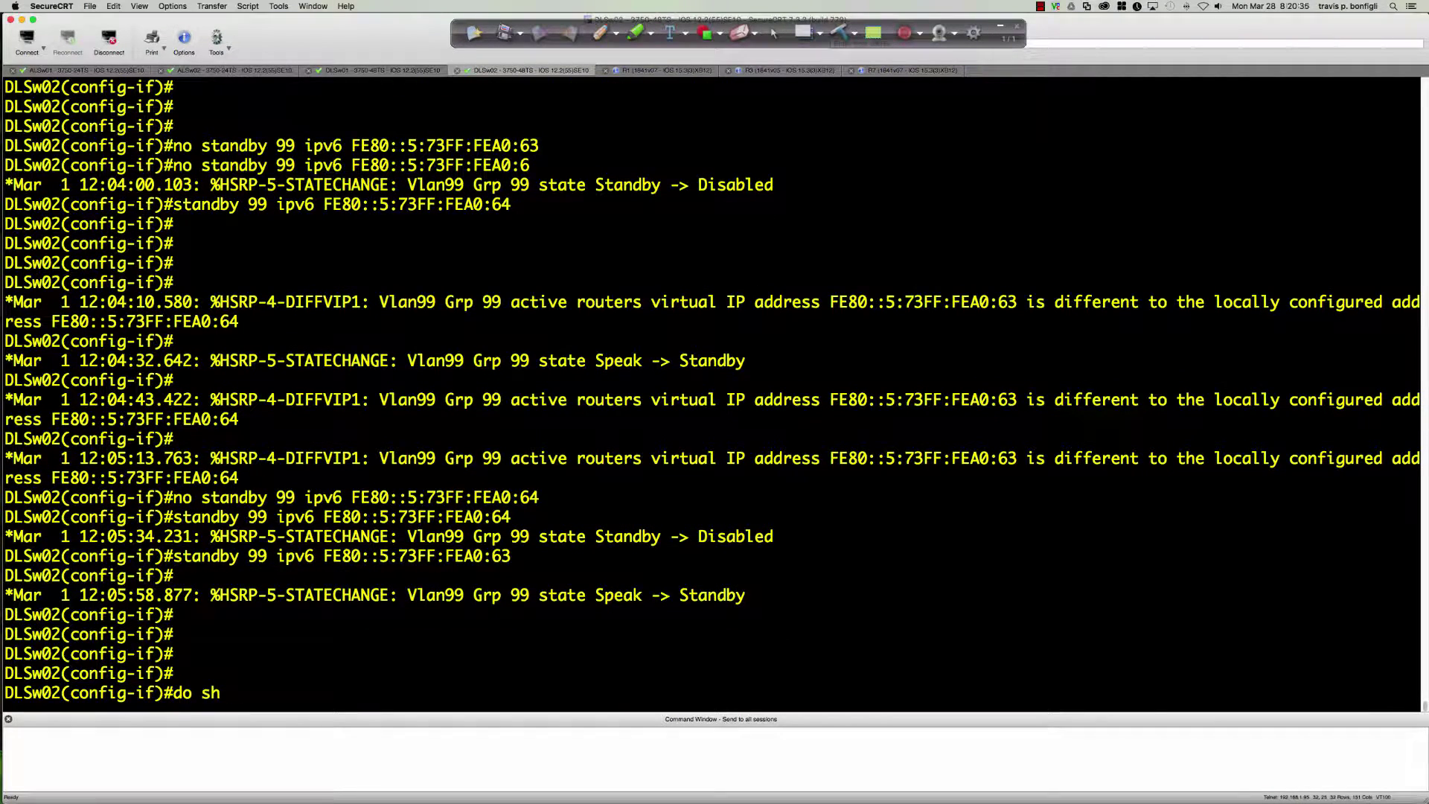
pyautogui.write('standby bri')
pyautogui.press('Return')
pyautogui.press('Return')
pyautogui.press('Return')
pyautogui.press('Return')
pyautogui.press('Return')
pyautogui.press('Return')
pyautogui.press('Return')
pyautogui.press('Return')
pyautogui.press('Return')
pyautogui.press('Return')
pyautogui.press('Return')
pyautogui.press('Return')
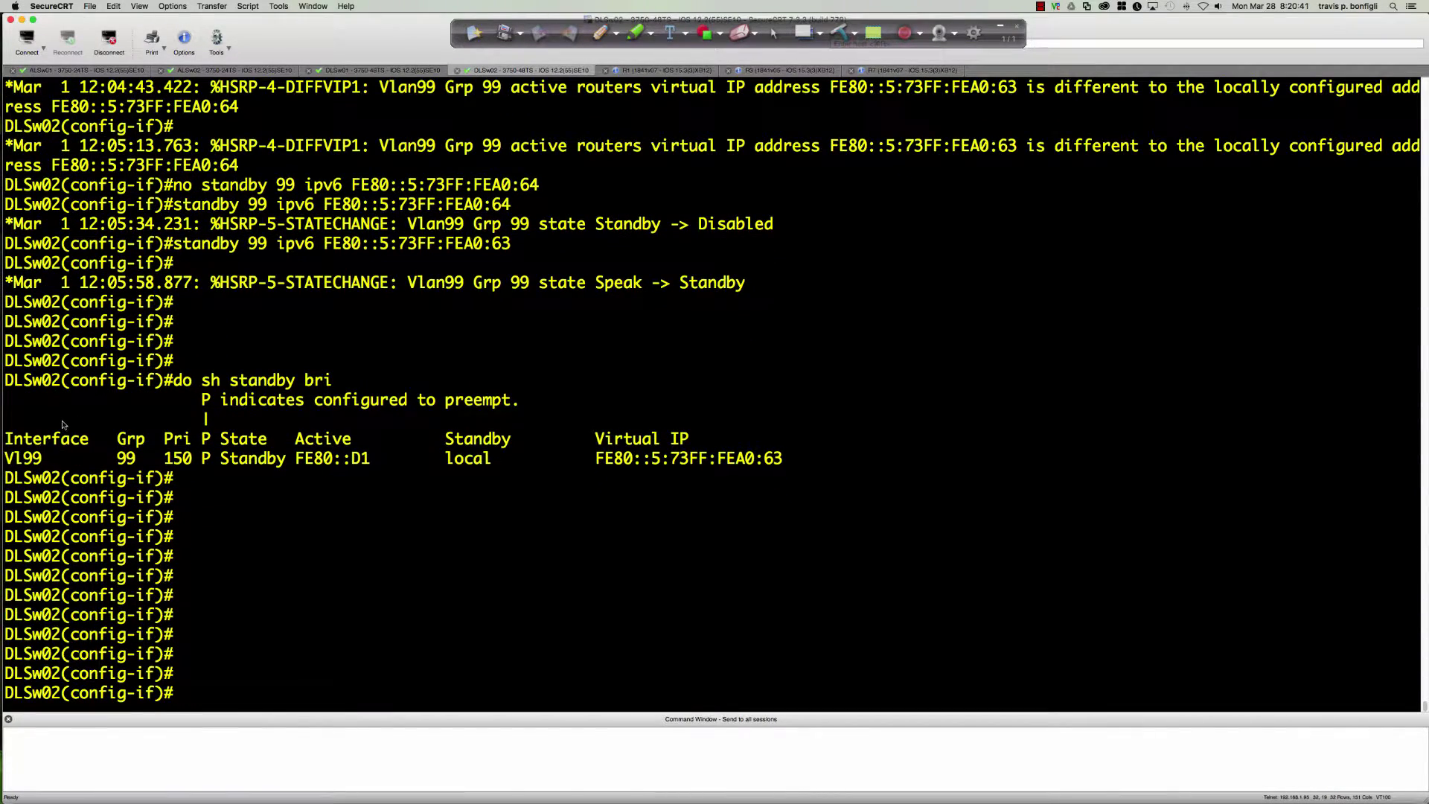
# - Examine the VLAN 99 row of the HSRP summary, from its priority and state through to its virtual IP
pyautogui.moveTo(5, 457); pyautogui.dragTo(370, 462)
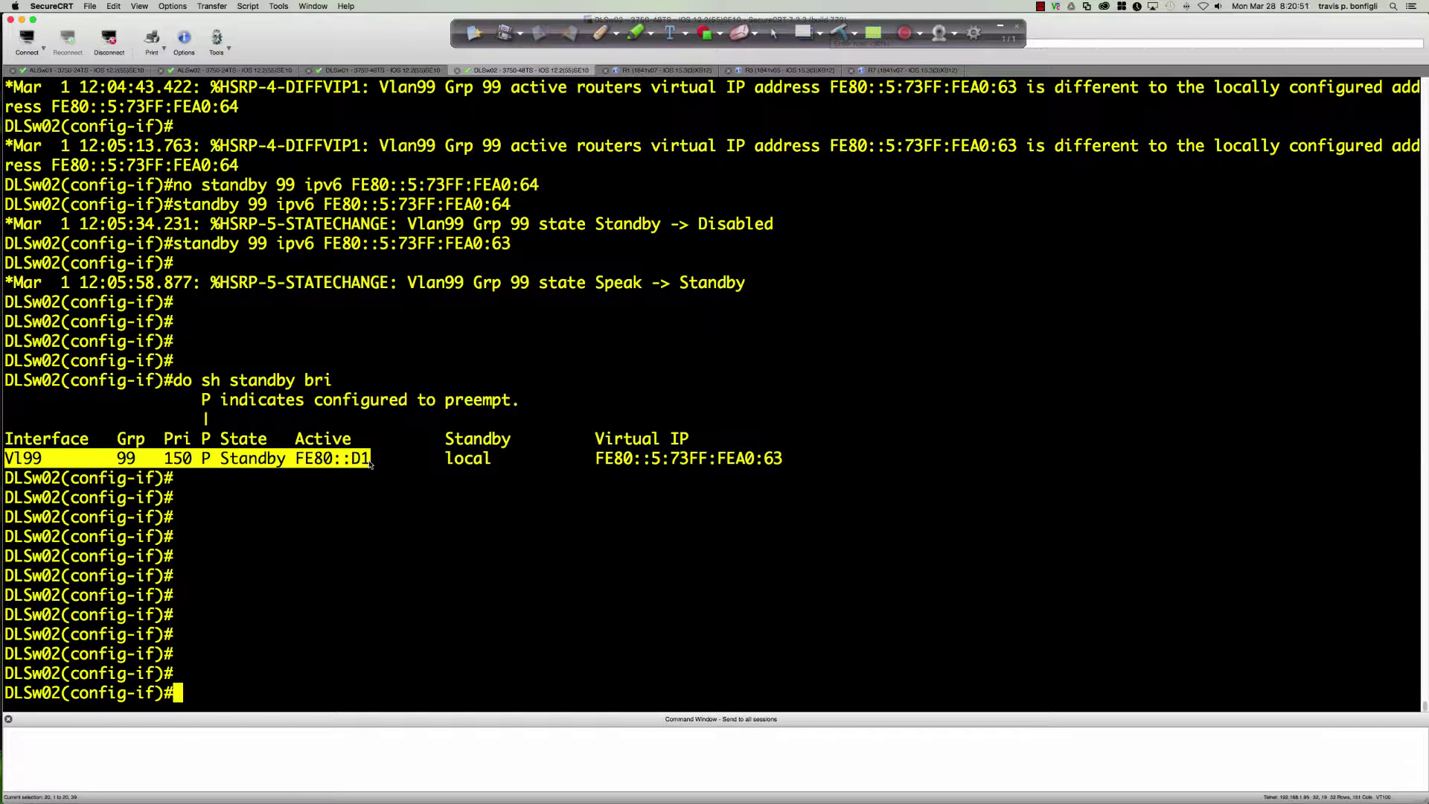
pyautogui.moveTo(370, 463); pyautogui.dragTo(780, 463)
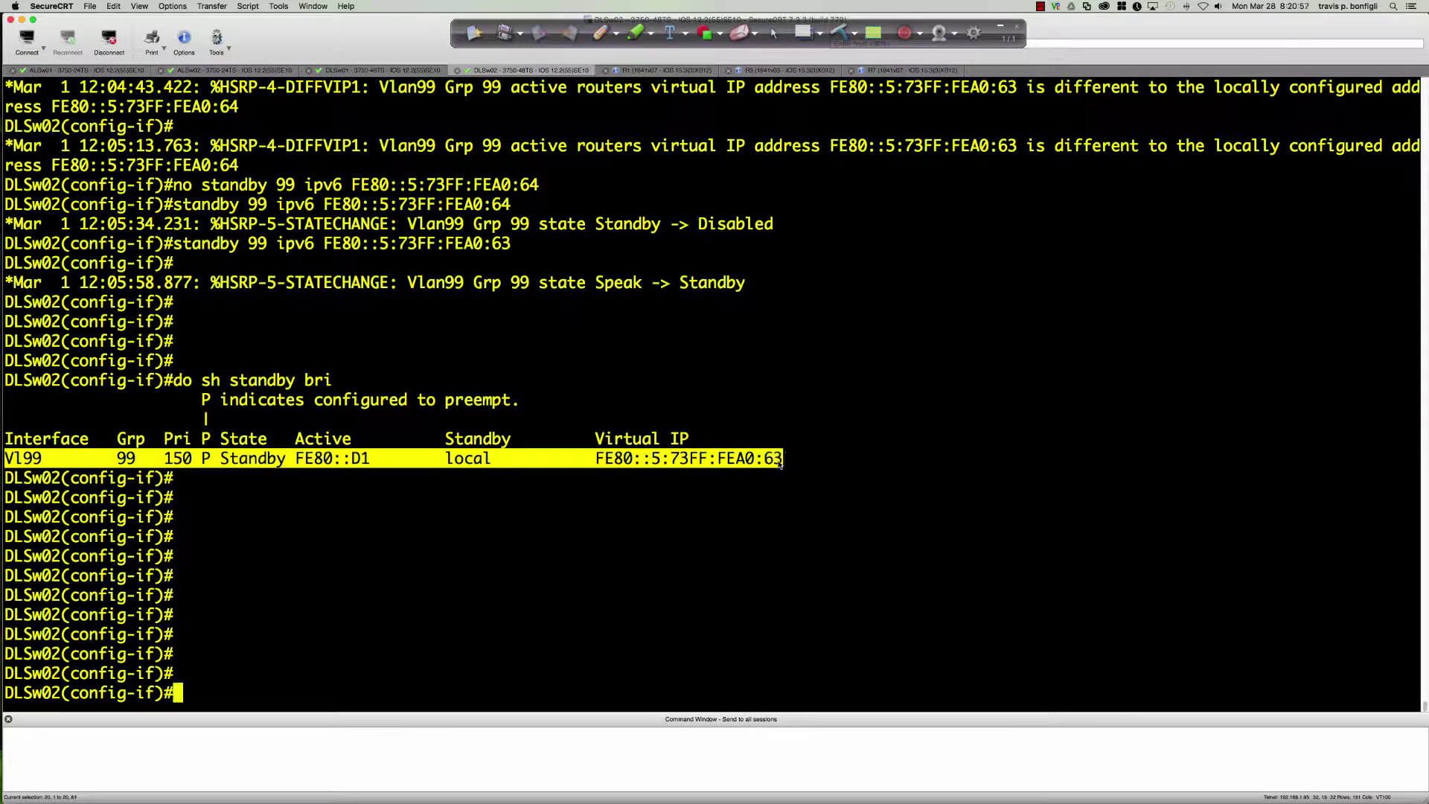
pyautogui.click(791, 421)
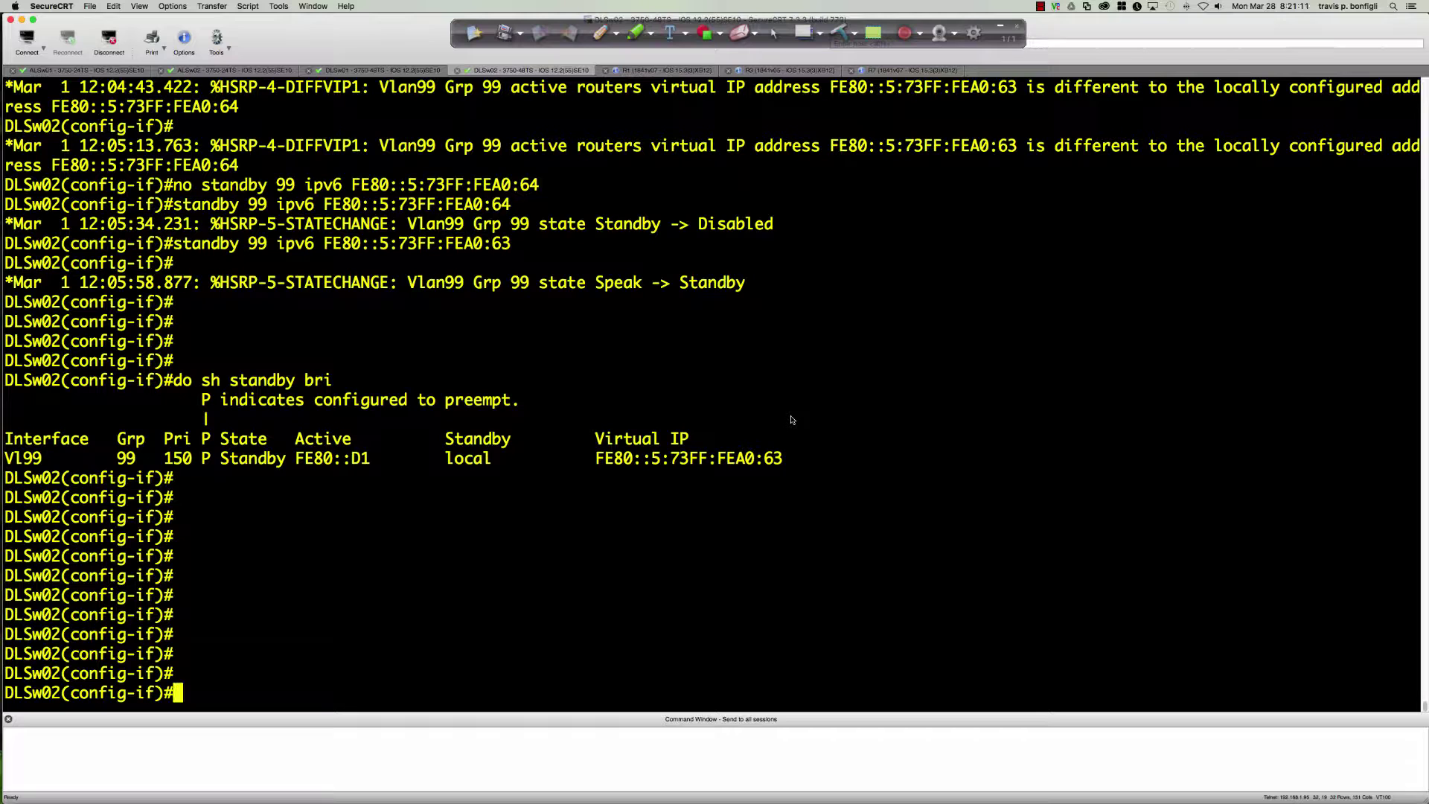
# - Enter interface configuration for VLAN 100 on DLSw02 and set its standby version to 2
pyautogui.write('int vlan 100')
pyautogui.press('Return')
pyautogui.write('s')
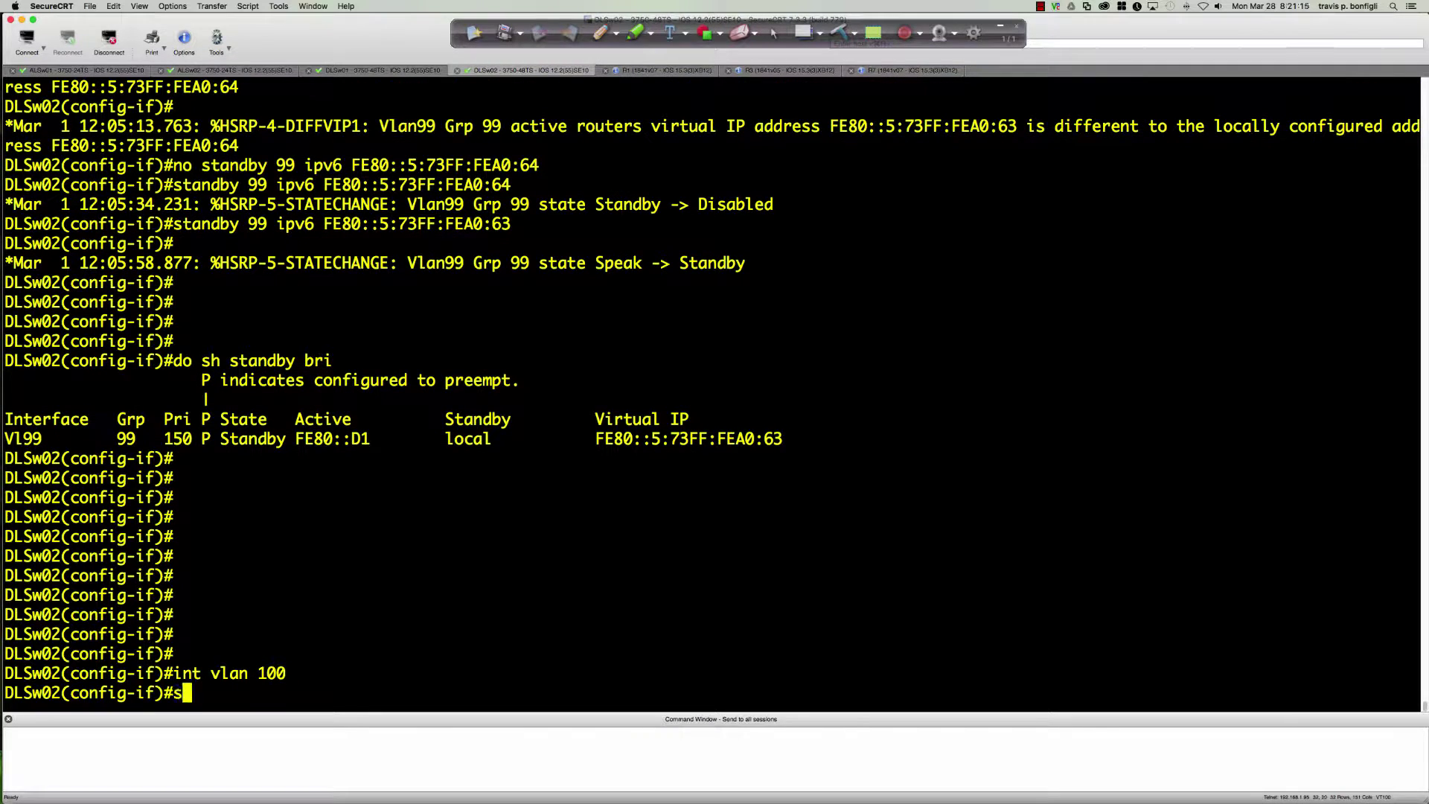
pyautogui.write('tn')
pyautogui.press('Tab')
pyautogui.press('BackSpace')
pyautogui.write('a')
pyautogui.press('Tab')
pyautogui.write('v')
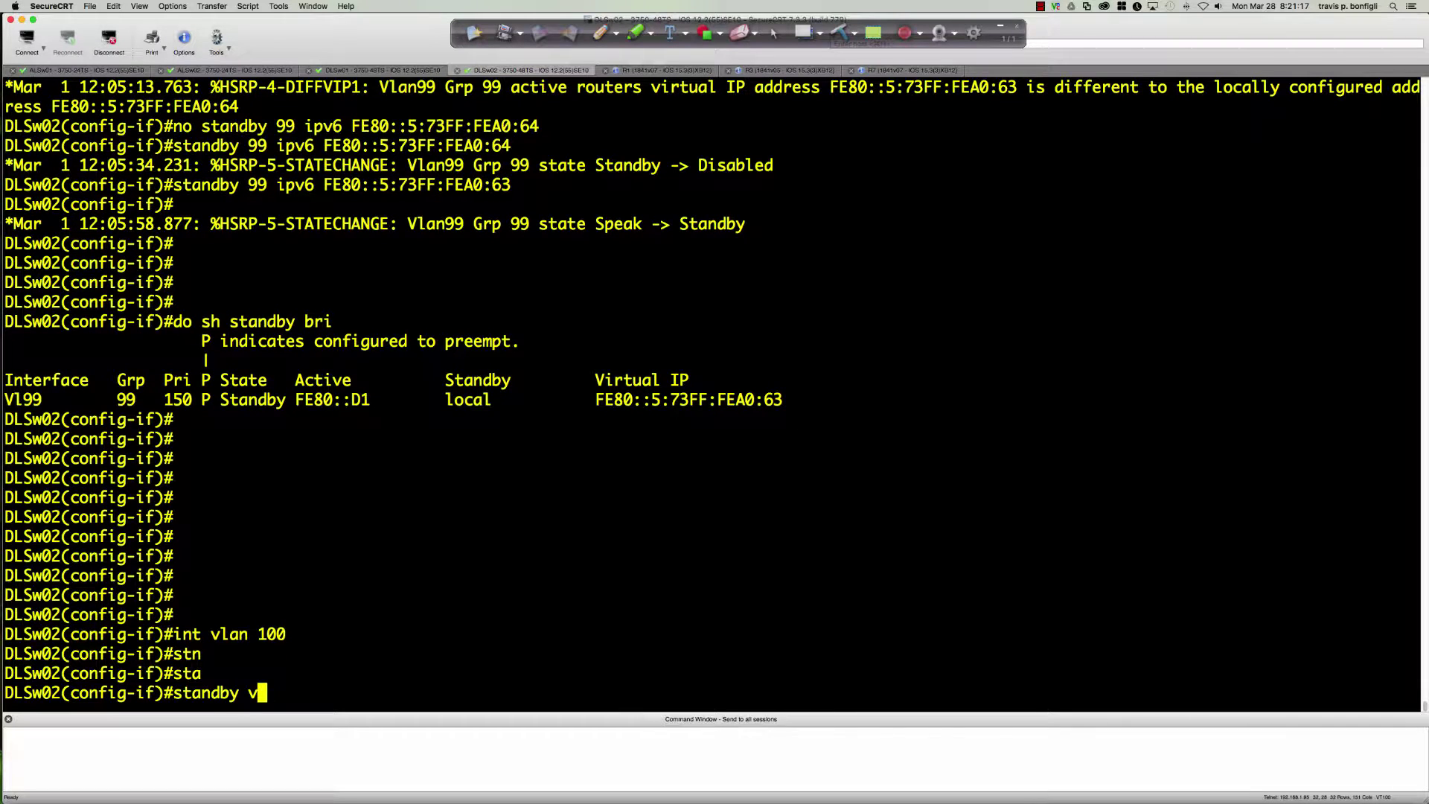
pyautogui.write(' 2')
pyautogui.press('Return')
# - Configure standby group 100 on VLAN 100 with an IPv6 virtual address obtained through autoconfig
pyautogui.write('st')
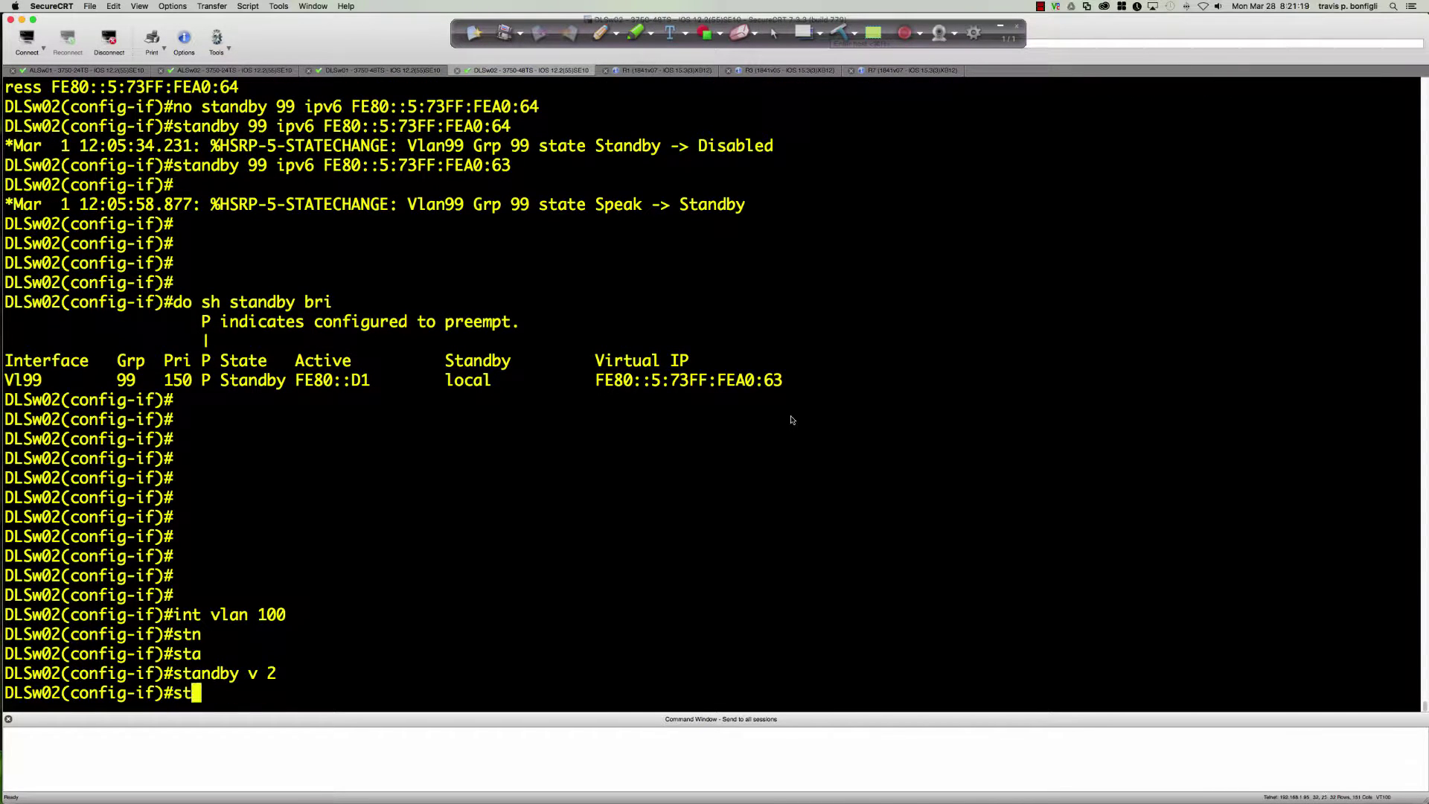
pyautogui.press('Tab')
pyautogui.write('a')
pyautogui.press('Tab')
pyautogui.write('100')
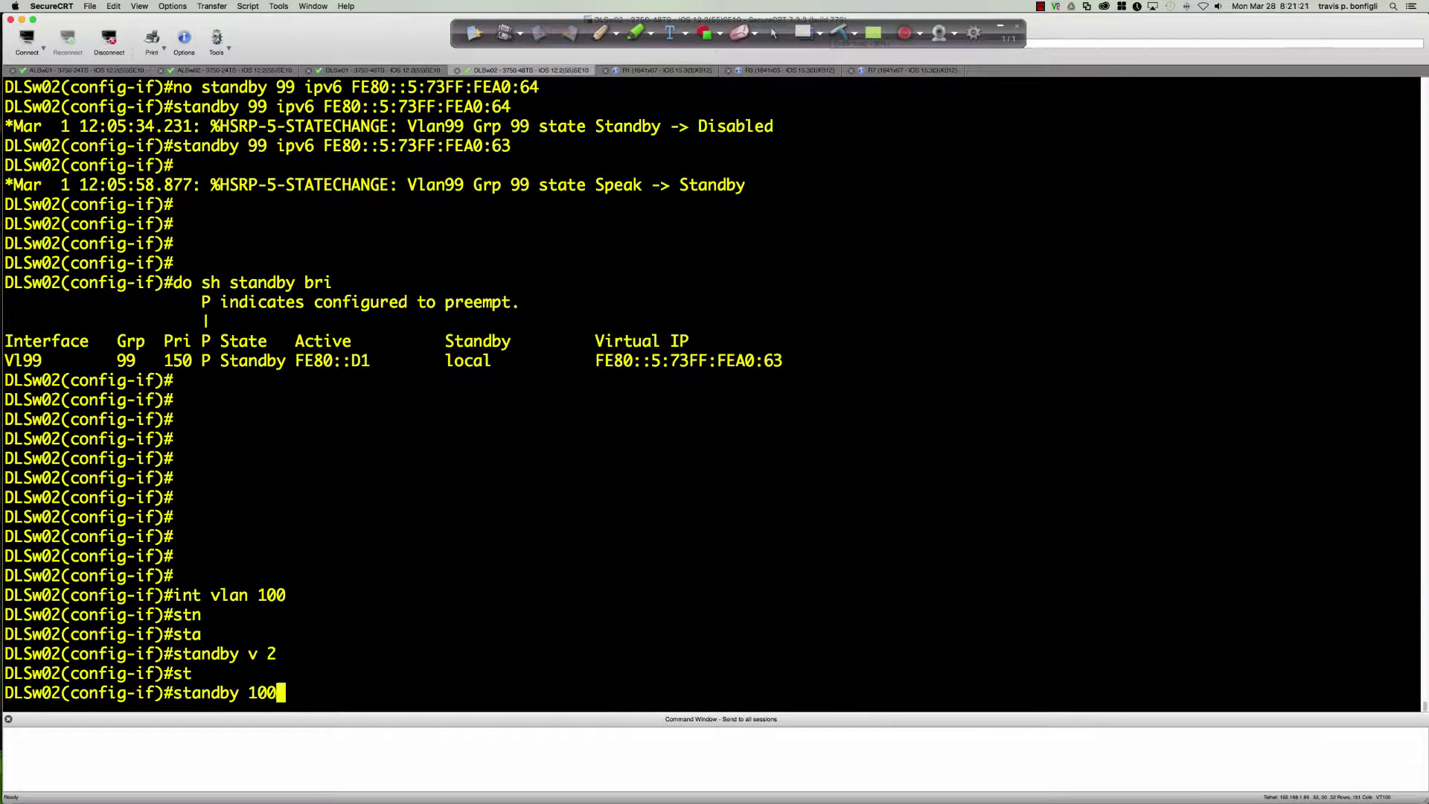
pyautogui.write(' ipv6 u')
pyautogui.press('Tab')
pyautogui.press('BackSpace')
pyautogui.write('au')
pyautogui.press('Tab')
pyautogui.press('Return')
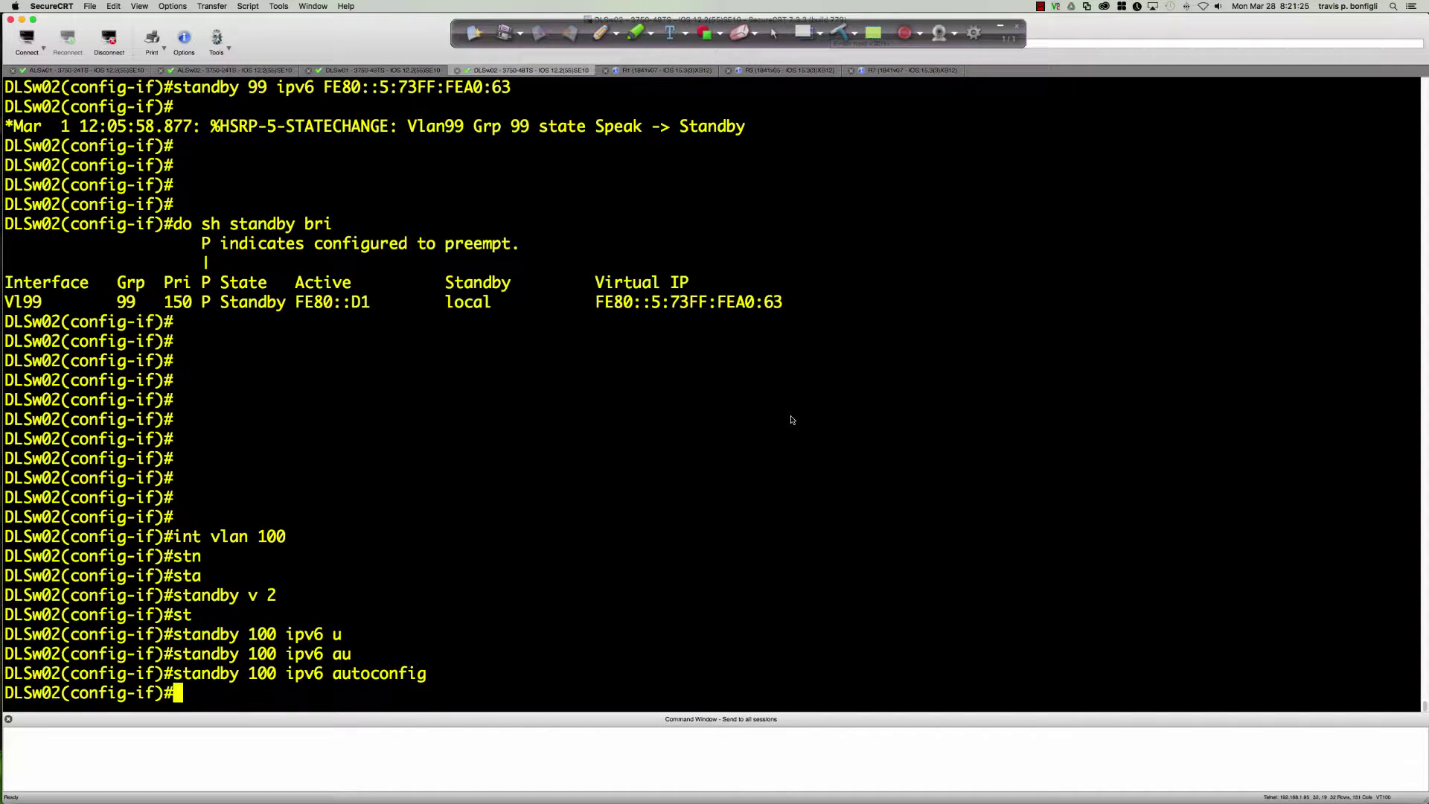
# - Enable preempt for standby group 100 on the VLAN 100 interface
pyautogui.press('Up')
pyautogui.press('BackSpace')
pyautogui.press('BackSpace')
pyautogui.press('BackSpace')
pyautogui.press('BackSpace')
pyautogui.press('BackSpace')
pyautogui.press('BackSpace')
pyautogui.press('BackSpace')
pyautogui.press('BackSpace')
pyautogui.press('BackSpace')
pyautogui.press('BackSpace')
pyautogui.press('BackSpace')
pyautogui.press('BackSpace')
pyautogui.press('BackSpace')
pyautogui.press('BackSpace')
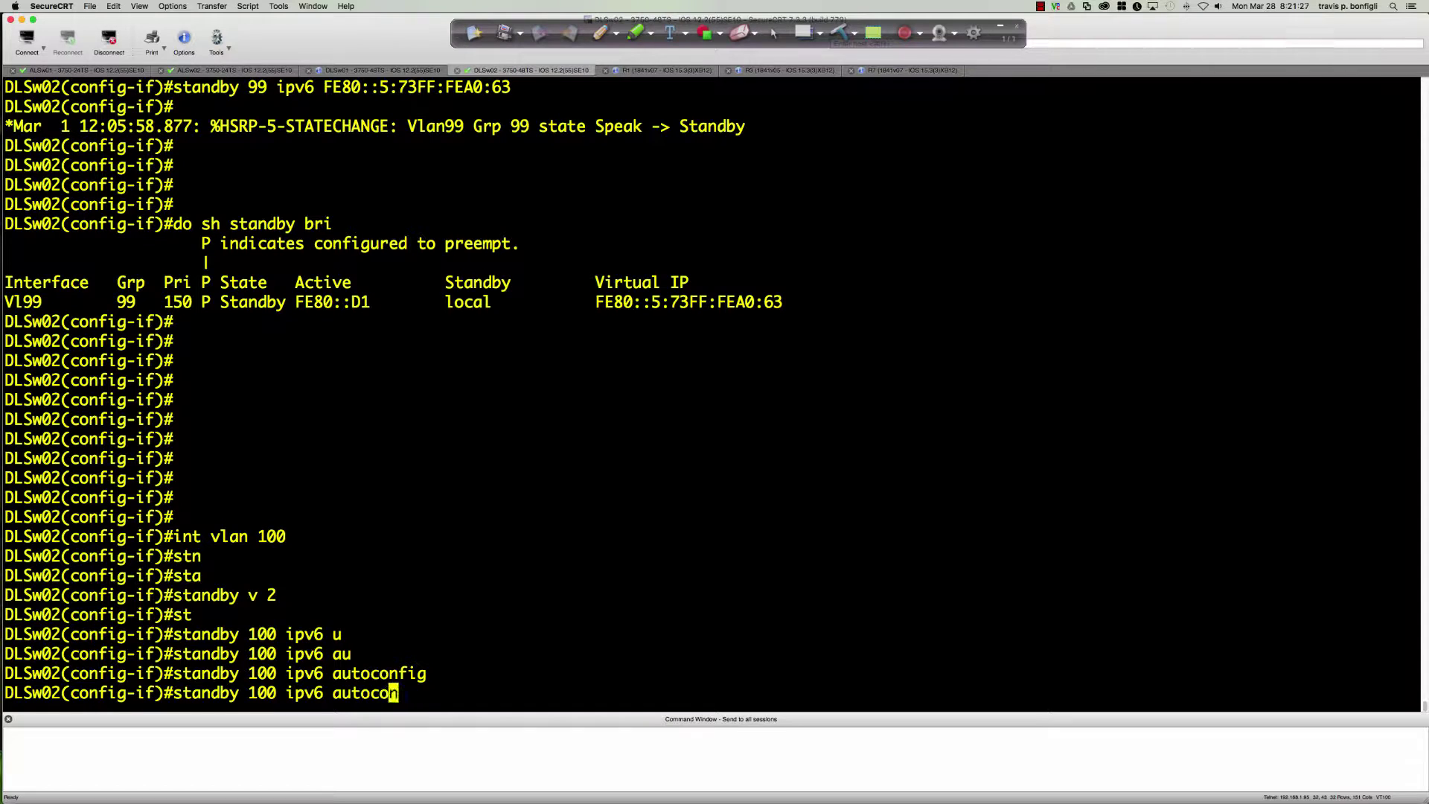
pyautogui.write('pre')
pyautogui.press('Tab')
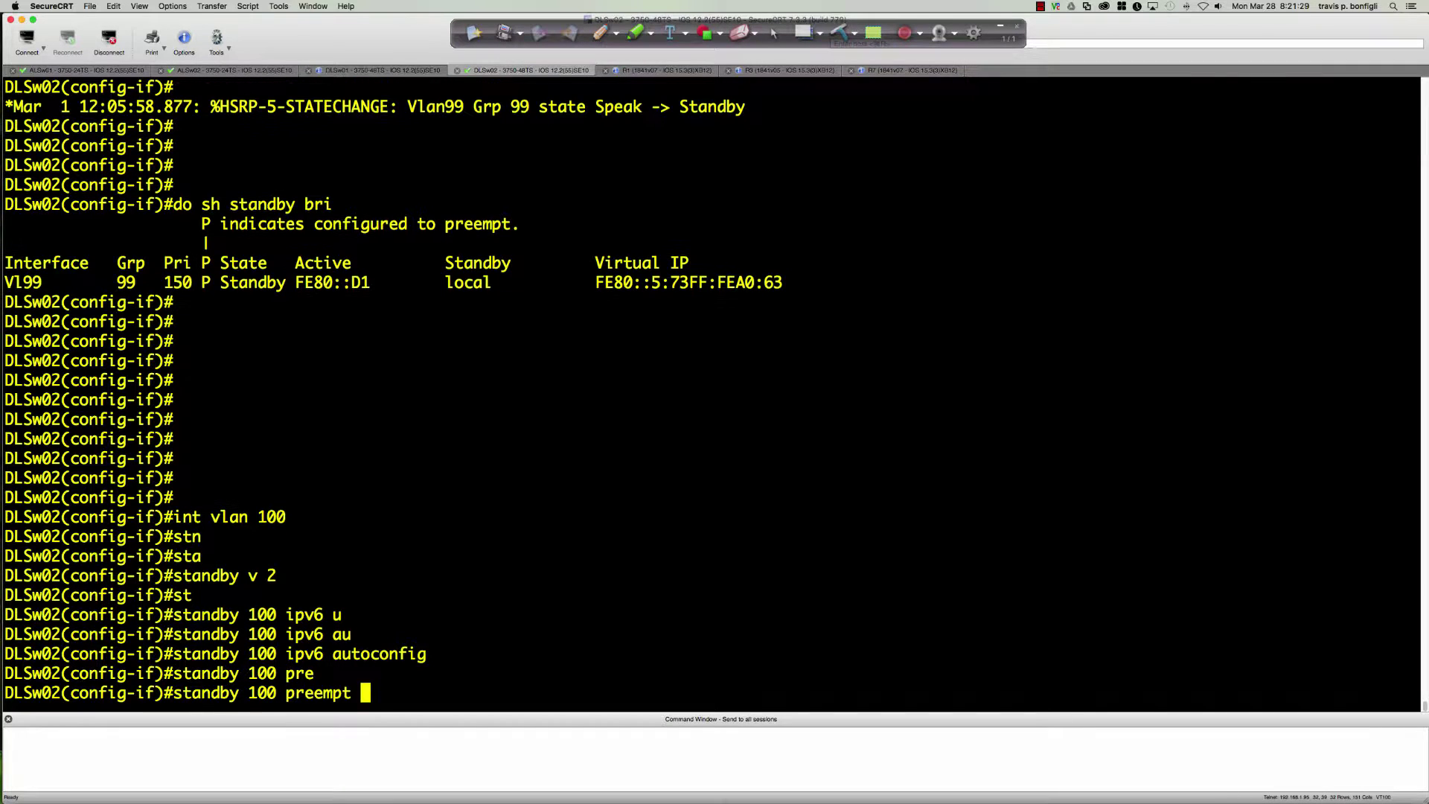
pyautogui.press('Return')
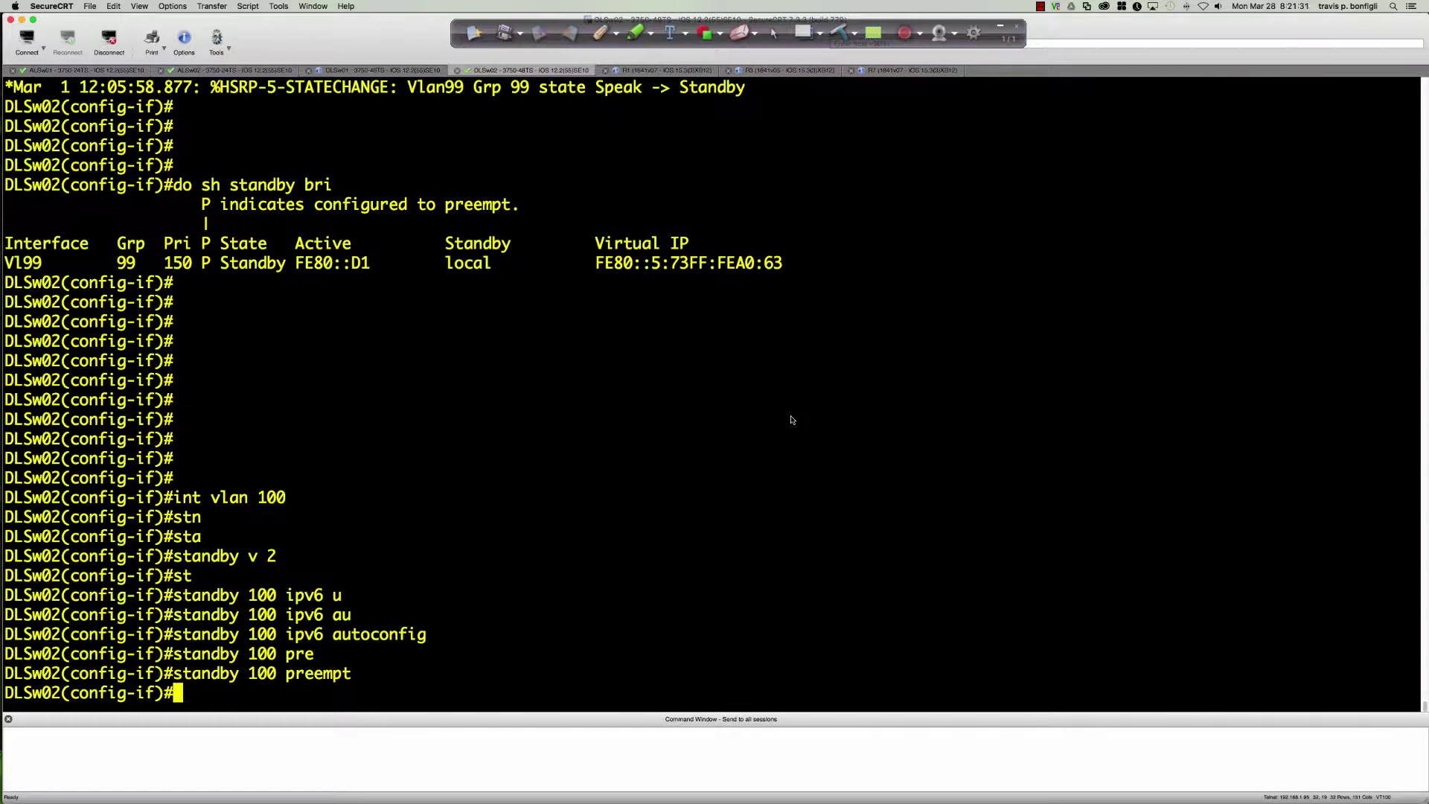
# - Set the priority of standby group 100 on VLAN 100 to 150
pyautogui.press('Up')
pyautogui.press('BackSpace')
pyautogui.press('BackSpace')
pyautogui.press('BackSpace')
pyautogui.press('BackSpace')
pyautogui.press('BackSpace')
pyautogui.press('BackSpace')
pyautogui.press('BackSpace')
pyautogui.press('BackSpace')
pyautogui.press('BackSpace')
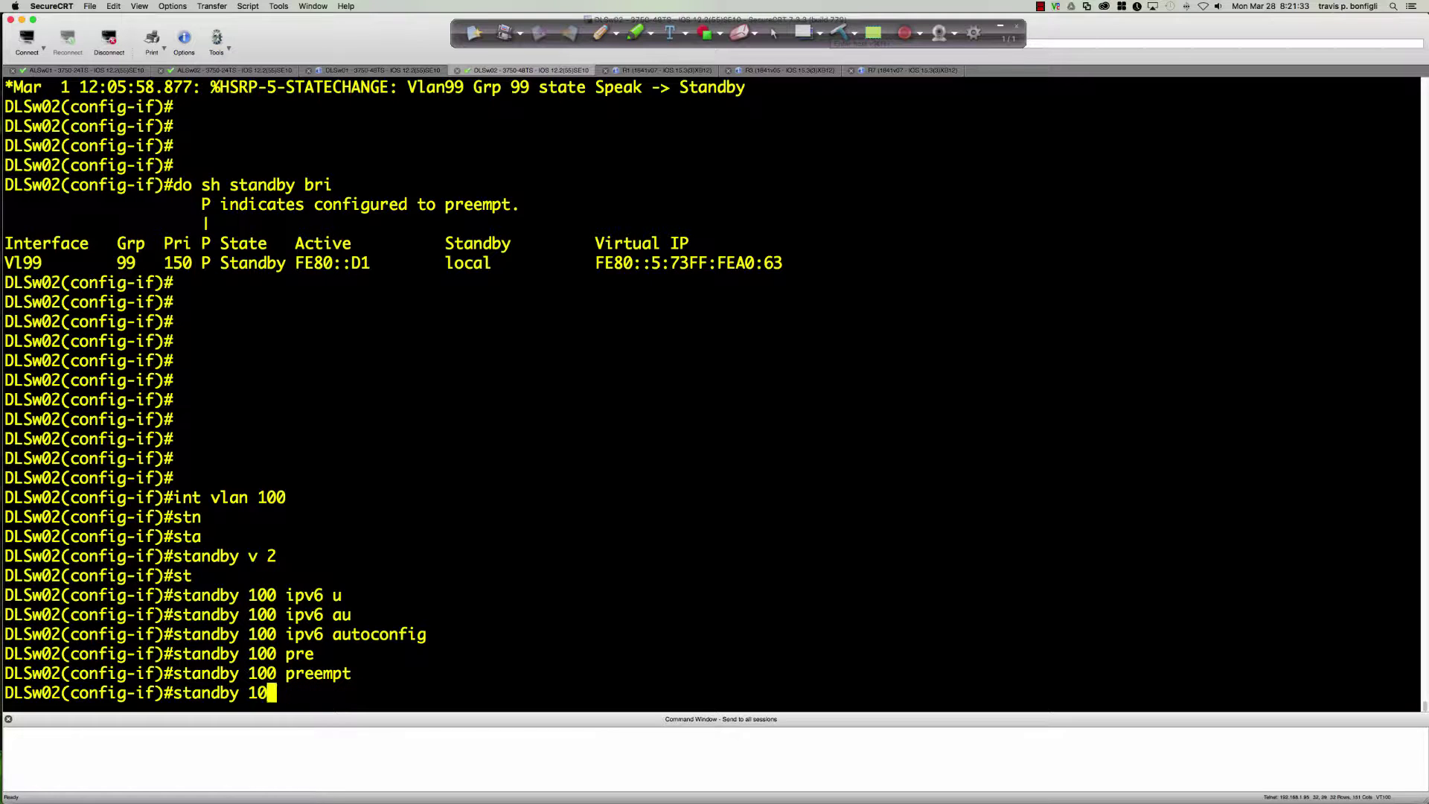
pyautogui.write('0 pri')
pyautogui.press('Tab')
pyautogui.write('150')
pyautogui.press('Return')
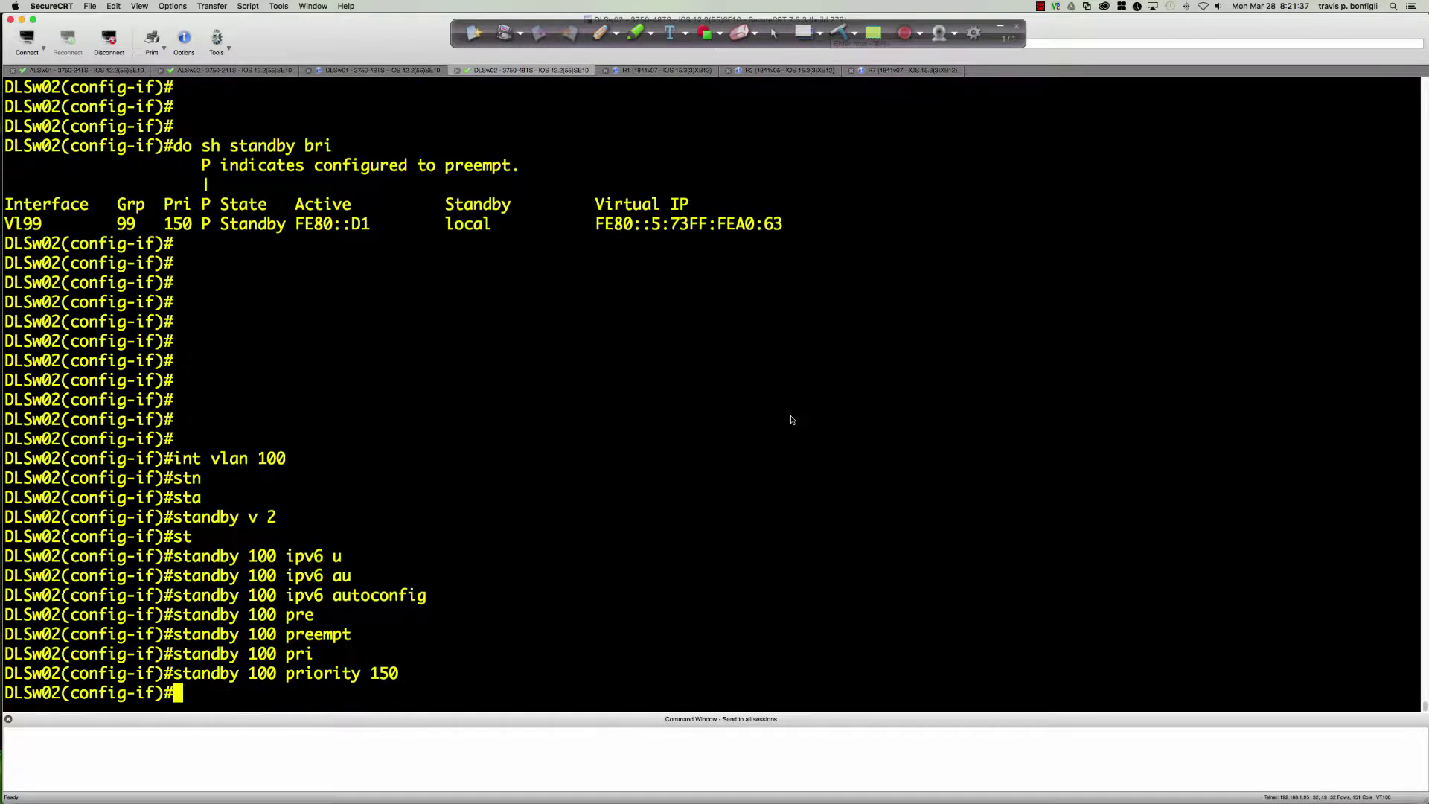
# - Enter interface configuration for VLAN 110 and set its standby version to 2
pyautogui.write('int vlan 110')
pyautogui.press('Return')
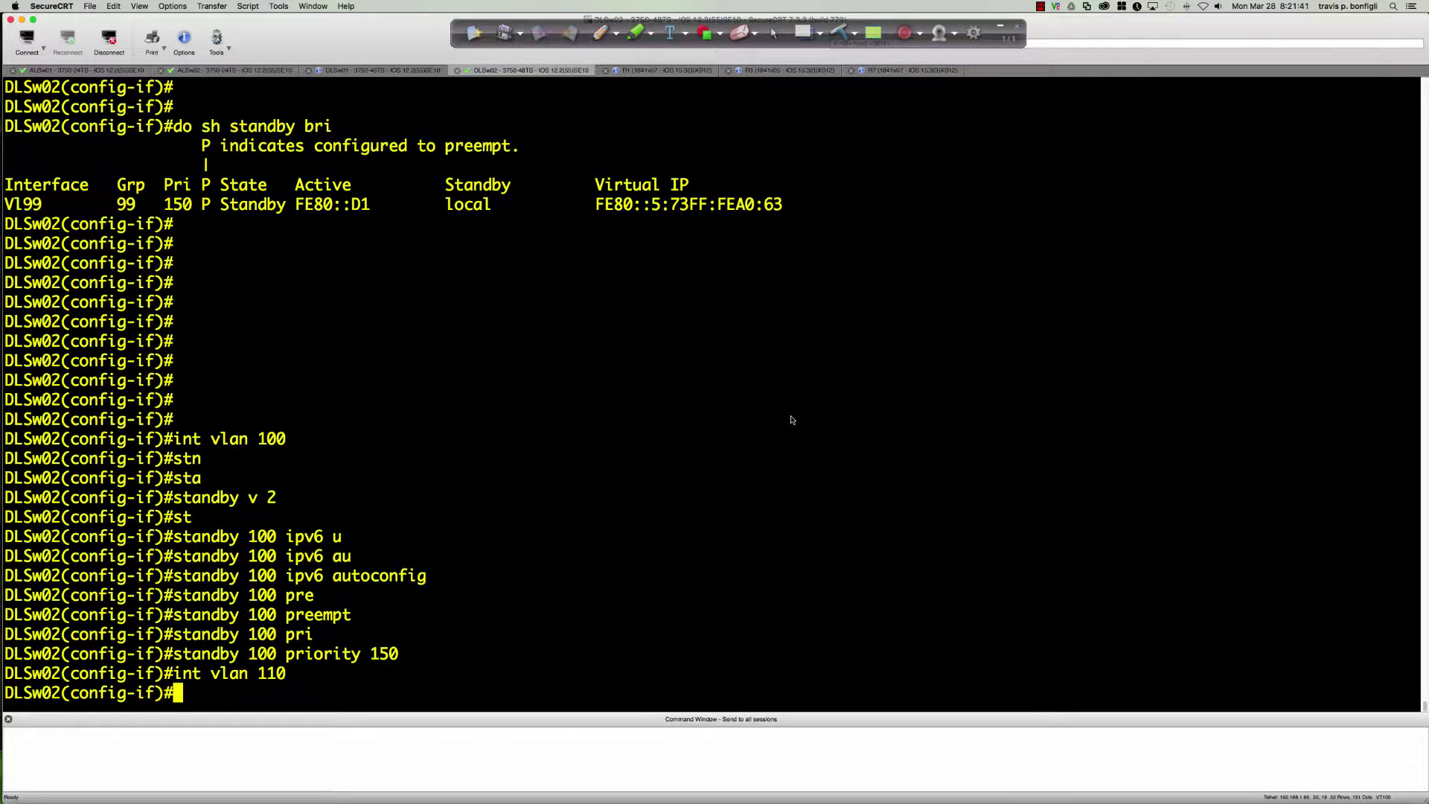
pyautogui.write('stan')
pyautogui.press('Tab')
pyautogui.write('v 2')
pyautogui.press('Return')
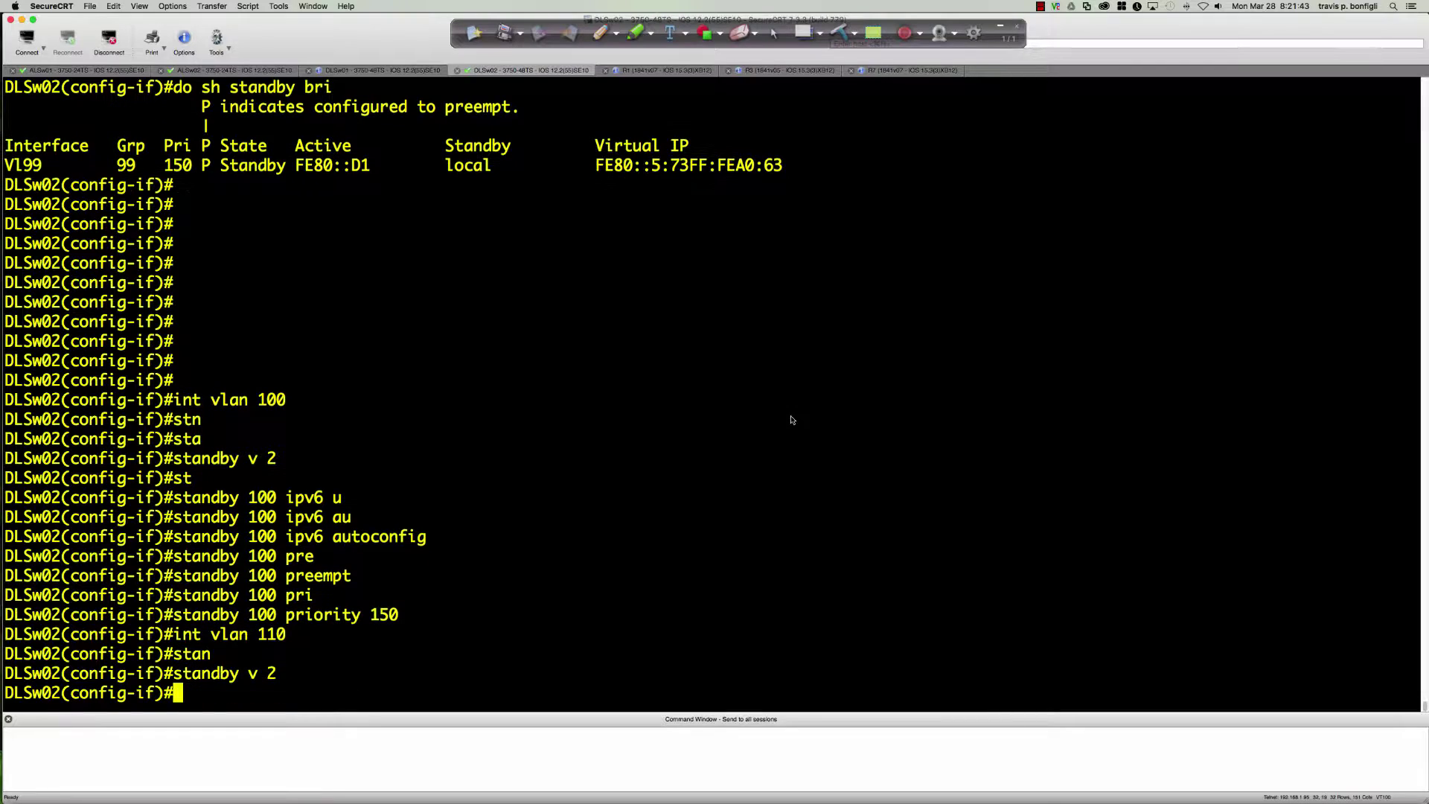
# - Enable preempt for standby group 110 on the VLAN 110 interface
pyautogui.write('st')
pyautogui.press('Tab')
pyautogui.write('110 pre')
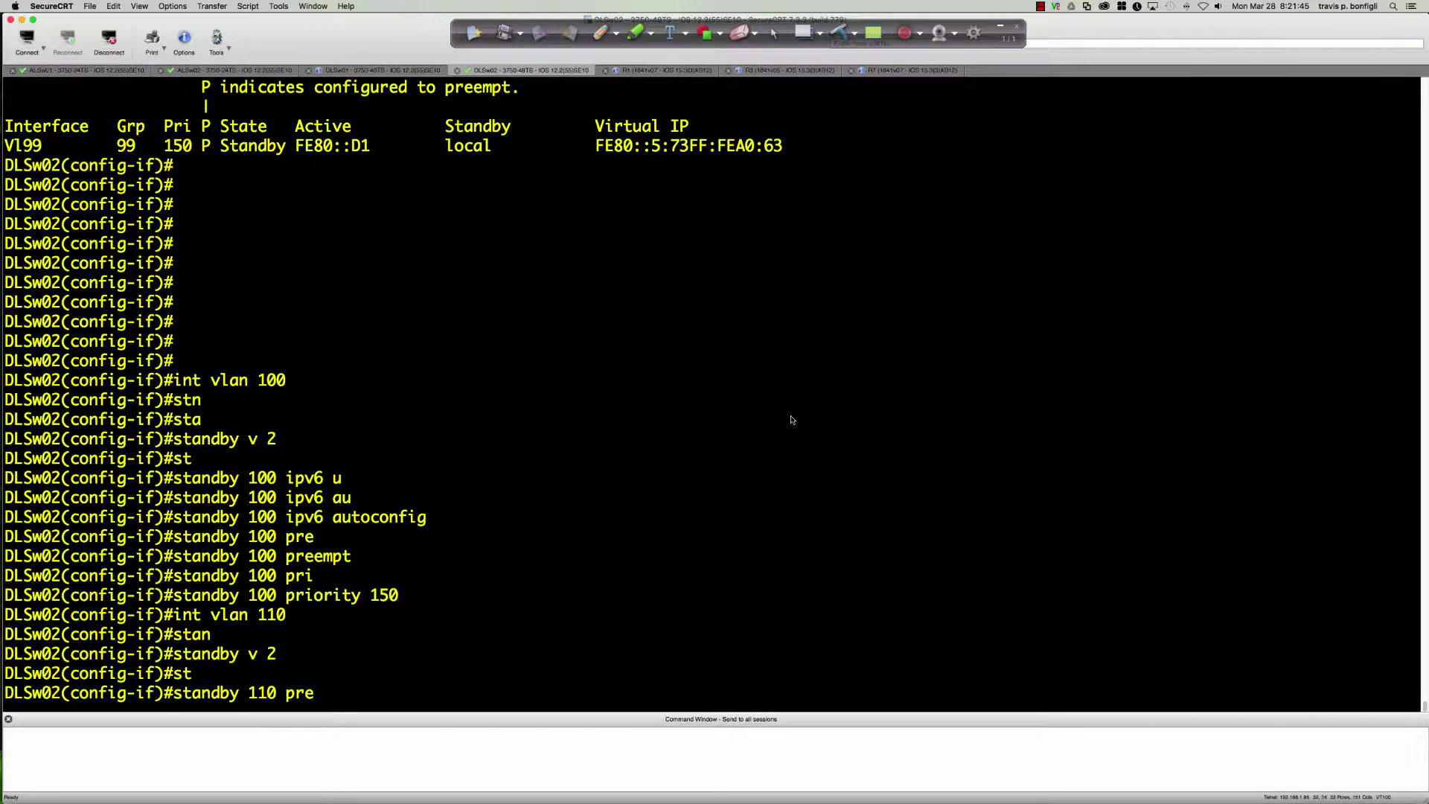
pyautogui.press('Return')
# - Set the priority of standby group 110 on VLAN 110 to 150
pyautogui.write('stand')
pyautogui.press('Tab')
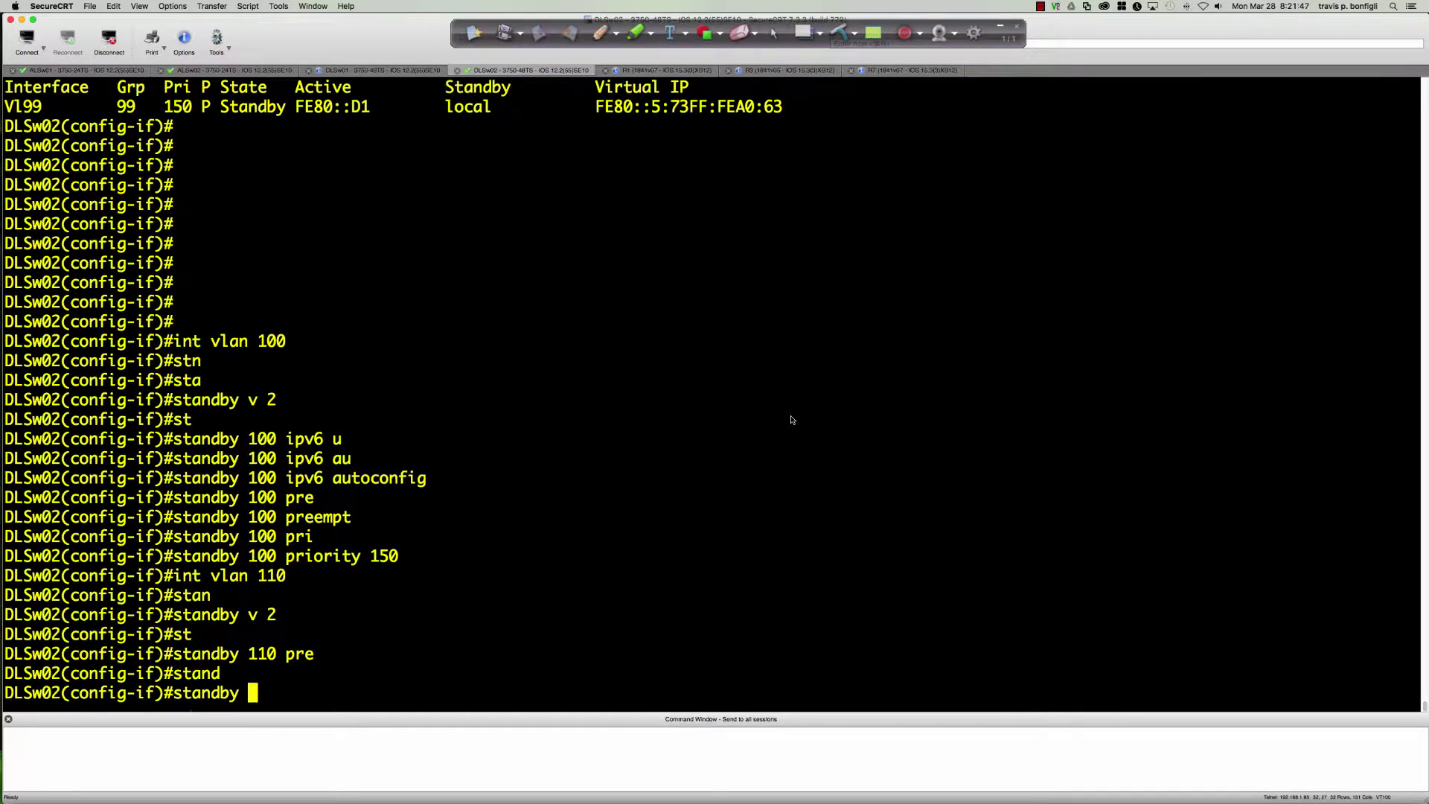
pyautogui.write('110 pri')
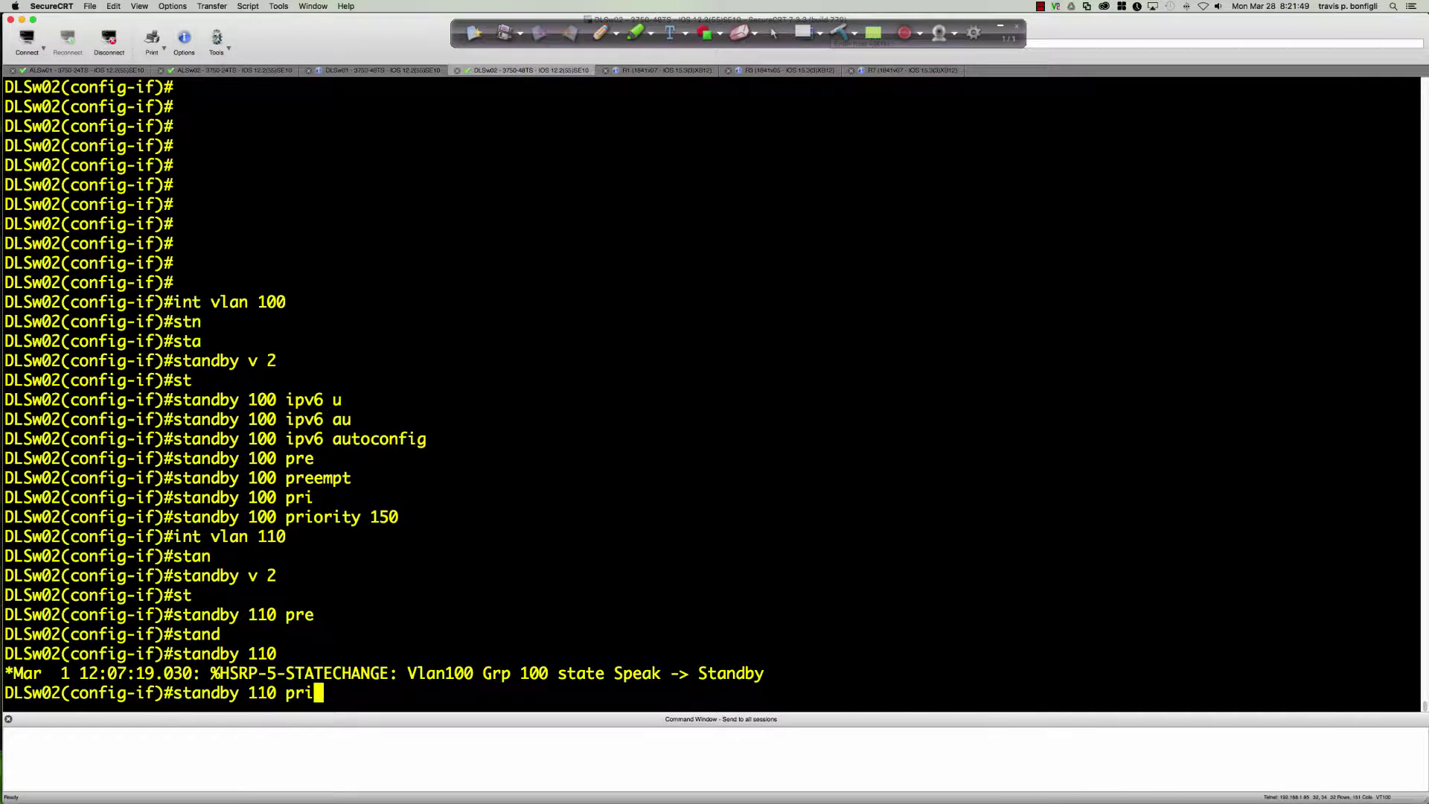
pyautogui.press('Tab')
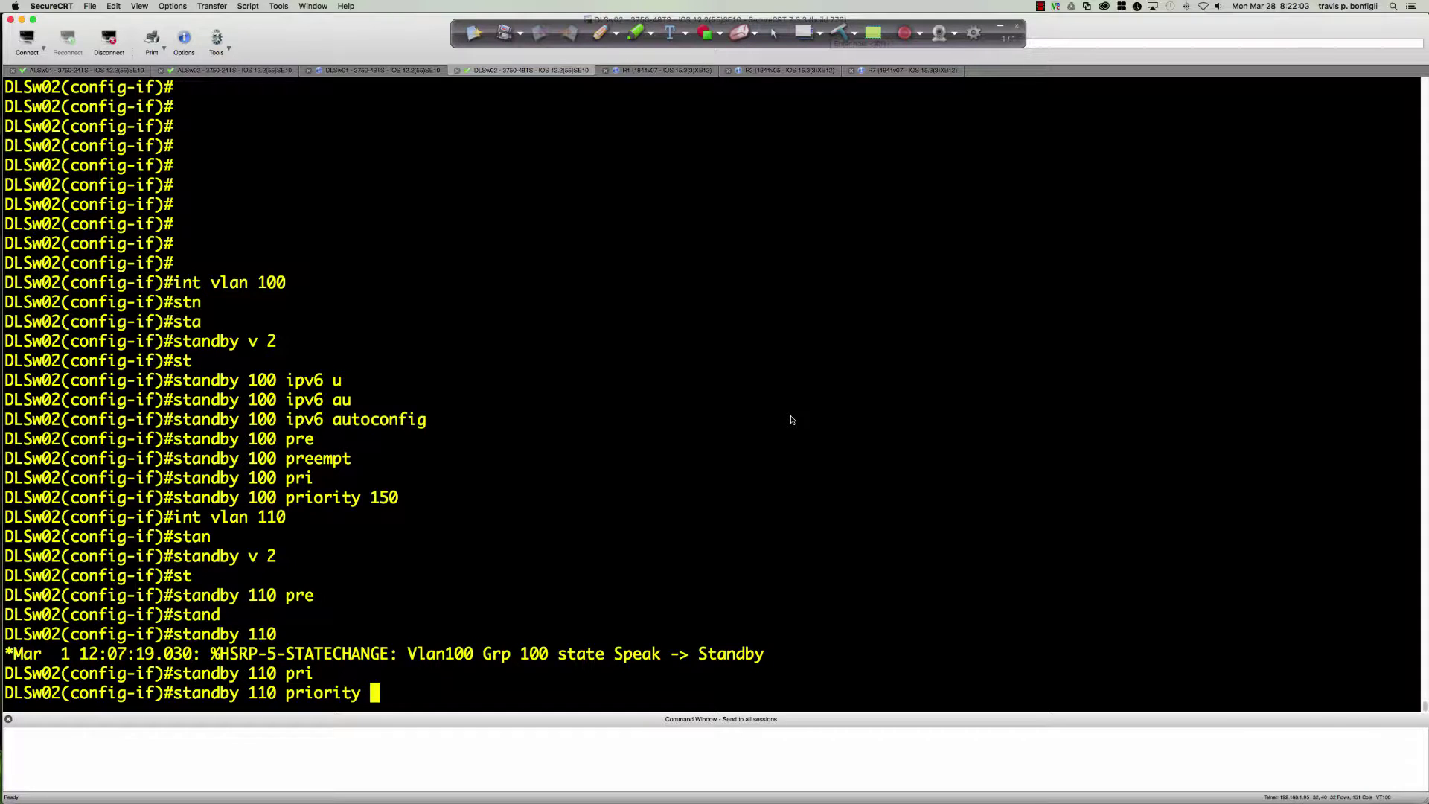
pyautogui.write('150')
pyautogui.press('Return')
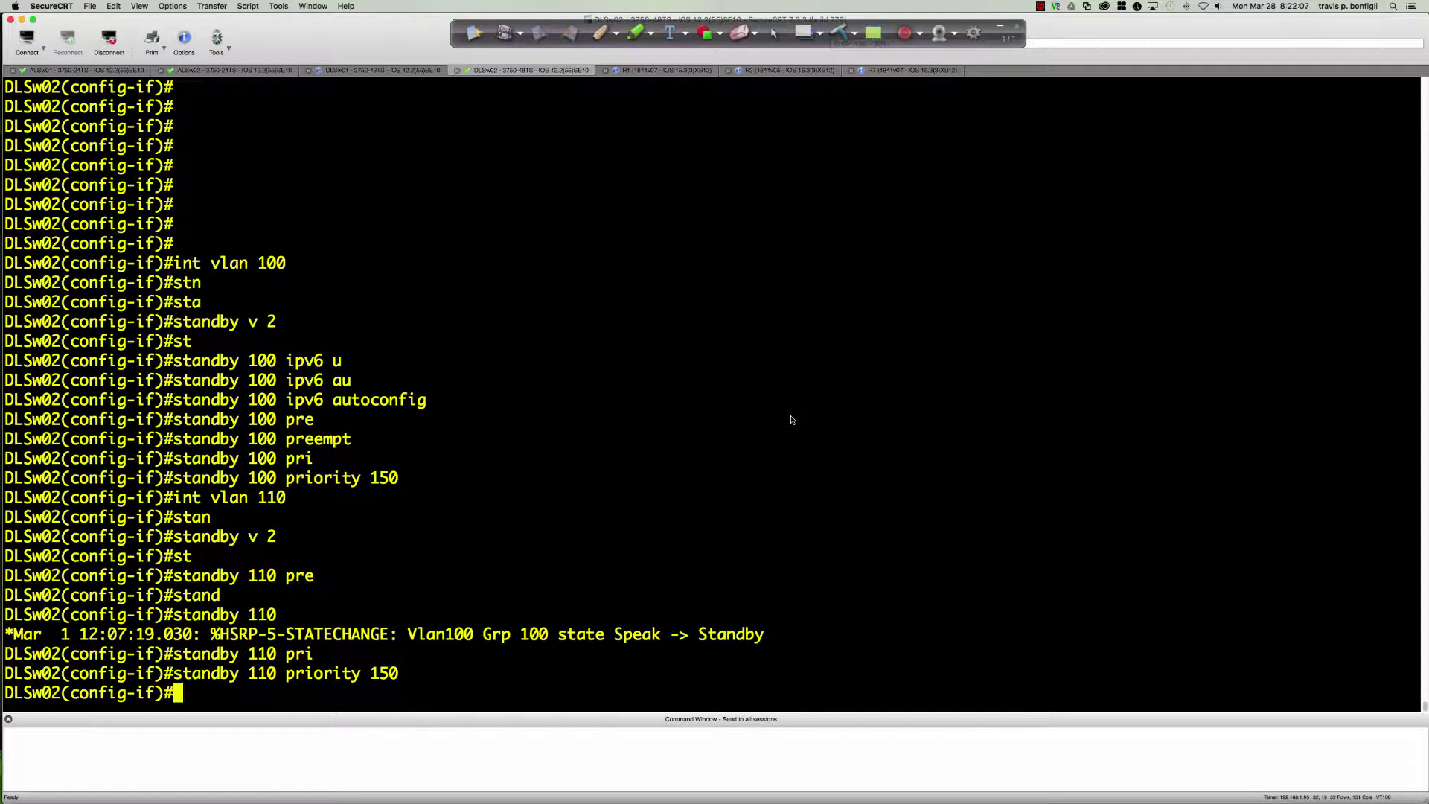
# - Configure standby group 110 on VLAN 110 with an IPv6 virtual address obtained through autoconfig
pyautogui.write('stan')
pyautogui.press('Tab')
pyautogui.write('110 ipv6 u')
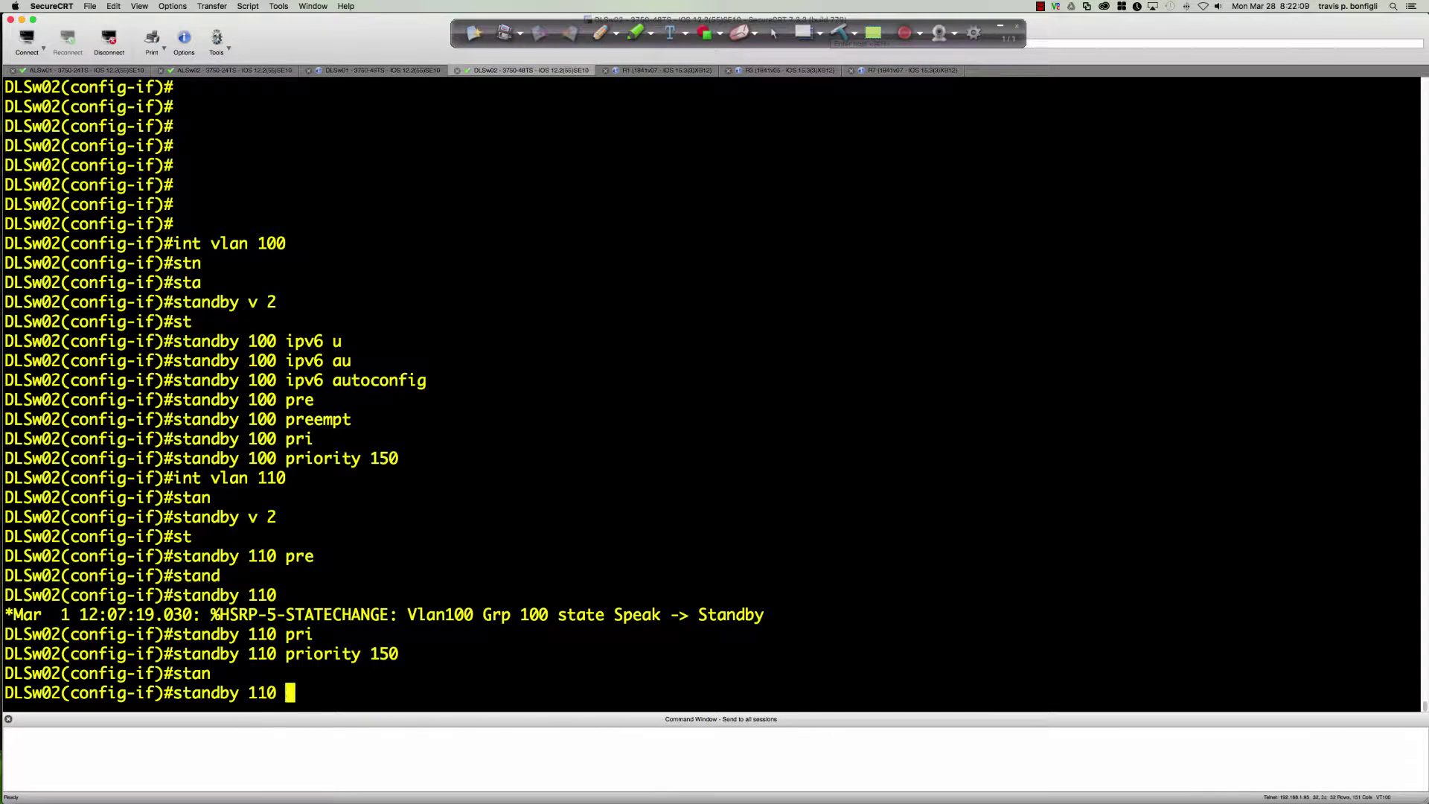
pyautogui.press('Tab')
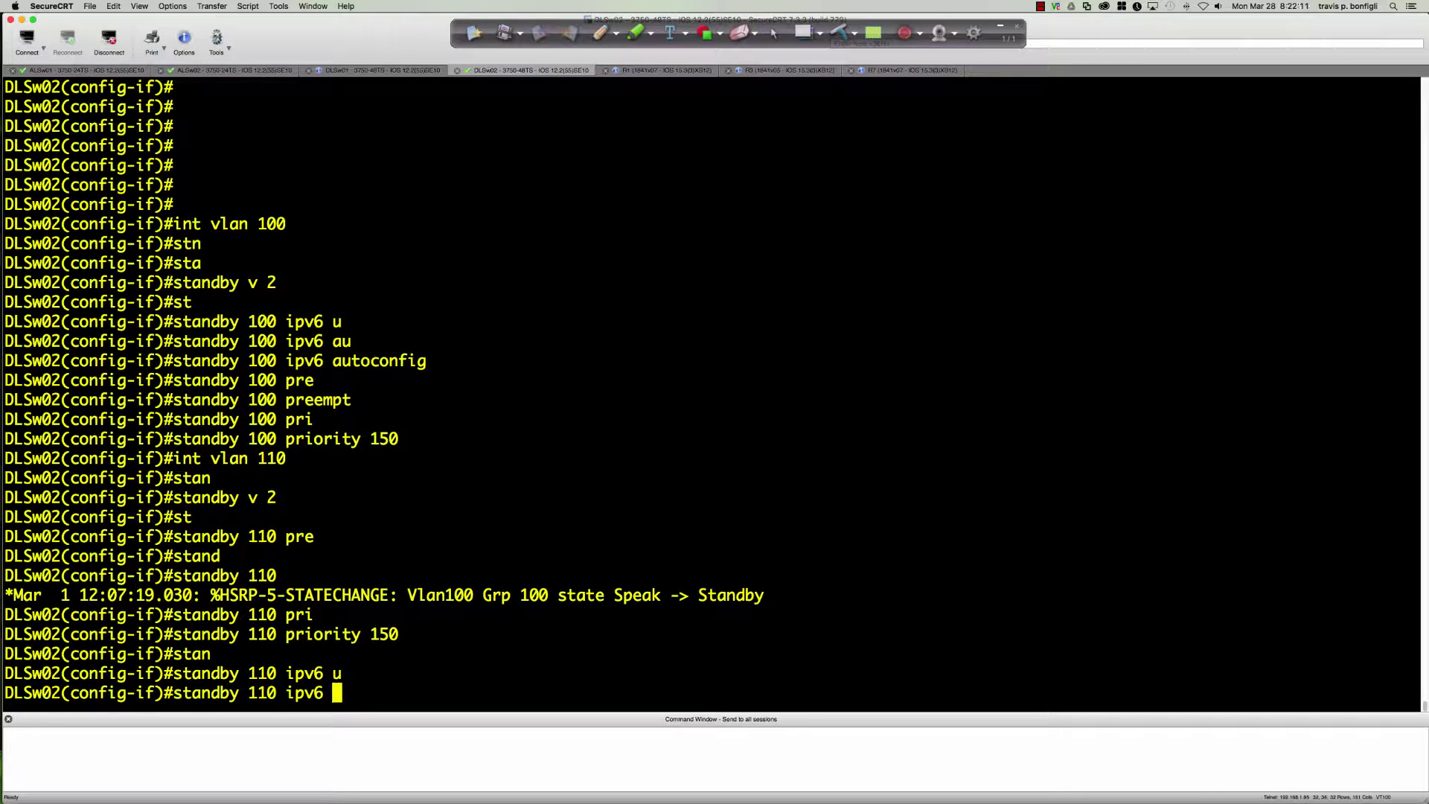
pyautogui.press('Tab')
pyautogui.press('BackSpace')
pyautogui.write('auo')
pyautogui.press('Tab')
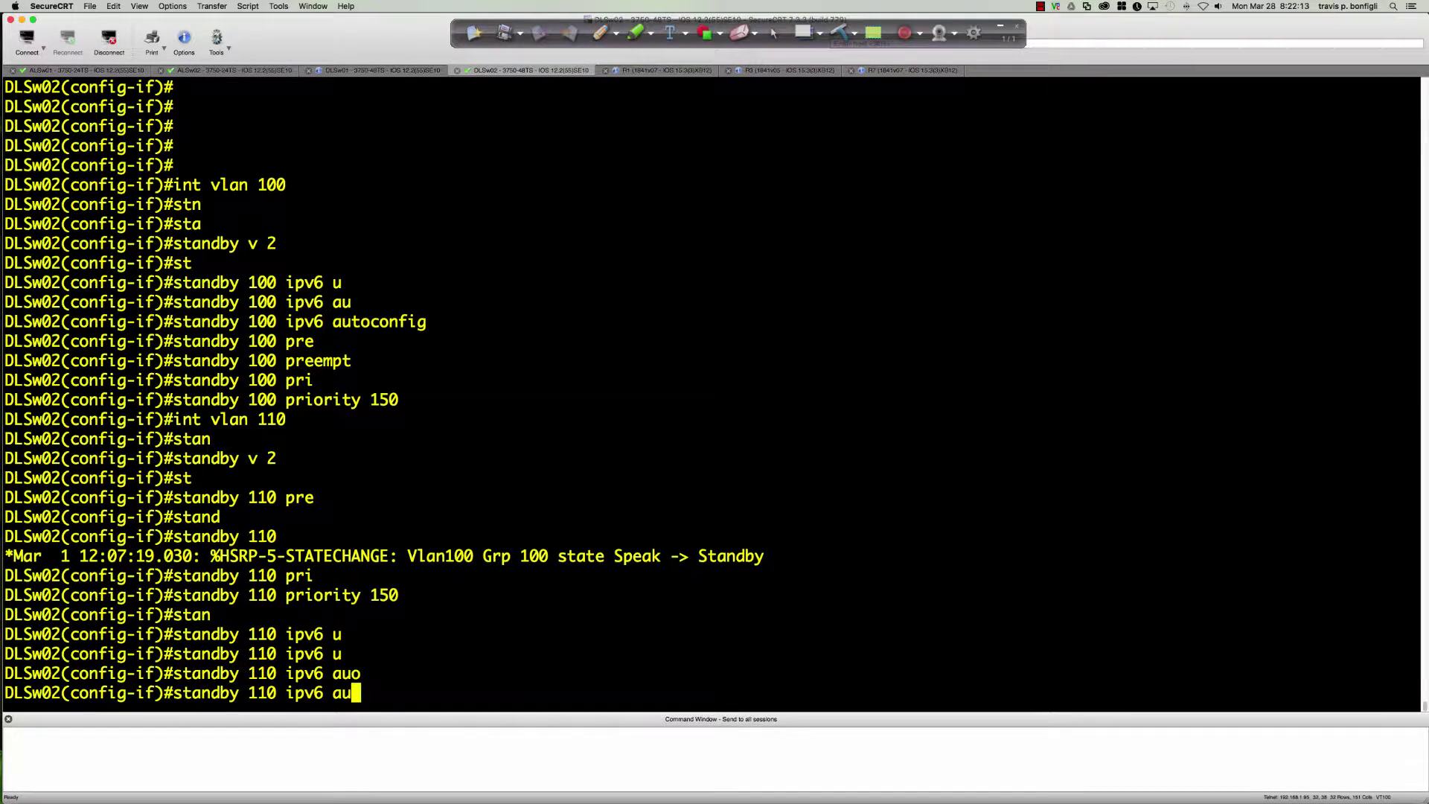
pyautogui.write('to')
pyautogui.press('Tab')
pyautogui.press('Return')
pyautogui.press('Return')
# - Display the running configuration of the VLAN 99 interface and of the VLAN 110 interface
pyautogui.write('do')
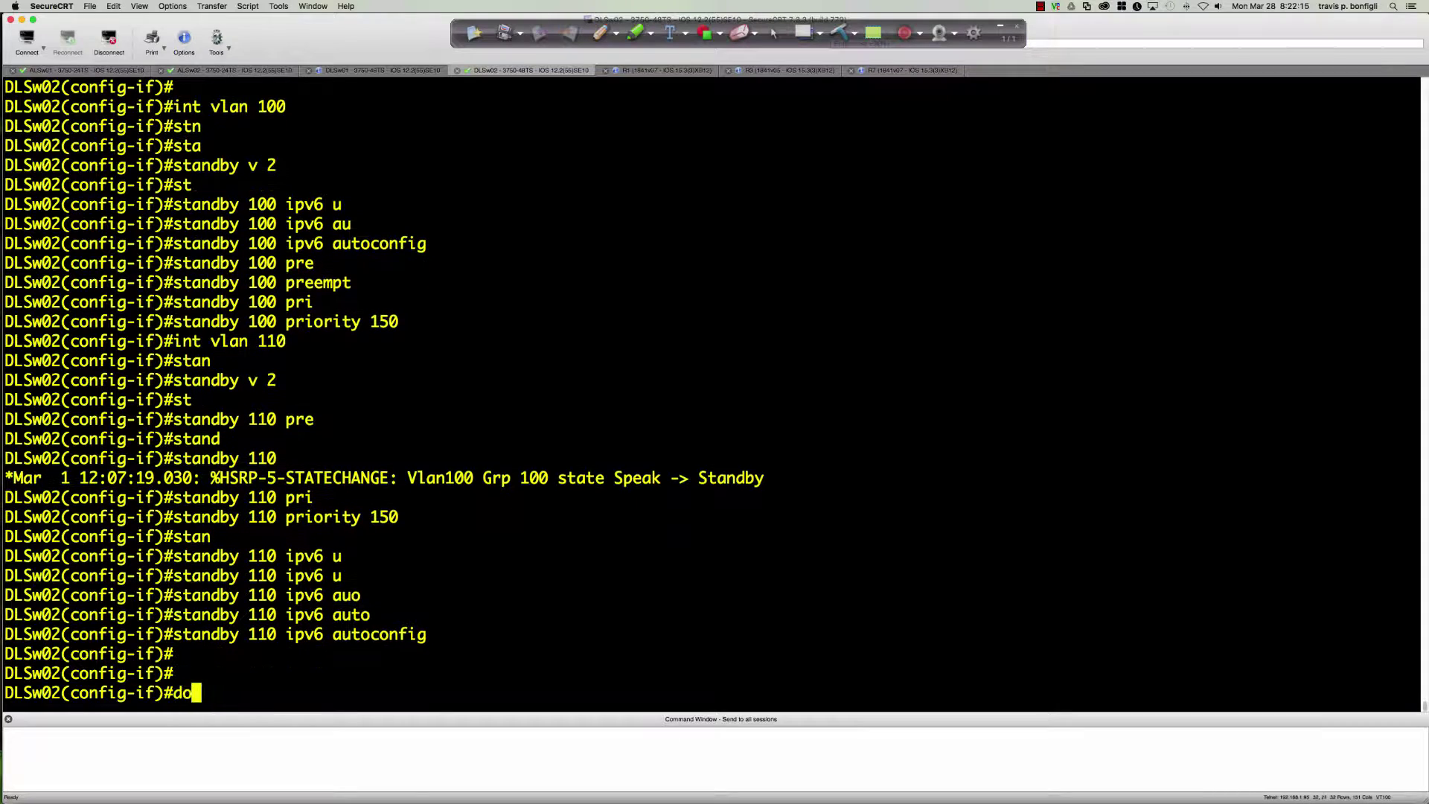
pyautogui.write(' sh run int vlan 99')
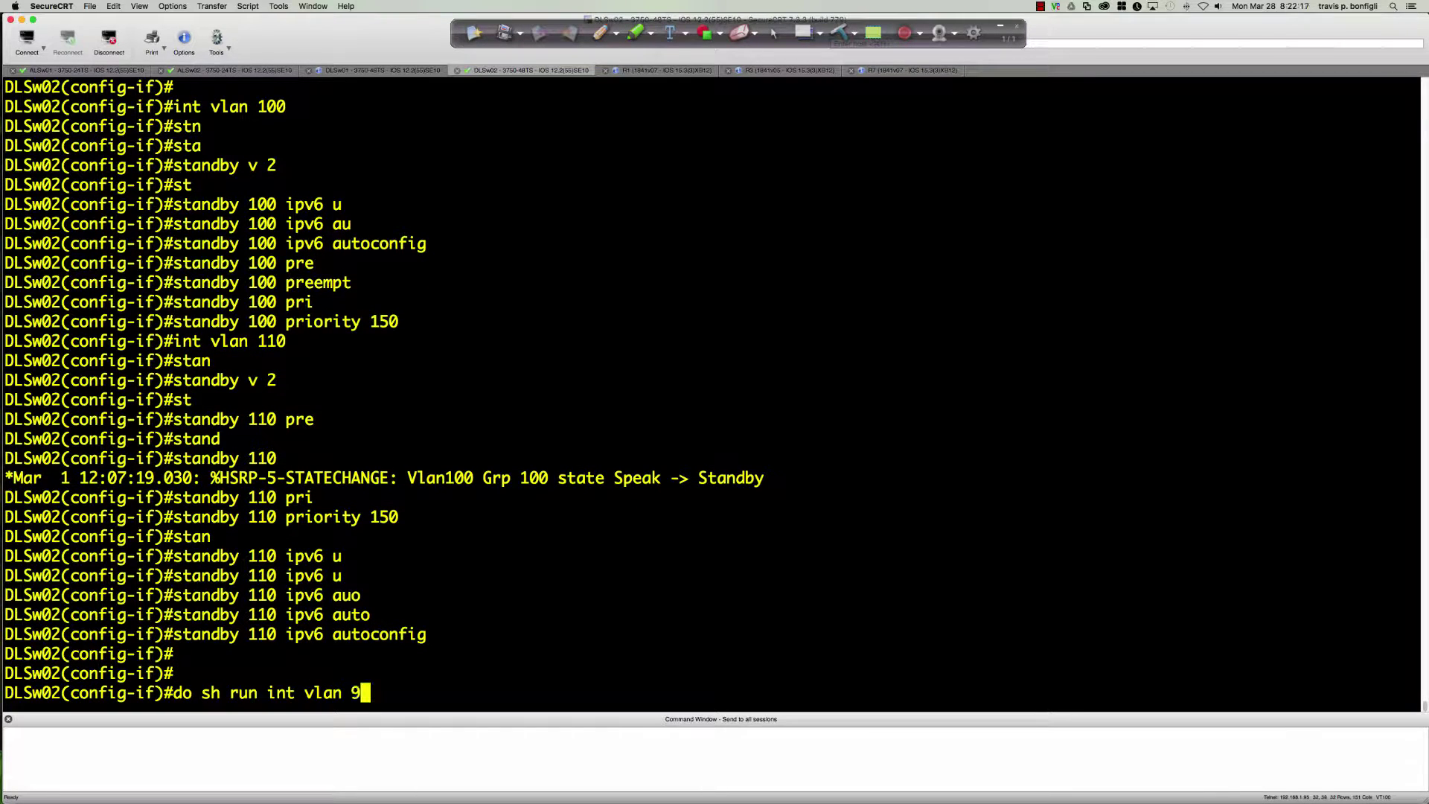
pyautogui.press('Return')
pyautogui.press('Up')
pyautogui.press('BackSpace')
pyautogui.press('BackSpace')
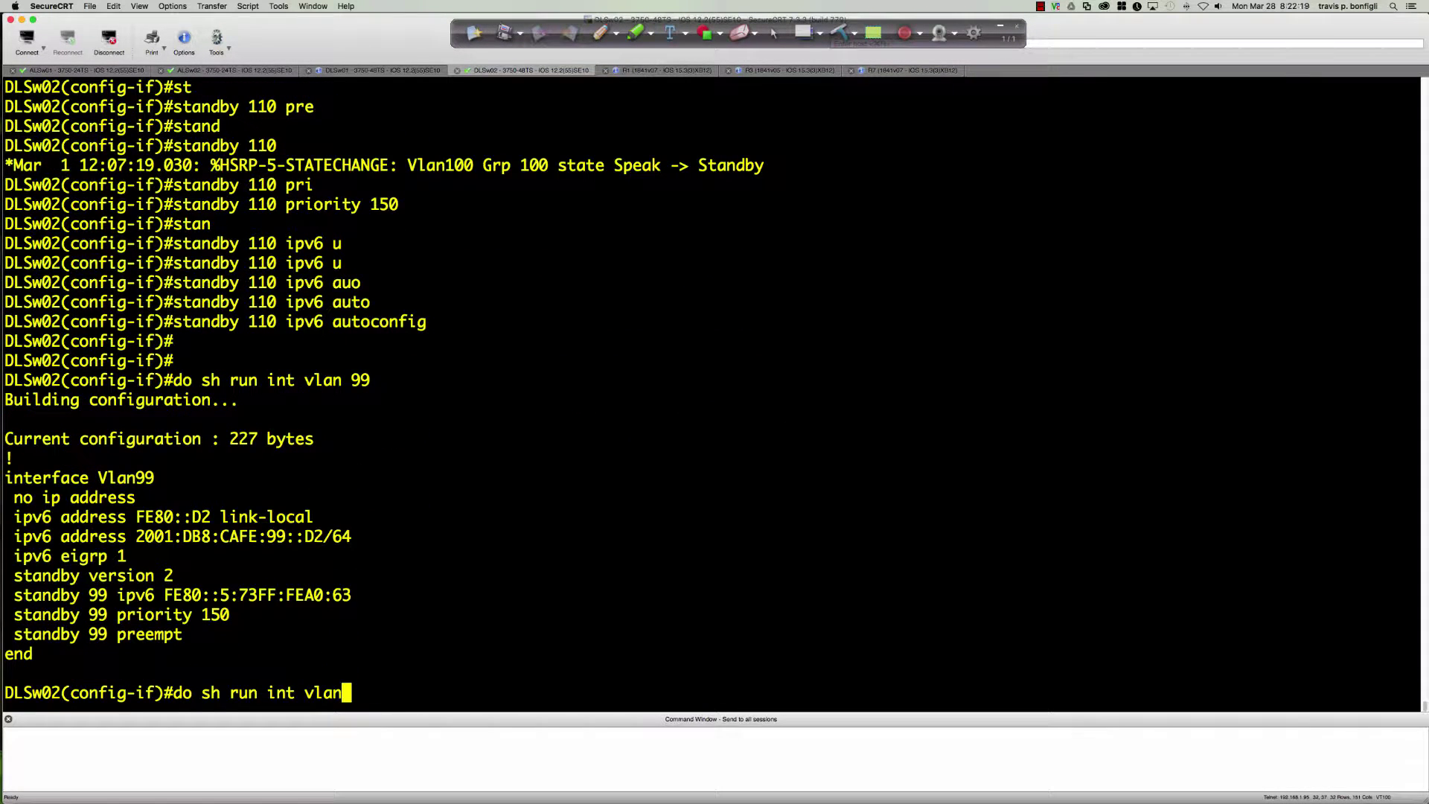
pyautogui.write('110')
pyautogui.press('Return')
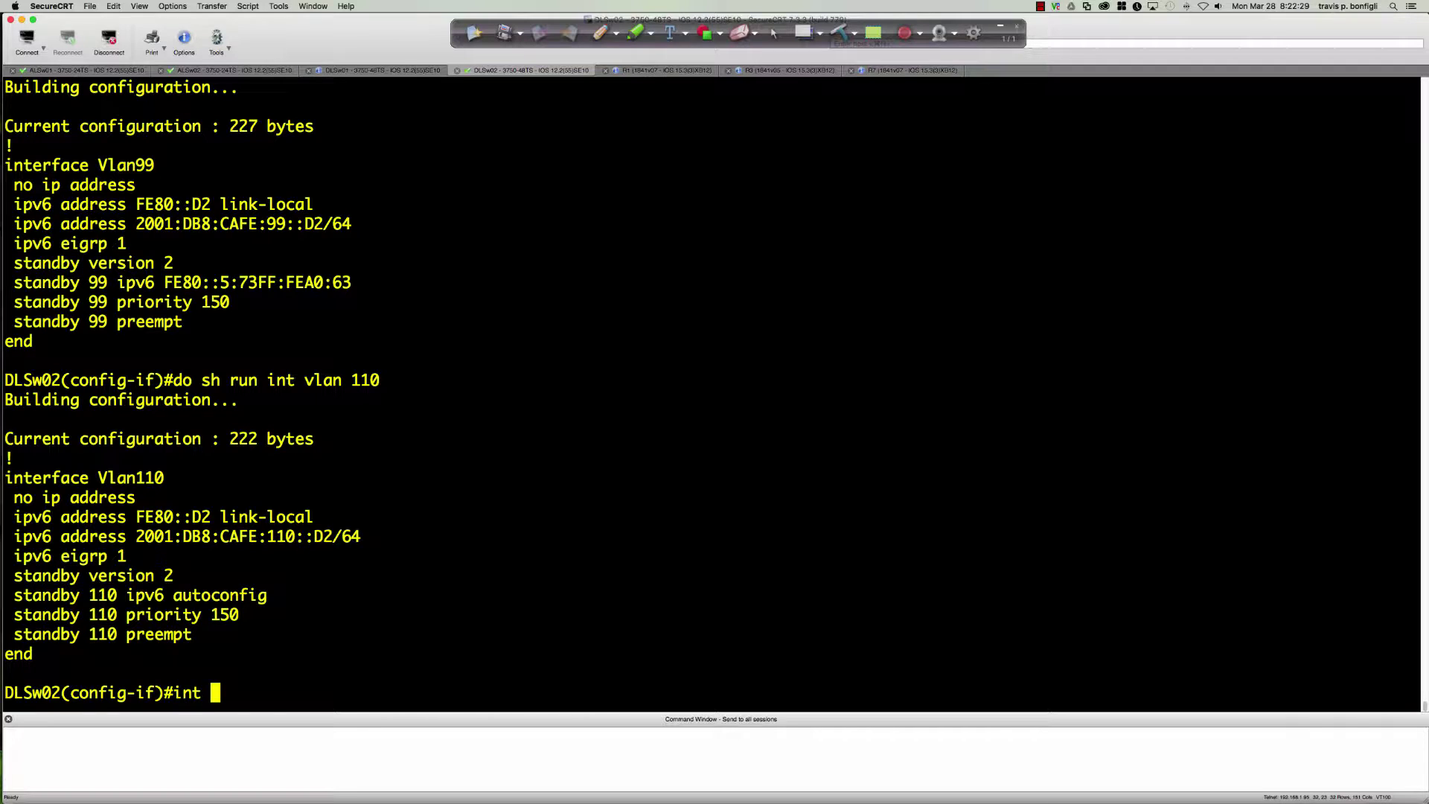
# - Return to the VLAN 100 interface and set the priority of standby group 100 to 200
pyautogui.write('vlan 100')
pyautogui.press('Return')
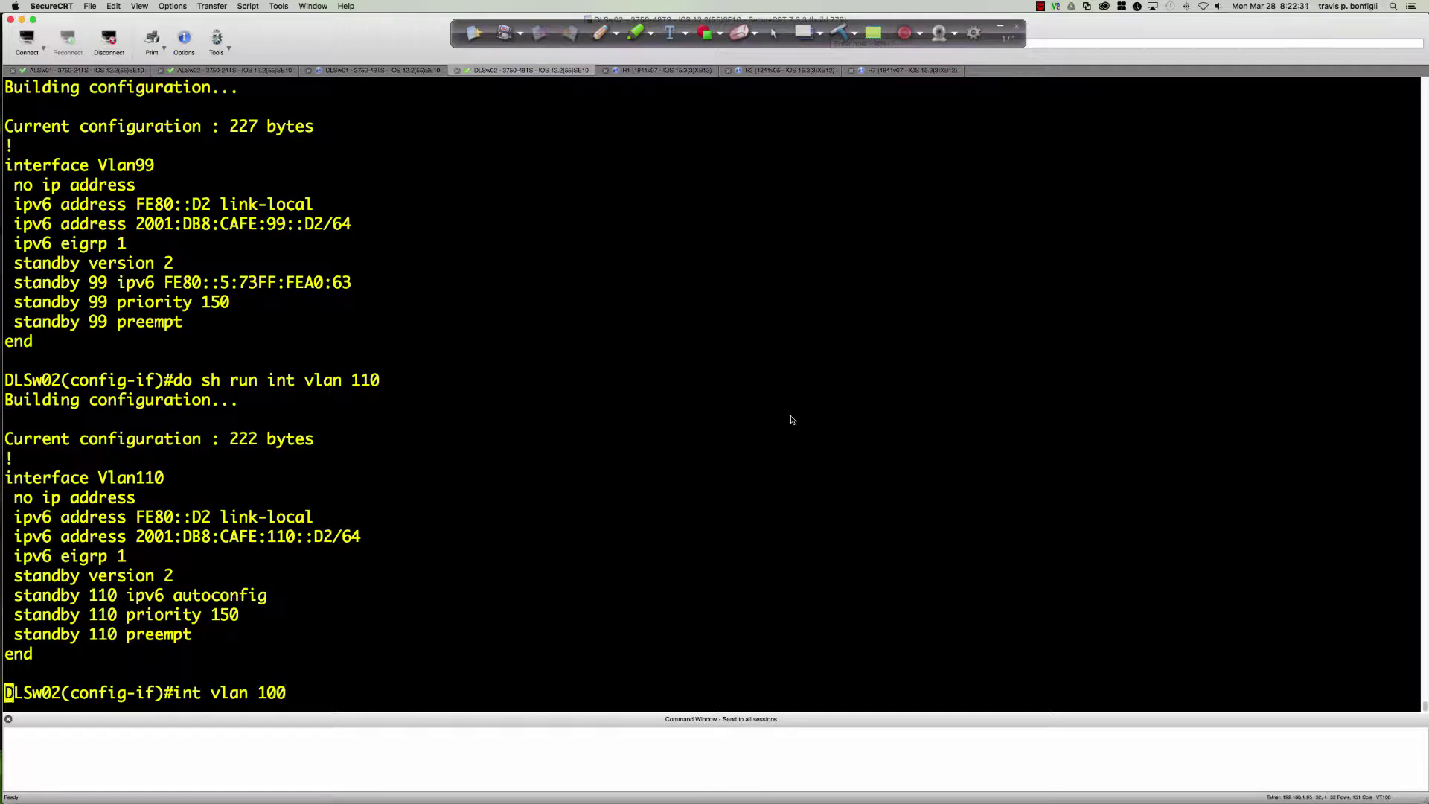
pyautogui.write('stan')
pyautogui.press('Tab')
pyautogui.write('100 pr')
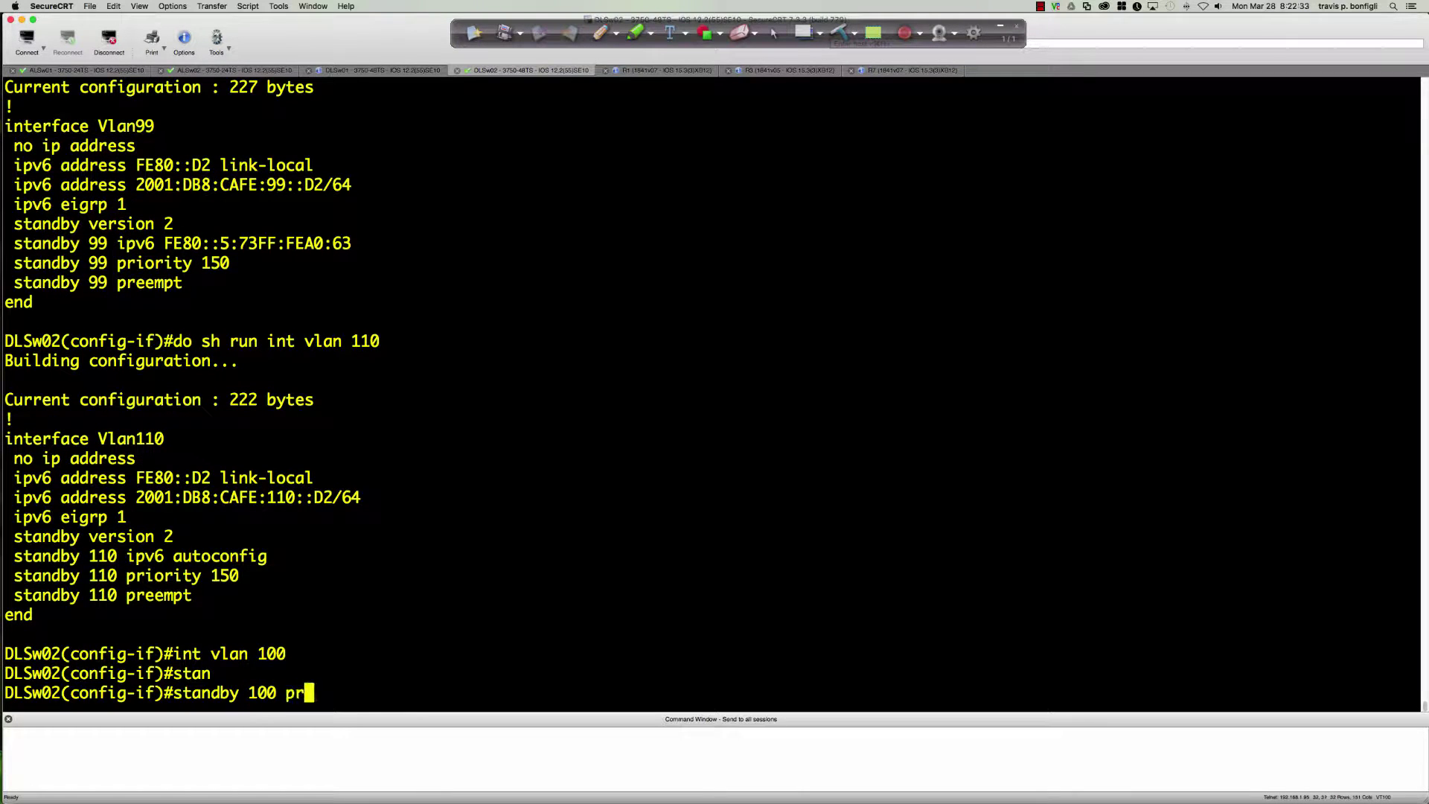
pyautogui.write('i')
pyautogui.press('Tab')
pyautogui.write('200')
pyautogui.press('Return')
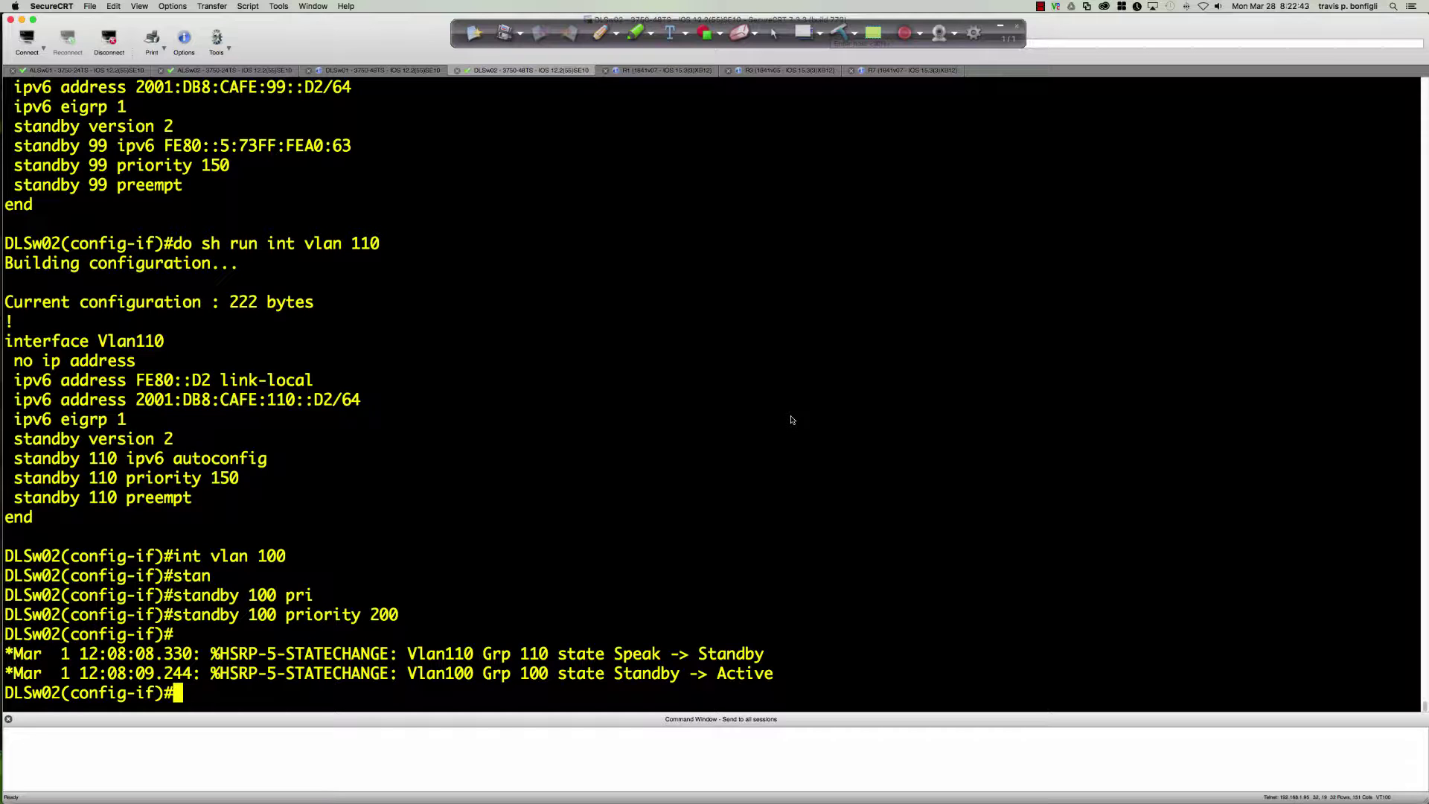
# - Enter interface configuration for VLAN 120 and try to give standby group 120 an autoconfigured IPv6 virtual address
pyautogui.write('int vlan 120')
pyautogui.press('Return')
pyautogui.write('stn')
pyautogui.press('Tab')
pyautogui.press('BackSpace')
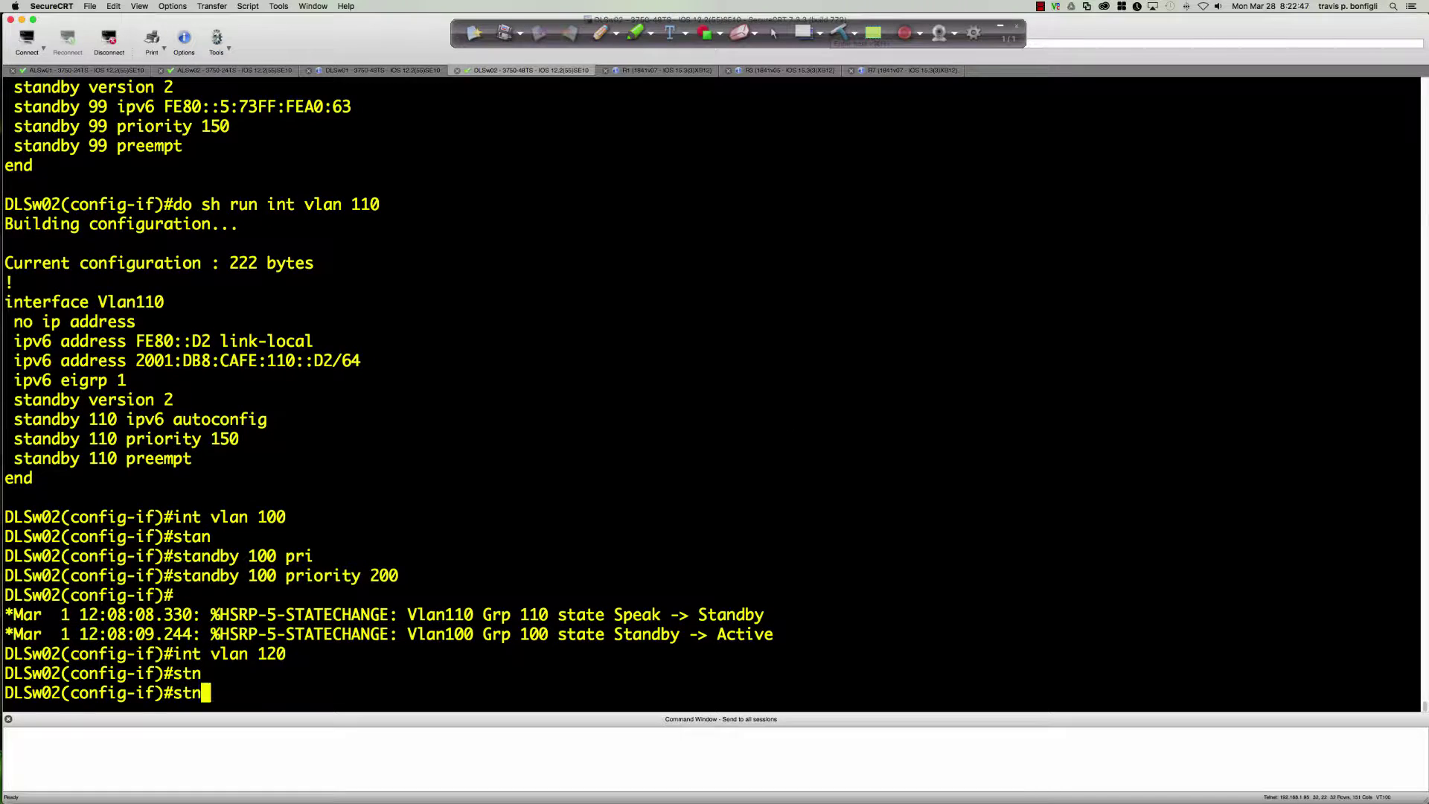
pyautogui.write('a')
pyautogui.press('Tab')
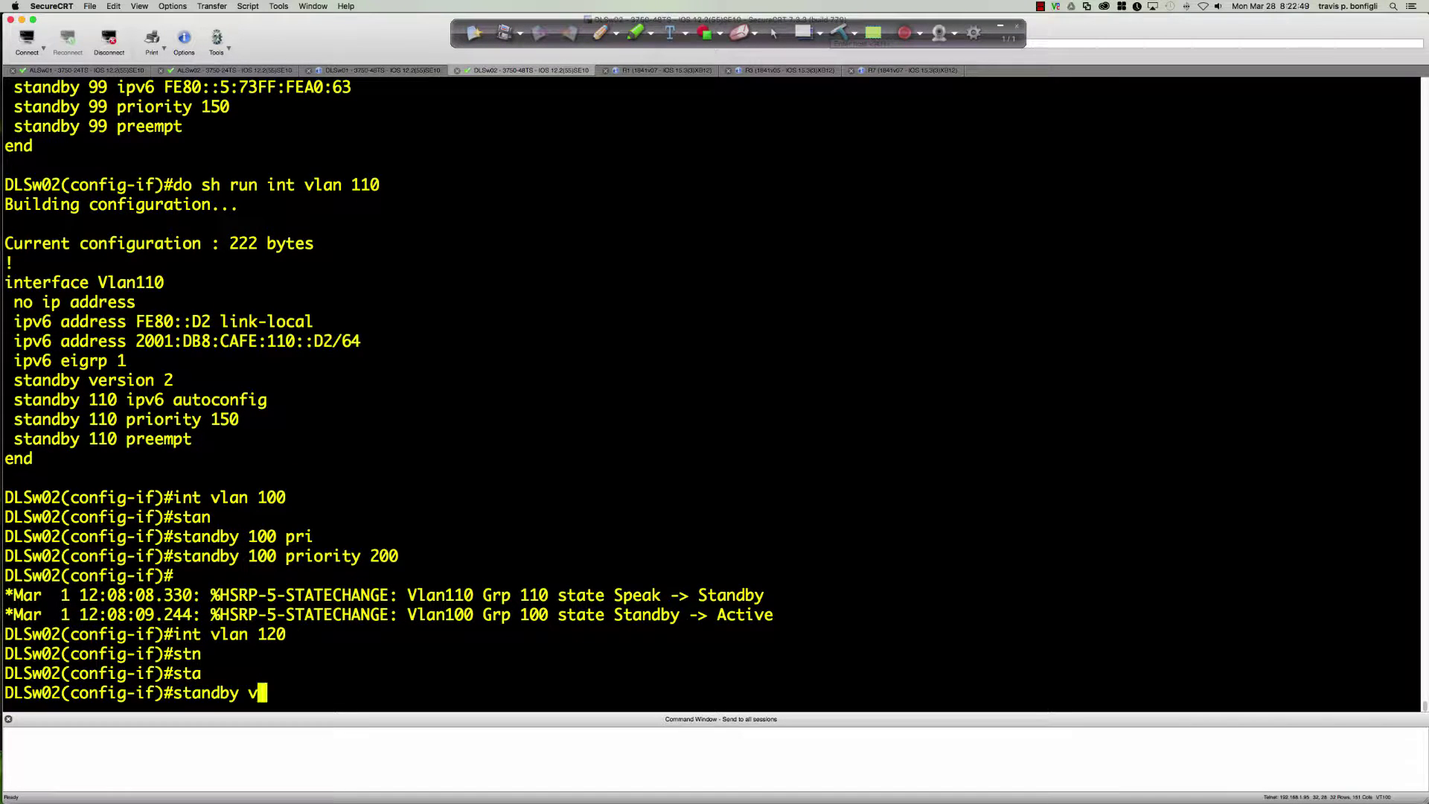
pyautogui.press('BackSpace')
pyautogui.write('120 ipv6 auto')
pyautogui.press('Return')
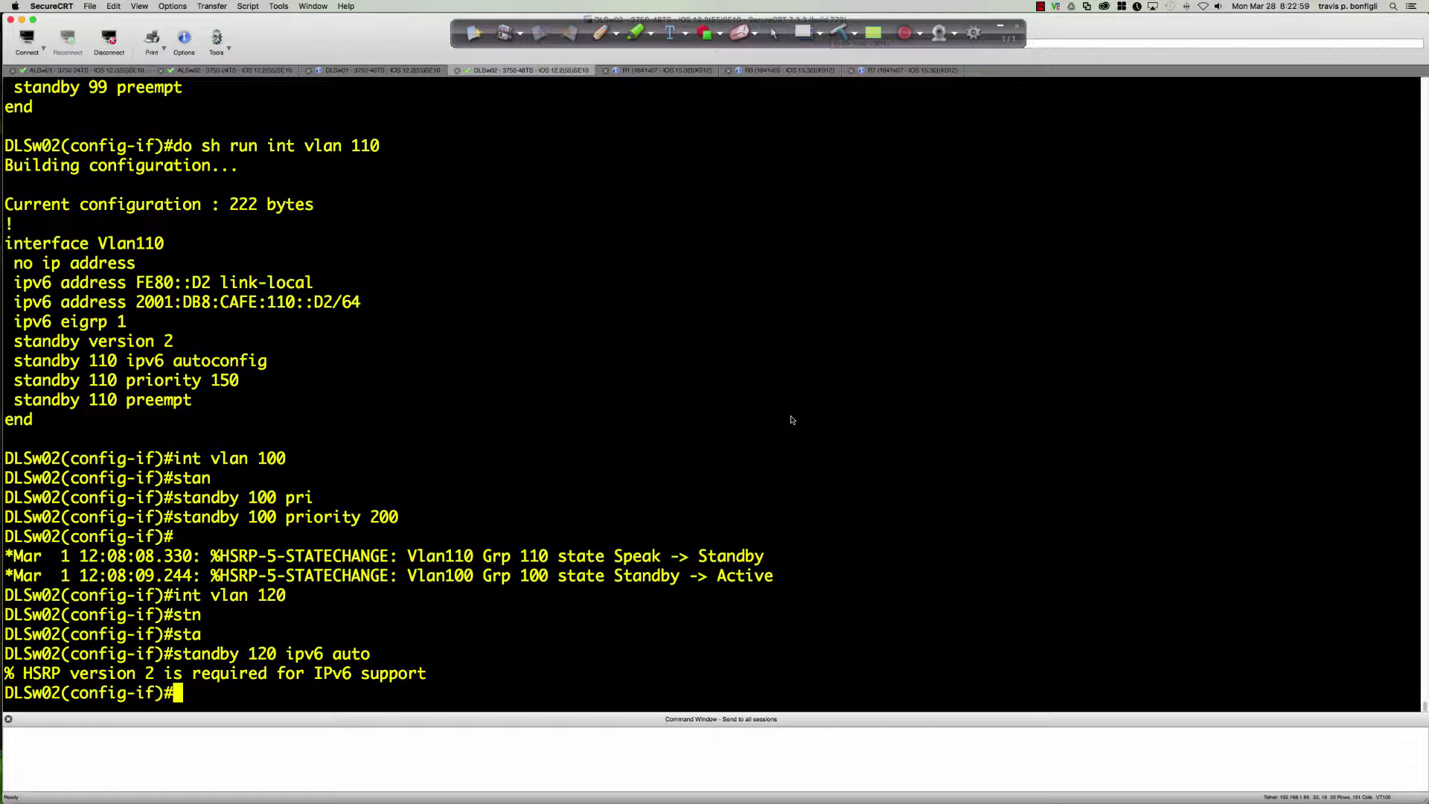
# - Set the standby version to 2 on the VLAN 120 interface
pyautogui.press('Return')
pyautogui.press('Return')
pyautogui.press('Return')
pyautogui.write('stn')
pyautogui.press('Tab')
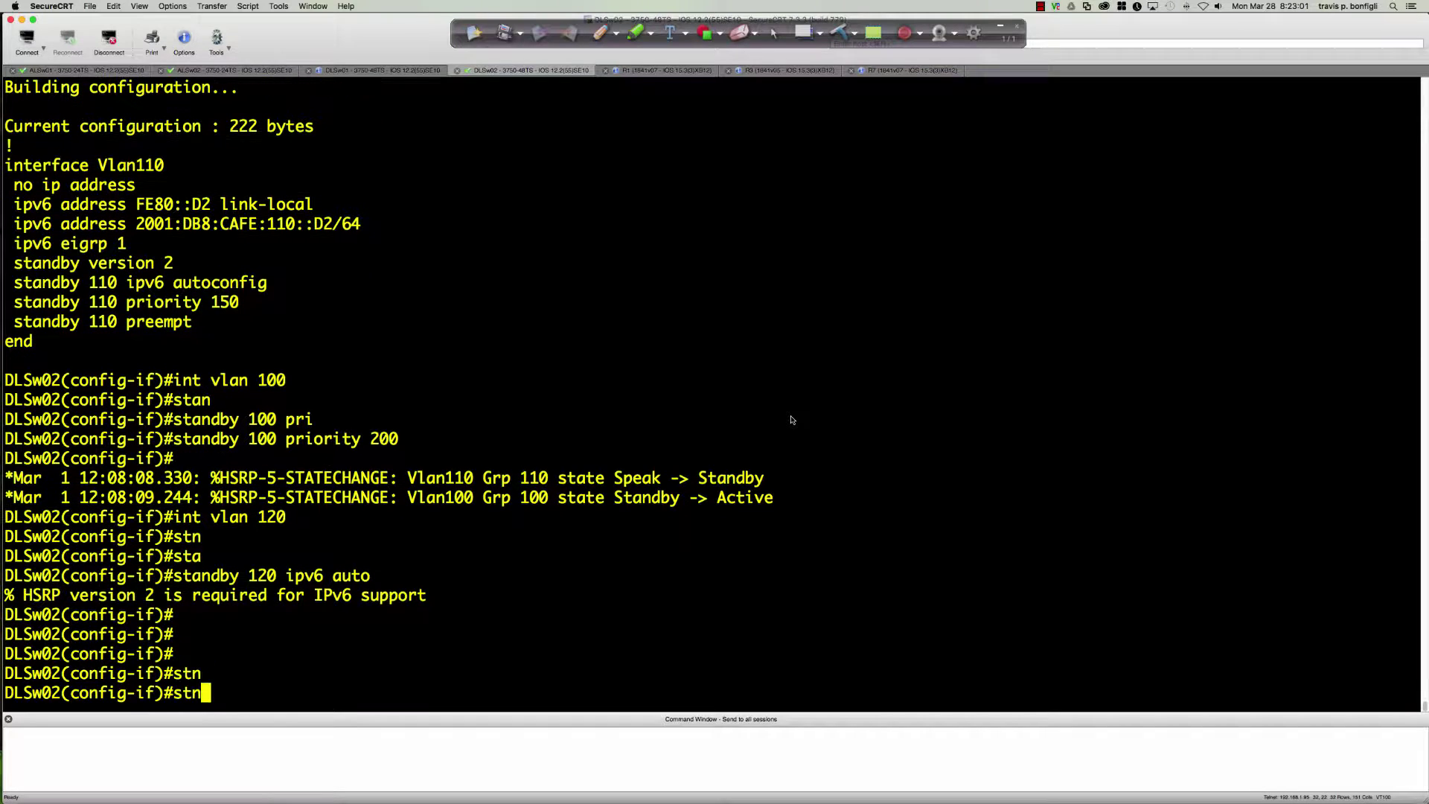
pyautogui.press('BackSpace')
pyautogui.write('a')
pyautogui.press('Tab')
pyautogui.write('ver ')
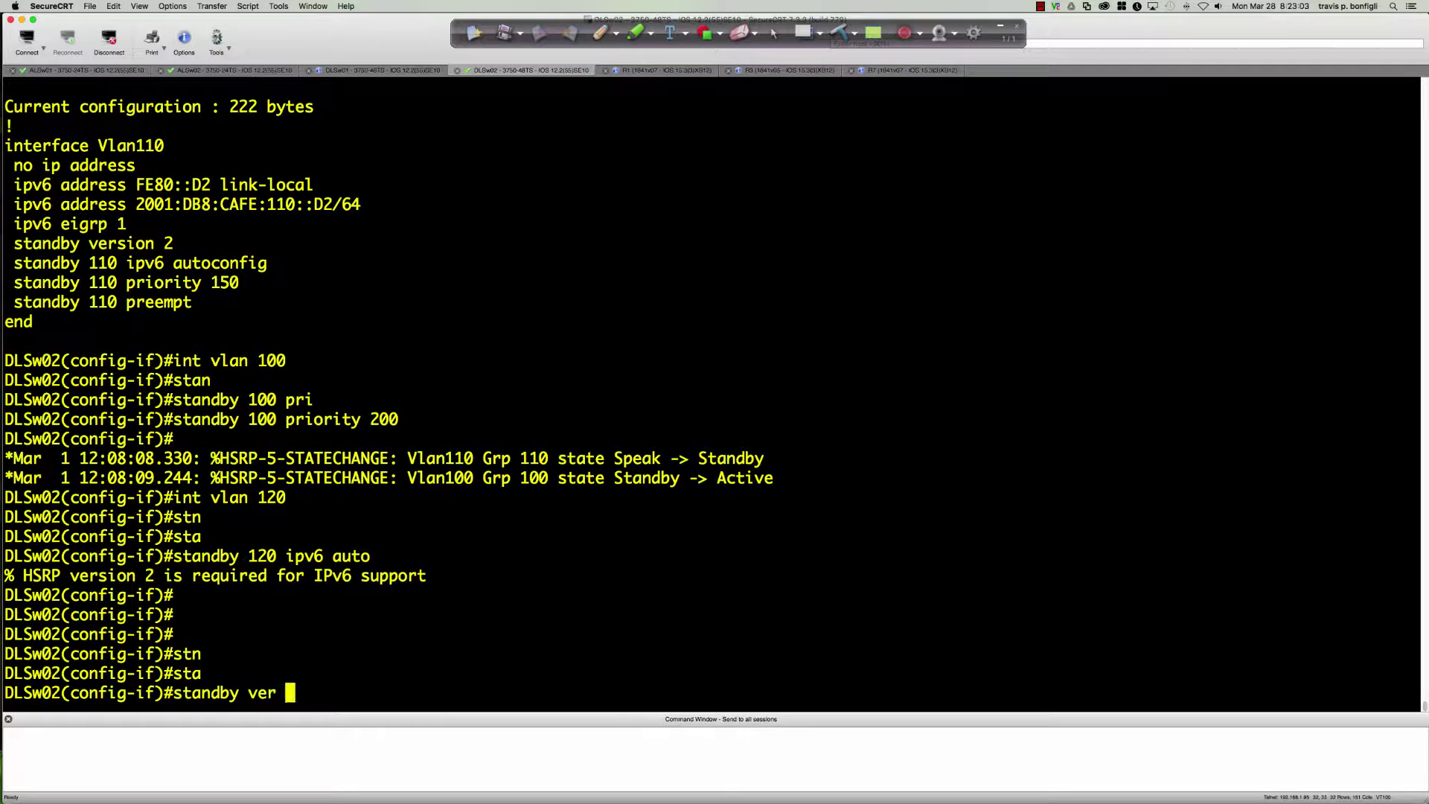
pyautogui.write('2')
pyautogui.press('Tab')
# - Reissue the IPv6 autoconfig command for standby group 120 on VLAN 120
pyautogui.press('Up')
pyautogui.press('Up')
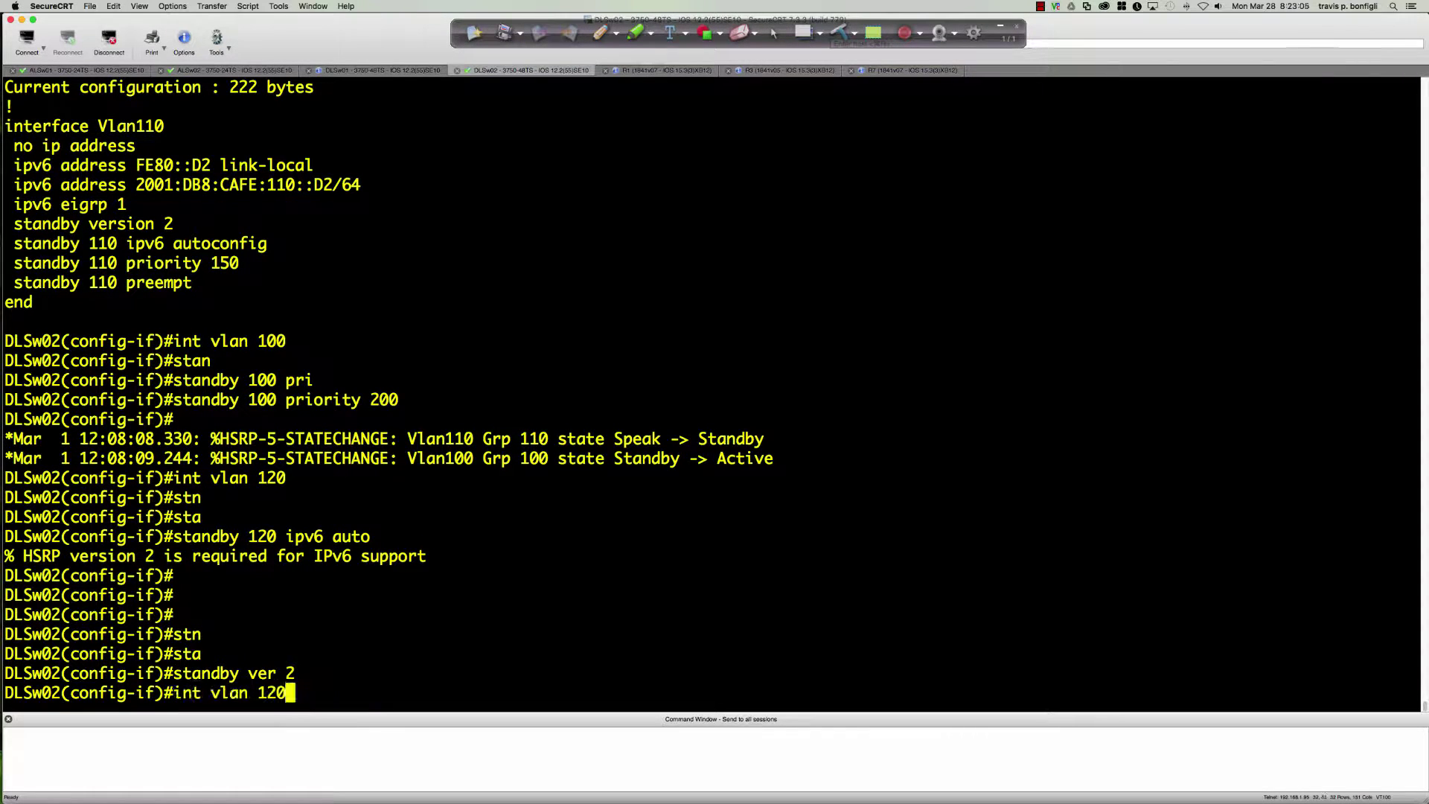
pyautogui.press('Down')
pyautogui.press('Return')
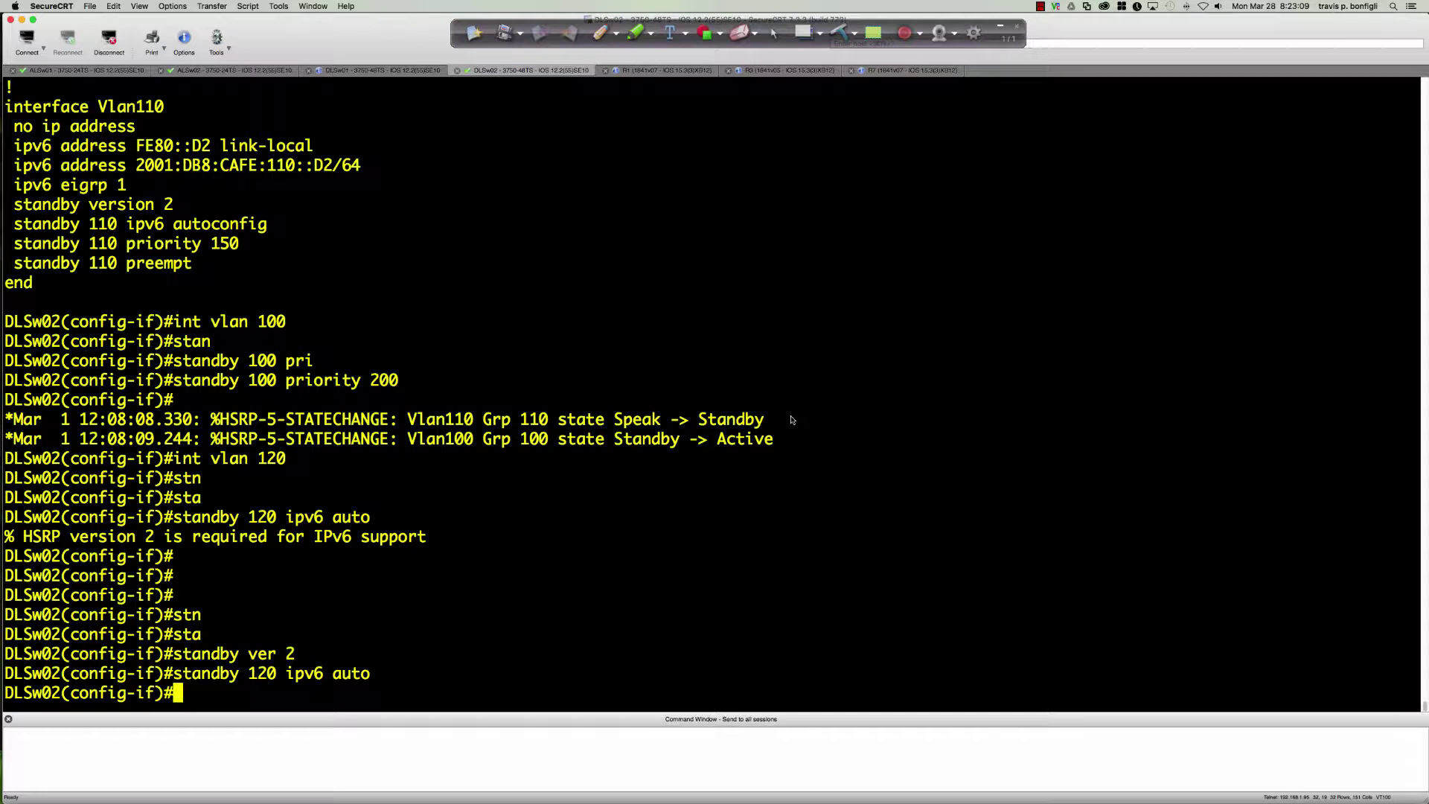
# - Enable preempt for standby group 120 on the VLAN 120 interface
pyautogui.write('stn')
pyautogui.press('Tab')
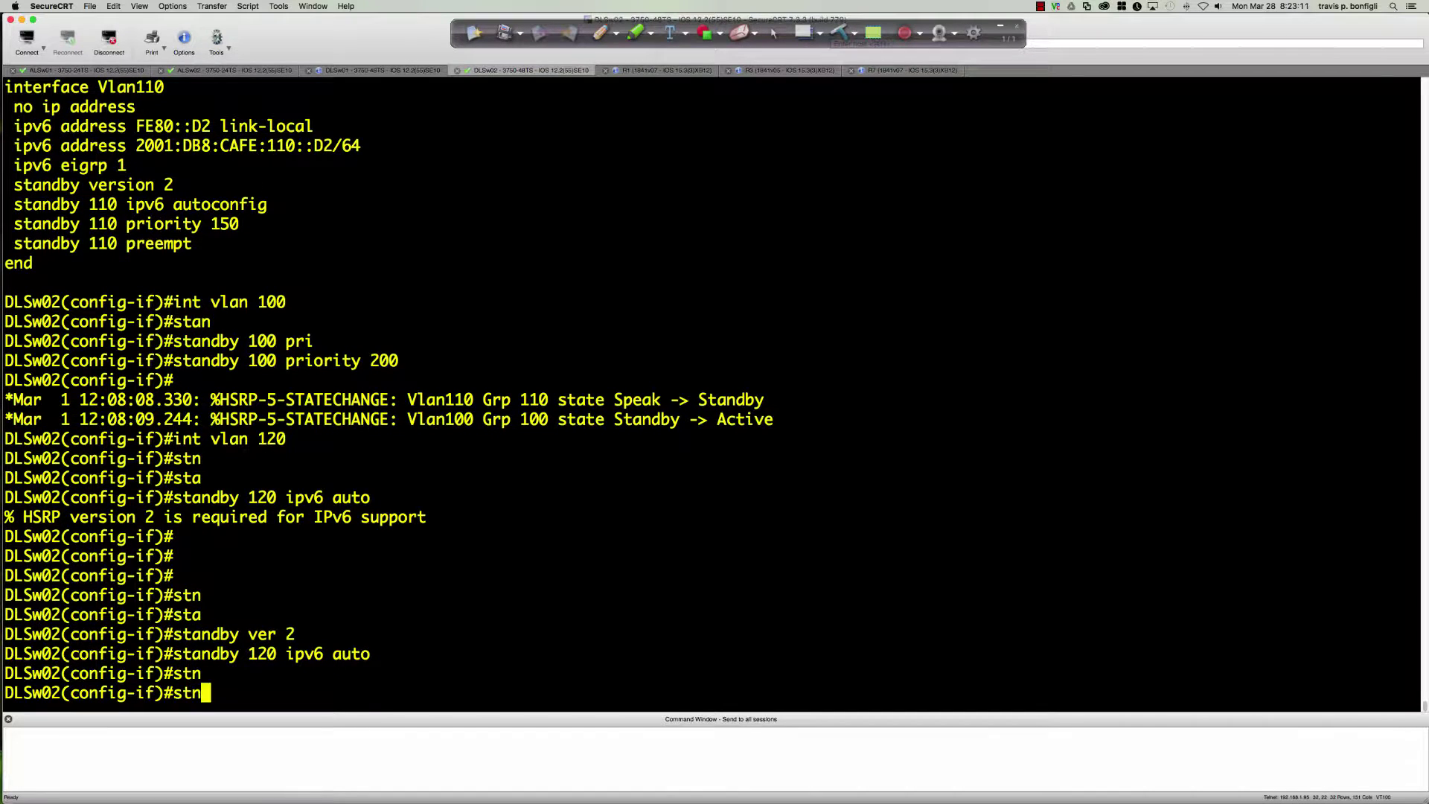
pyautogui.press('BackSpace')
pyautogui.write('a')
pyautogui.press('Tab')
pyautogui.write('ndby 120 pre')
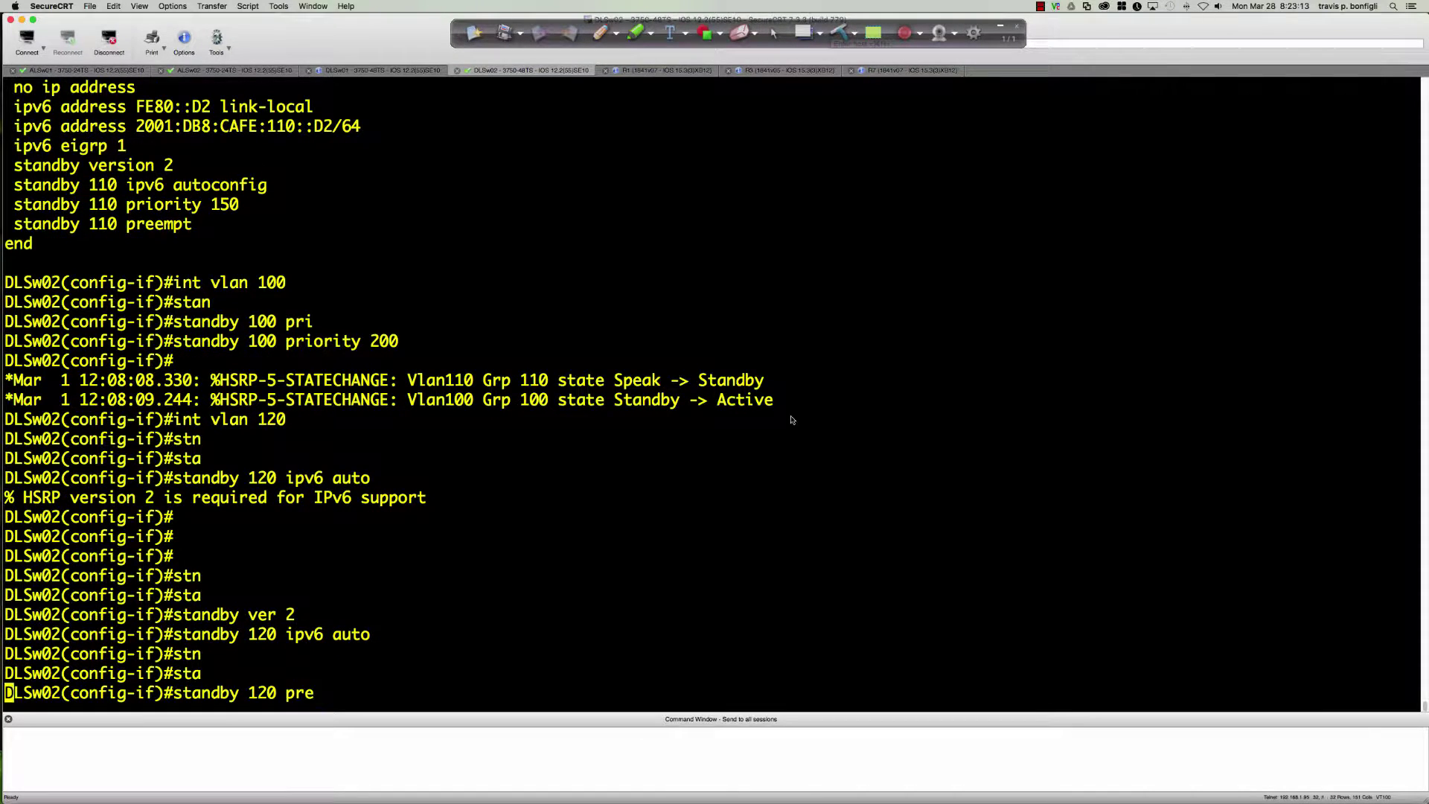
pyautogui.press('Tab')
pyautogui.press('Return')
# - Set the priority of standby group 120 on VLAN 120 to 150
pyautogui.write('stan')
pyautogui.press('Tab')
pyautogui.write('1')
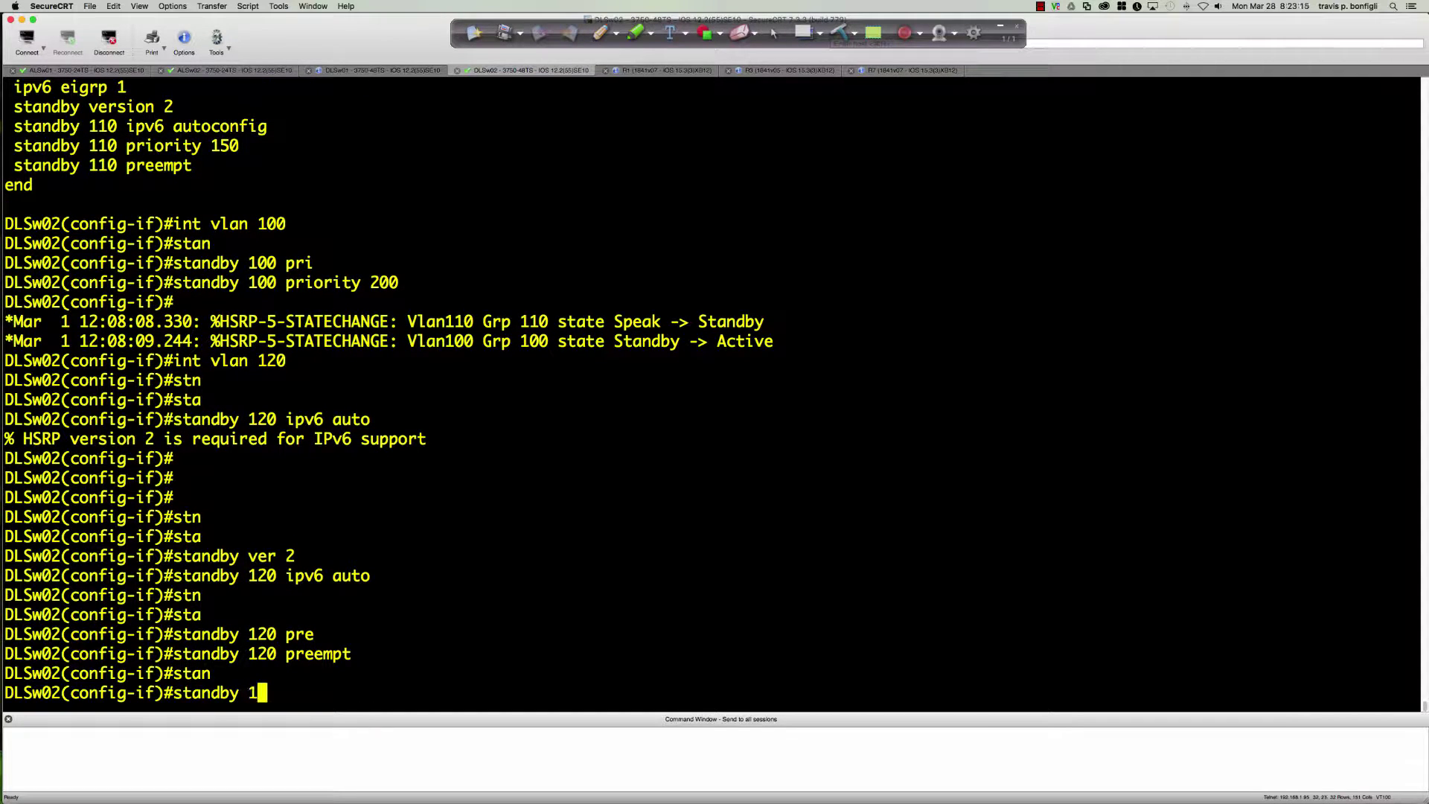
pyautogui.write('20 pri')
pyautogui.press('Tab')
pyautogui.write('150')
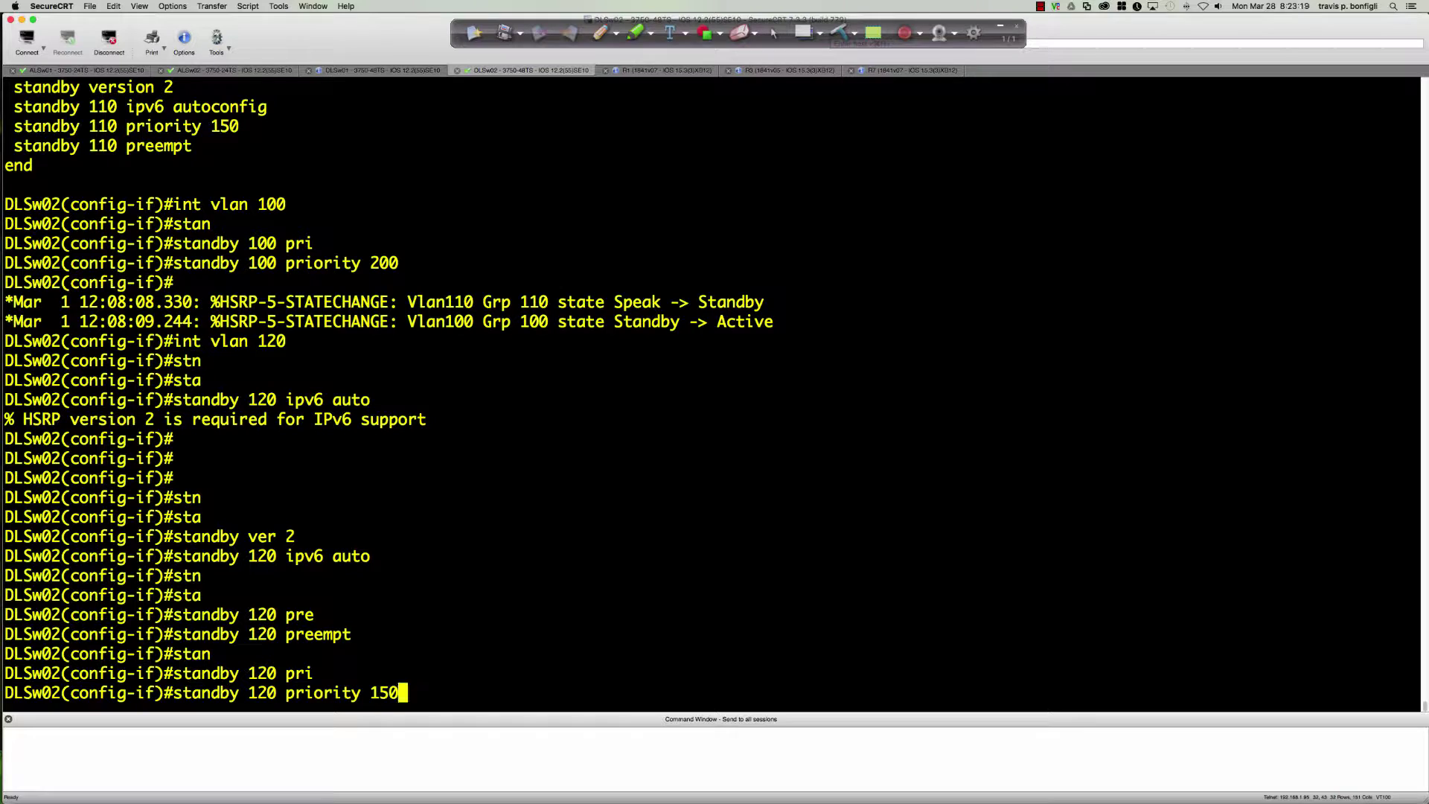
pyautogui.press('Return')
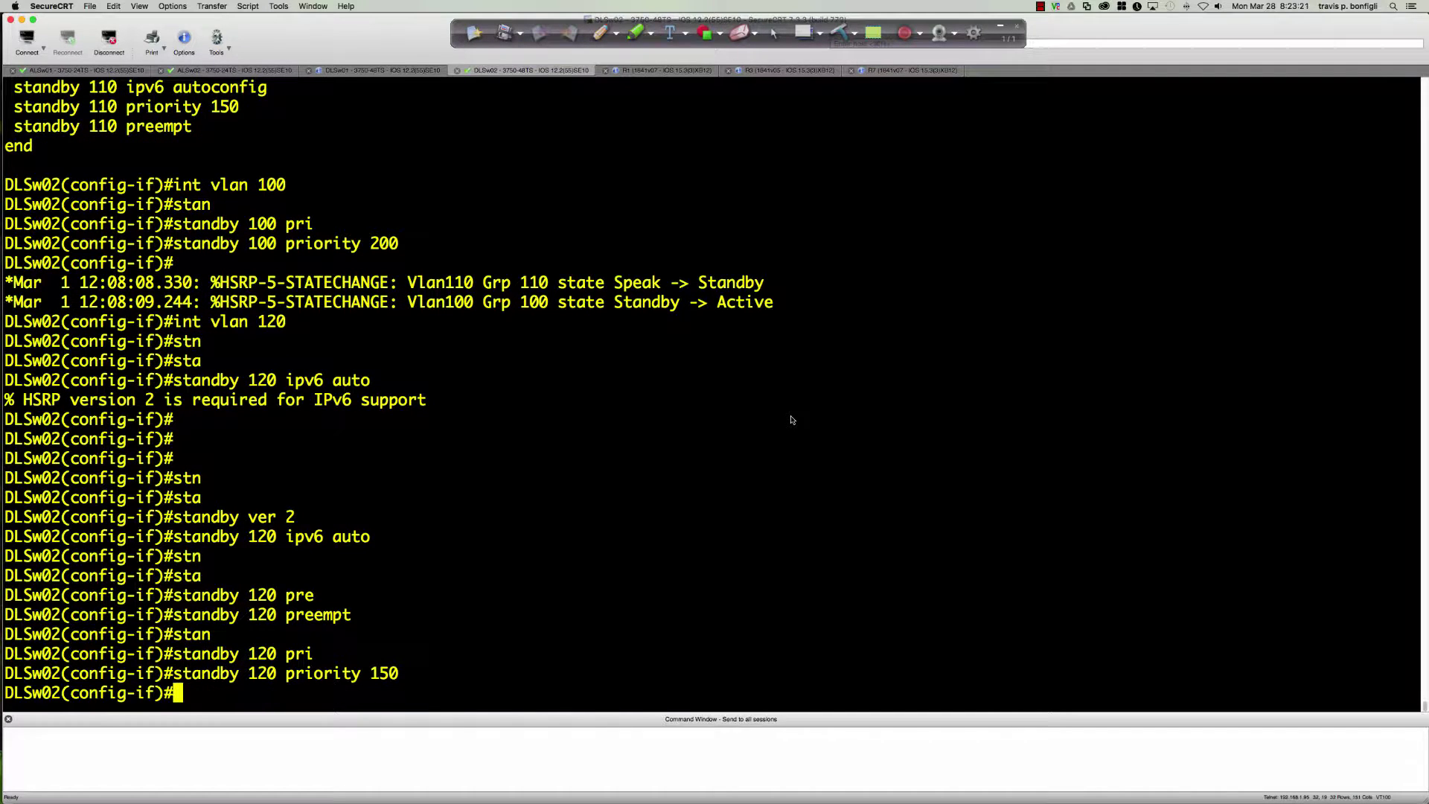
# - Enter interface configuration for VLAN 200 and set its standby version to 2
pyautogui.write('int vlan 200')
pyautogui.press('Return')
pyautogui.press('Return')
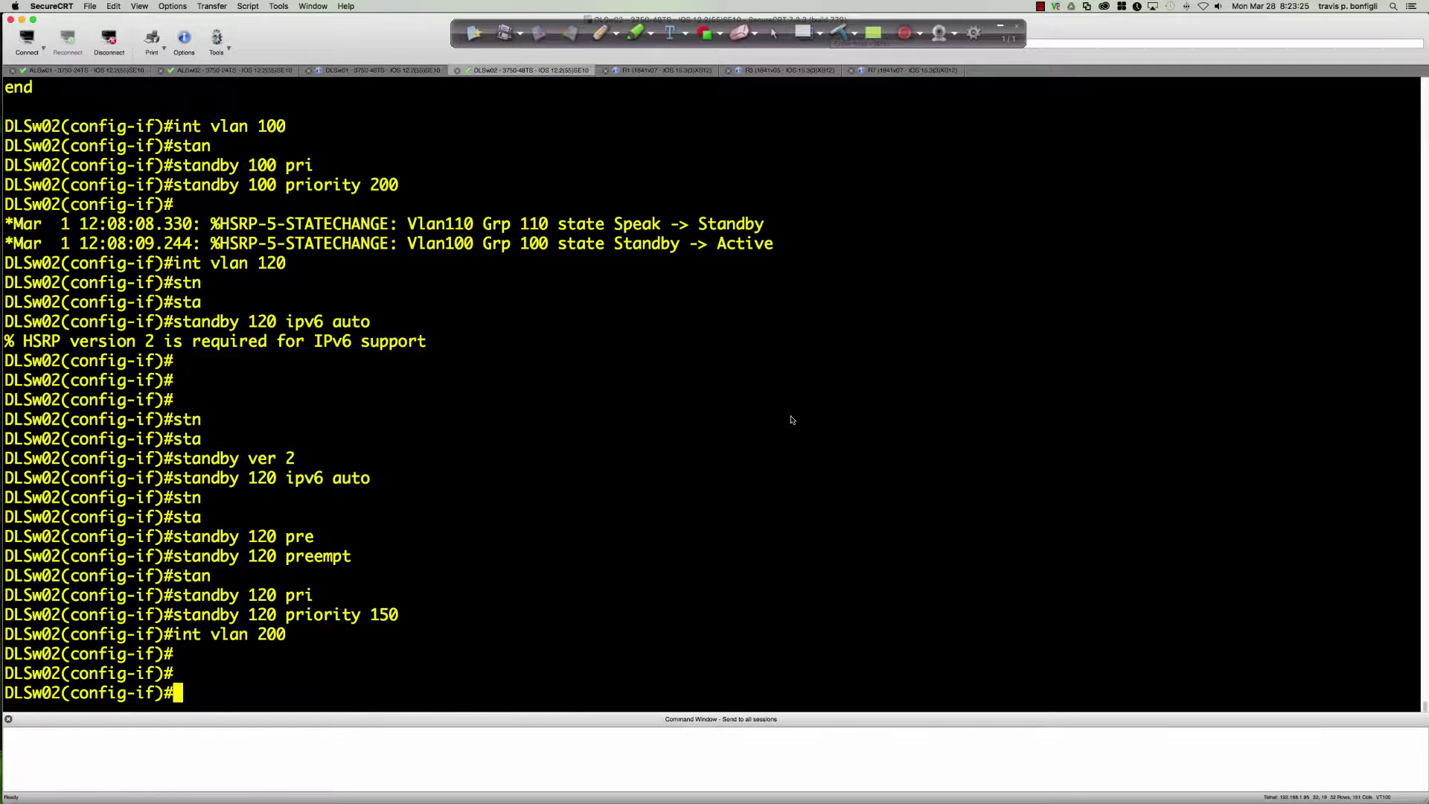
pyautogui.write('stan')
pyautogui.press('Tab')
pyautogui.write('v 2')
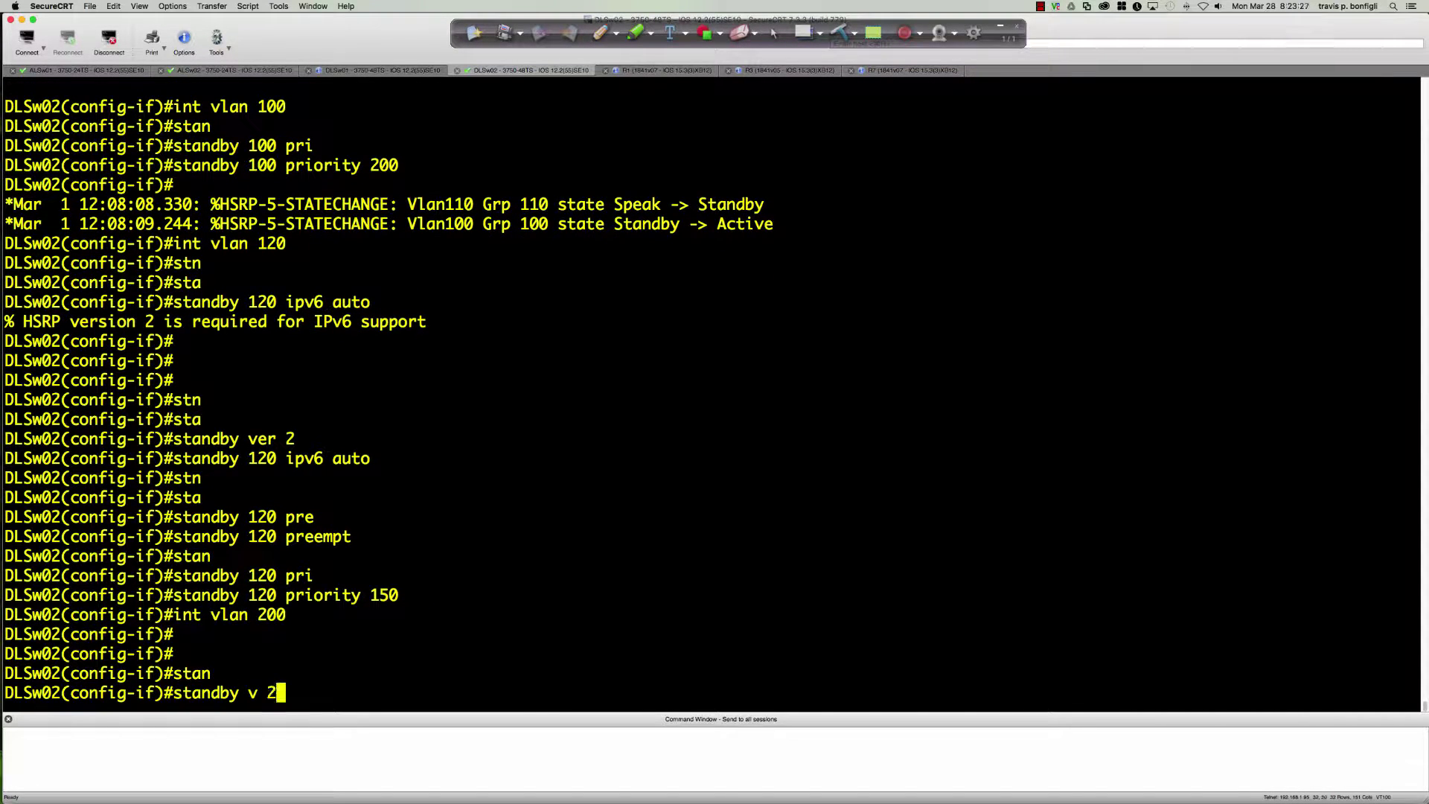
pyautogui.press('Return')
# - Configure standby group 200 on the VLAN 200 interface with an IPv6 autoconfig virtual address
pyautogui.write('stan')
pyautogui.press('Tab')
pyautogui.write('2')
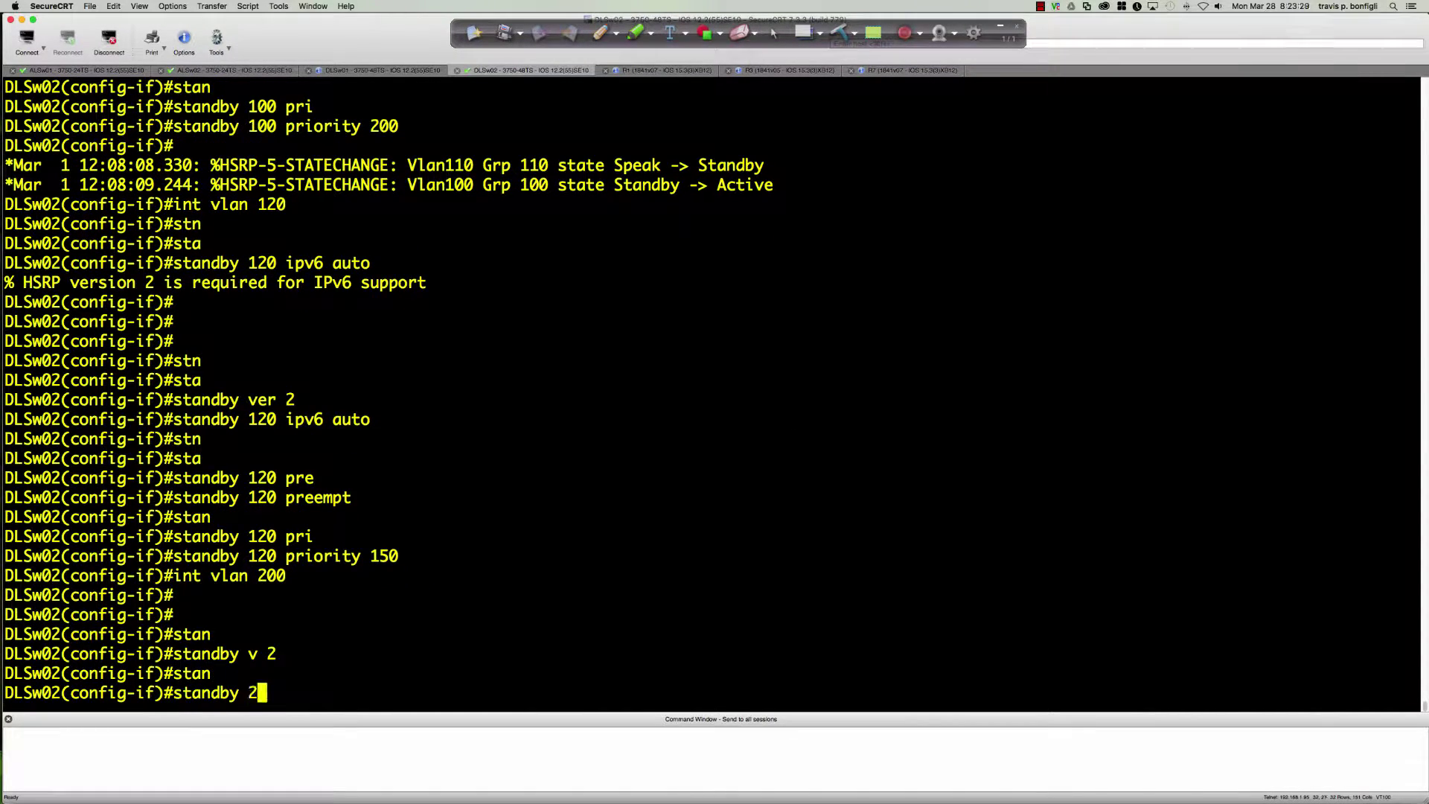
pyautogui.write('00 ipv6 auto')
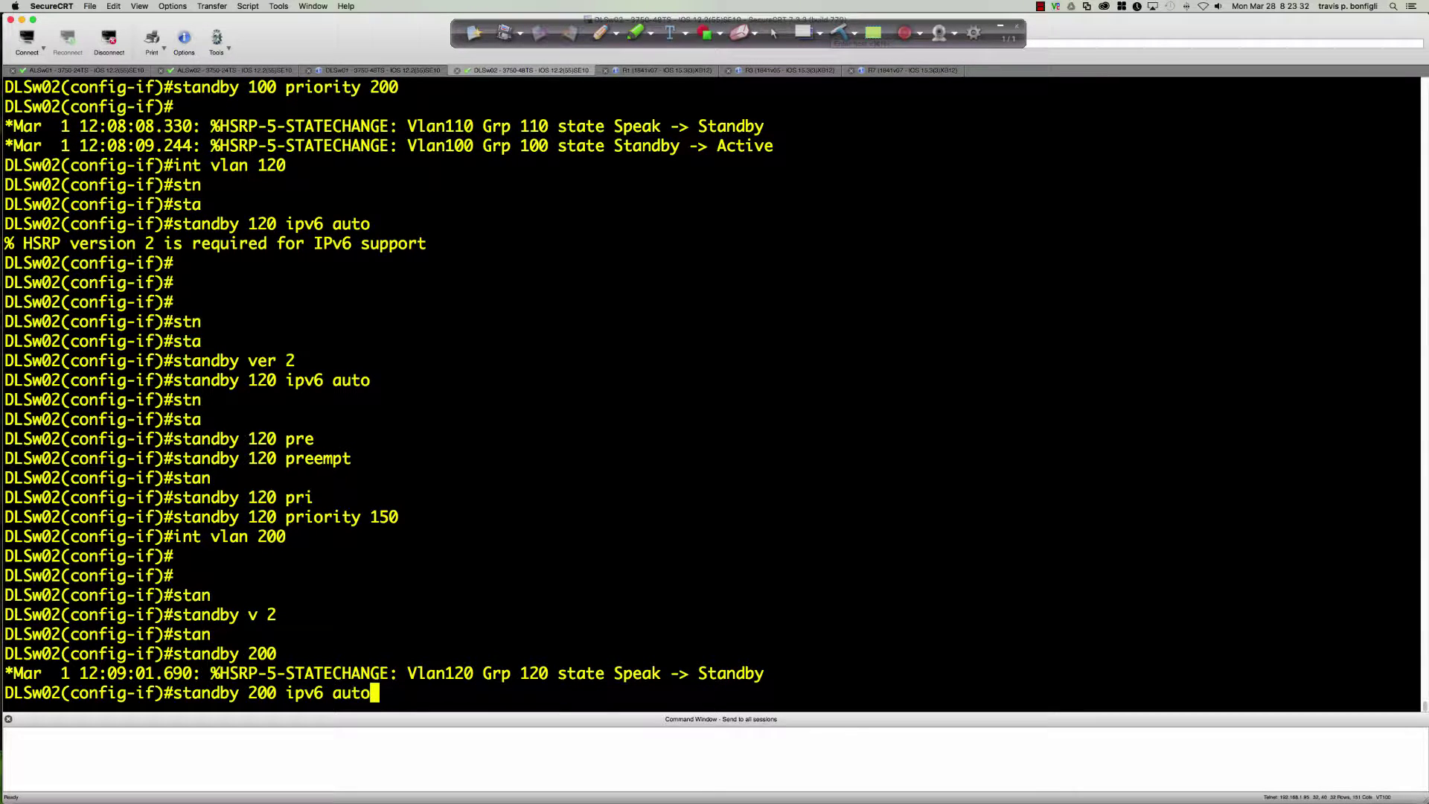
pyautogui.press('Tab')
pyautogui.press('Return')
# - Set the priority of standby group 200 on VLAN 200 to 200
pyautogui.write('st')
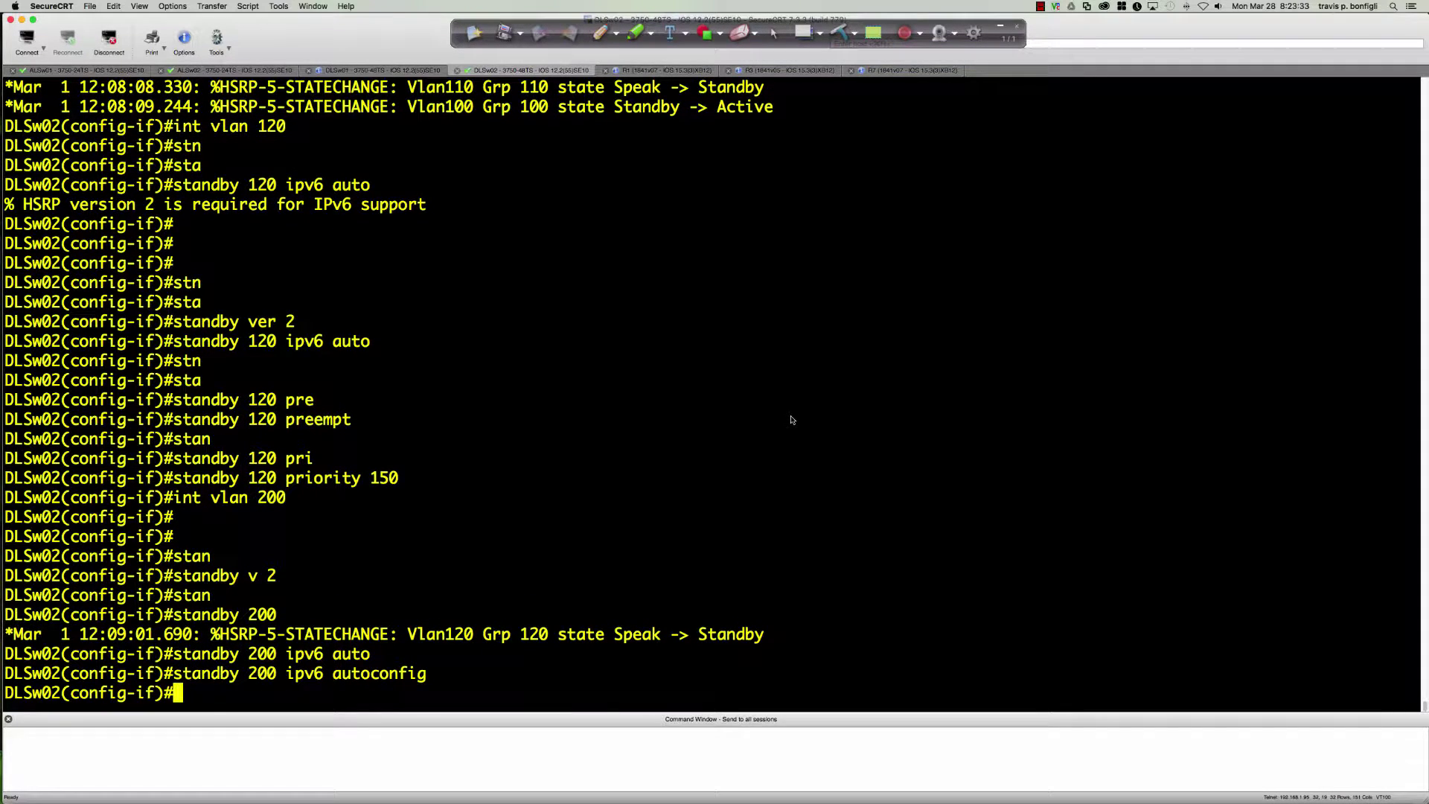
pyautogui.press('Tab')
pyautogui.write('2')
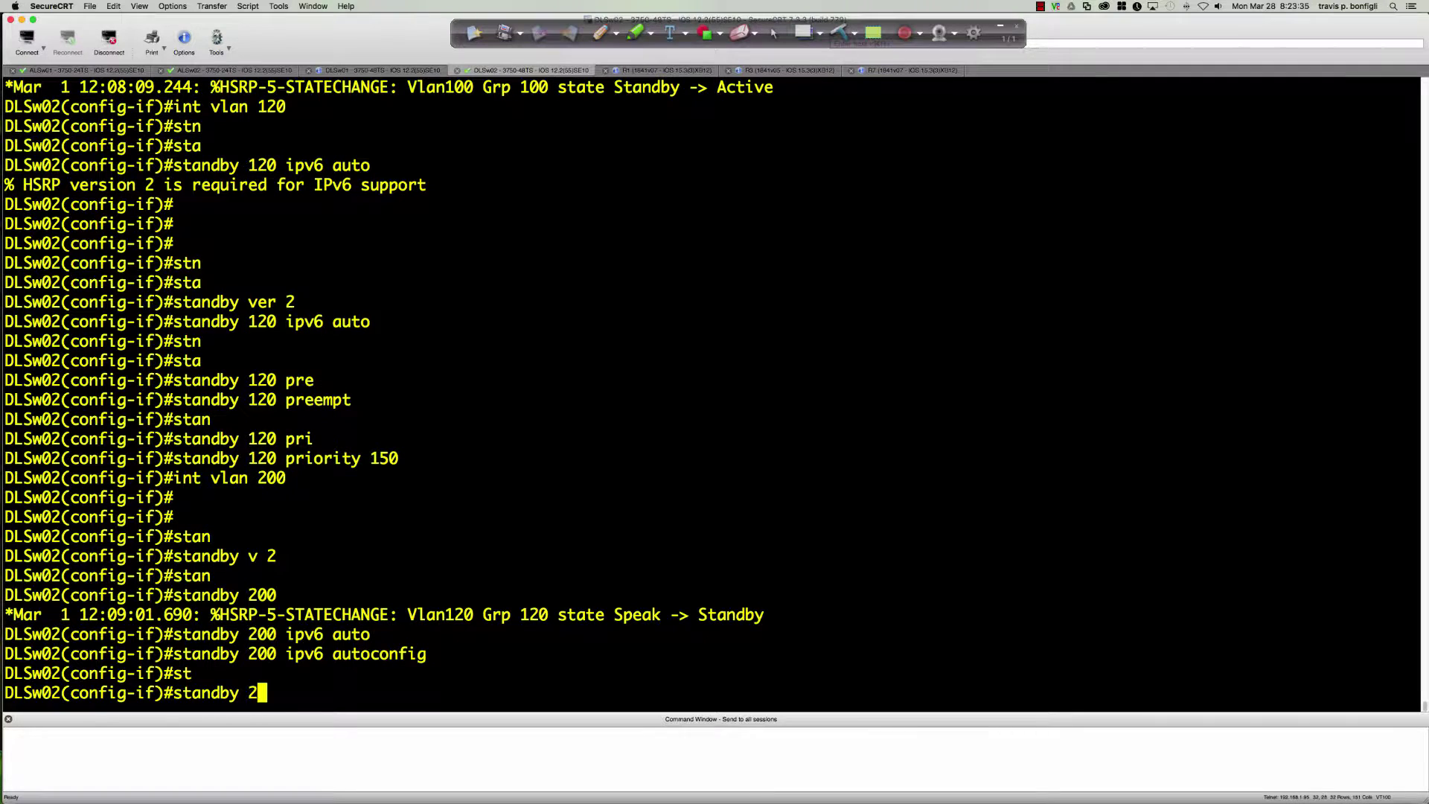
pyautogui.write('00 pri')
pyautogui.press('Tab')
pyautogui.write('200')
pyautogui.press('Return')
# - Enable preempt for standby group 200 on the VLAN 200 interface
pyautogui.write('stand')
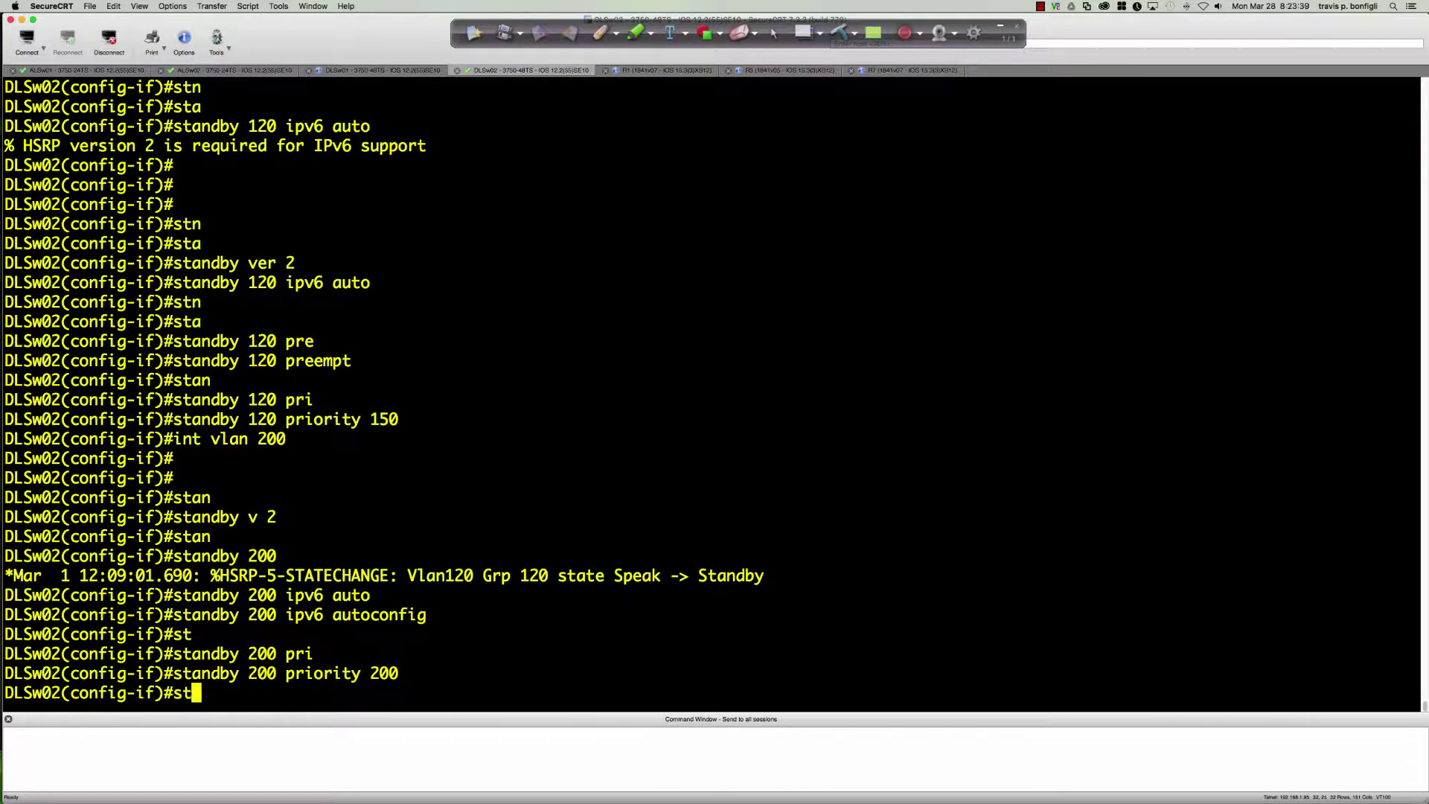
pyautogui.press('Tab')
pyautogui.write('200 pre')
pyautogui.press('Tab')
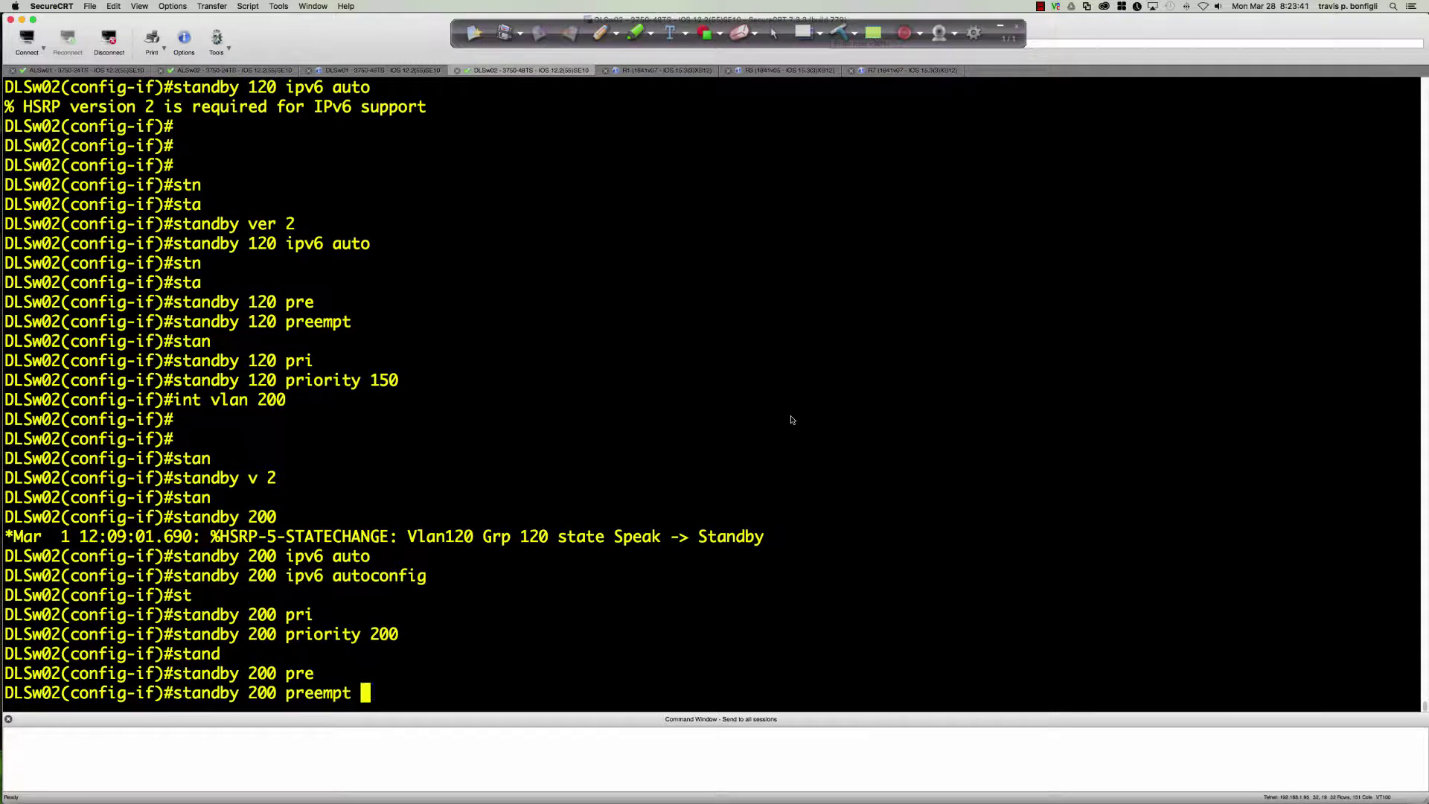
pyautogui.press('Return')
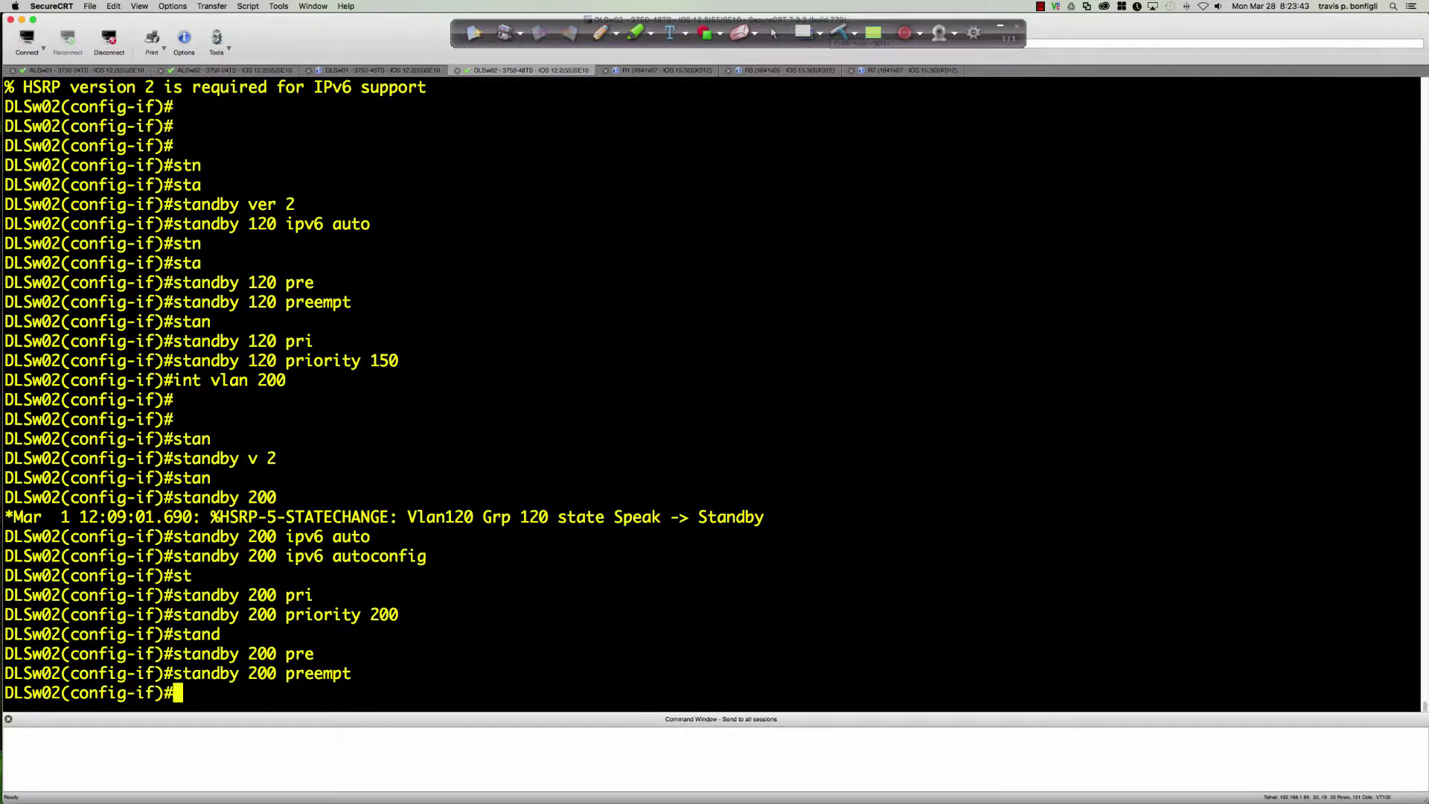
# - Leave configuration mode on DLSw02 and save the running configuration to memory
pyautogui.press('Return')
pyautogui.press('Return')
pyautogui.press('Return')
pyautogui.press('Return')
pyautogui.press('Return')
pyautogui.press('Return')
pyautogui.write('end')
pyautogui.press('Return')
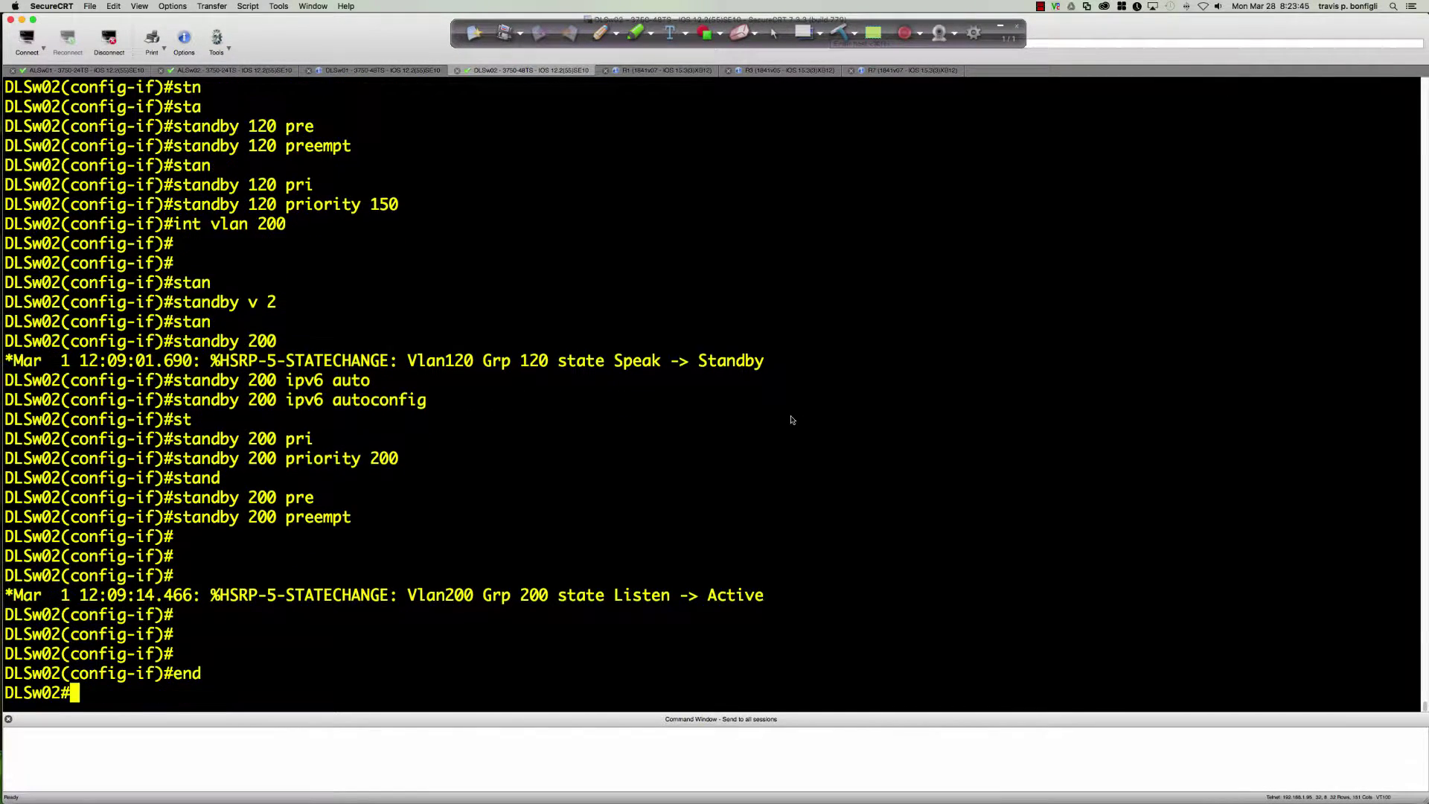
pyautogui.write('wri mem')
pyautogui.press('Return')
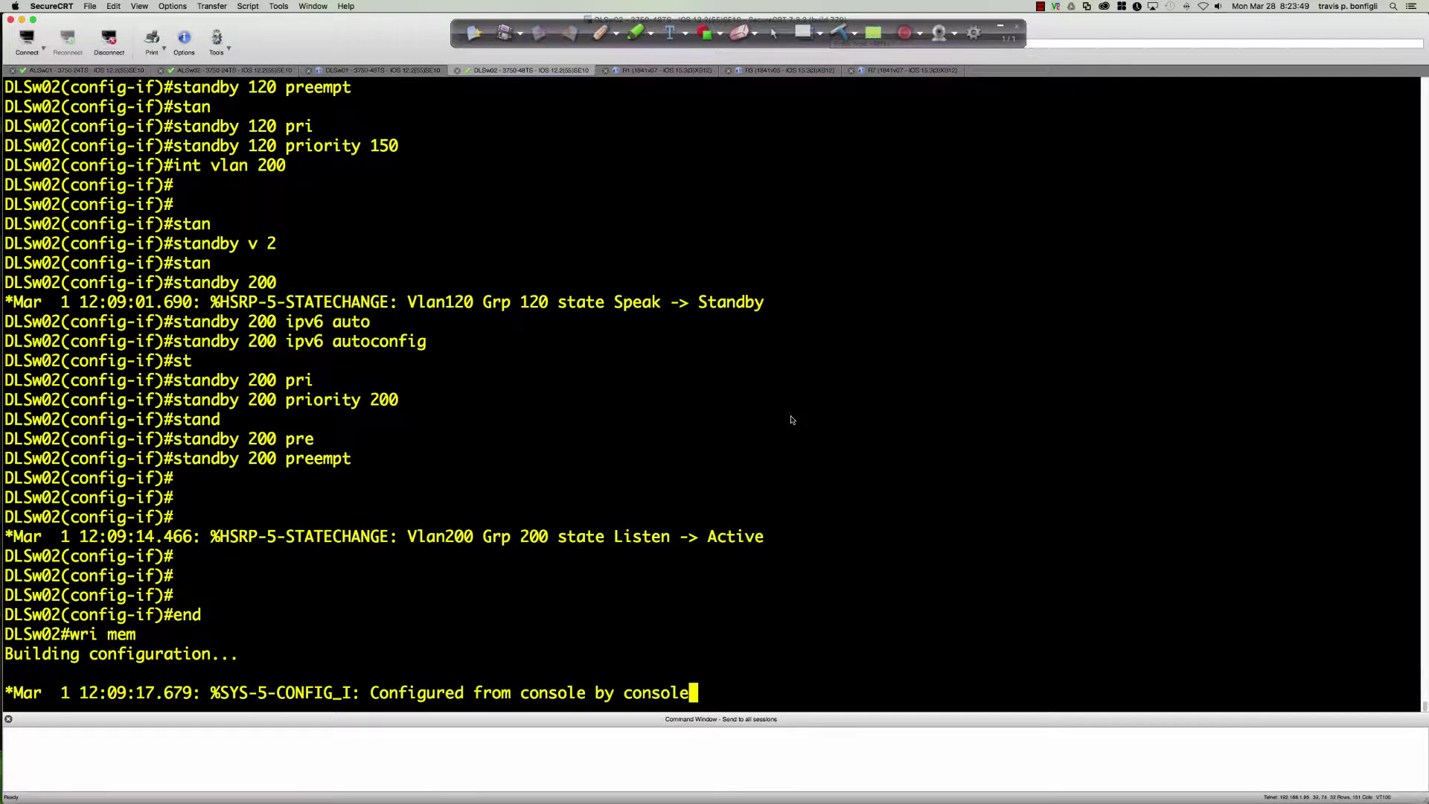
pyautogui.press('Return')
pyautogui.press('Return')
pyautogui.press('Return')
pyautogui.press('Return')
pyautogui.press('Return')
pyautogui.press('Return')
pyautogui.press('Return')
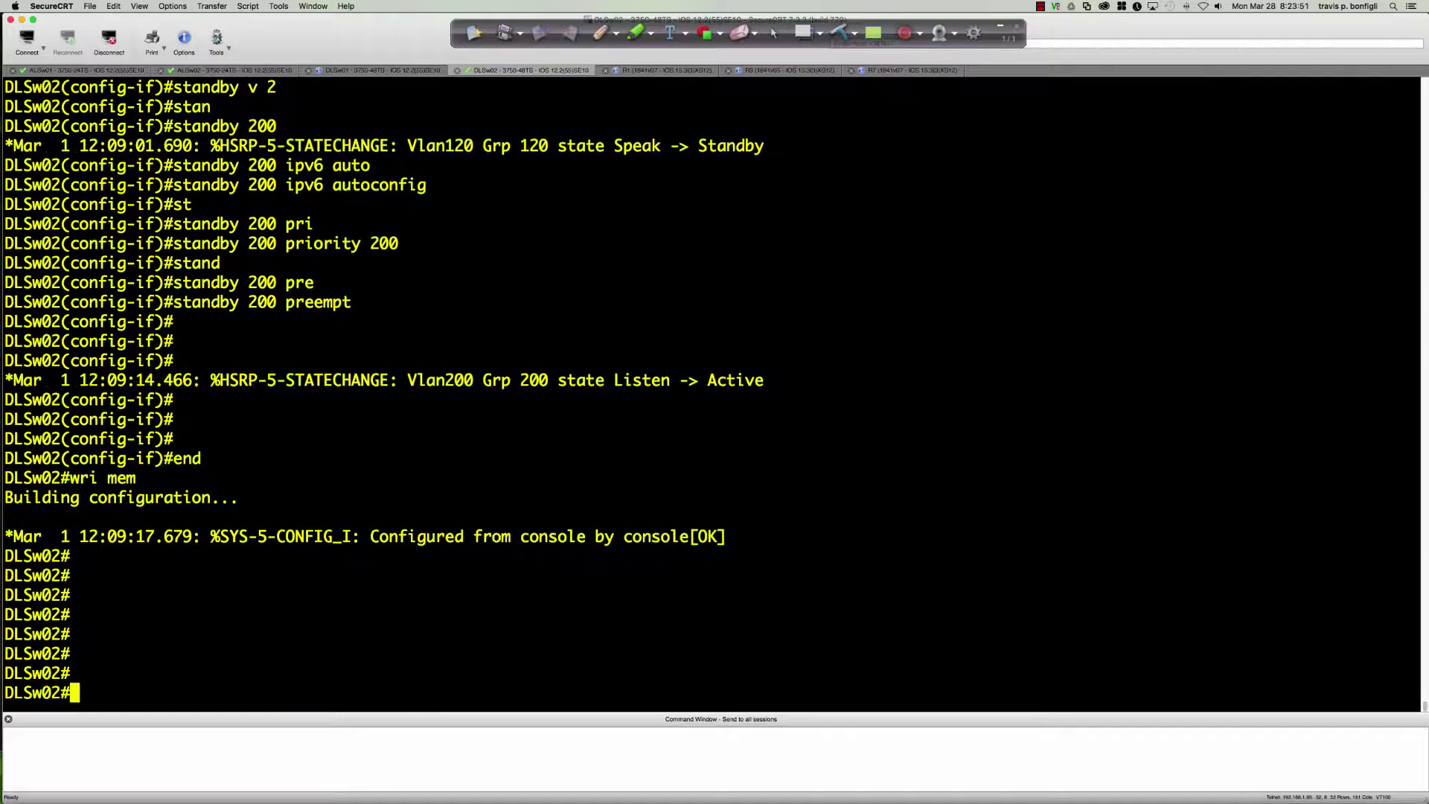
# - Show the brief standby summary on DLSw02 to check each VLAN's group, priority, state and virtual IP
pyautogui.write('sh stand vr')
pyautogui.press('BackSpace')
pyautogui.press('BackSpace')
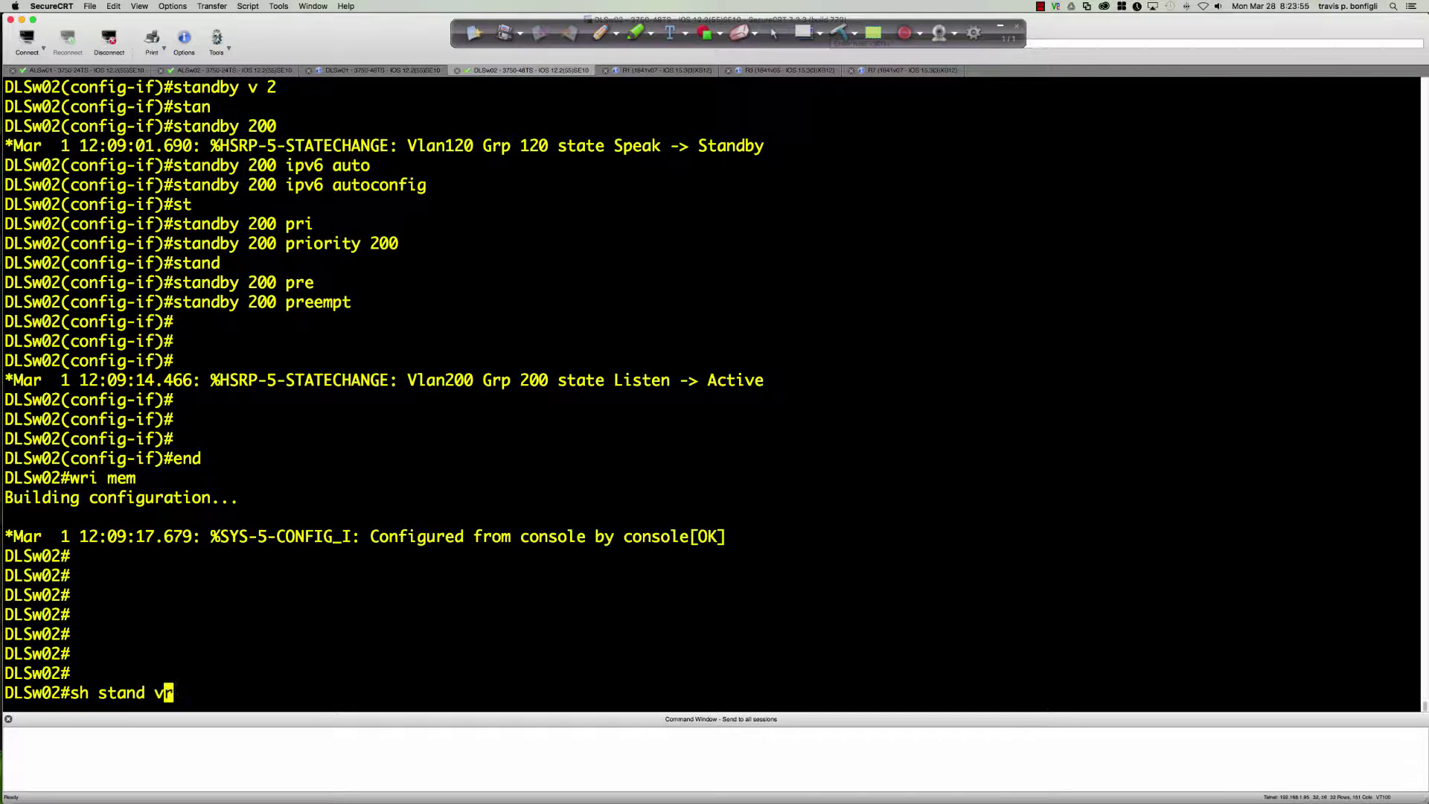
pyautogui.write('bri')
pyautogui.press('Return')
pyautogui.press('Return')
pyautogui.press('Return')
pyautogui.press('Return')
pyautogui.press('Return')
pyautogui.press('Return')
pyautogui.press('Return')
pyautogui.press('Return')
pyautogui.press('Return')
pyautogui.press('Return')
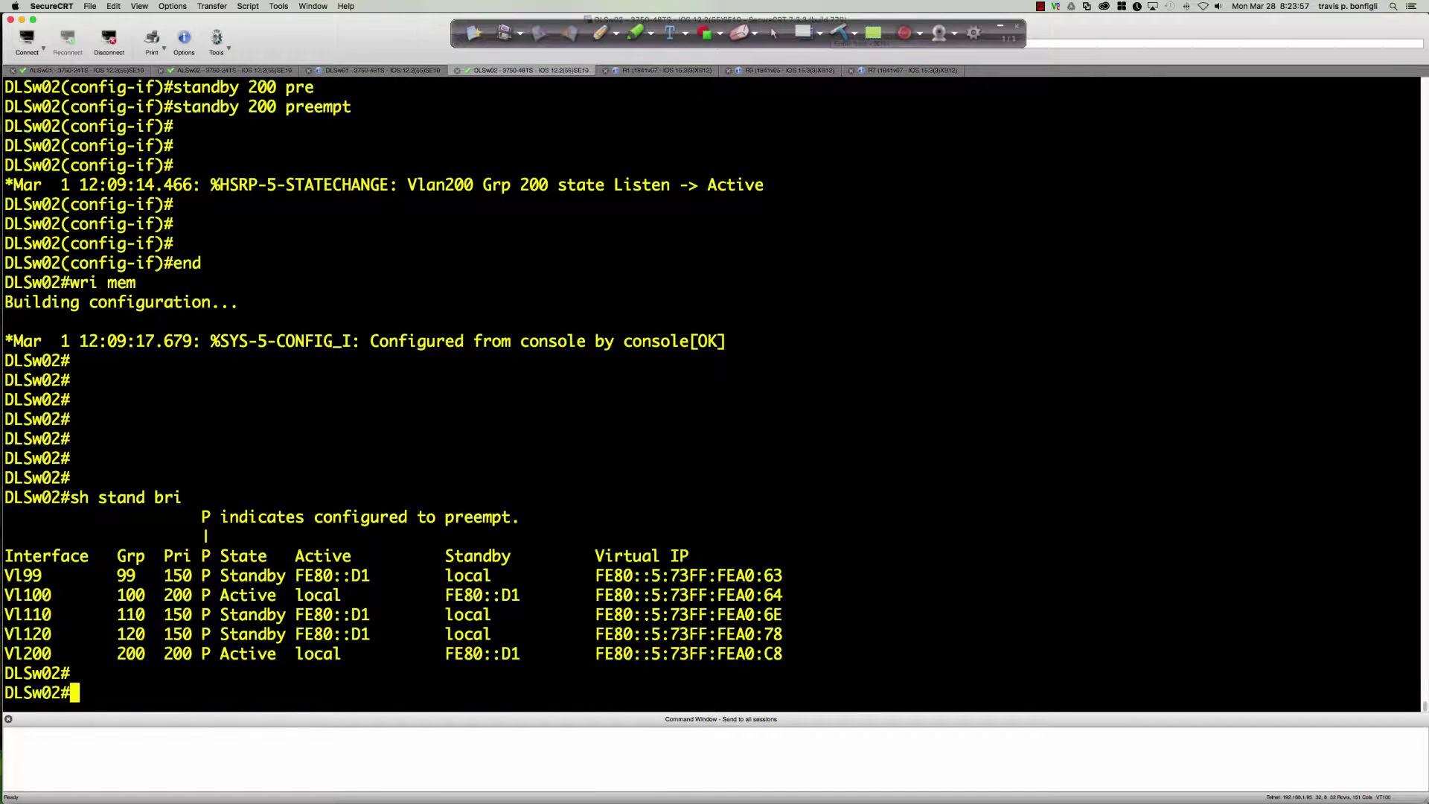
pyautogui.press('Return')
pyautogui.press('Return')
pyautogui.press('Return')
pyautogui.press('Return')
pyautogui.press('Return')
pyautogui.press('Return')
pyautogui.press('Return')
pyautogui.press('Return')
pyautogui.press('Return')
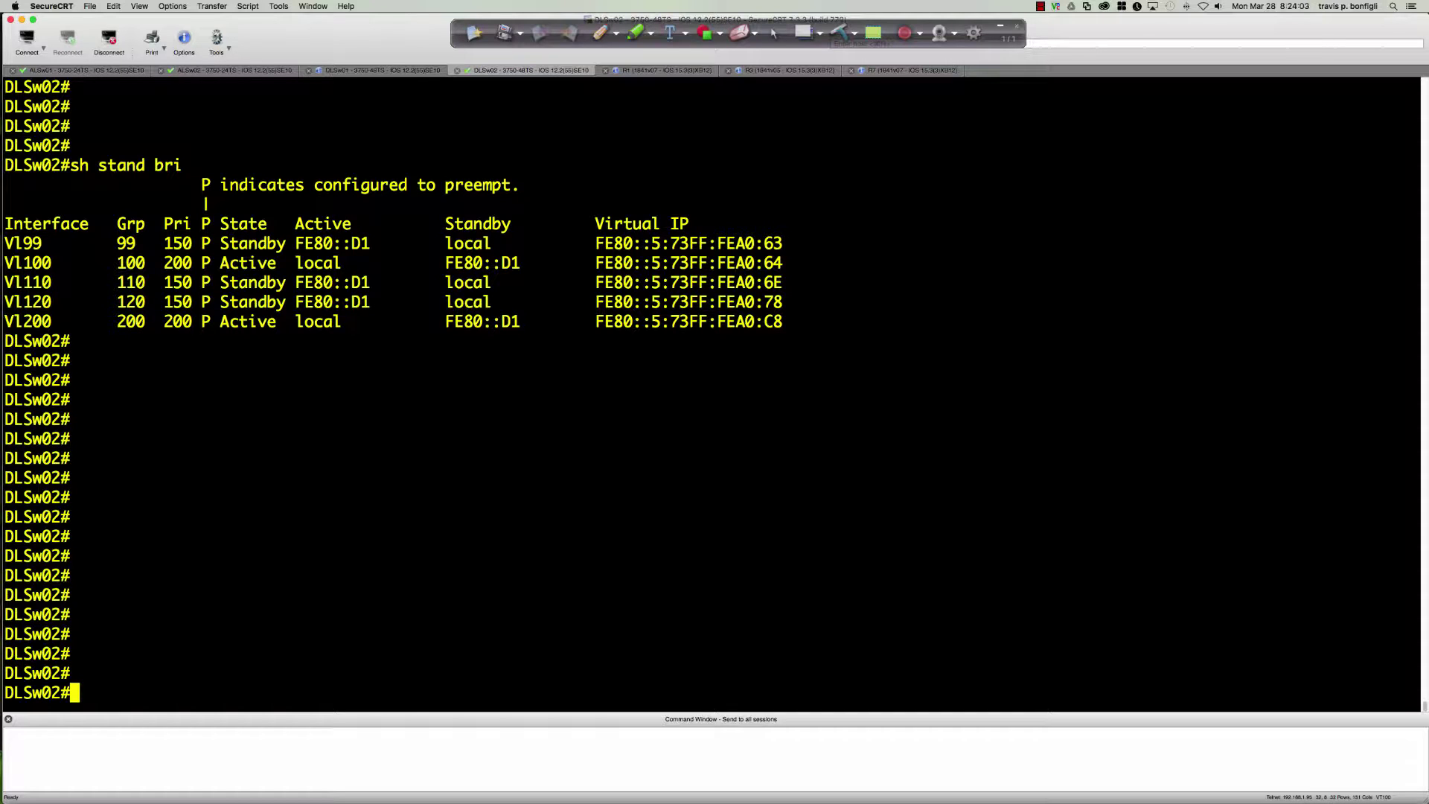
# - Mark up the group, priority, state and virtual IP columns of the standby summary with the red pen, and clear the markings
pyautogui.click(600, 33)
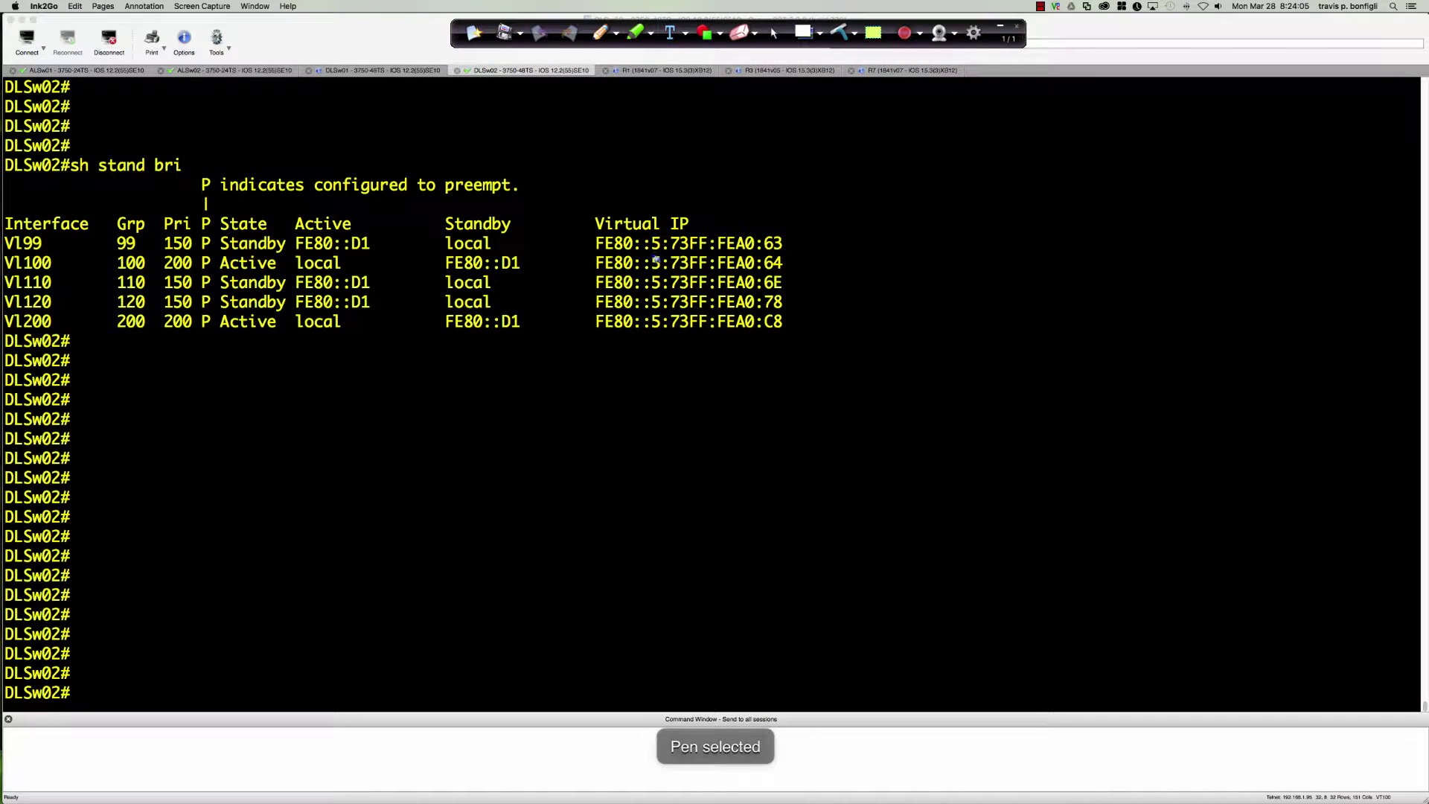
pyautogui.moveTo(791, 231); pyautogui.dragTo(794, 335)
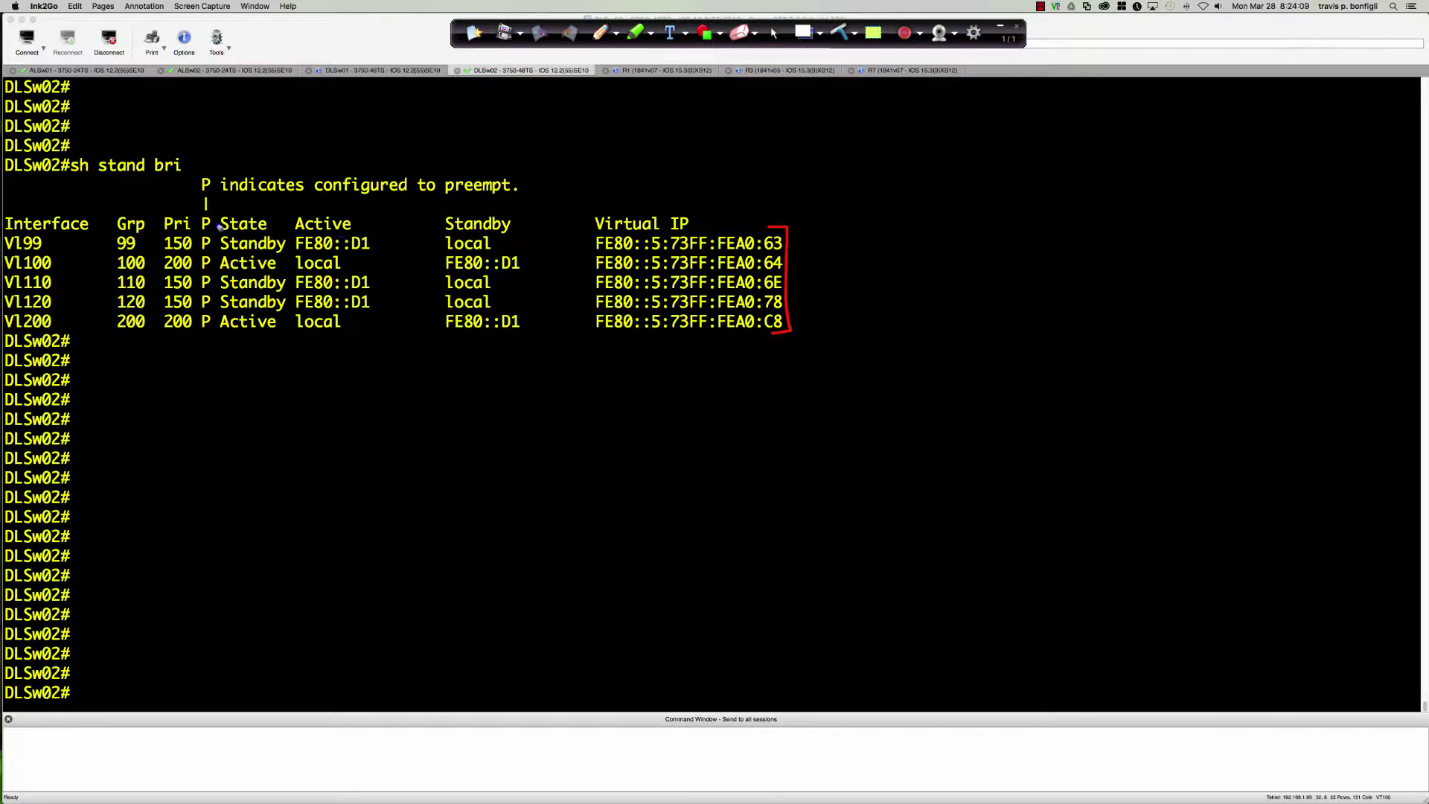
pyautogui.moveTo(66, 240); pyautogui.dragTo(104, 247)
pyautogui.moveTo(165, 219)
pyautogui.mouseDown()
pyautogui.moveTo(159, 335)
pyautogui.moveTo(198, 335)
pyautogui.moveTo(195, 210)
pyautogui.moveTo(165, 213)
pyautogui.mouseUp()
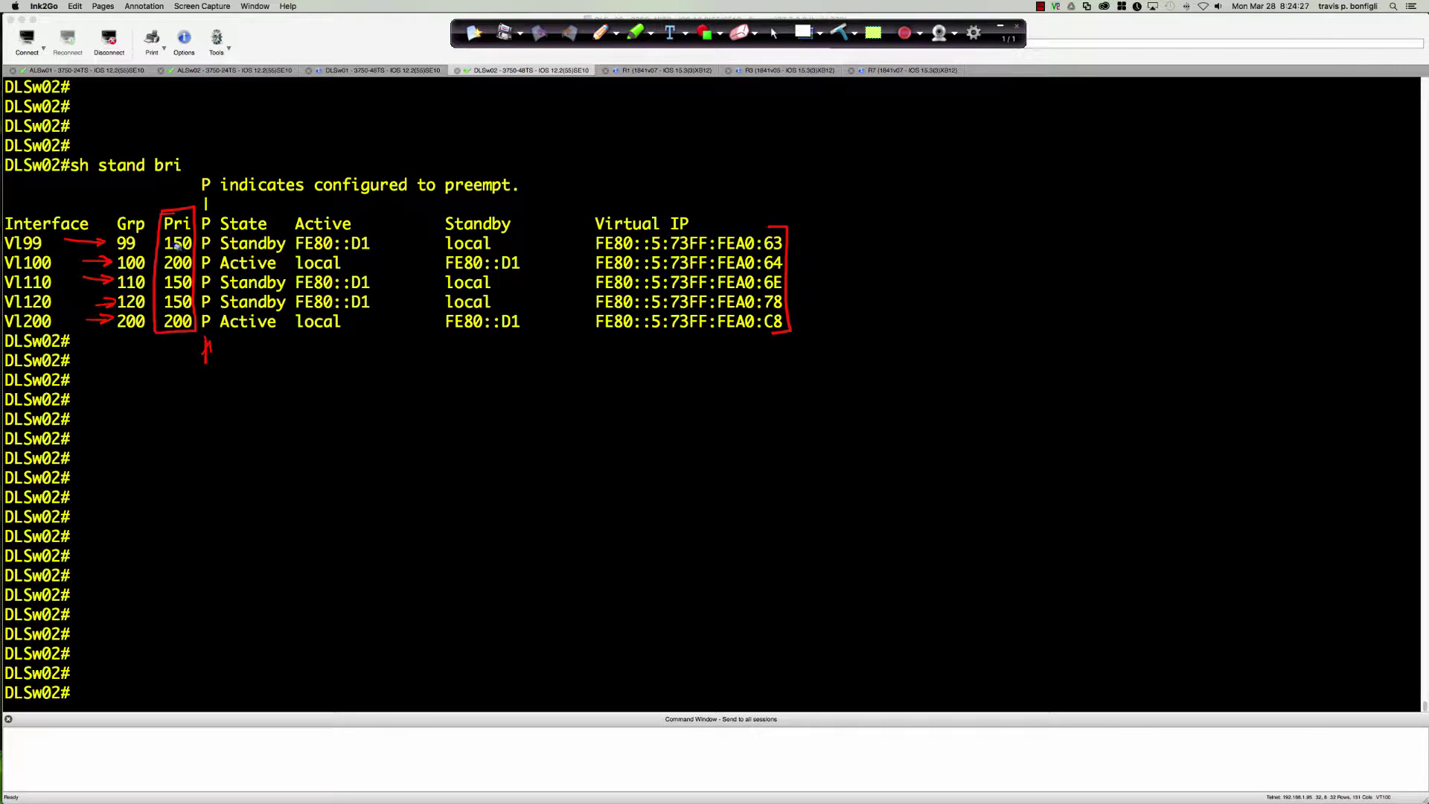
pyautogui.moveTo(223, 253); pyautogui.dragTo(270, 252)
pyautogui.moveTo(218, 336); pyautogui.dragTo(267, 336)
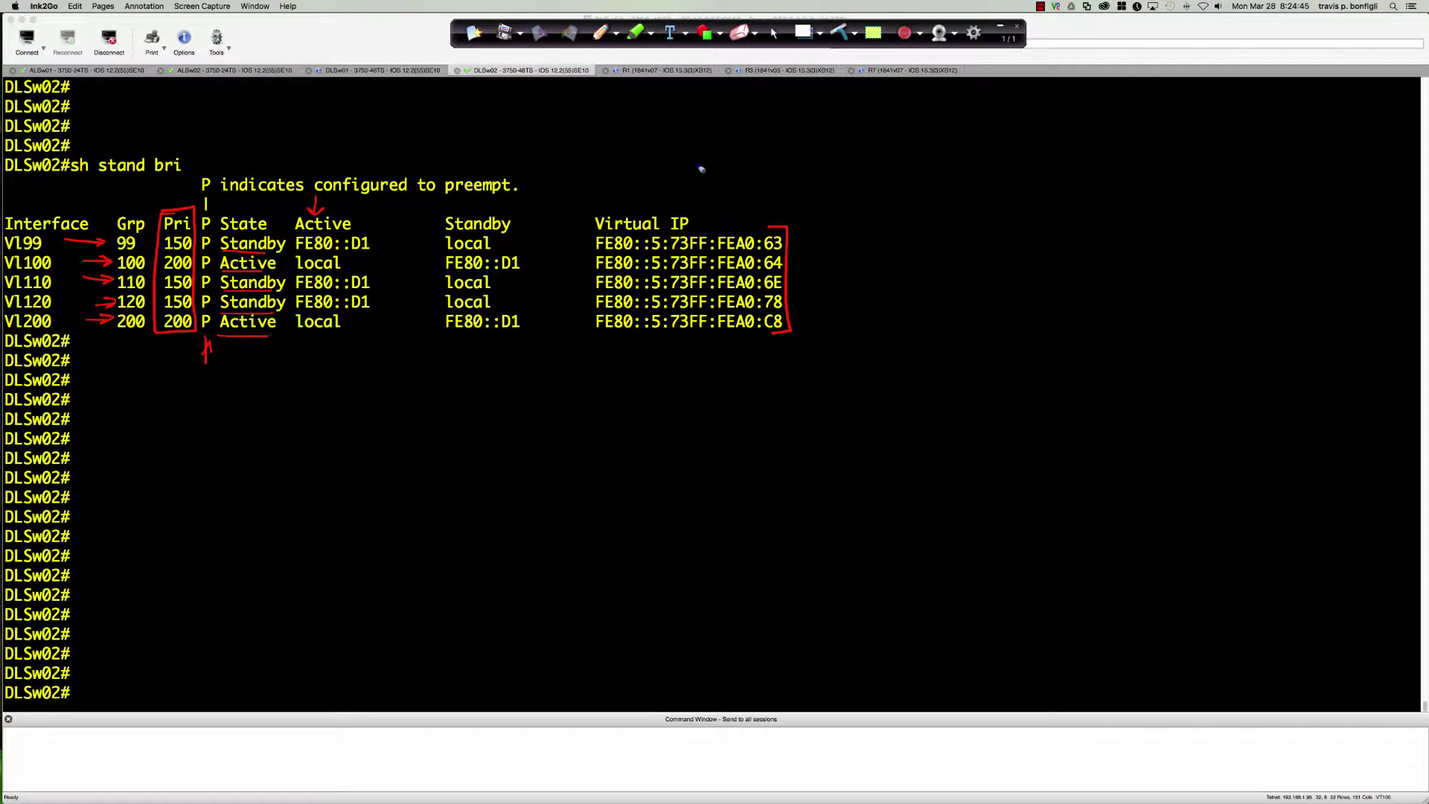
pyautogui.moveTo(657, 161); pyautogui.dragTo(659, 205)
pyautogui.moveTo(599, 232)
pyautogui.mouseDown()
pyautogui.moveTo(578, 250)
pyautogui.moveTo(599, 252)
pyautogui.mouseUp()
pyautogui.moveTo(769, 228)
pyautogui.mouseDown()
pyautogui.moveTo(791, 228)
pyautogui.moveTo(797, 254)
pyautogui.moveTo(782, 248)
pyautogui.mouseUp()
pyautogui.click(840, 32)
# - Switch to the lab topology document in Safari and mark DLS1, its F0/5 uplink and Host B's path to DLS1 with the pen
pyautogui.press('super+Tab')
pyautogui.press('super+Tab')
pyautogui.press('super+Tab')
pyautogui.press('super+Tab')
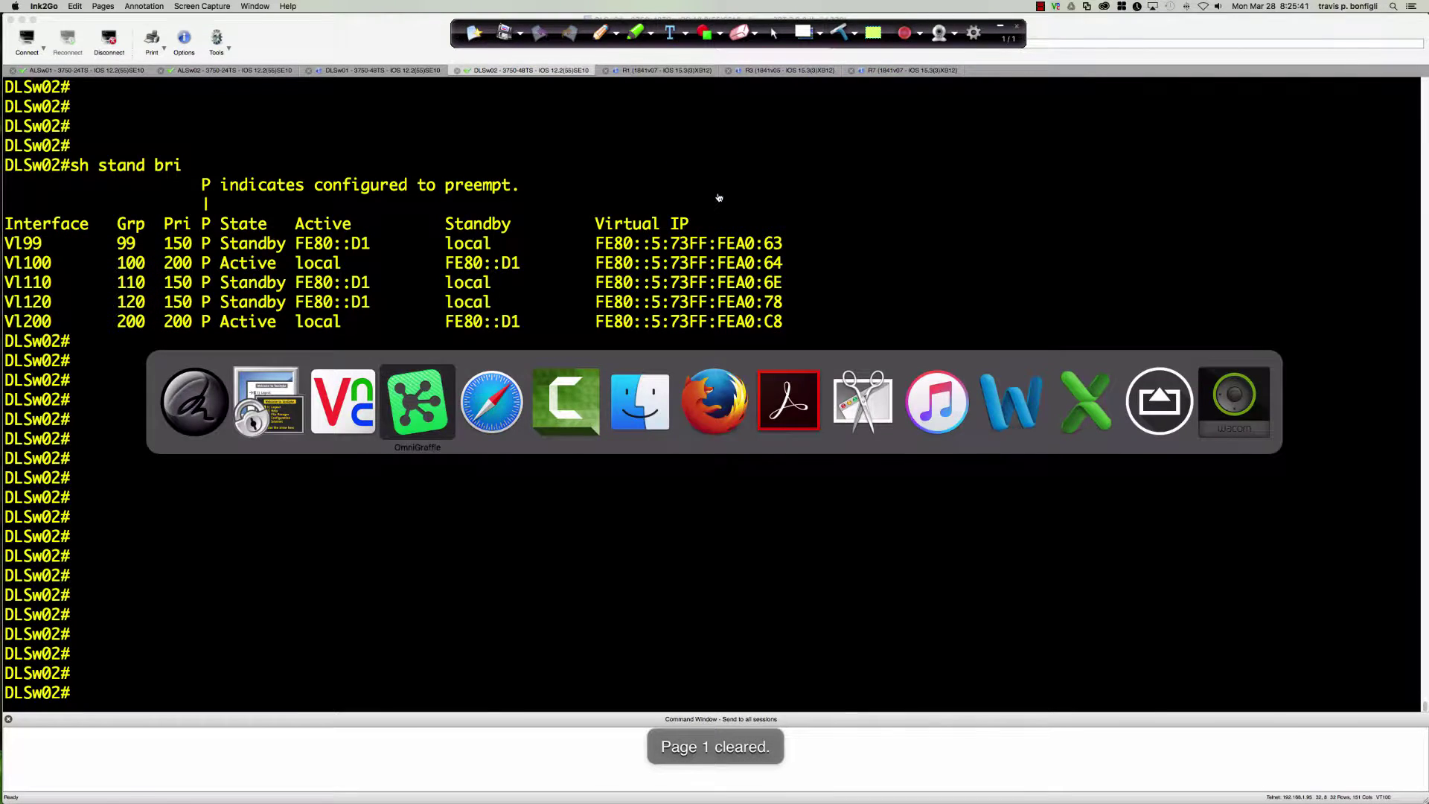
pyautogui.click(600, 32)
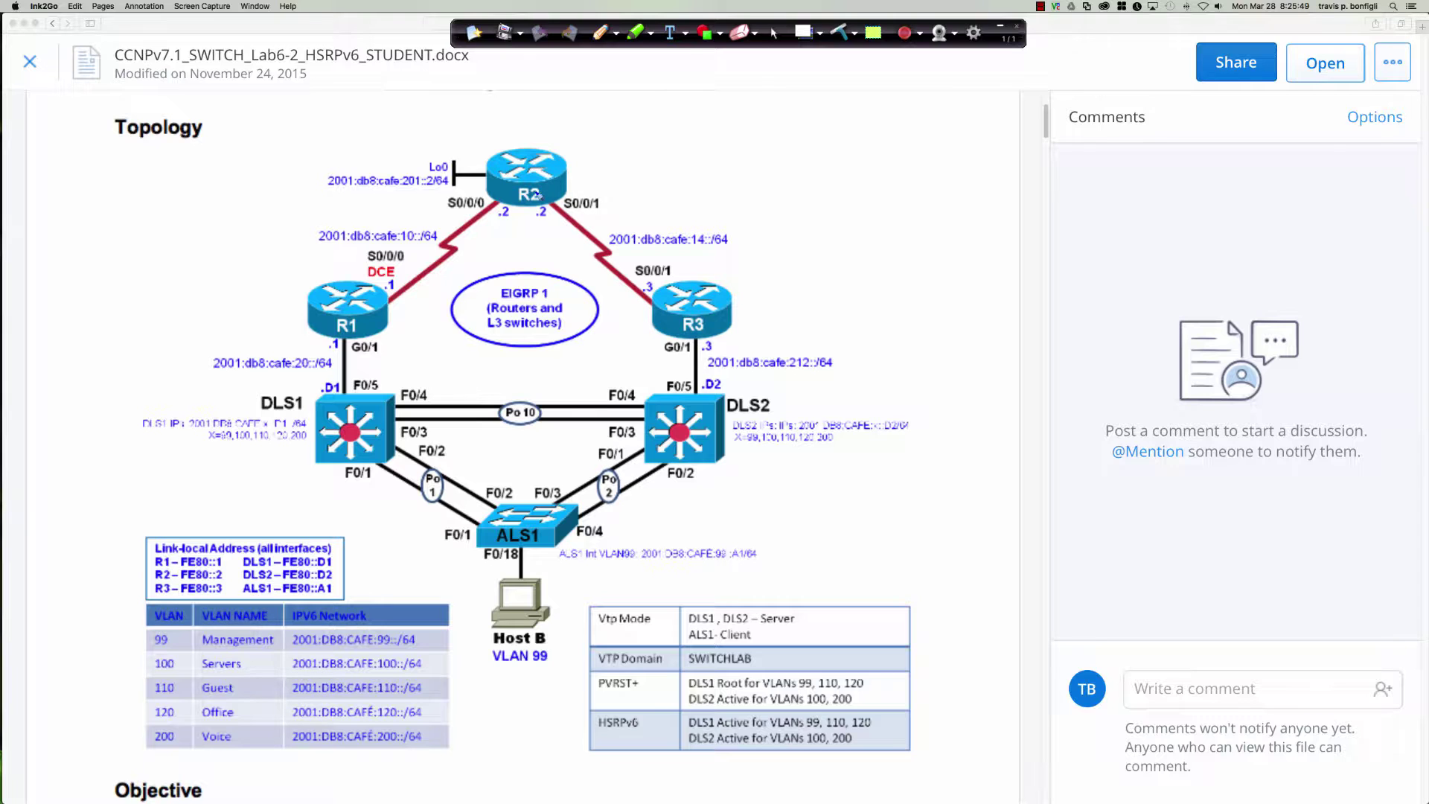
pyautogui.moveTo(277, 384)
pyautogui.mouseDown()
pyautogui.moveTo(244, 407)
pyautogui.moveTo(294, 423)
pyautogui.moveTo(308, 402)
pyautogui.moveTo(261, 385)
pyautogui.mouseUp()
pyautogui.moveTo(373, 377)
pyautogui.mouseDown()
pyautogui.moveTo(324, 379)
pyautogui.moveTo(315, 398)
pyautogui.moveTo(380, 406)
pyautogui.moveTo(375, 378)
pyautogui.mouseUp()
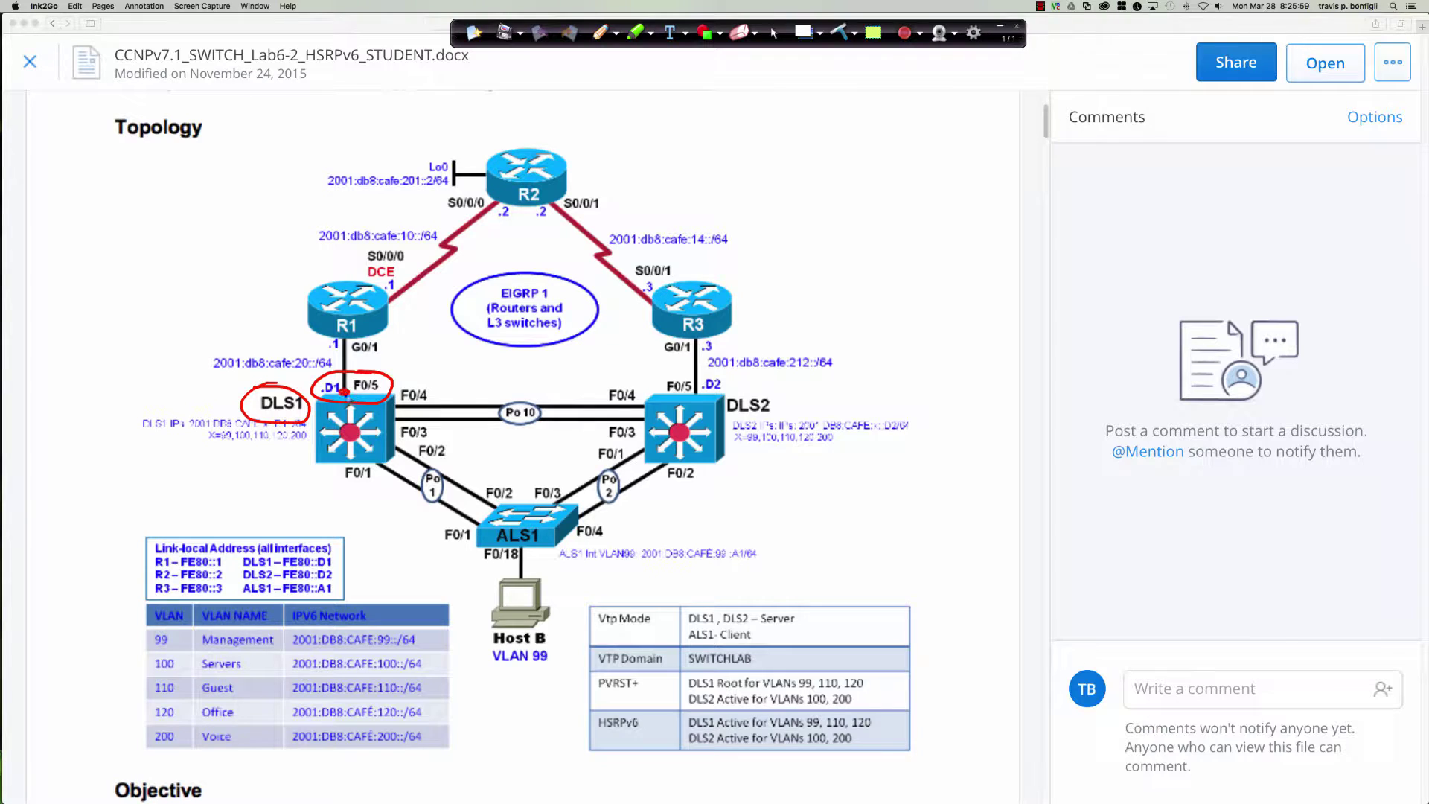
pyautogui.moveTo(335, 355)
pyautogui.mouseDown()
pyautogui.moveTo(349, 372)
pyautogui.moveTo(333, 372)
pyautogui.moveTo(368, 368)
pyautogui.moveTo(342, 348)
pyautogui.mouseUp()
pyautogui.moveTo(499, 679)
pyautogui.mouseDown()
pyautogui.moveTo(521, 644)
pyautogui.moveTo(484, 533)
pyautogui.moveTo(377, 468)
pyautogui.moveTo(369, 483)
pyautogui.moveTo(374, 465)
pyautogui.moveTo(386, 479)
pyautogui.mouseUp()
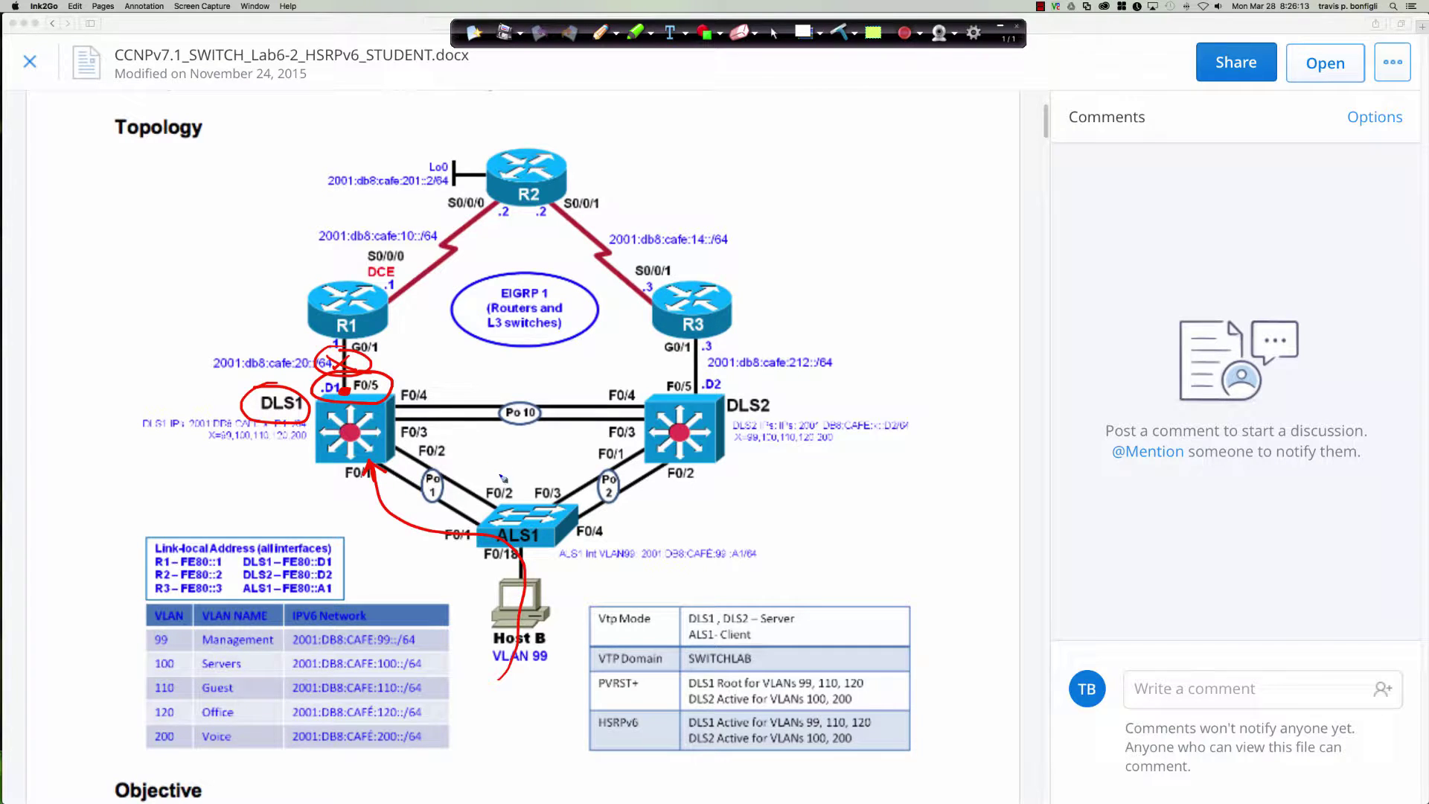
# - Circle DLS2, trace Host B's path through it to R2, label R2's Lo0 network "Internet", and clear all markings
pyautogui.moveTo(763, 385)
pyautogui.mouseDown()
pyautogui.moveTo(718, 404)
pyautogui.moveTo(764, 426)
pyautogui.moveTo(794, 412)
pyautogui.moveTo(735, 390)
pyautogui.mouseUp()
pyautogui.moveTo(565, 631)
pyautogui.mouseDown()
pyautogui.moveTo(550, 607)
pyautogui.moveTo(603, 544)
pyautogui.moveTo(672, 517)
pyautogui.moveTo(709, 462)
pyautogui.moveTo(717, 385)
pyautogui.moveTo(678, 274)
pyautogui.moveTo(588, 195)
pyautogui.mouseUp()
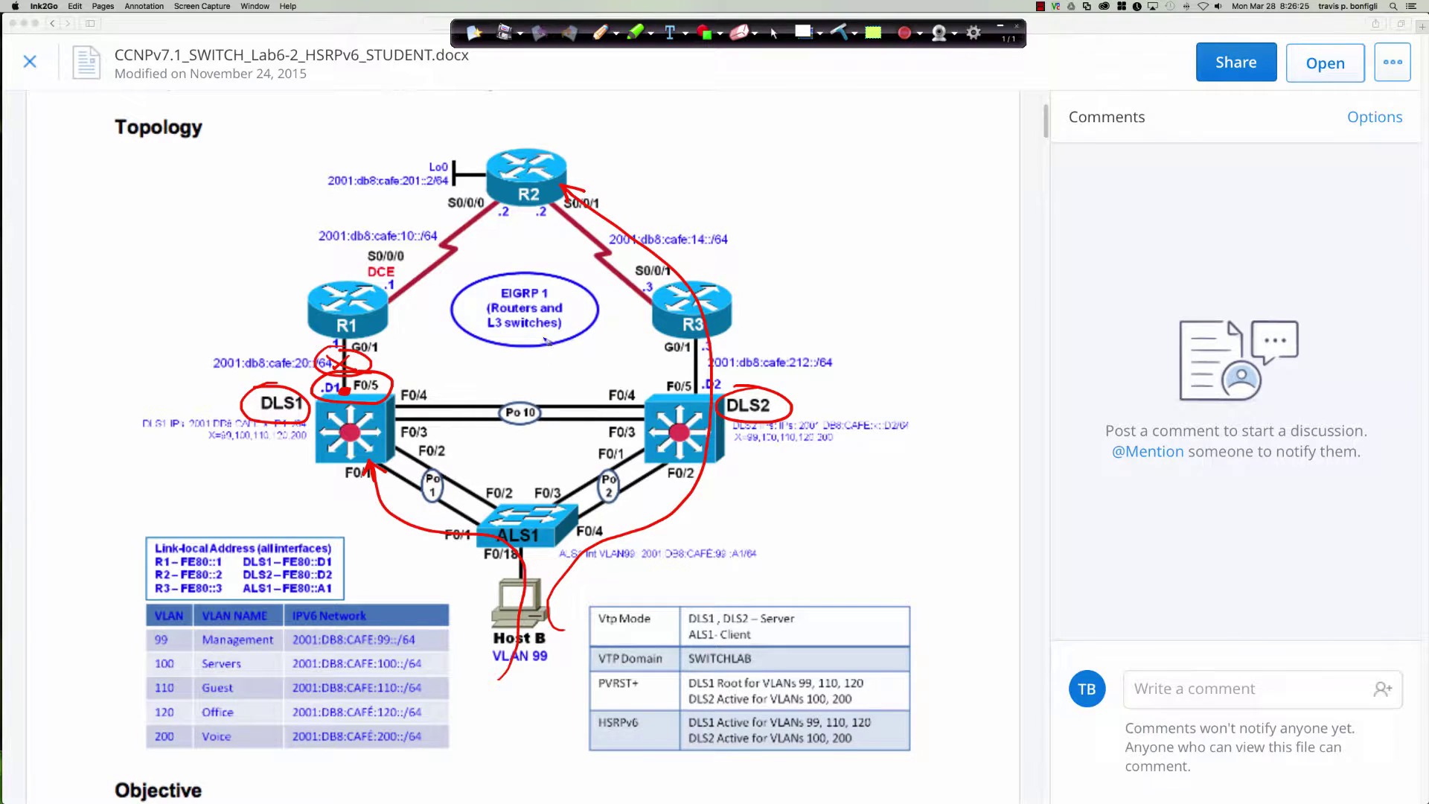
pyautogui.moveTo(361, 148)
pyautogui.mouseDown()
pyautogui.moveTo(310, 158)
pyautogui.moveTo(310, 192)
pyautogui.moveTo(420, 203)
pyautogui.moveTo(479, 182)
pyautogui.moveTo(462, 155)
pyautogui.moveTo(335, 146)
pyautogui.mouseUp()
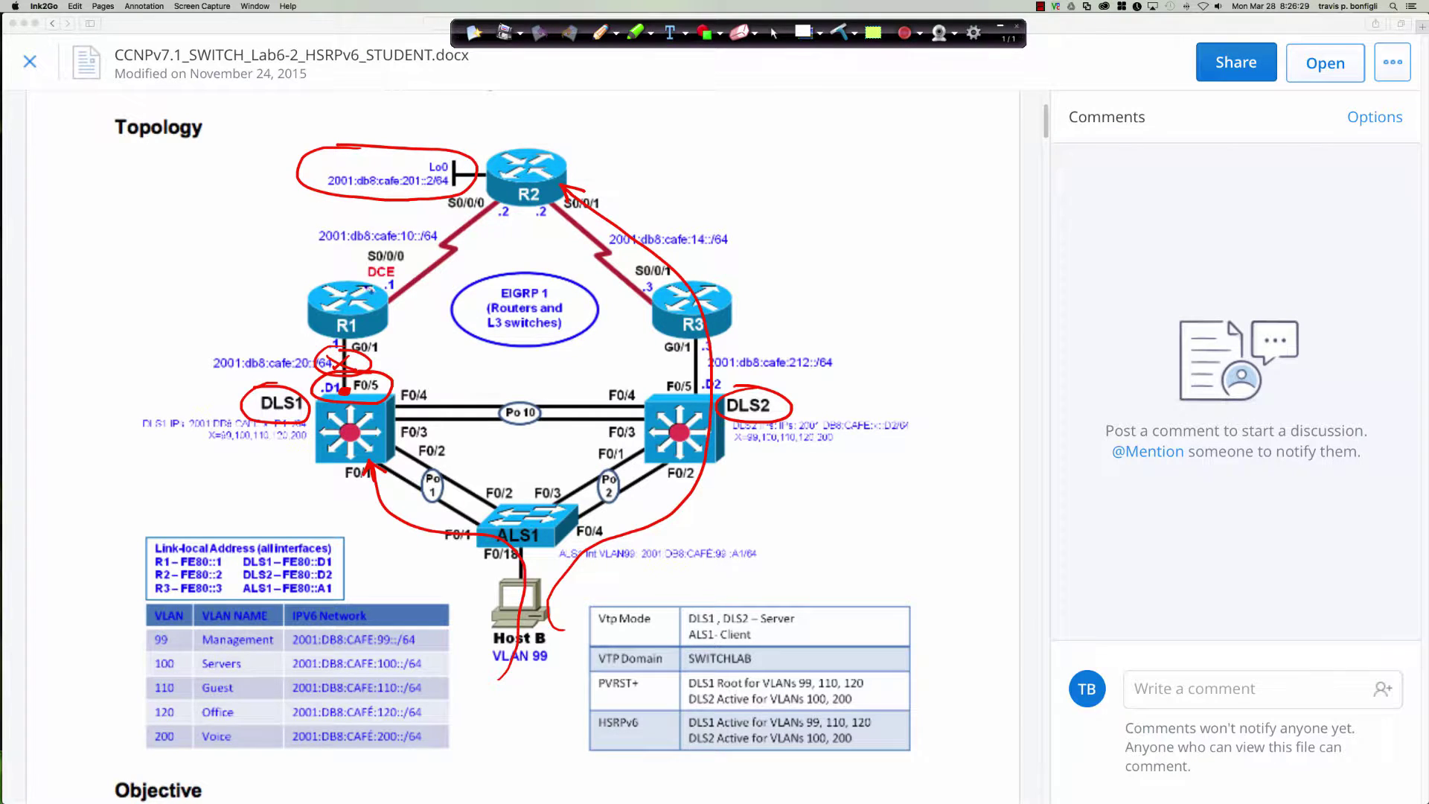
pyautogui.moveTo(414, 166); pyautogui.dragTo(424, 169)
pyautogui.moveTo(339, 155)
pyautogui.mouseDown()
pyautogui.moveTo(352, 172)
pyautogui.moveTo(406, 159)
pyautogui.moveTo(414, 139)
pyautogui.mouseUp()
pyautogui.moveTo(415, 139); pyautogui.dragTo(414, 164)
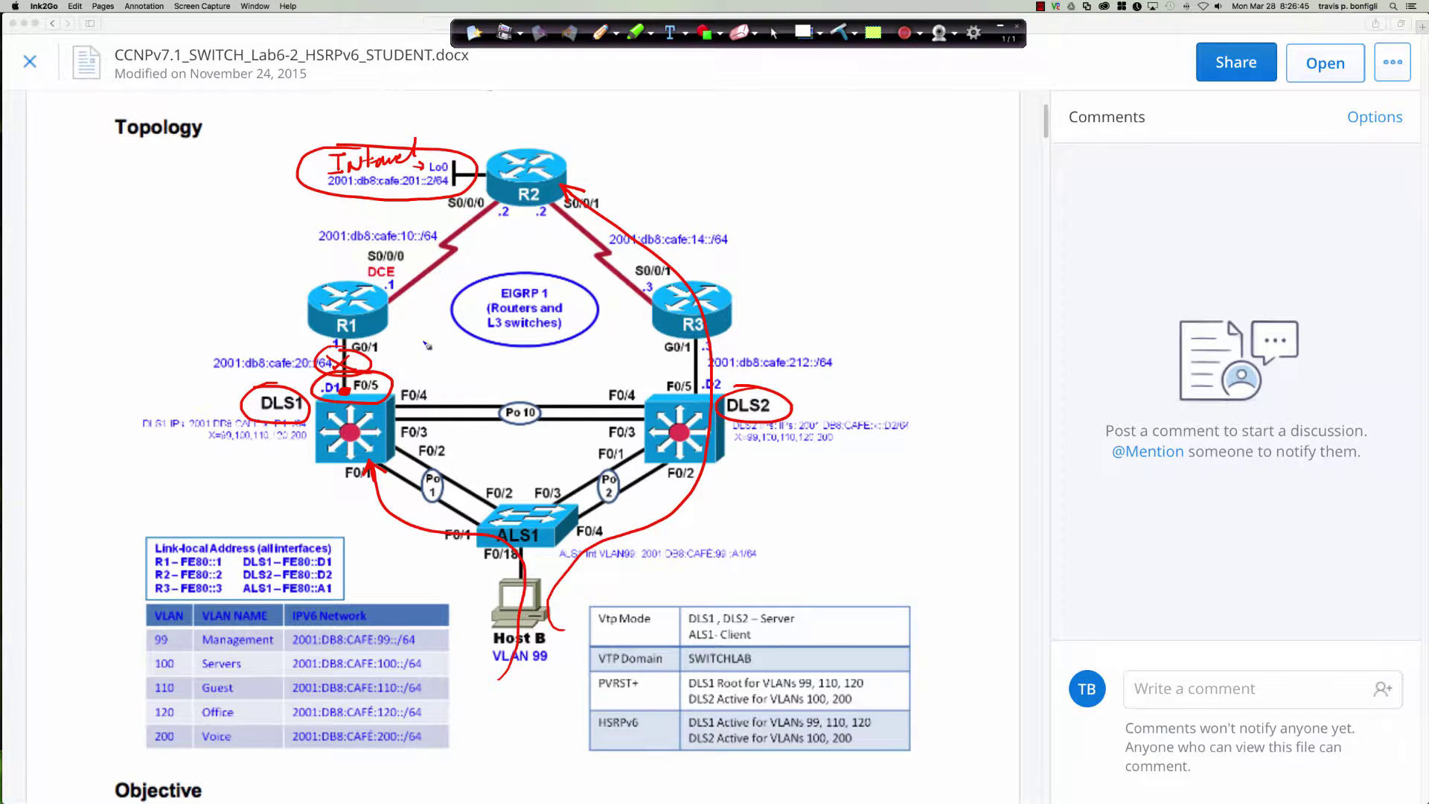
pyautogui.click(841, 33)
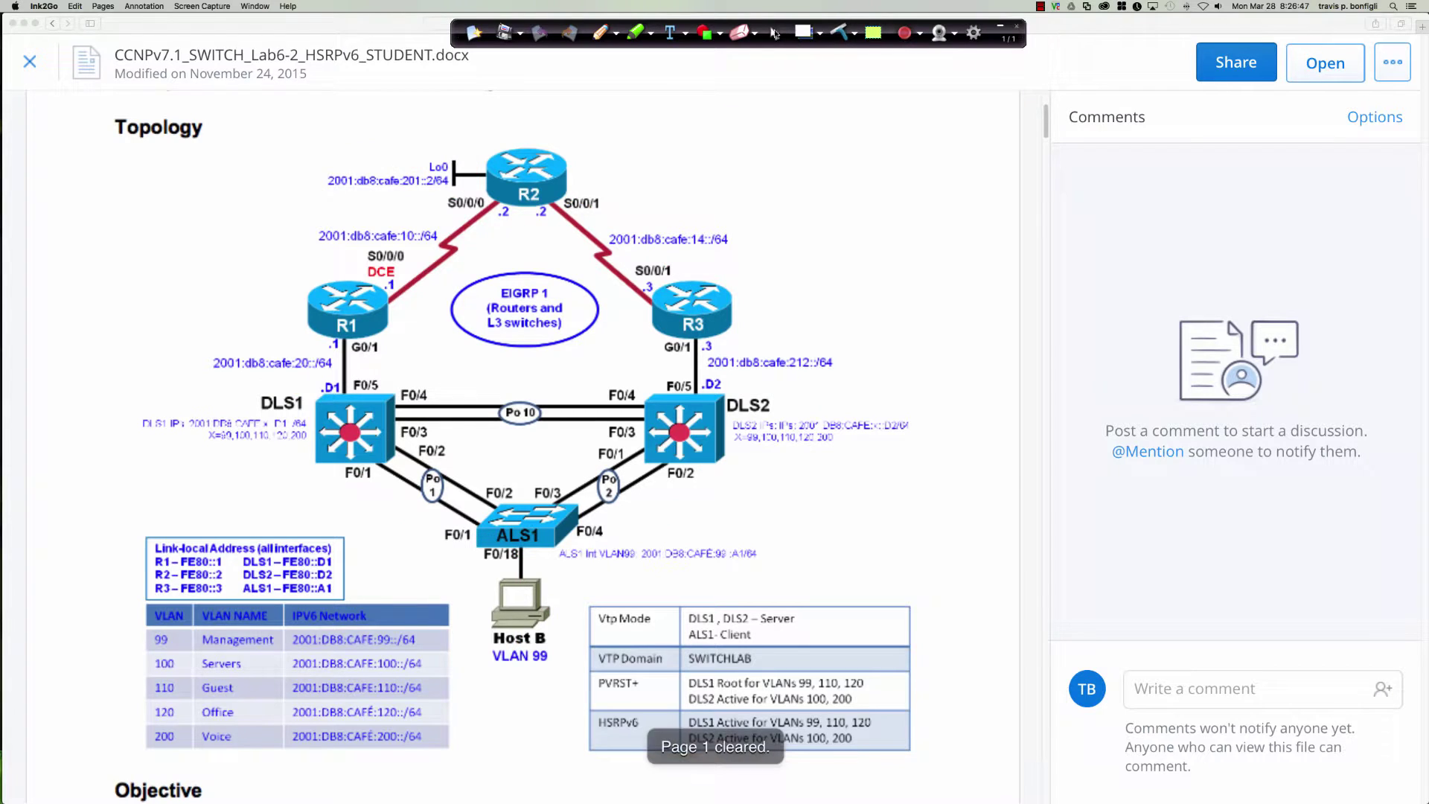
# - Restore the normal cursor, switch back to SecureCRT and bring up the DLSw01 session at a fresh prompt
pyautogui.click(774, 33)
pyautogui.press('super+Tab')
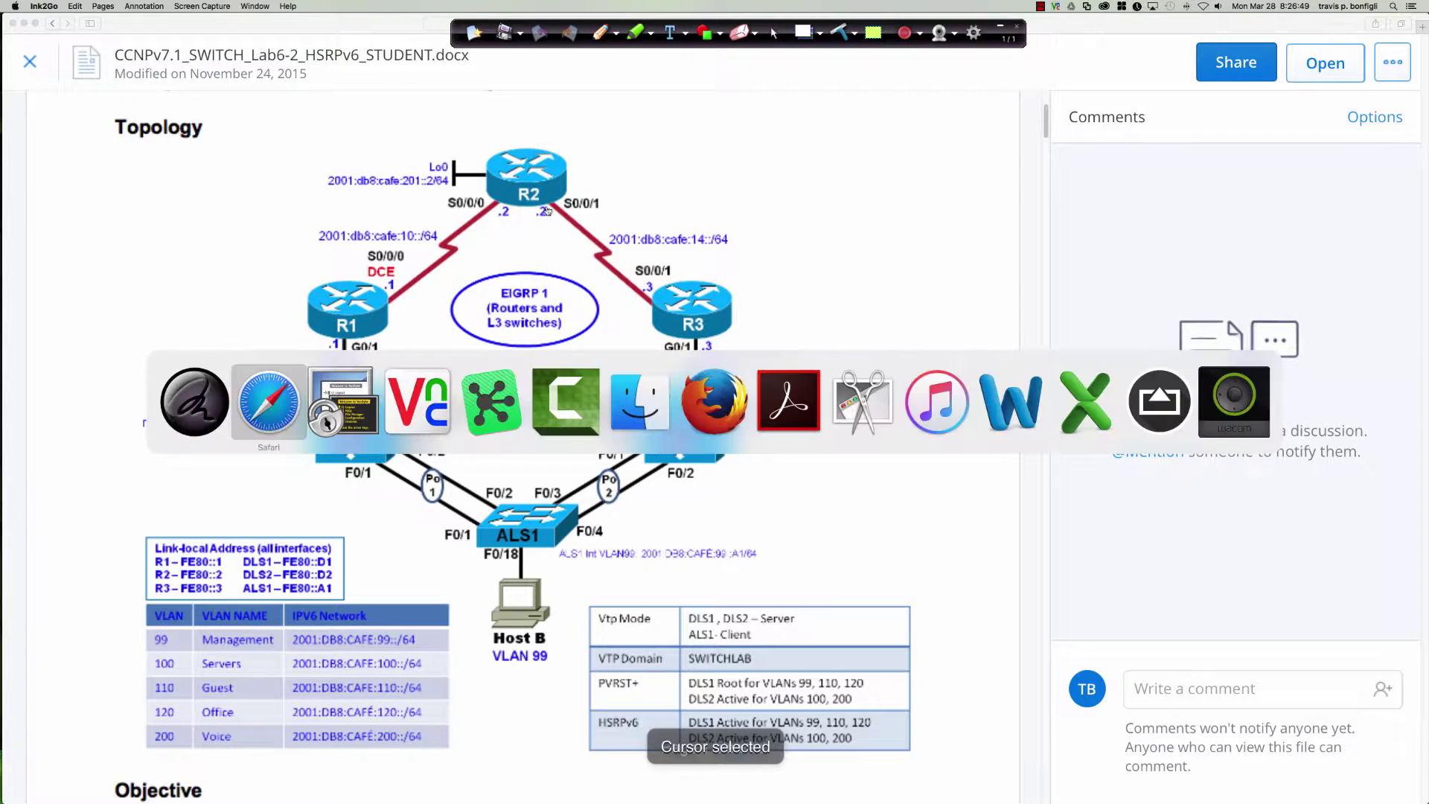
pyautogui.press('super+Tab')
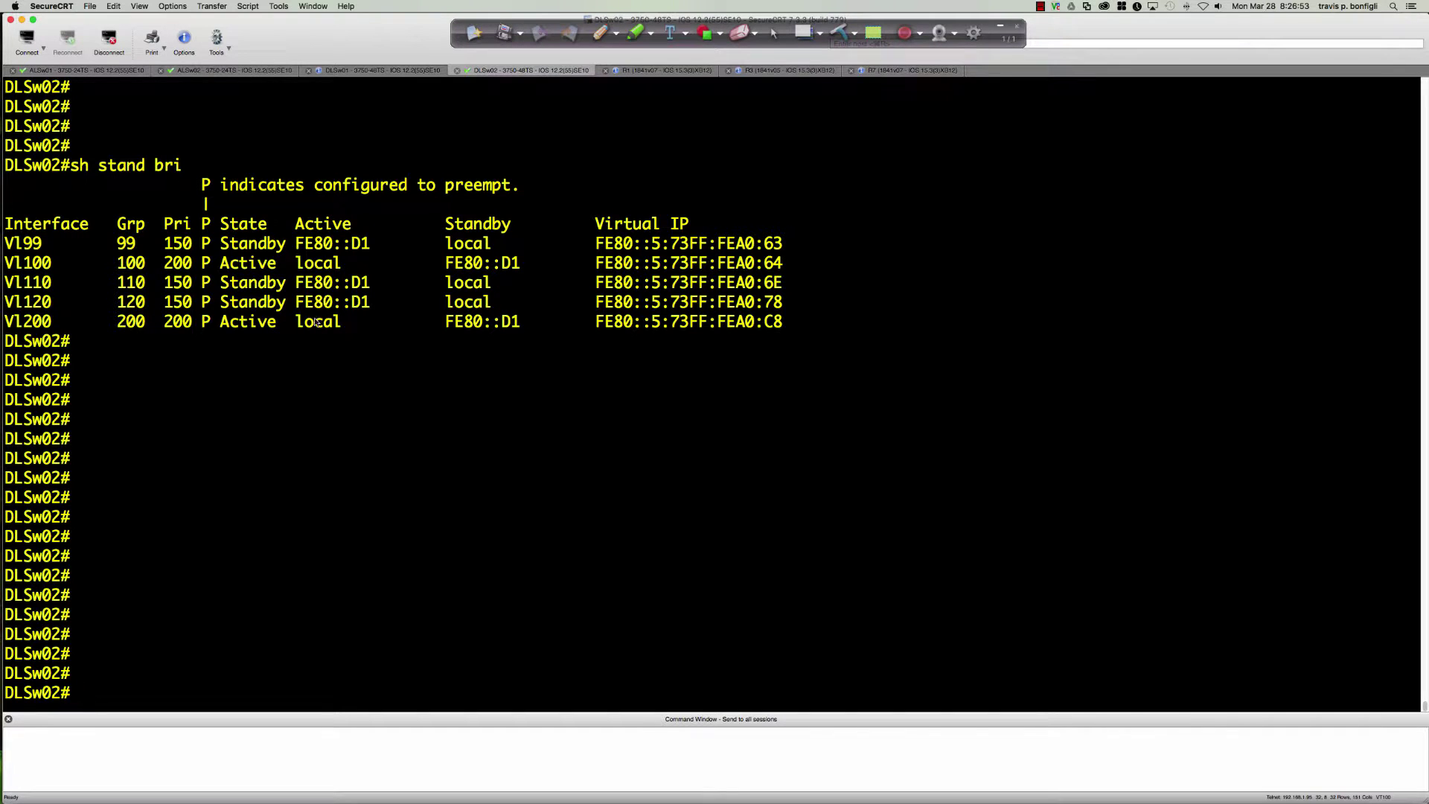
pyautogui.click(336, 72)
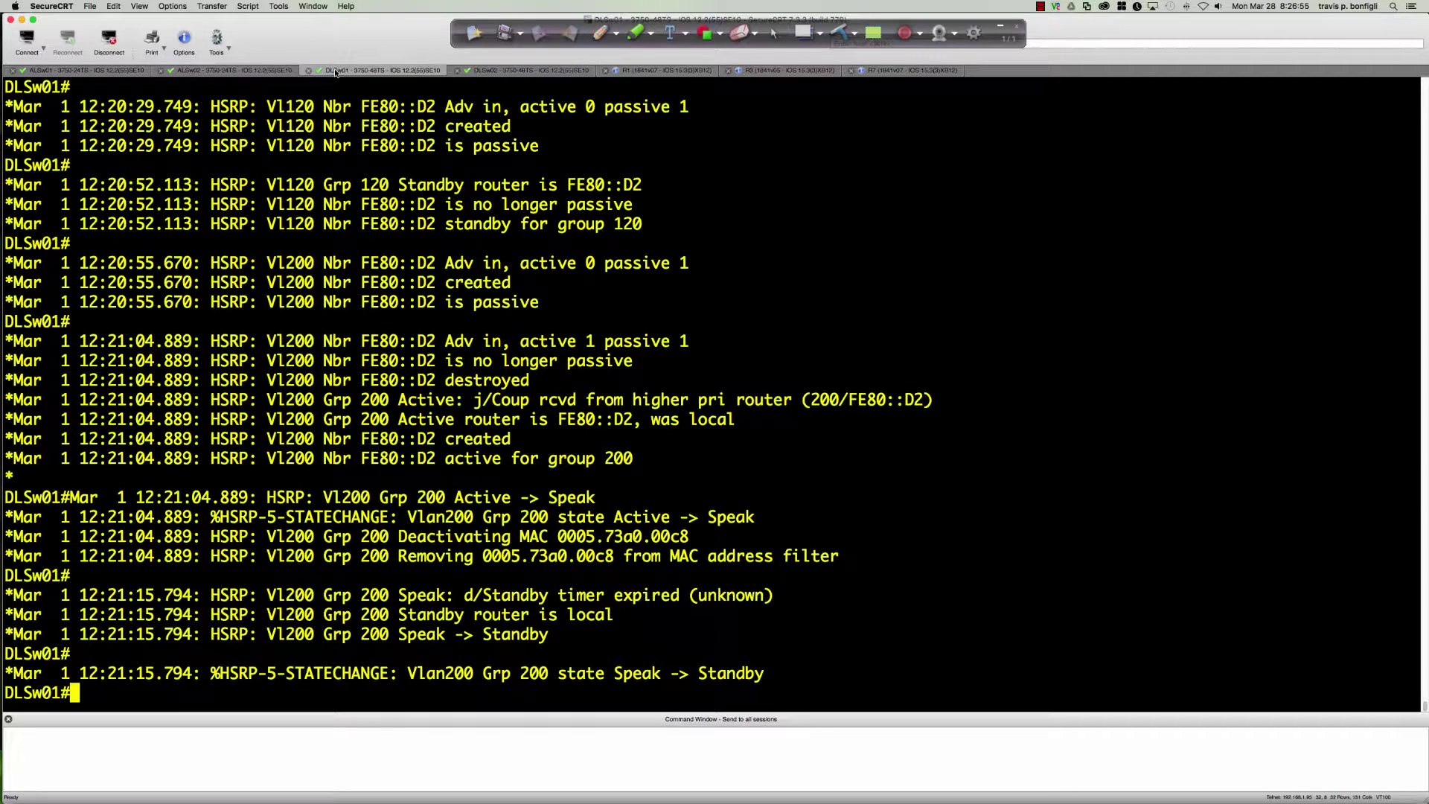
pyautogui.press('Return')
pyautogui.press('Return')
pyautogui.press('Return')
pyautogui.press('Return')
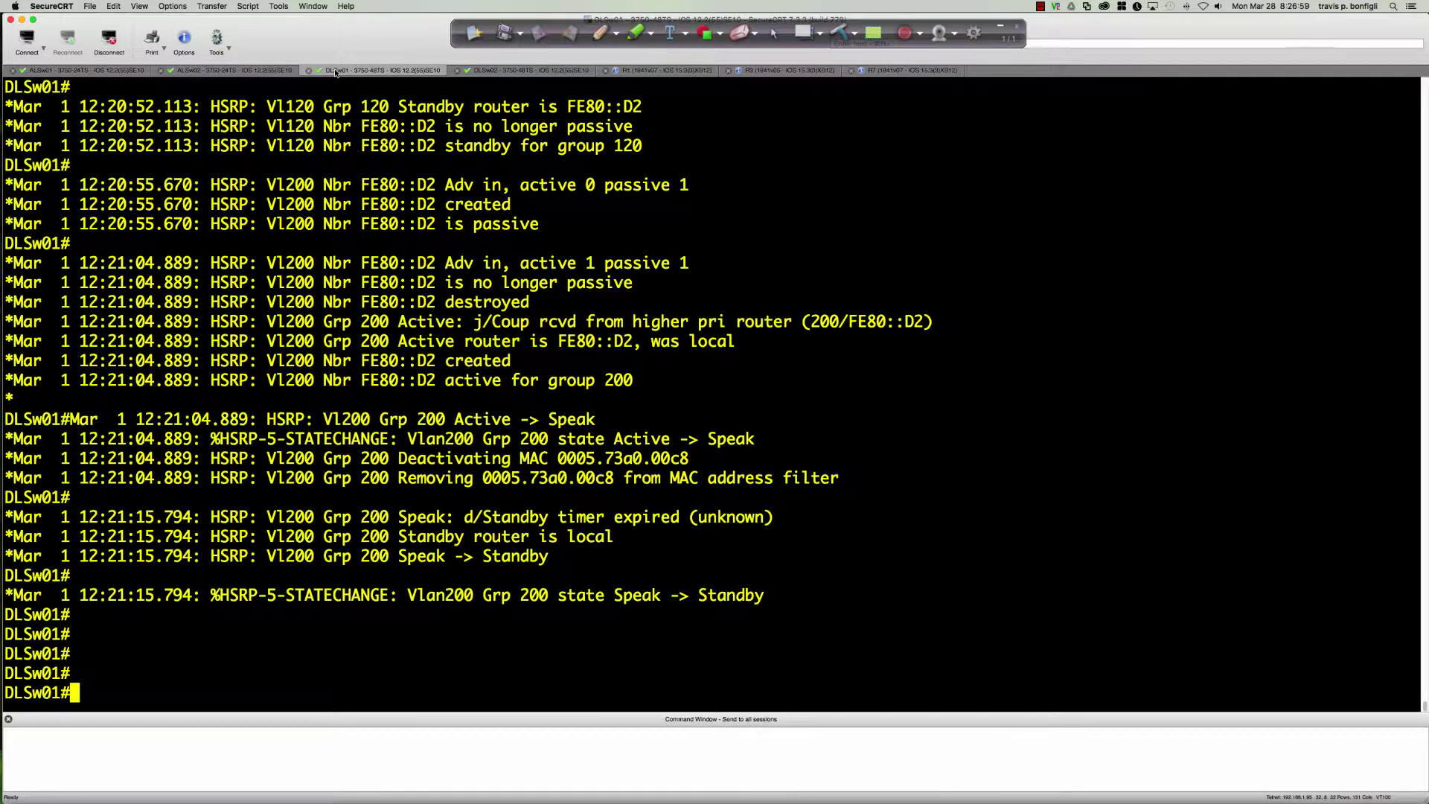
pyautogui.press('Return')
pyautogui.press('Return')
pyautogui.press('Return')
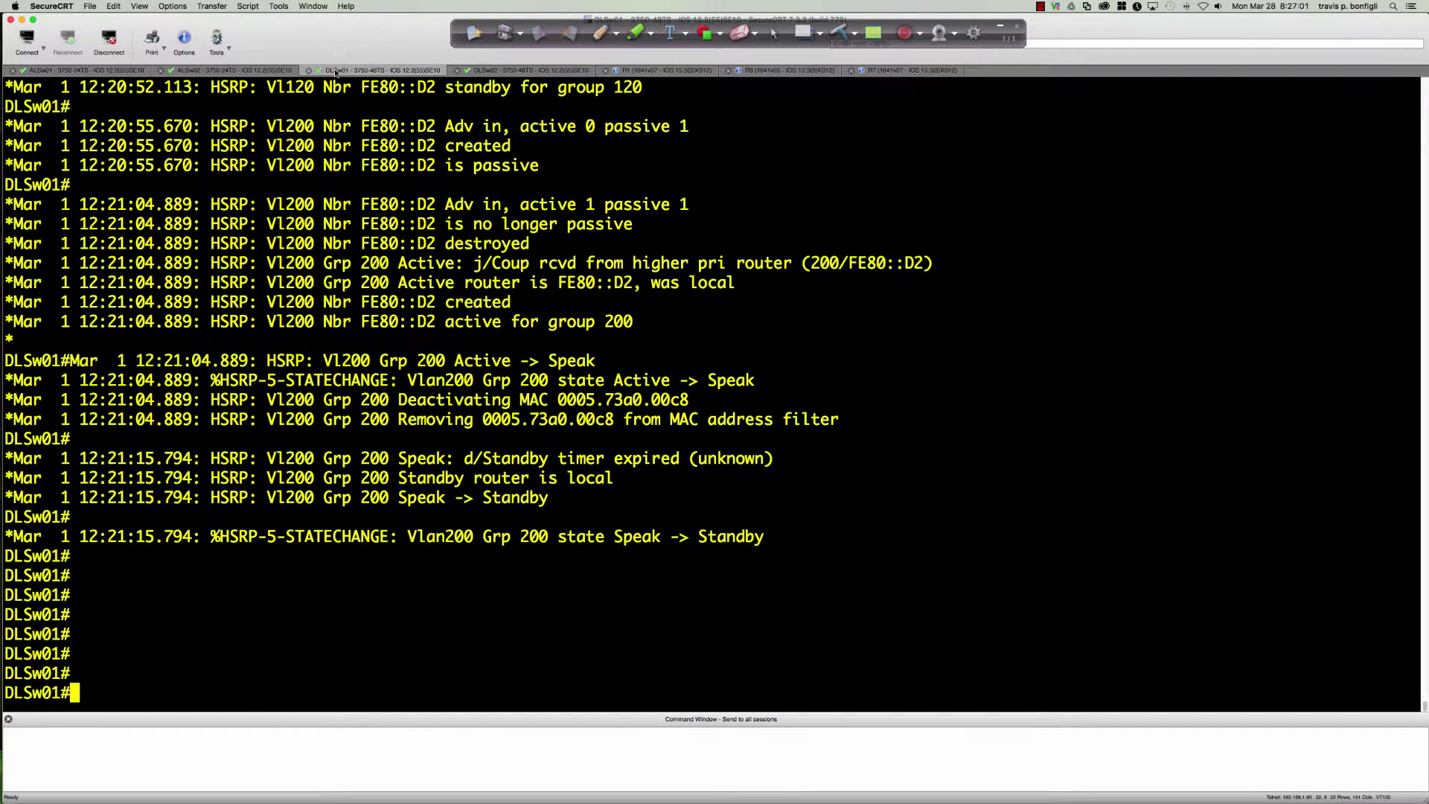
# - Enter global configuration mode on DLSw01 and open interface configuration for VLAN 99
pyautogui.write('conf t')
pyautogui.press('Return')
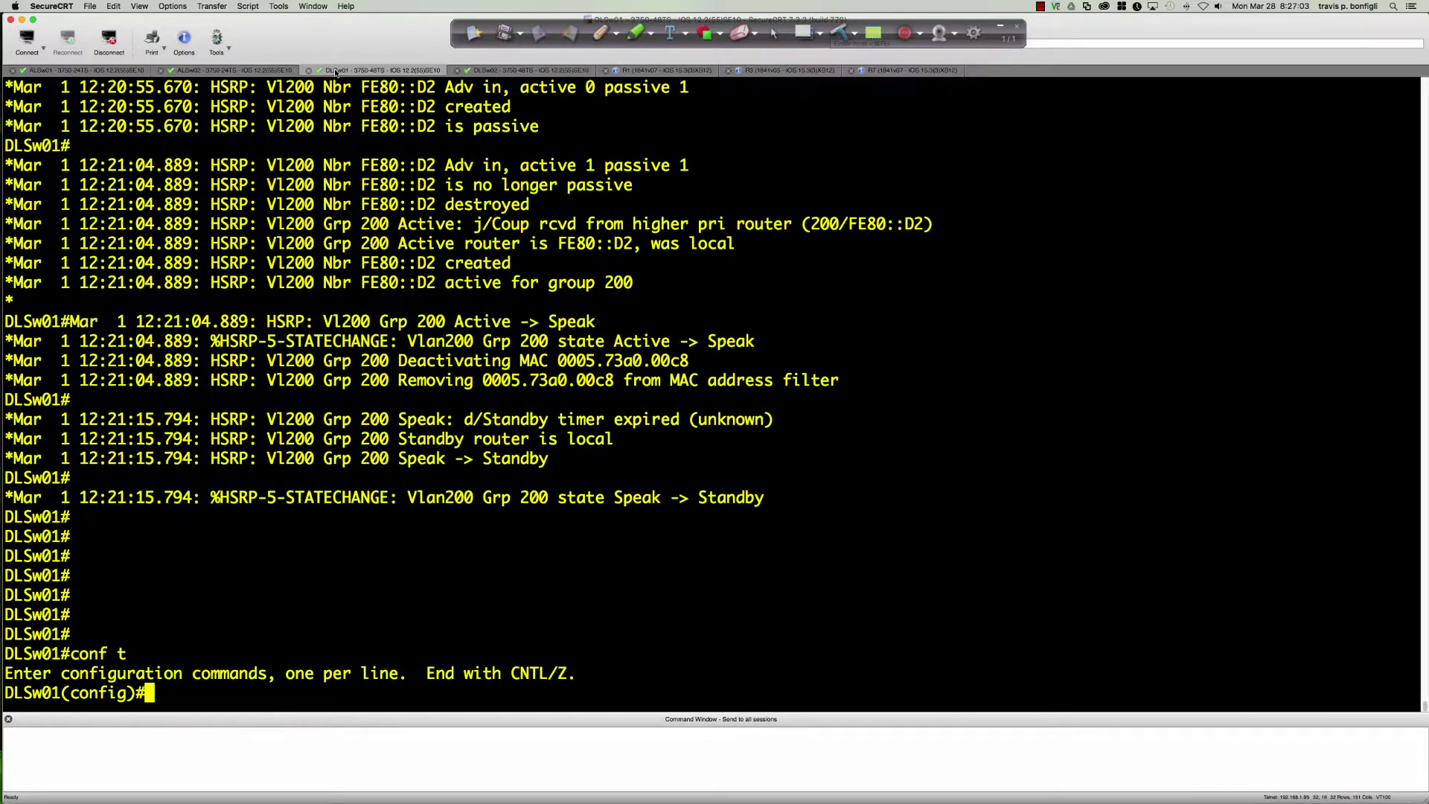
pyautogui.write('int vlan 99')
pyautogui.press('Return')
# - Start the standby group 99 track command for fastEthernet 0/5 on VLAN 99 and query its next options
pyautogui.write('st')
pyautogui.press('Return')
pyautogui.write('standby ')
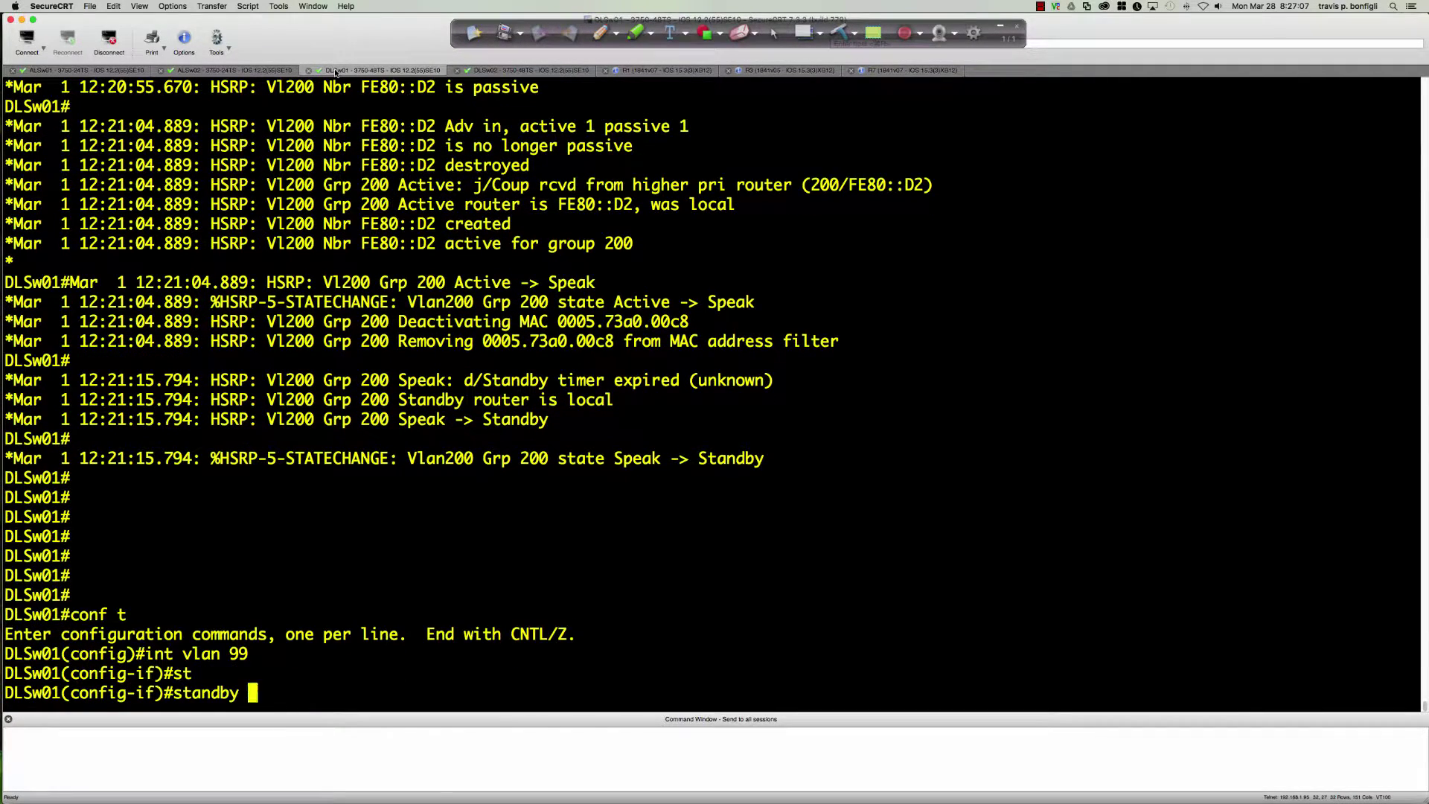
pyautogui.write('99 tra')
pyautogui.press('Tab')
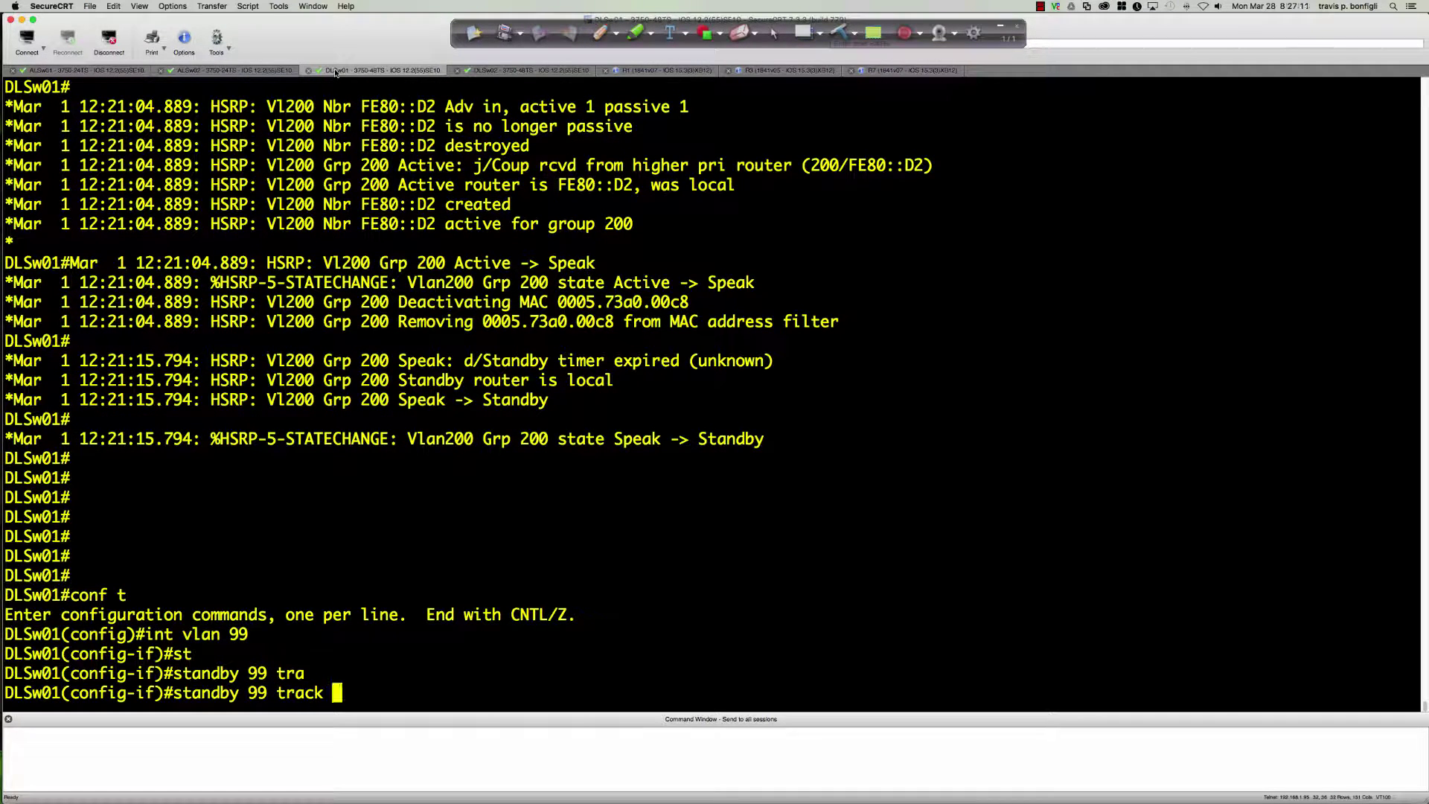
pyautogui.write('fa')
pyautogui.press('Tab')
pyautogui.write('0/5')
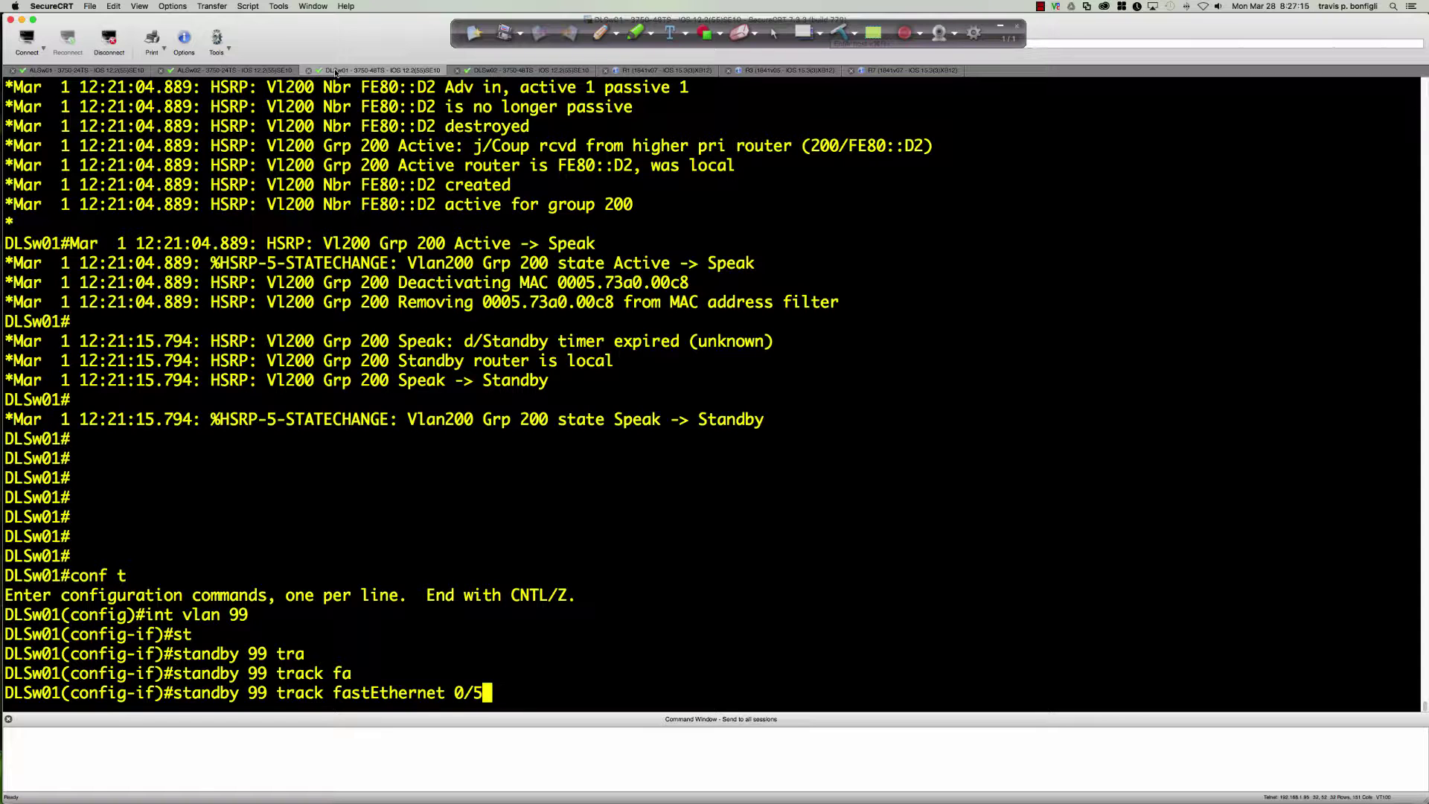
pyautogui.write(' ?')
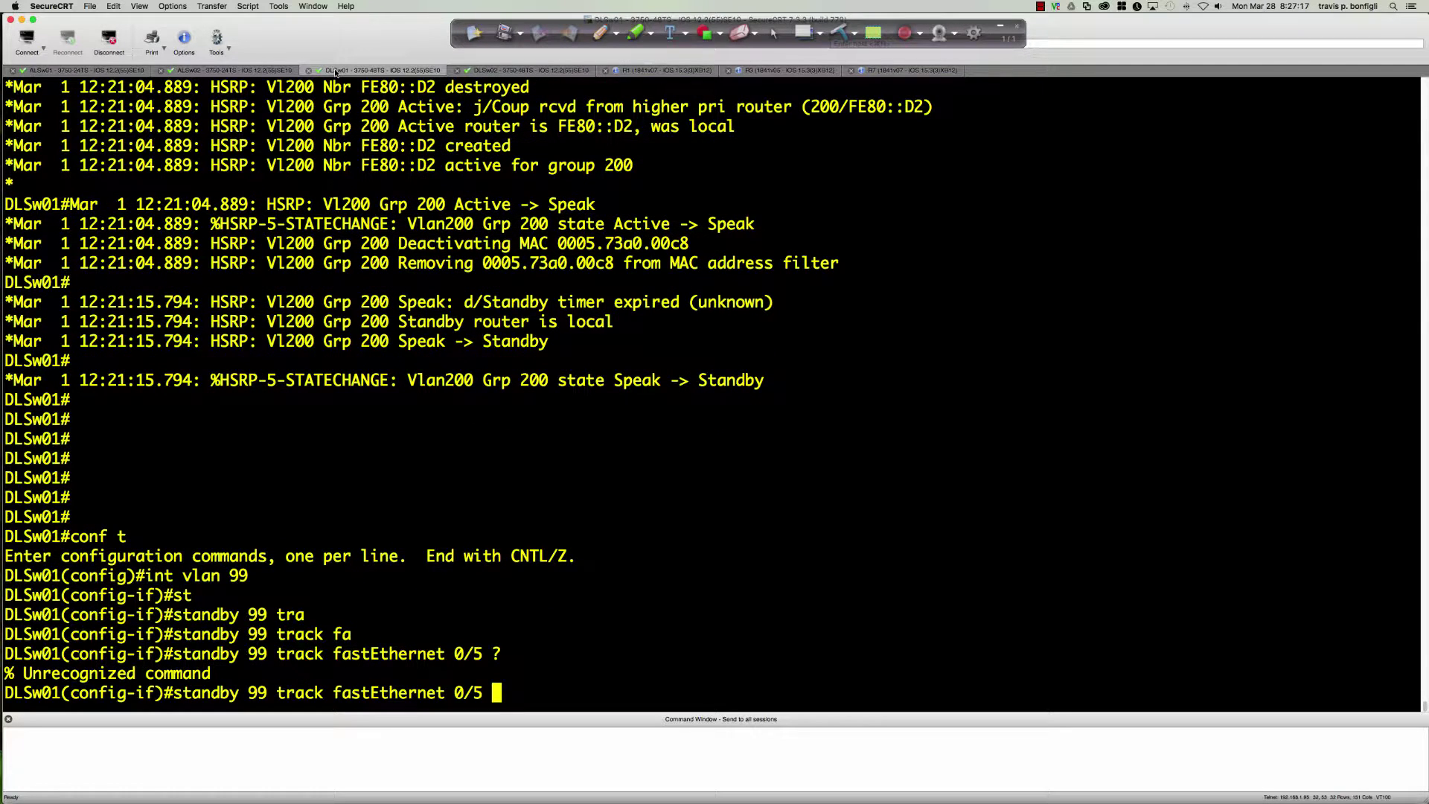
# - Look up the valid interface numbering, then make group 99 track fastEthernet 1/0/5 with a priority decrement of 51
pyautogui.press('BackSpace')
pyautogui.press('BackSpace')
pyautogui.press('BackSpace')
pyautogui.press('BackSpace')
pyautogui.write('?')
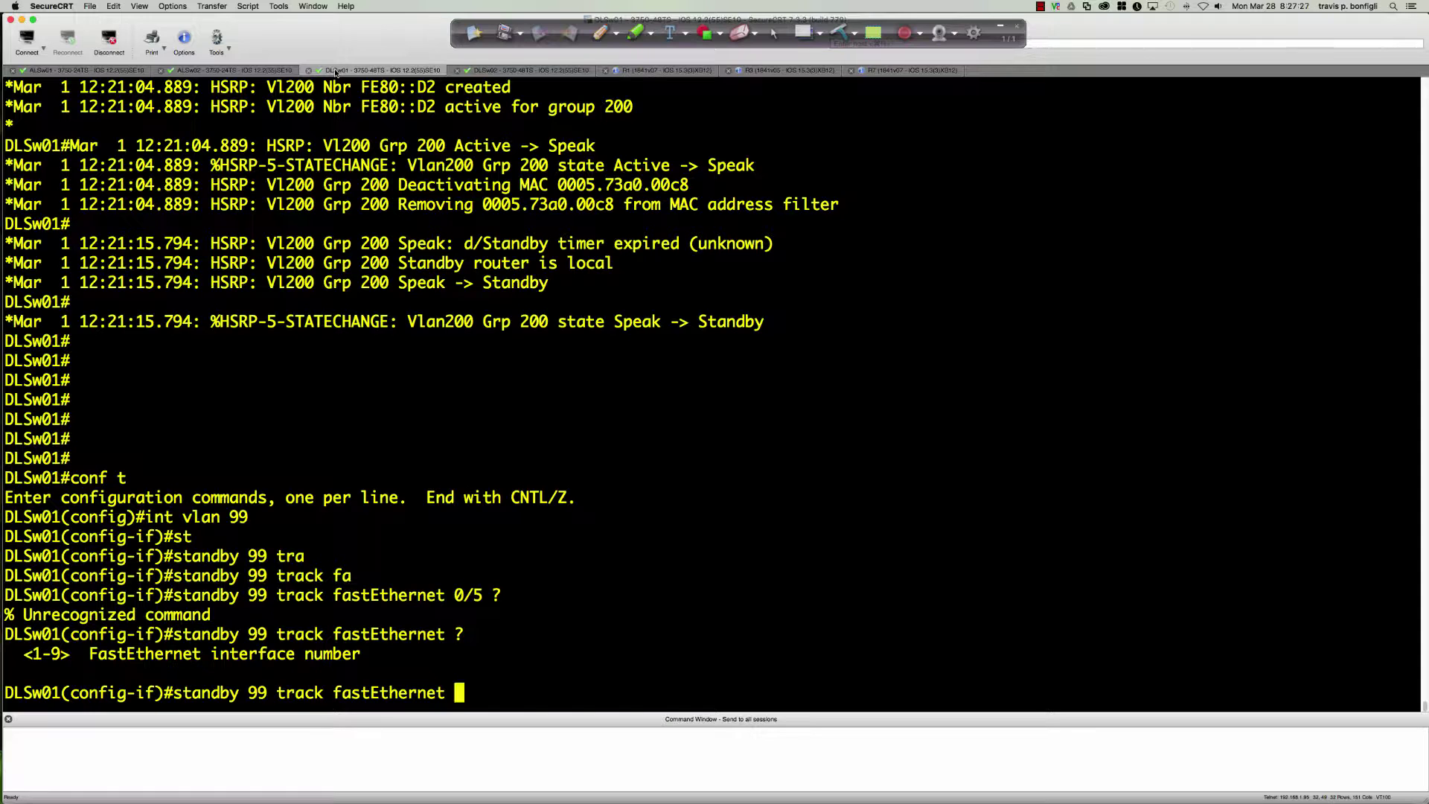
pyautogui.press('BackSpace')
pyautogui.write('0')
pyautogui.press('BackSpace')
pyautogui.write('1/0/5 ?')
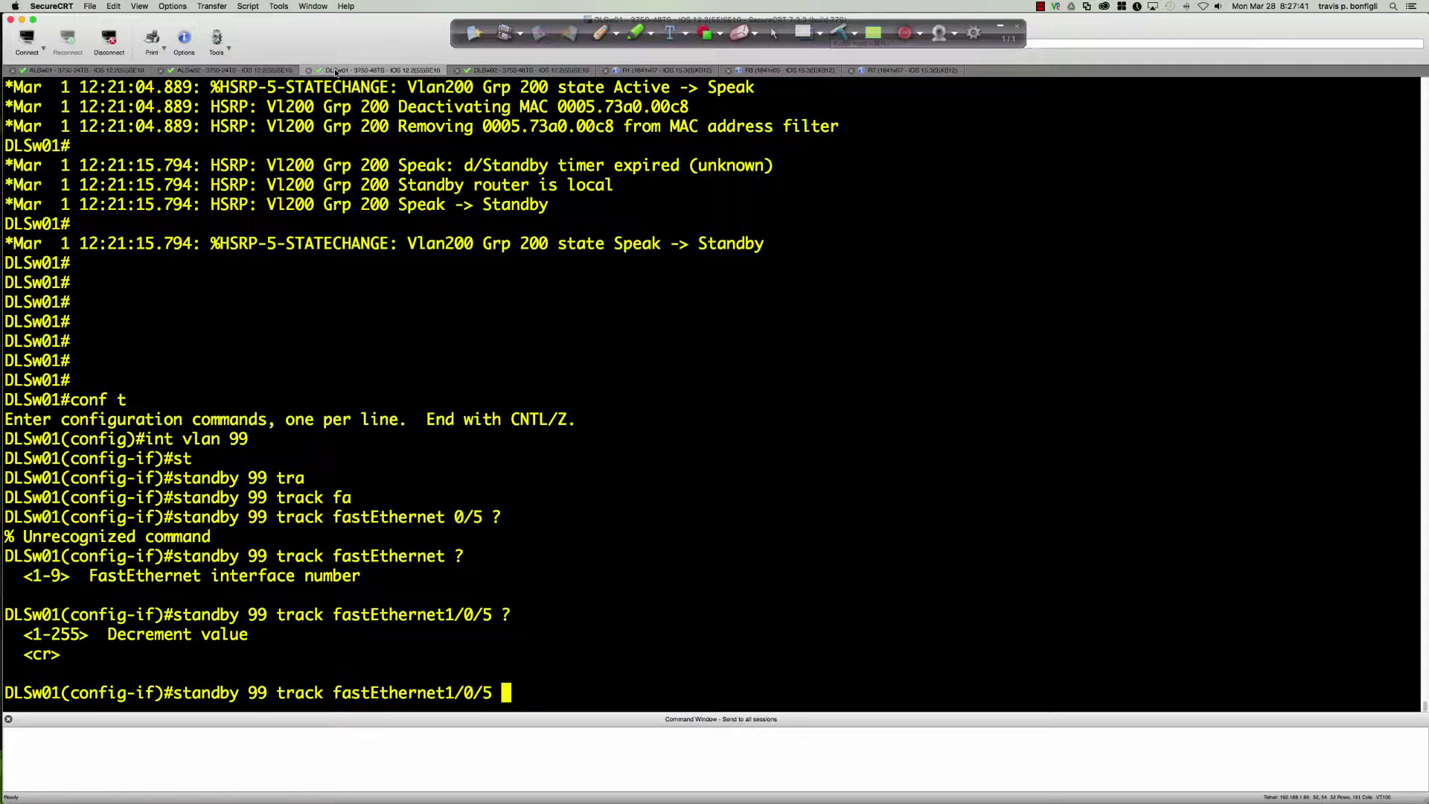
pyautogui.write('51')
pyautogui.press('Return')
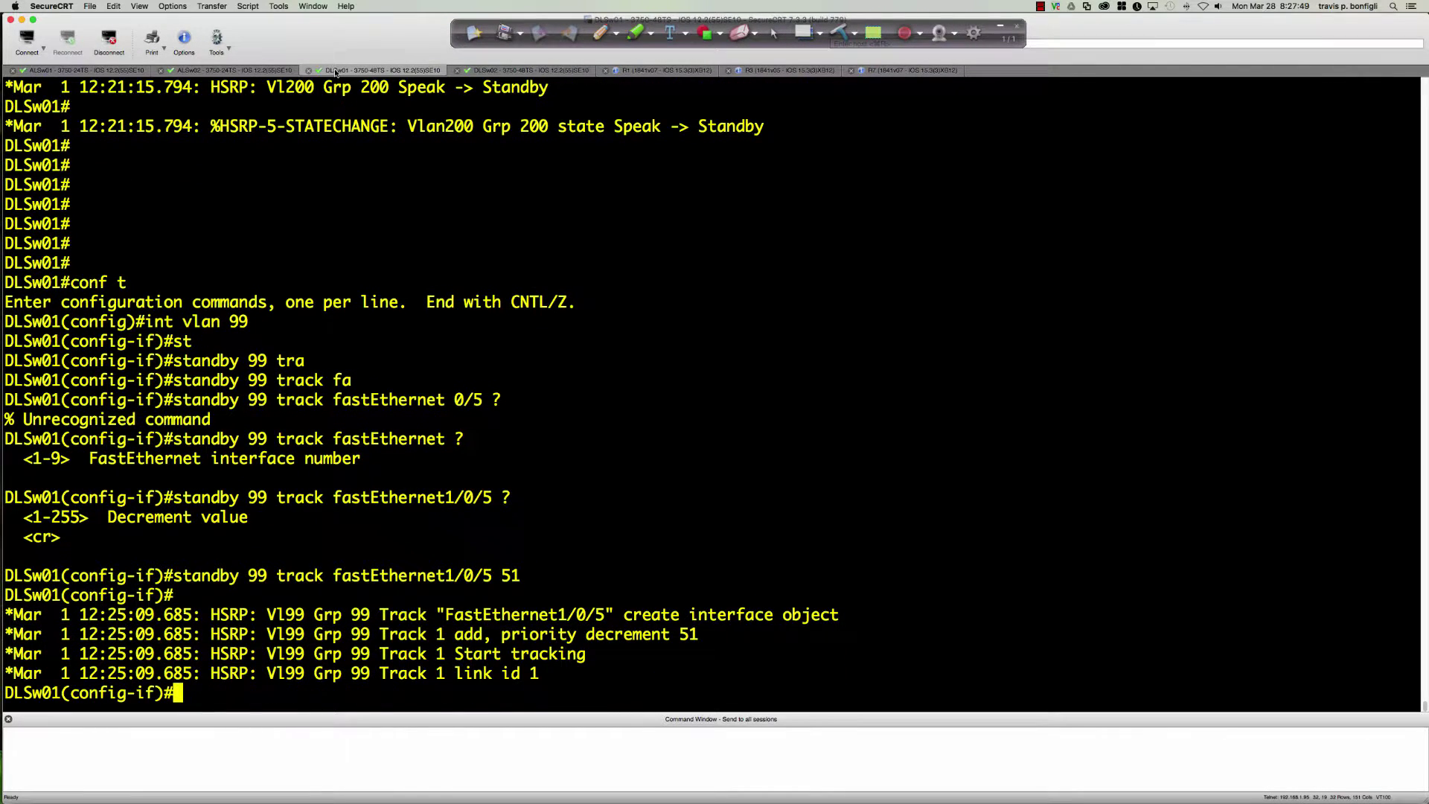
pyautogui.press('Return')
pyautogui.press('Return')
# - On interface VLAN 110, make standby group 110 track fastEthernet 1/0/5 with a decrement of 51
pyautogui.write('int vlan 110')
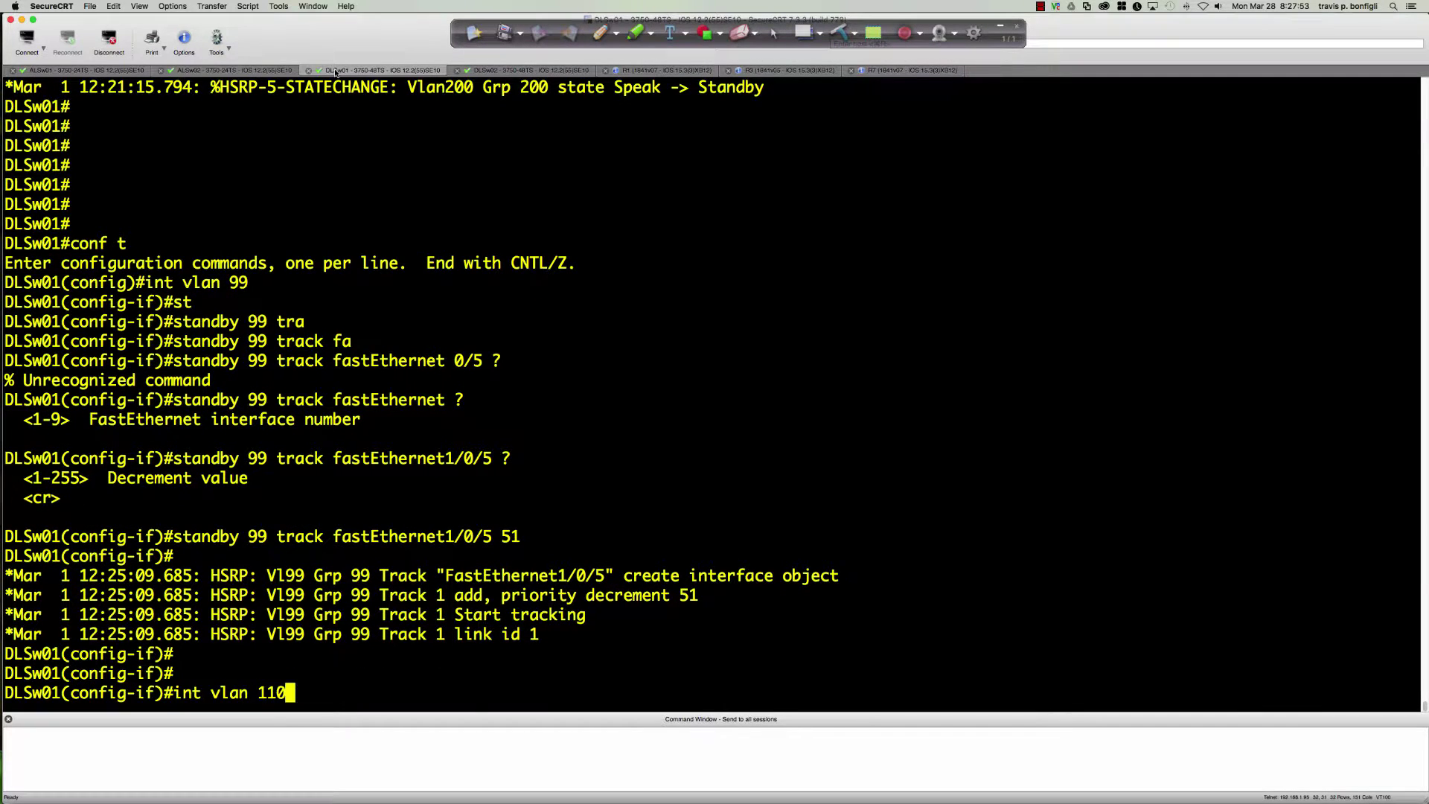
pyautogui.press('Return')
pyautogui.write('st')
pyautogui.press('Tab')
pyautogui.write('110 tra')
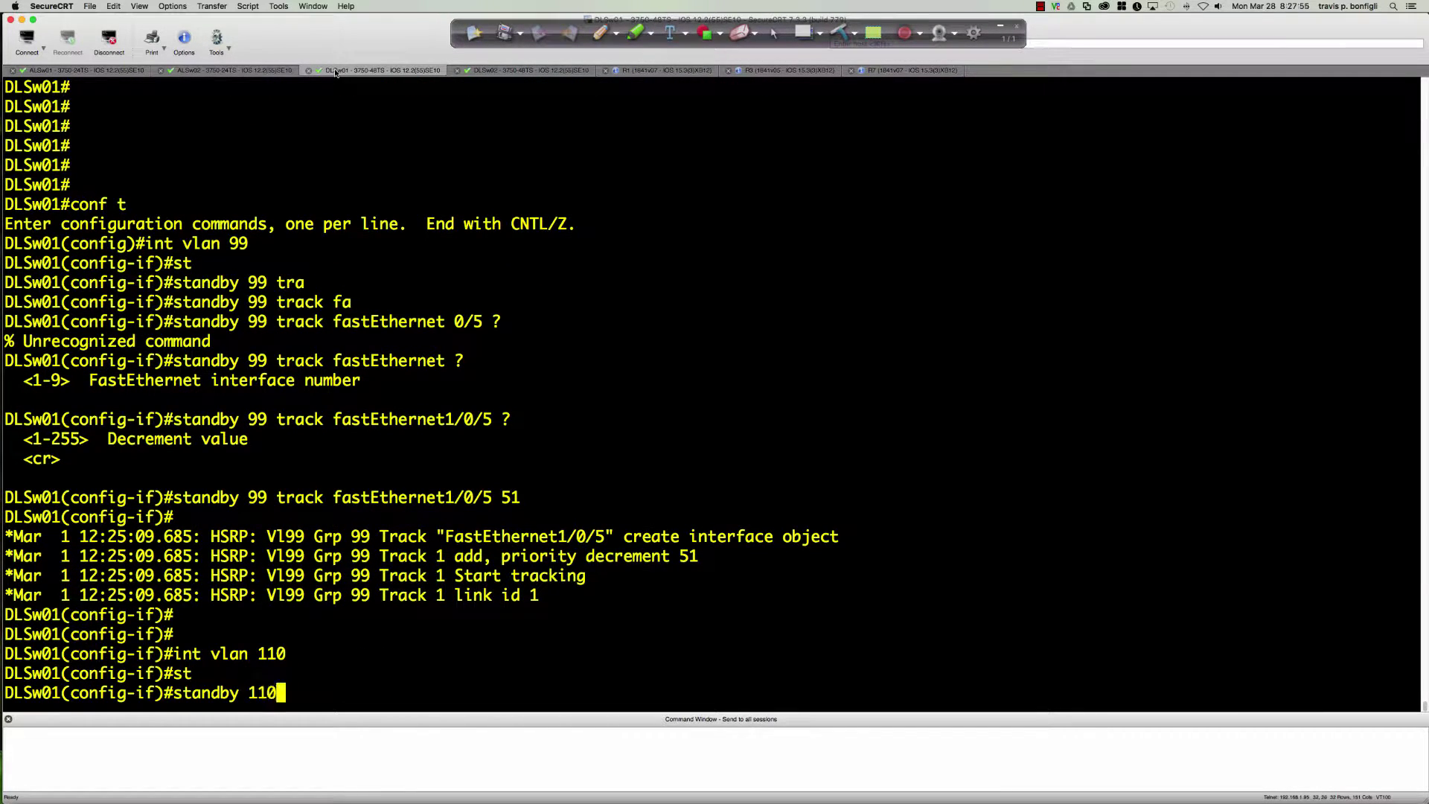
pyautogui.press('Tab')
pyautogui.write('fa')
pyautogui.press('Tab')
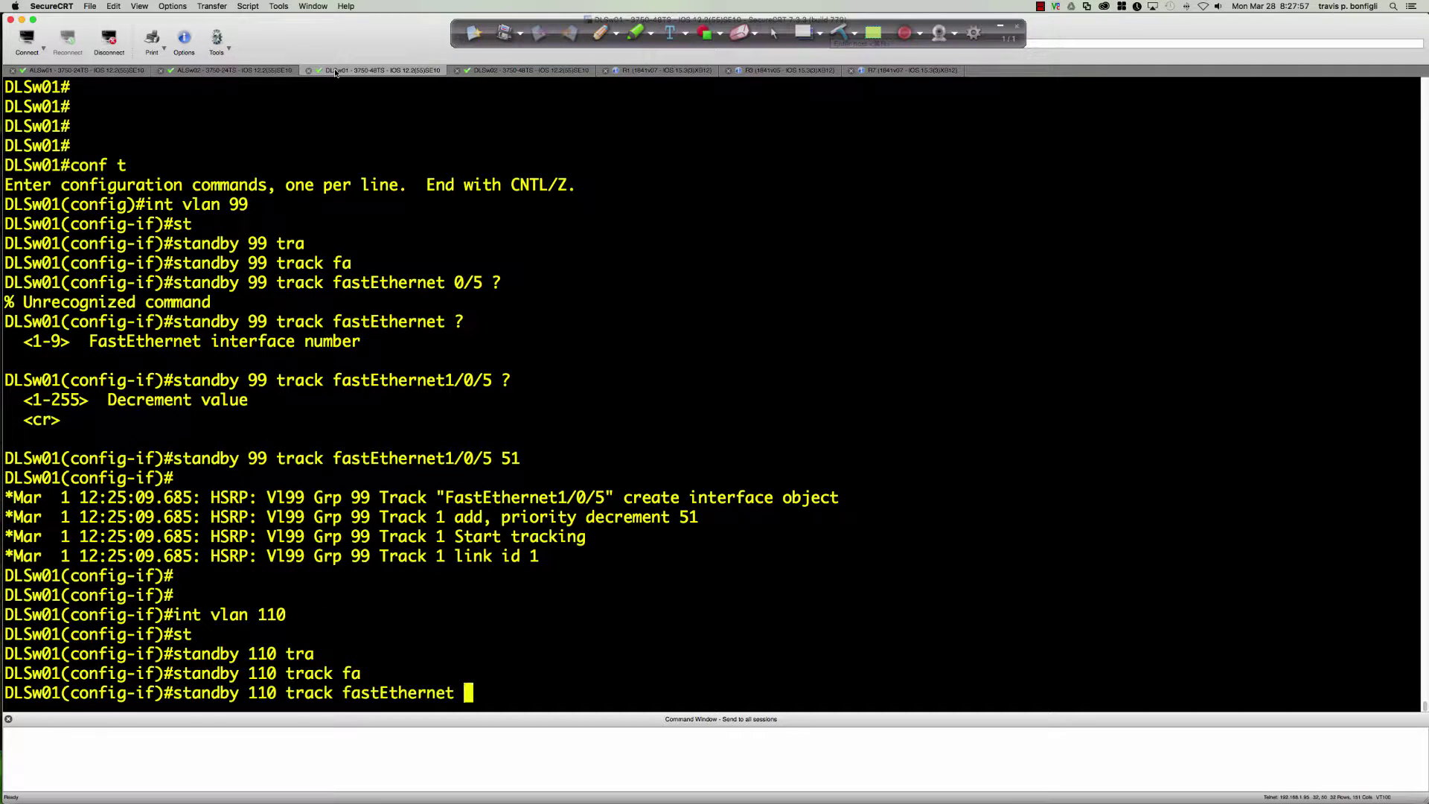
pyautogui.write('1/0/5 51')
pyautogui.press('Return')
pyautogui.press('Return')
pyautogui.press('Return')
pyautogui.press('Return')
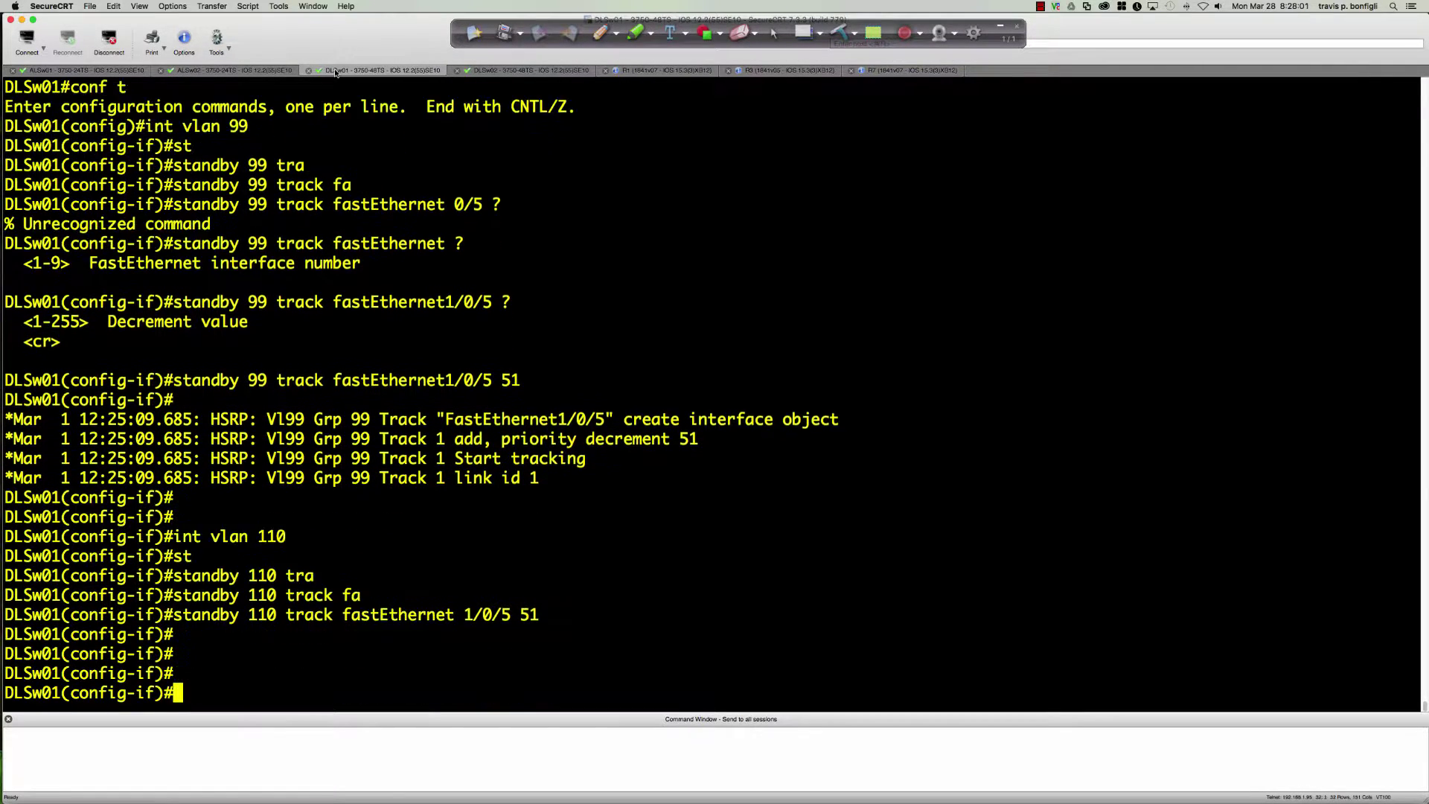
# - On interface VLAN 120, make standby group 120 track fastEthernet 1/0/5 with a decrement of 51
pyautogui.write('int vlan 120')
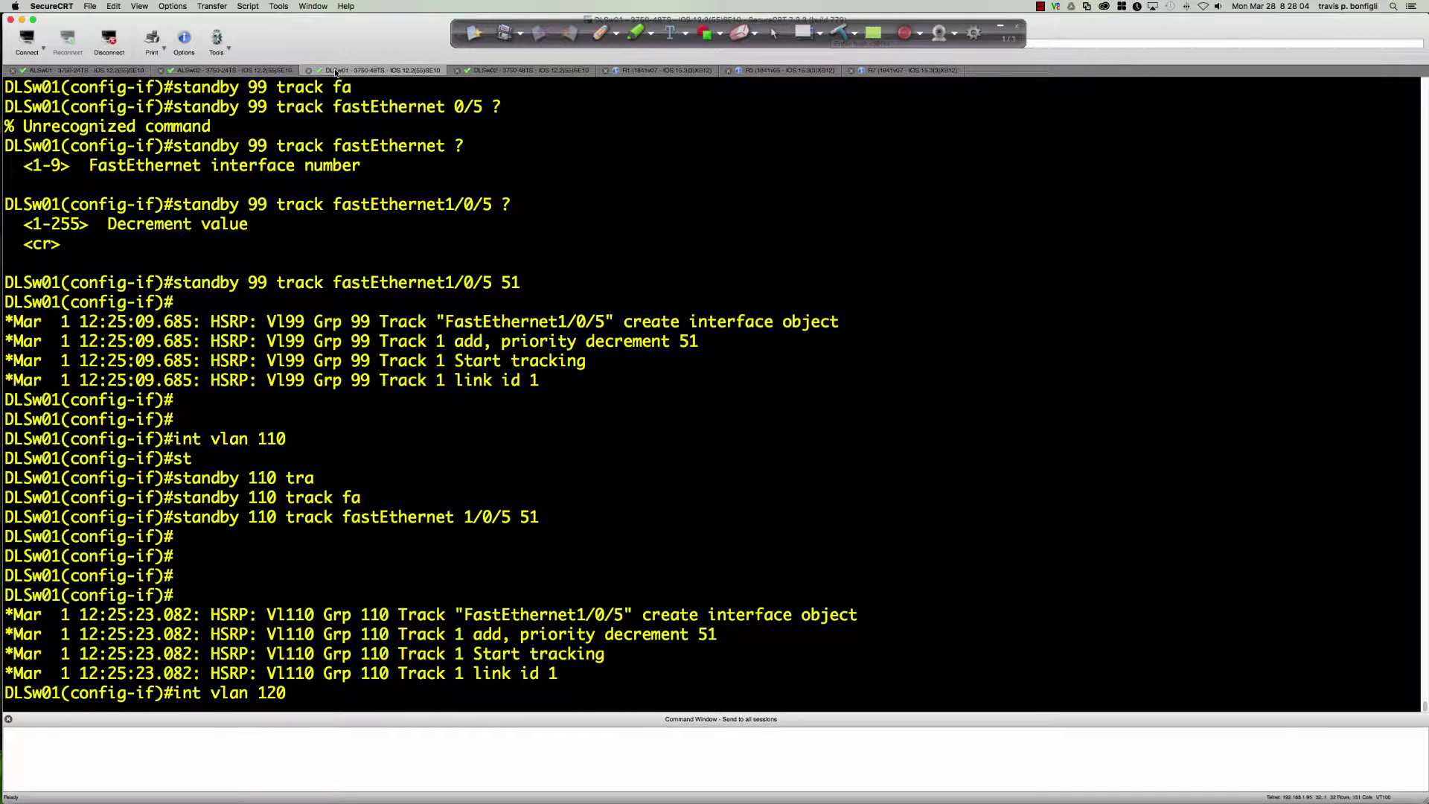
pyautogui.press('Return')
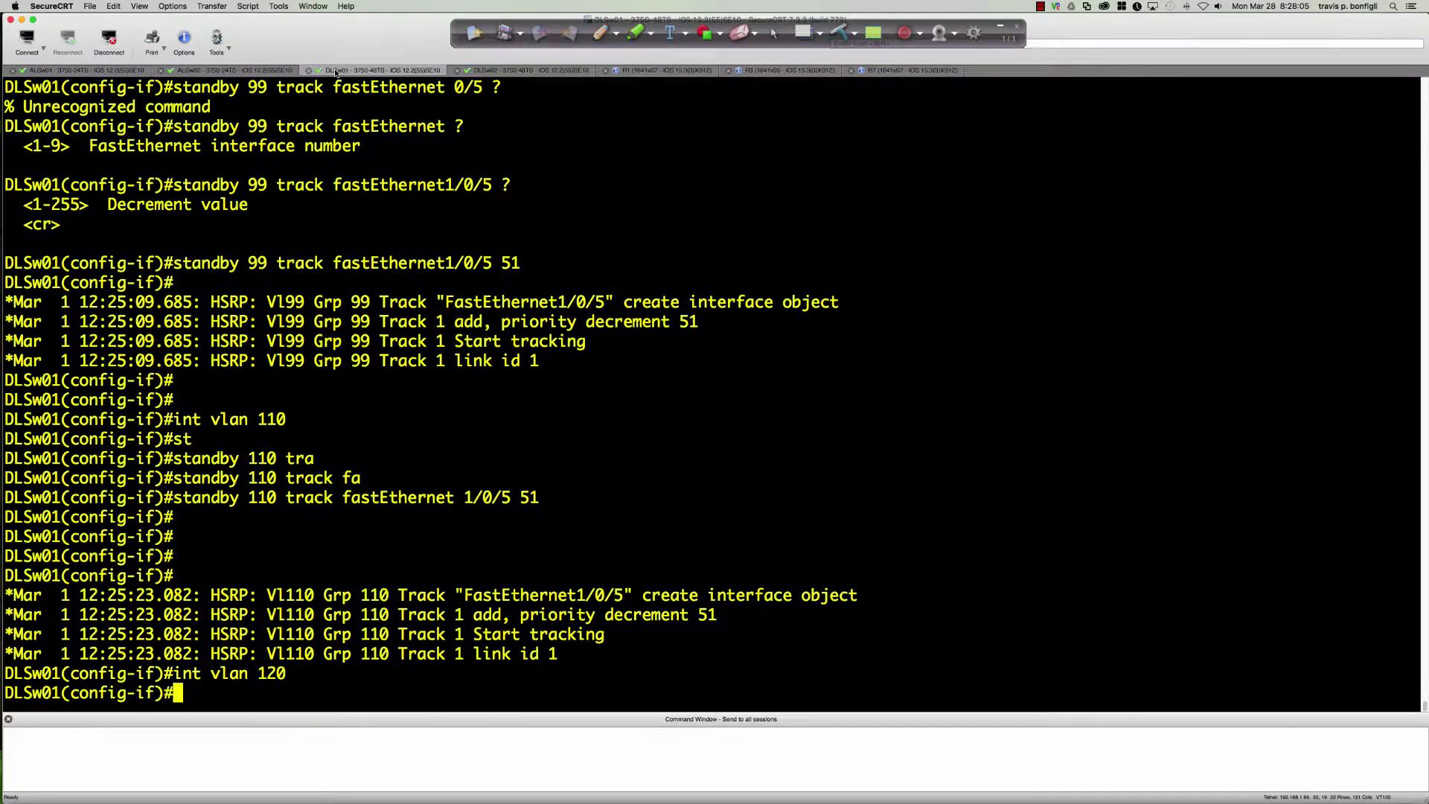
pyautogui.write('stan')
pyautogui.press('Tab')
pyautogui.write('120 tra')
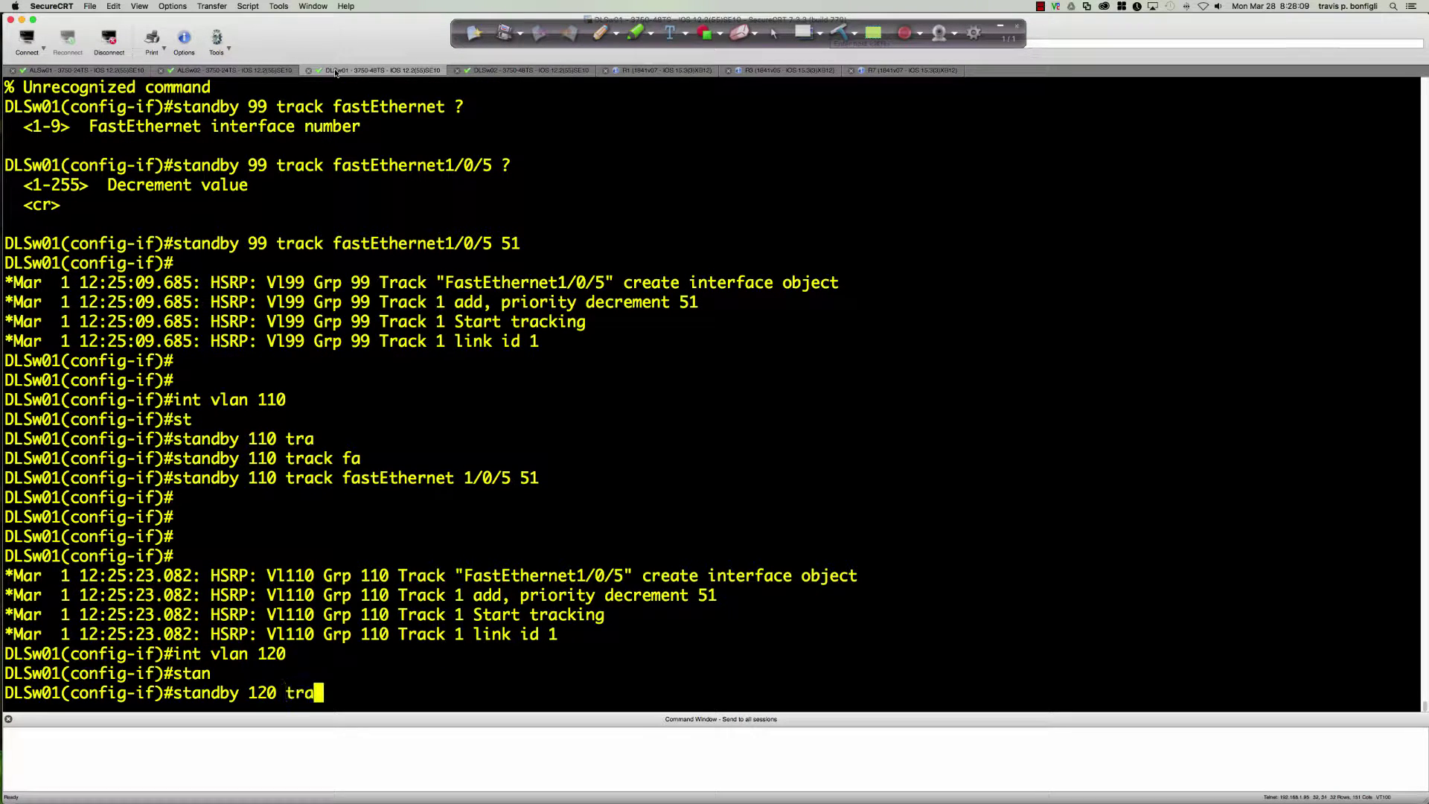
pyautogui.press('Tab')
pyautogui.write('f')
pyautogui.press('Tab')
pyautogui.write('a')
pyautogui.press('Tab')
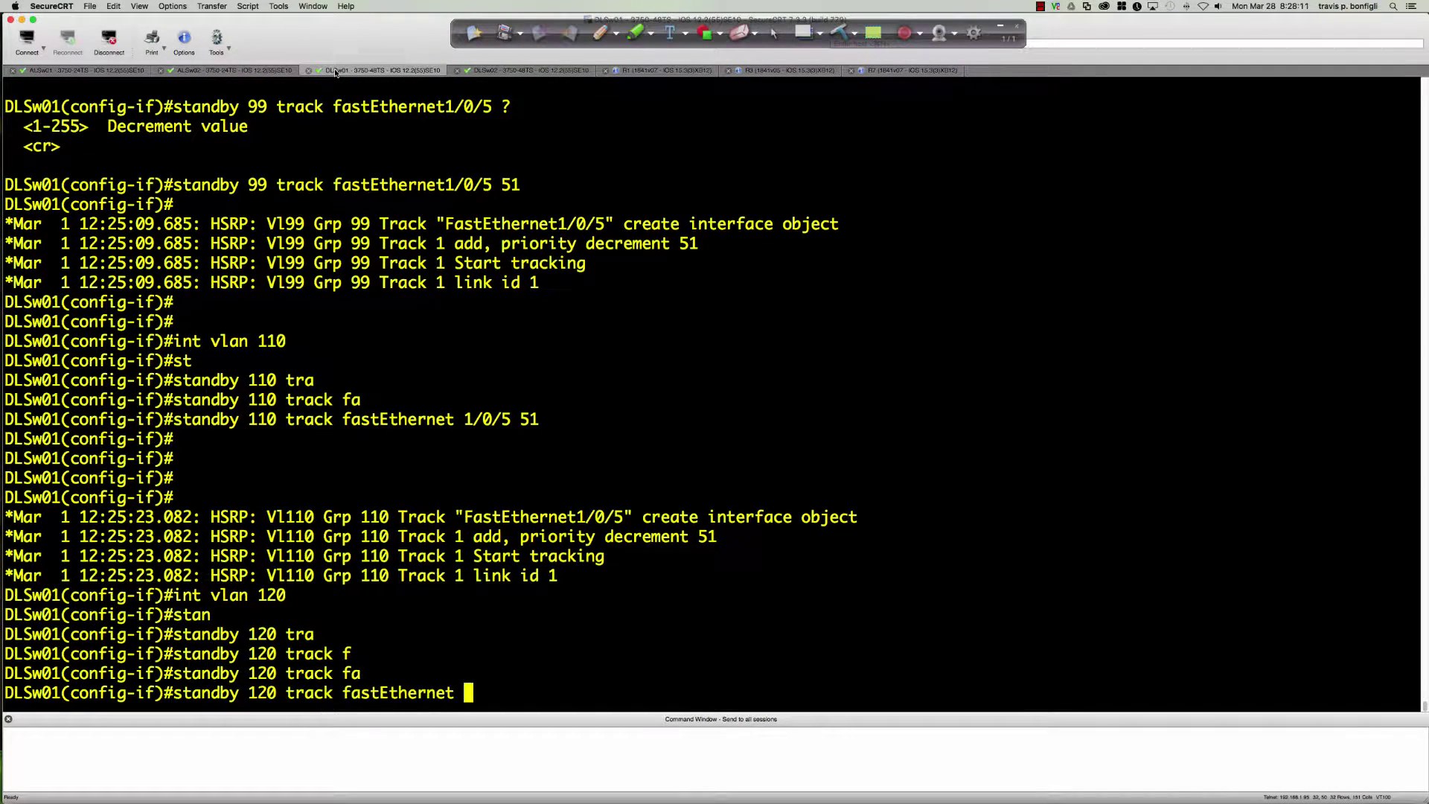
pyautogui.write('1/0/')
pyautogui.write('5')
pyautogui.press('BackSpace')
pyautogui.write('/5 51')
pyautogui.press('Return')
pyautogui.press('Return')
# - Display the brief standby summary on DLSw01 from configuration mode and examine the priorities of groups 99, 110 and 120
pyautogui.write('do')
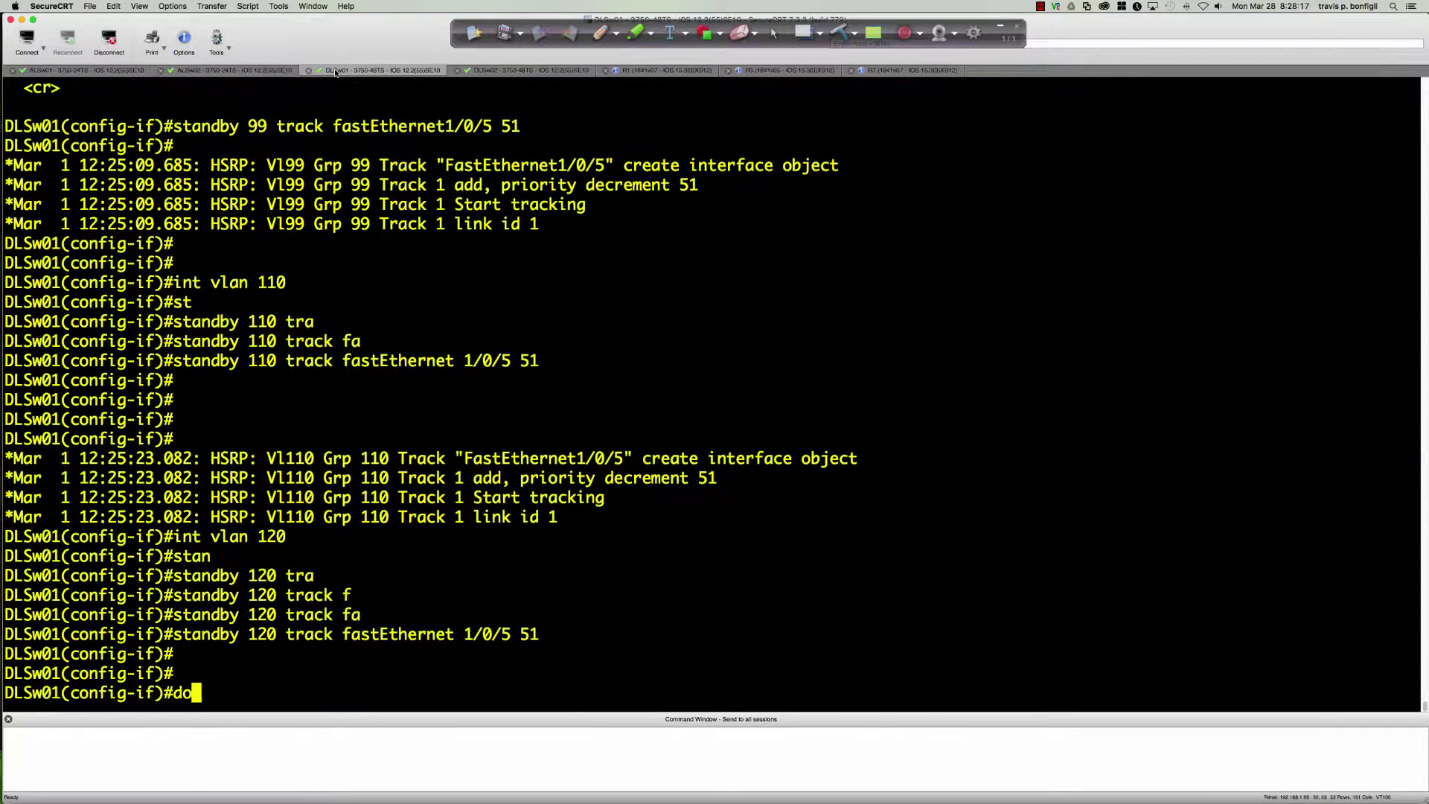
pyautogui.write(' sh sta')
pyautogui.press('Tab')
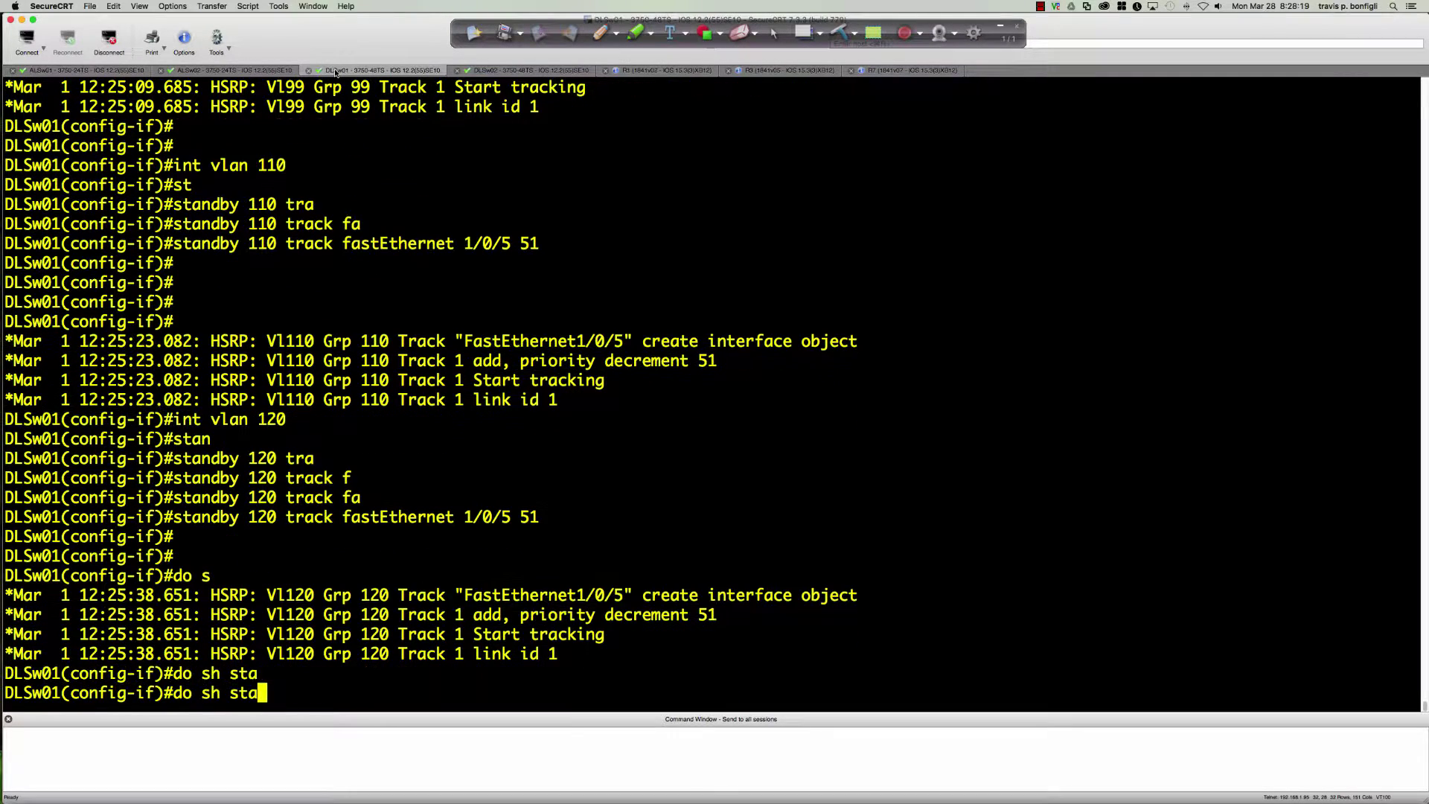
pyautogui.write('nd bri')
pyautogui.press('Return')
pyautogui.press('Return')
pyautogui.press('Return')
pyautogui.press('Return')
pyautogui.press('Return')
pyautogui.press('Return')
pyautogui.press('Return')
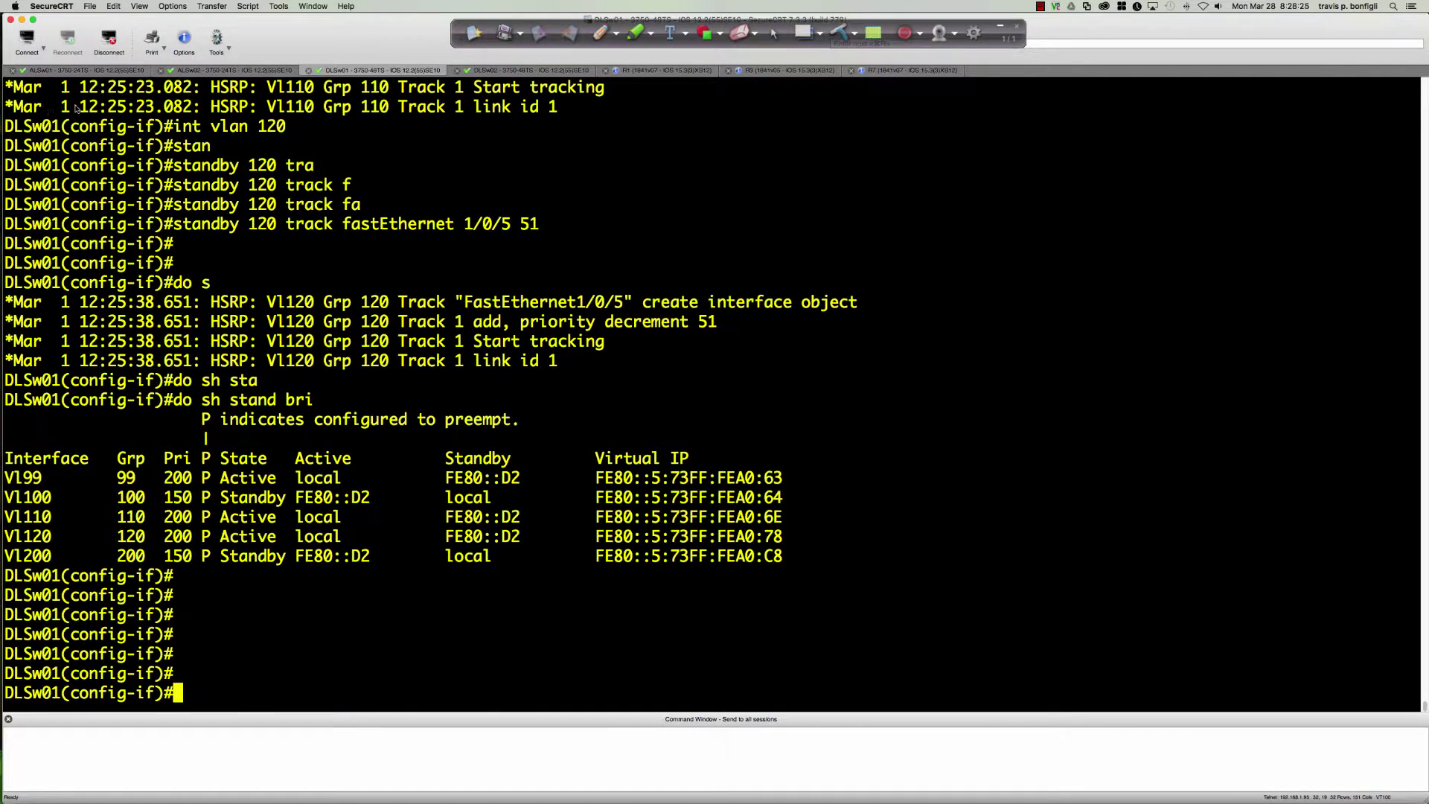
pyautogui.moveTo(164, 477); pyautogui.dragTo(191, 537)
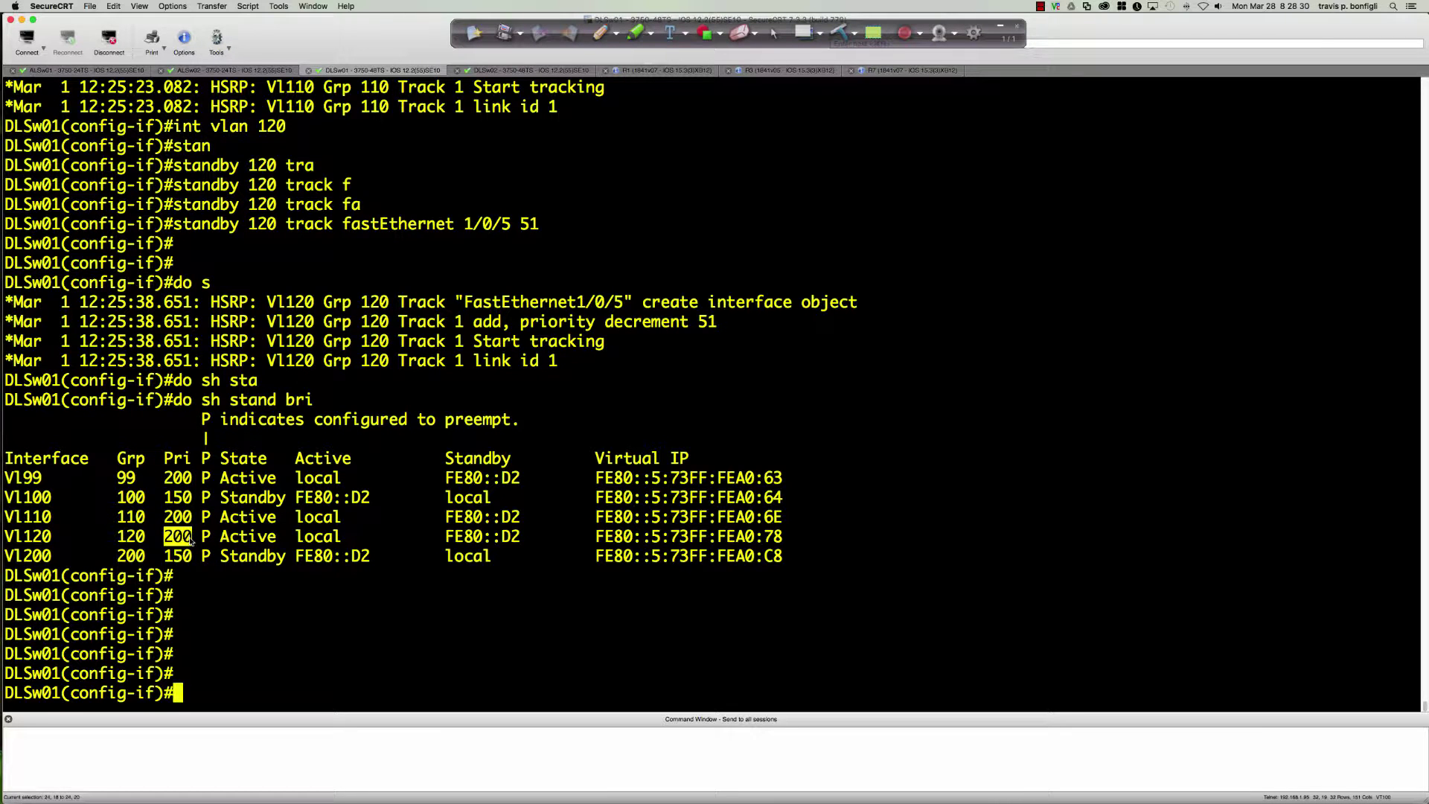
pyautogui.click(586, 581)
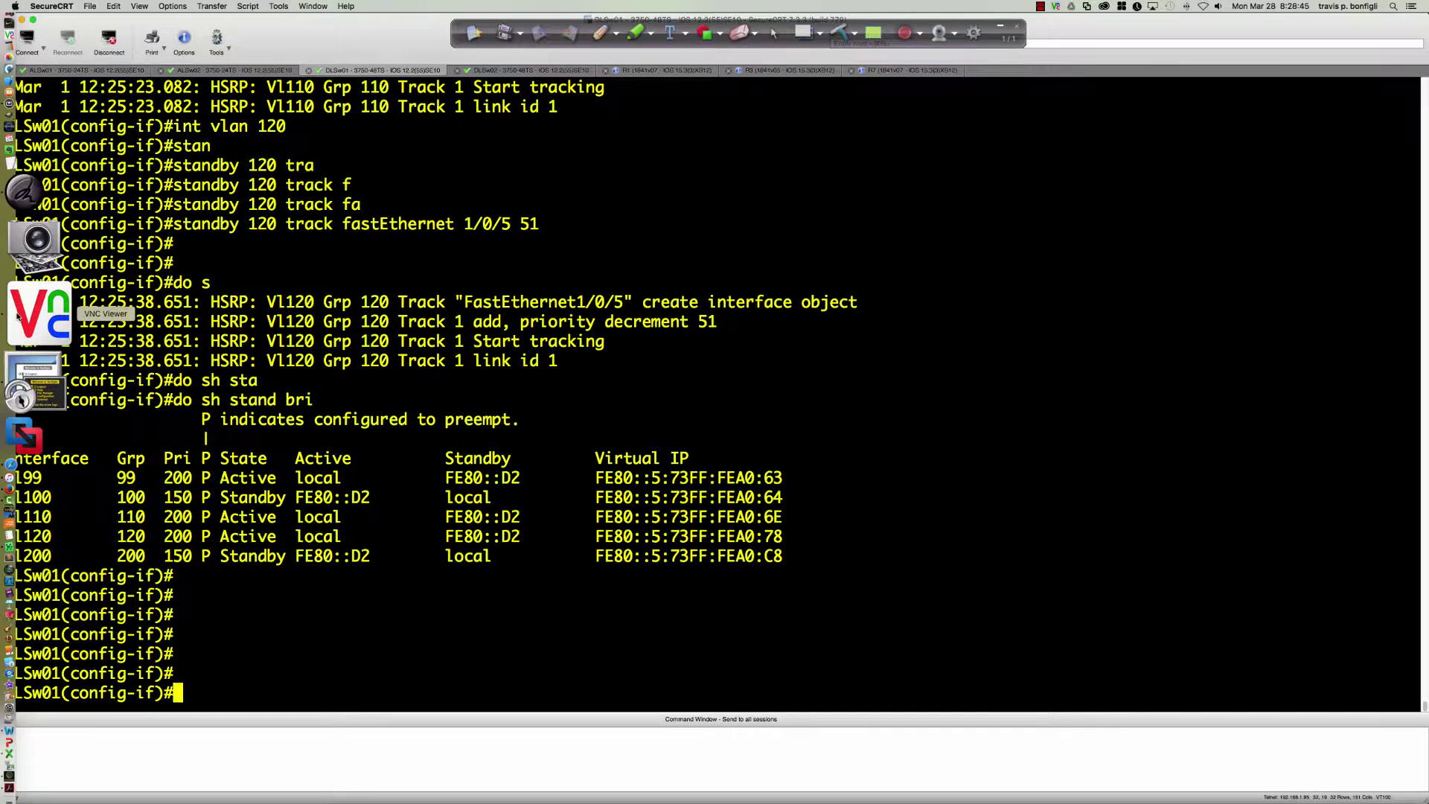
# - Switch to the remote Mac in VNC Viewer, set Ethernet's IPv6 configuration to Automatically, and reopen its advanced network settings
pyautogui.click(11, 305)
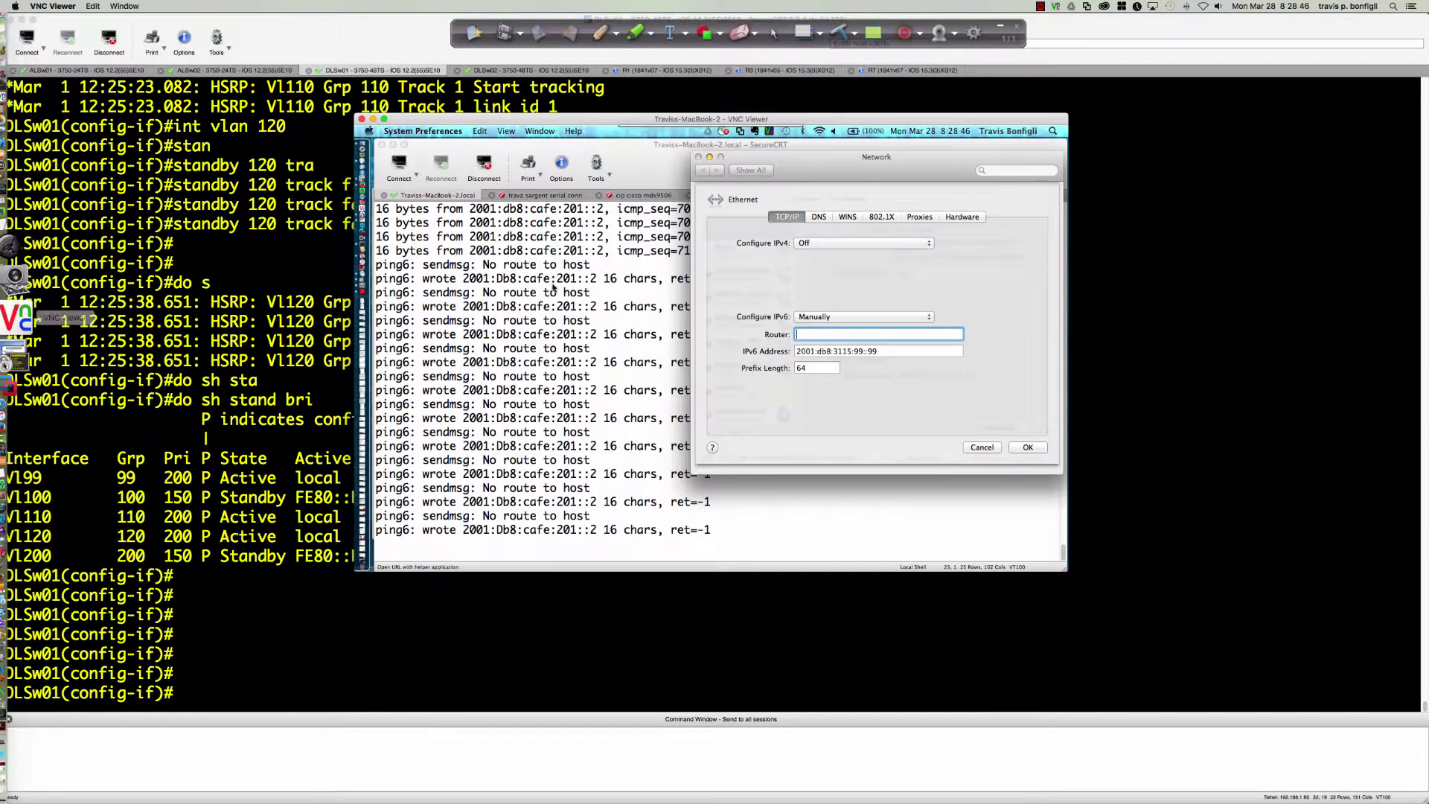
pyautogui.click(855, 321)
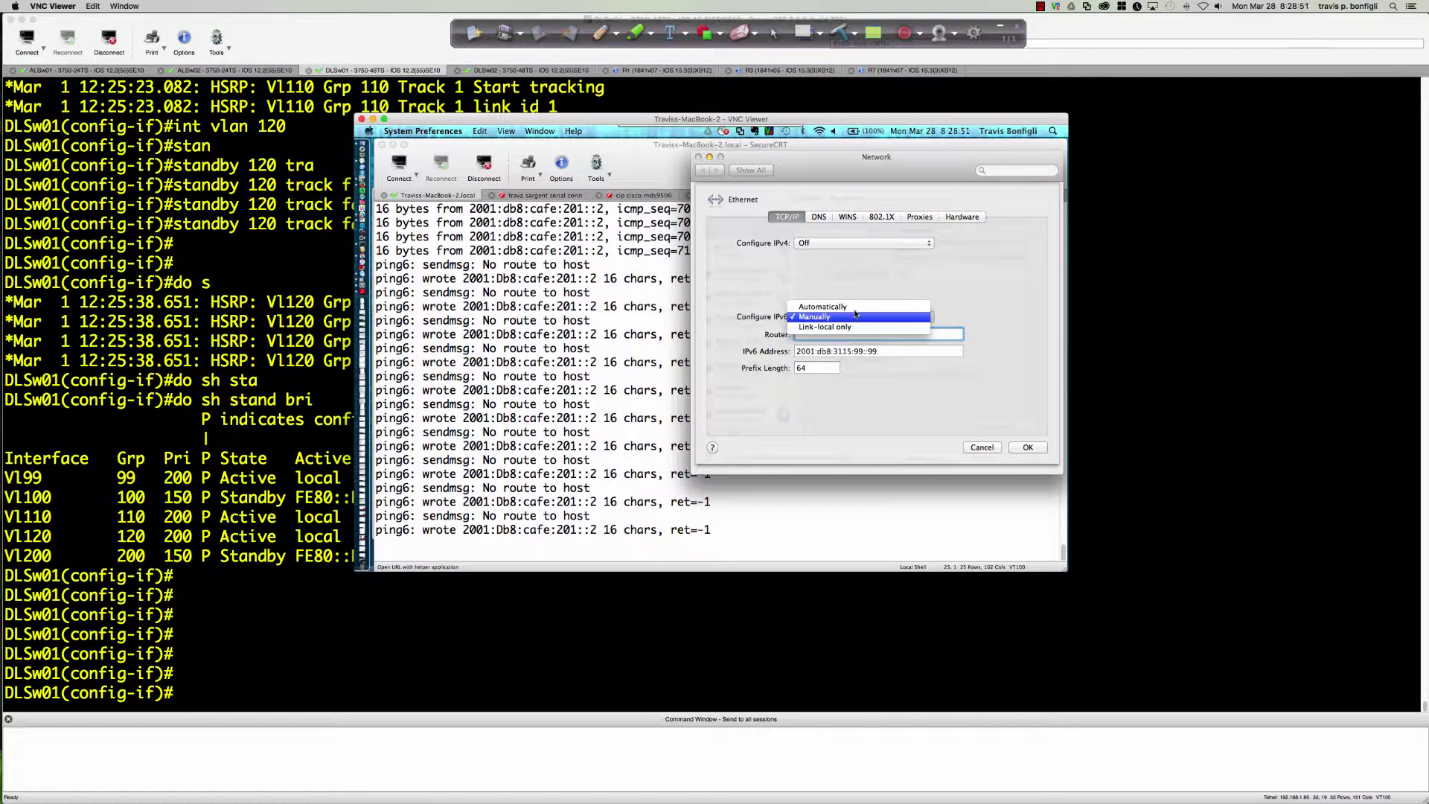
pyautogui.click(854, 308)
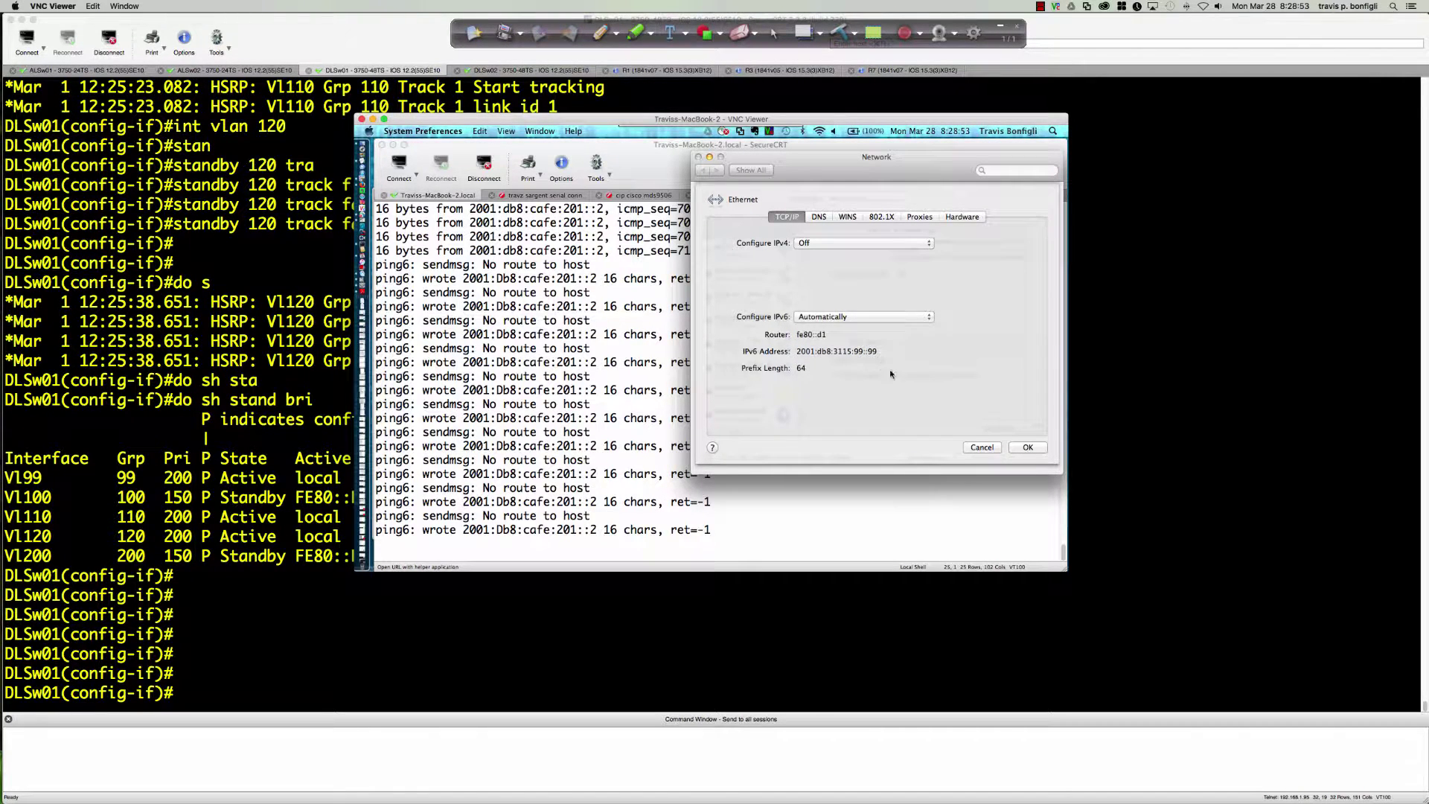
pyautogui.click(1027, 447)
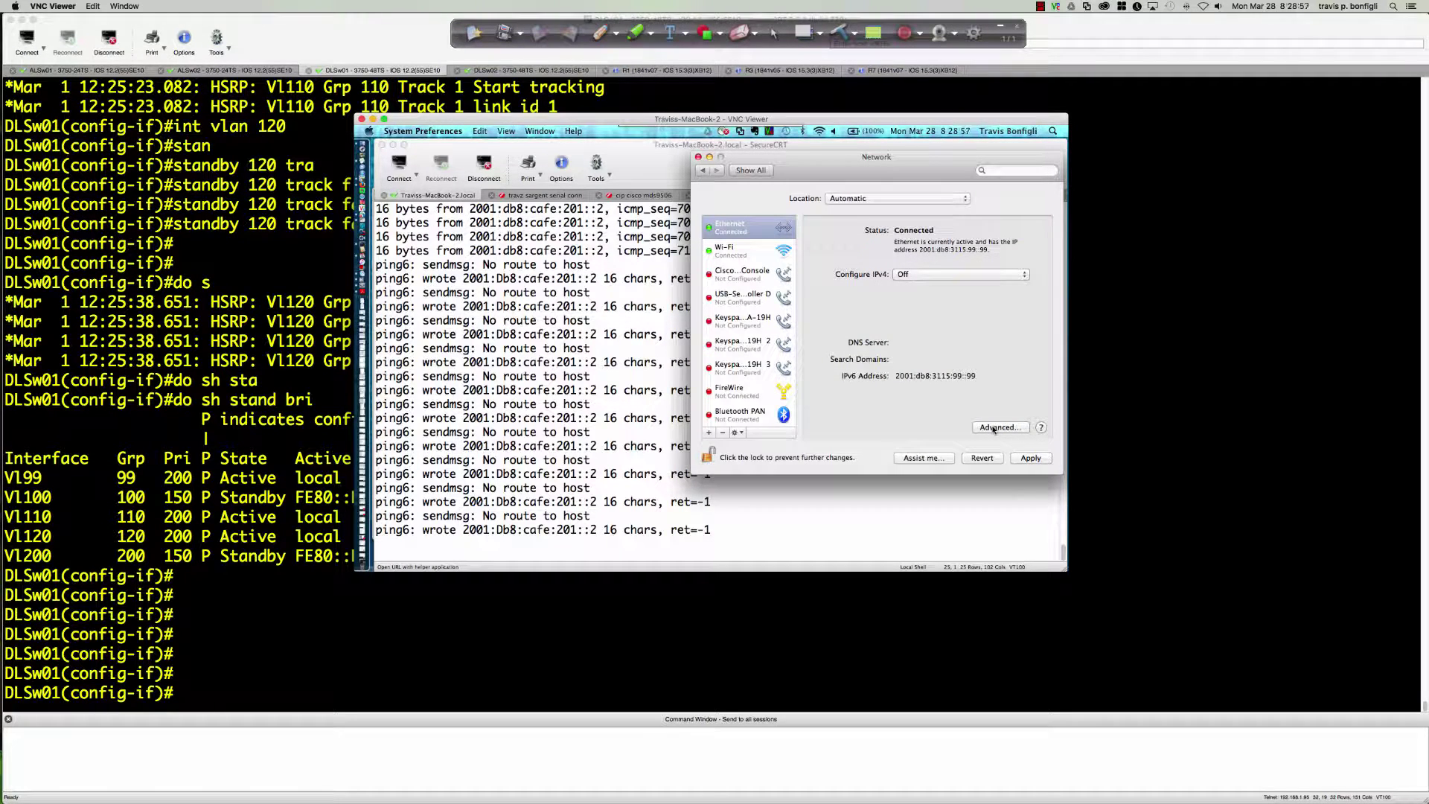
pyautogui.click(993, 428)
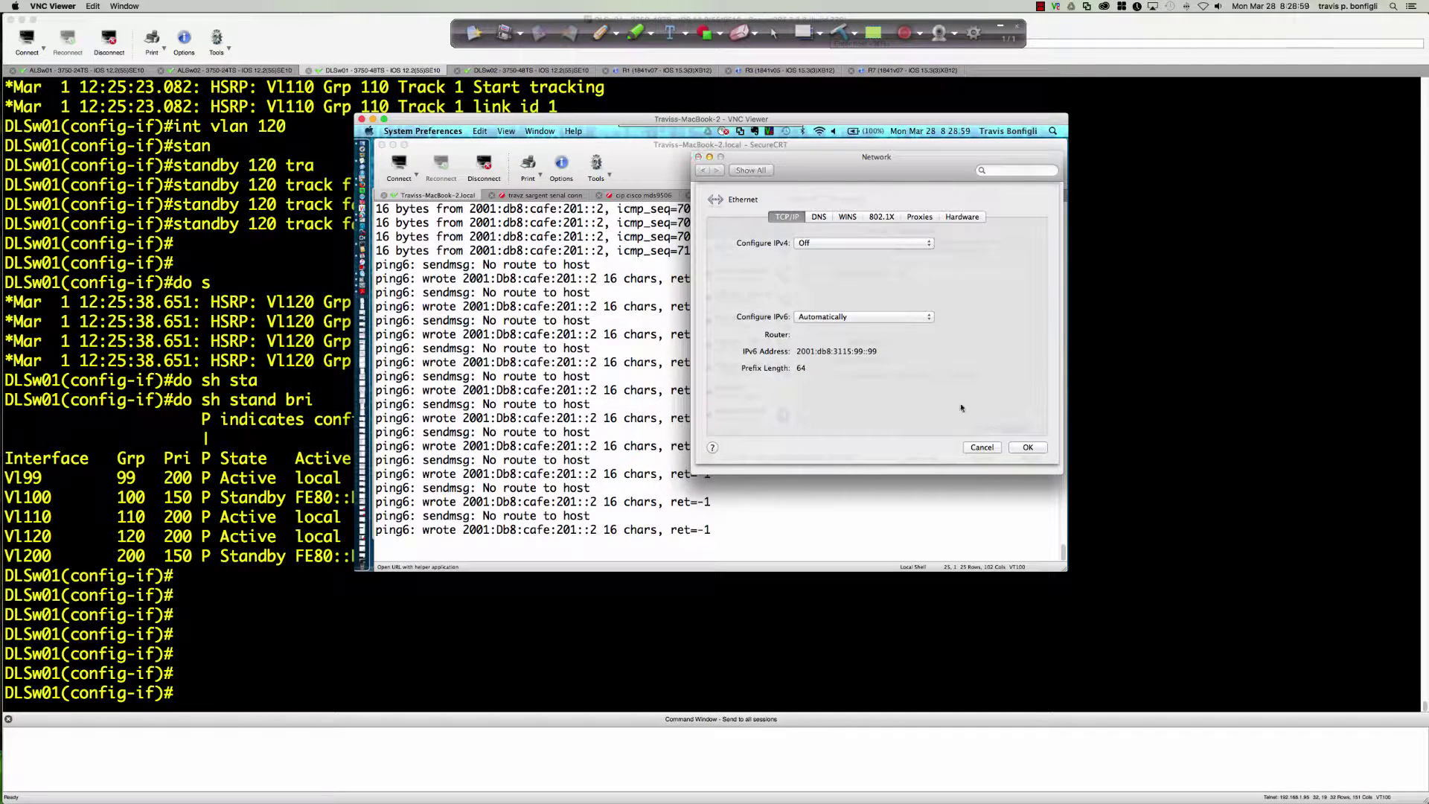
# - Try to set Ethernet's IPv6 configuration to Manually with an empty IPv6 address
pyautogui.click(817, 320)
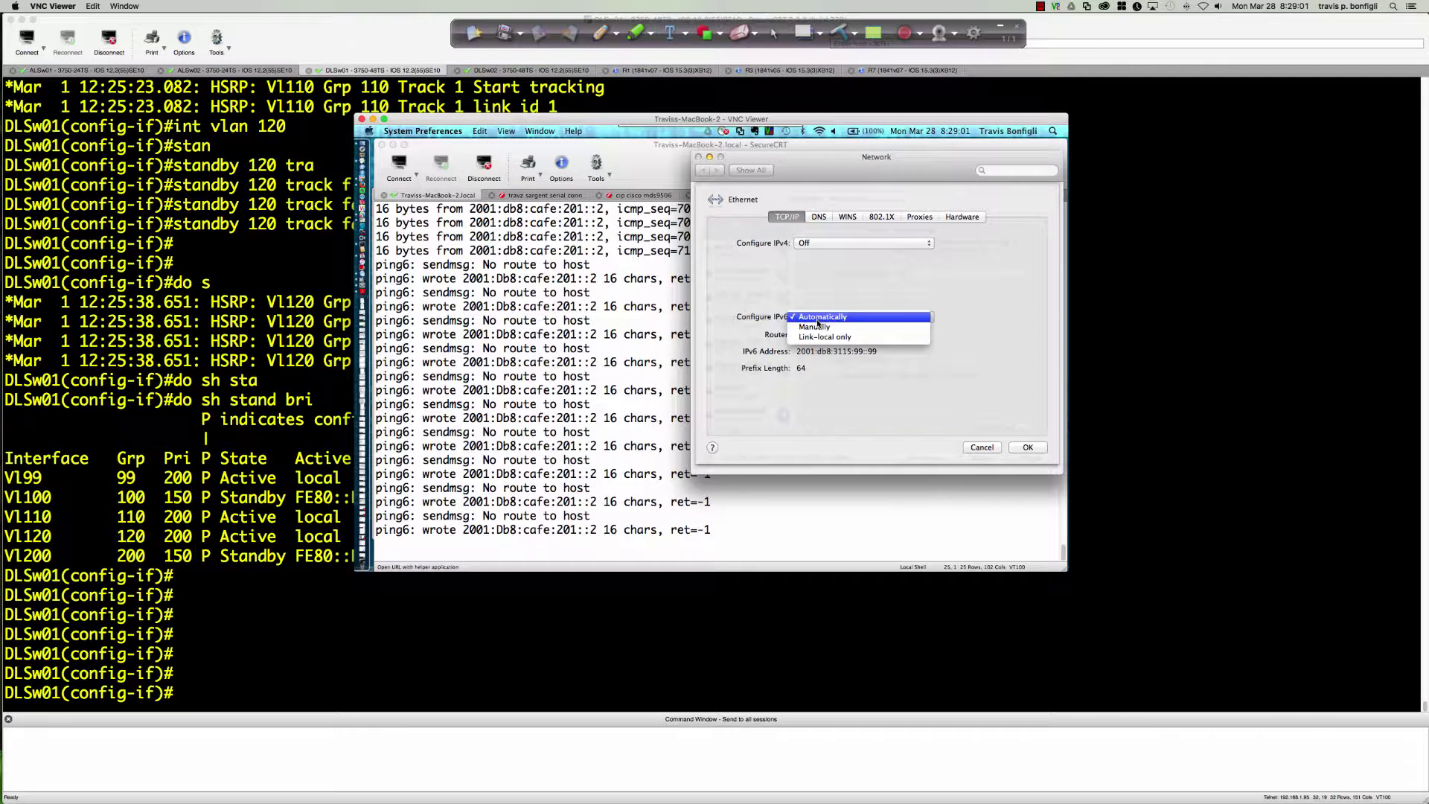
pyautogui.click(818, 326)
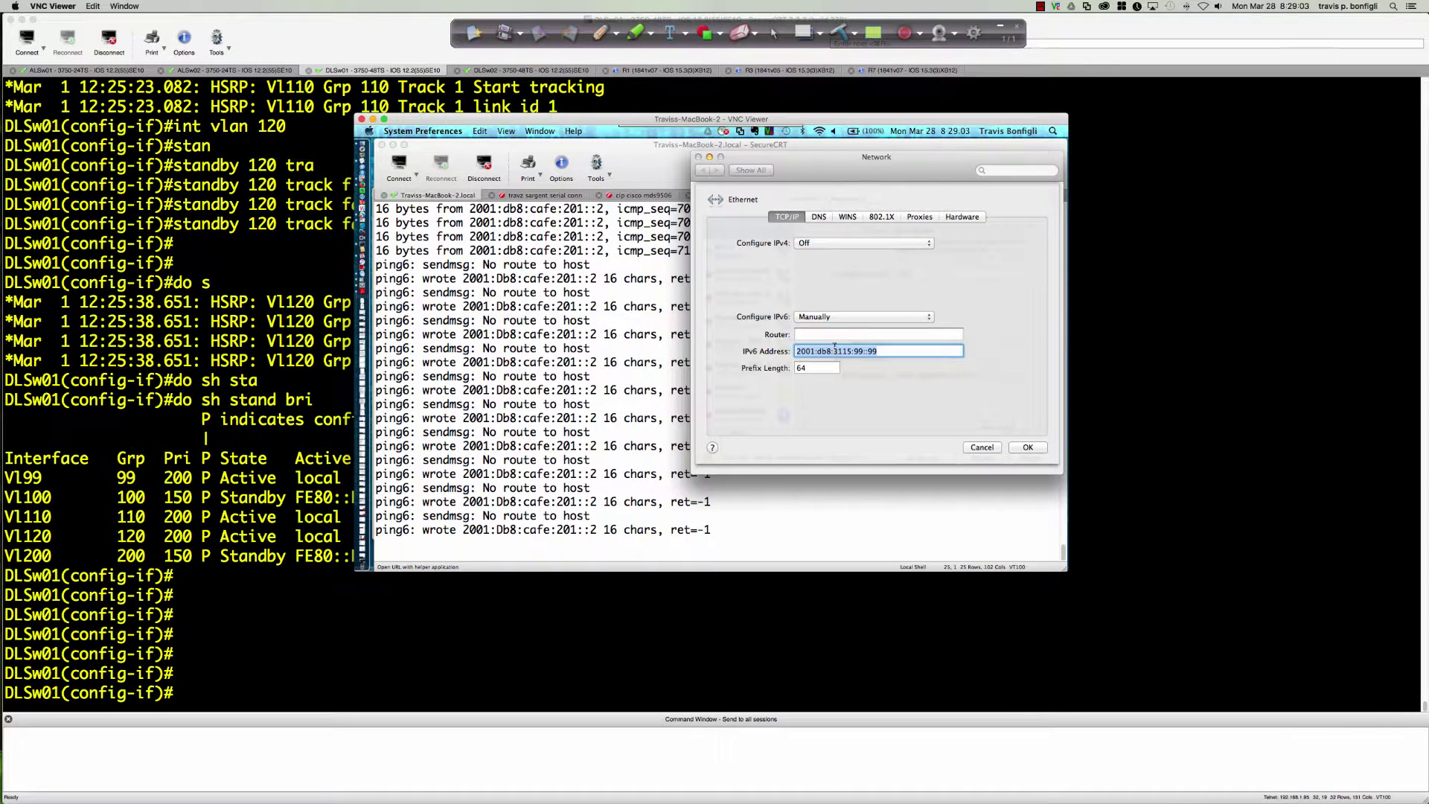
pyautogui.press('BackSpace')
pyautogui.click(1028, 448)
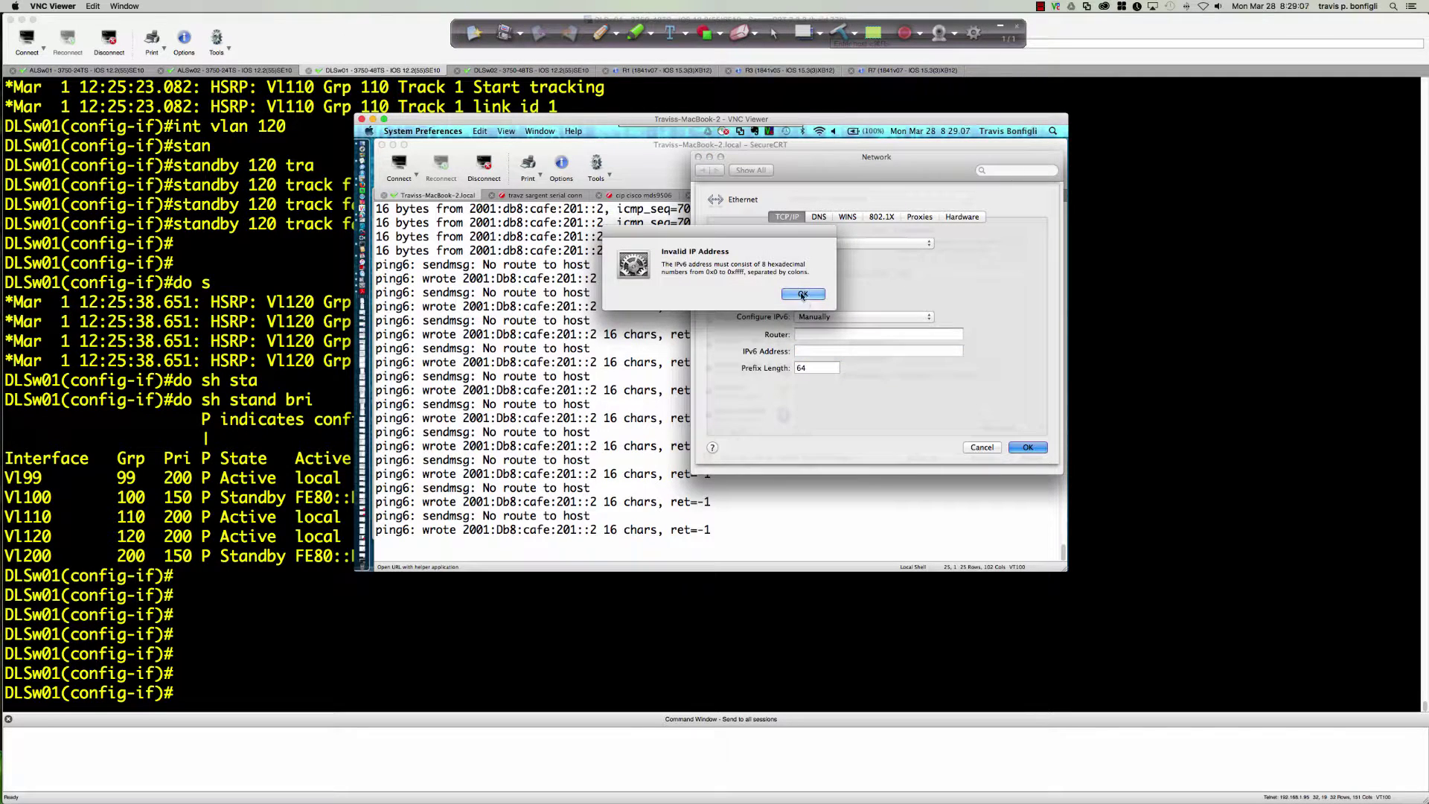
pyautogui.click(804, 295)
pyautogui.click(802, 293)
# - Set Ethernet's IPv6 configuration to Automatically, accept the advanced settings and apply the network changes
pyautogui.click(826, 316)
pyautogui.click(831, 306)
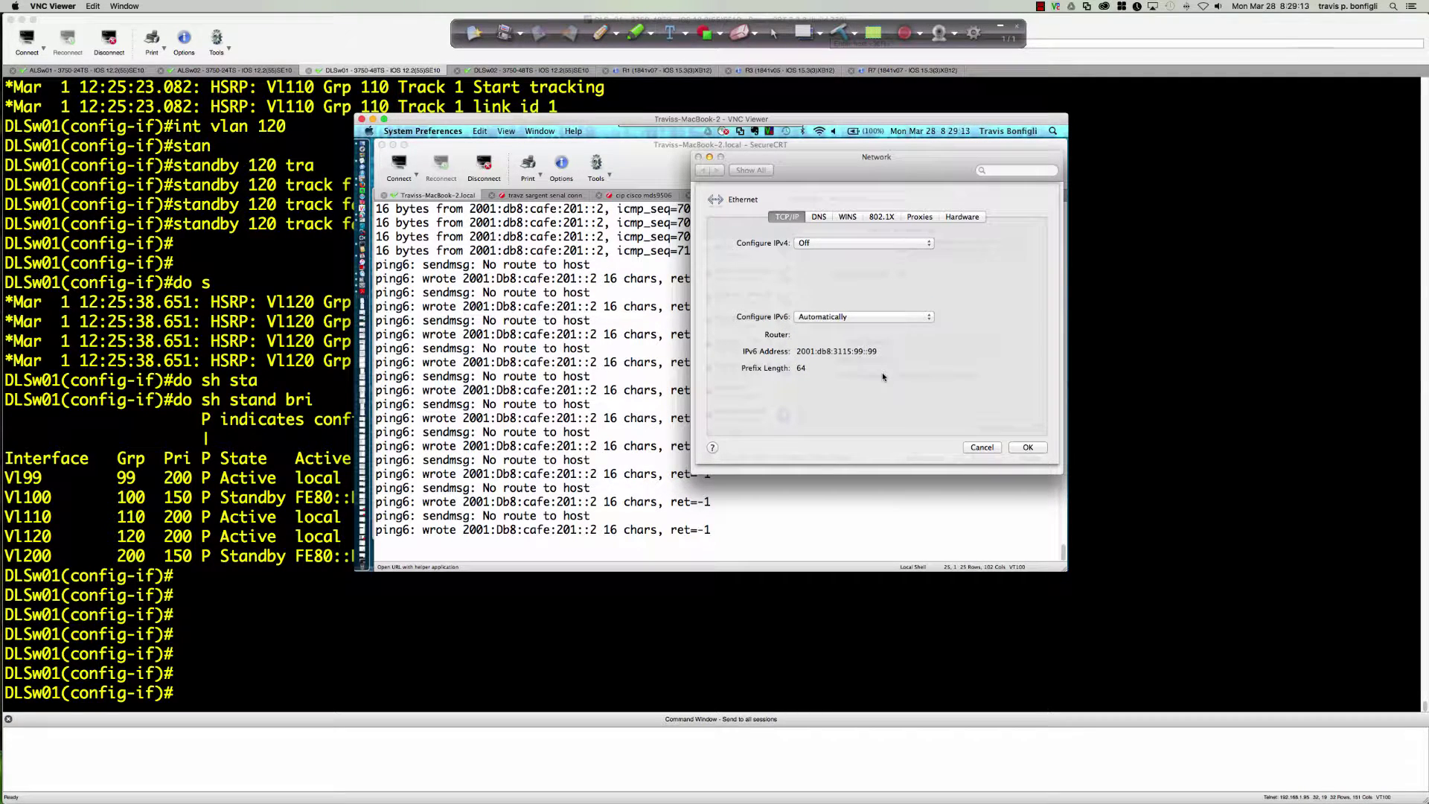
pyautogui.click(1018, 448)
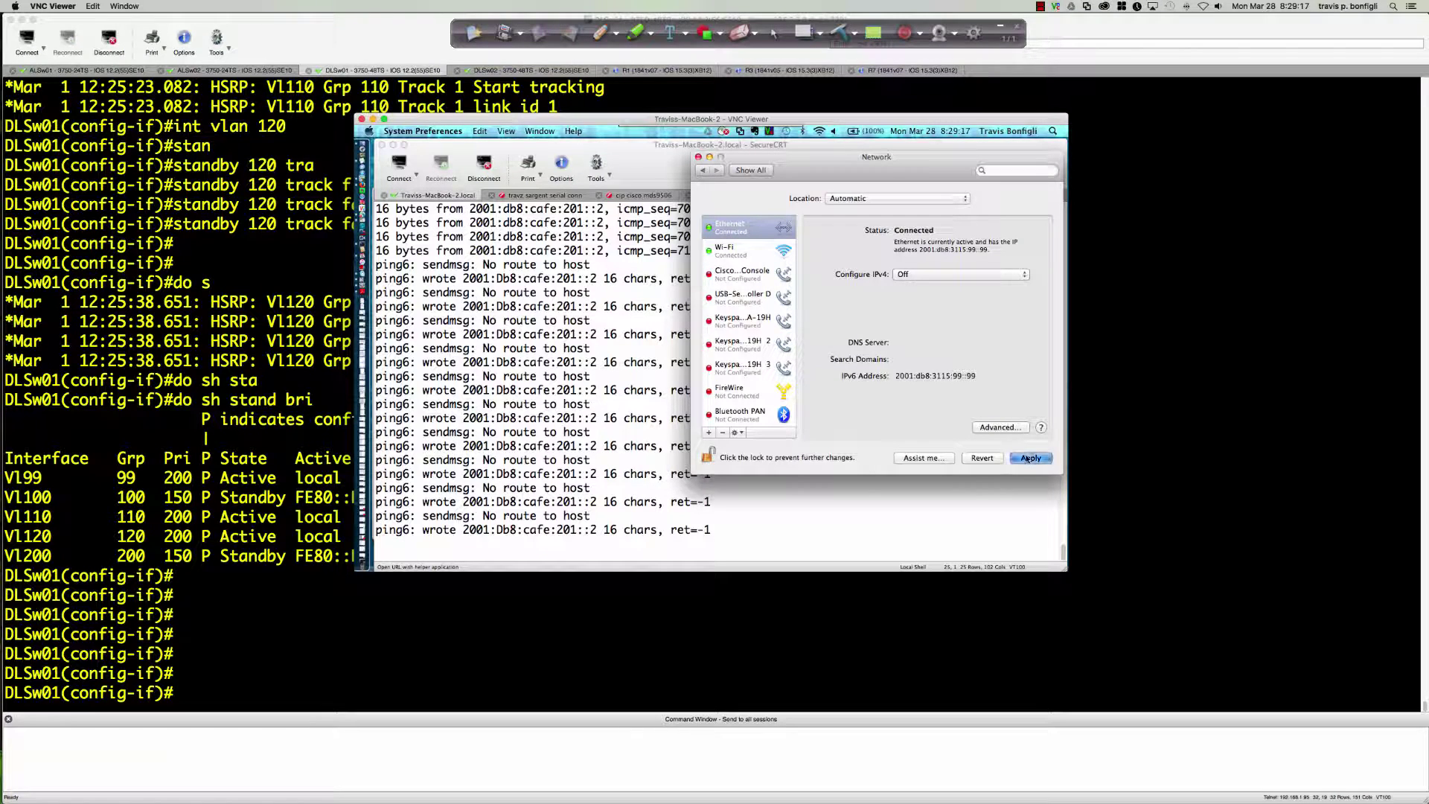
pyautogui.click(1026, 458)
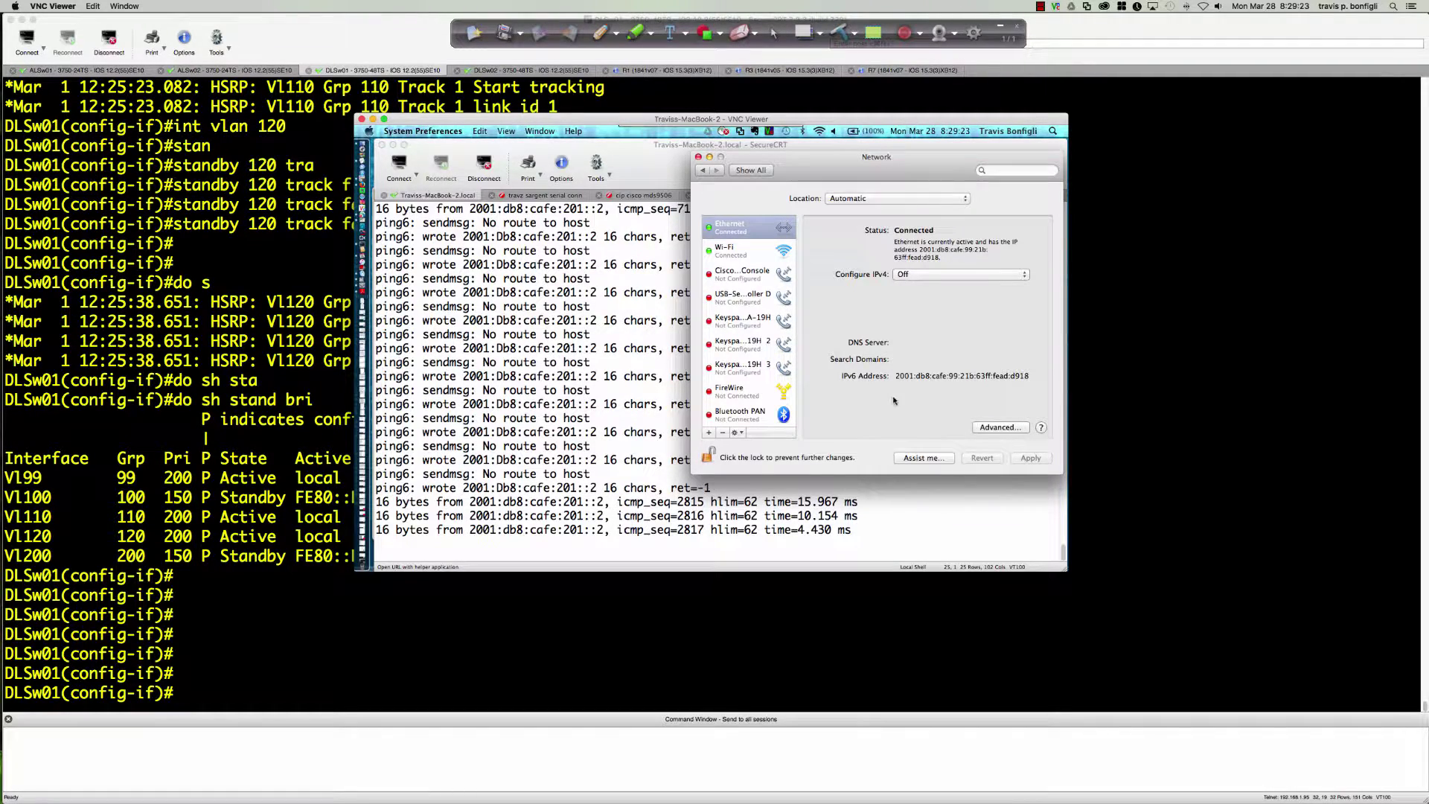
# - Check Ethernet's IPv6 router address in the advanced settings and bring the remote Mac's running ping session to the front
pyautogui.click(998, 427)
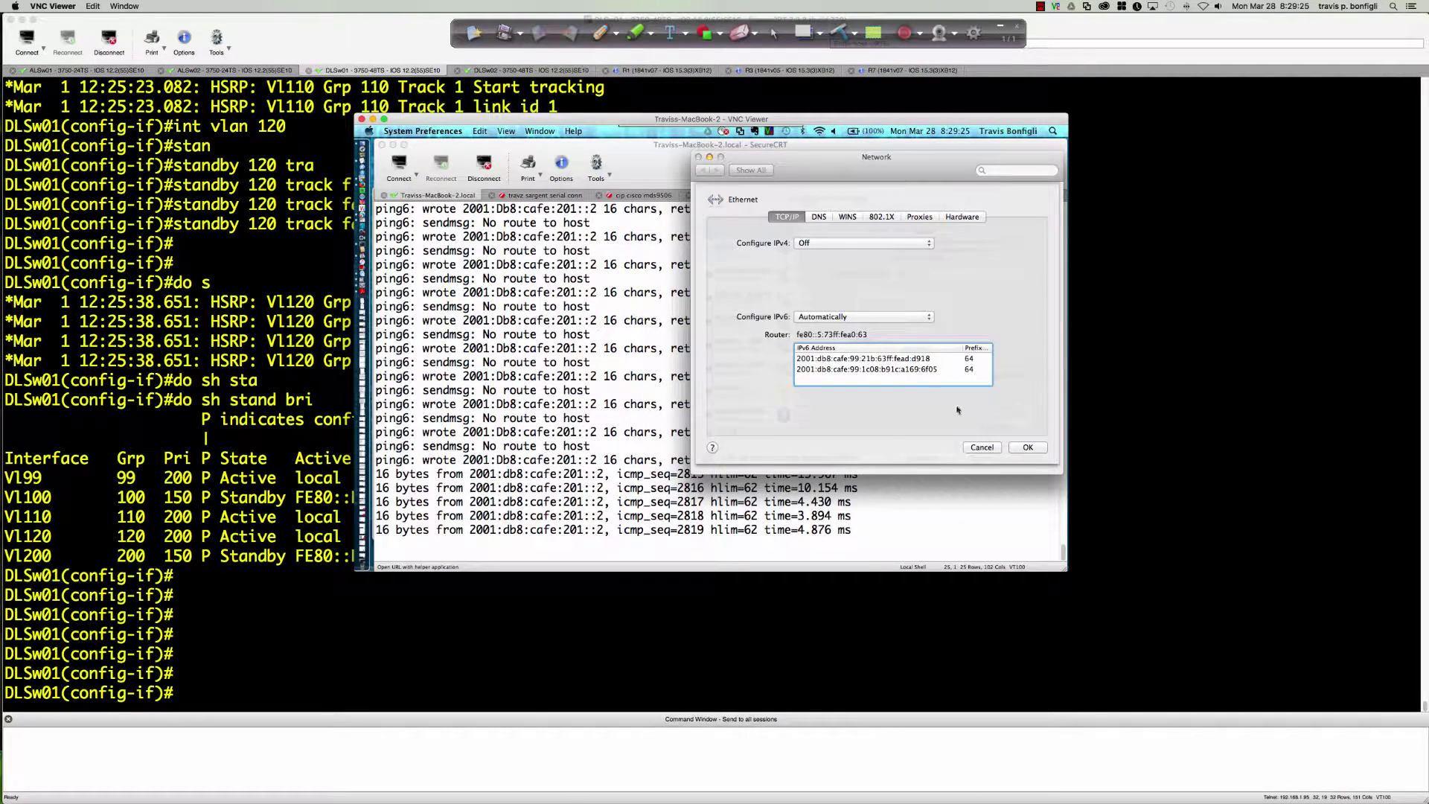
pyautogui.moveTo(798, 335); pyautogui.dragTo(866, 334)
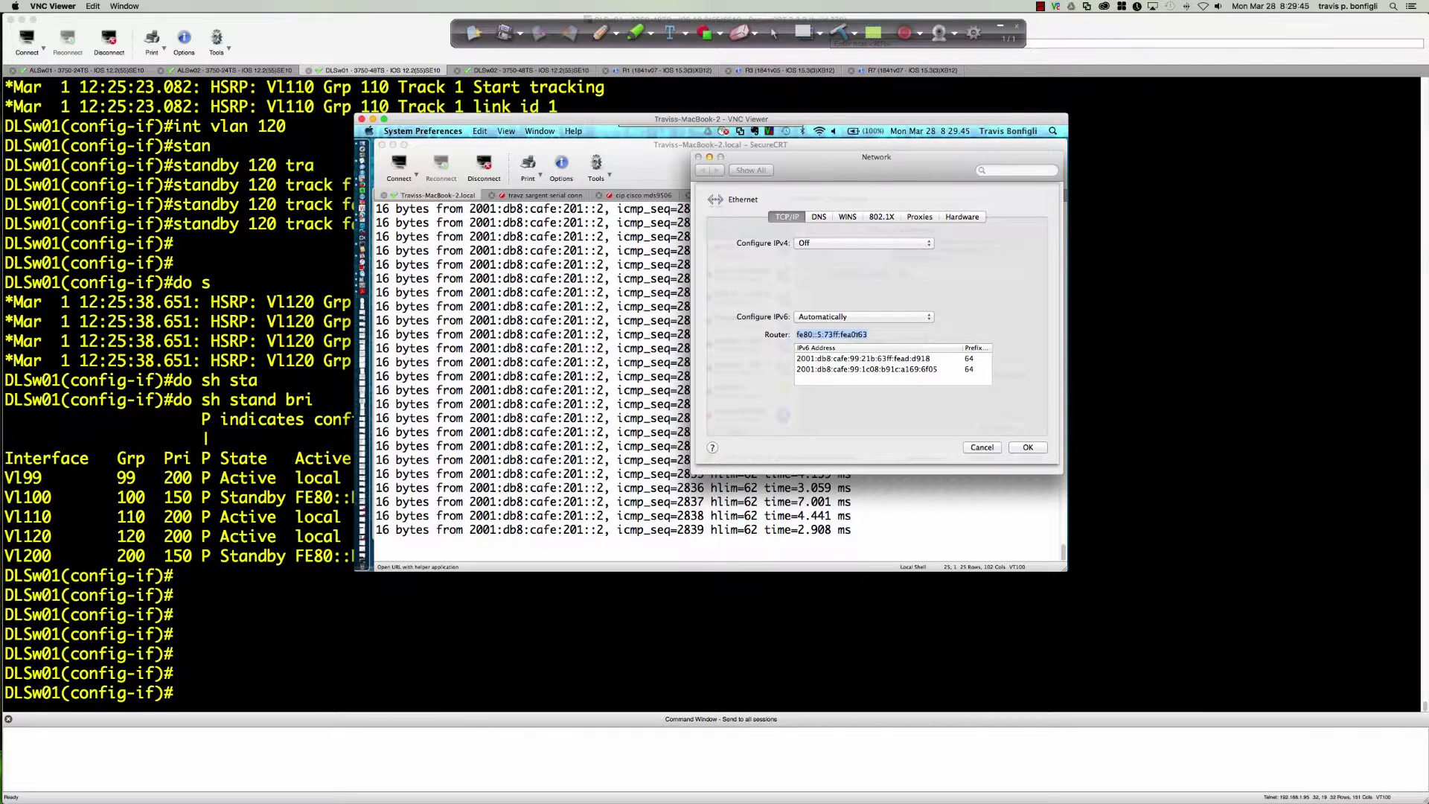
pyautogui.click(1028, 447)
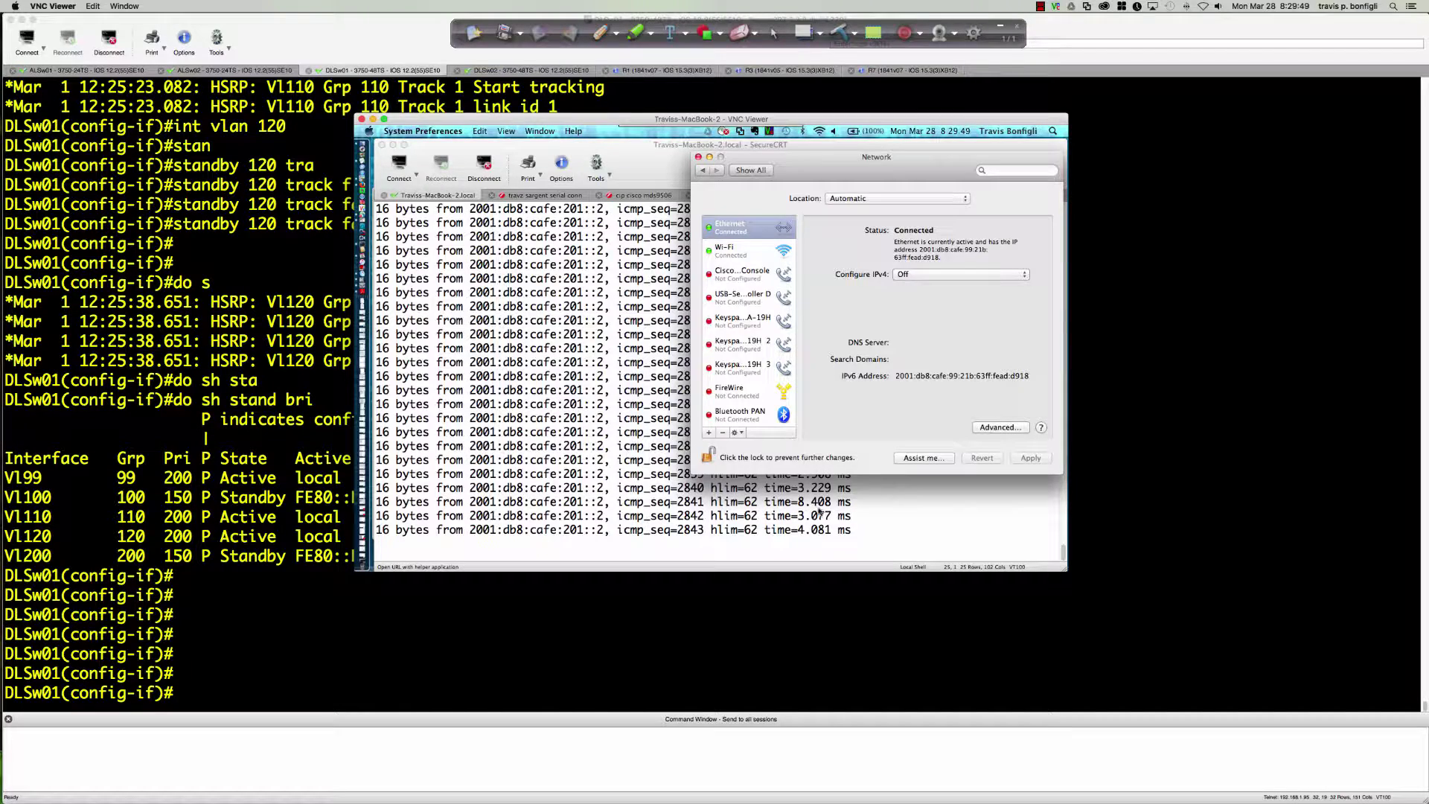
pyautogui.click(819, 512)
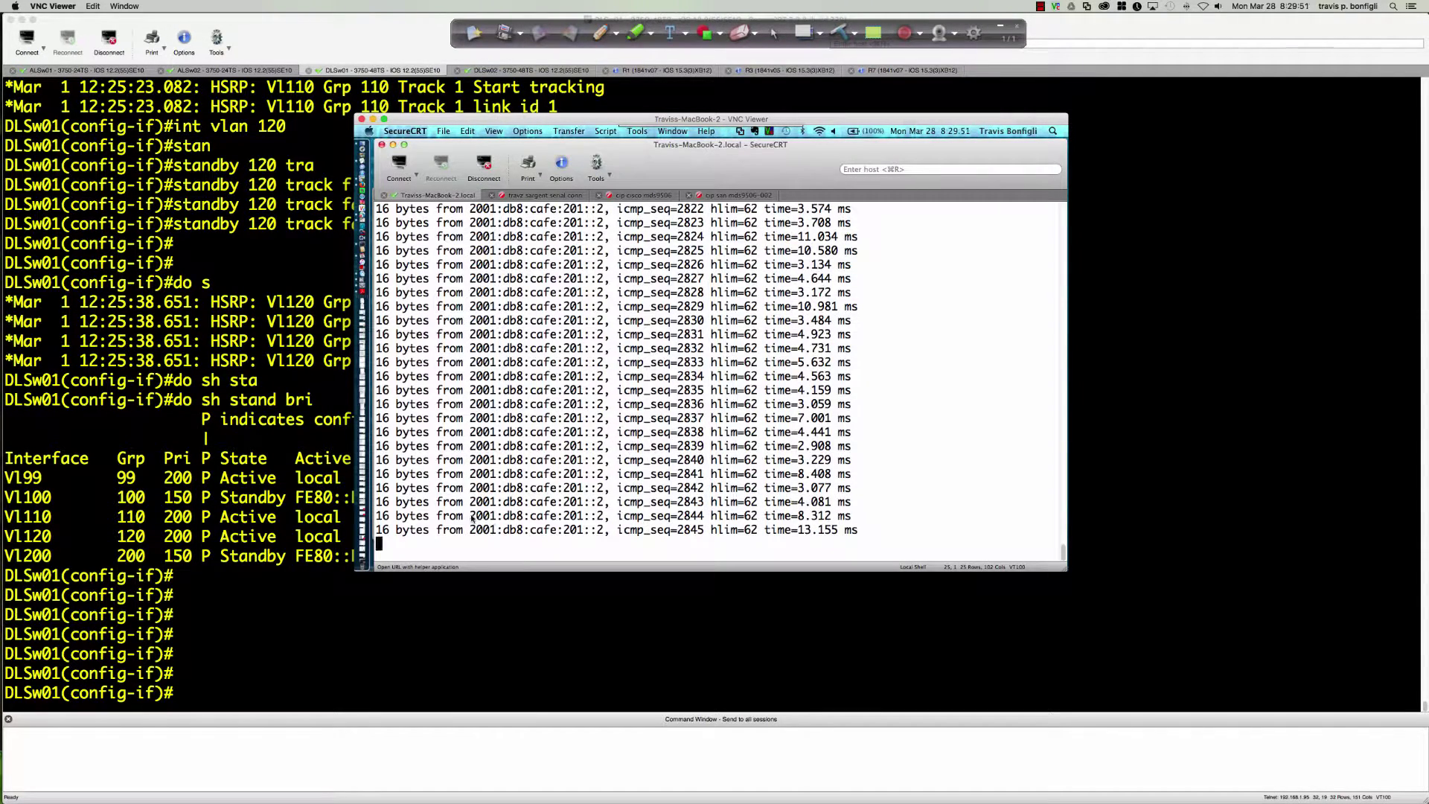
# - Compare the remote Mac's ping destination 2001:db8:cafe:201::2 with R2's Lo0 address in the lab topology document, checking the DLSw01 terminal as well
pyautogui.moveTo(471, 516); pyautogui.dragTo(613, 519)
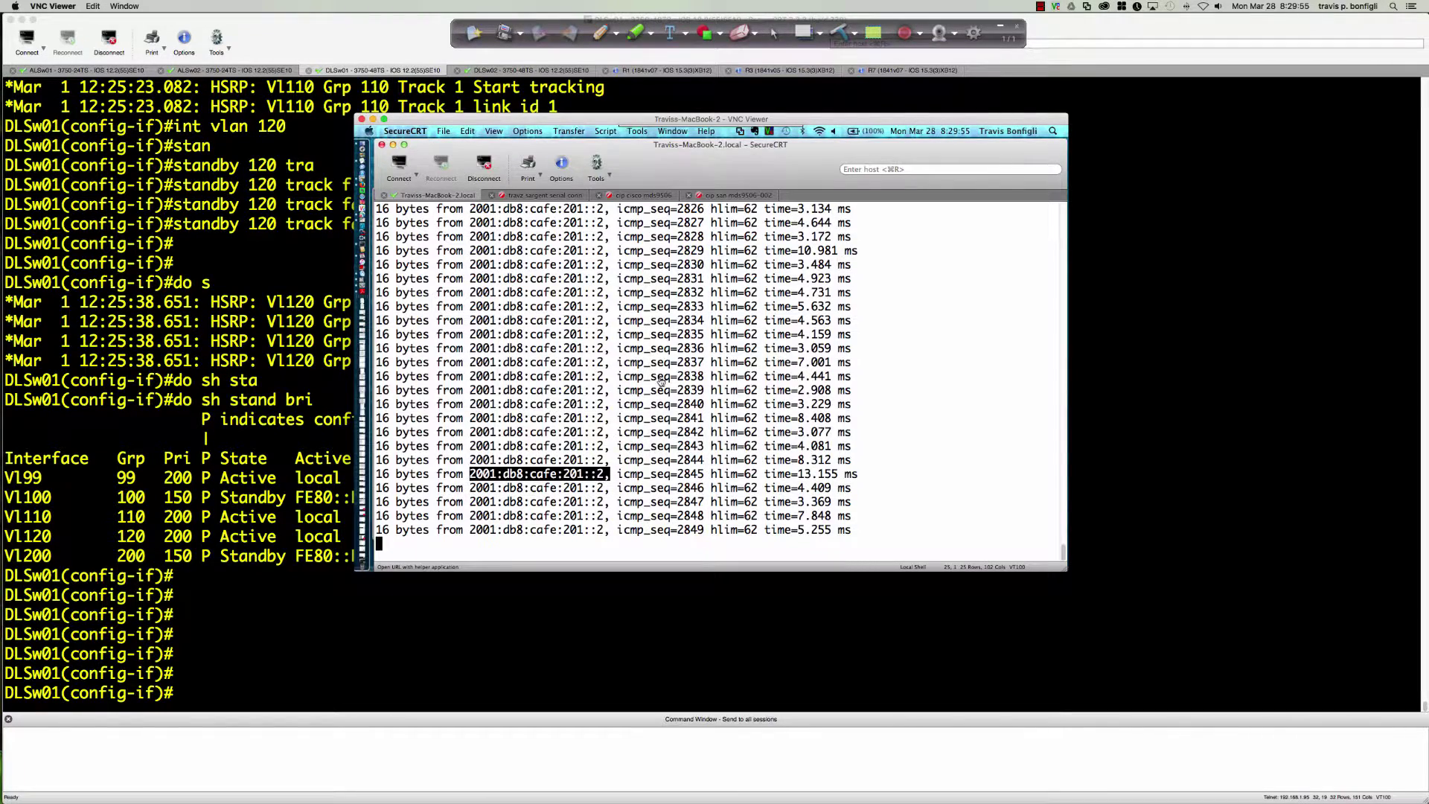
pyautogui.press('super+Tab')
pyautogui.press('super+Tab')
pyautogui.press('super+Tab')
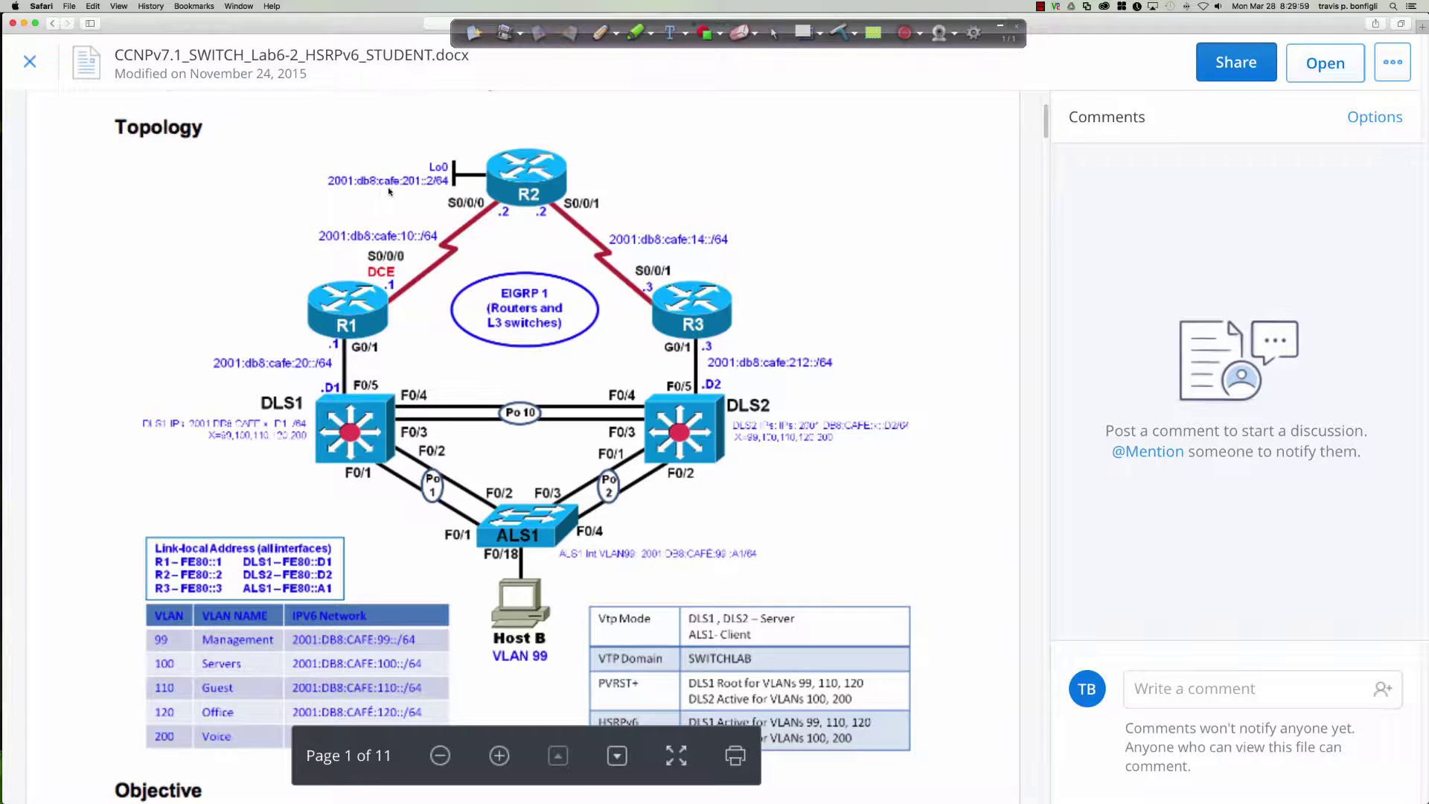
pyautogui.press('super+Tab')
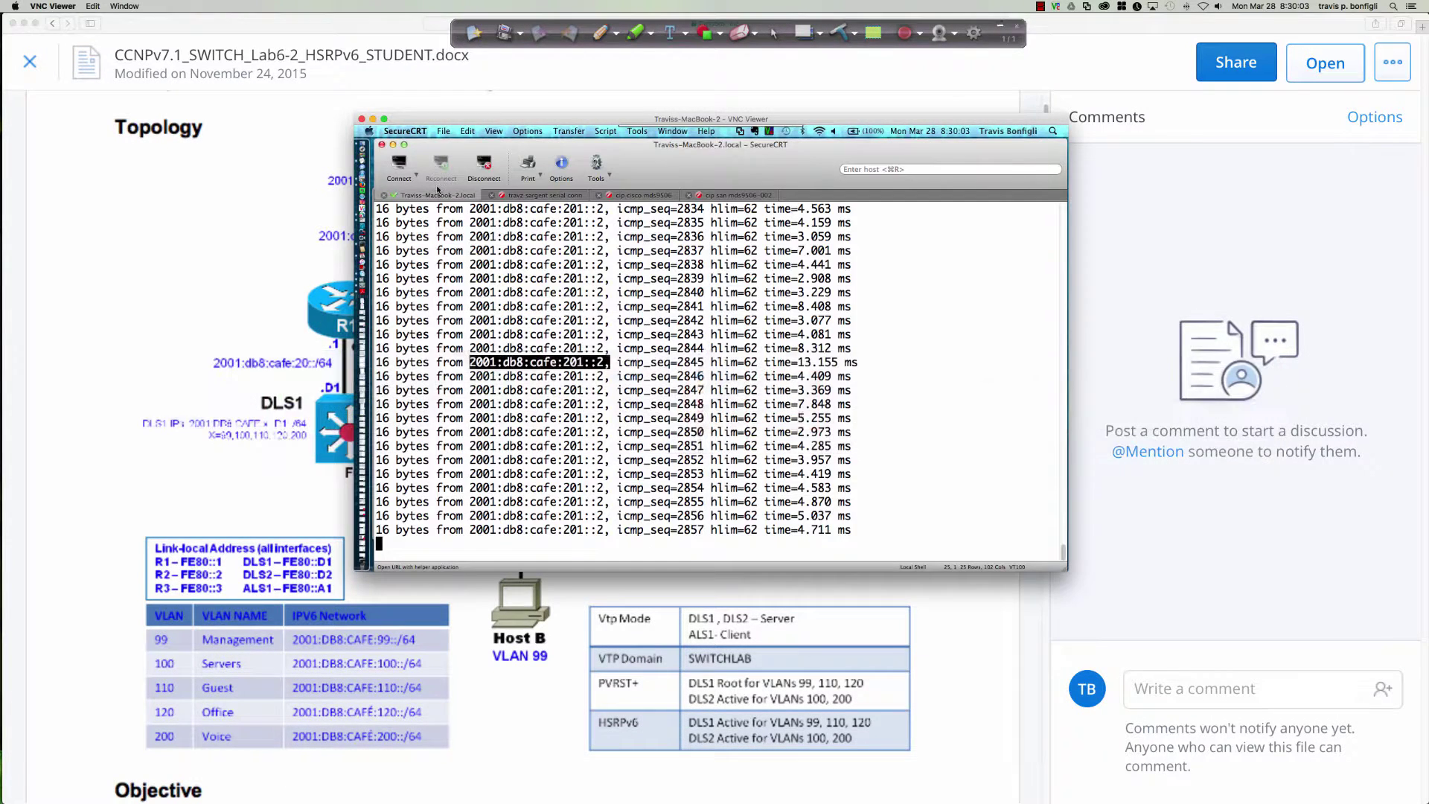
pyautogui.press('super+Tab')
pyautogui.press('super+Tab')
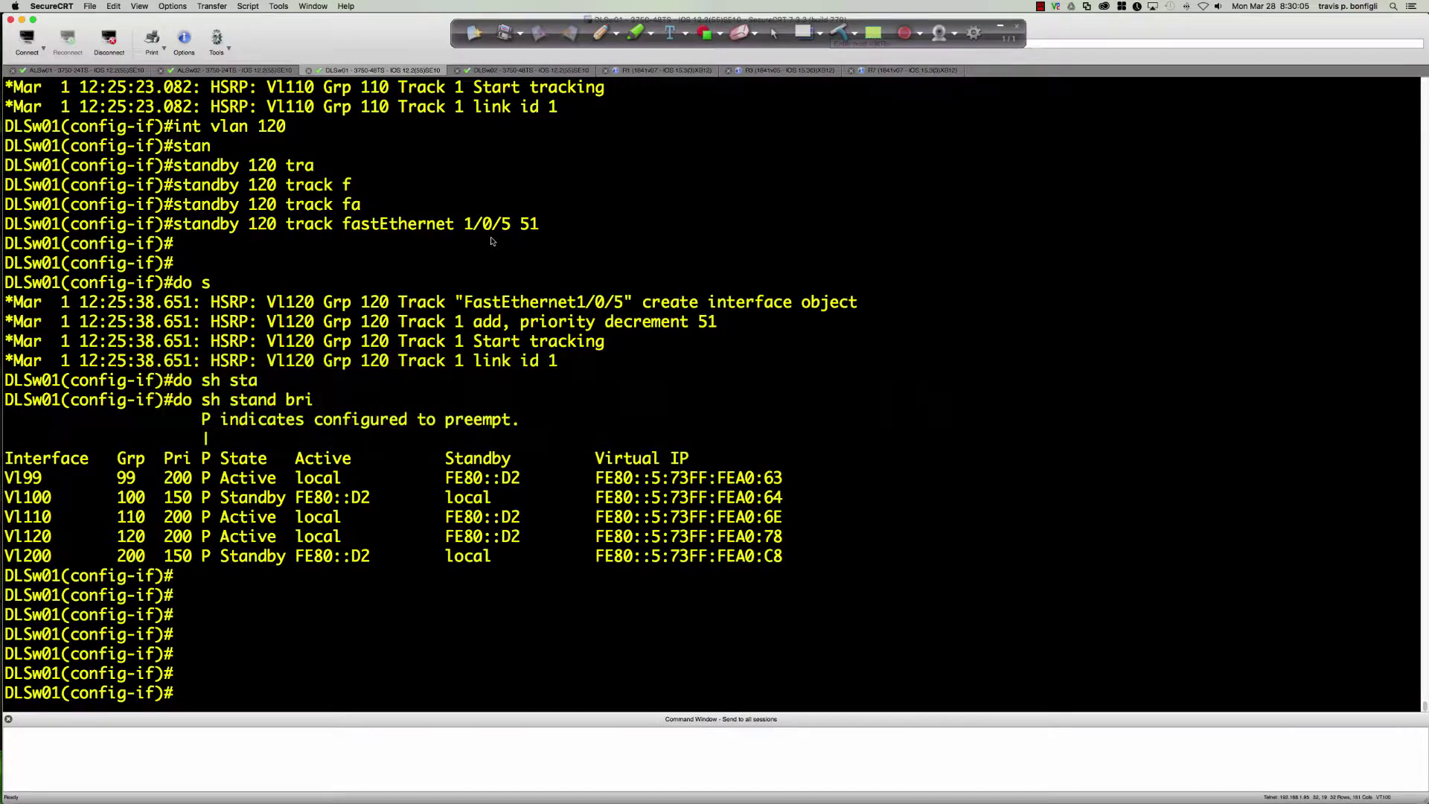
pyautogui.press('super+Tab')
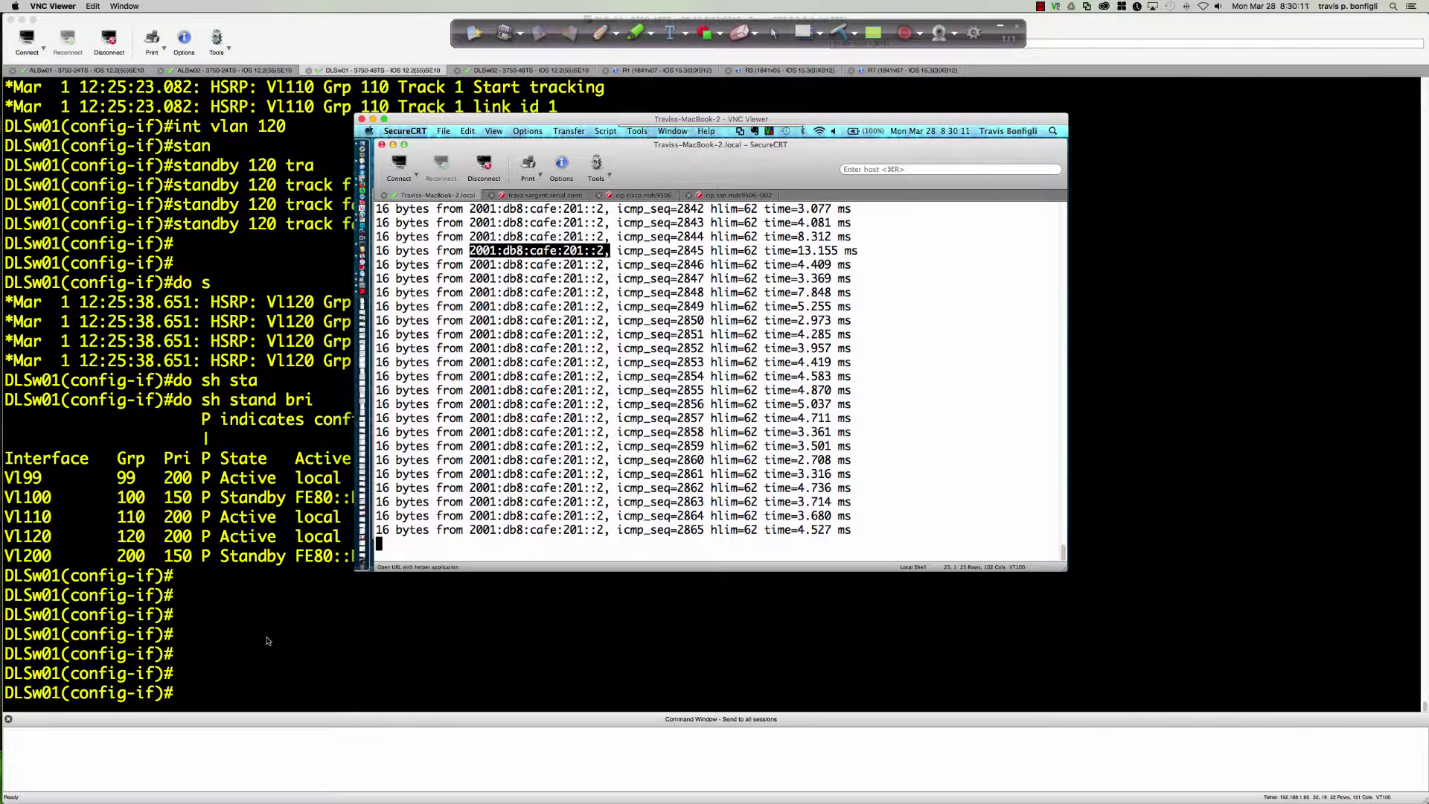
# - Switch to the DLSw01 session in SecureCRT and shut down uplink interface fa1/0/5
pyautogui.click(331, 604)
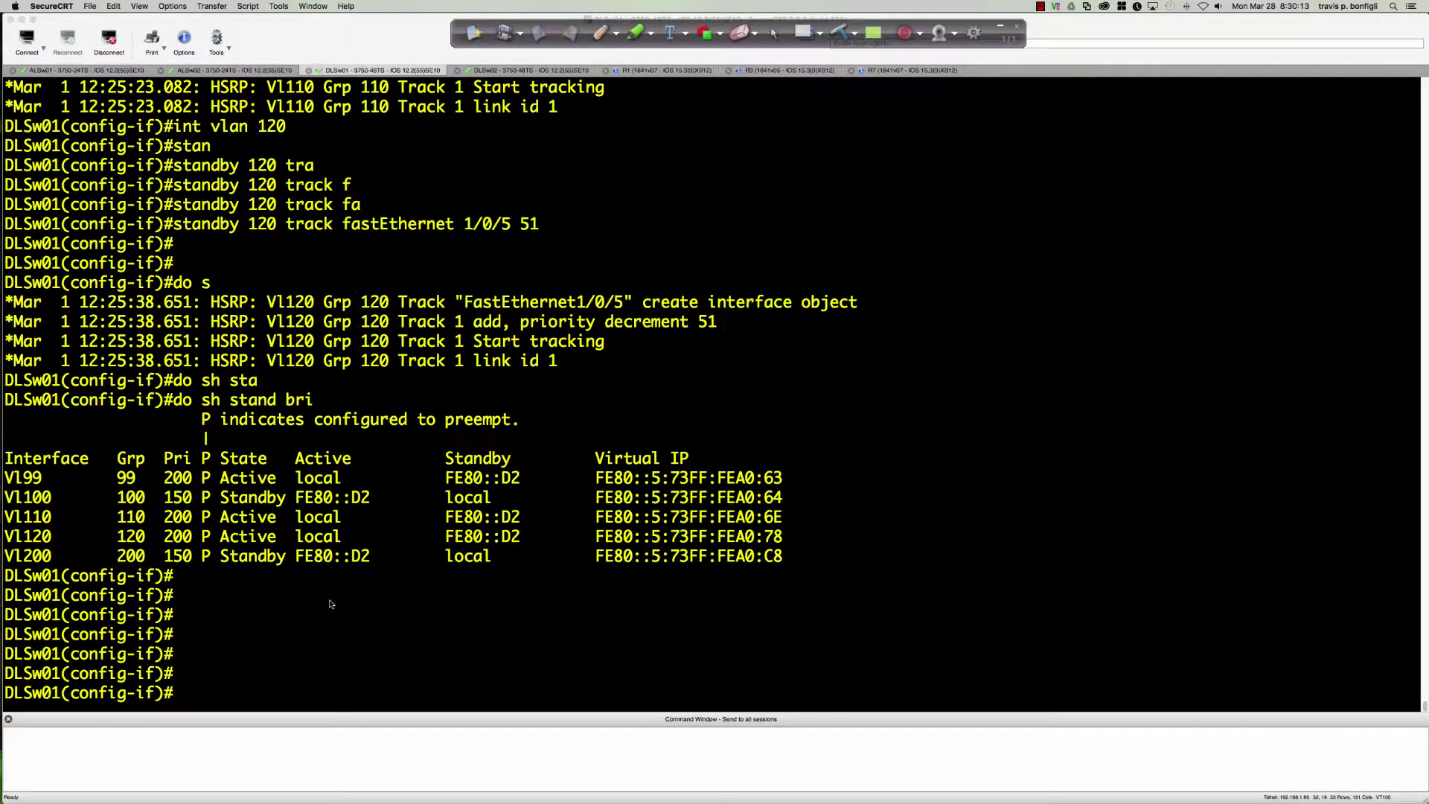
pyautogui.write('int ')
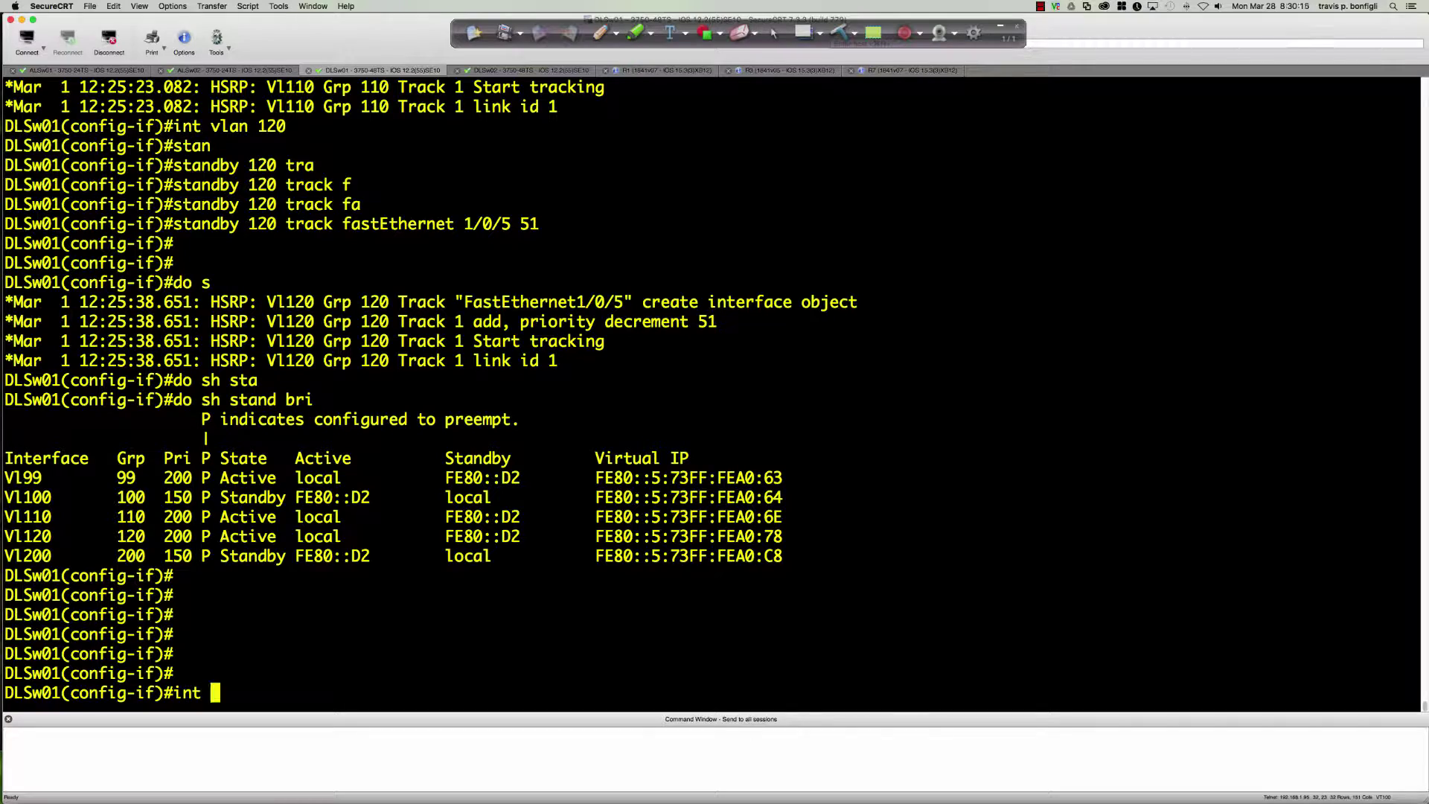
pyautogui.write('fa1/0/5')
pyautogui.press('Return')
pyautogui.write('shut')
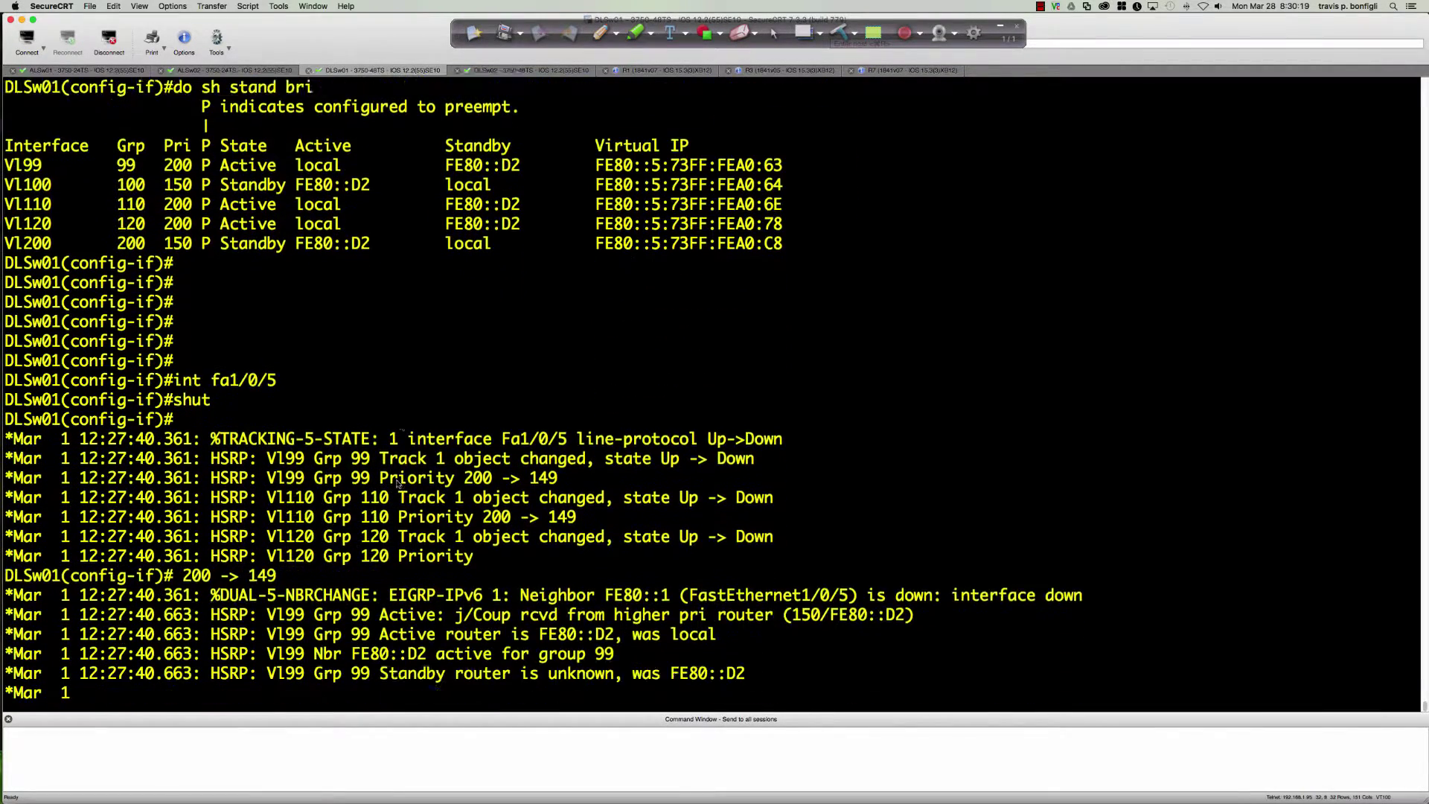
pyautogui.press('Return')
pyautogui.press('Return')
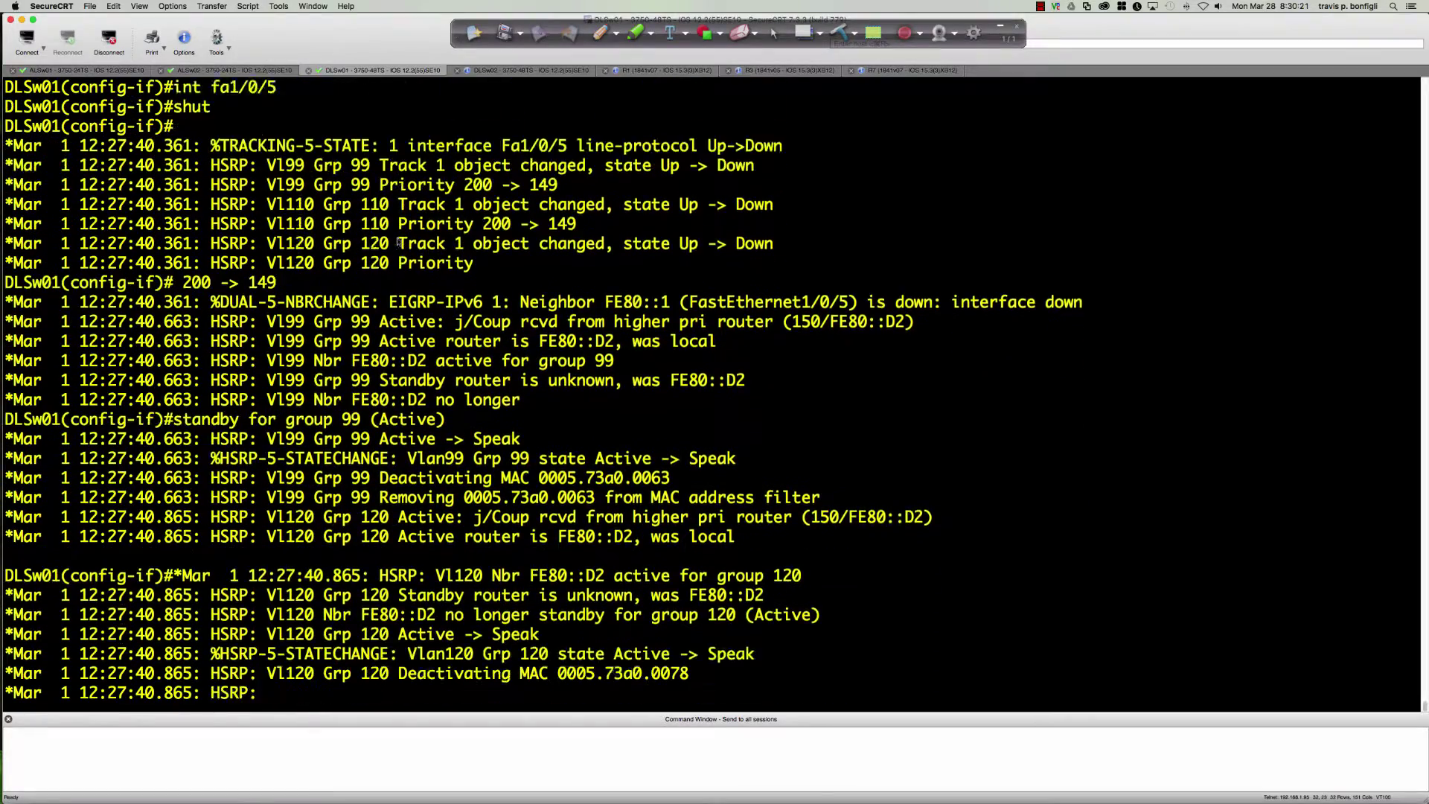
pyautogui.press('Return')
pyautogui.press('Return')
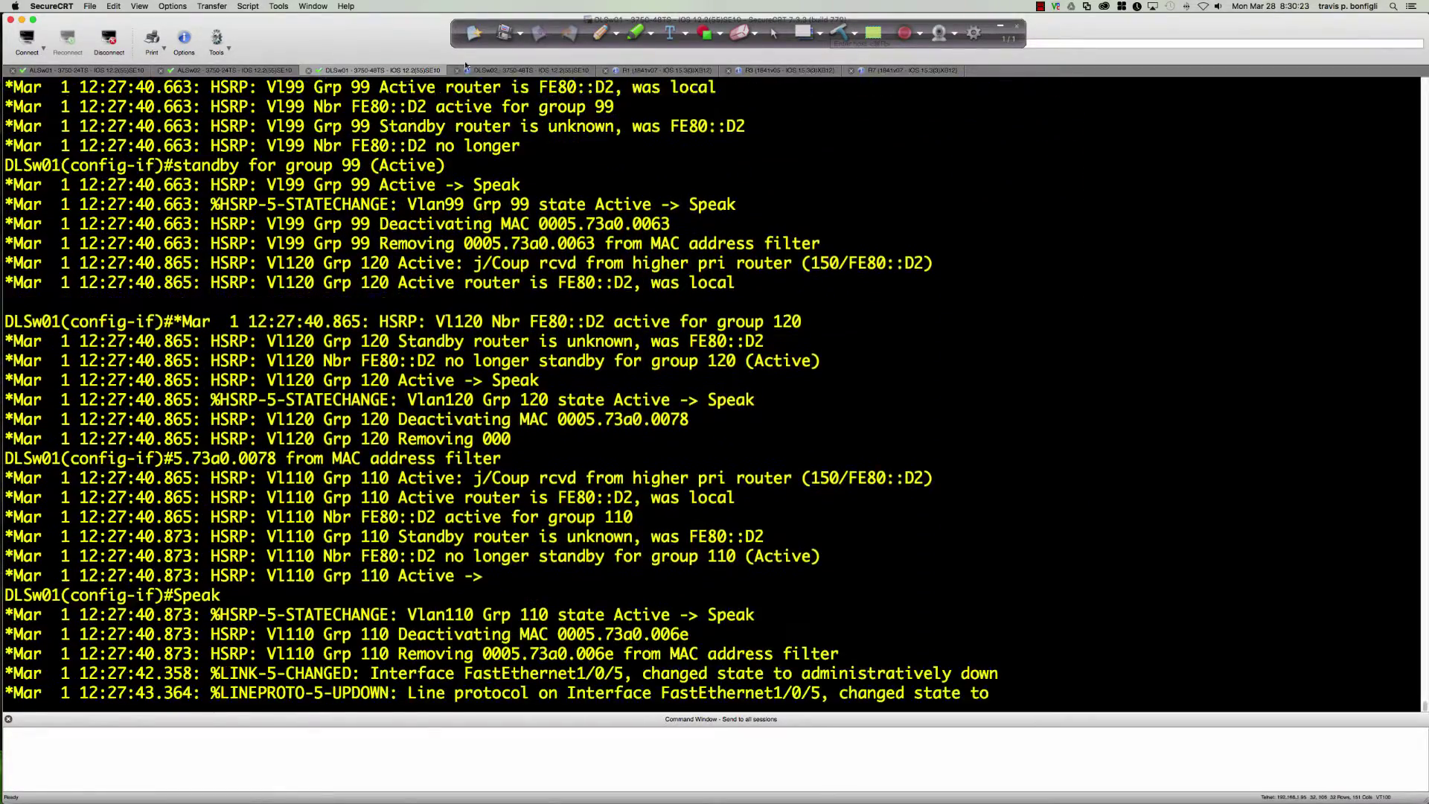
# - Switch to the DLSw02 session and examine its HSRP state-change messages for VLANs 99, 110 and 120
pyautogui.click(466, 68)
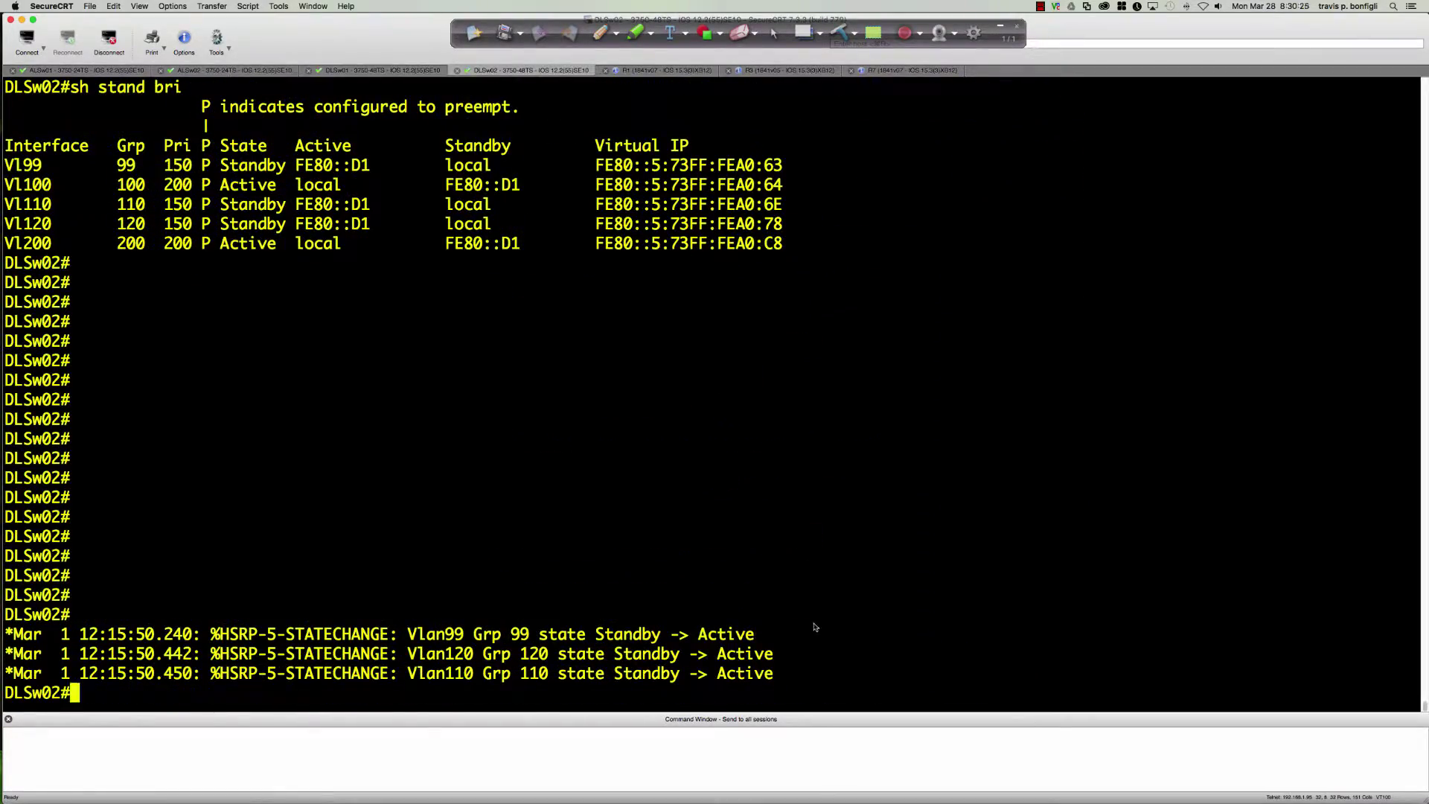
pyautogui.press('Return')
pyautogui.press('Return')
pyautogui.press('Return')
pyautogui.press('Return')
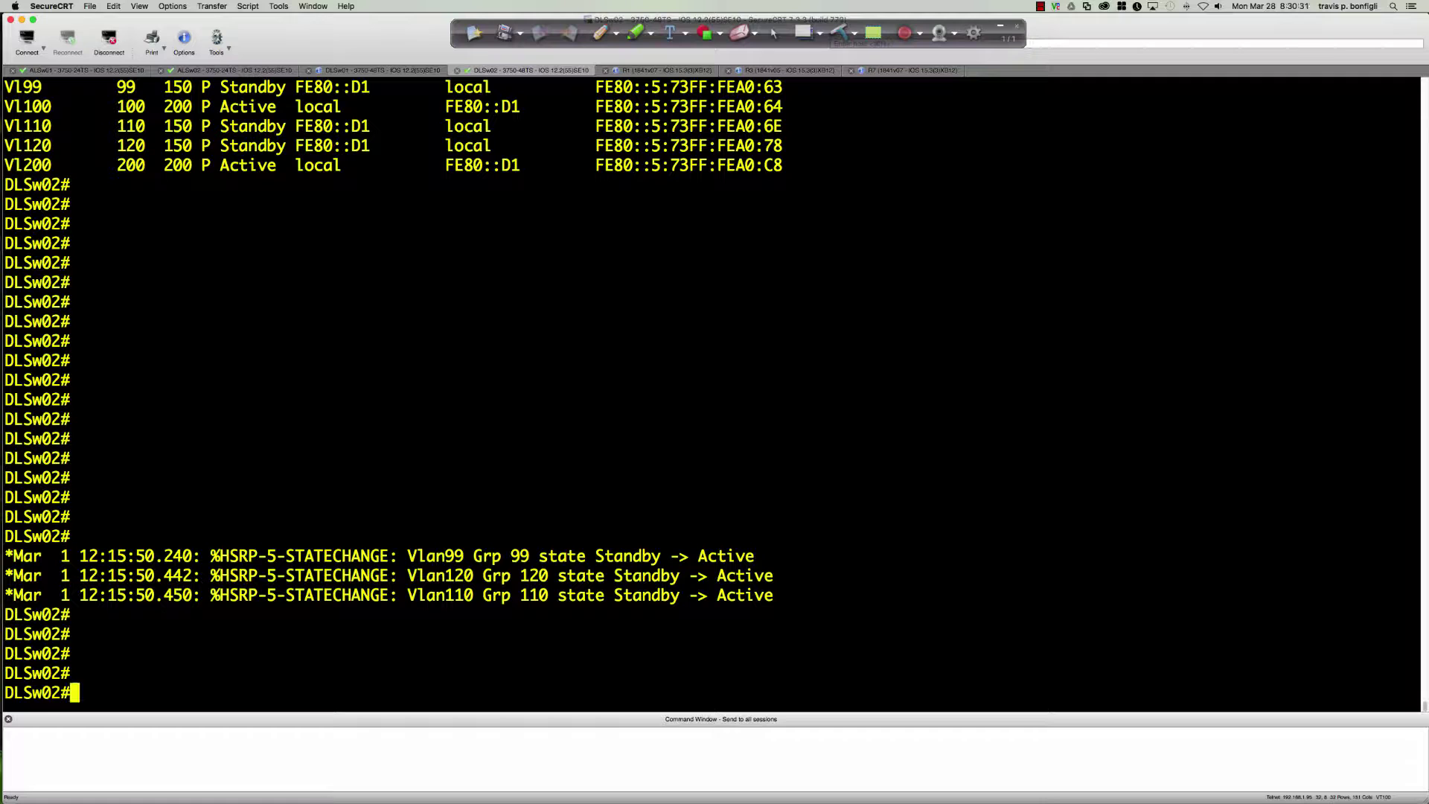
pyautogui.moveTo(116, 562); pyautogui.dragTo(793, 607)
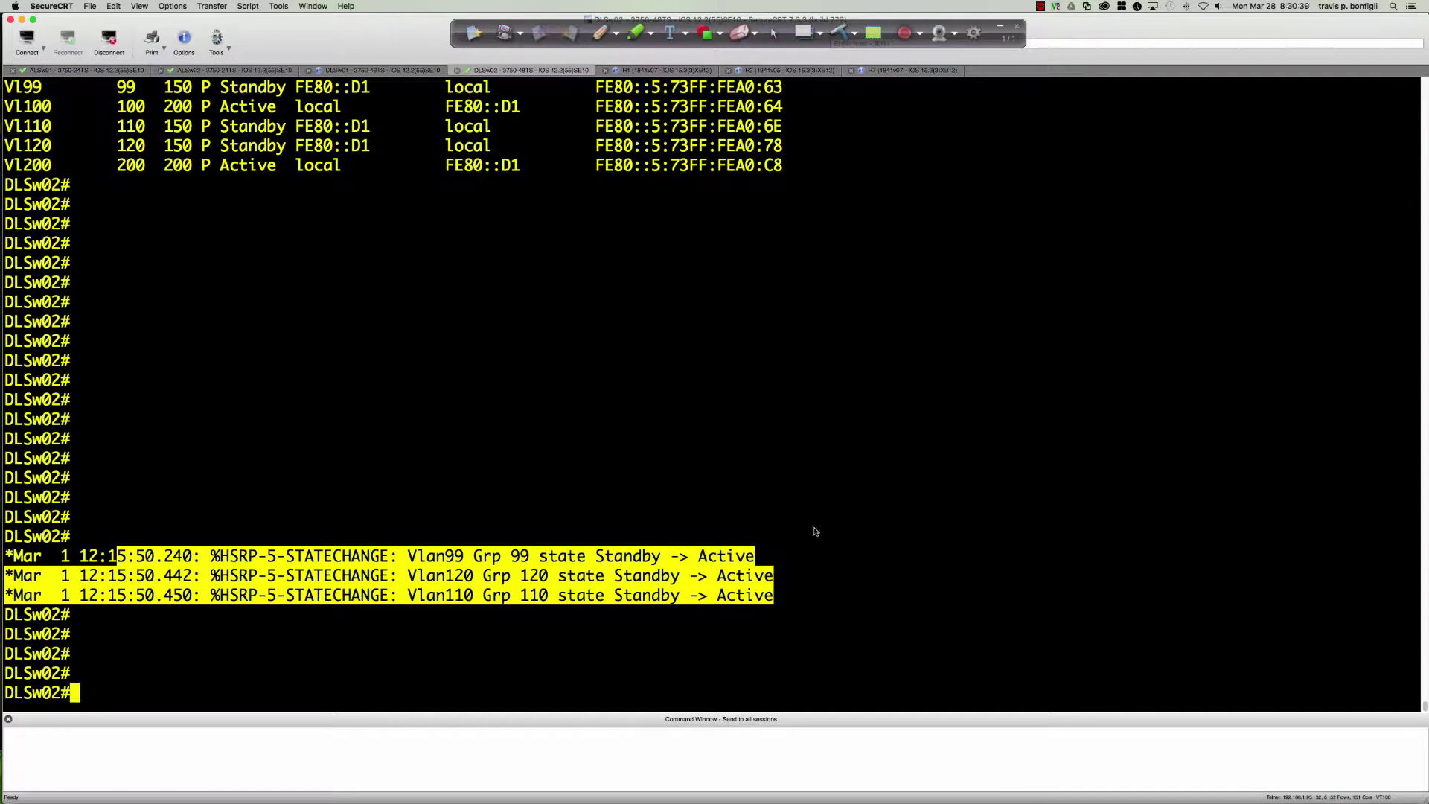
# - Show the brief standby summary on DLSw02 and examine the priorities of groups 99, 110 and 120
pyautogui.press('Return')
pyautogui.press('Return')
pyautogui.press('Return')
pyautogui.write('sh stan')
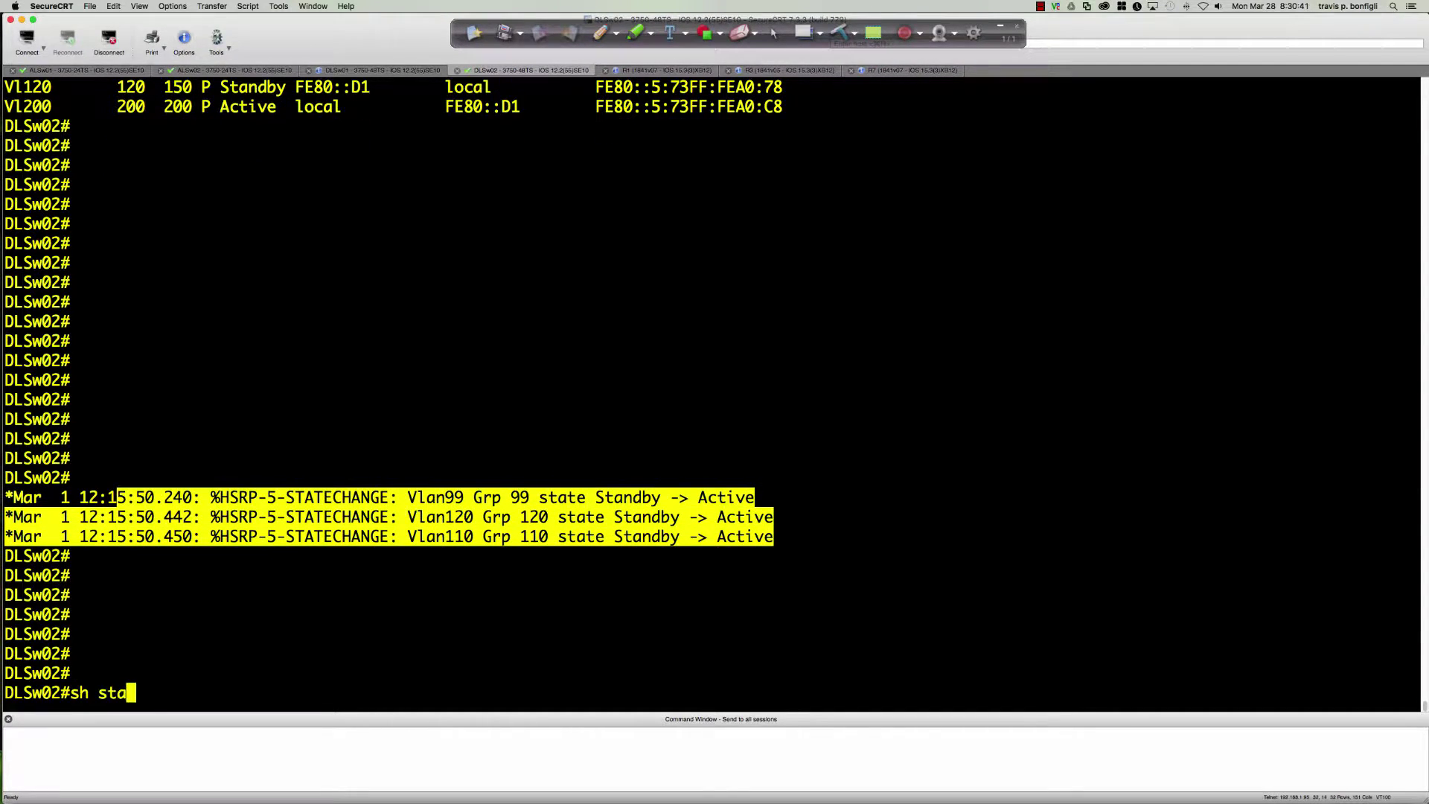
pyautogui.press('Tab')
pyautogui.write('bri')
pyautogui.press('Return')
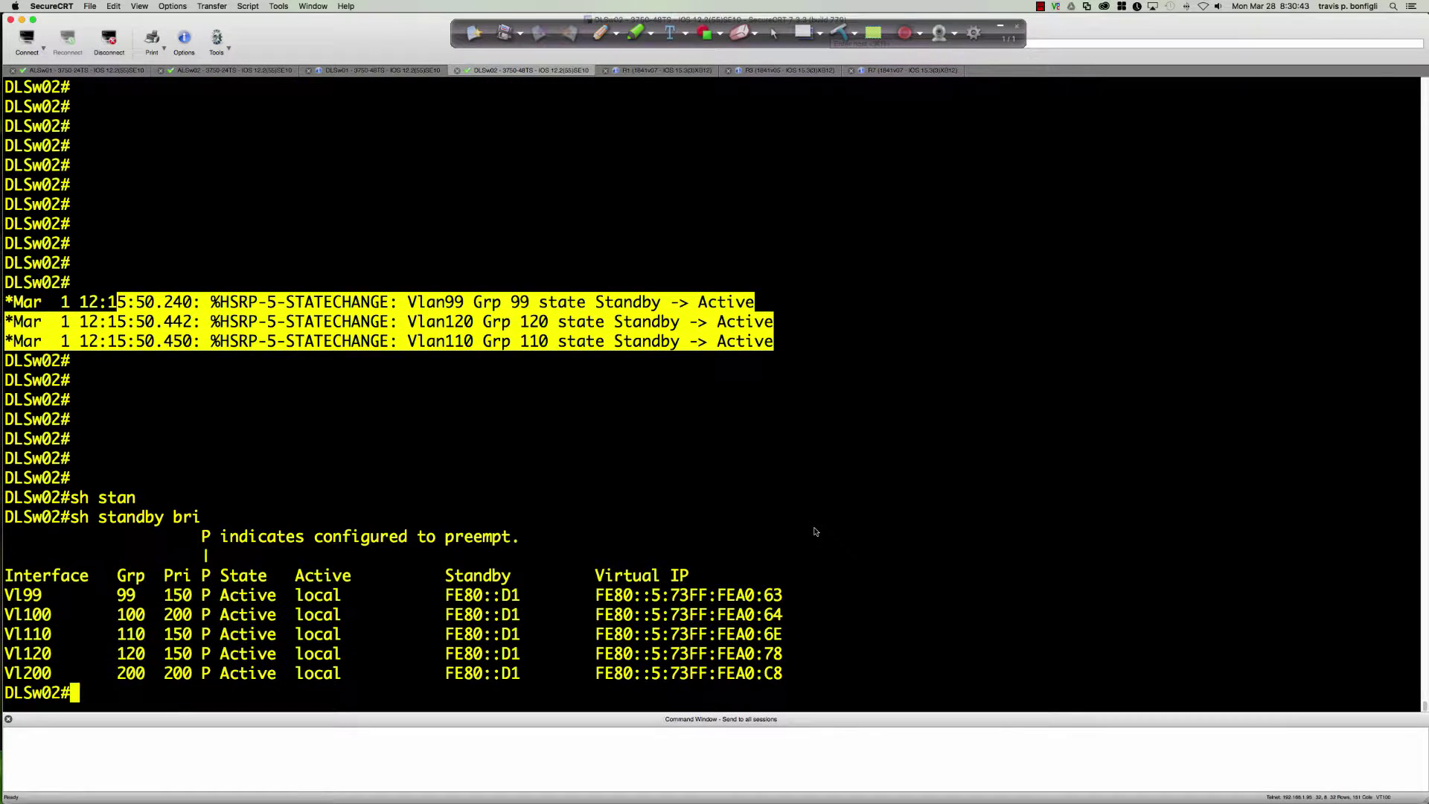
pyautogui.press('Return')
pyautogui.press('Return')
pyautogui.press('Return')
pyautogui.press('Return')
pyautogui.press('Return')
pyautogui.press('Return')
pyautogui.press('Return')
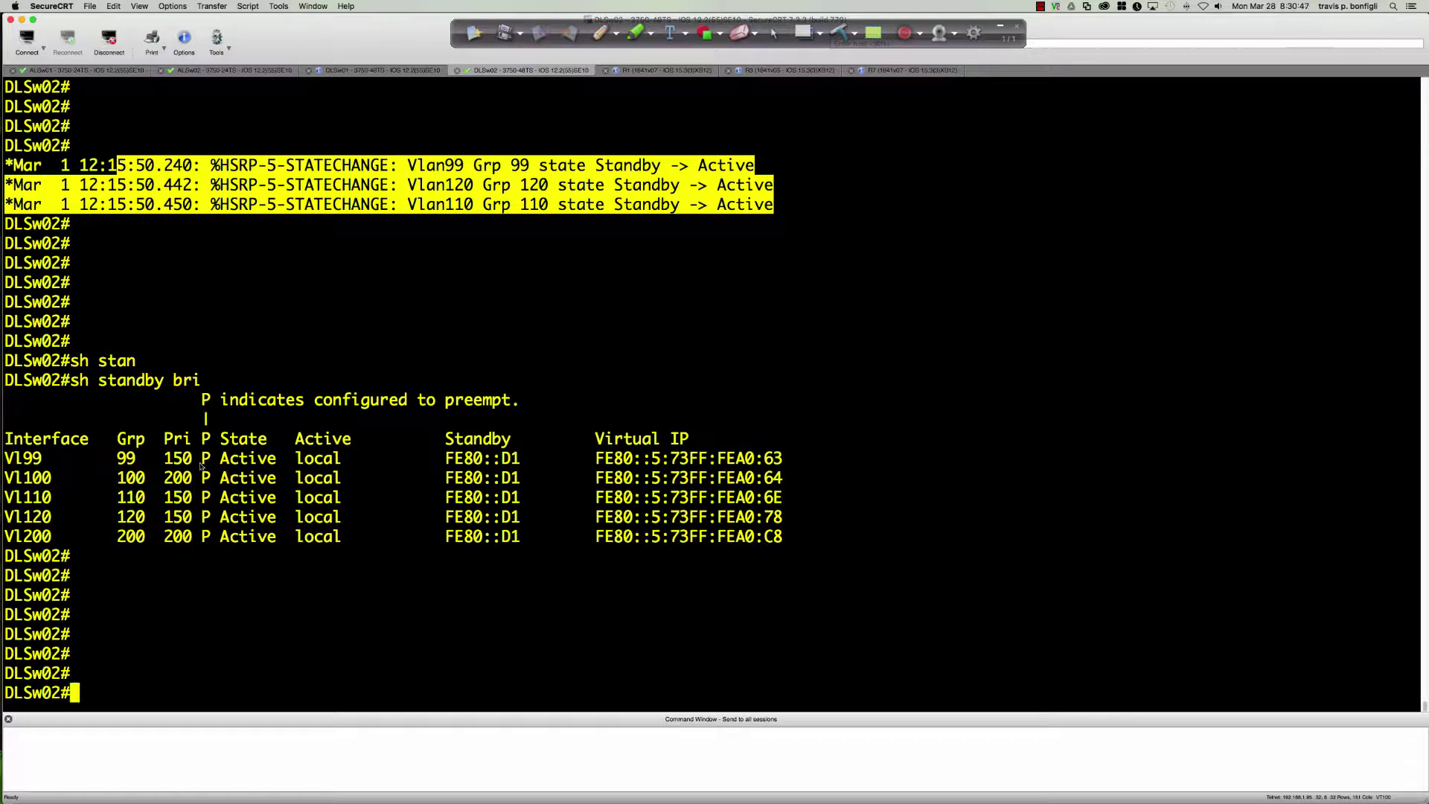
pyautogui.moveTo(165, 459); pyautogui.dragTo(191, 519)
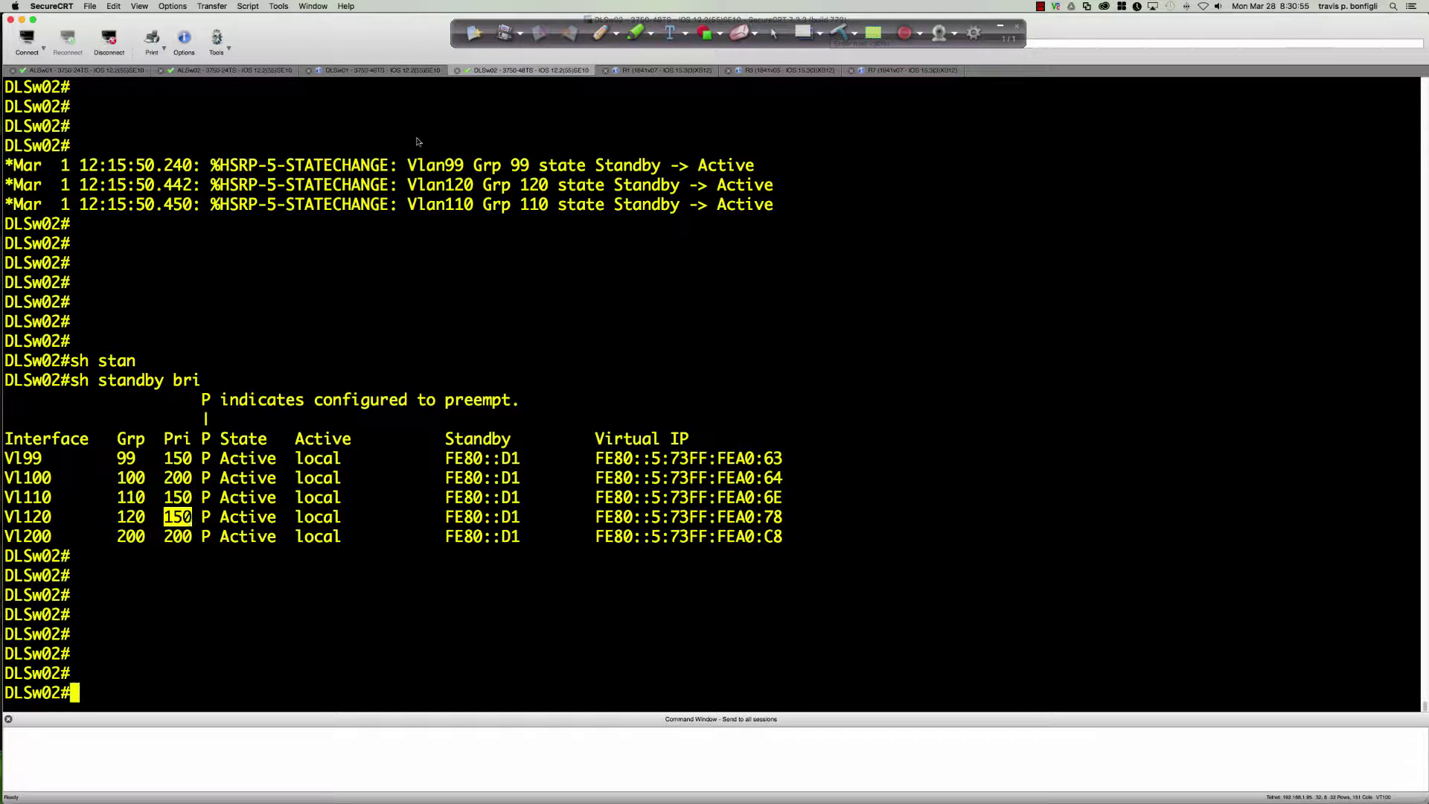
# - Show the brief standby summary on DLSw01 and examine the priorities of groups 99, 110 and 120
pyautogui.click(382, 70)
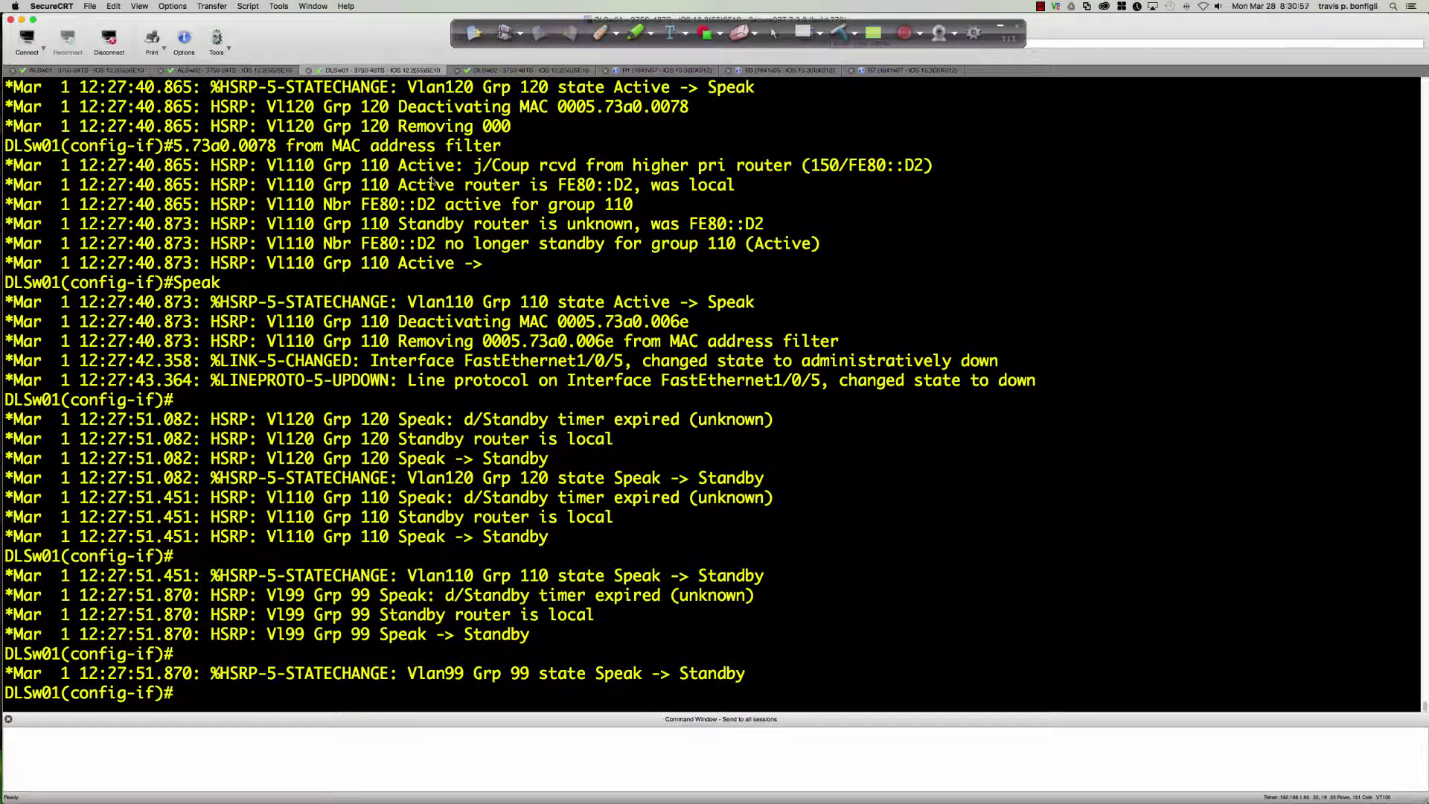
pyautogui.write('do')
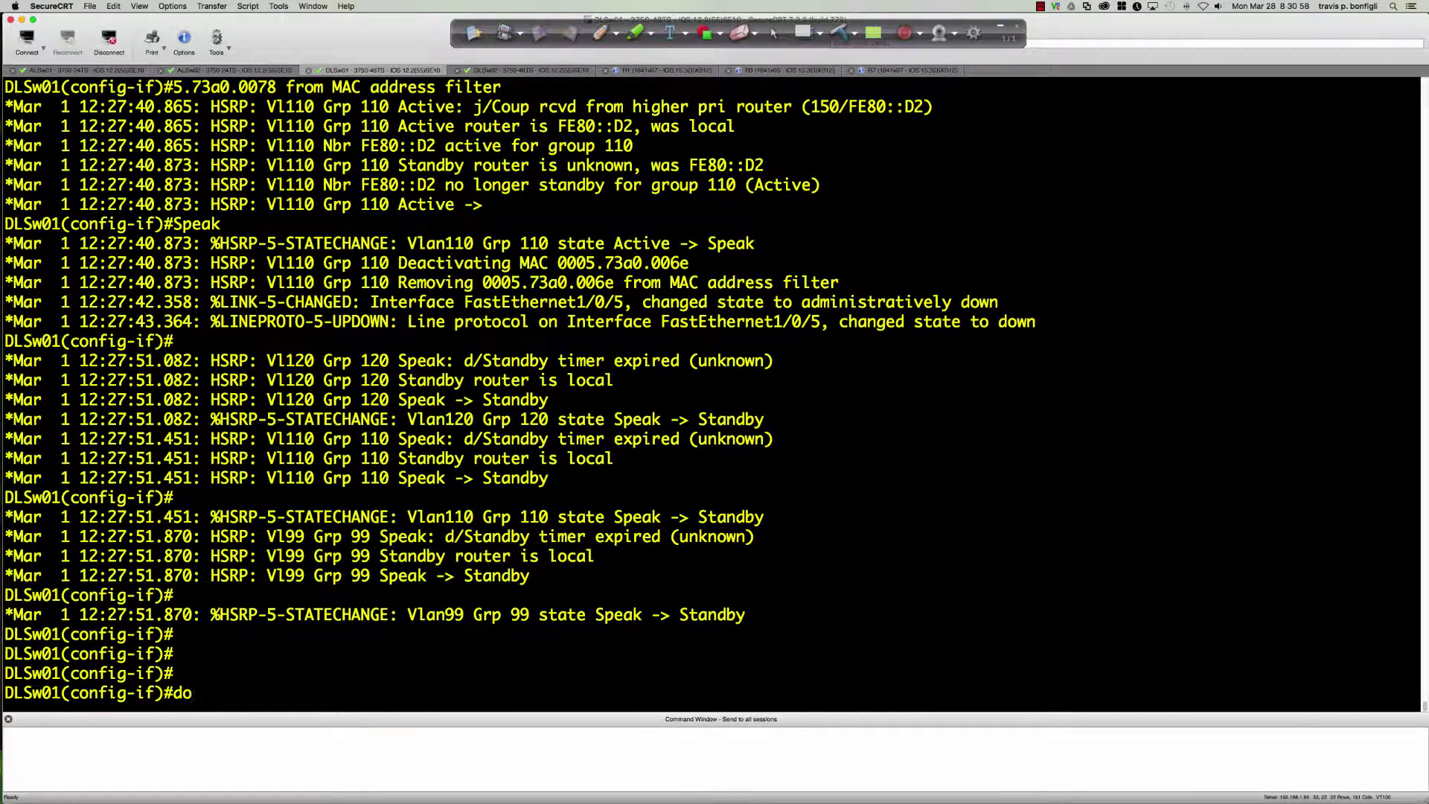
pyautogui.write(' sh stand bri')
pyautogui.press('Return')
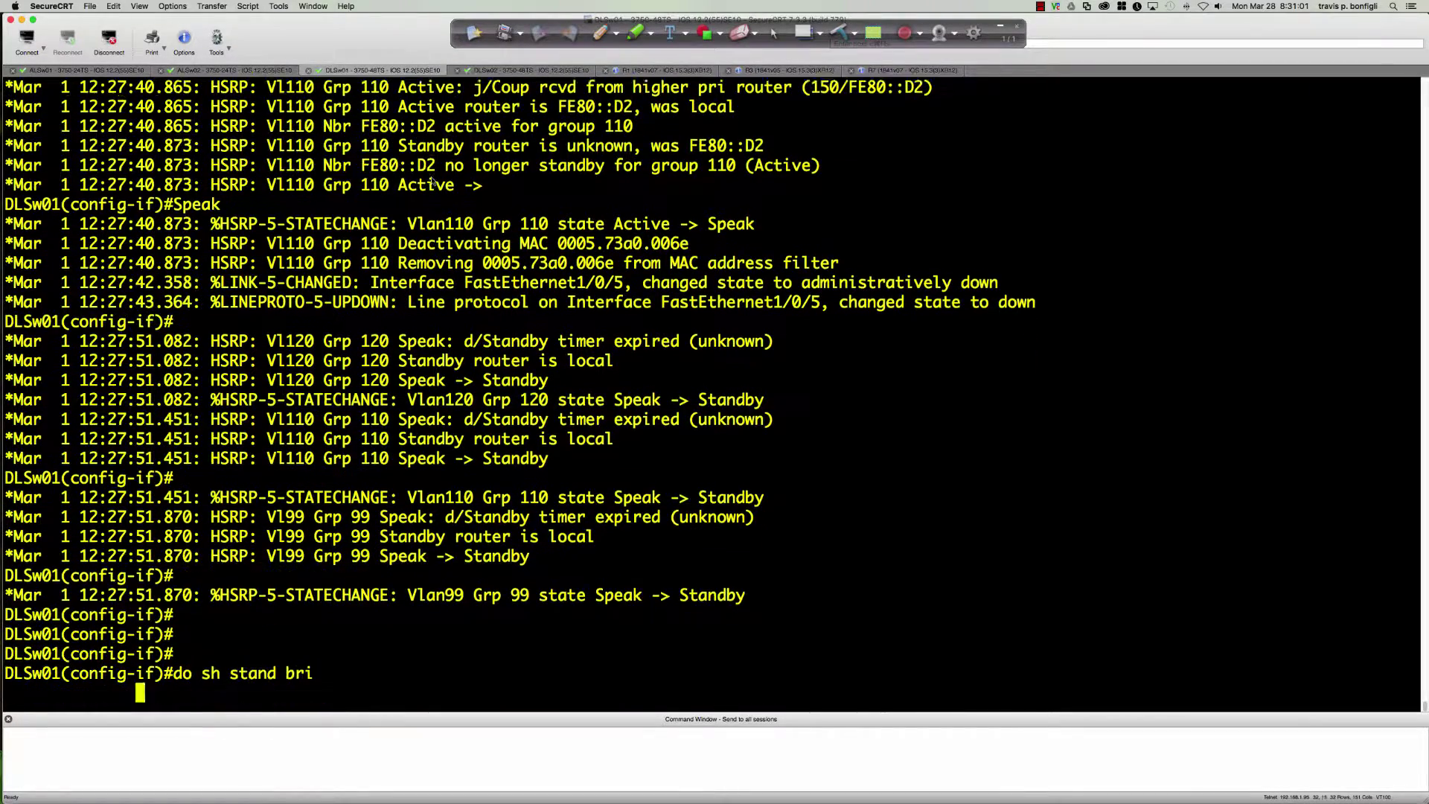
pyautogui.press('Return')
pyautogui.press('Return')
pyautogui.press('Return')
pyautogui.press('Return')
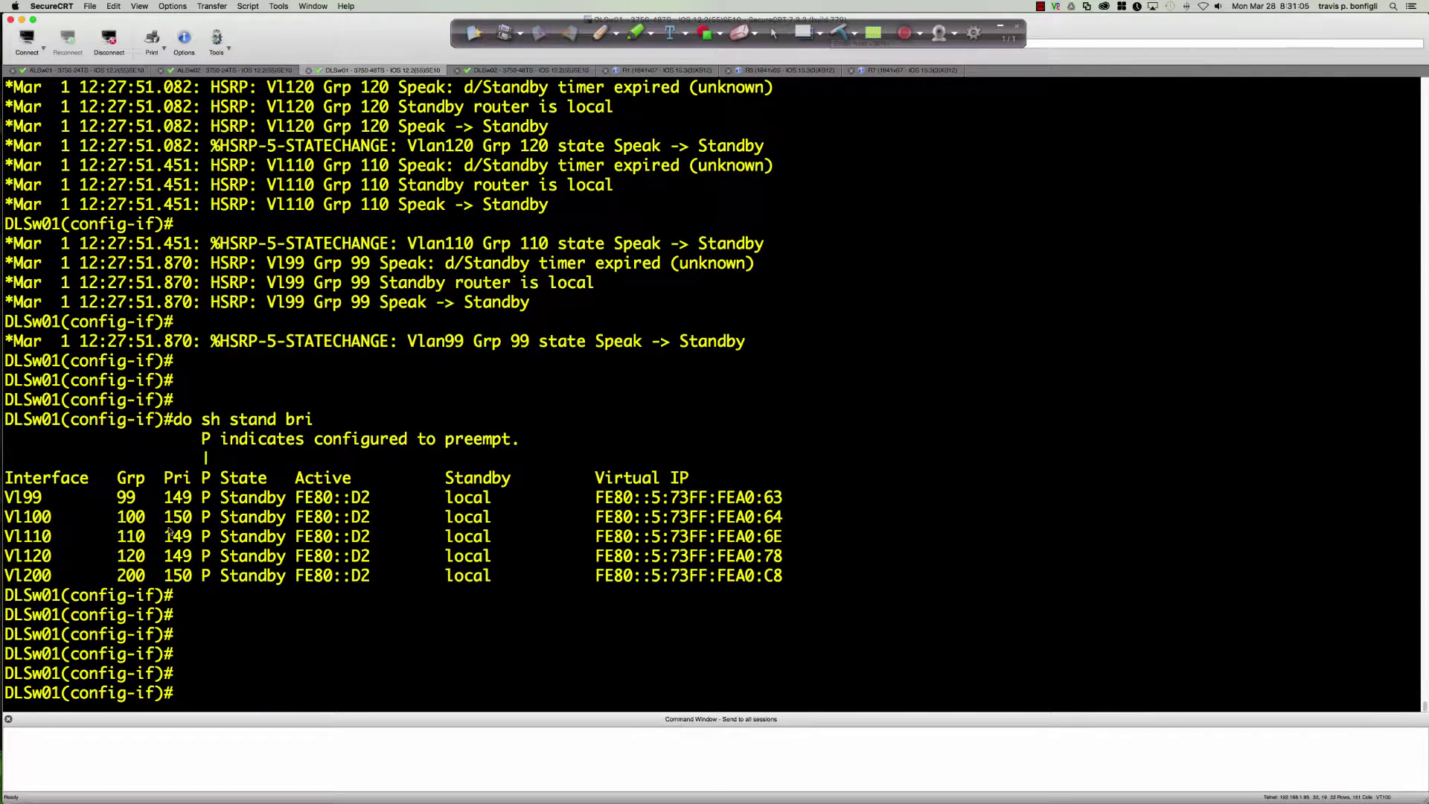
pyautogui.doubleClick(168, 497)
pyautogui.moveTo(166, 536); pyautogui.dragTo(195, 554)
pyautogui.click(901, 485)
# - Leave configuration mode on DLSw01 and ping fe80::d2 using vlan 99 as the output interface
pyautogui.press('Return')
pyautogui.press('Return')
pyautogui.press('Return')
pyautogui.write('end')
pyautogui.press('Return')
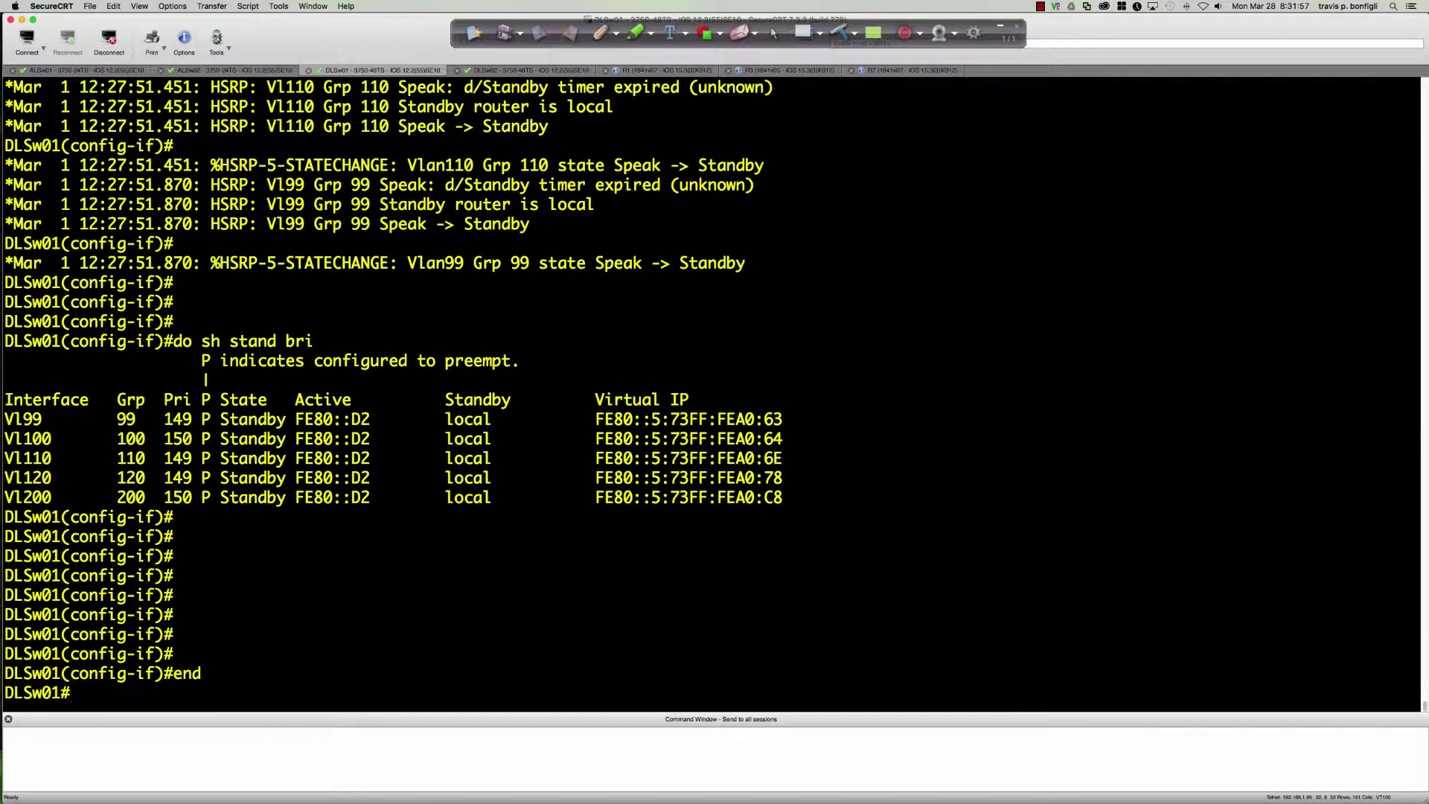
pyautogui.write('ping fe80')
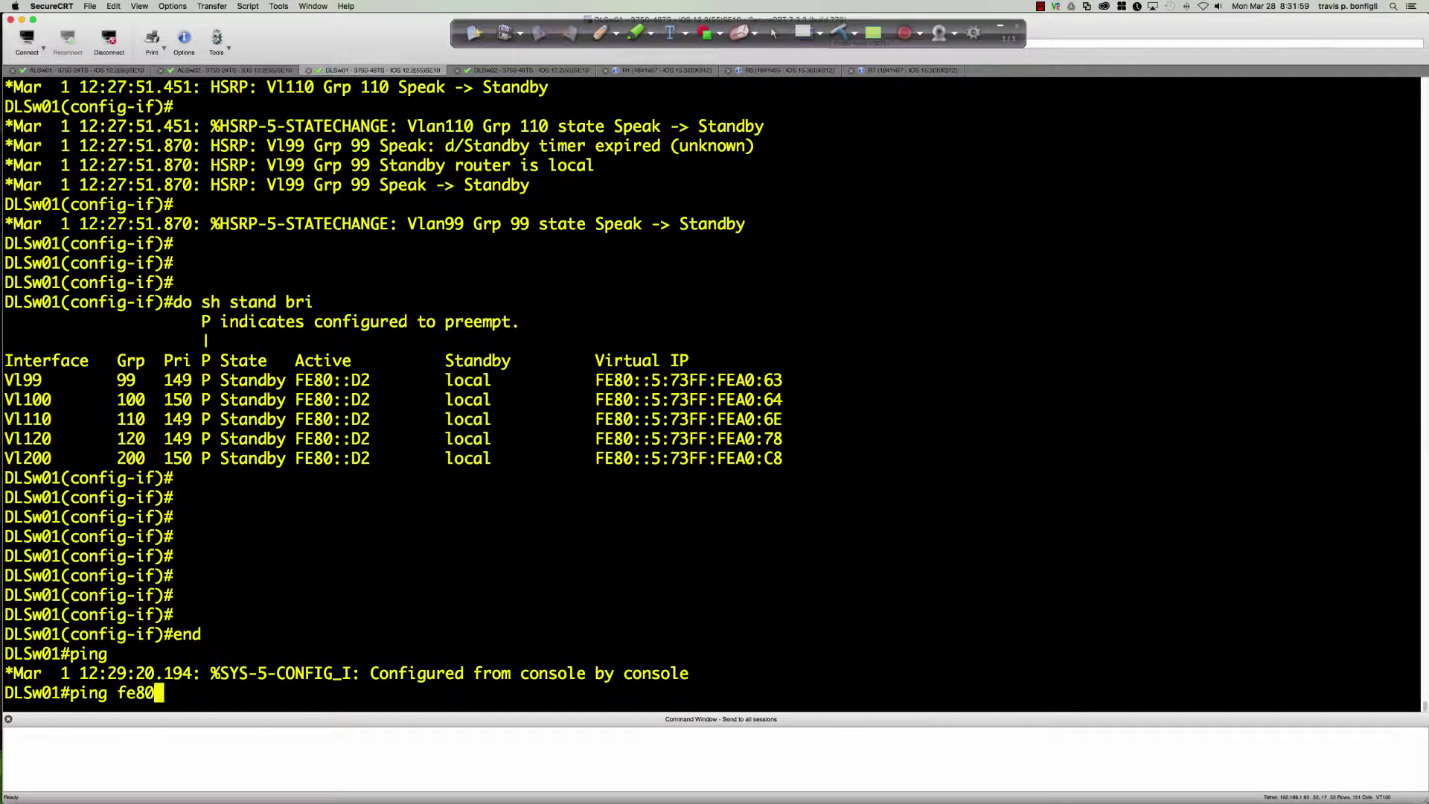
pyautogui.write('::d2')
pyautogui.press('Return')
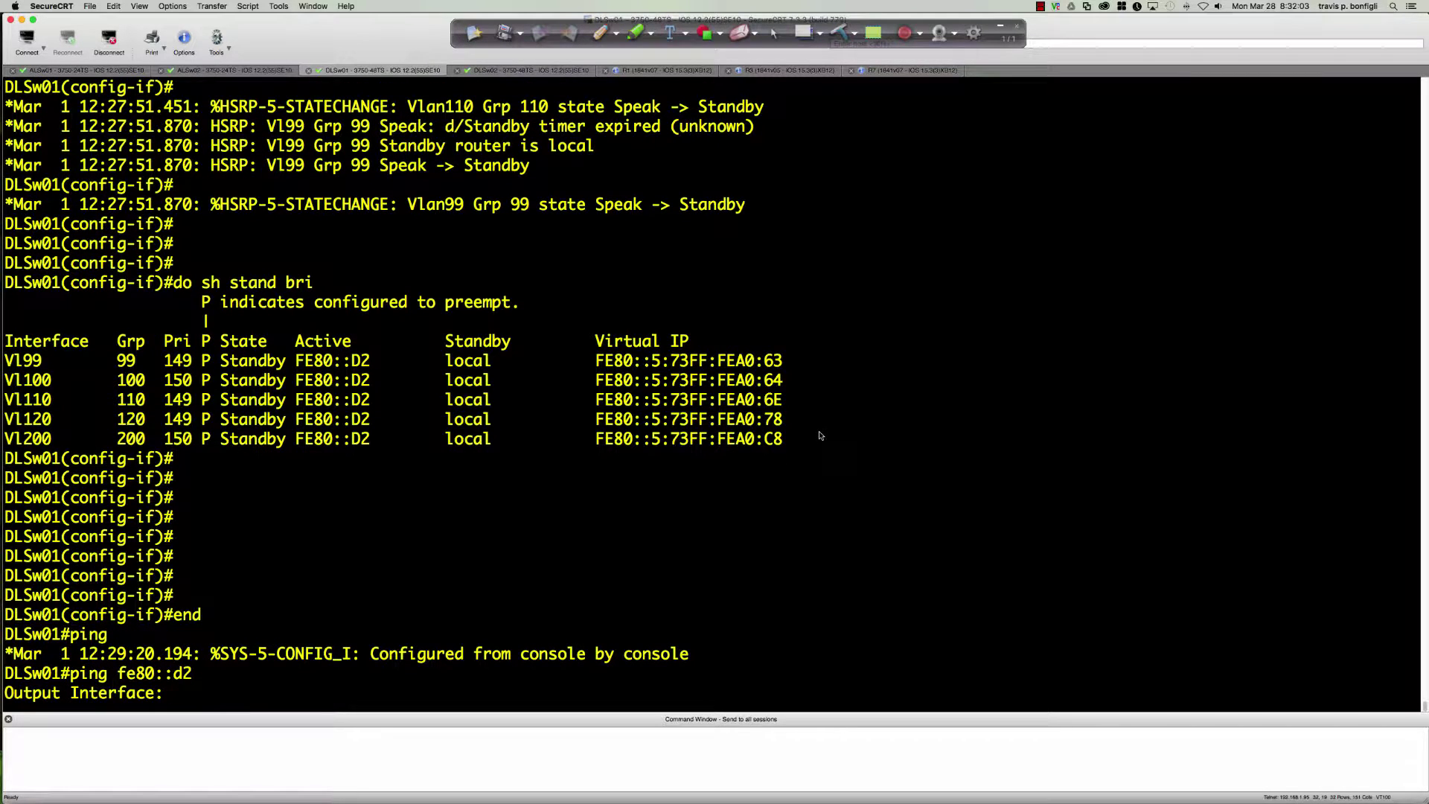
pyautogui.write('vlan 99')
pyautogui.press('Return')
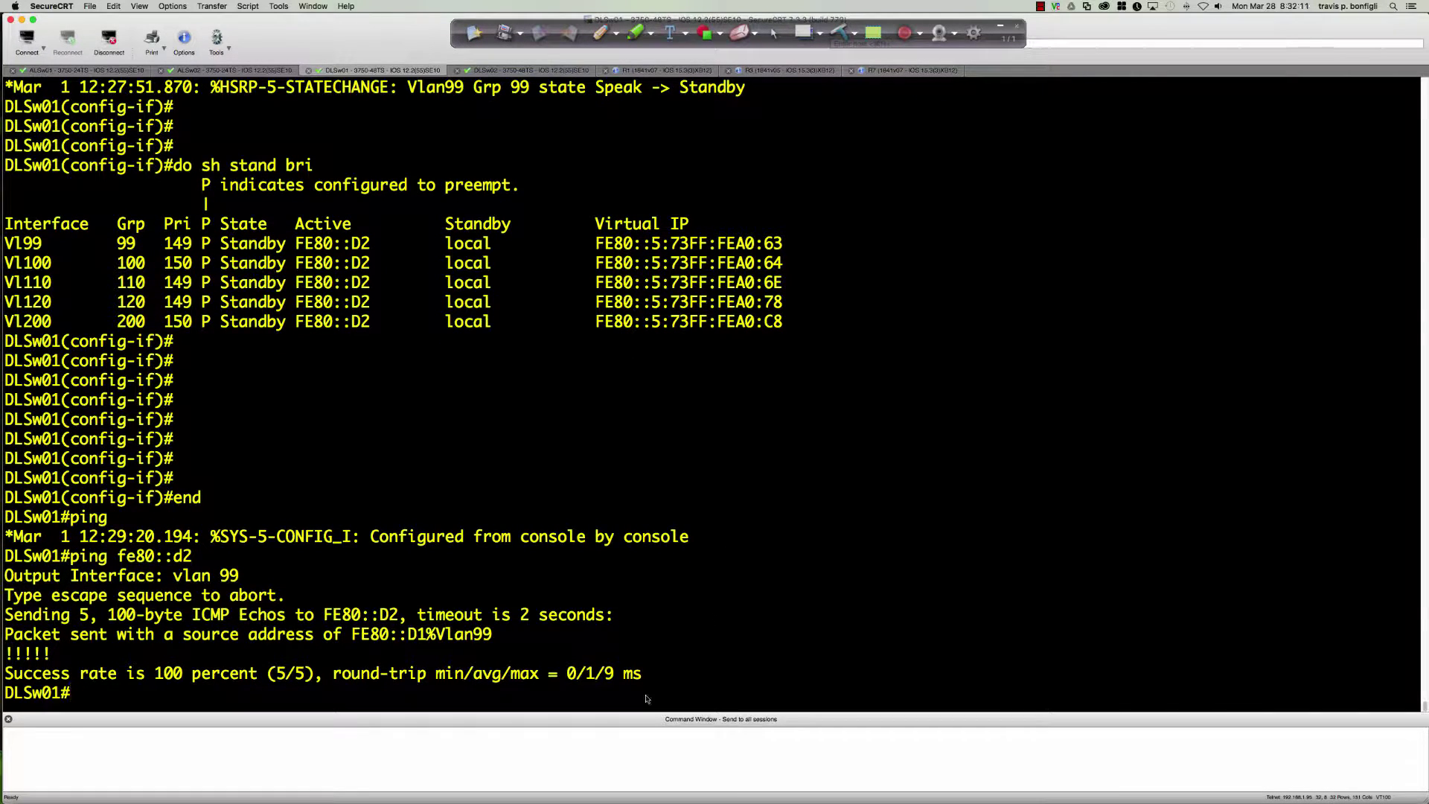
# - Examine the minimum, average and maximum round-trip times in the ping result
pyautogui.moveTo(585, 673); pyautogui.dragTo(593, 675)
pyautogui.moveTo(604, 673); pyautogui.dragTo(614, 679)
pyautogui.moveTo(571, 676); pyautogui.dragTo(618, 677)
pyautogui.click(759, 653)
pyautogui.press('Return')
pyautogui.press('Return')
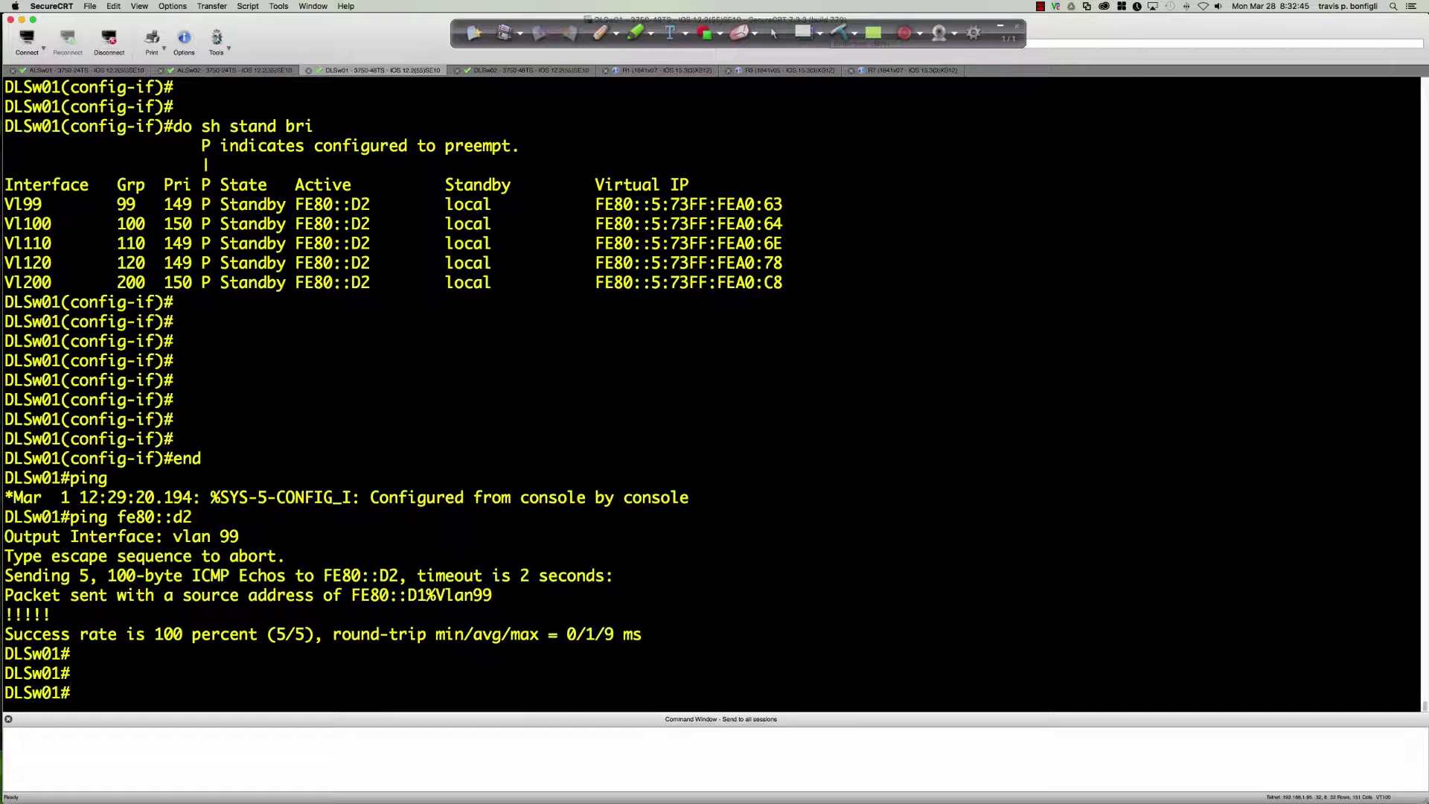
# - Enter interface configuration mode for VLAN 99 on DLSw01 and list the available options for standby group 99
pyautogui.write('conf t')
pyautogui.press('Return')
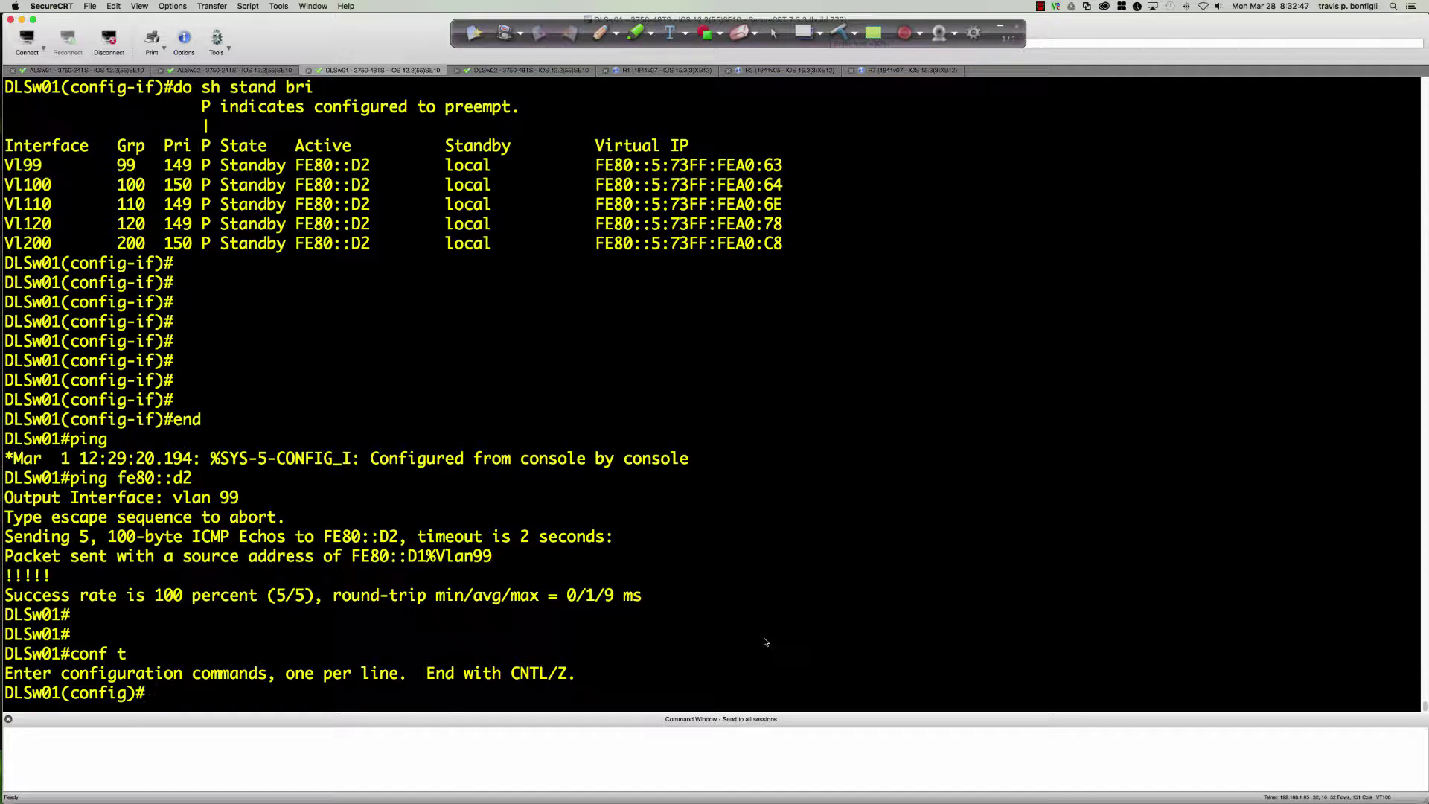
pyautogui.write('int vlan 99')
pyautogui.press('Return')
pyautogui.press('Return')
pyautogui.press('Return')
pyautogui.press('Return')
pyautogui.press('Return')
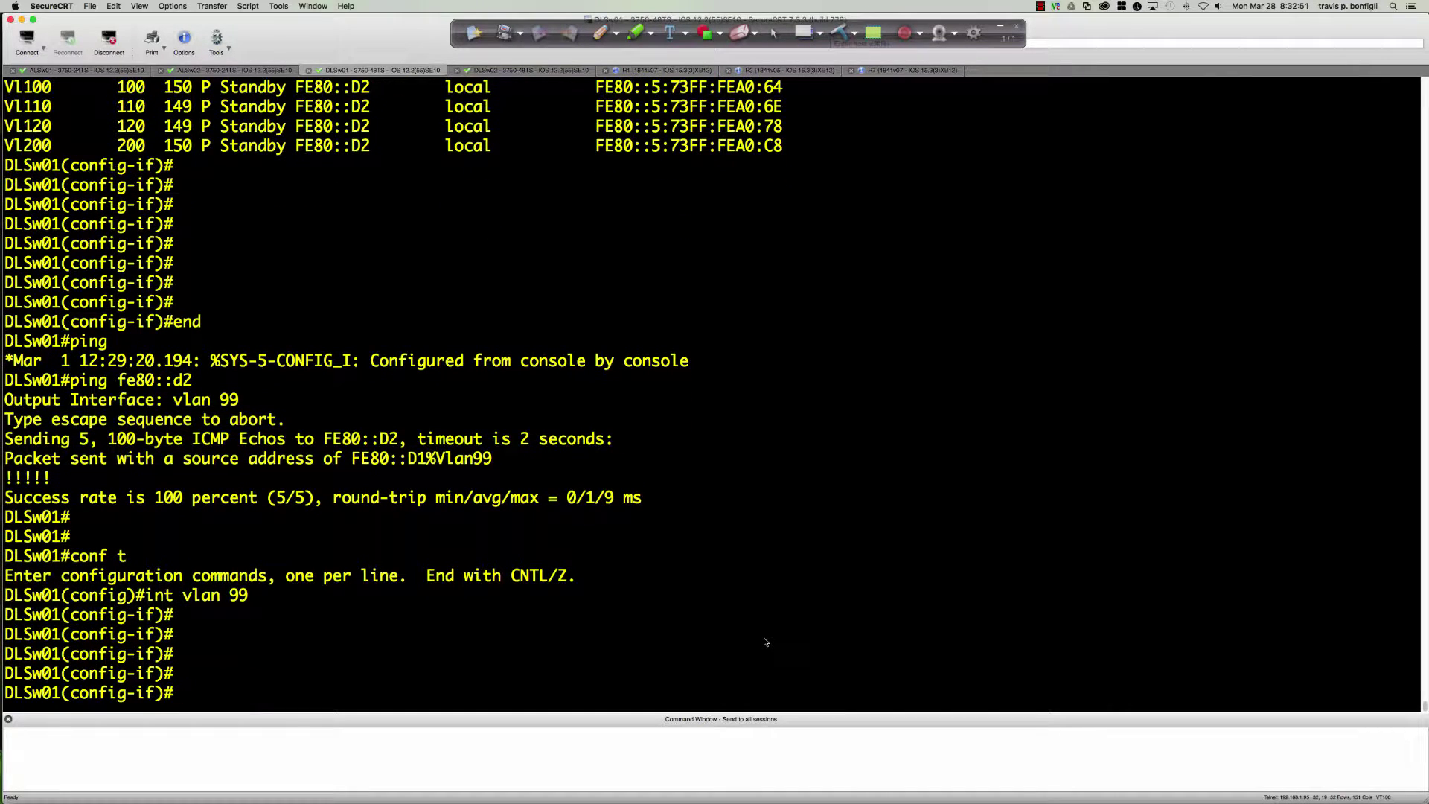
pyautogui.write('sta')
pyautogui.press('Tab')
pyautogui.write('99 ?')
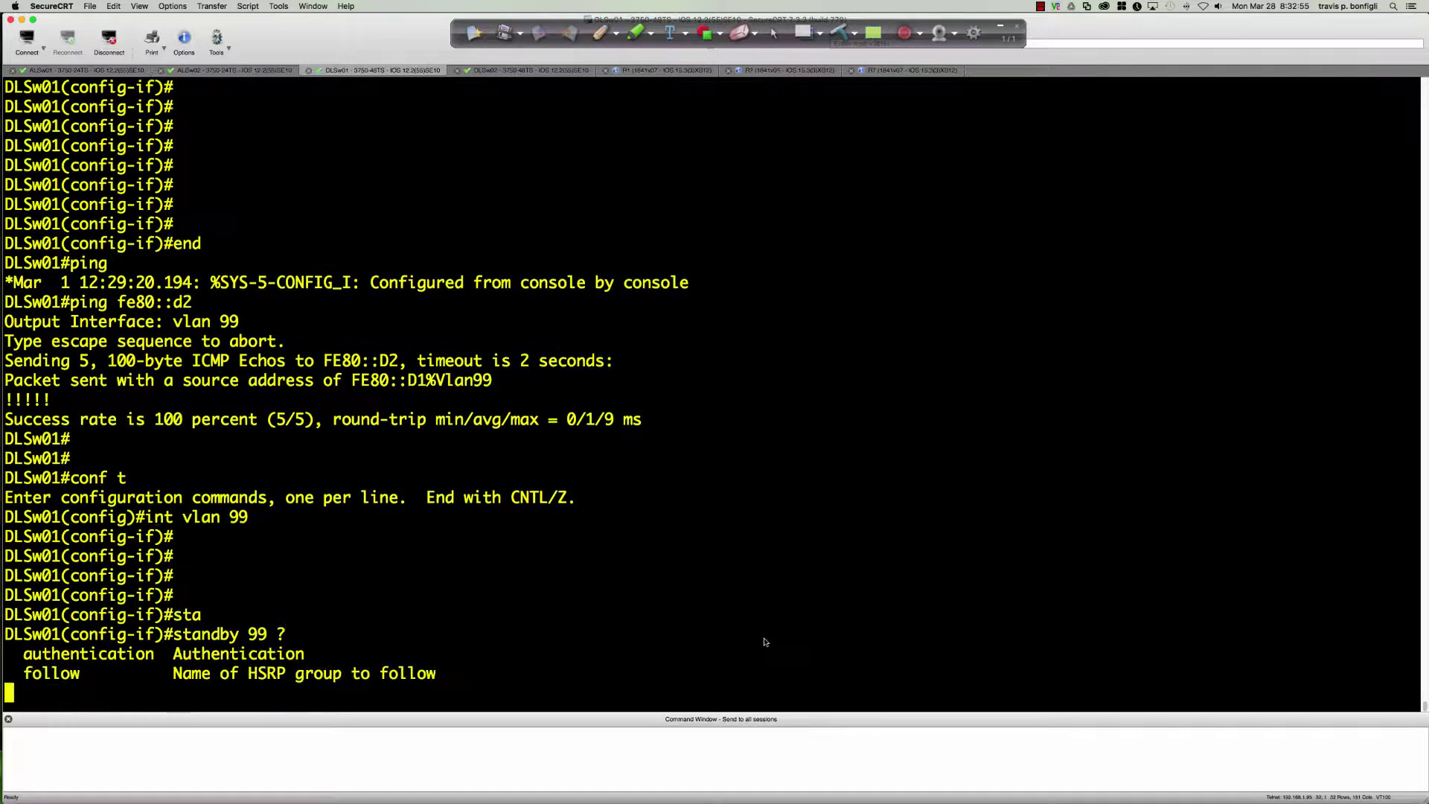
# - List the timer options for standby group 99 on DLSw01's VLAN 99 interface, including the allowed hello interval in milliseconds
pyautogui.write('t')
pyautogui.press('Tab')
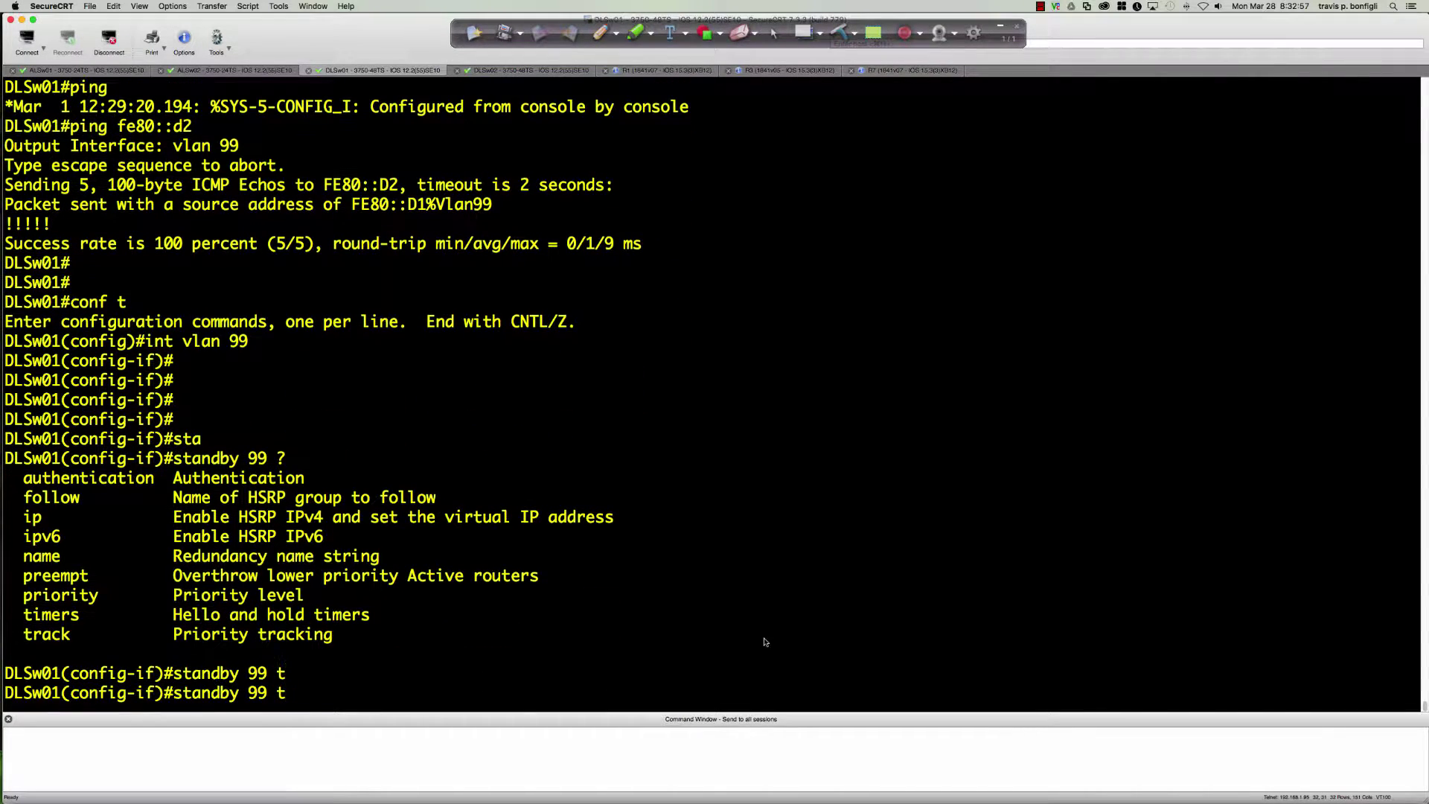
pyautogui.write('i')
pyautogui.press('Tab')
pyautogui.write('?')
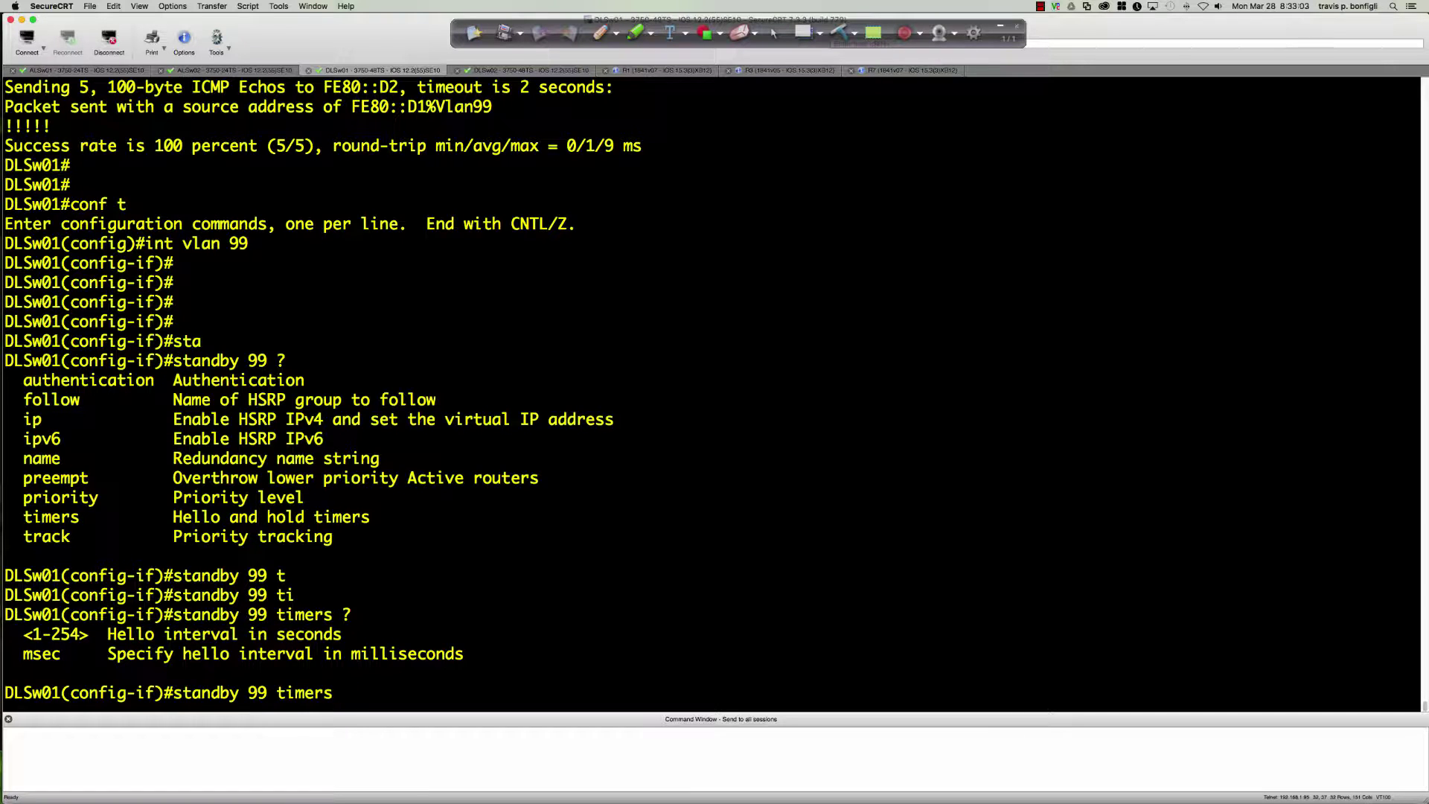
pyautogui.write('ms')
pyautogui.press('Tab')
pyautogui.write('?')
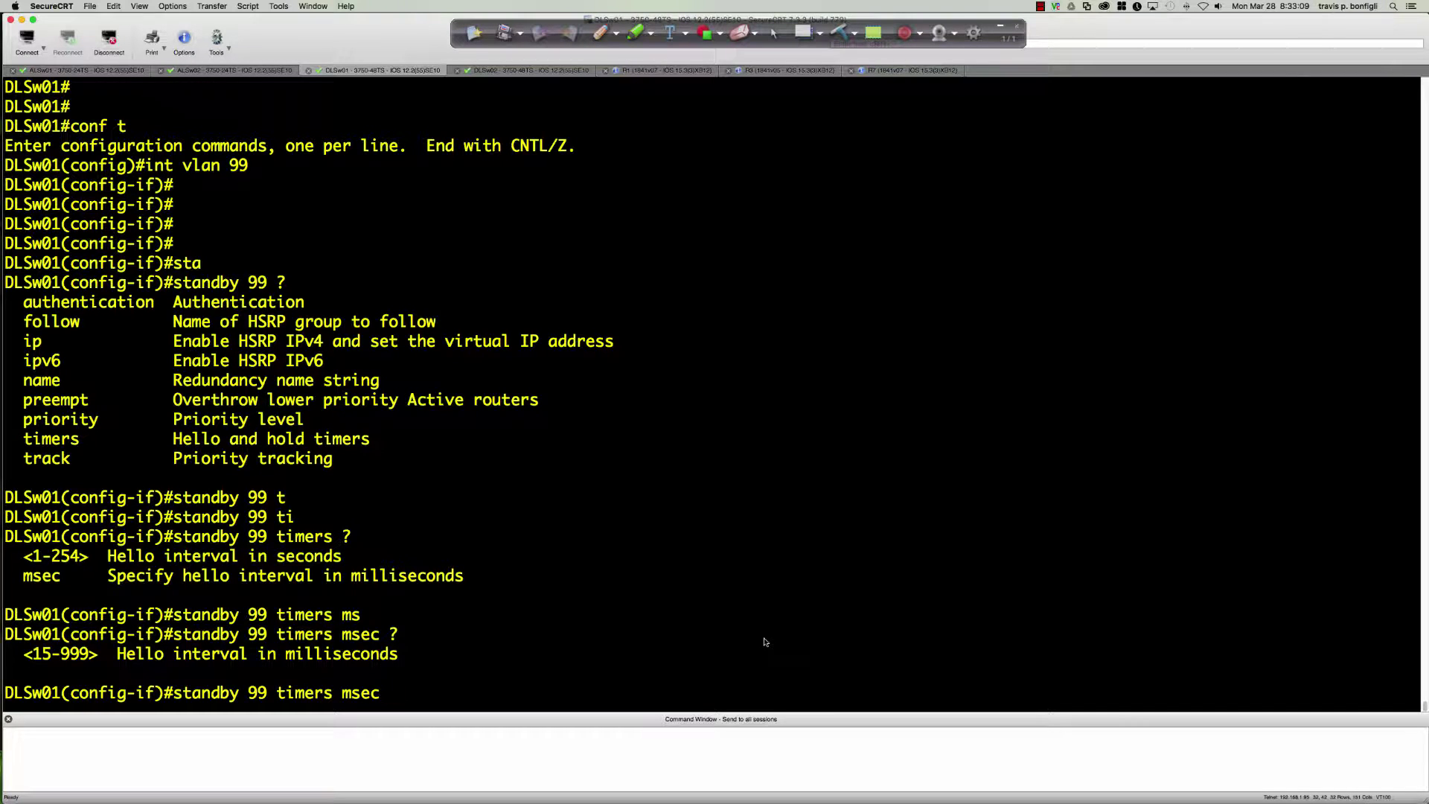
# - Set group 99's HSRP hello interval to 50 msec and hold time to 250 msec on DLSw01, and leave configuration mode
pyautogui.write('50 ?')
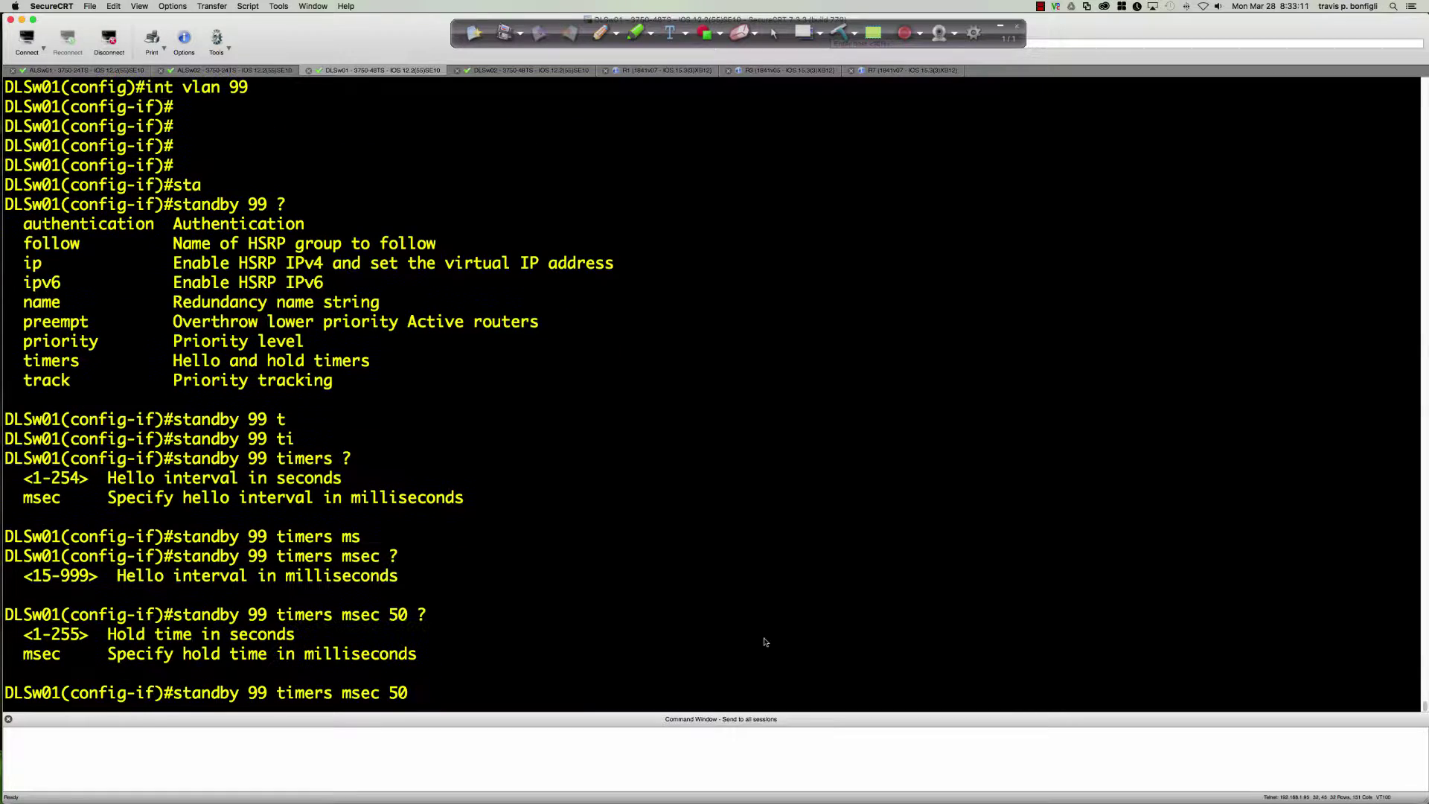
pyautogui.write('ms')
pyautogui.press('Tab')
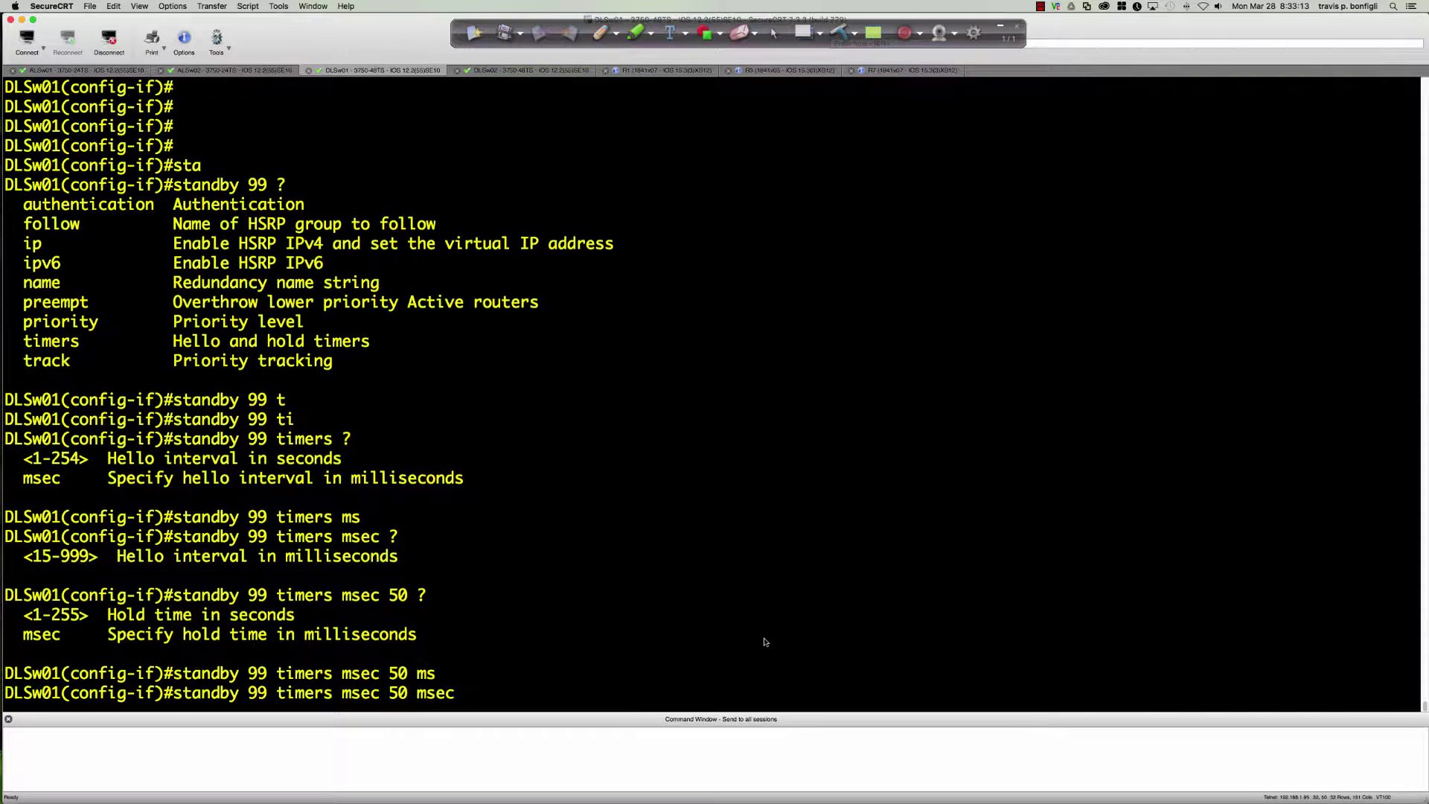
pyautogui.write('?')
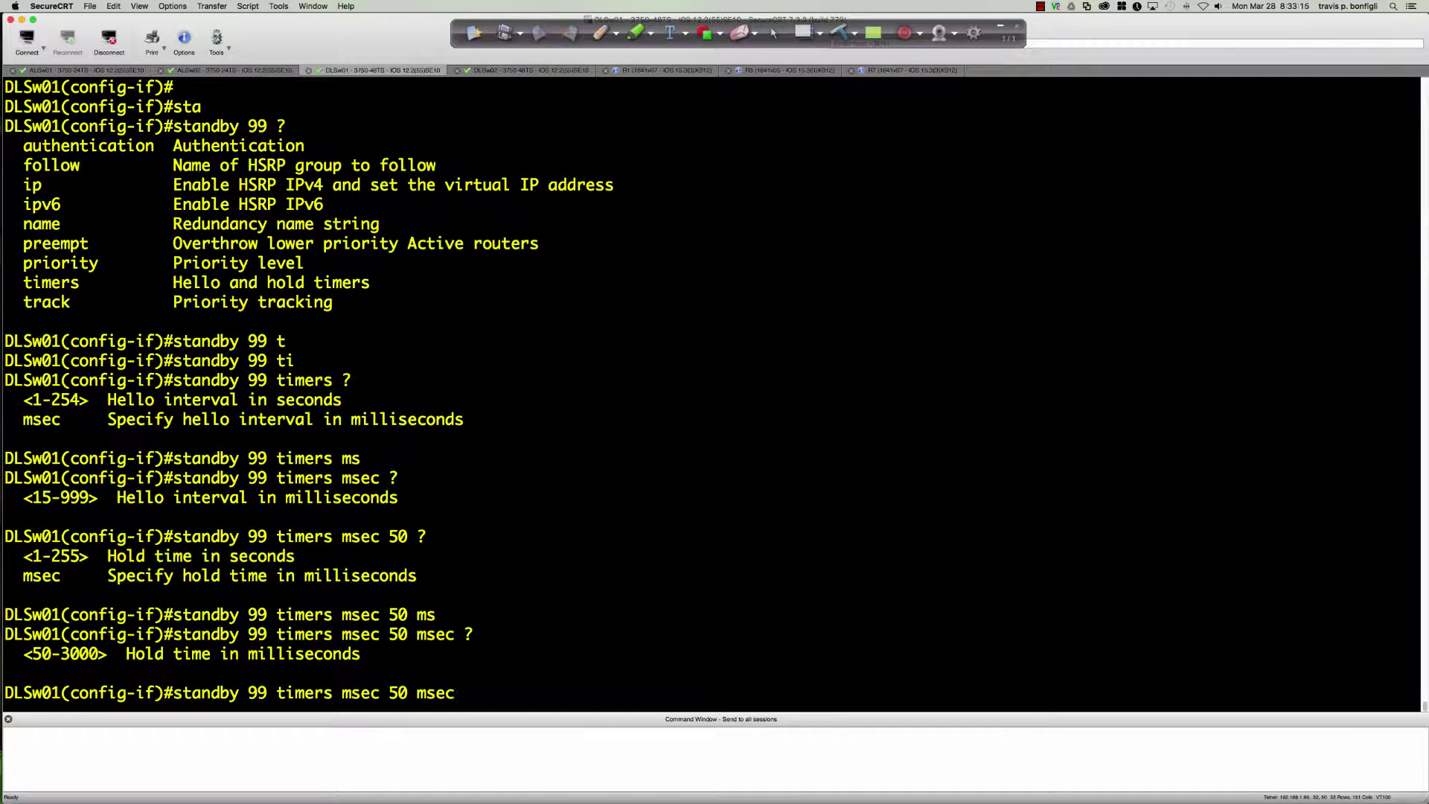
pyautogui.write('250')
pyautogui.write('?')
pyautogui.press('Return')
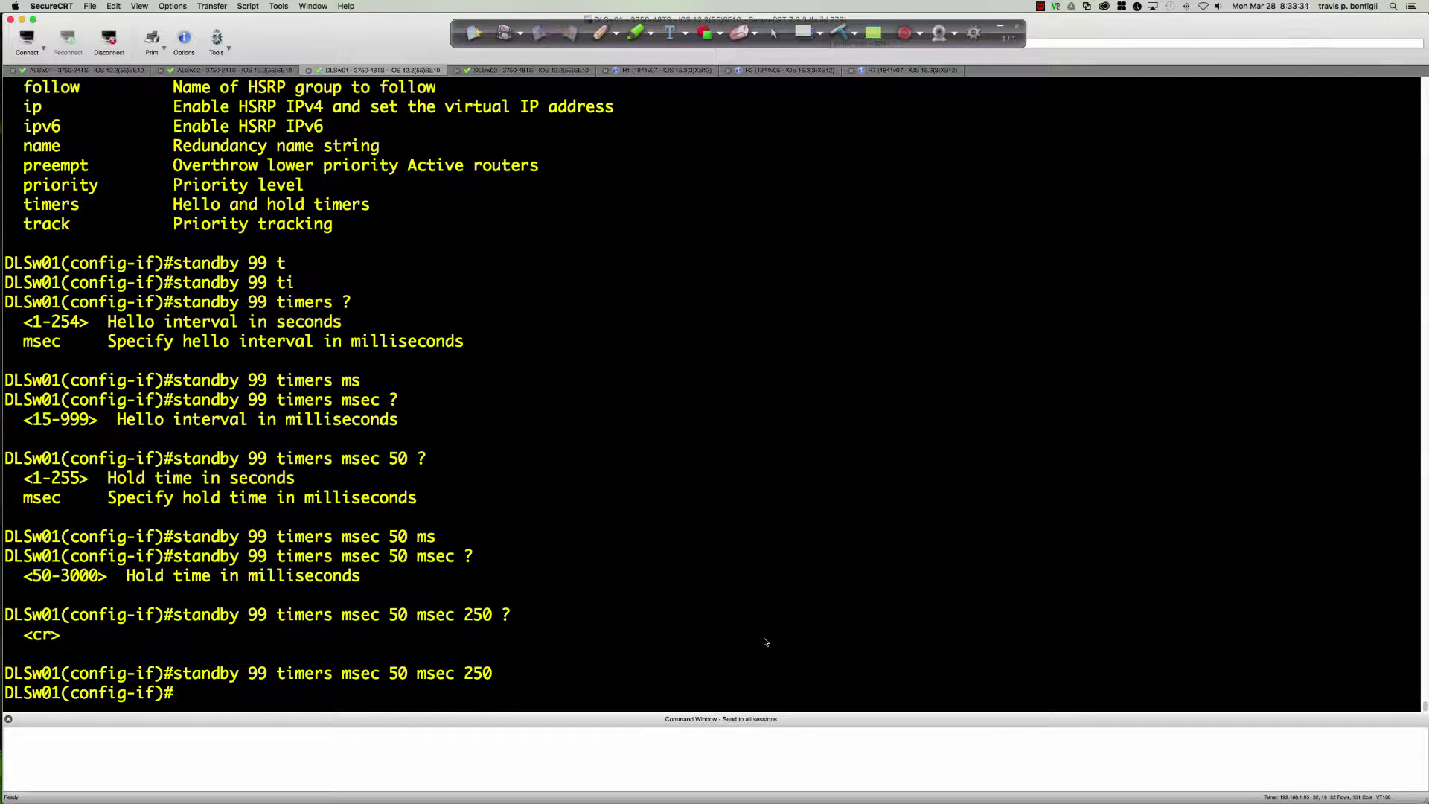
pyautogui.write('end')
pyautogui.press('Return')
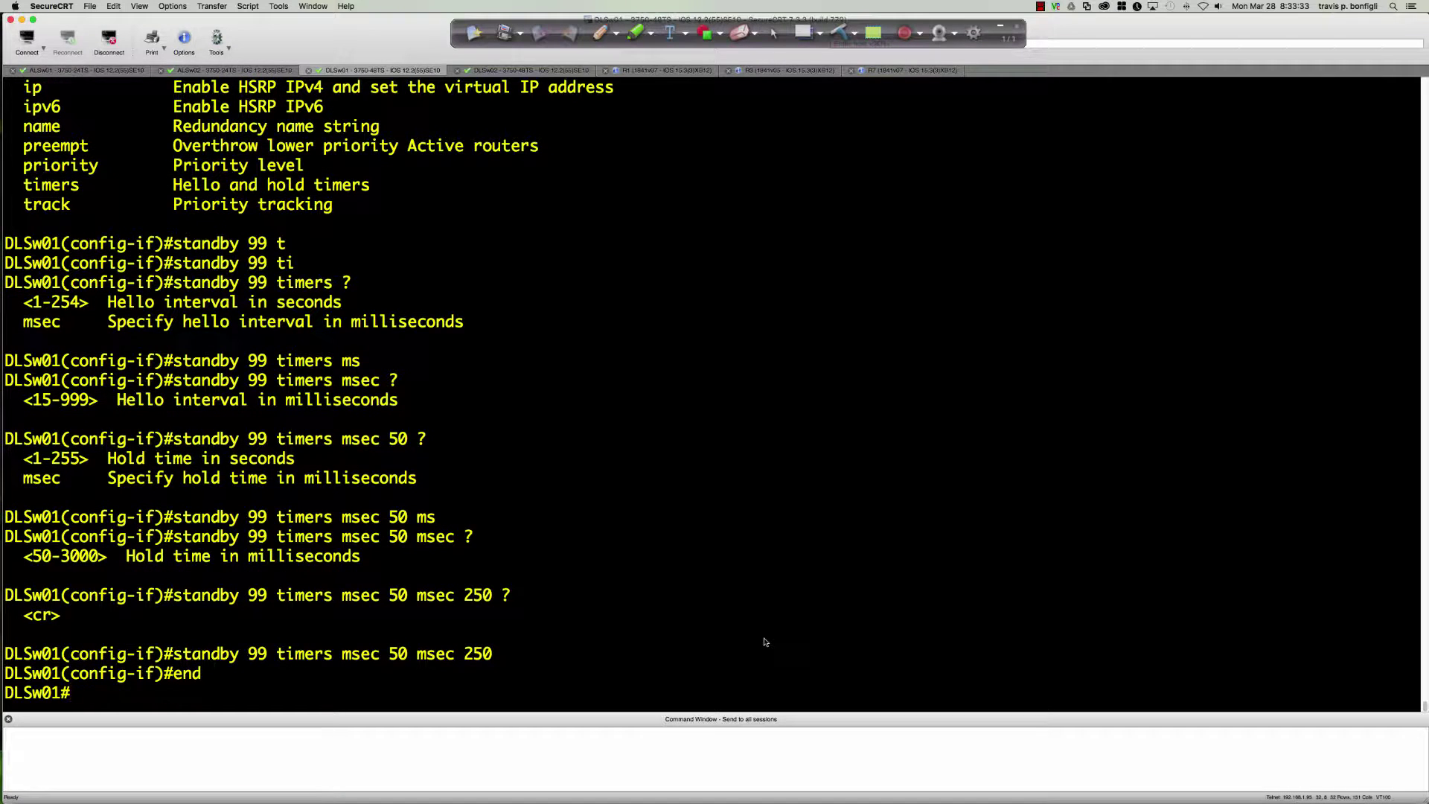
pyautogui.press('Return')
pyautogui.press('Return')
pyautogui.press('Return')
pyautogui.write('deb')
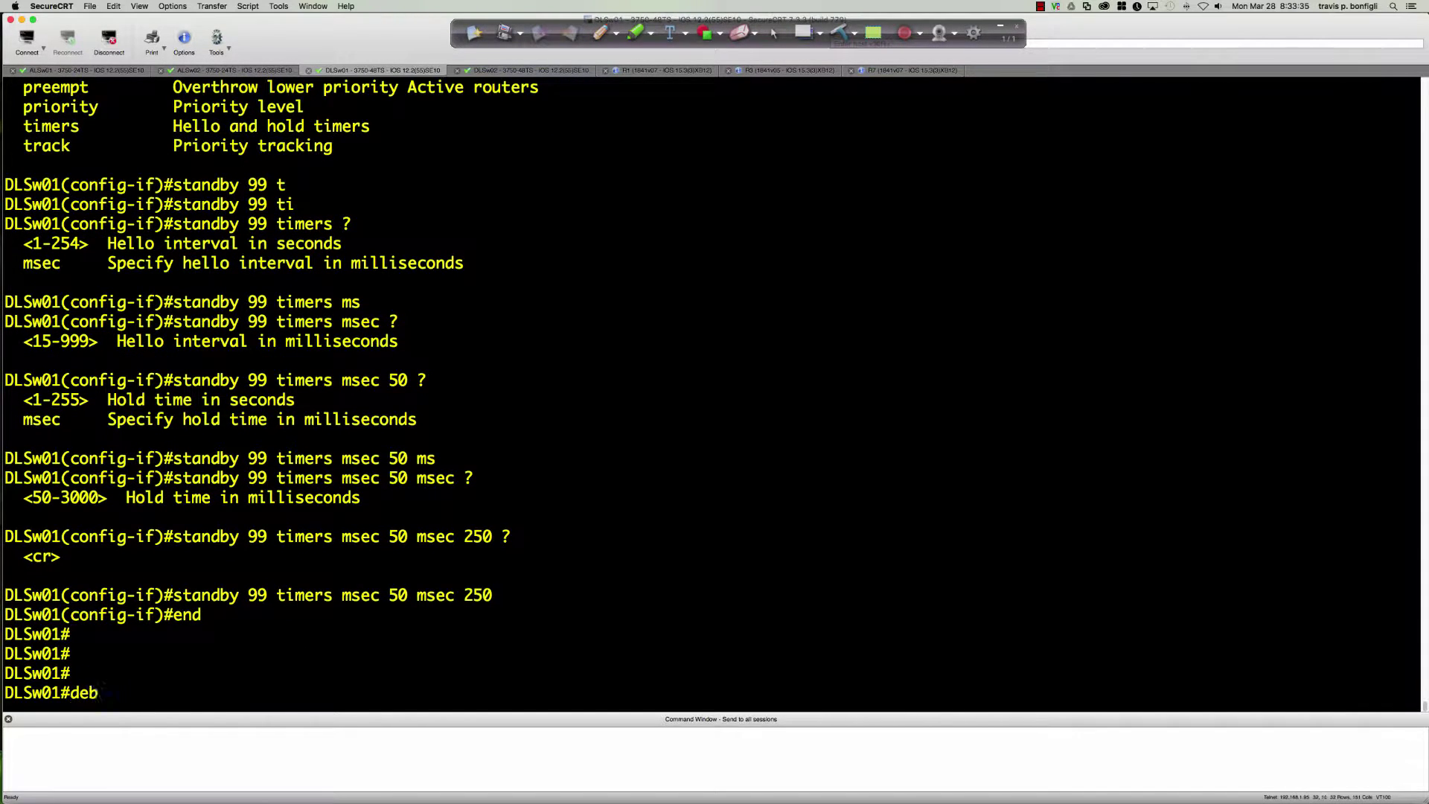
pyautogui.write('ug stand')
pyautogui.press('Tab')
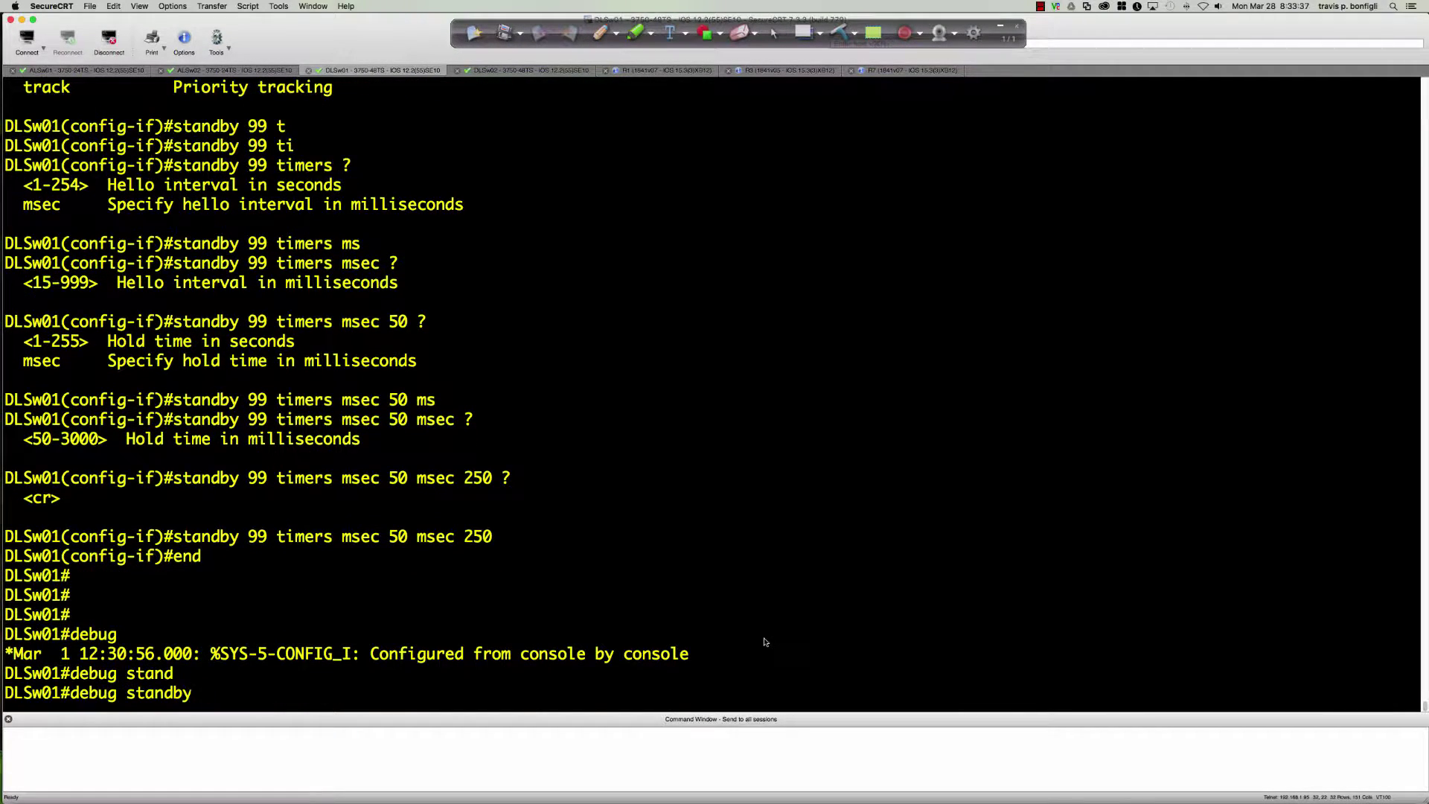
pyautogui.write('p')
pyautogui.press('Tab')
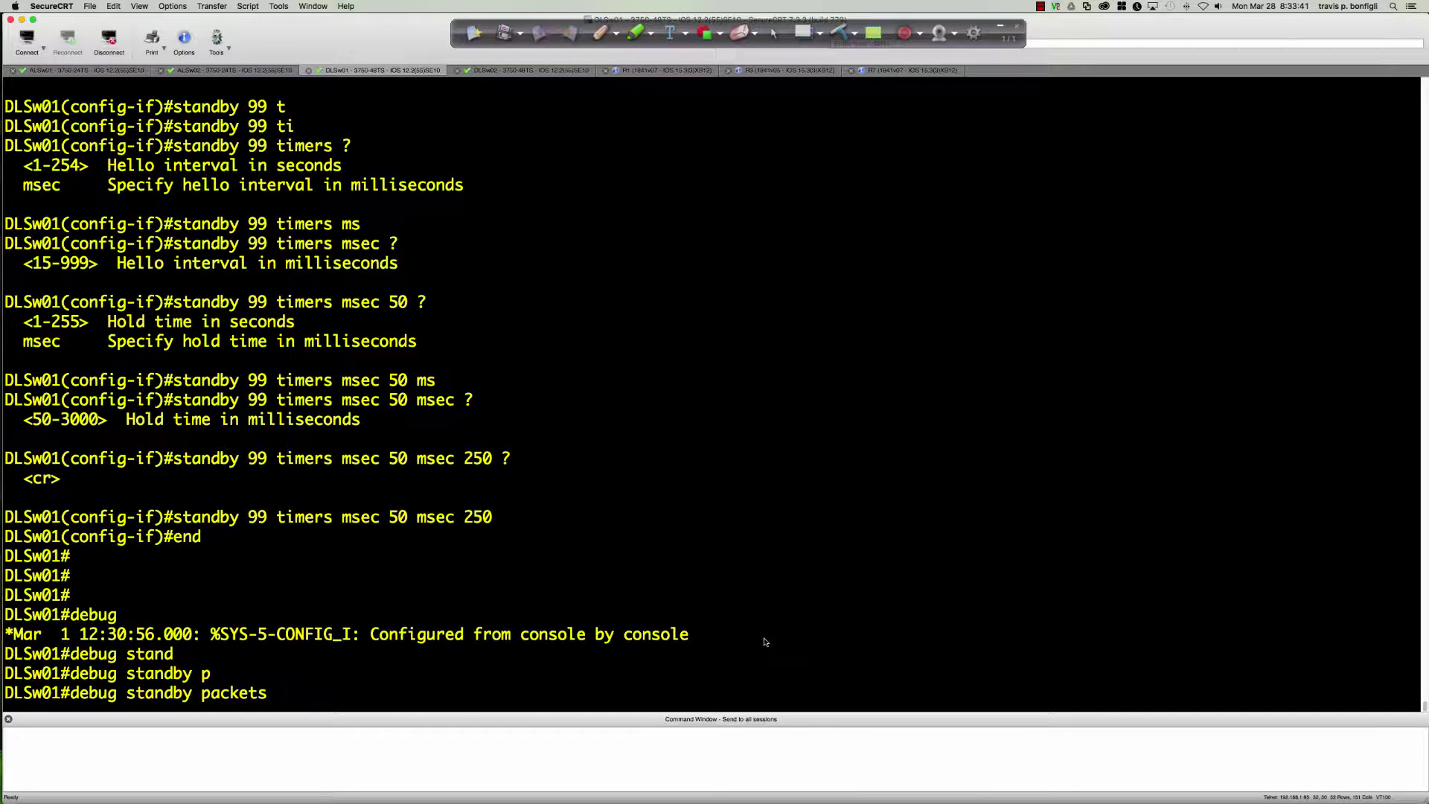
pyautogui.press('BackSpace')
pyautogui.press('BackSpace')
pyautogui.press('BackSpace')
pyautogui.press('BackSpace')
pyautogui.press('BackSpace')
pyautogui.press('BackSpace')
pyautogui.press('BackSpace')
pyautogui.press('BackSpace')
pyautogui.press('BackSpace')
pyautogui.press('BackSpace')
pyautogui.press('BackSpace')
pyautogui.press('BackSpace')
pyautogui.press('BackSpace')
pyautogui.press('BackSpace')
pyautogui.press('BackSpace')
pyautogui.press('BackSpace')
pyautogui.press('BackSpace')
pyautogui.press('BackSpace')
pyautogui.press('BackSpace')
pyautogui.press('BackSpace')
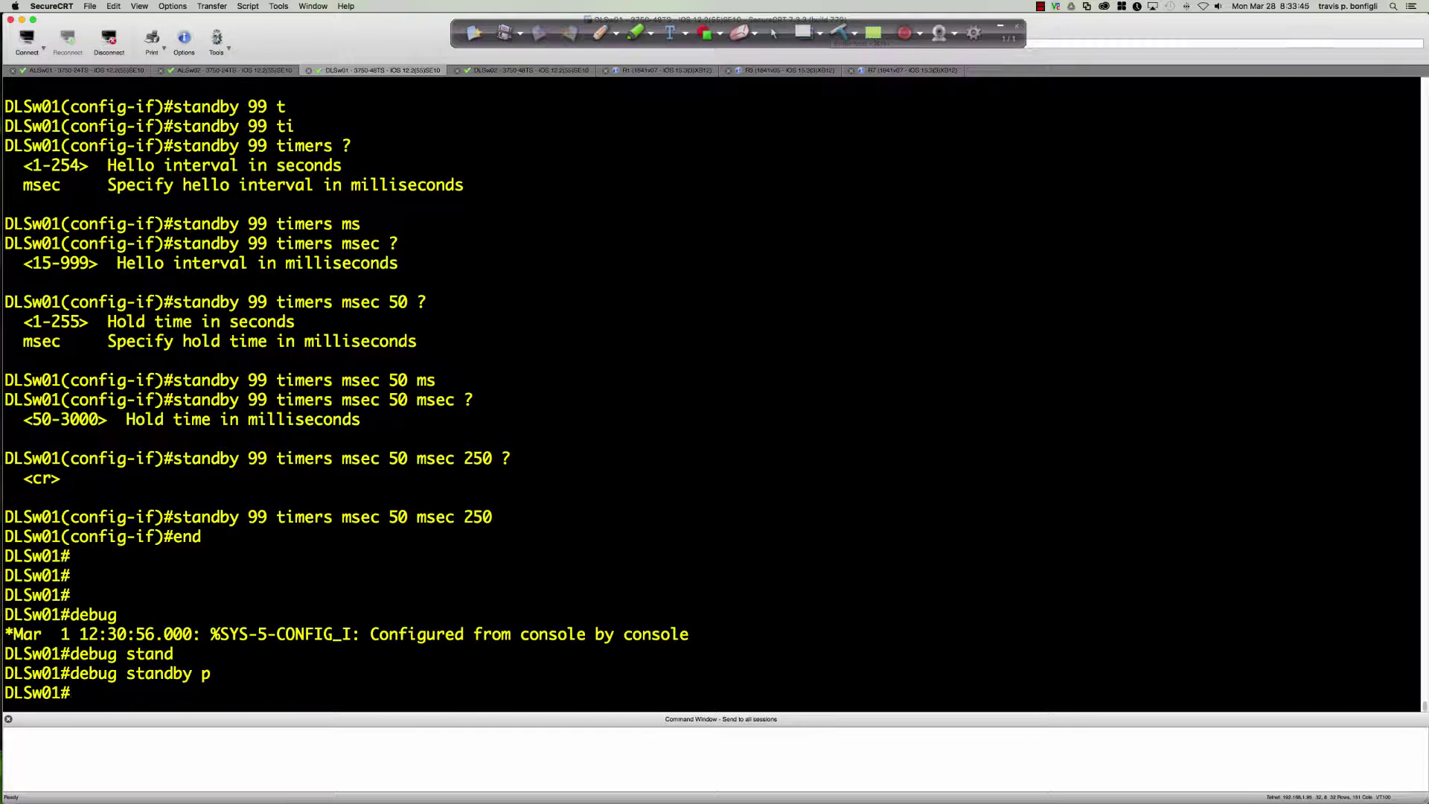
# - Show the detailed standby information on DLSw01 and examine VLAN 99's running and configured hello and hold times
pyautogui.write('sh stand')
pyautogui.press('Tab')
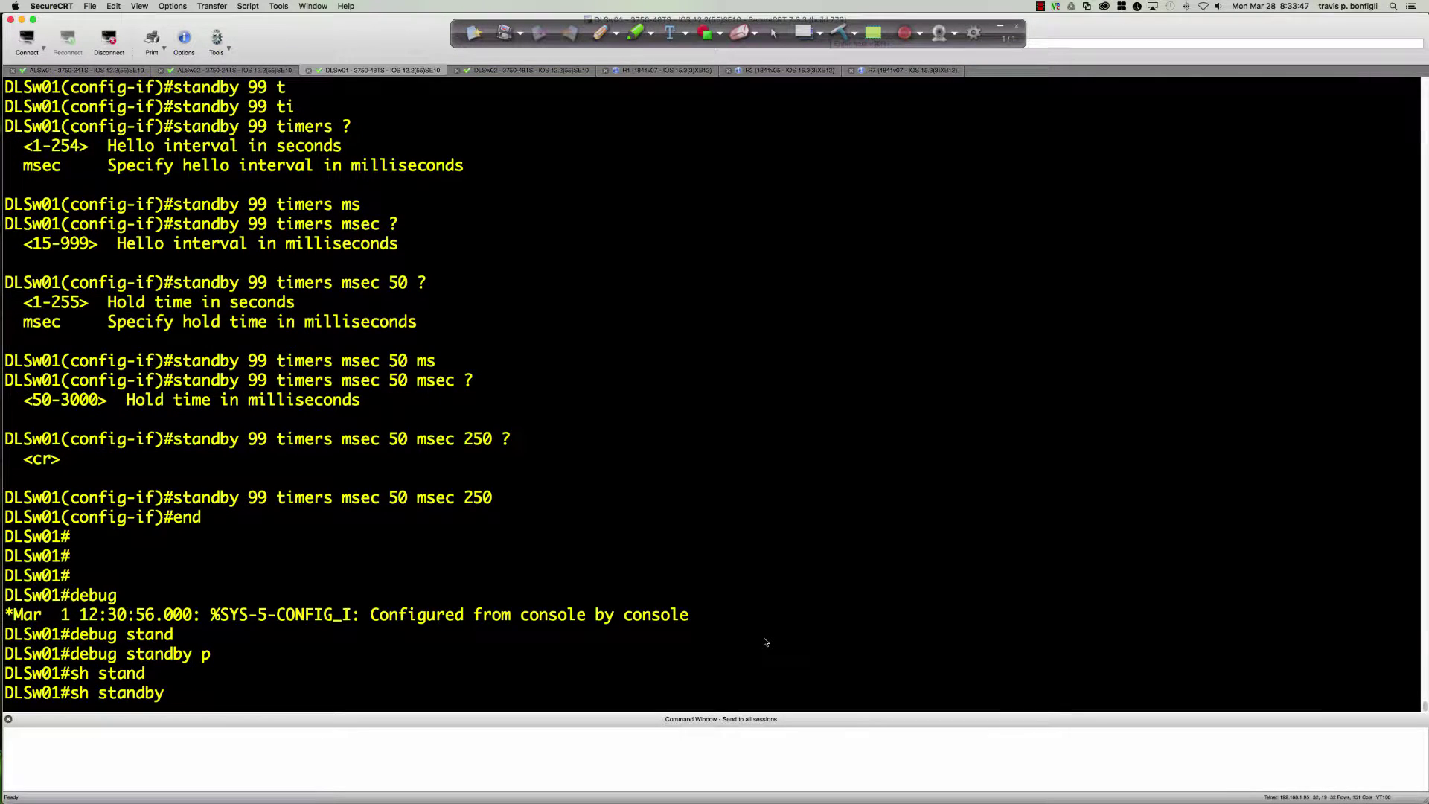
pyautogui.press('Return')
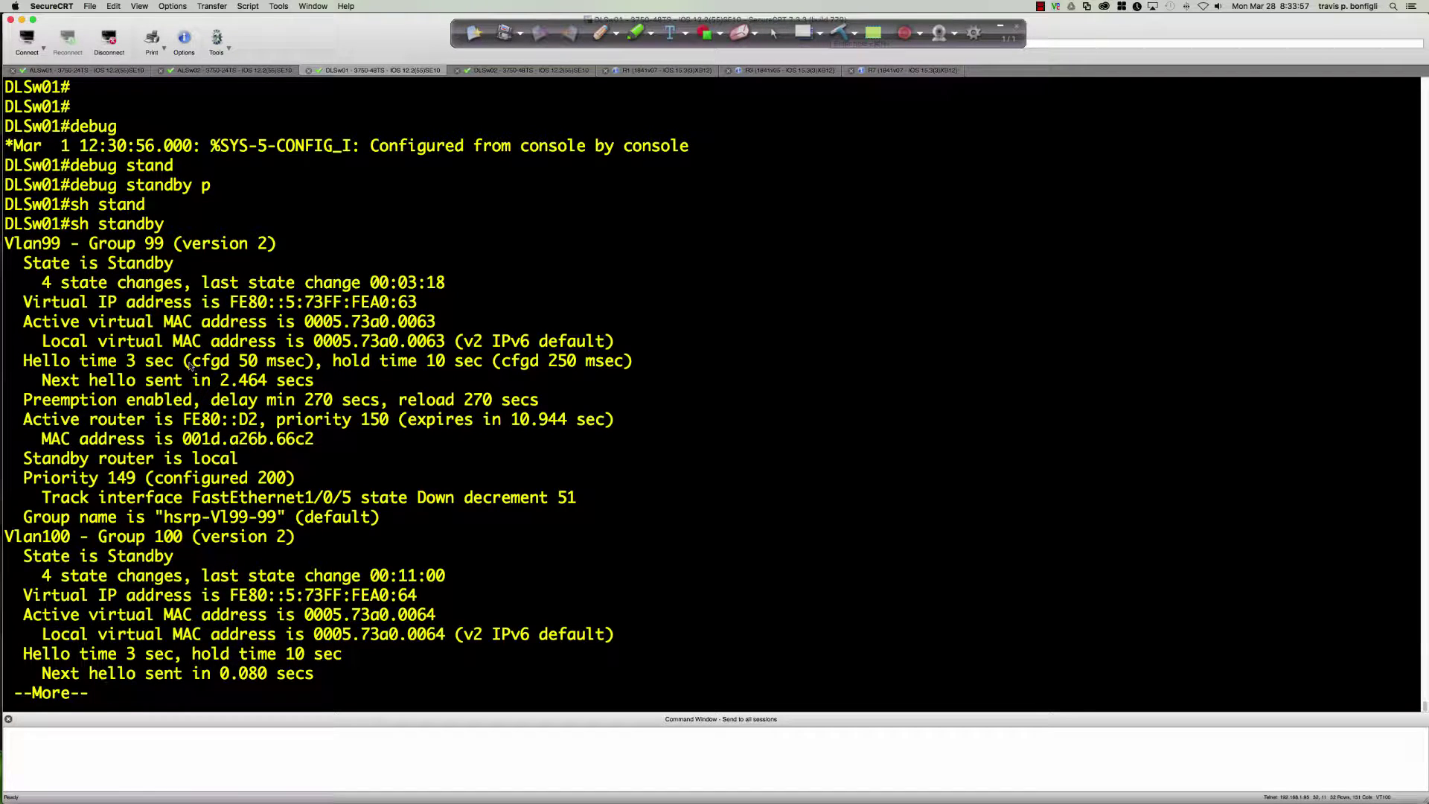
pyautogui.moveTo(27, 362); pyautogui.dragTo(633, 363)
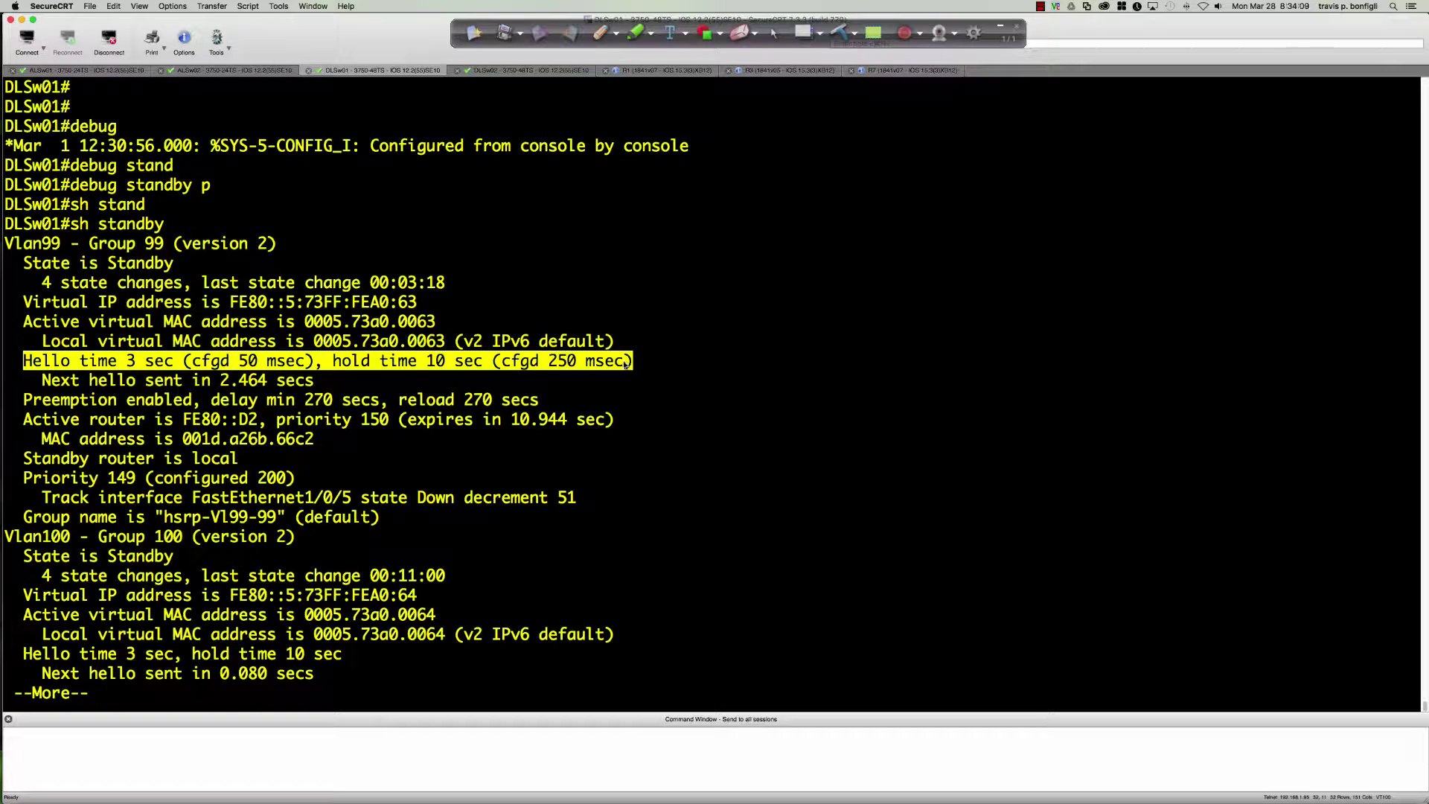
pyautogui.click(719, 449)
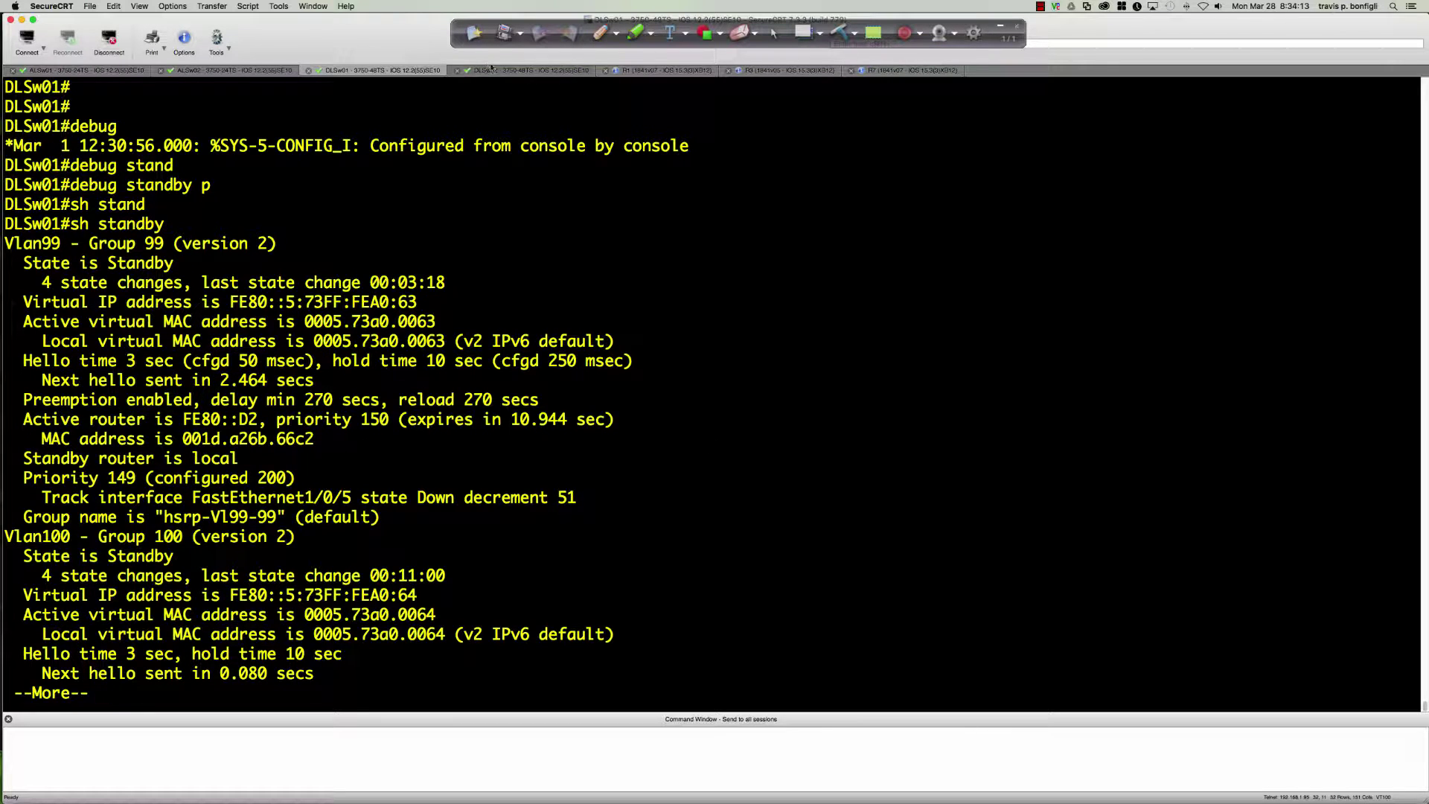
# - Switch to the DLSw02 session and enter interface configuration mode for VLAN 99
pyautogui.click(513, 70)
pyautogui.write('conf t')
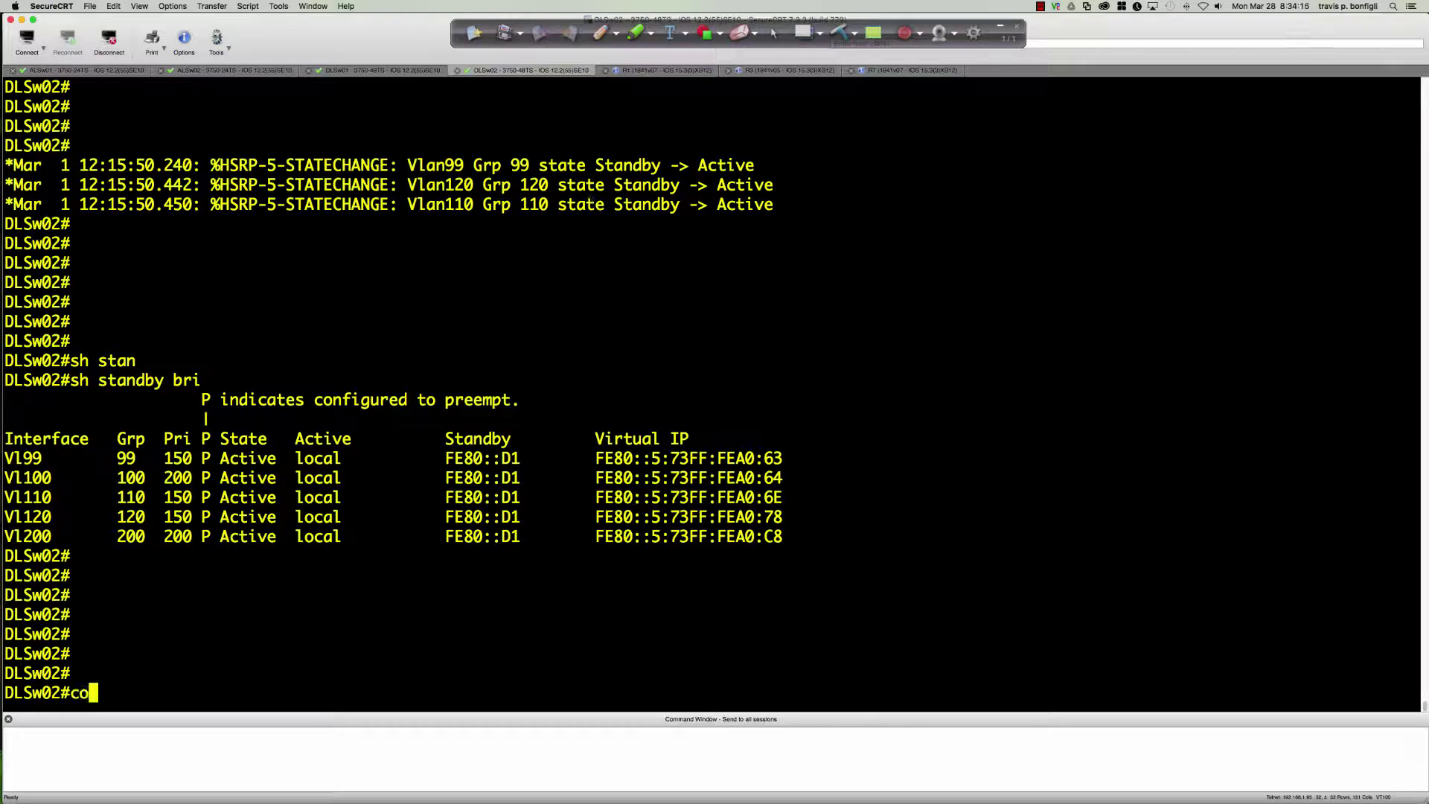
pyautogui.press('Return')
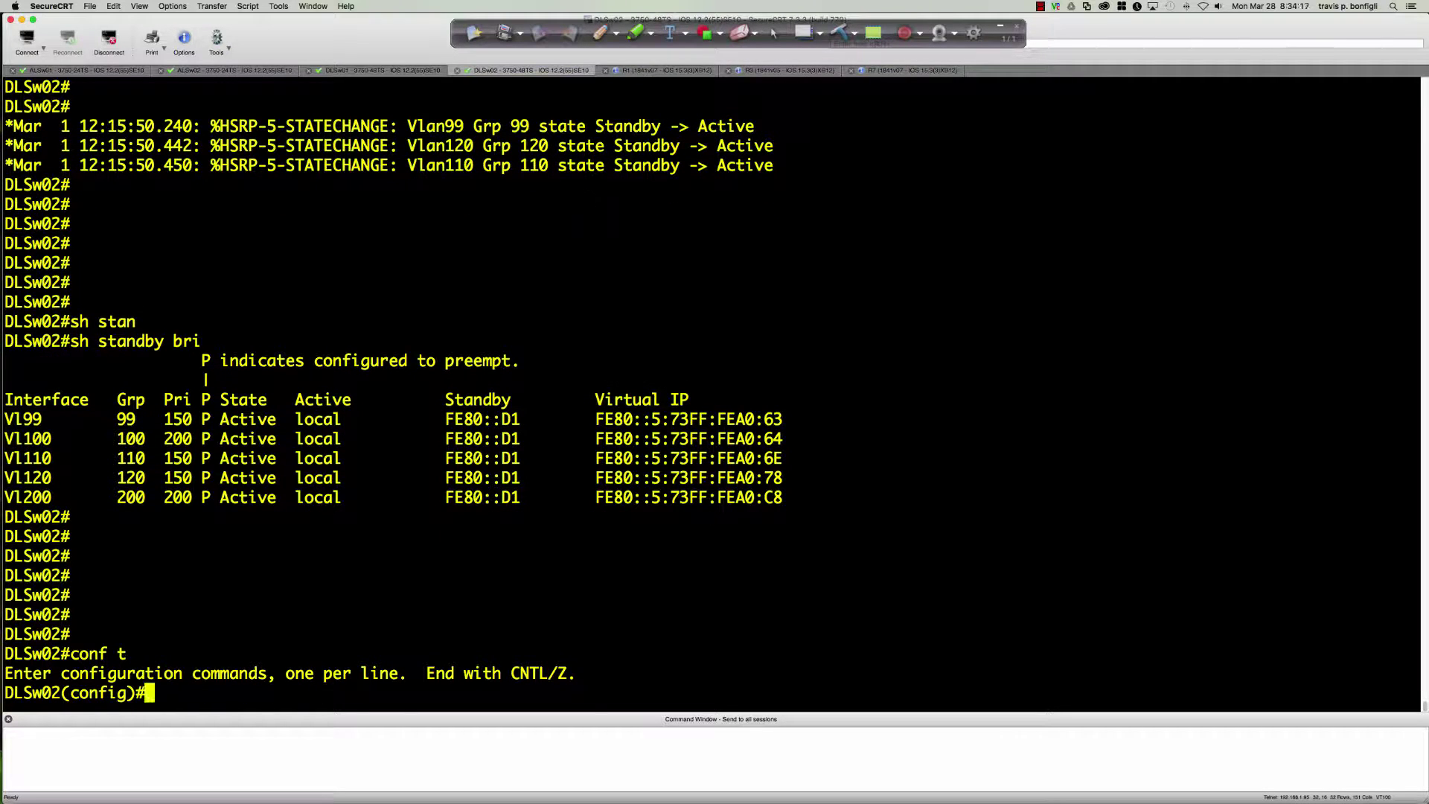
pyautogui.write('int vlan 99')
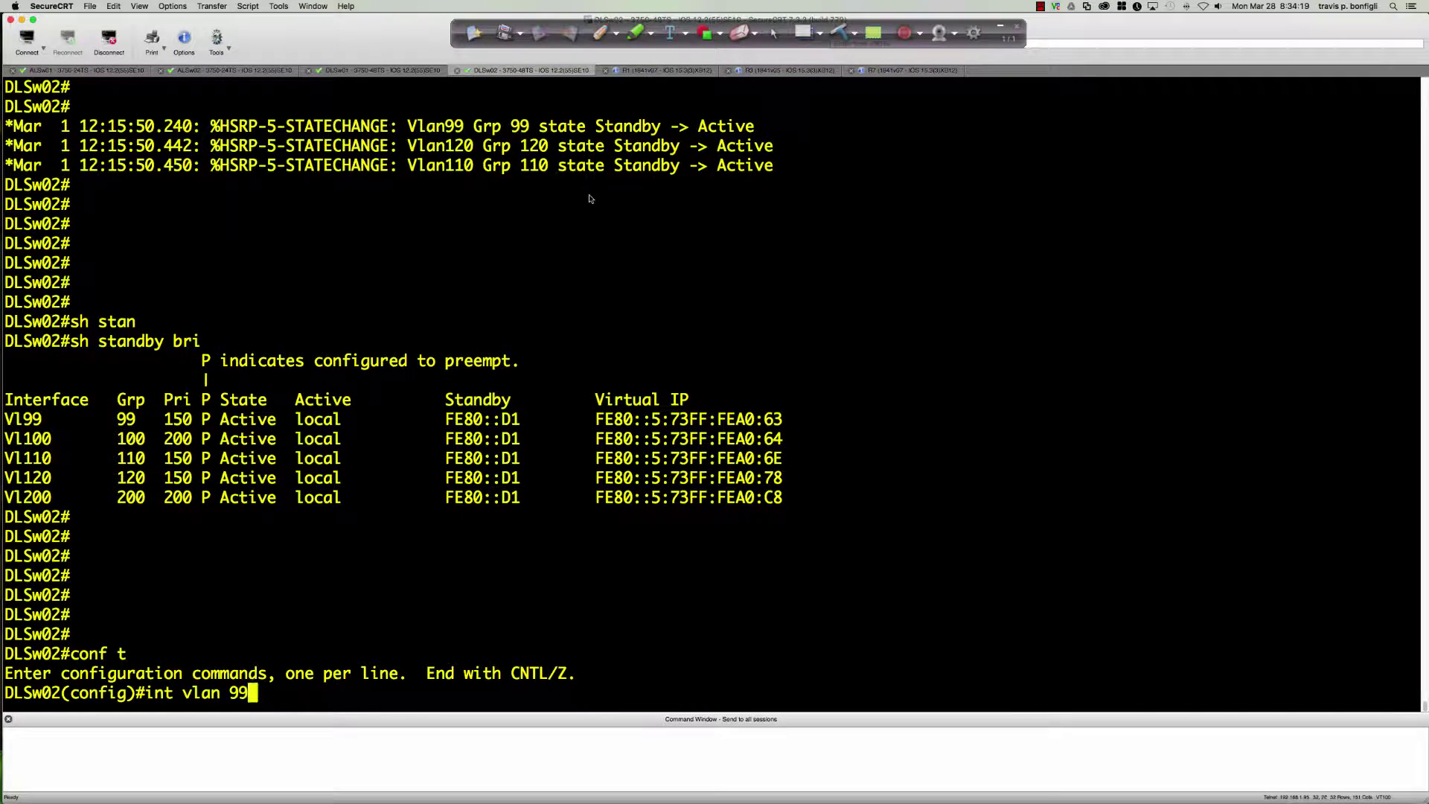
pyautogui.press('Return')
# - Set standby group 99's timers on DLSw02 to a 50 msec hello interval and a 250 msec hold time
pyautogui.write('stn')
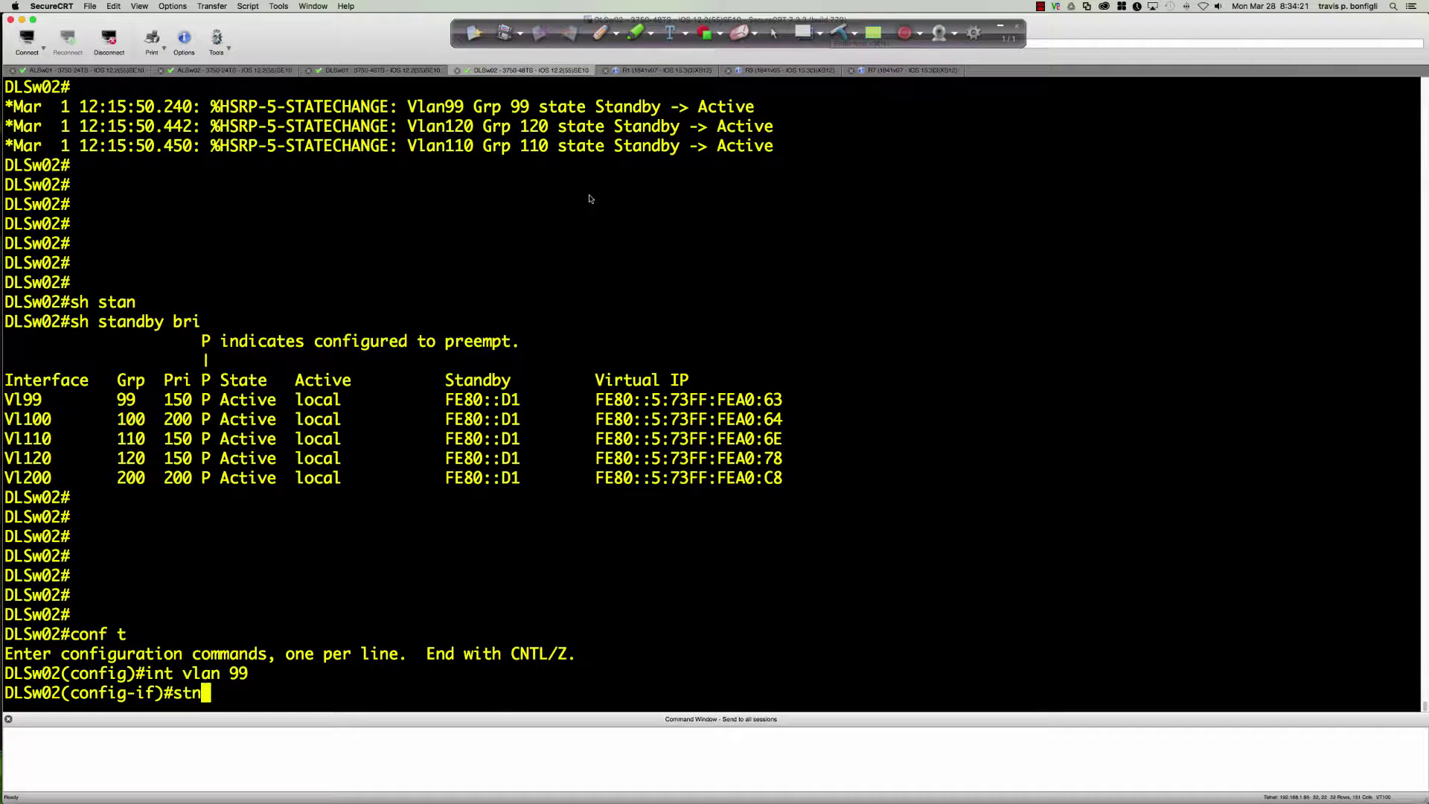
pyautogui.press('Tab')
pyautogui.press('BackSpace')
pyautogui.write('a')
pyautogui.press('Tab')
pyautogui.write('99 ti')
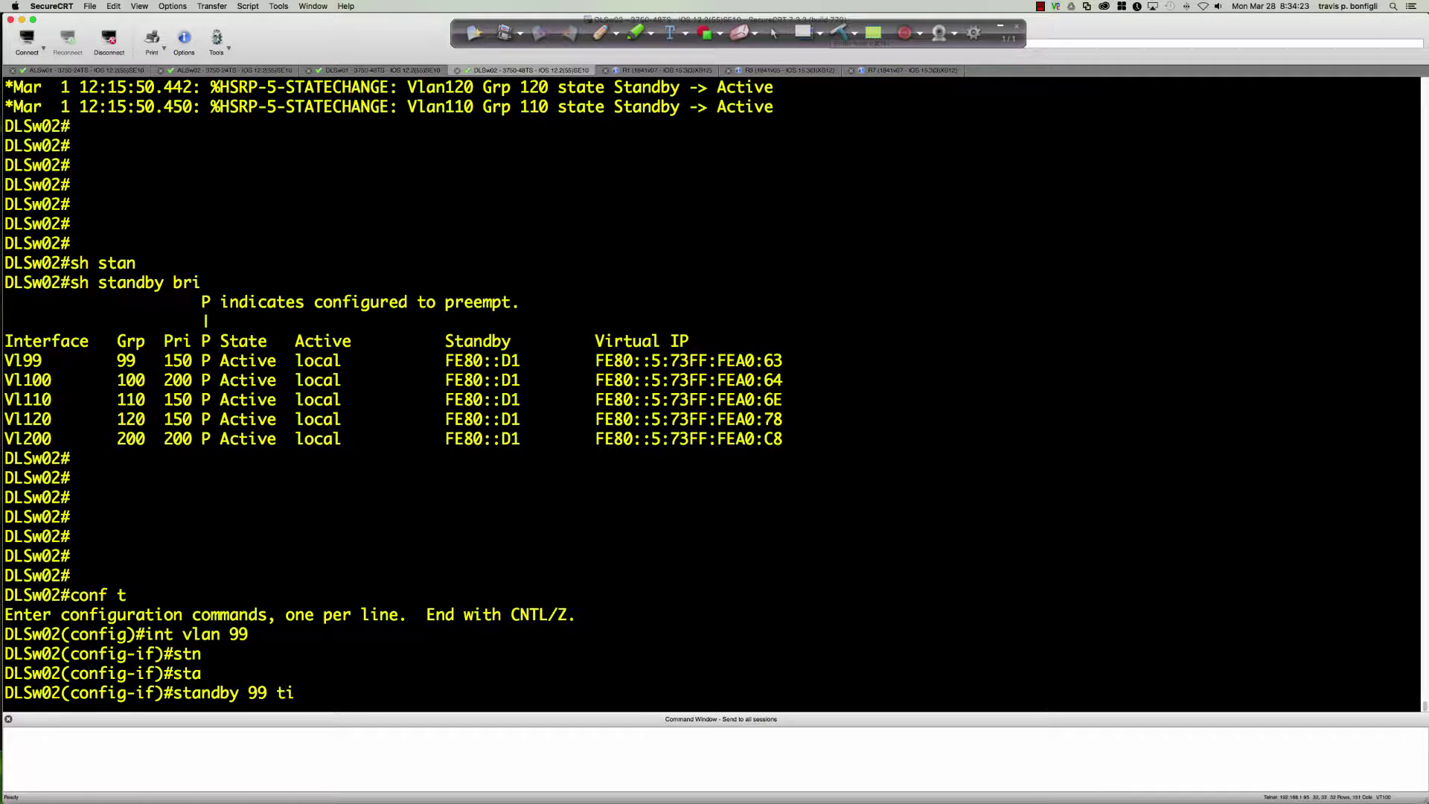
pyautogui.press('Tab')
pyautogui.write('ms')
pyautogui.press('Tab')
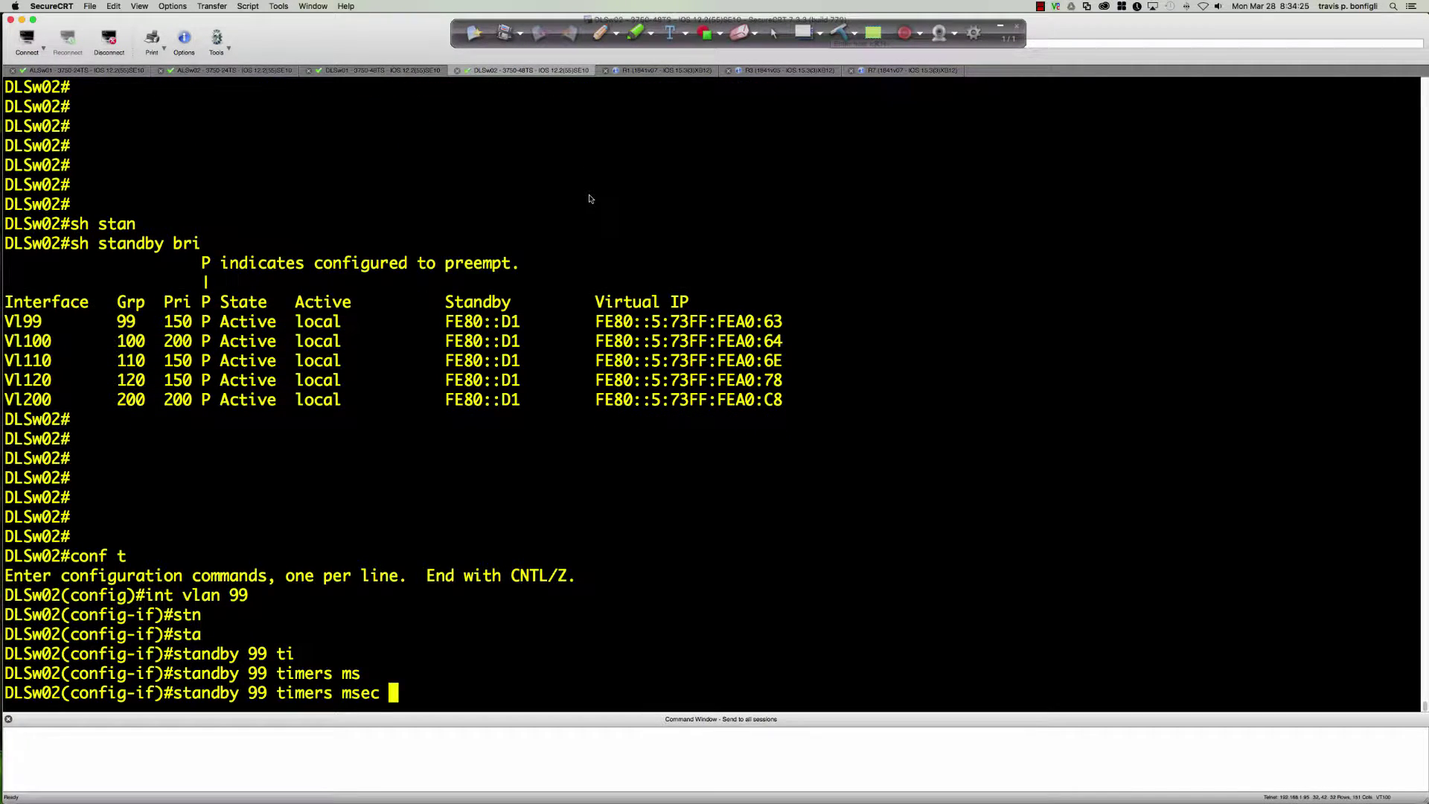
pyautogui.write('50 ms')
pyautogui.press('Tab')
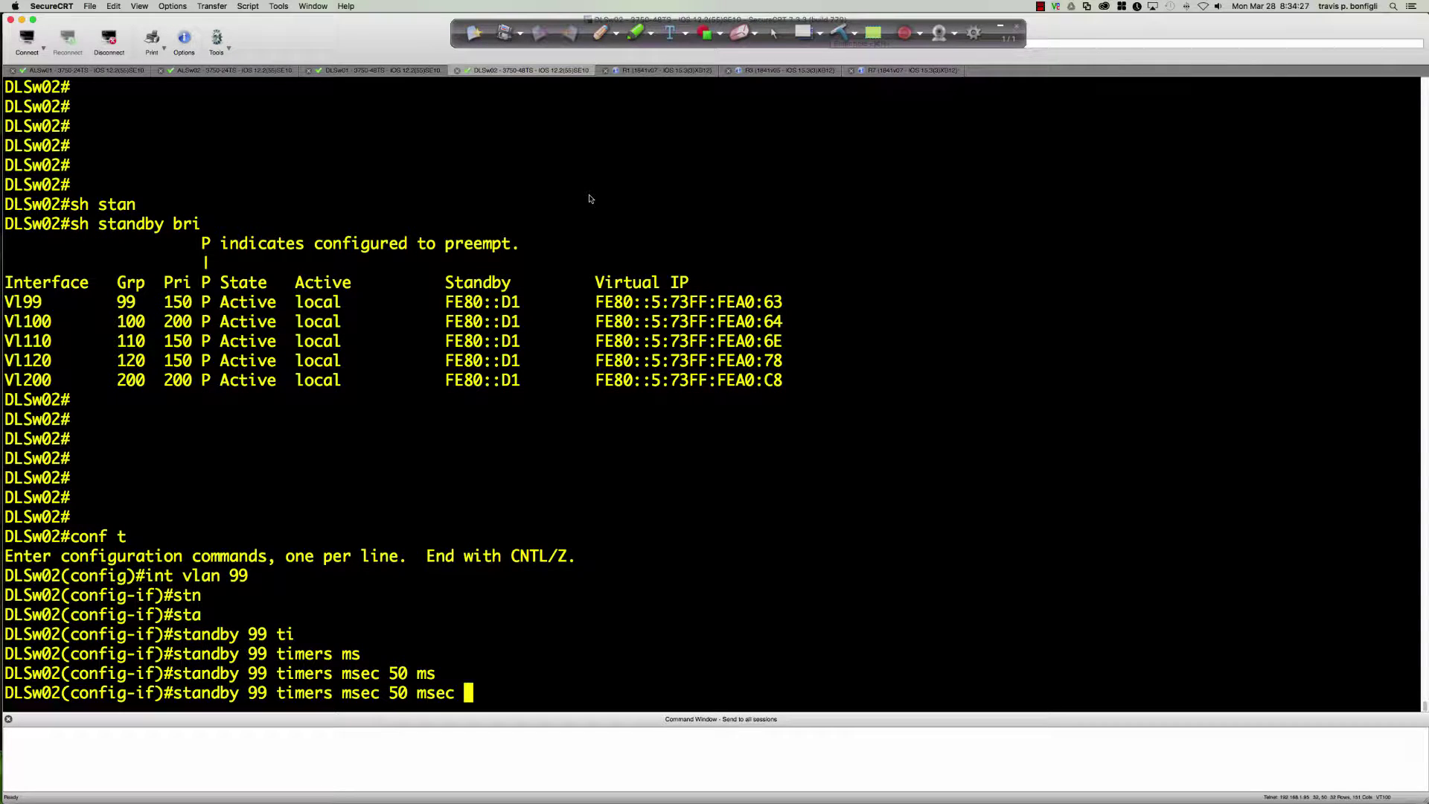
pyautogui.write('250')
pyautogui.press('Return')
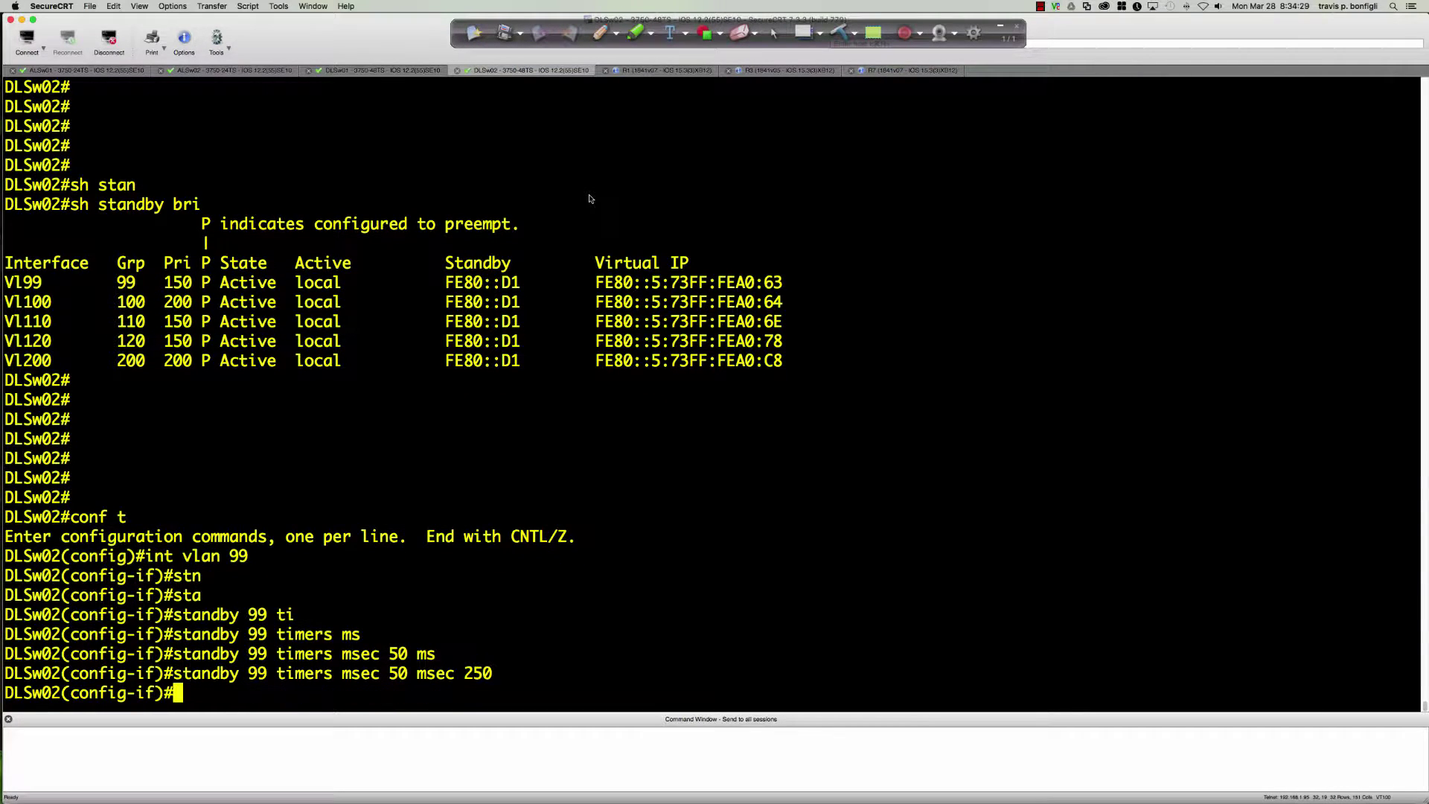
# - Show the detailed standby information on DLSw02 from configuration mode and examine VLAN 99's hello and hold times
pyautogui.write('do sh stand')
pyautogui.press('Return')
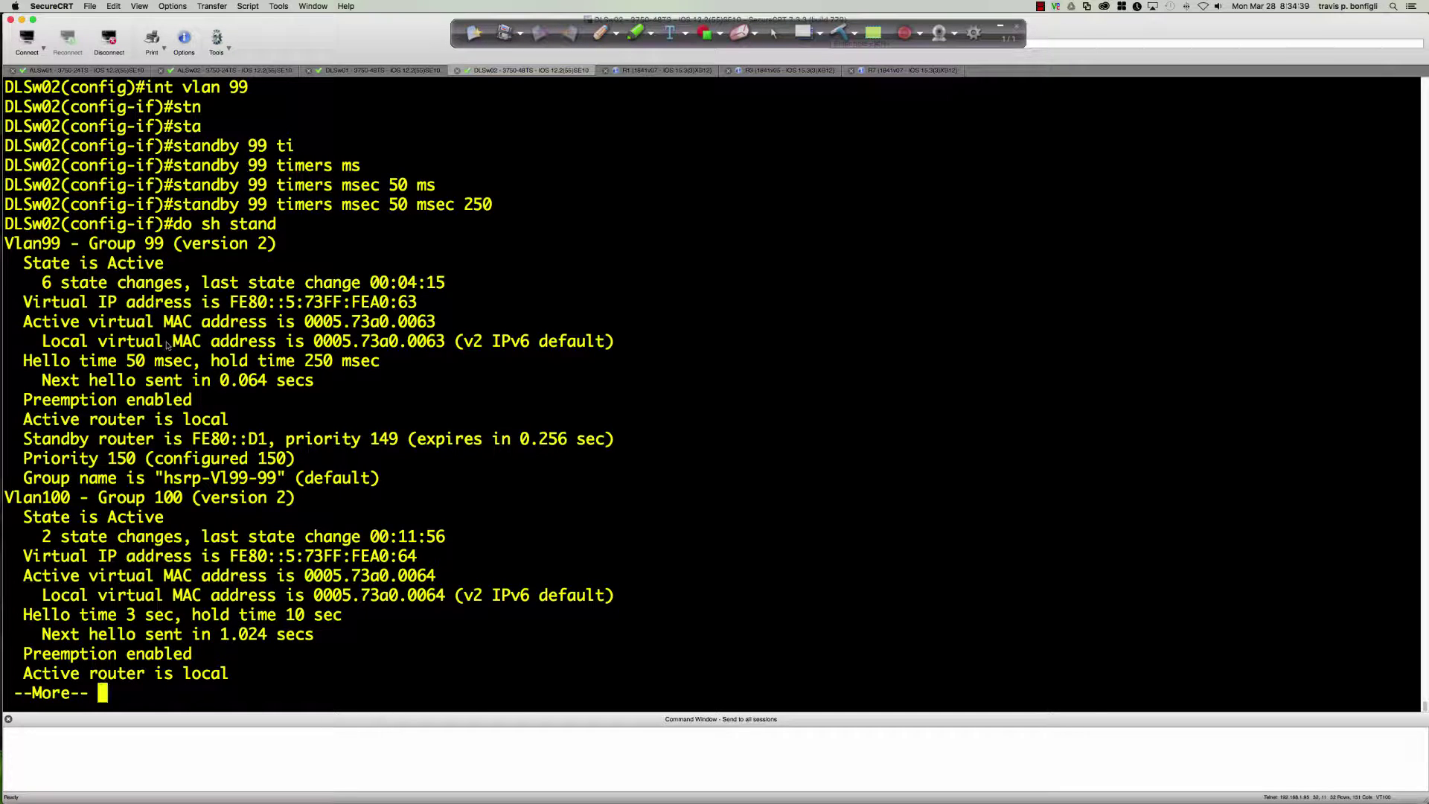
pyautogui.click(30, 362)
pyautogui.moveTo(64, 364); pyautogui.dragTo(377, 365)
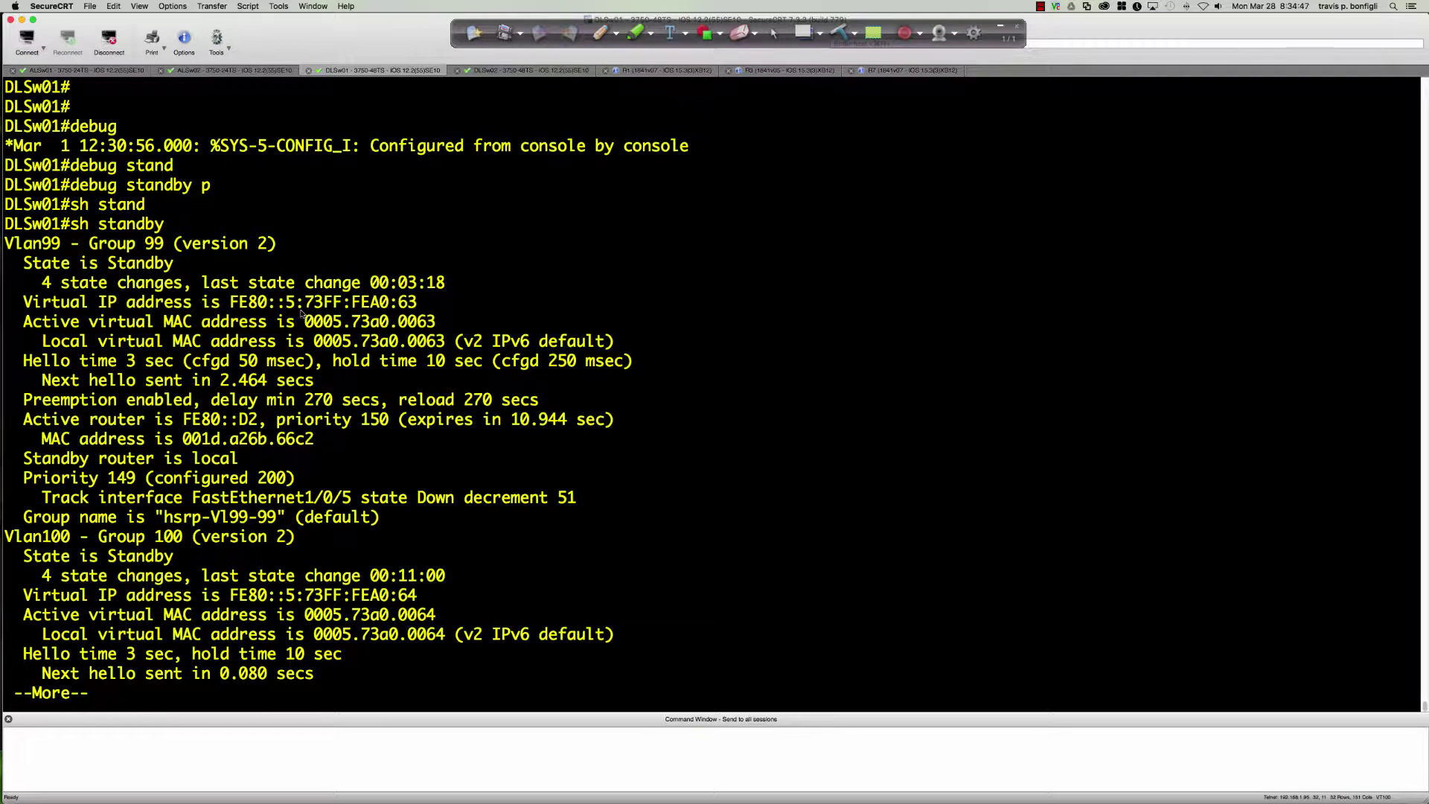
# - Examine VLAN 99's hello and hold times in DLSw01's earlier standby output, and quit the paged listing
pyautogui.moveTo(24, 361); pyautogui.dragTo(634, 363)
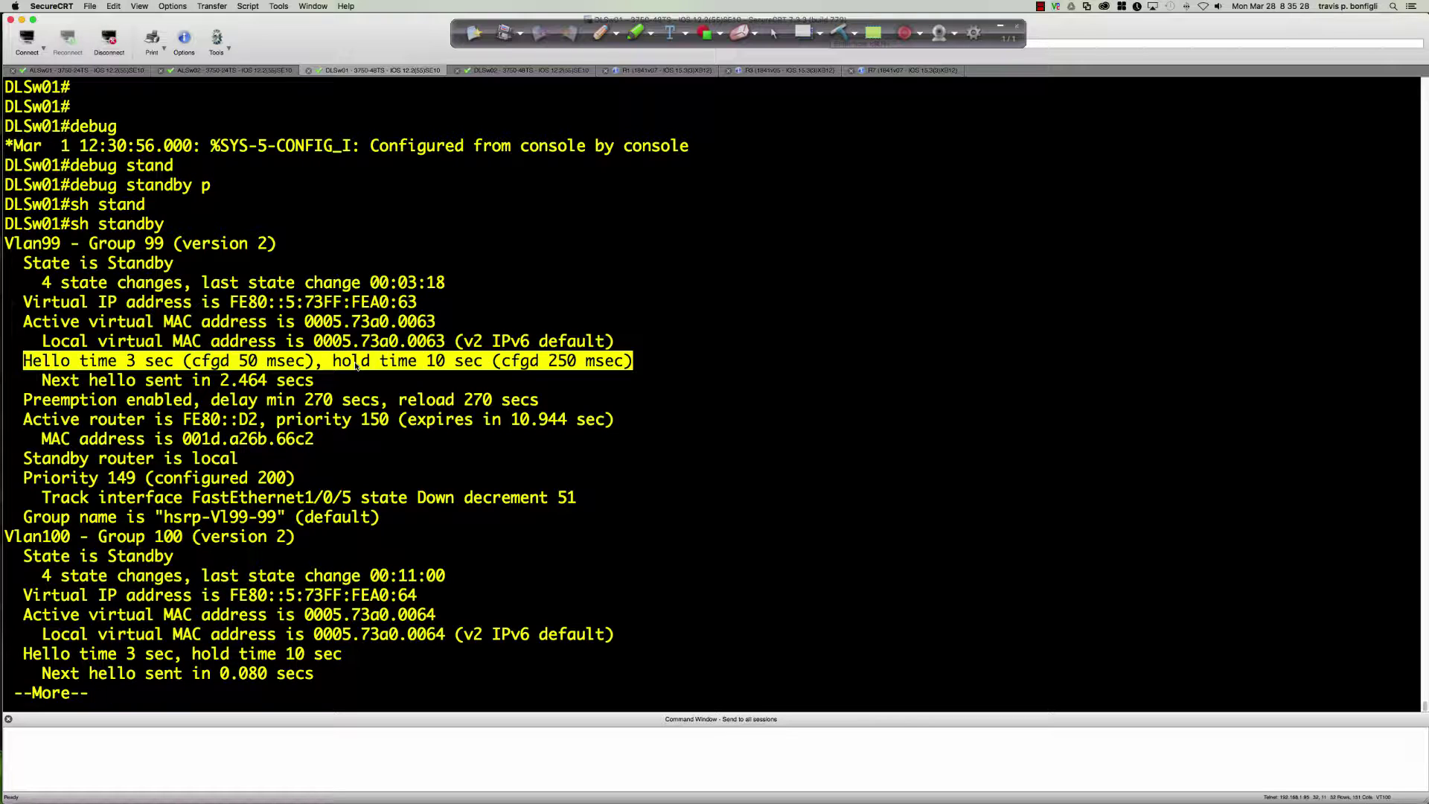
pyautogui.press('q')
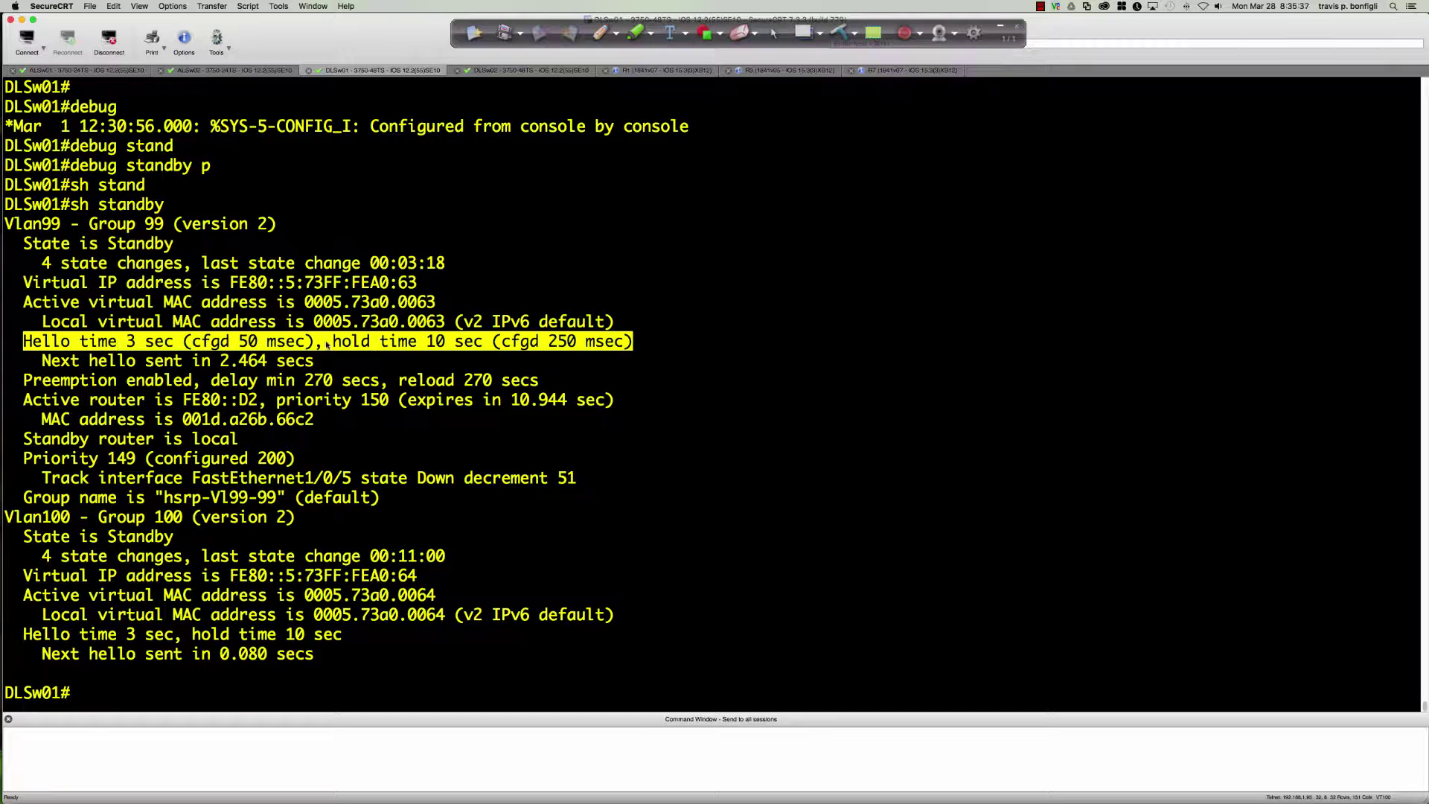
pyautogui.click(716, 430)
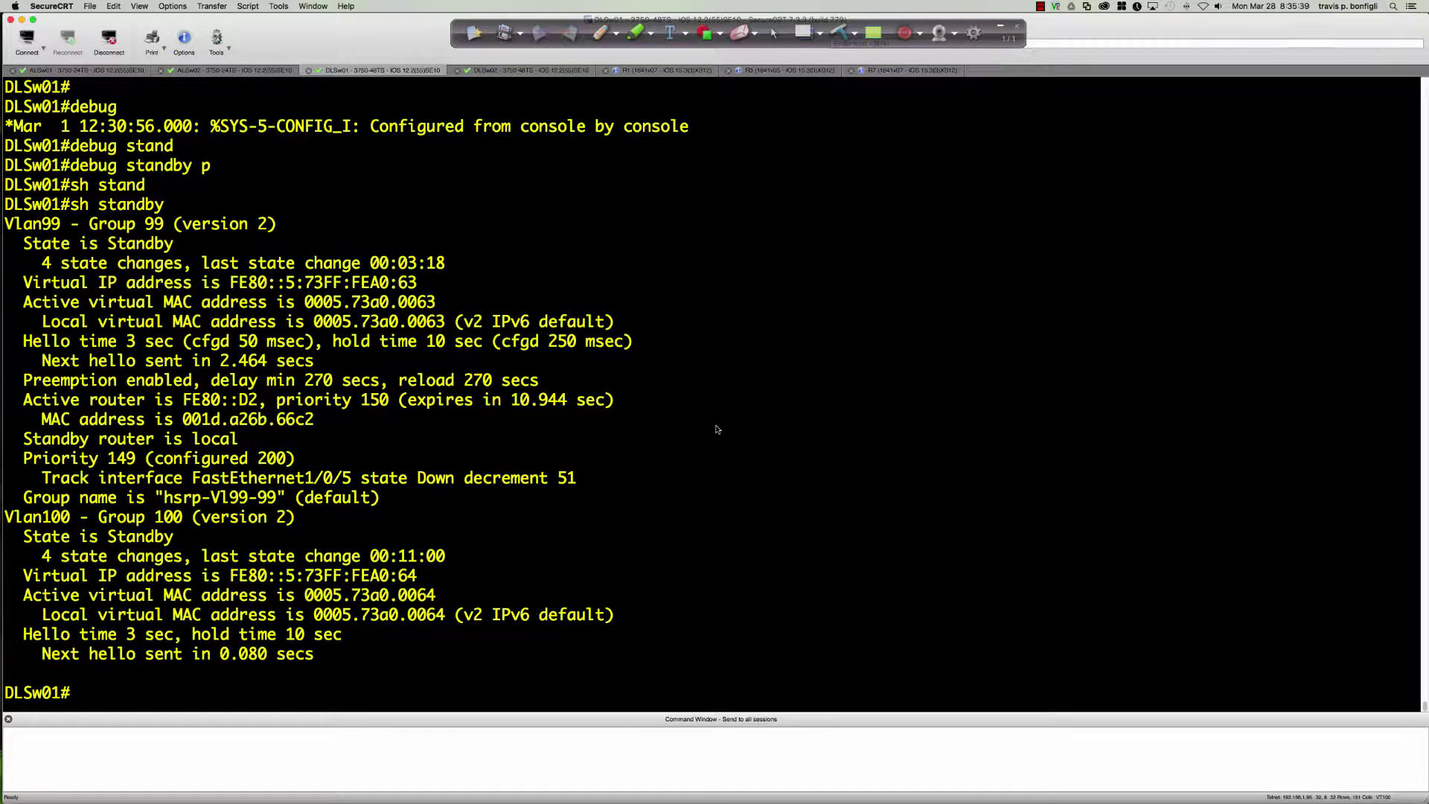
# - Show the detailed standby information on DLSw01 again and check group 99's hello and hold times
pyautogui.press('Up')
pyautogui.press('Return')
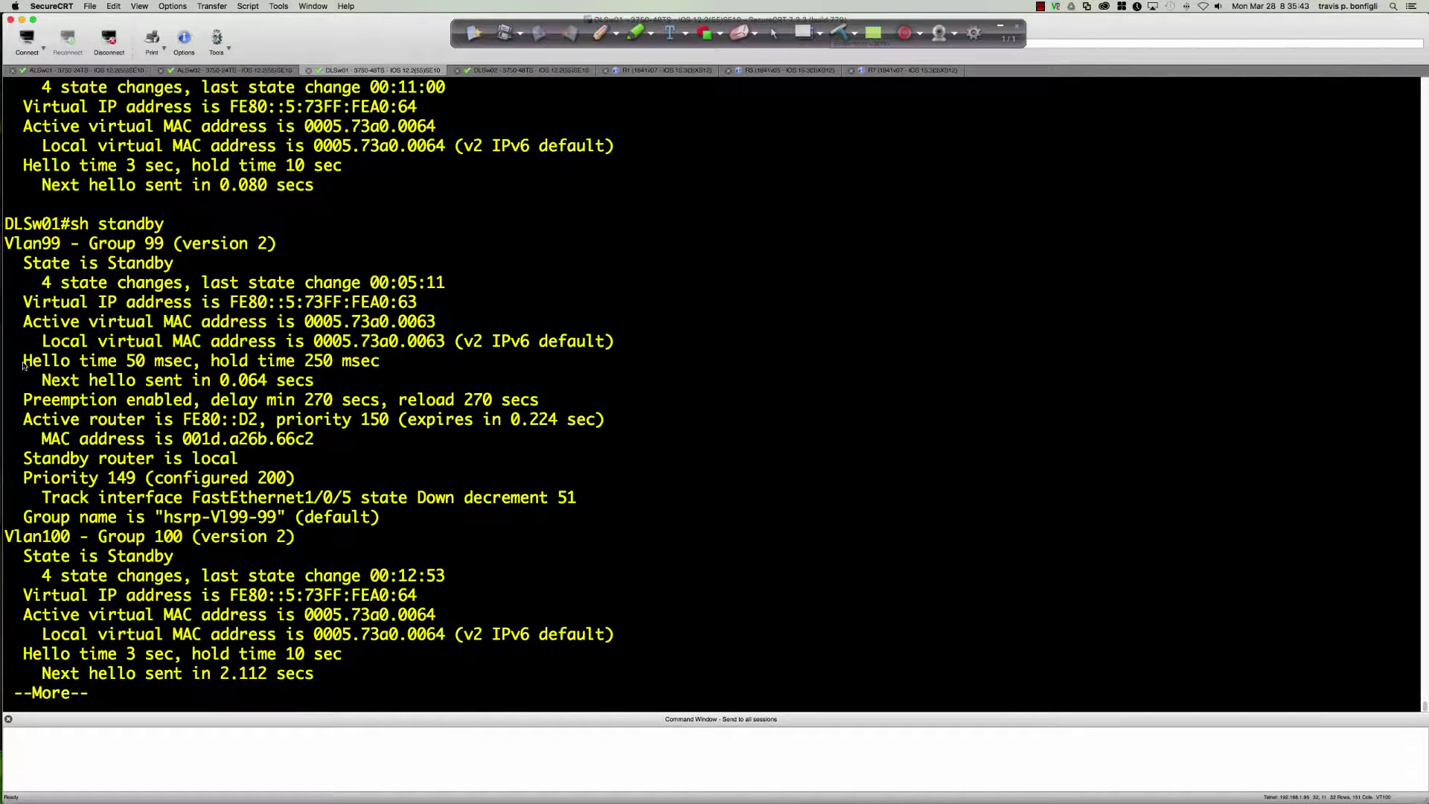
pyautogui.moveTo(14, 361); pyautogui.dragTo(381, 365)
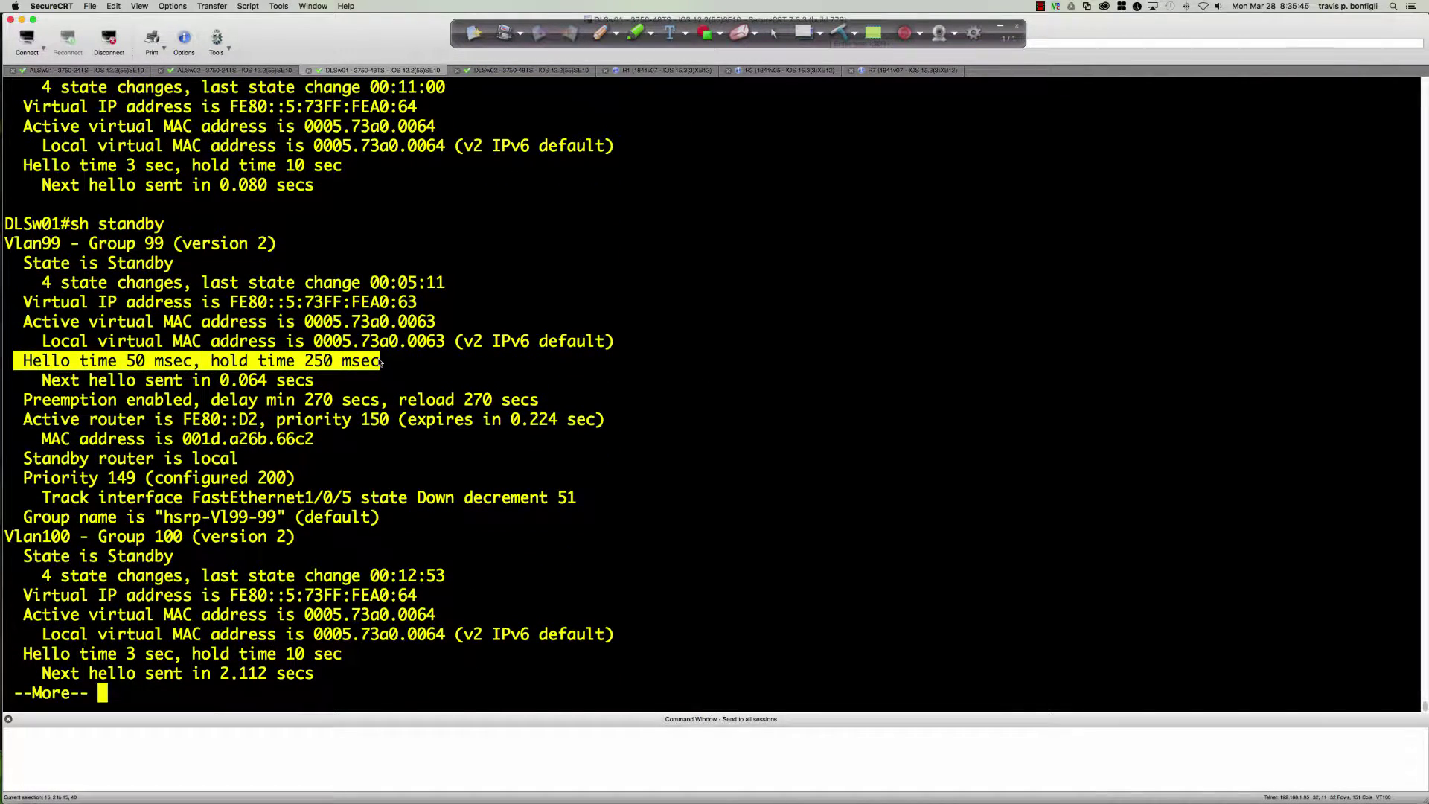
pyautogui.click(629, 384)
pyautogui.press('space')
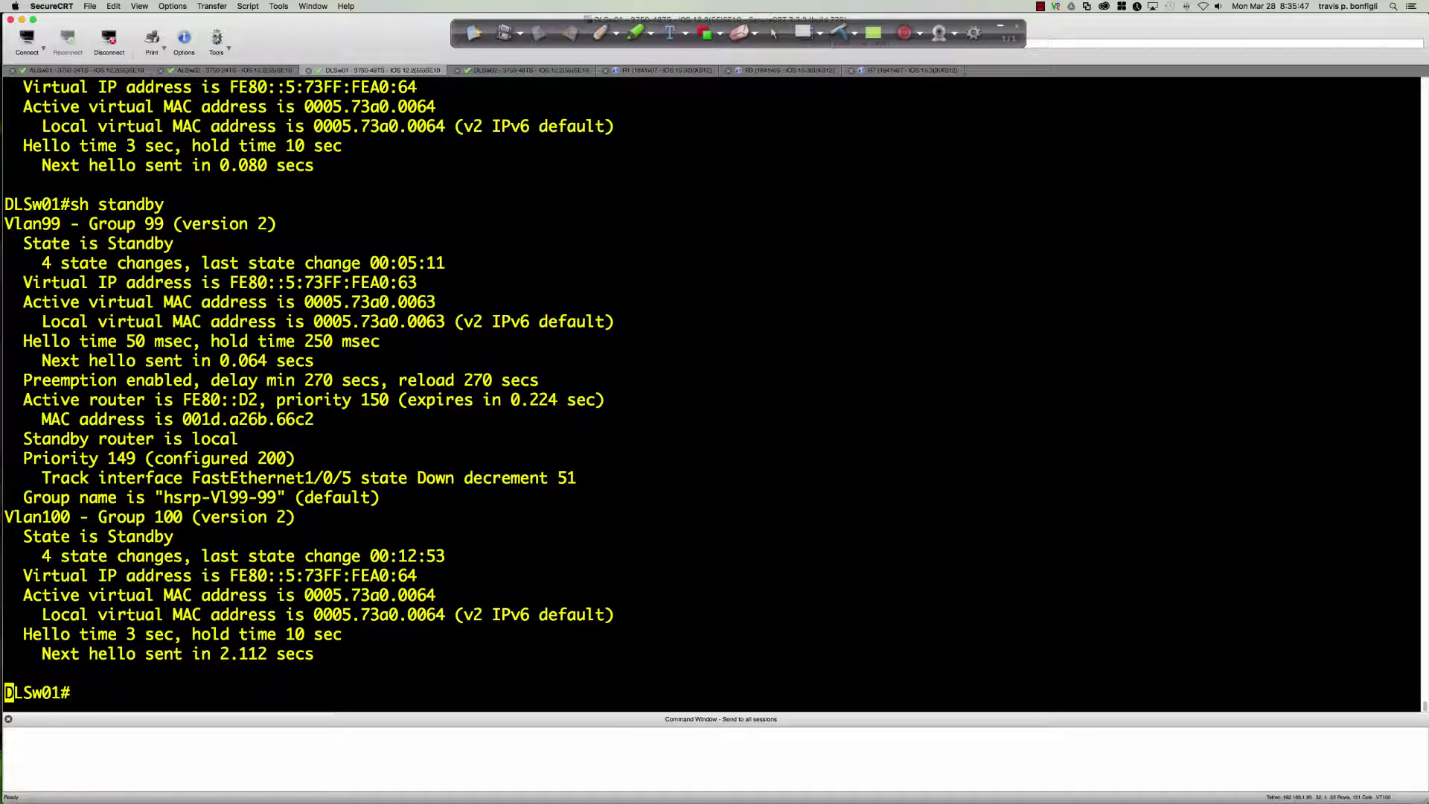
pyautogui.press('Return')
pyautogui.press('Return')
pyautogui.write('s')
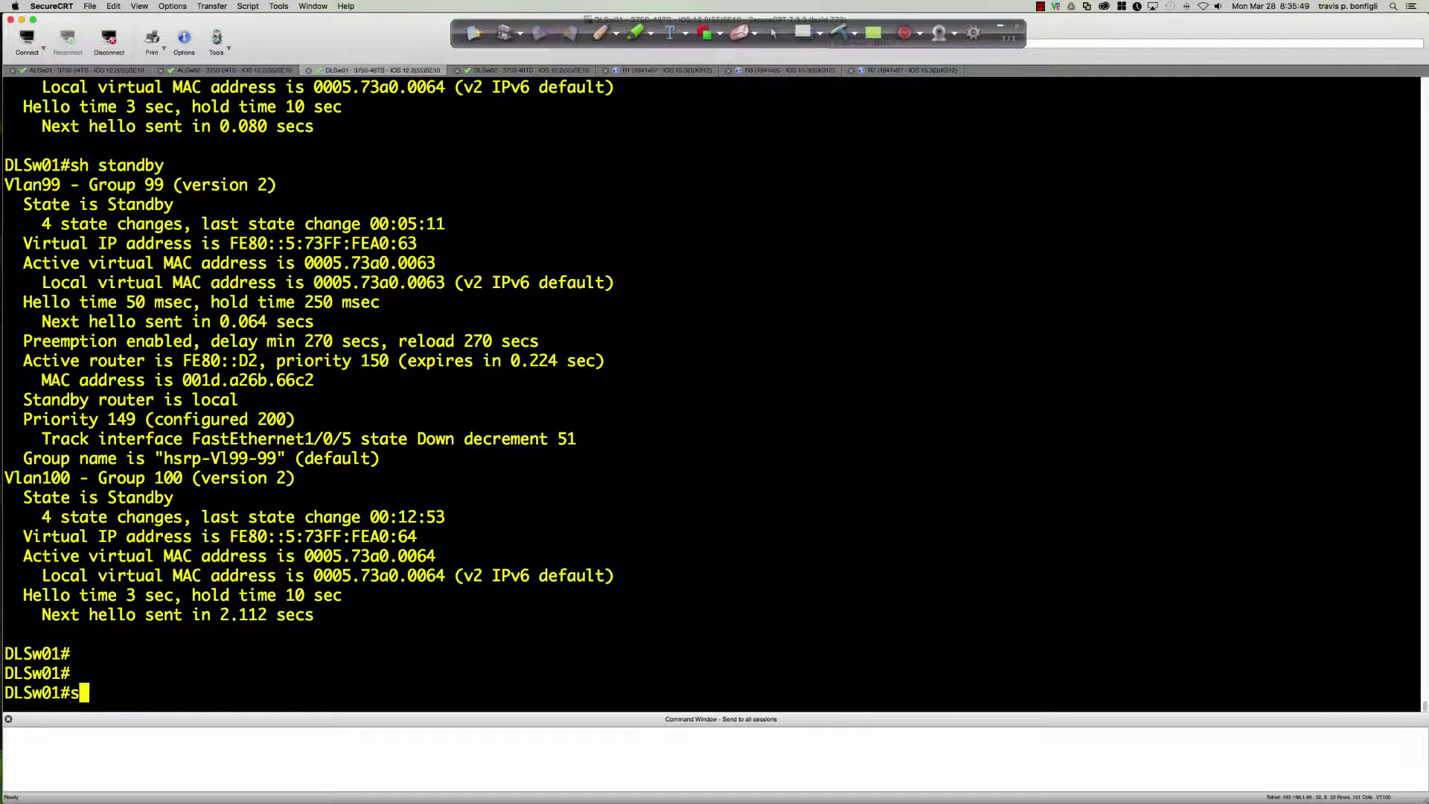
pyautogui.write('tand')
pyautogui.press('Tab')
pyautogui.write('by')
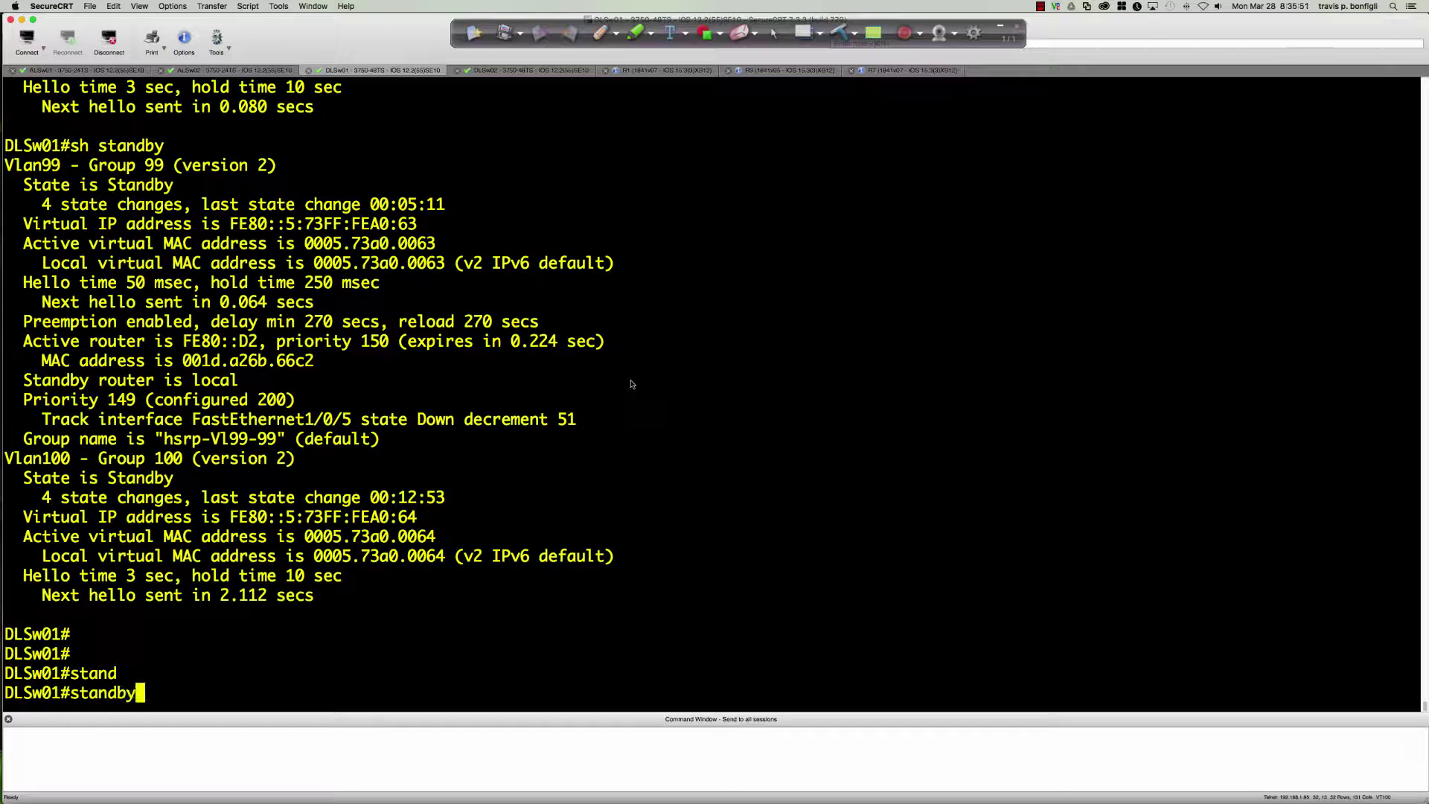
pyautogui.press('Tab')
pyautogui.press('BackSpace')
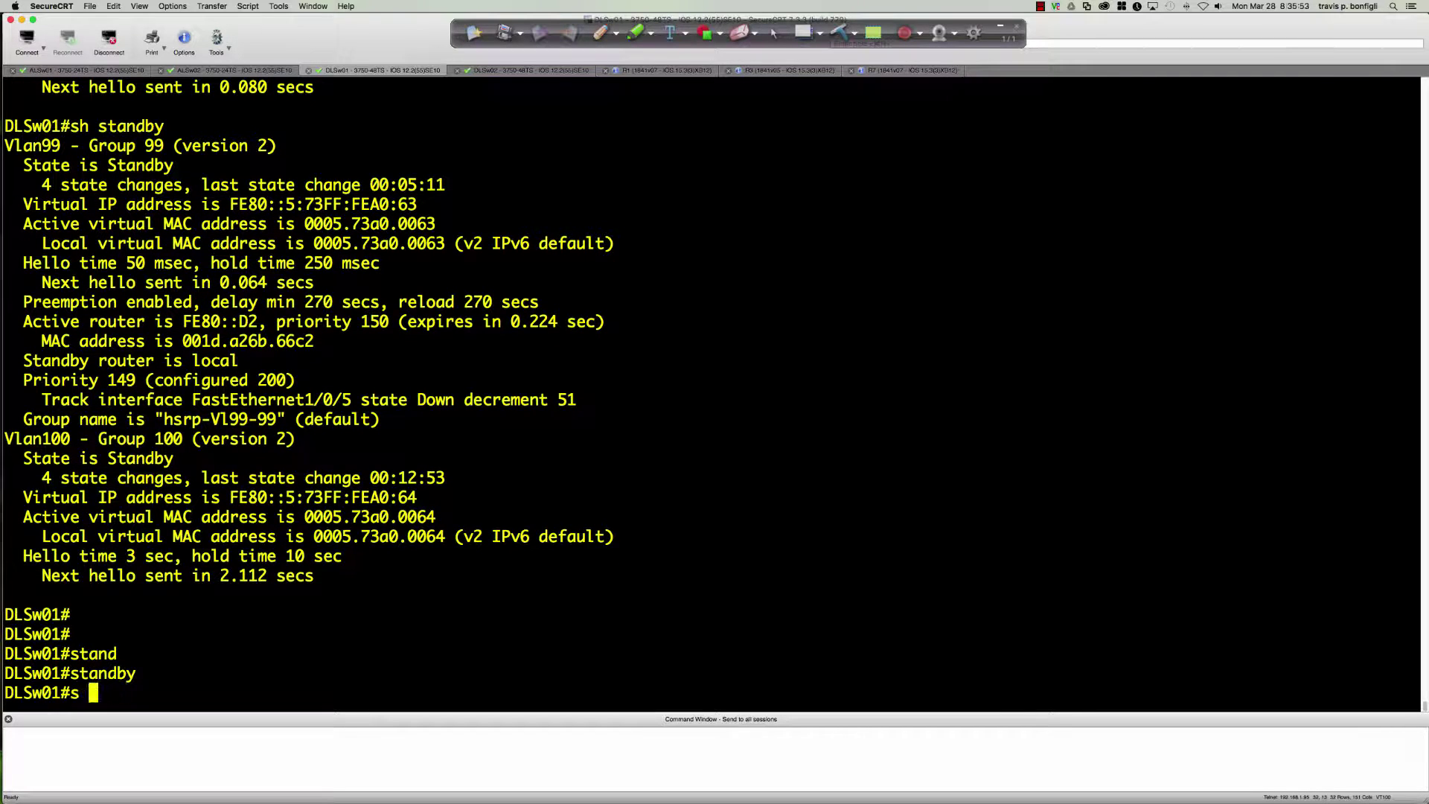
pyautogui.press('BackSpace')
pyautogui.press('BackSpace')
# - Enable debugging of HSRP packets on DLSw01 with debug standby packets to watch the hello exchange
pyautogui.write('deb')
pyautogui.press('Tab')
pyautogui.write('sta')
pyautogui.press('Tab')
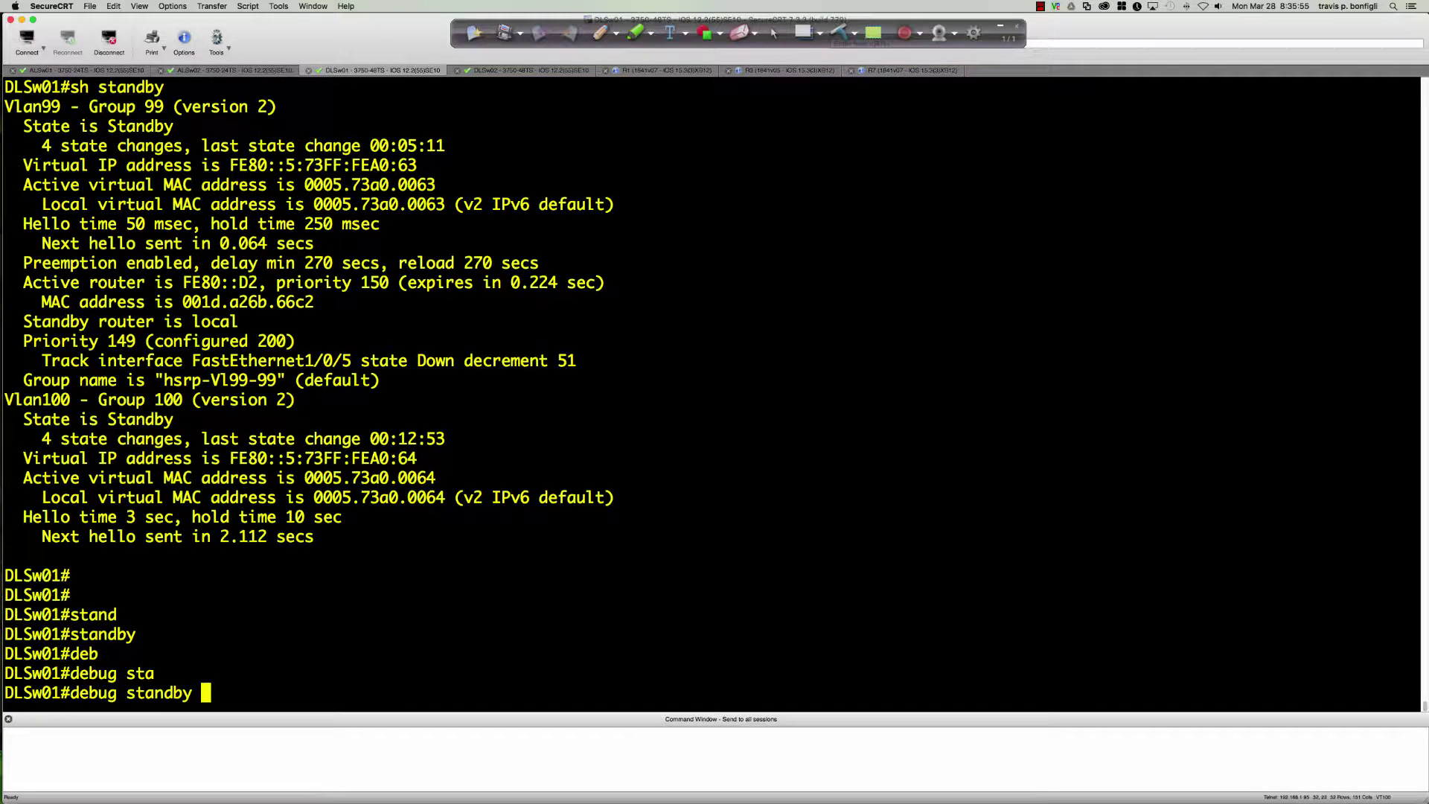
pyautogui.write('pack')
pyautogui.press('Tab')
pyautogui.press('Return')
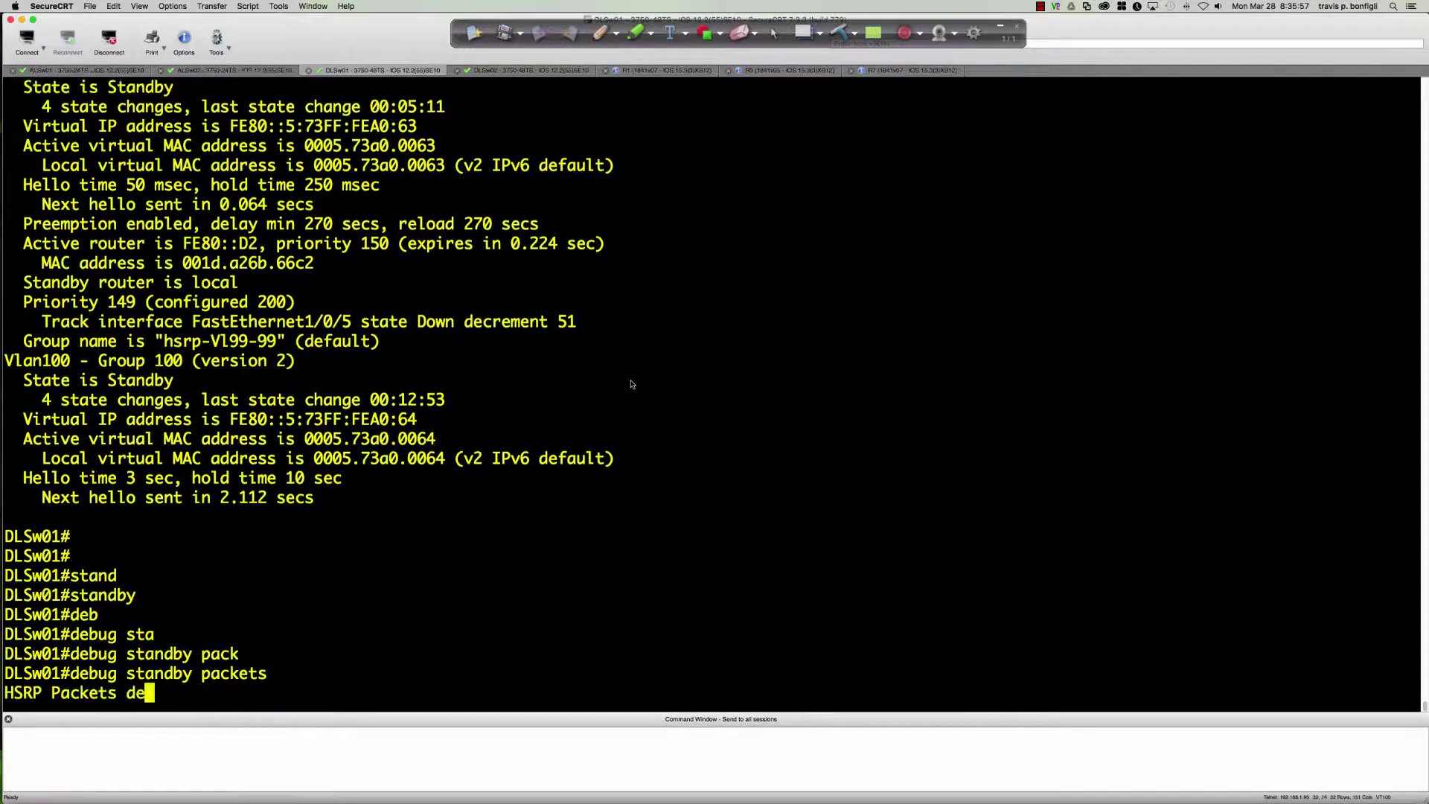
# - Turn off all debugging on DLSw01 with u all, repeating the command while HSRP hello messages keep printing
pyautogui.write('u allVl99 Grp 99 Hello  out FE80::D1 Standby pri 149 vIP FE80::5:73FF:FEA0:63')
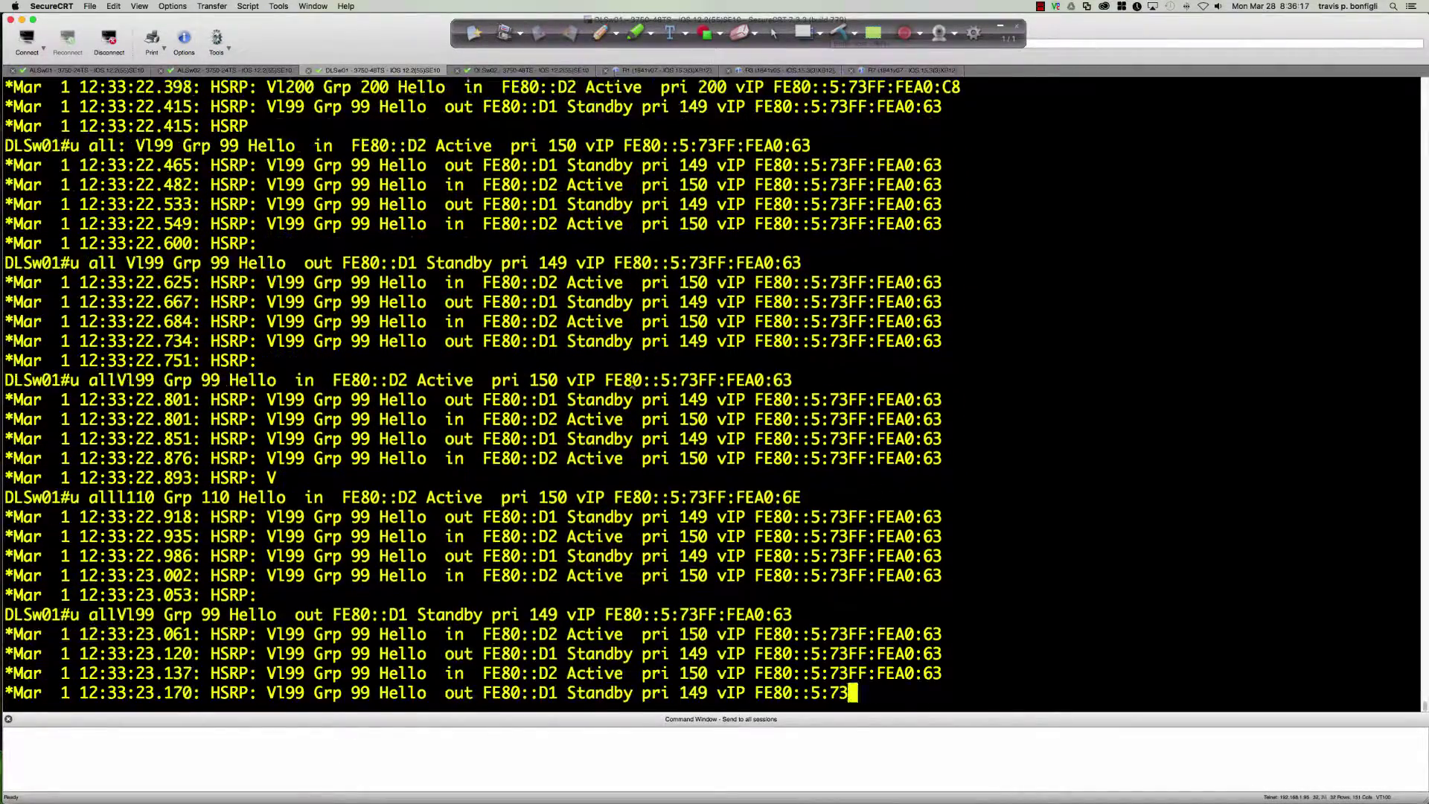
pyautogui.press('Return')
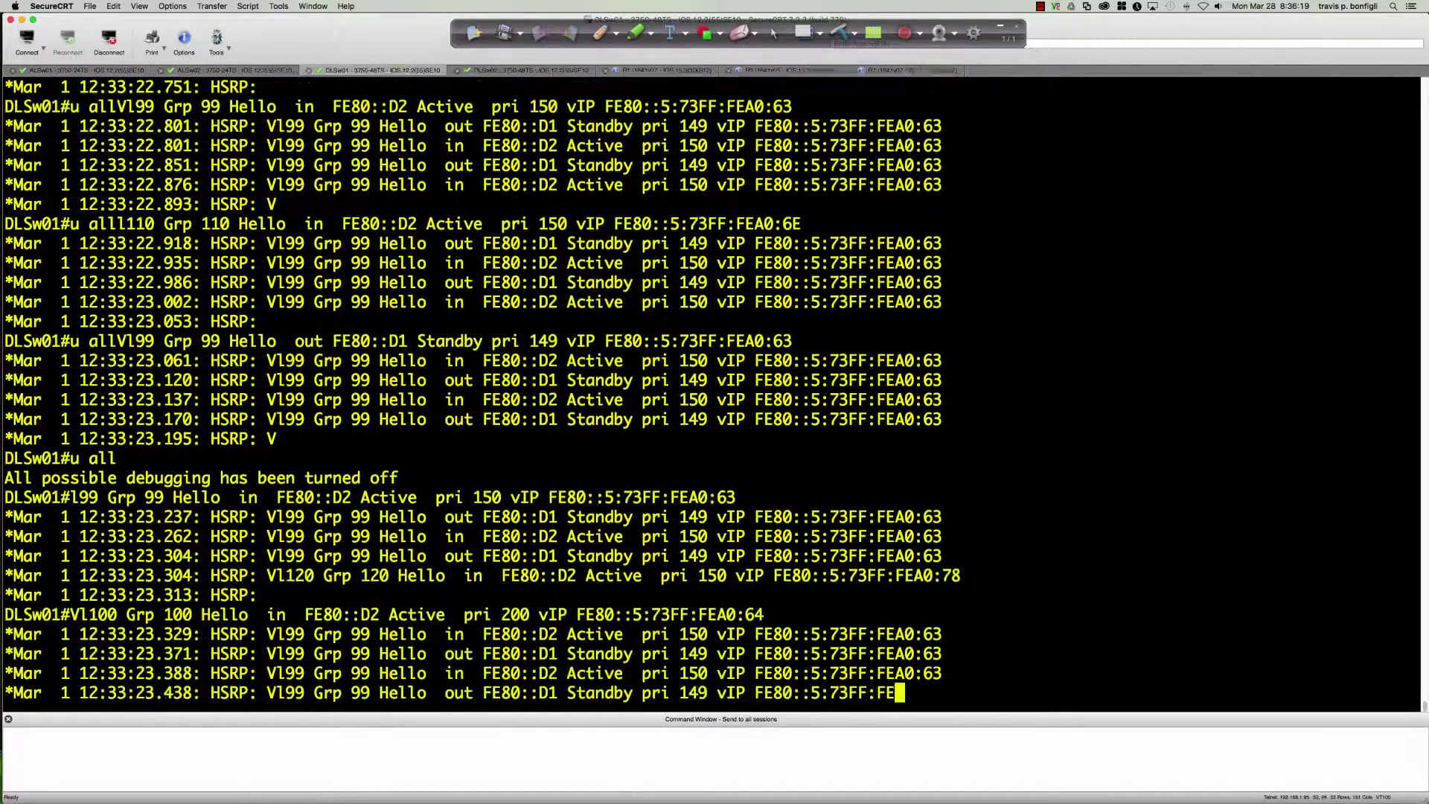
pyautogui.press('Return')
pyautogui.press('Return')
pyautogui.press('Return')
pyautogui.press('Return')
pyautogui.press('Return')
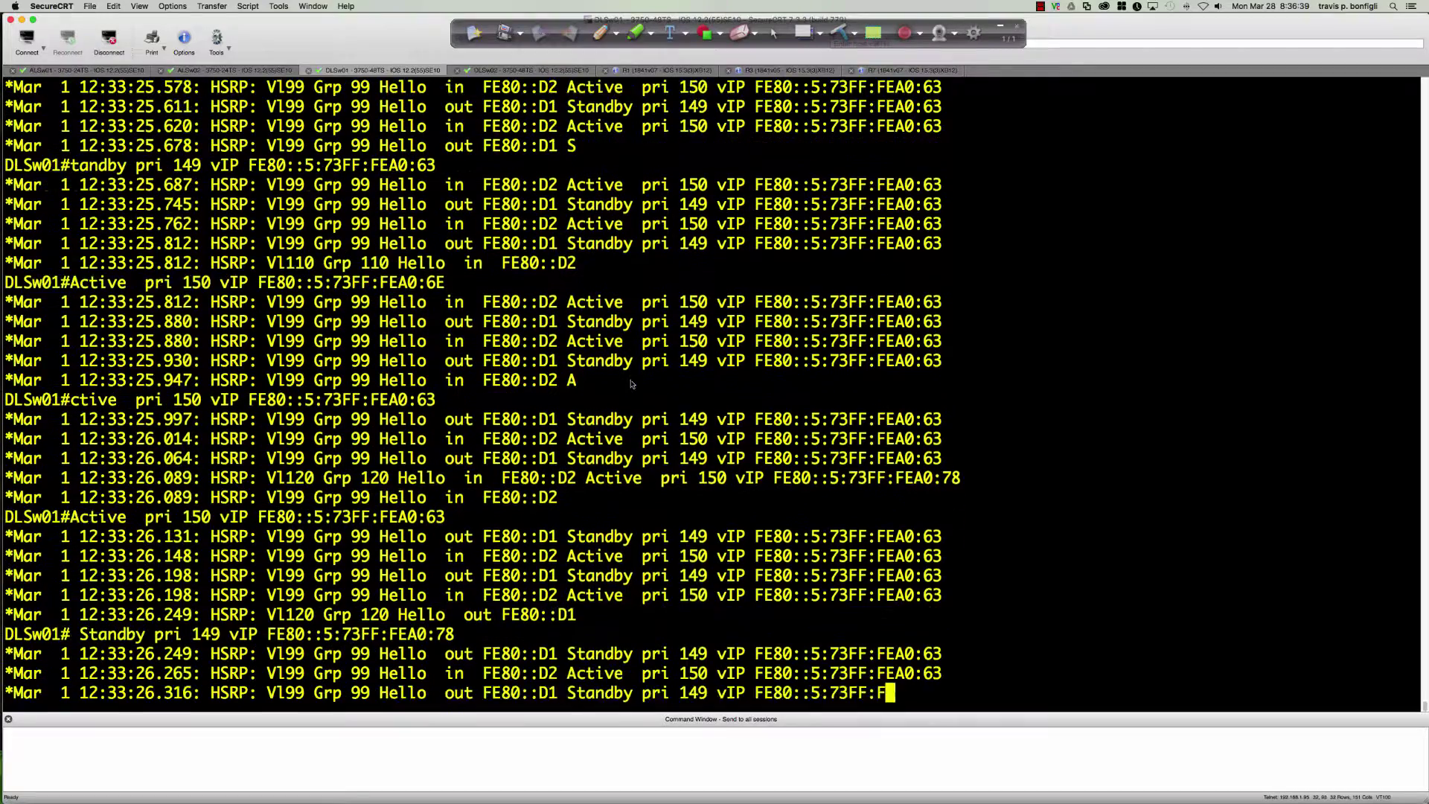
pyautogui.press('Return')
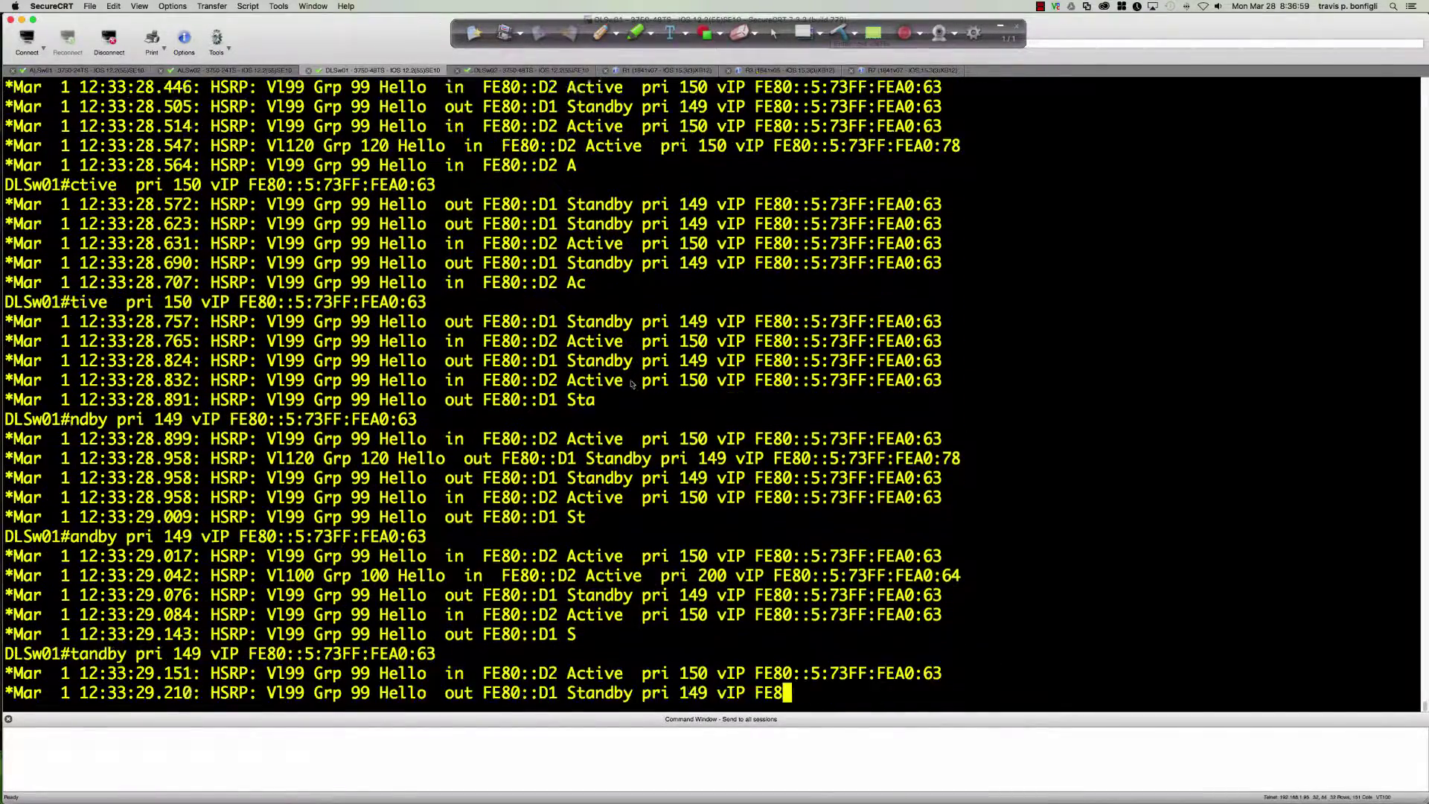
pyautogui.write('u all')
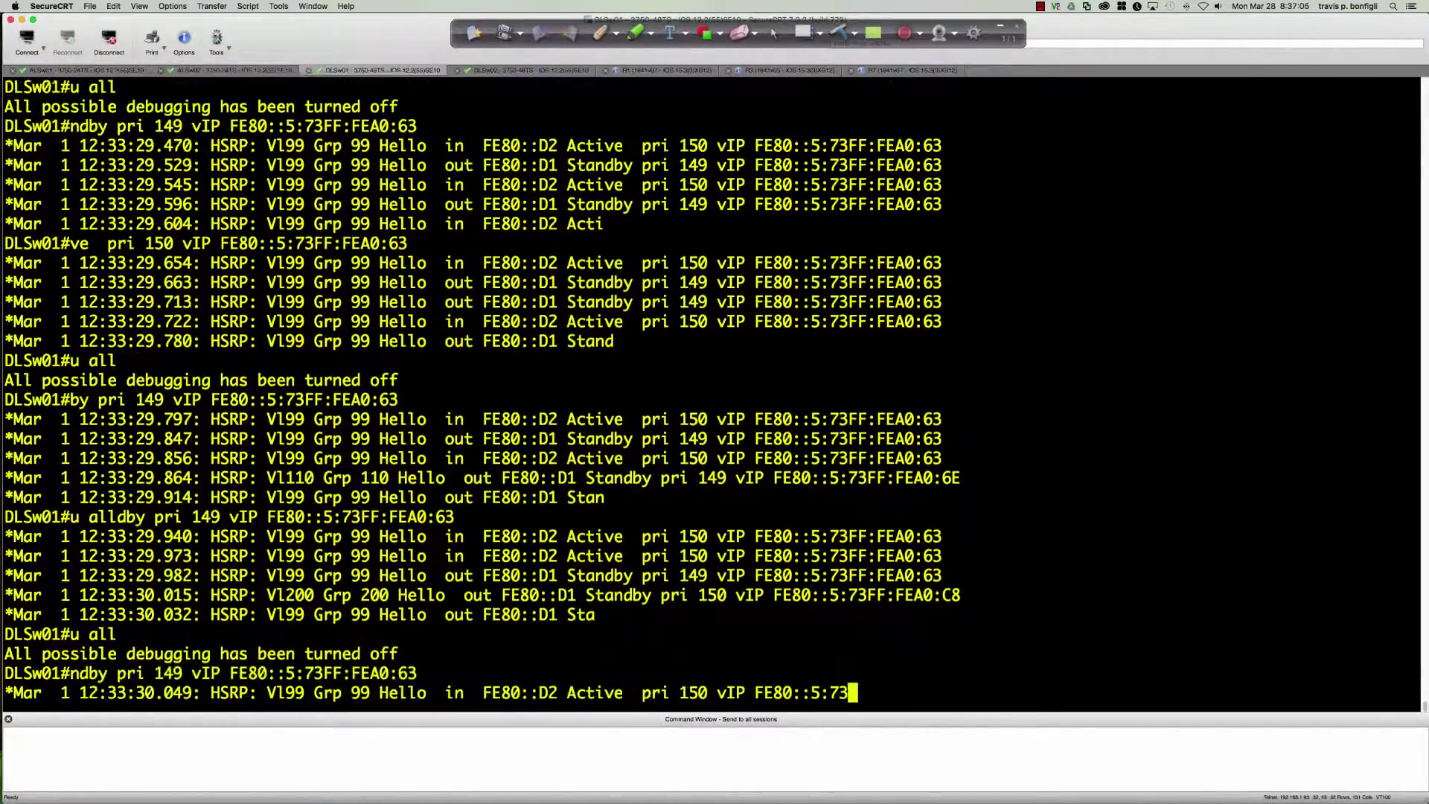
pyautogui.write('u all')
pyautogui.press('Return')
pyautogui.write('u')
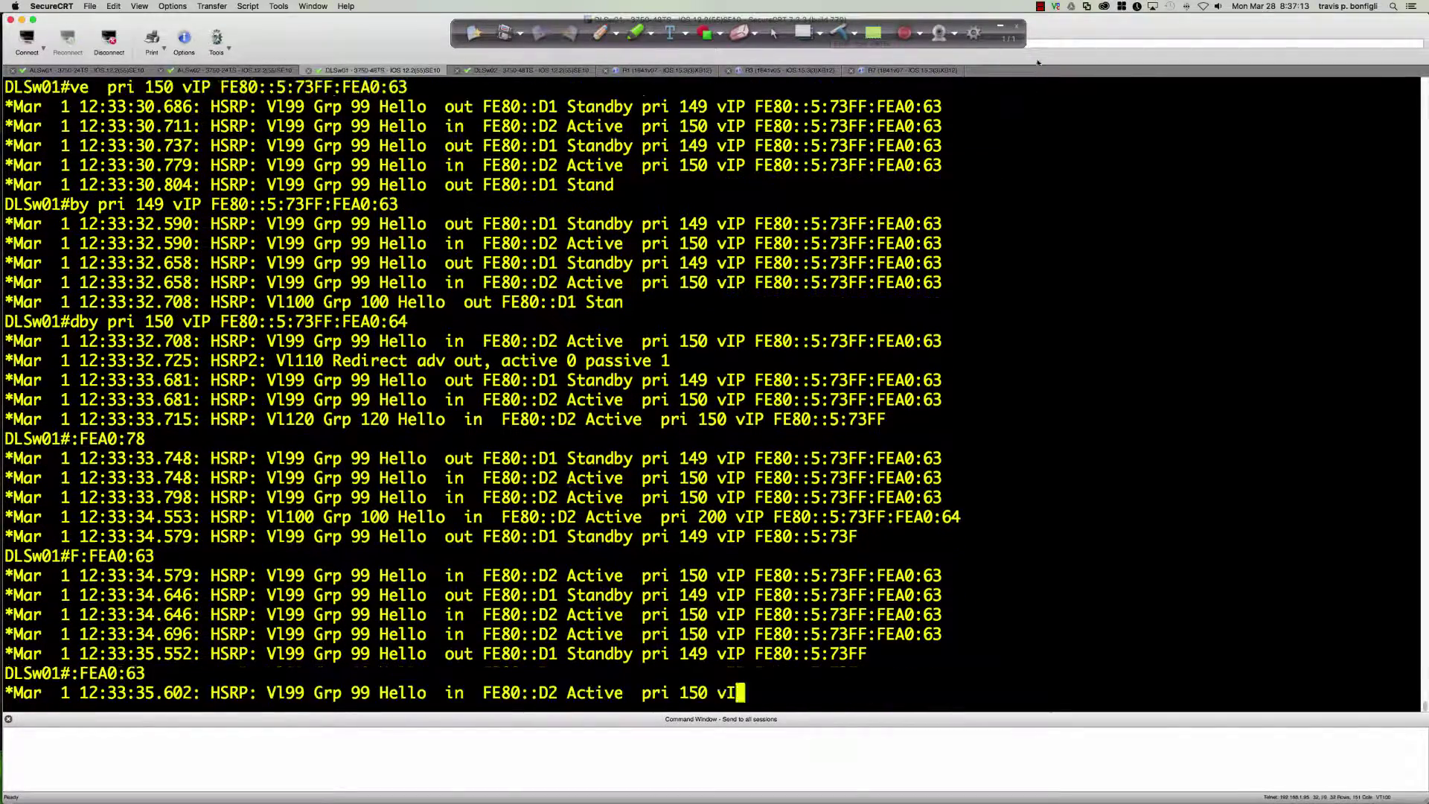
pyautogui.click(1041, 11)
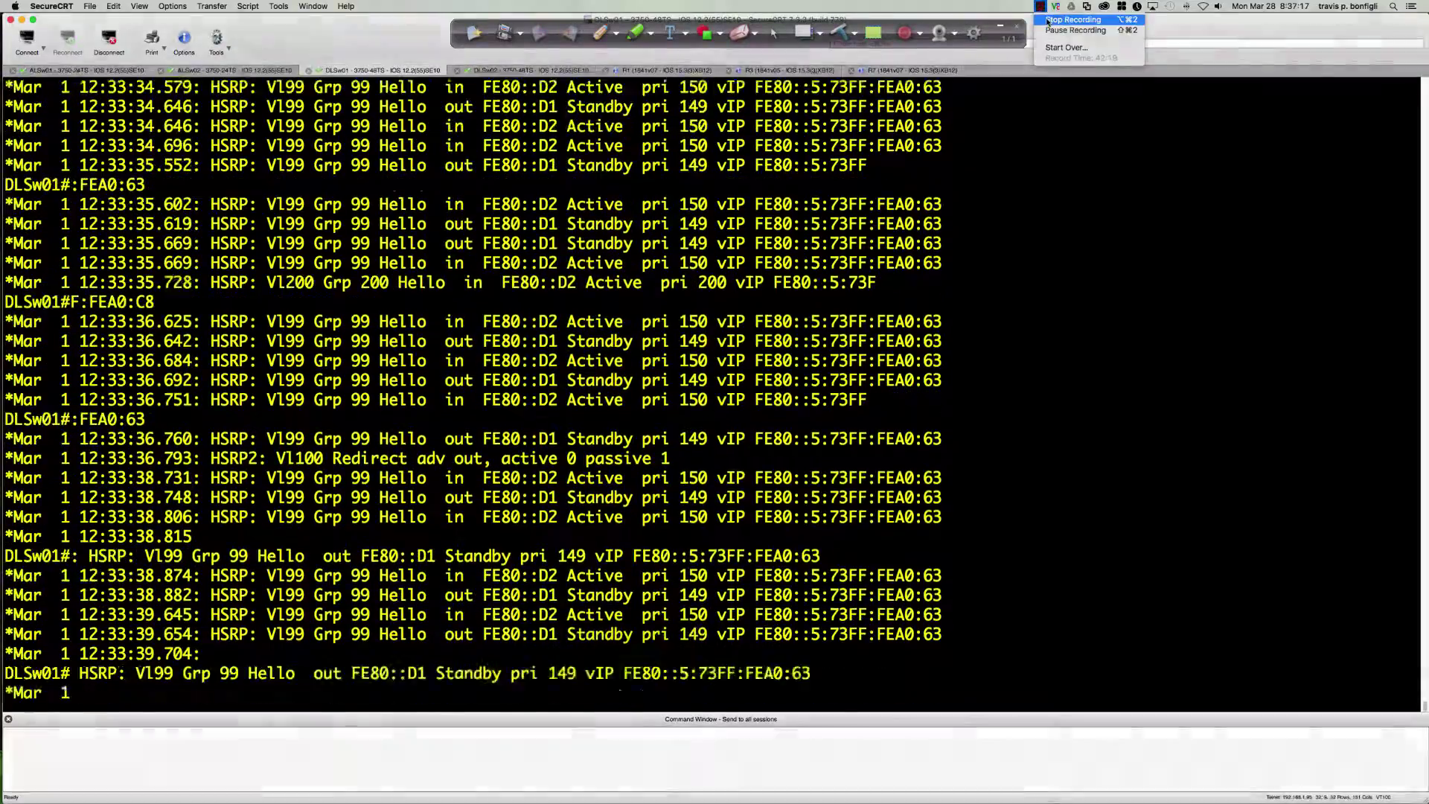